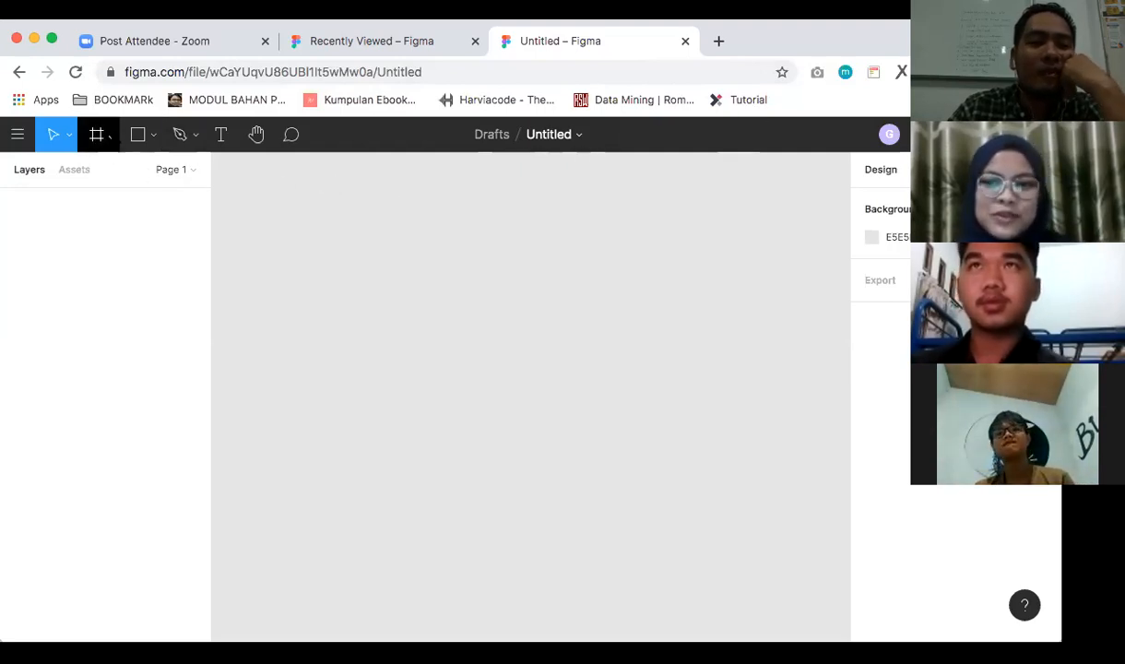
# Step: Create a phone frame on the empty canvas using the Android 360×640 preset
pyautogui.click(111, 136)
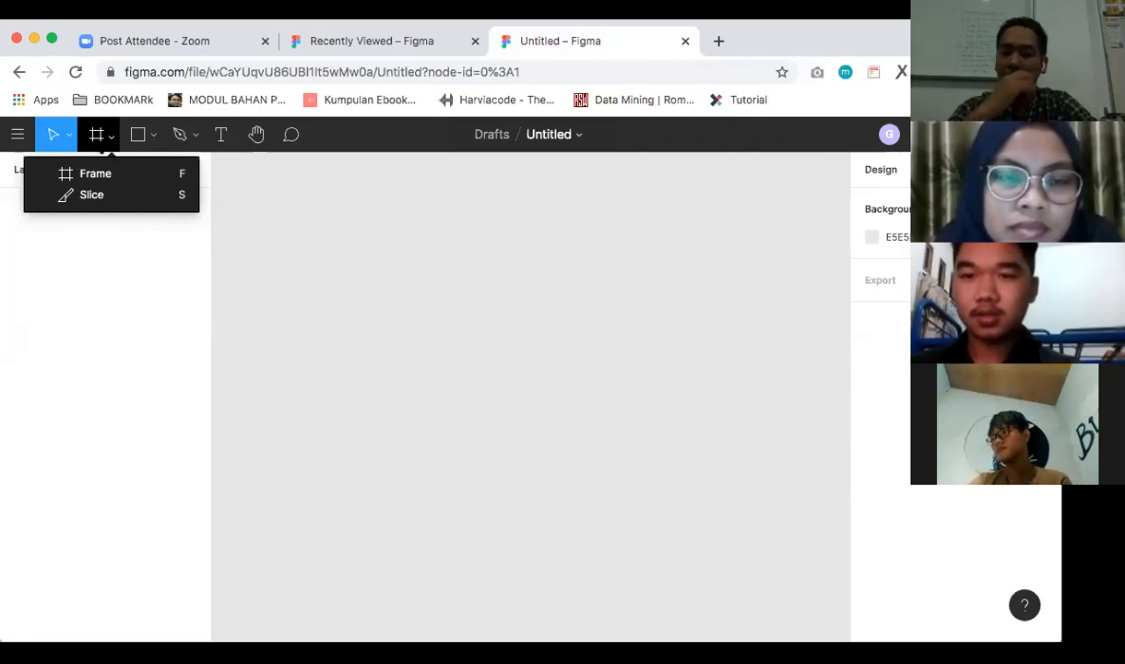
pyautogui.click(102, 175)
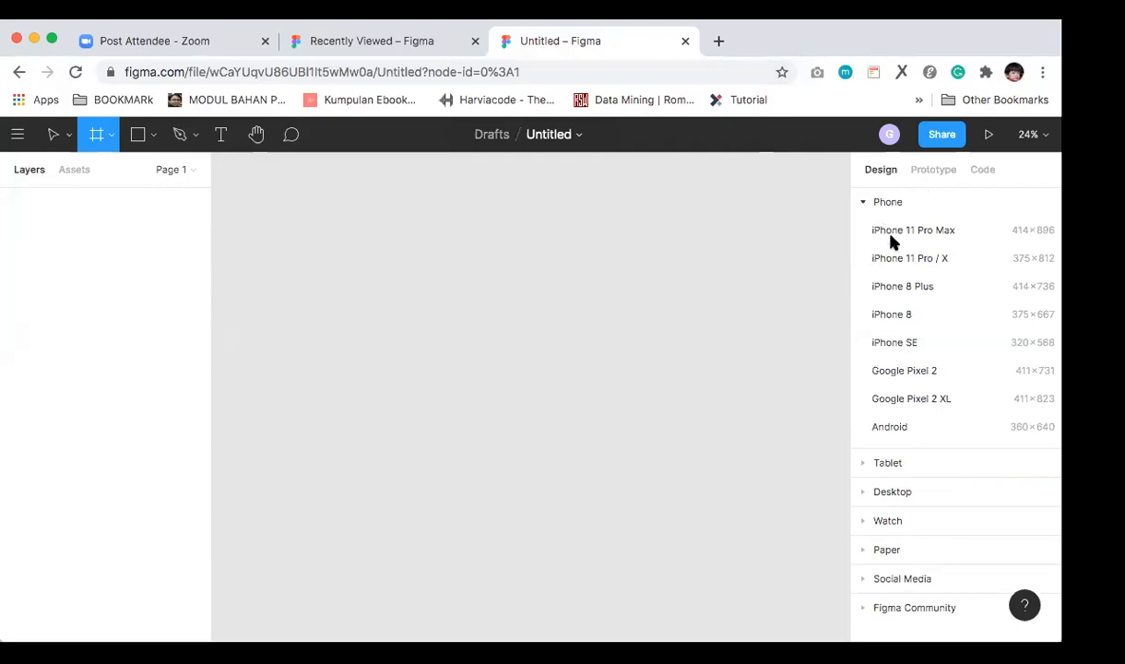
pyautogui.click(864, 203)
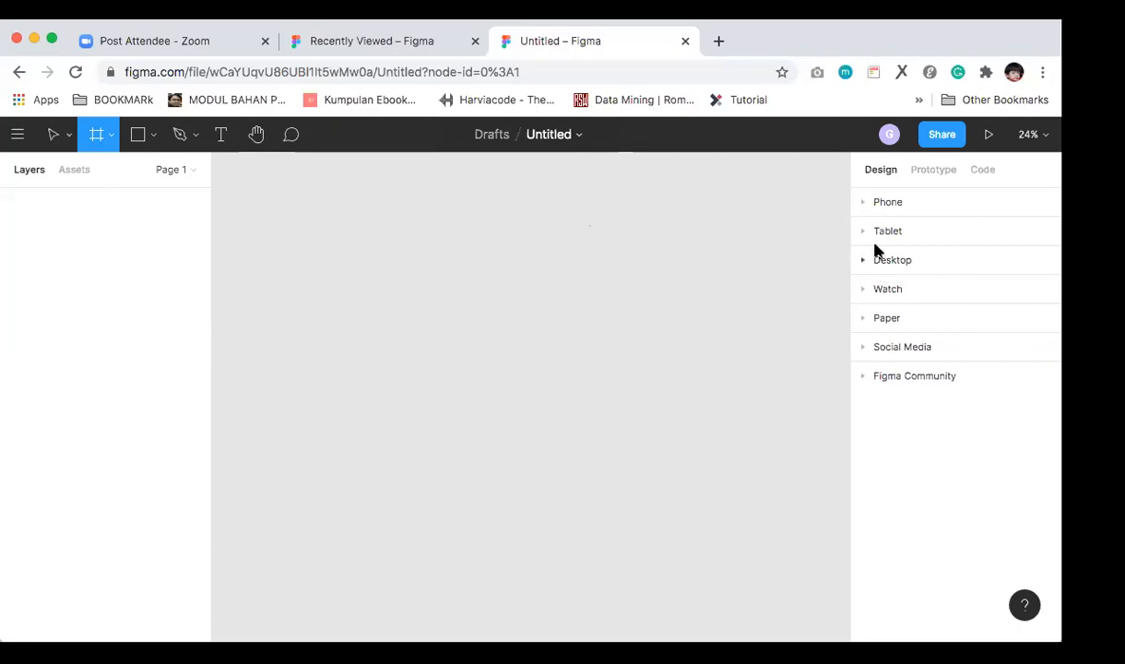
pyautogui.click(864, 203)
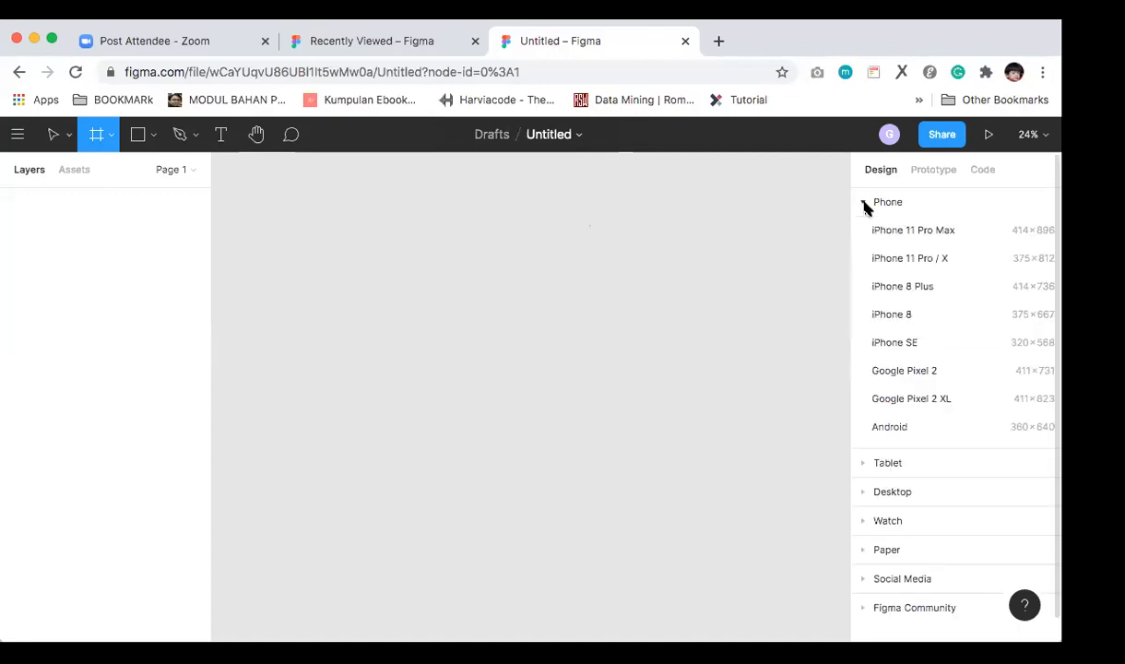
pyautogui.click(890, 426)
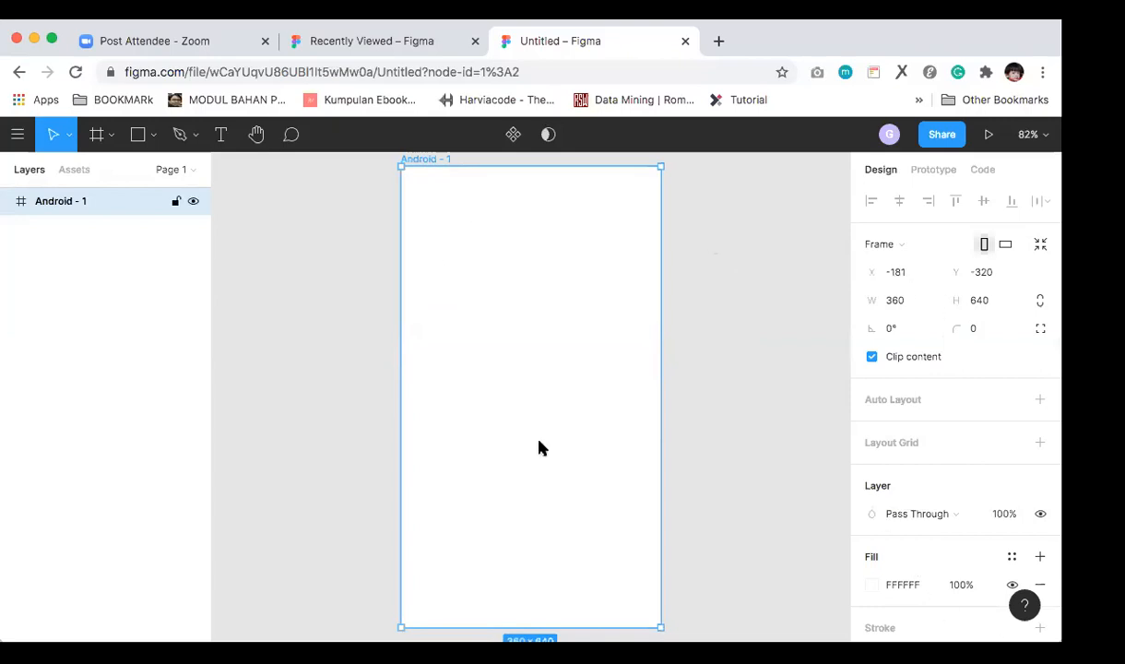
pyautogui.scroll(3, 646, 429)
pyautogui.scroll(-5, 624, 409)
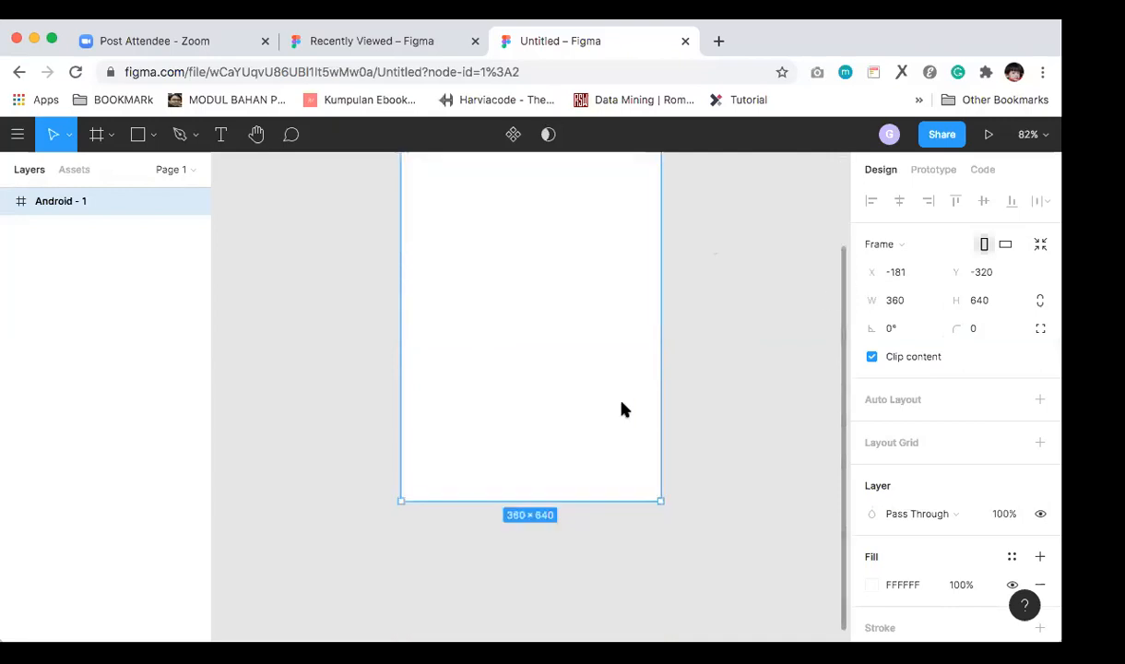
pyautogui.scroll(5, 623, 409)
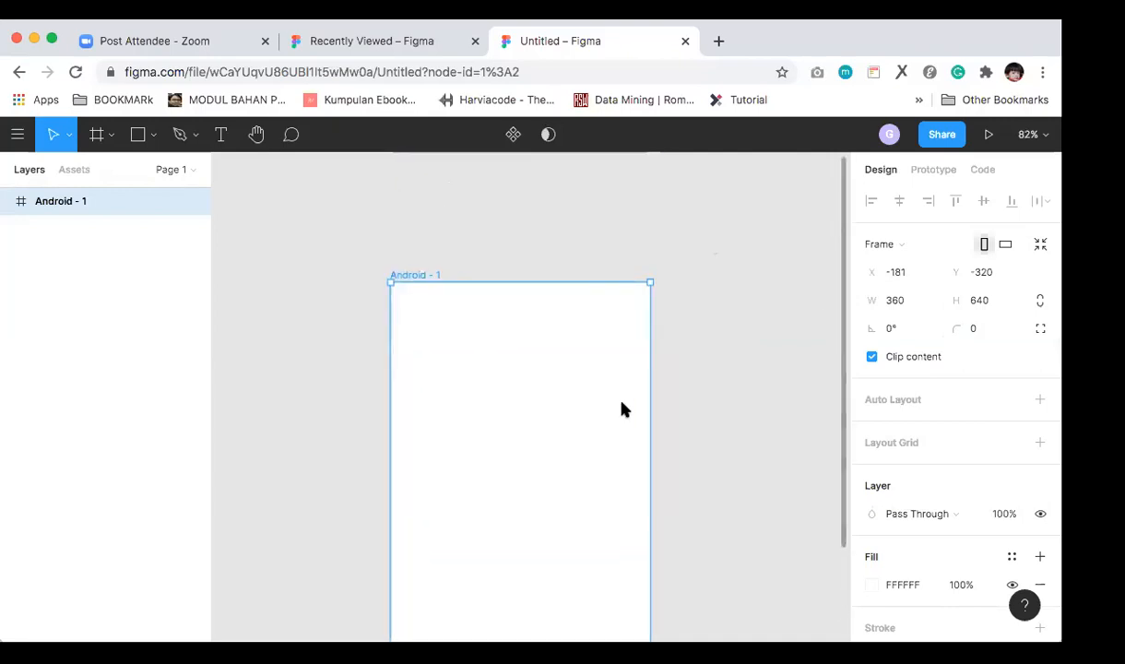
pyautogui.scroll(-2, 624, 409)
pyautogui.scroll(-1, 624, 410)
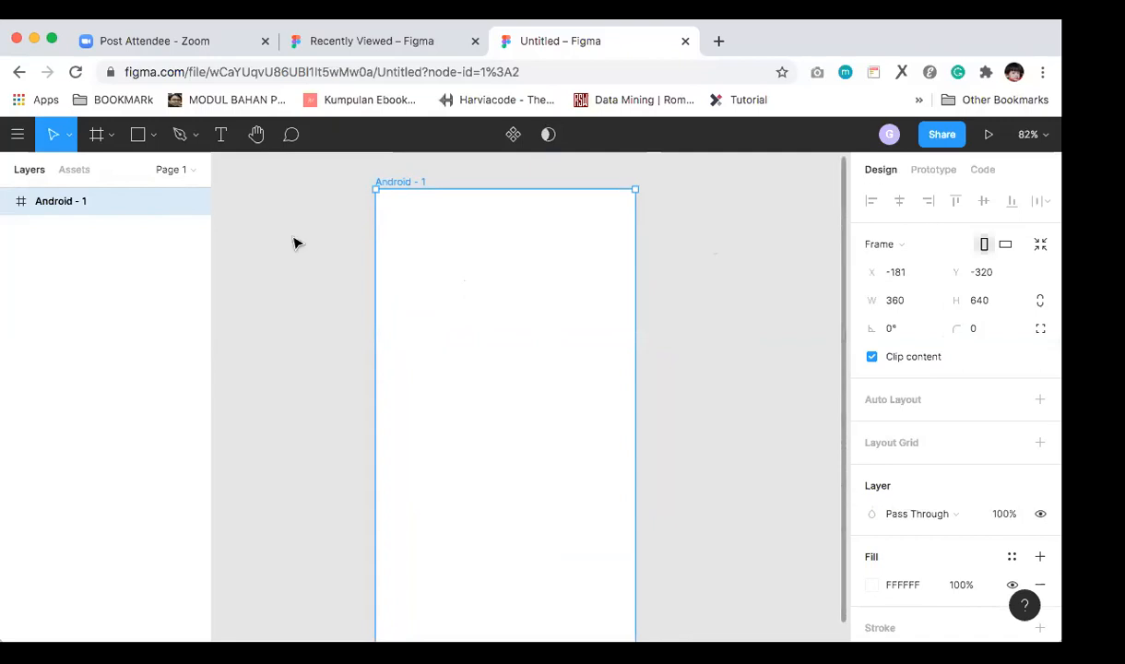
# Step: Draw a full-width header rectangle at the top of the Android frame and reduce its size to about 360 × 147
pyautogui.click(153, 135)
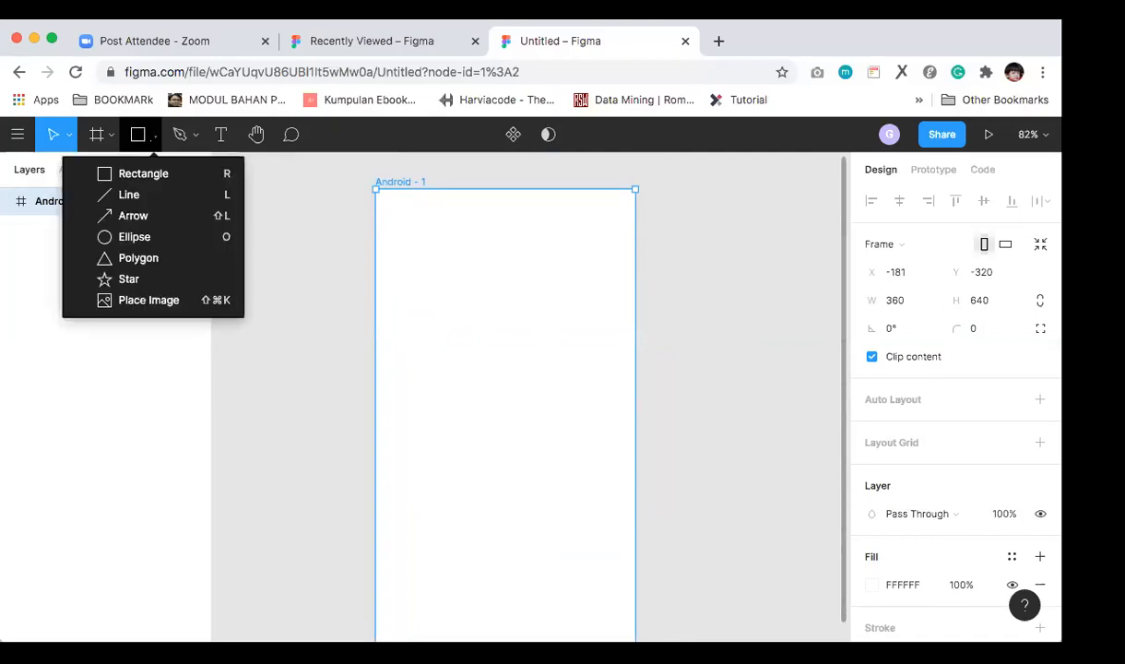
pyautogui.click(142, 173)
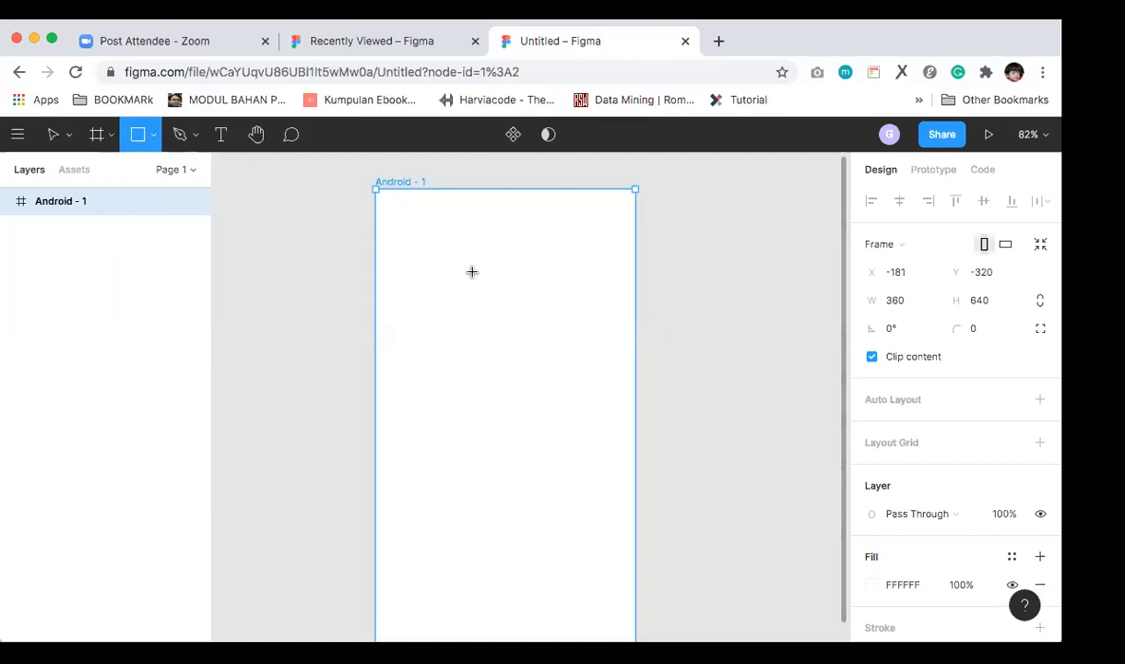
pyautogui.moveTo(373, 189)
pyautogui.mouseDown()
pyautogui.moveTo(483, 269)
pyautogui.moveTo(556, 298)
pyautogui.moveTo(633, 308)
pyautogui.mouseUp()
pyautogui.scroll(-5, 522, 412)
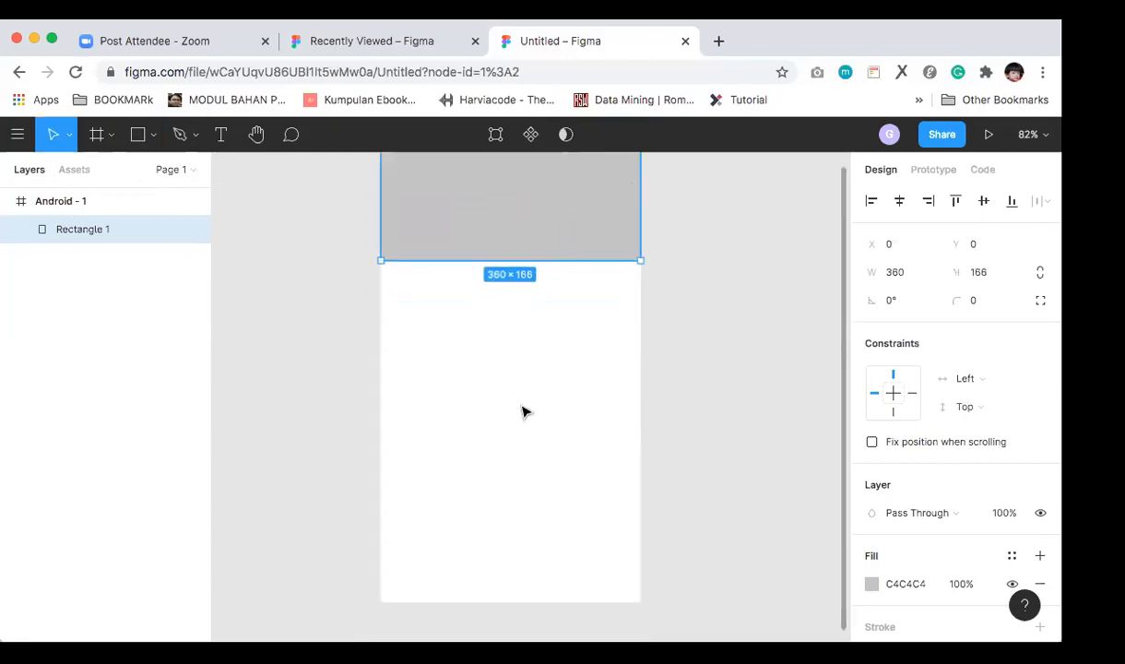
pyautogui.scroll(4, 522, 411)
pyautogui.scroll(3, 522, 411)
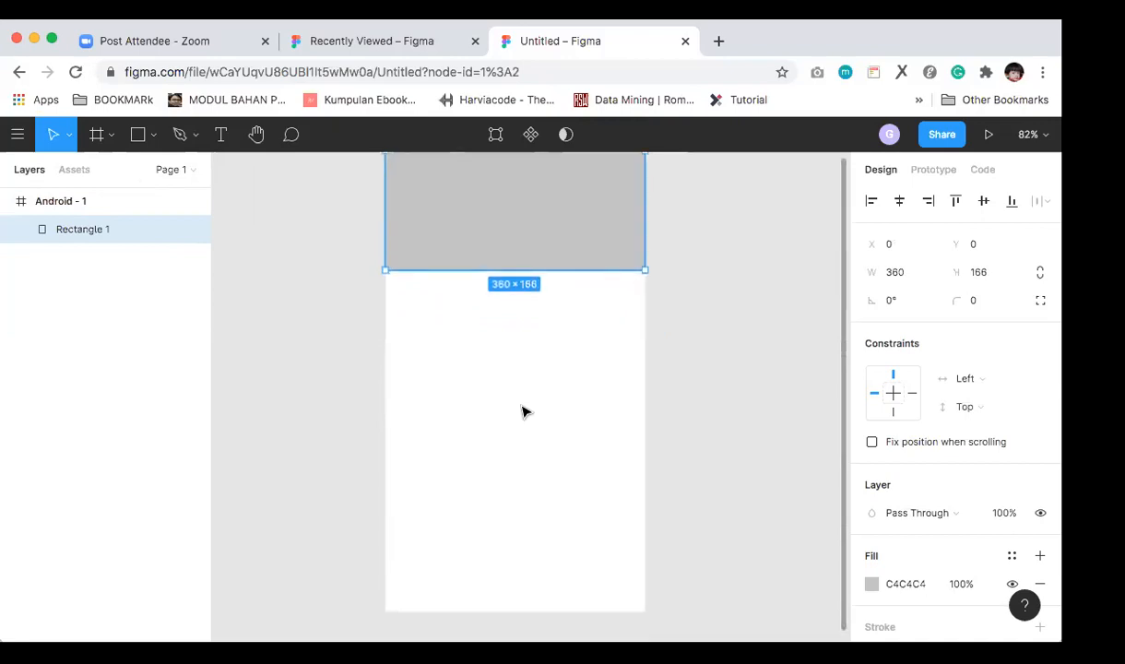
pyautogui.moveTo(527, 311); pyautogui.dragTo(527, 298)
pyautogui.click(696, 383)
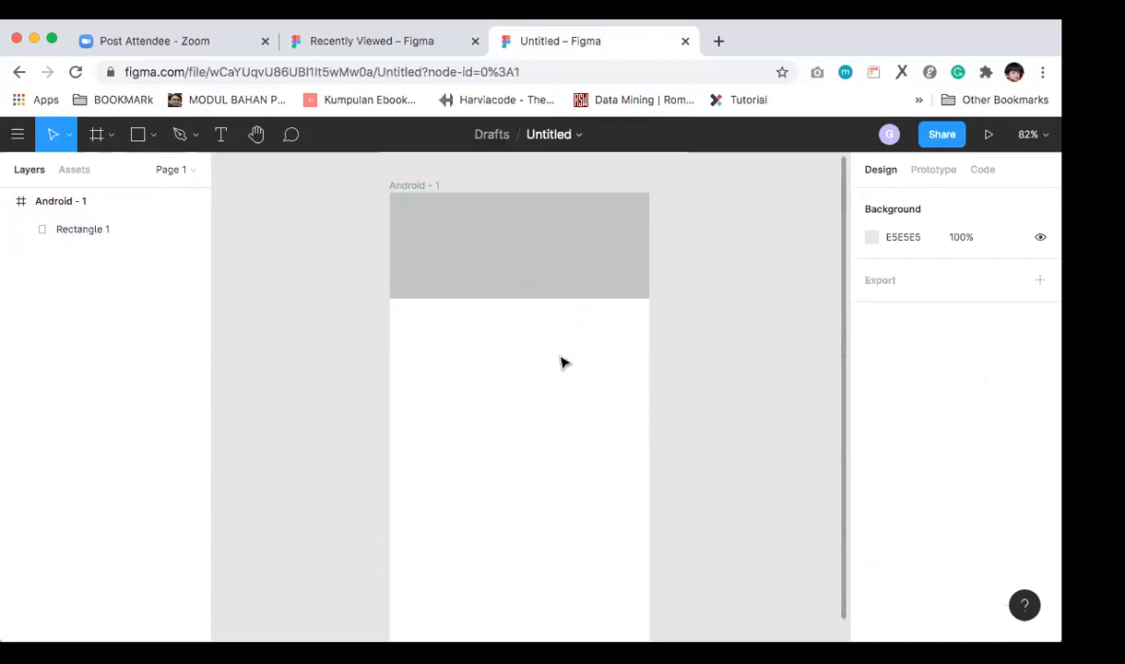
pyautogui.click(514, 233)
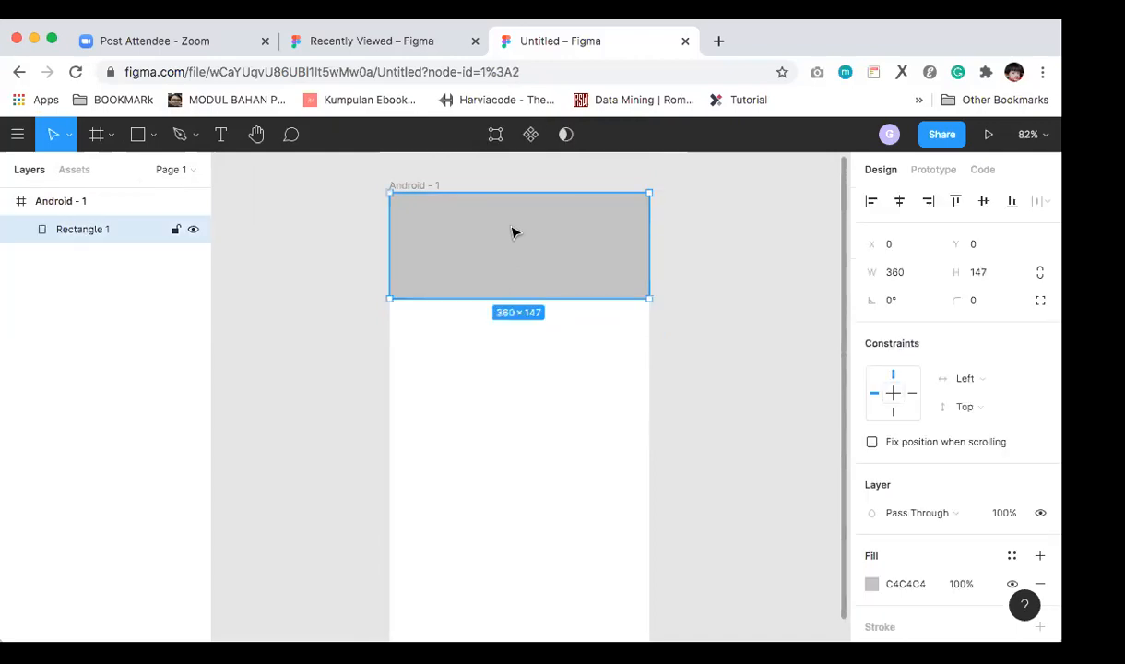
pyautogui.scroll(-2, 513, 232)
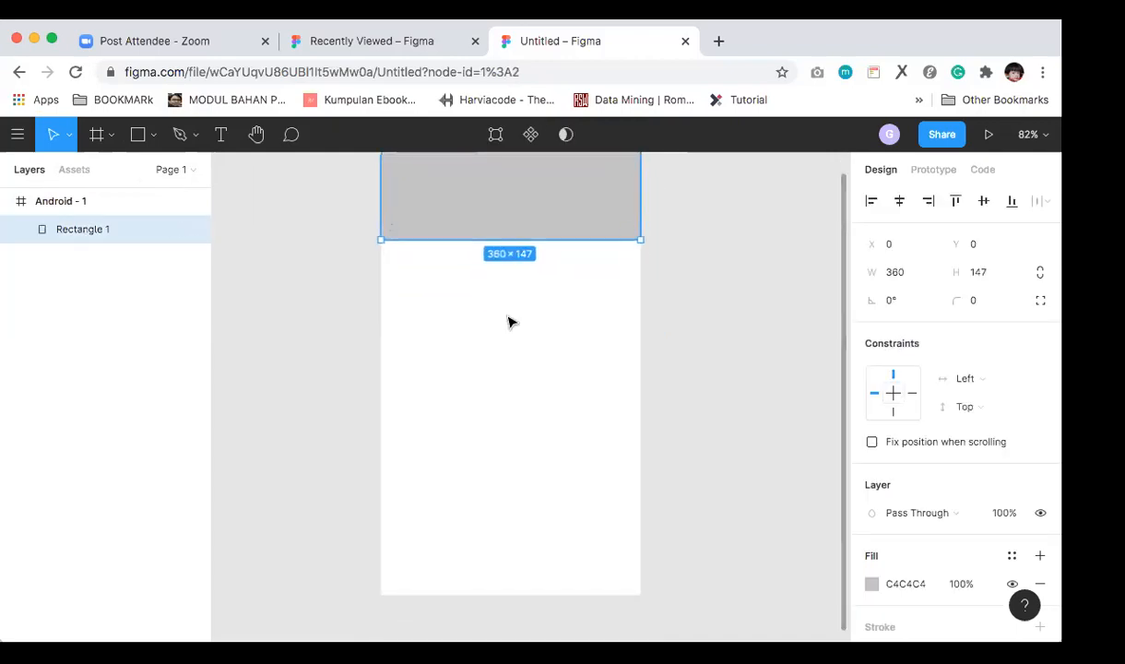
pyautogui.scroll(5, 510, 320)
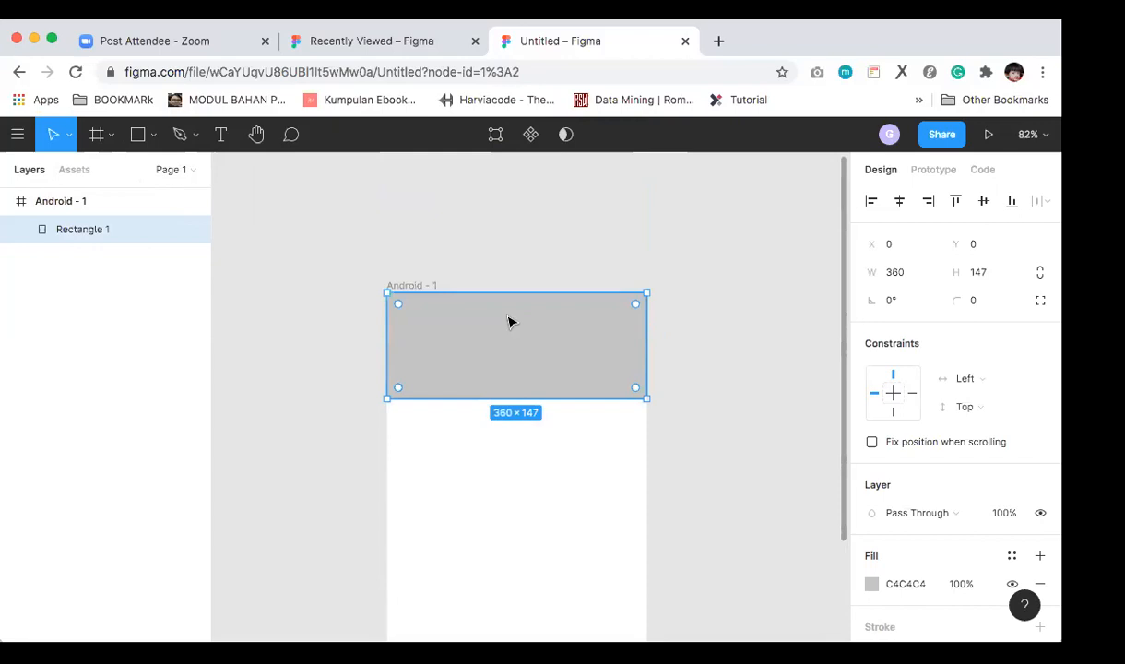
pyautogui.scroll(-3, 510, 321)
pyautogui.click(259, 244)
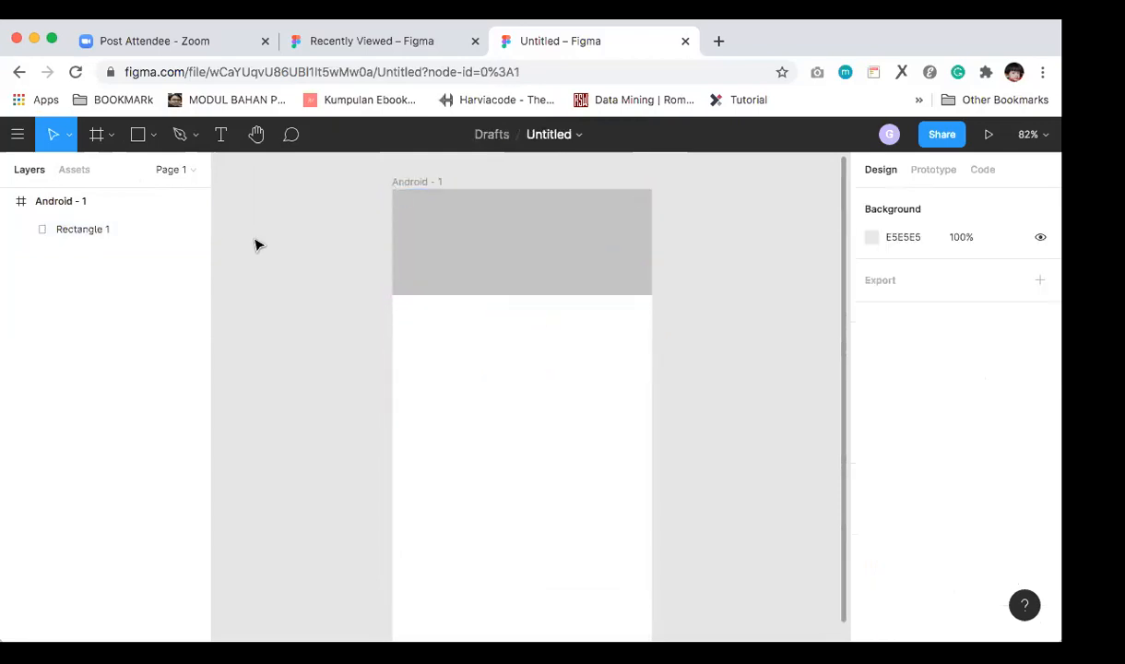
# Step: Draw a second full-width rectangle directly below the header and extend it to the frame's bottom edge, about 360 × 493
pyautogui.click(153, 135)
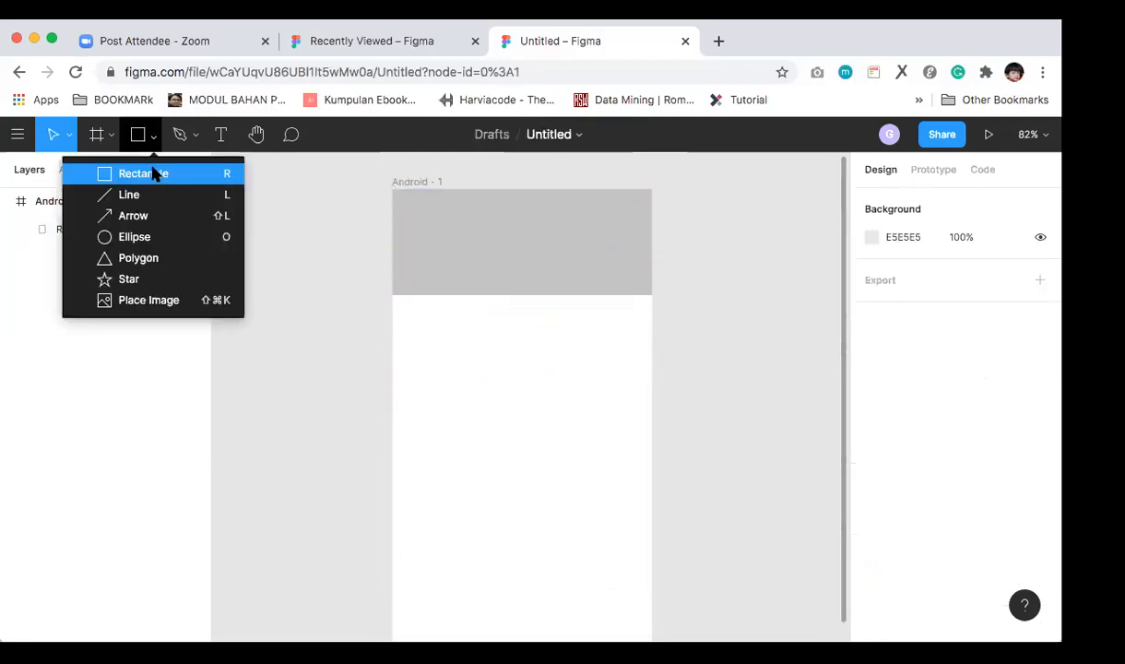
pyautogui.click(147, 175)
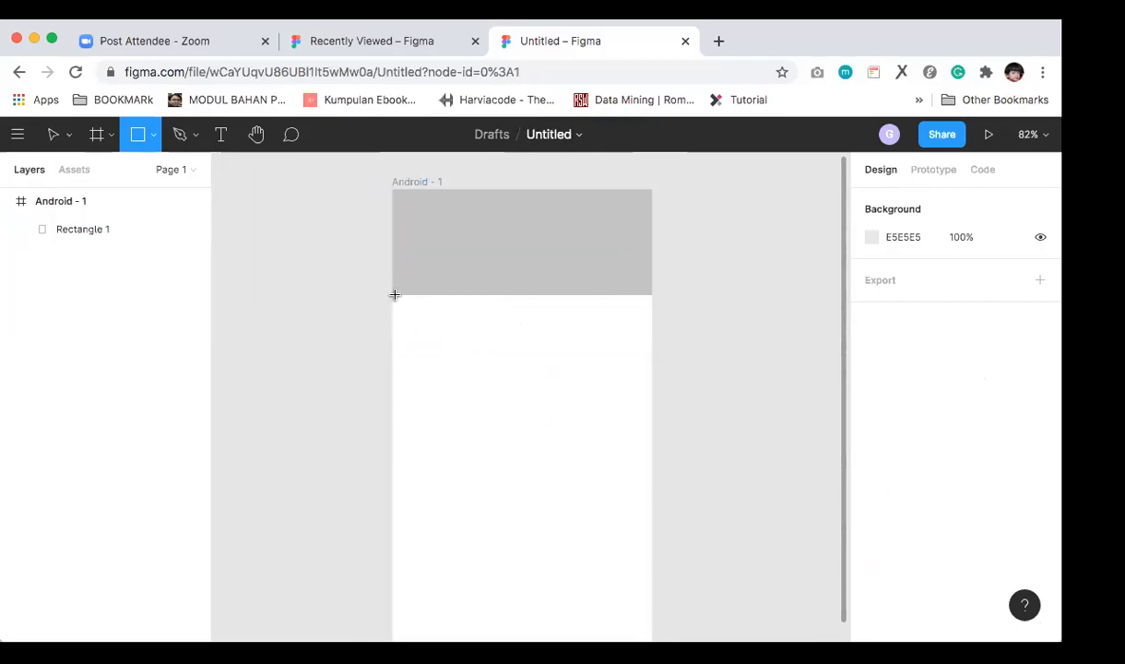
pyautogui.moveTo(392, 294); pyautogui.dragTo(397, 295)
pyautogui.moveTo(600, 476); pyautogui.dragTo(655, 554)
pyautogui.scroll(-3, 591, 476)
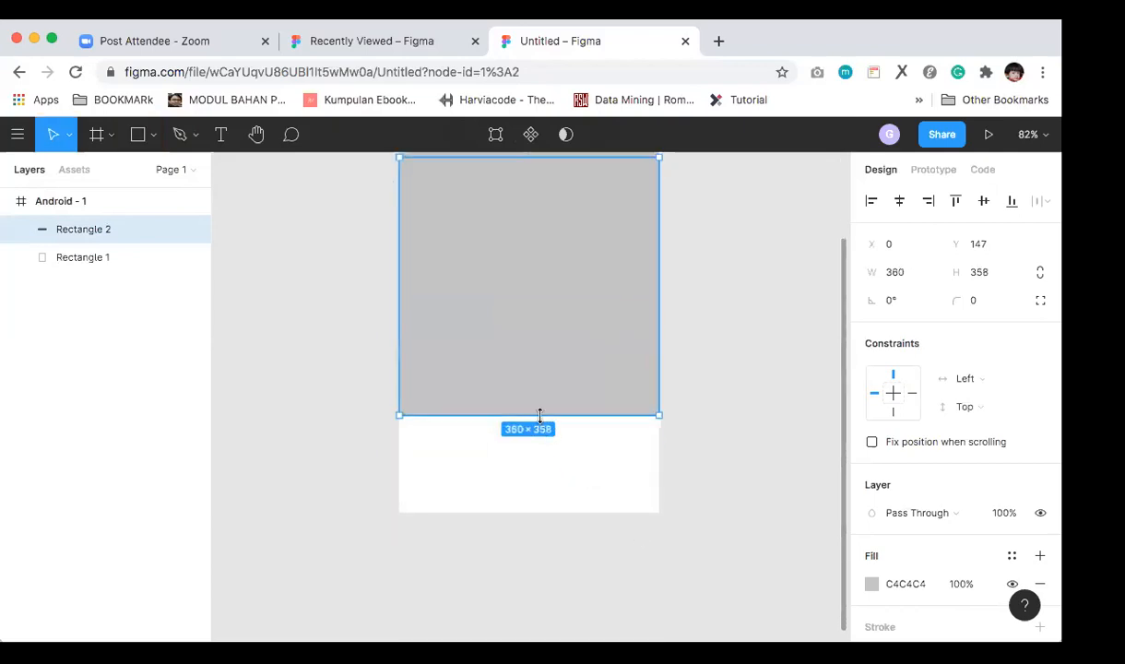
pyautogui.moveTo(532, 415); pyautogui.dragTo(534, 514)
pyautogui.scroll(3, 541, 421)
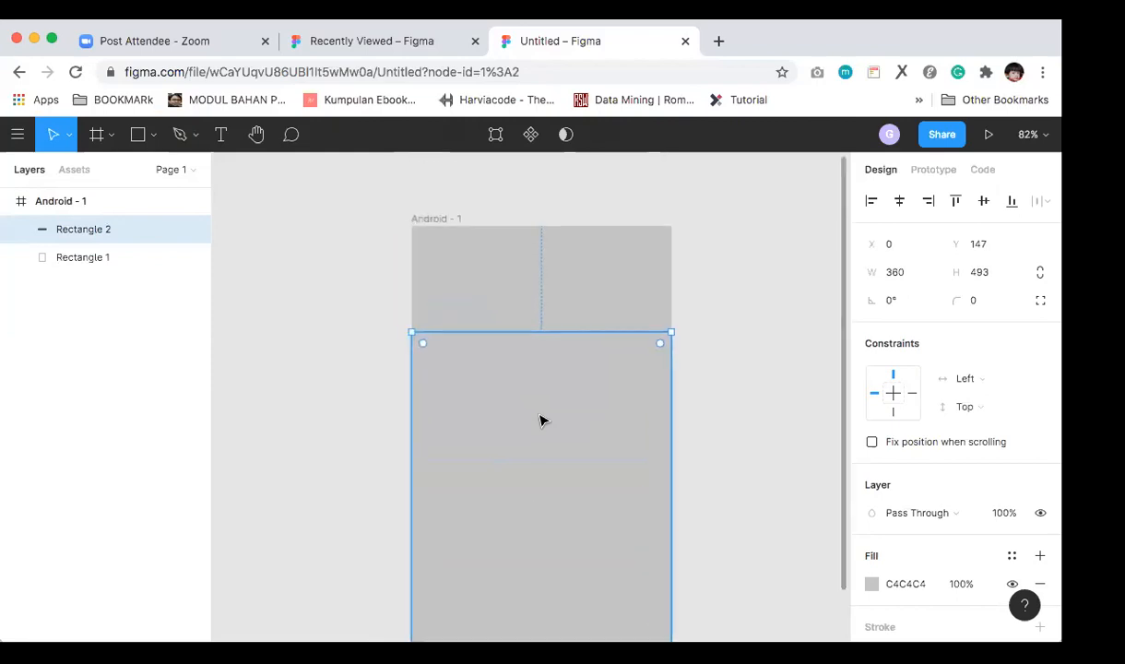
# Step: Change the header rectangle's solid fill to bright pink, F03DE9
pyautogui.click(731, 430)
pyautogui.click(572, 304)
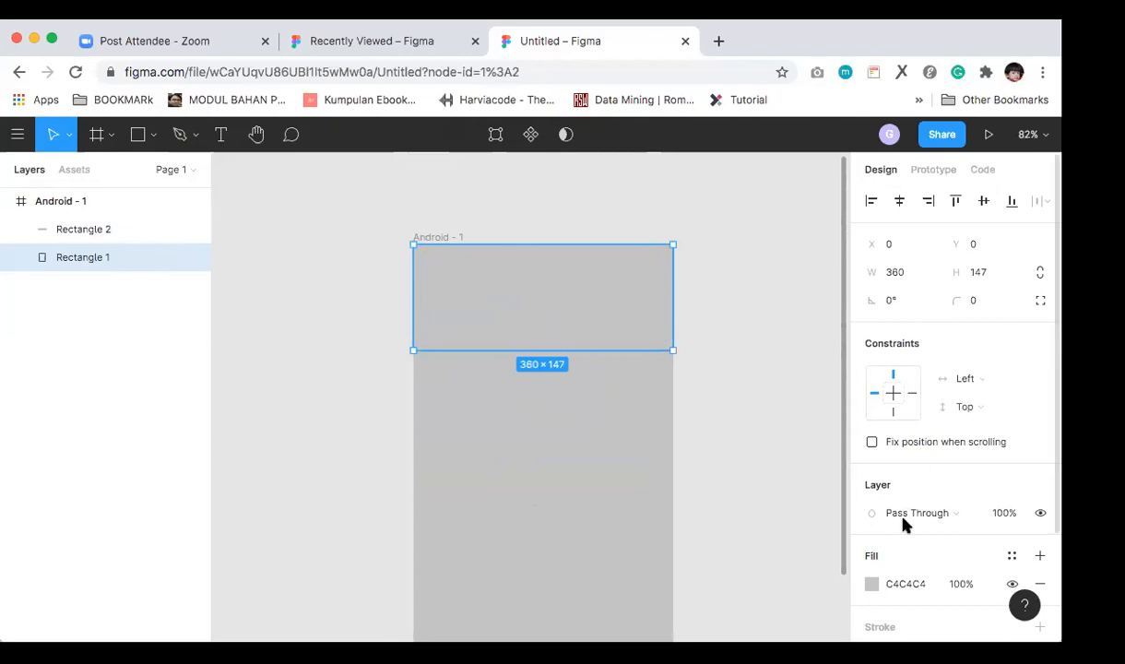
pyautogui.scroll(-3, 900, 581)
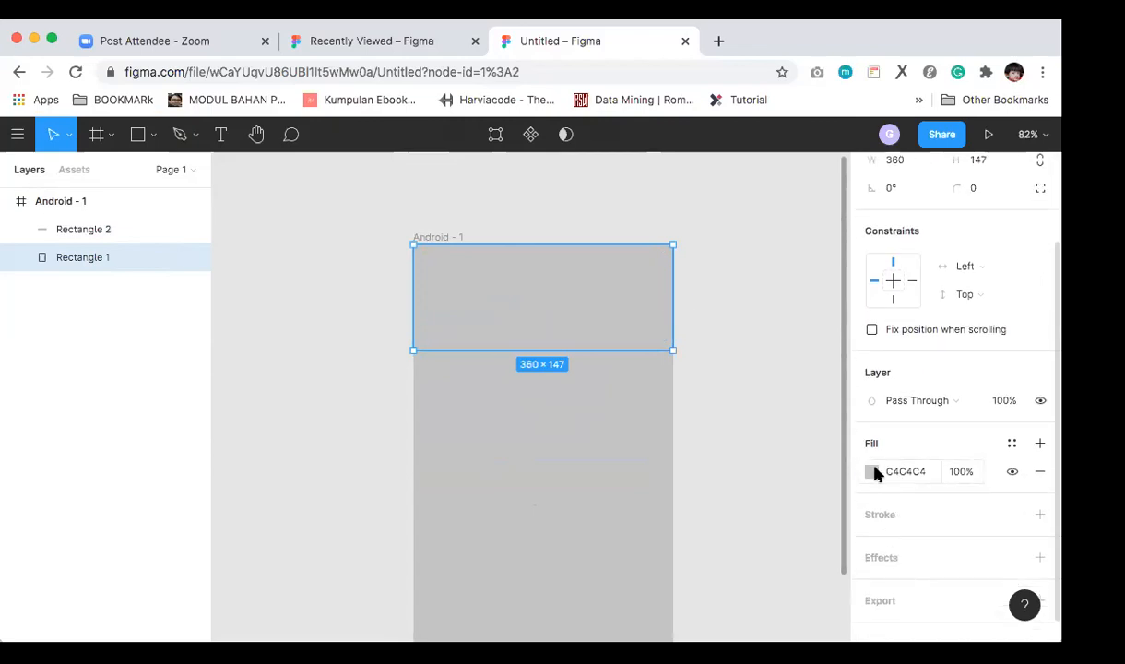
pyautogui.click(874, 471)
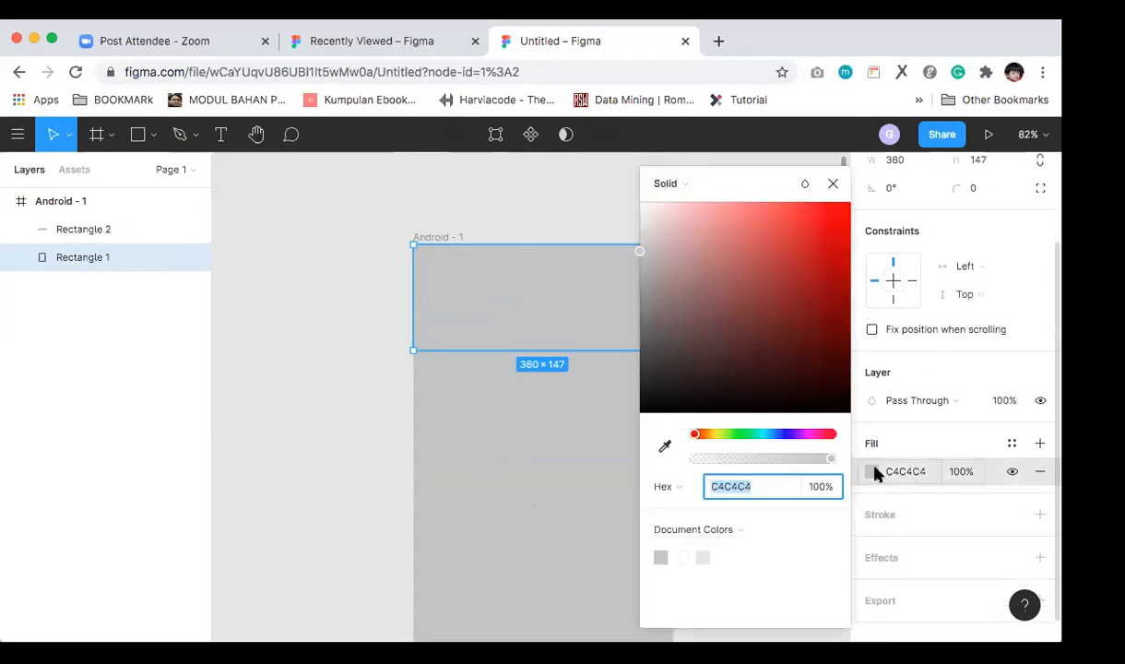
pyautogui.click(809, 435)
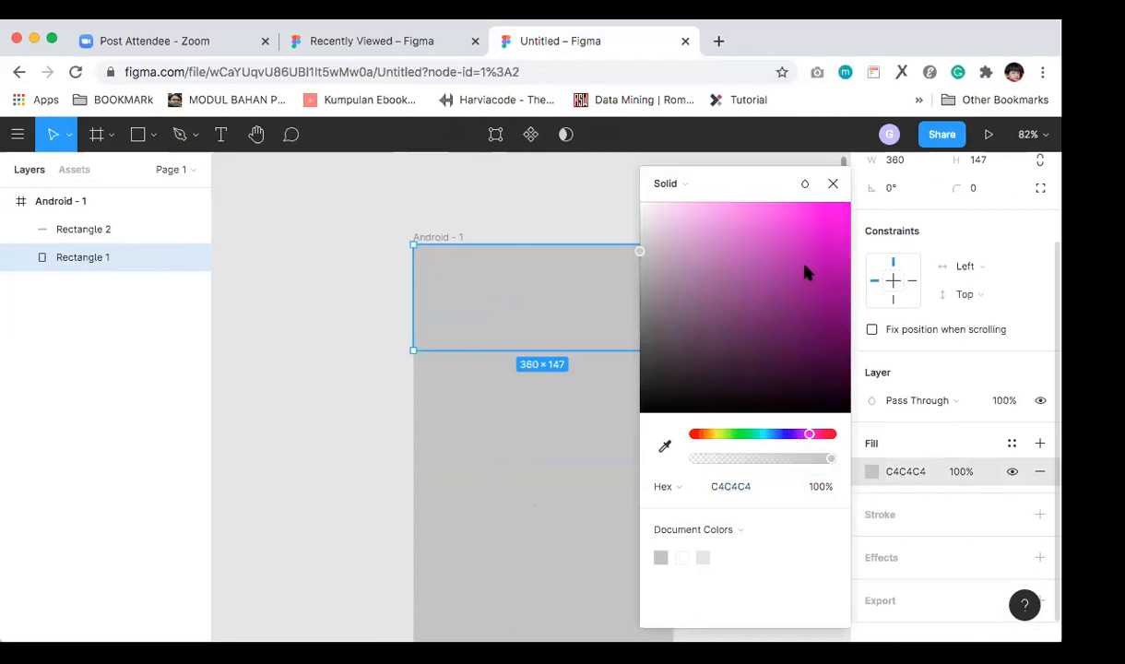
pyautogui.click(815, 228)
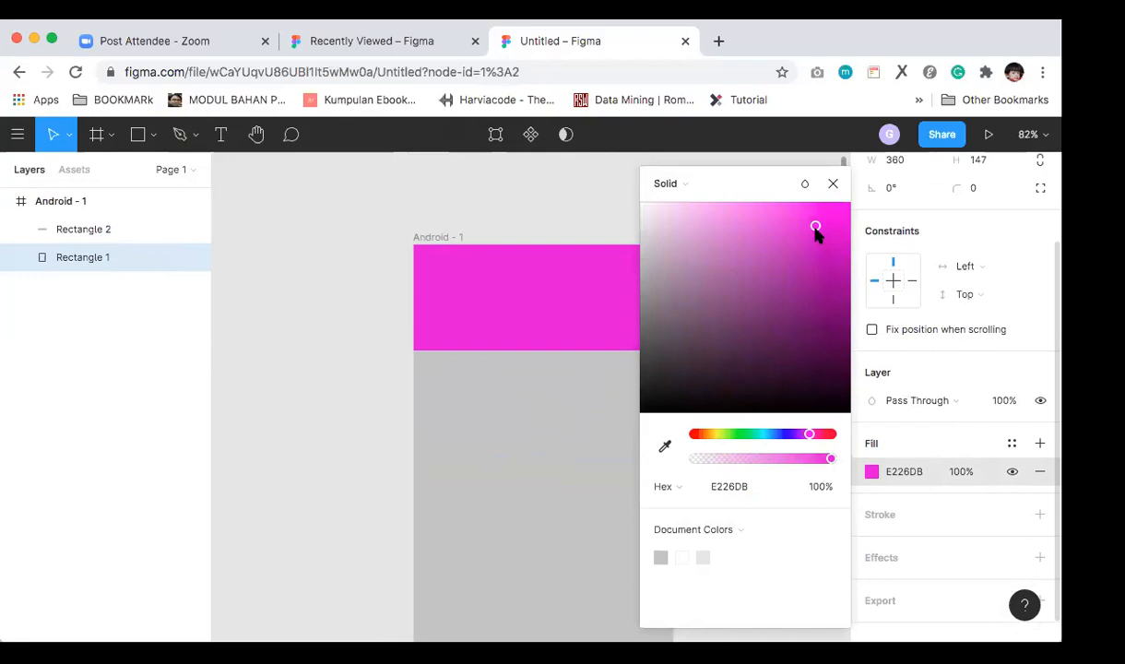
pyautogui.click(798, 217)
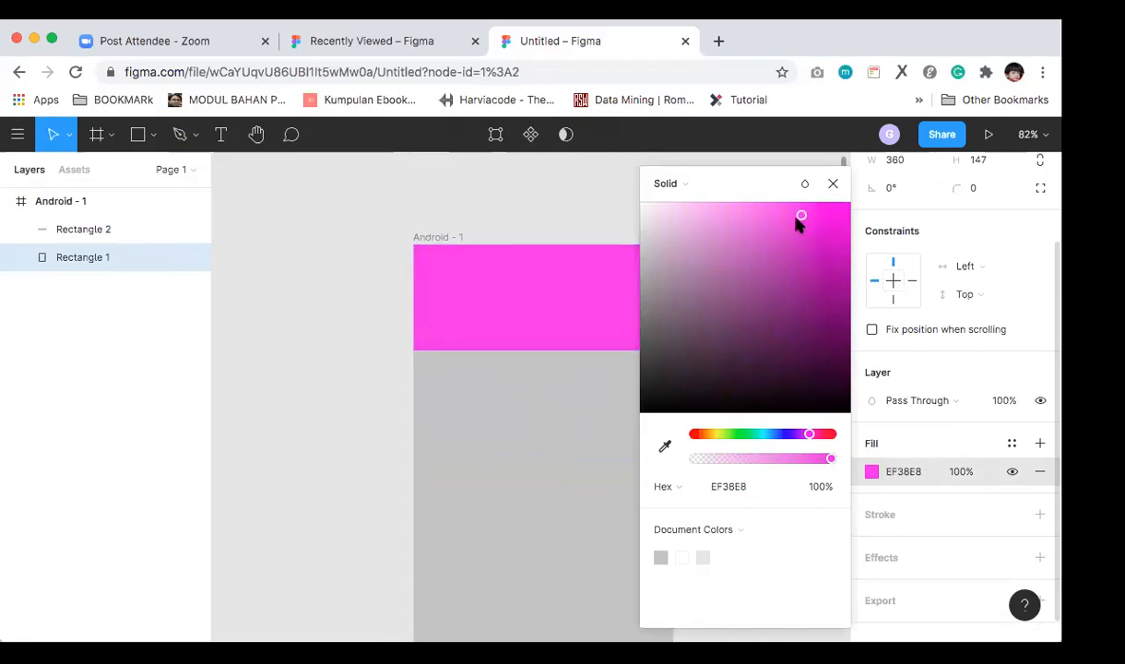
pyautogui.click(833, 183)
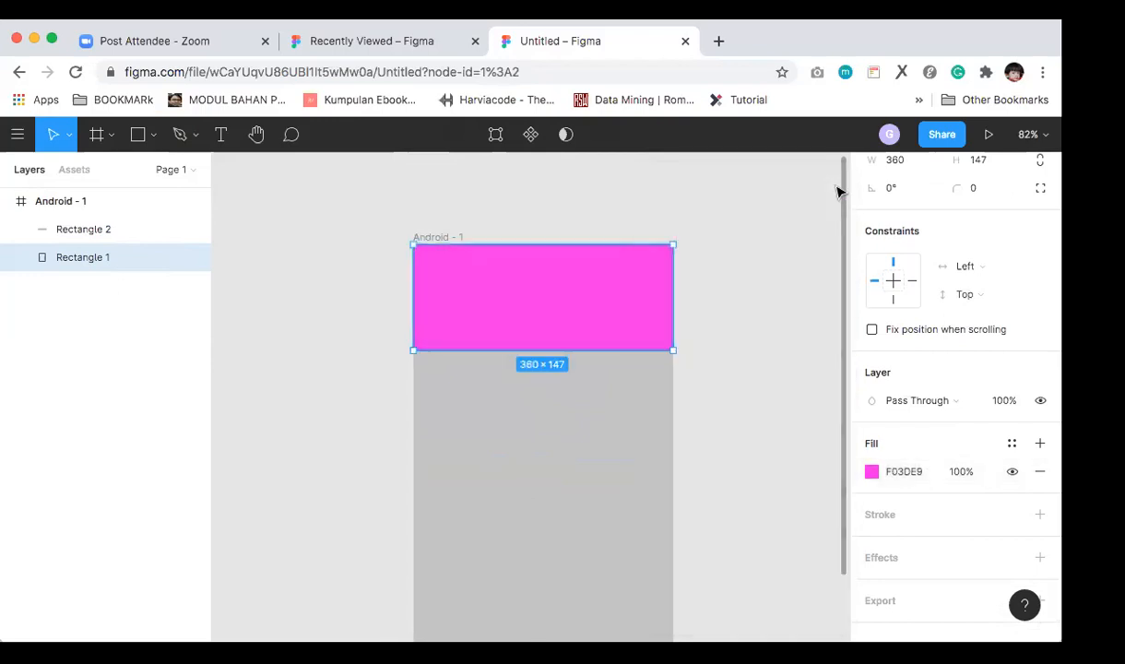
# Step: Set the fill of the large rectangle below the header to white, FFFFFF
pyautogui.click(570, 466)
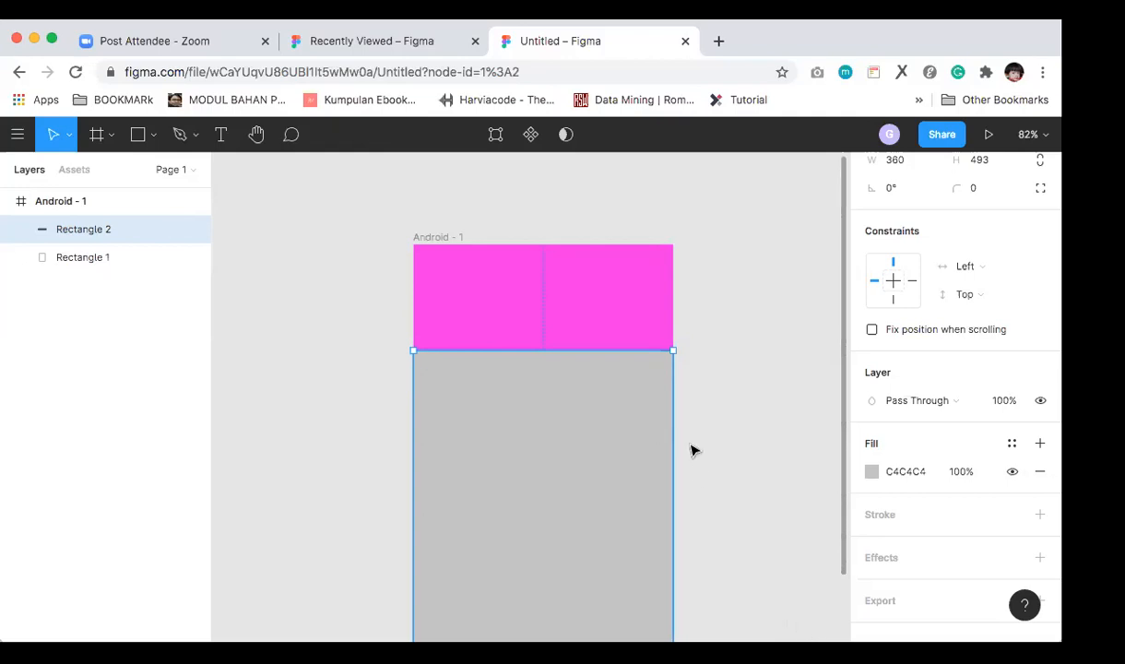
pyautogui.scroll(-2, 692, 451)
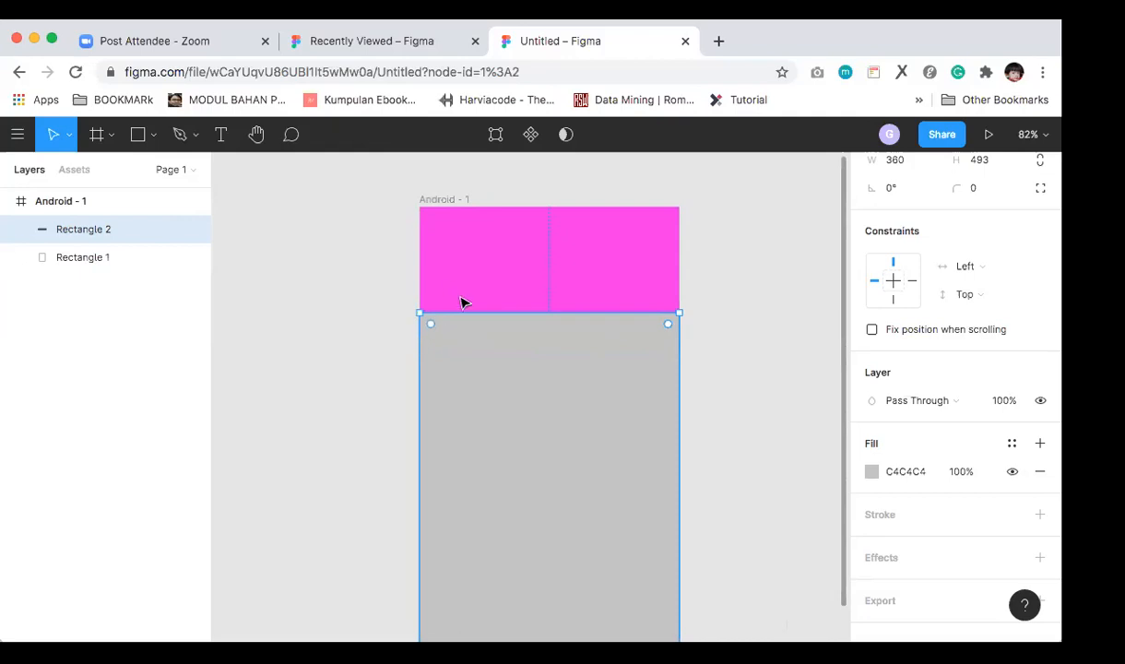
pyautogui.click(715, 327)
pyautogui.click(615, 352)
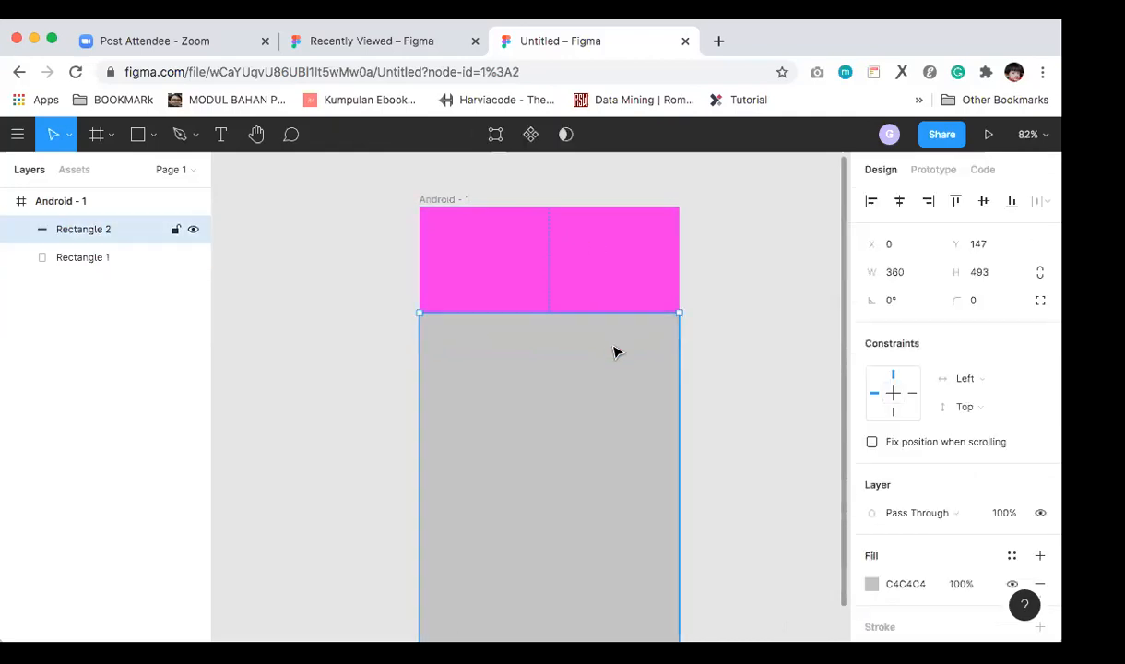
pyautogui.click(623, 289)
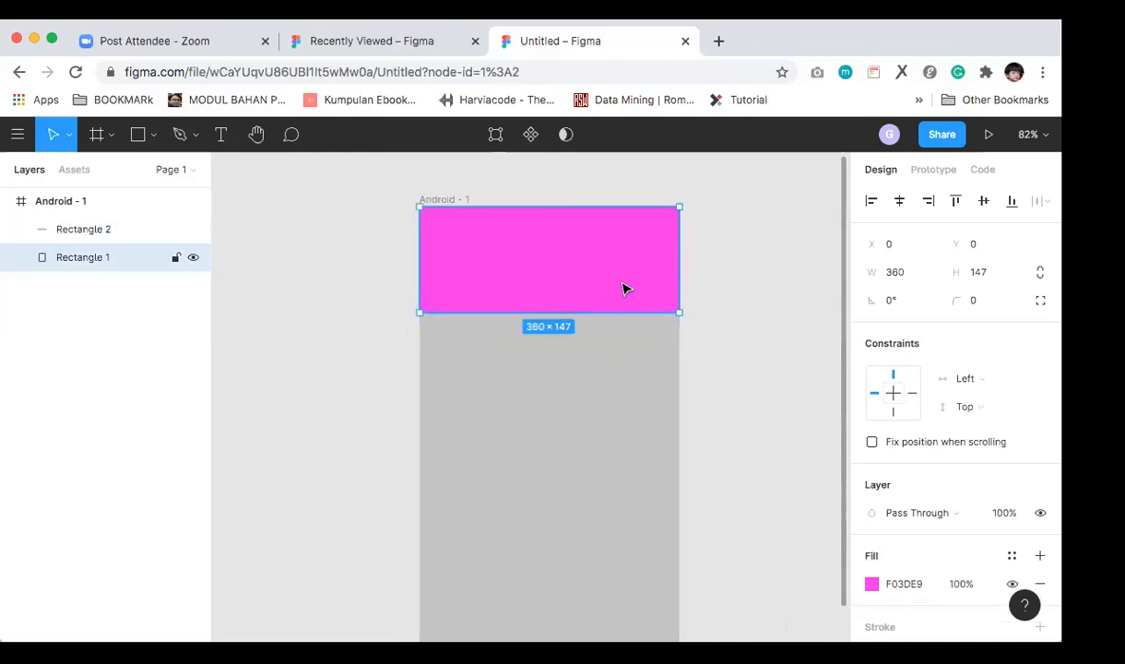
pyautogui.click(618, 367)
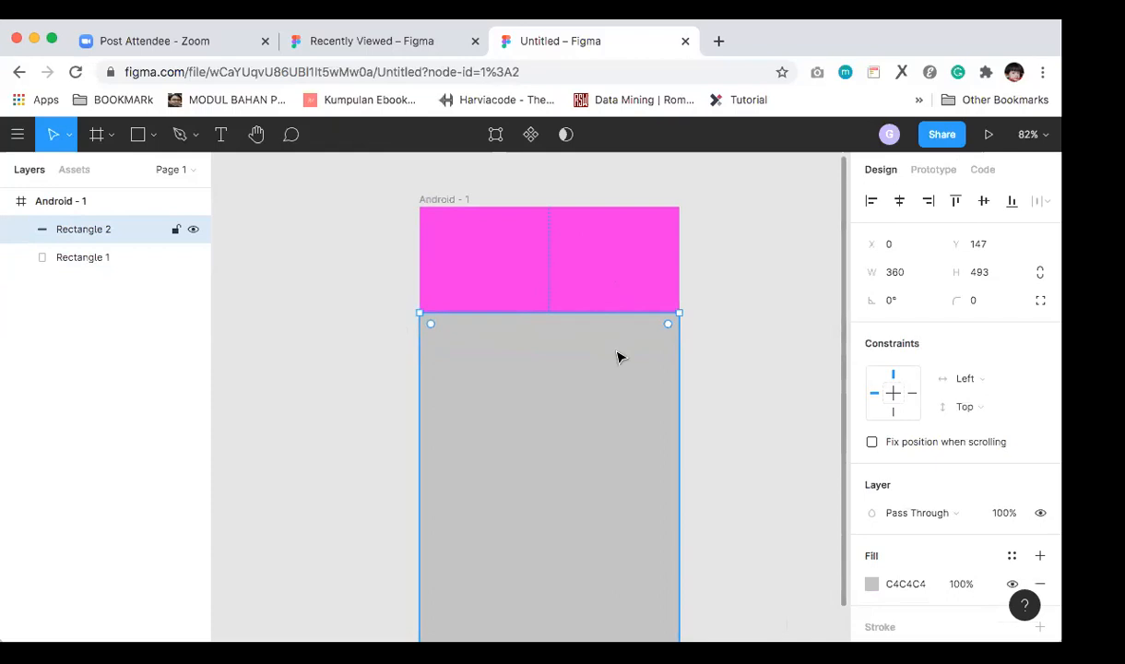
pyautogui.click(904, 584)
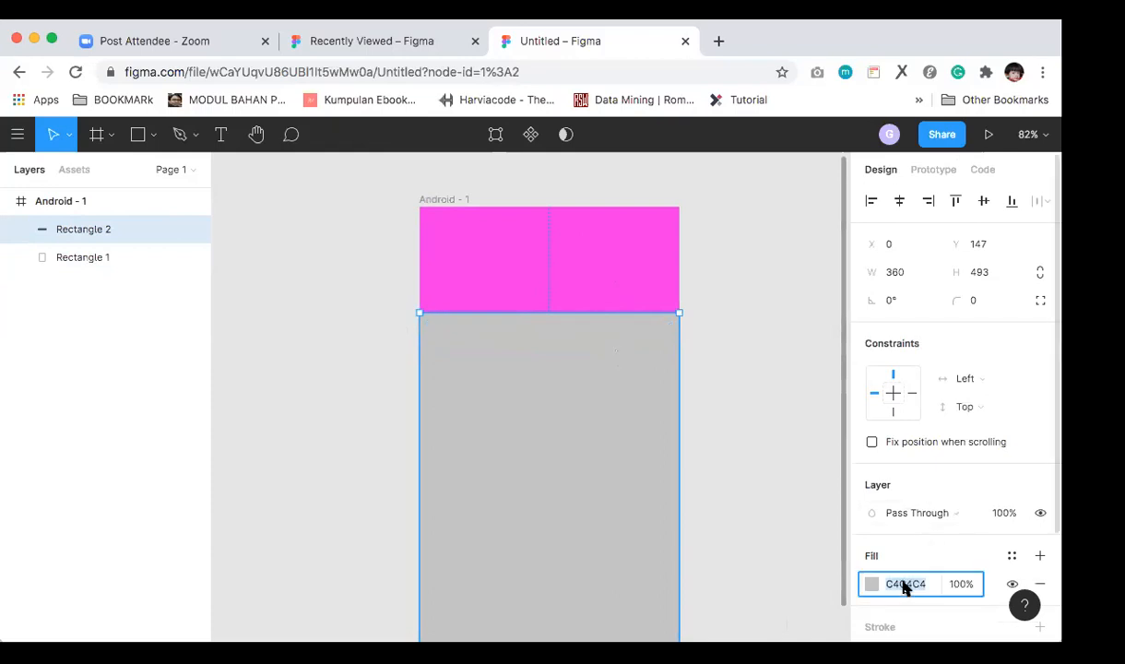
pyautogui.write('fff')
pyautogui.press('Return')
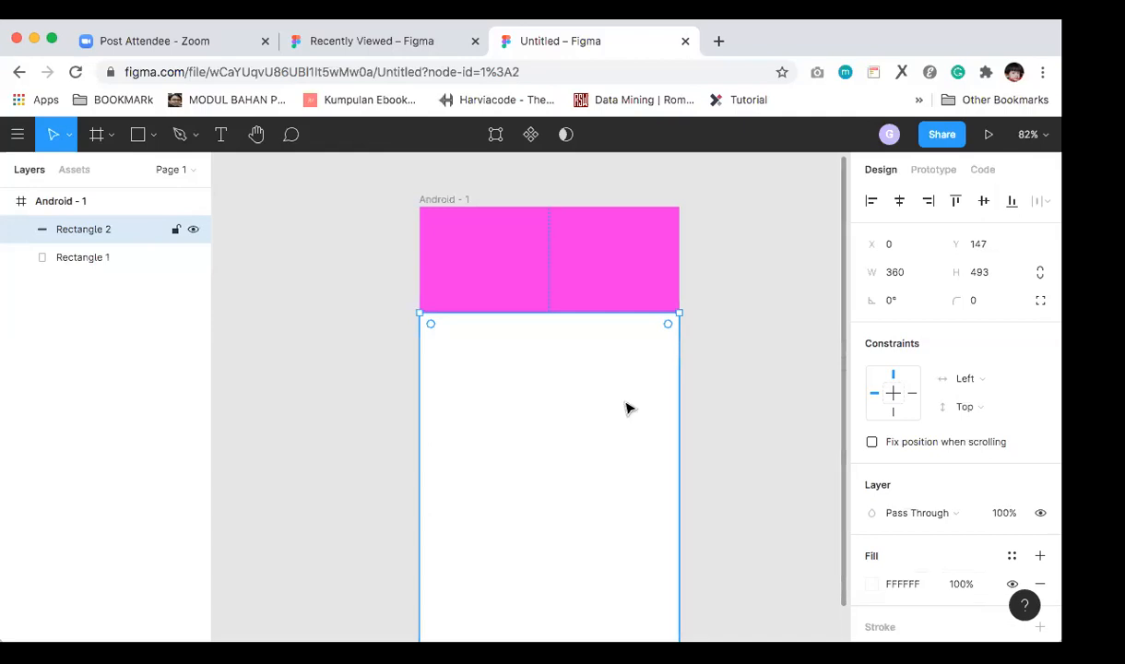
# Step: Give the white rectangle an individual top-left corner radius of 20 and move it up over the pink header to Y 137
pyautogui.click(981, 307)
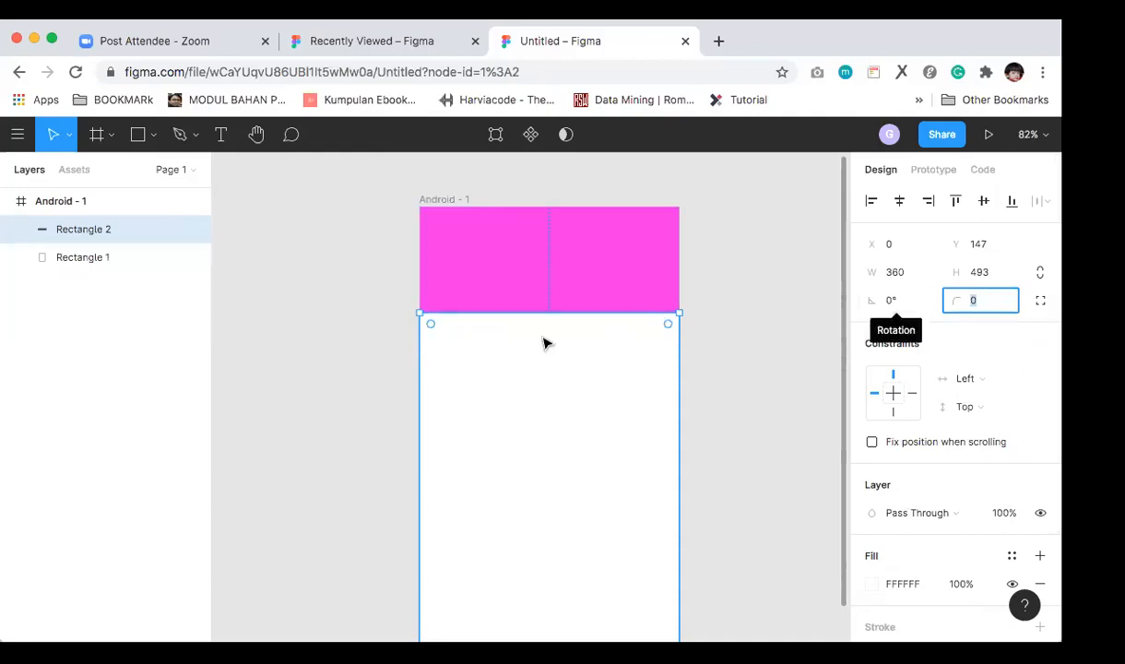
pyautogui.click(1040, 306)
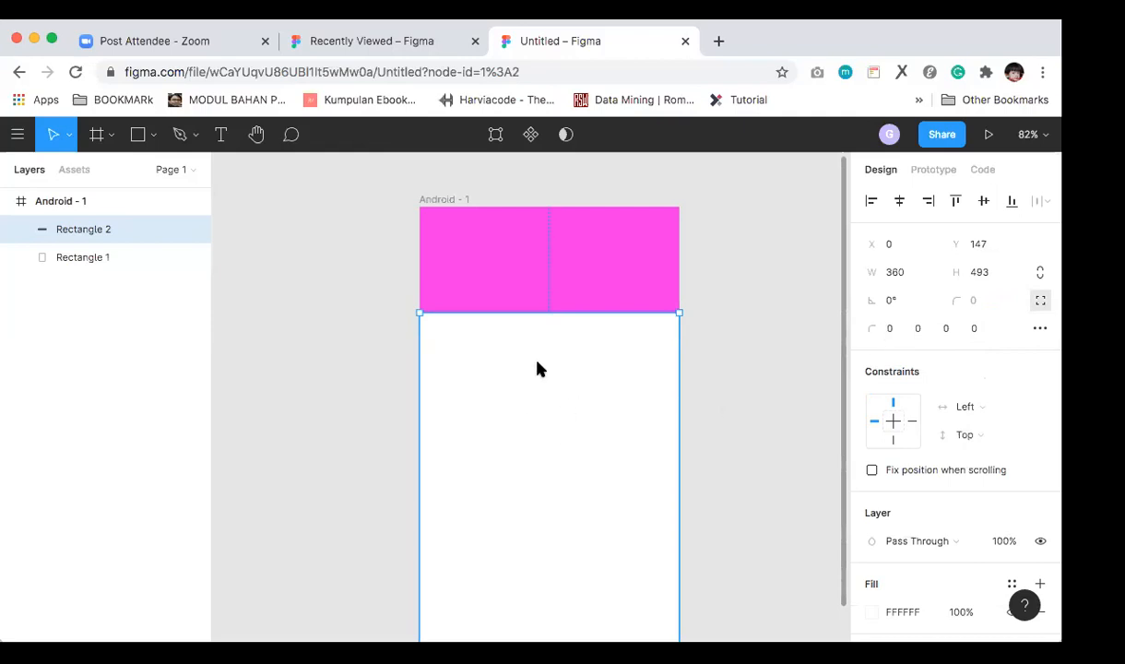
pyautogui.click(891, 330)
pyautogui.write('20')
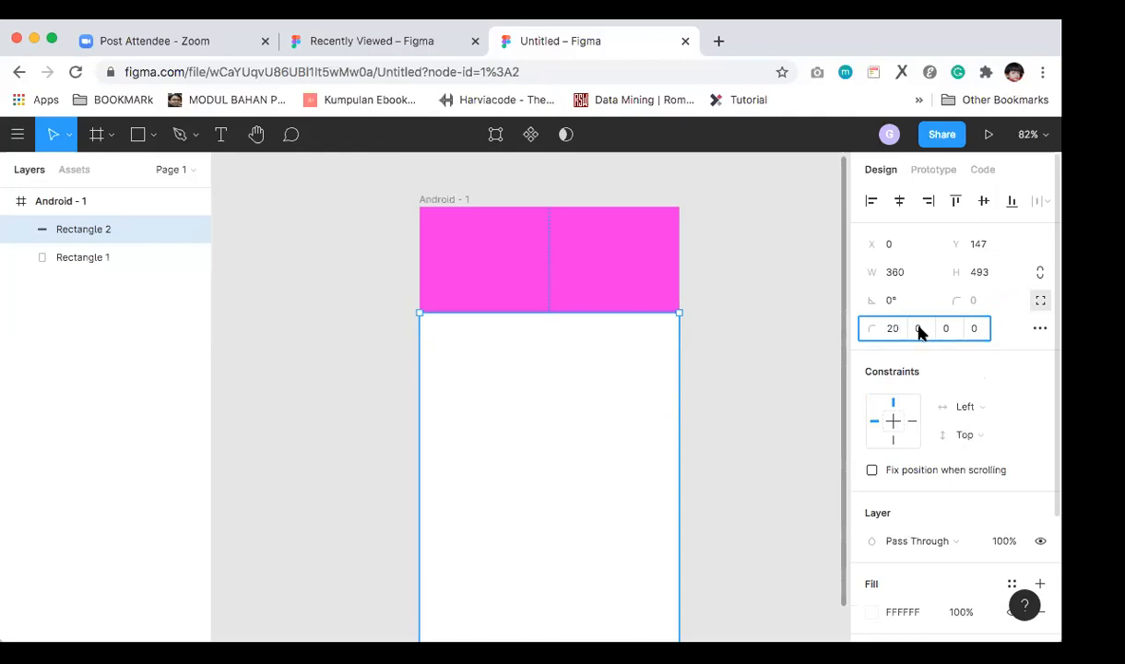
pyautogui.press('Tab')
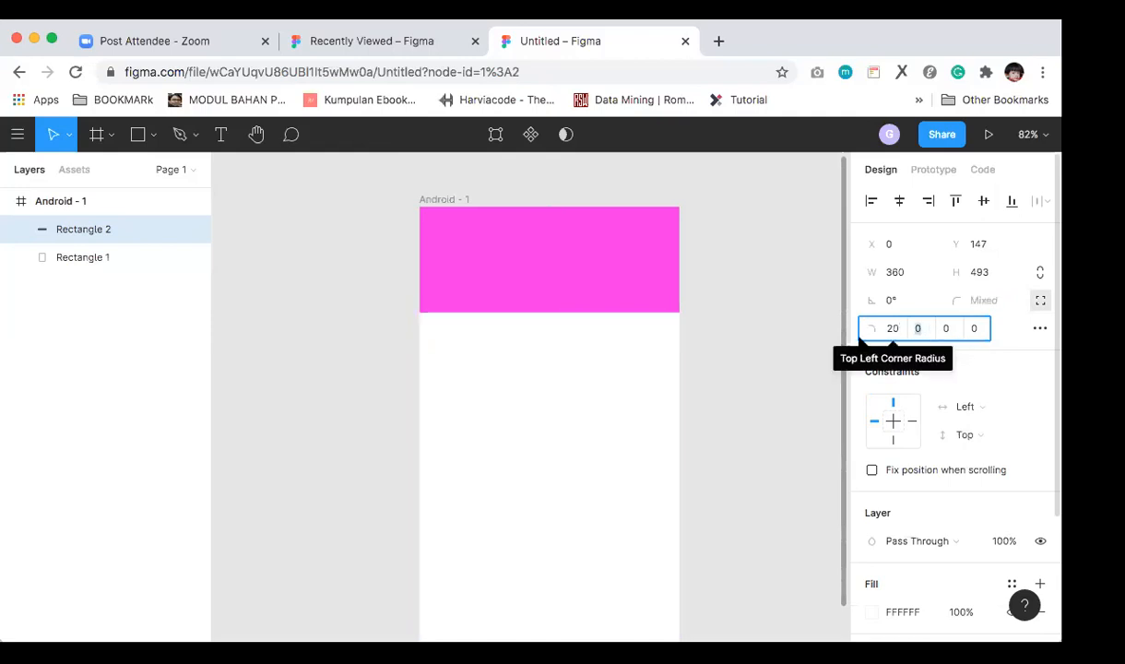
pyautogui.click(519, 354)
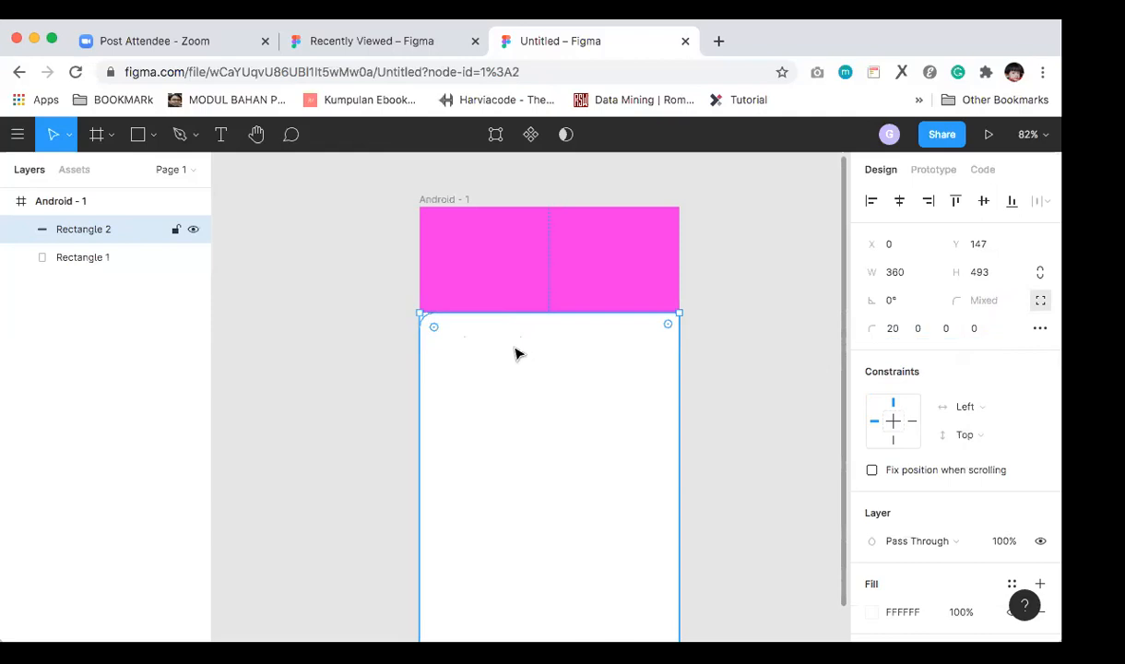
pyautogui.hotkey('shift', 'Up')
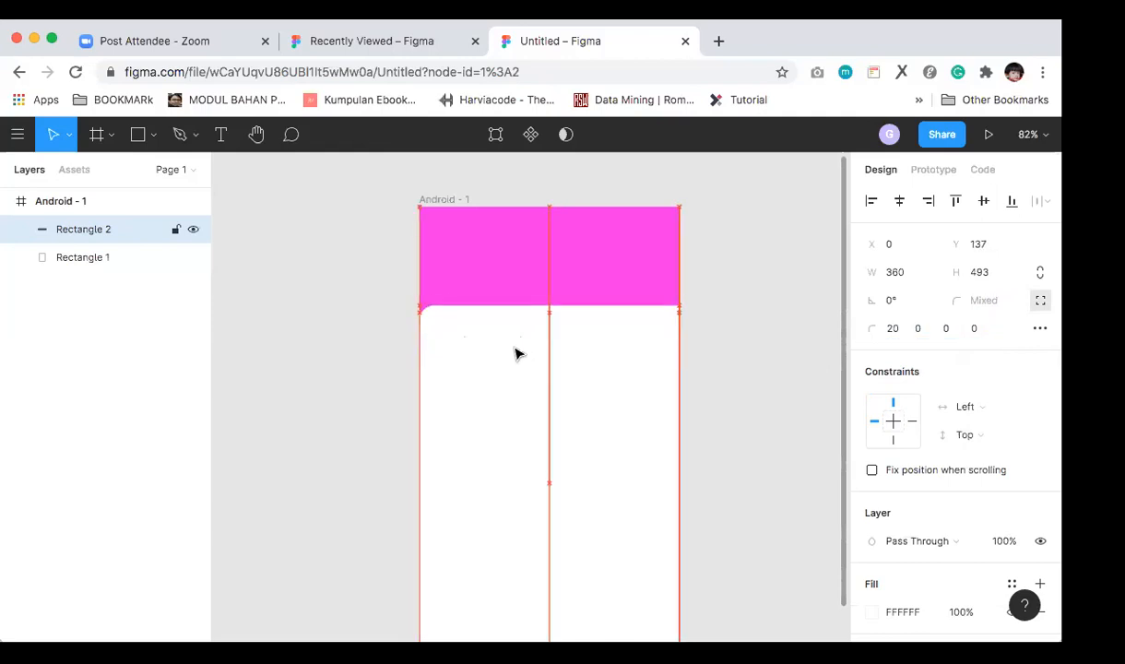
# Step: Set the white rectangle's top-left corner radius to 50 and move it up to Y 107
pyautogui.click(875, 328)
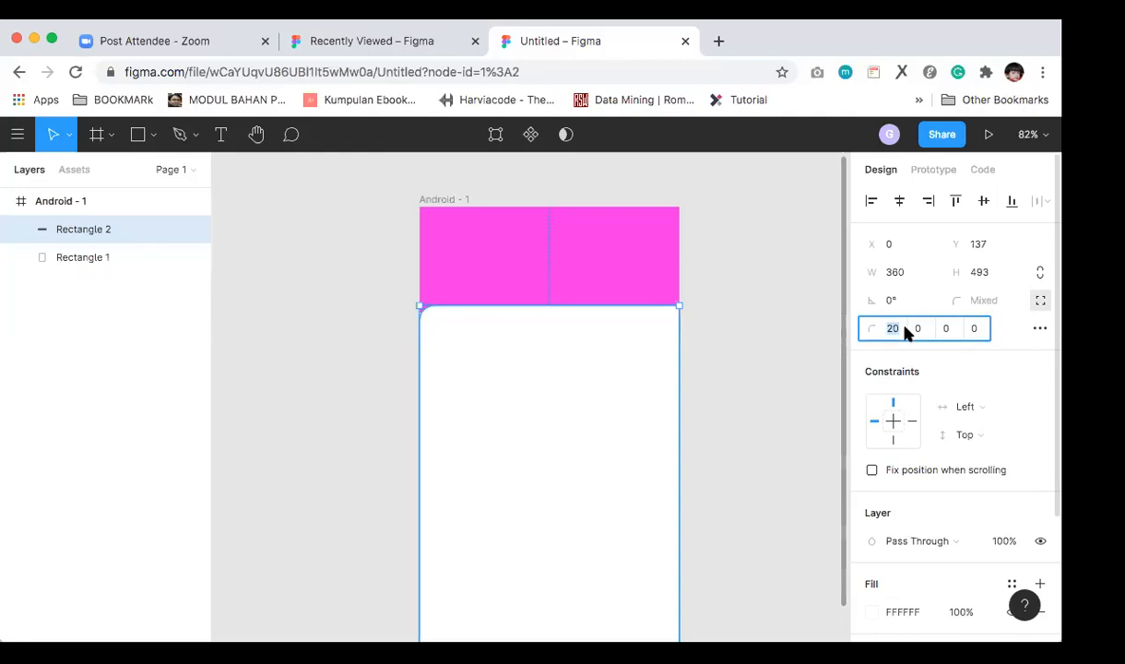
pyautogui.write('50')
pyautogui.press('Return')
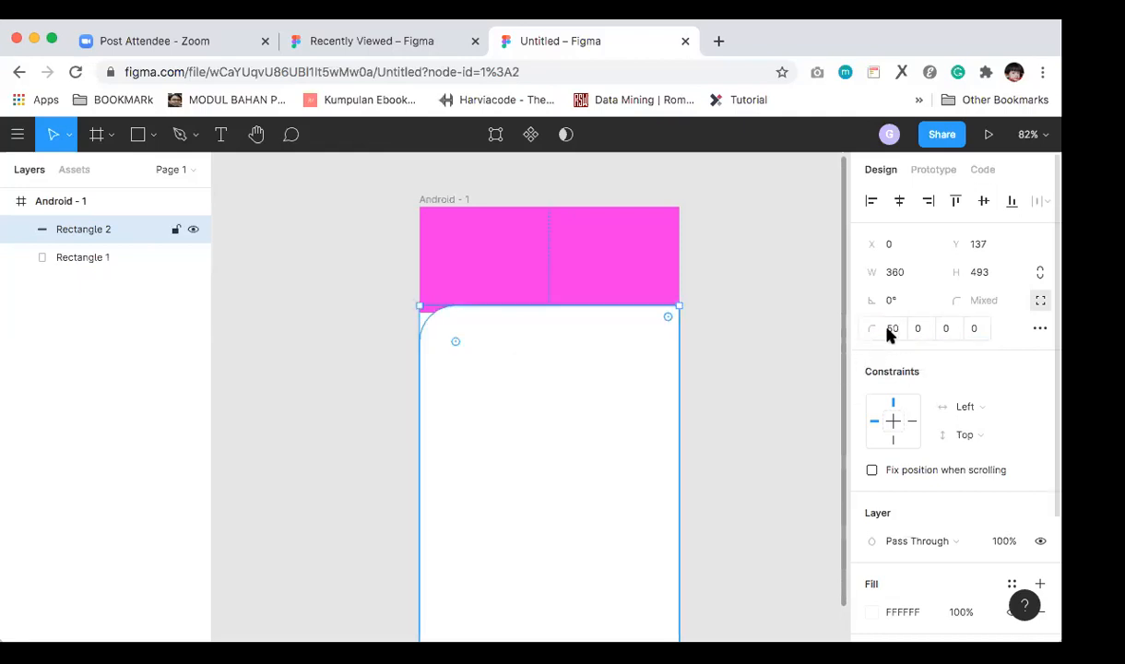
pyautogui.hotkey('shift', 'Up')
pyautogui.hotkey('shift', 'Up')
pyautogui.hotkey('shift', 'Up')
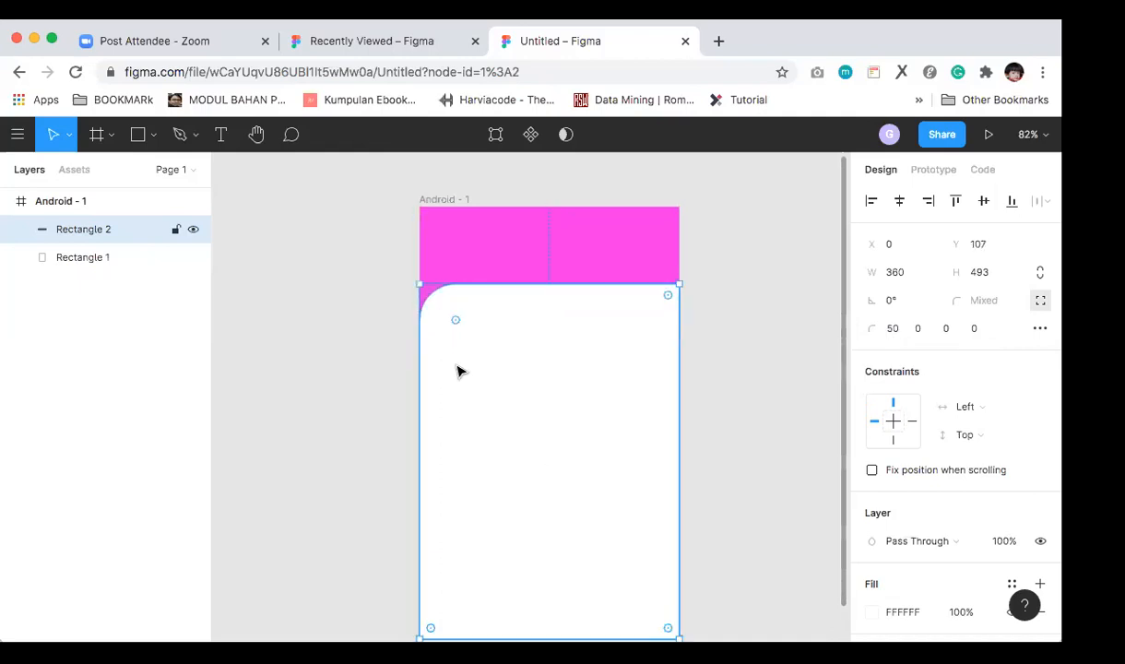
# Step: Set the white rectangle's top-right corner radius to 50 and deselect it
pyautogui.click(913, 329)
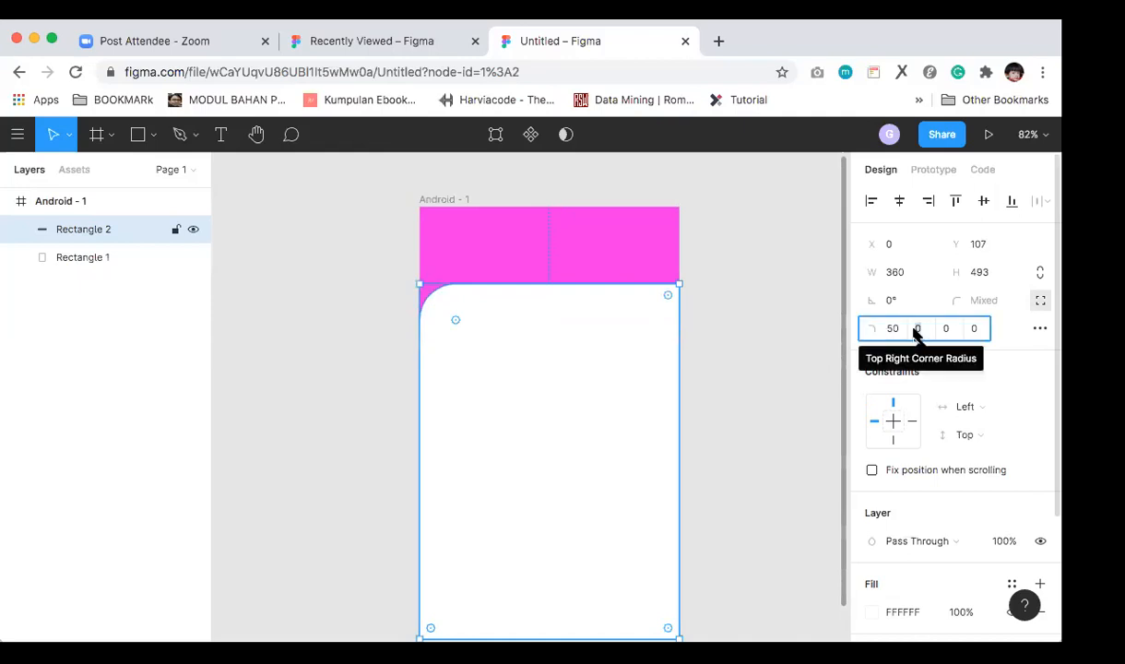
pyautogui.write('50')
pyautogui.press('Return')
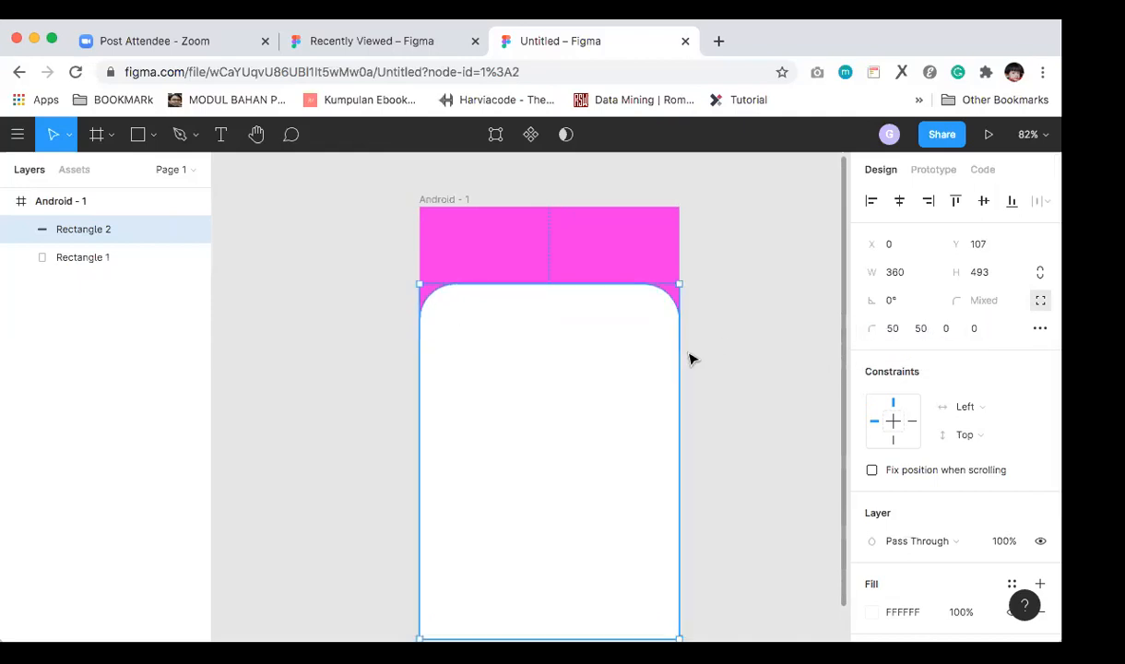
pyautogui.click(701, 367)
pyautogui.scroll(-2, 710, 410)
pyautogui.scroll(1, 710, 410)
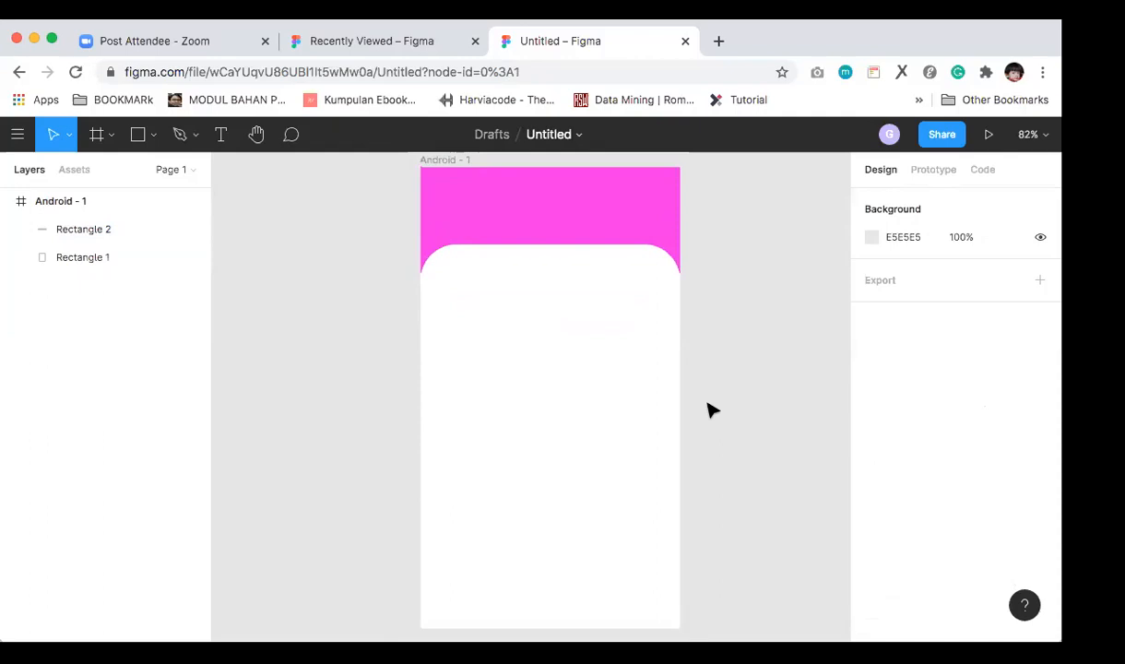
# Step: Nudge the white rectangle sideways relative to the frame's right edge and return it to X 0
pyautogui.click(631, 380)
pyautogui.scroll(-6, 631, 378)
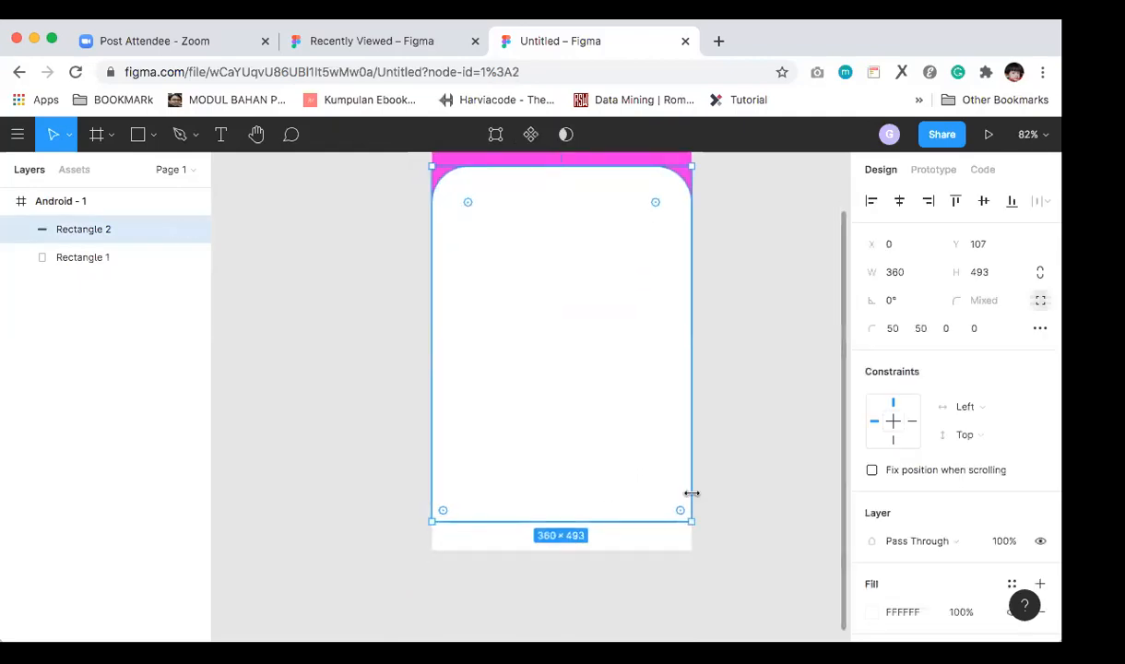
pyautogui.scroll(5, 690, 492)
pyautogui.scroll(-3, 635, 493)
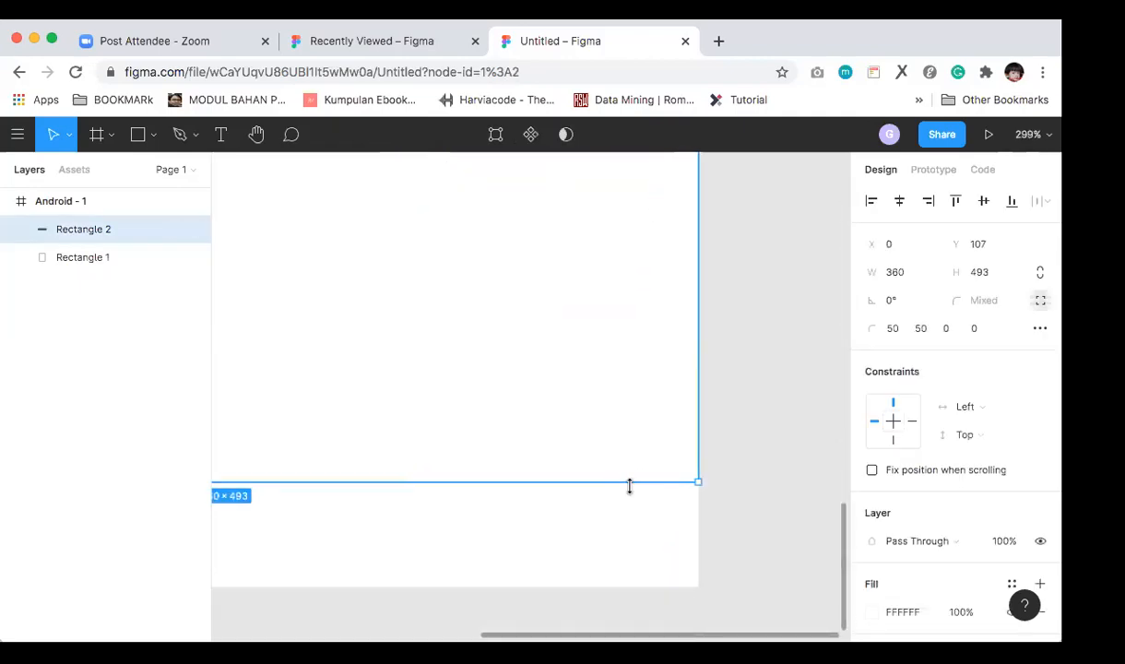
pyautogui.press('Left')
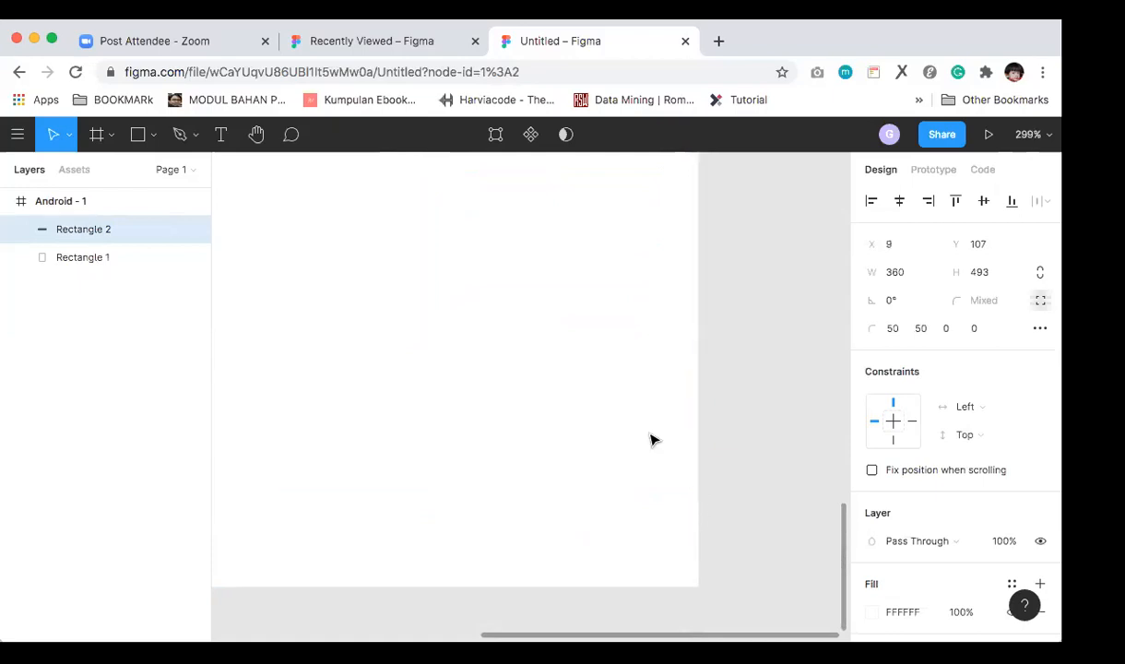
pyautogui.hotkey('shift', 'Right')
pyautogui.hotkey('shift', 'Left')
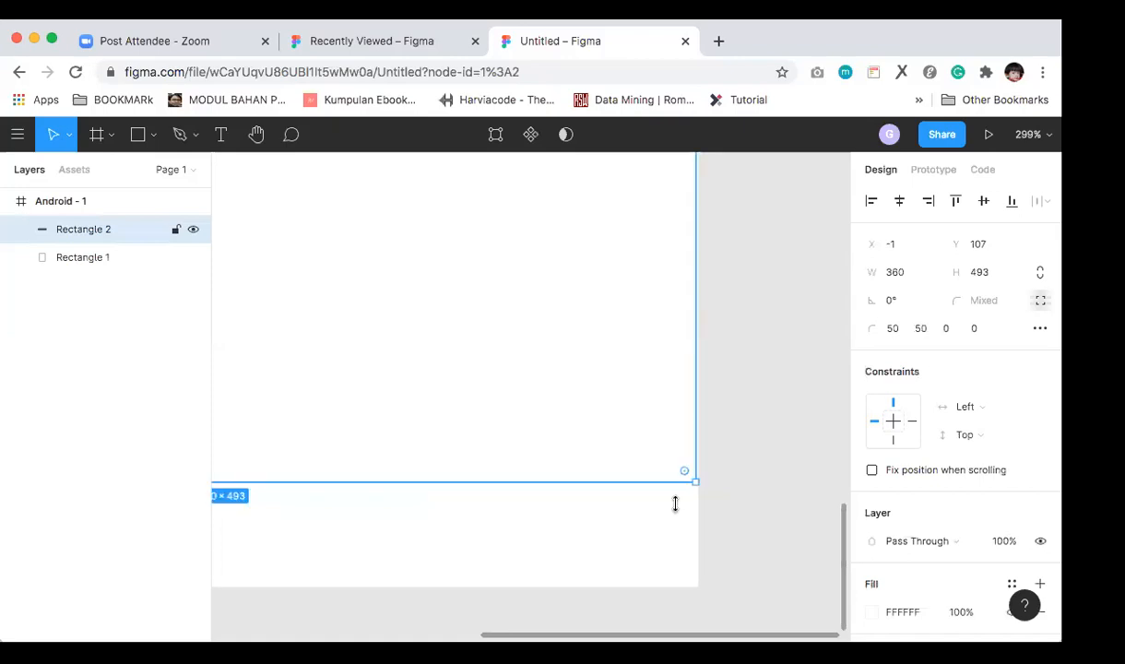
pyautogui.scroll(5, 701, 503)
pyautogui.press('Right')
pyautogui.press('Right')
pyautogui.press('Right')
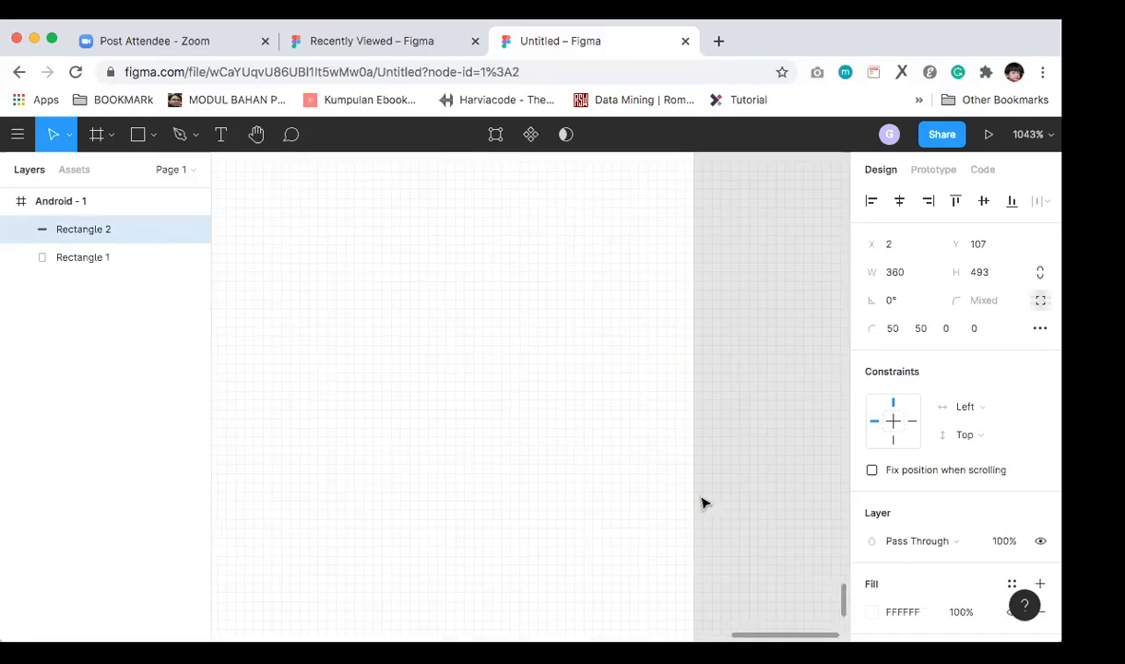
pyautogui.press('Left')
pyautogui.press('Left')
pyautogui.scroll(-5, 657, 380)
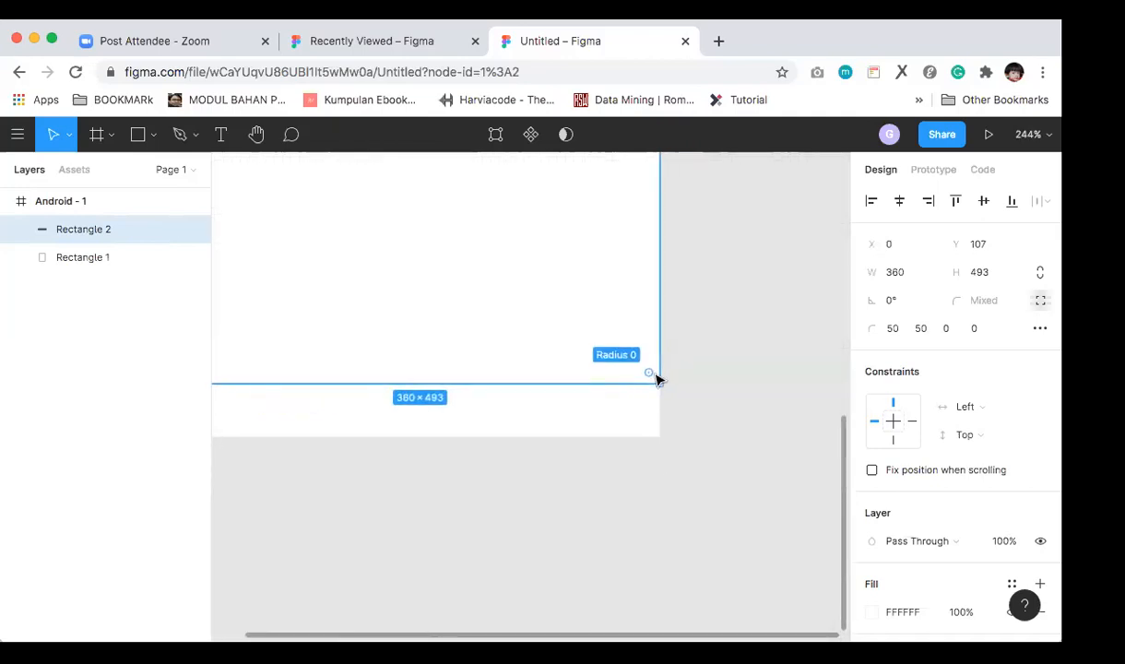
pyautogui.scroll(-2, 497, 358)
pyautogui.scroll(3, 497, 361)
pyautogui.scroll(-2, 495, 369)
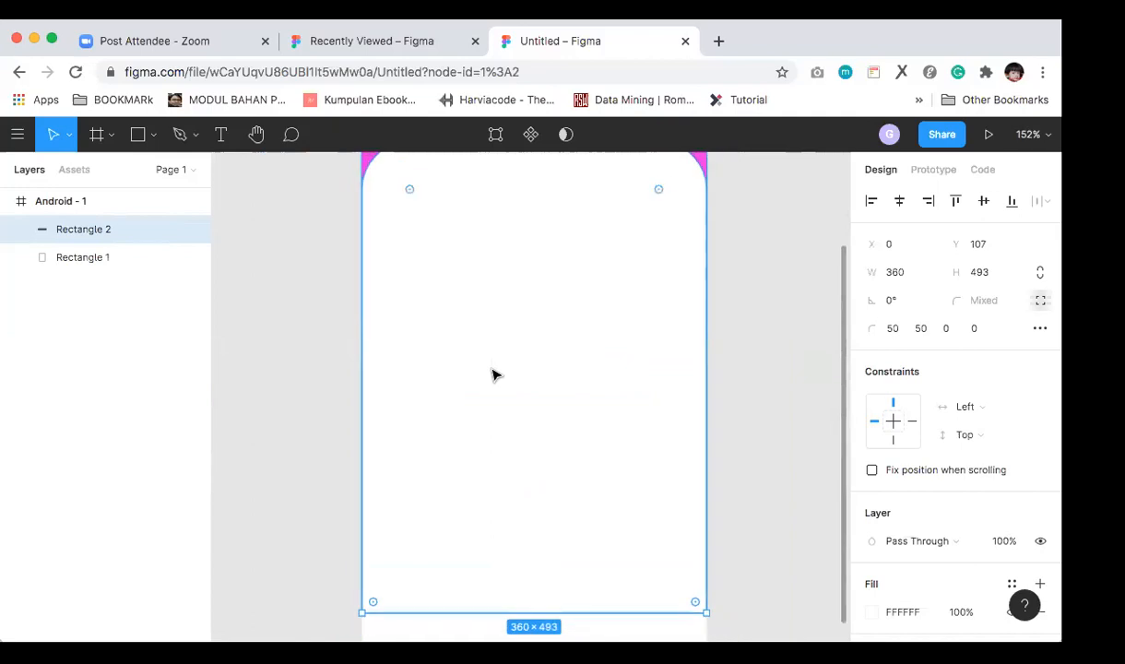
pyautogui.scroll(-2, 494, 375)
pyautogui.scroll(2, 493, 375)
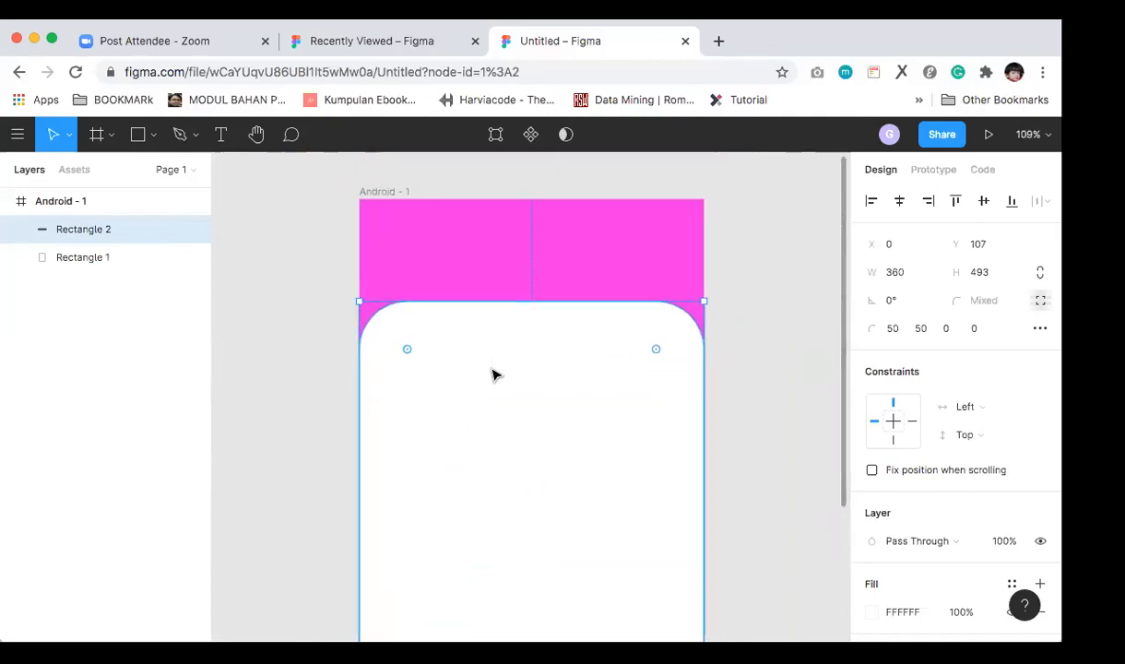
pyautogui.click(299, 346)
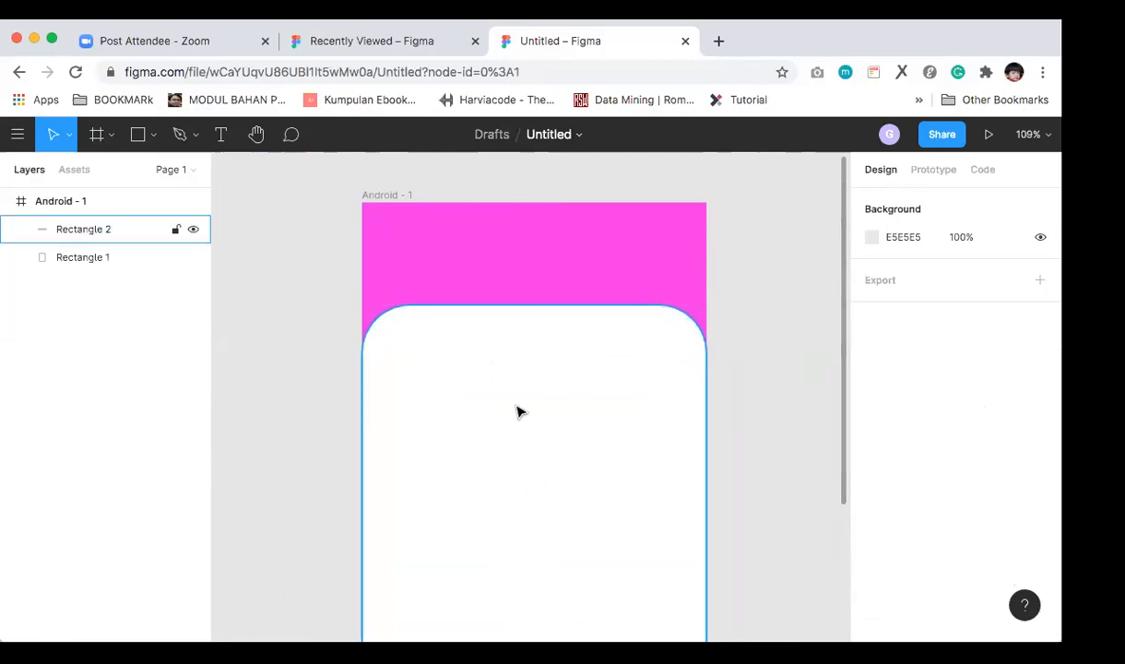
# Step: Add the text "Selamat Datang" in the left part of the pink header, at about X 53, Y 41
pyautogui.click(221, 134)
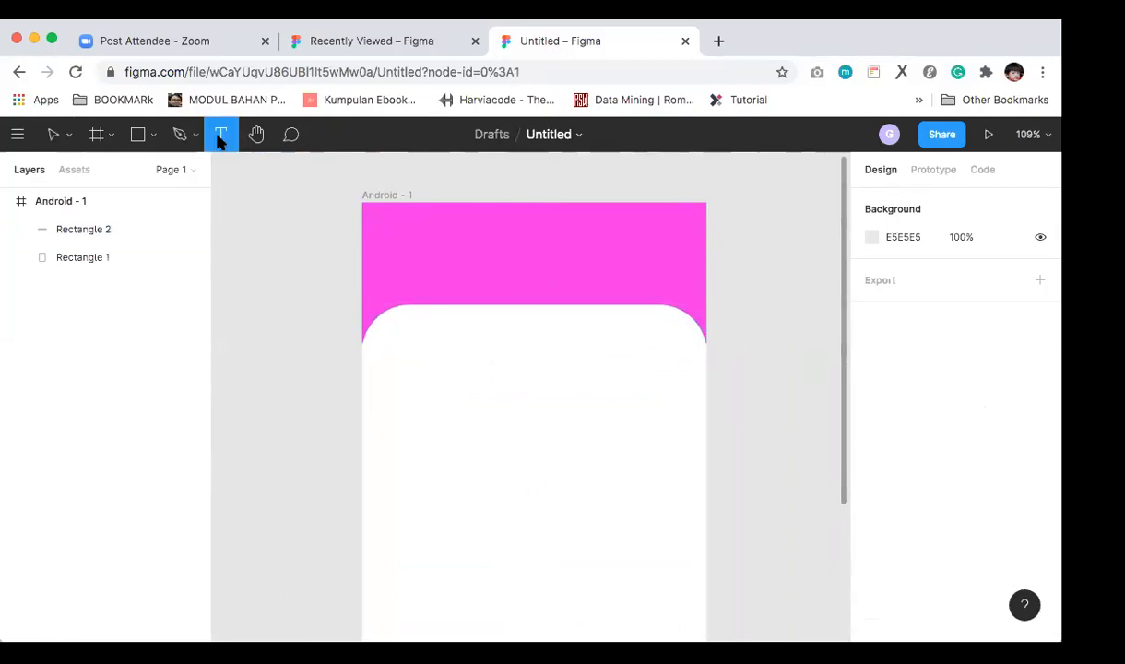
pyautogui.click(413, 241)
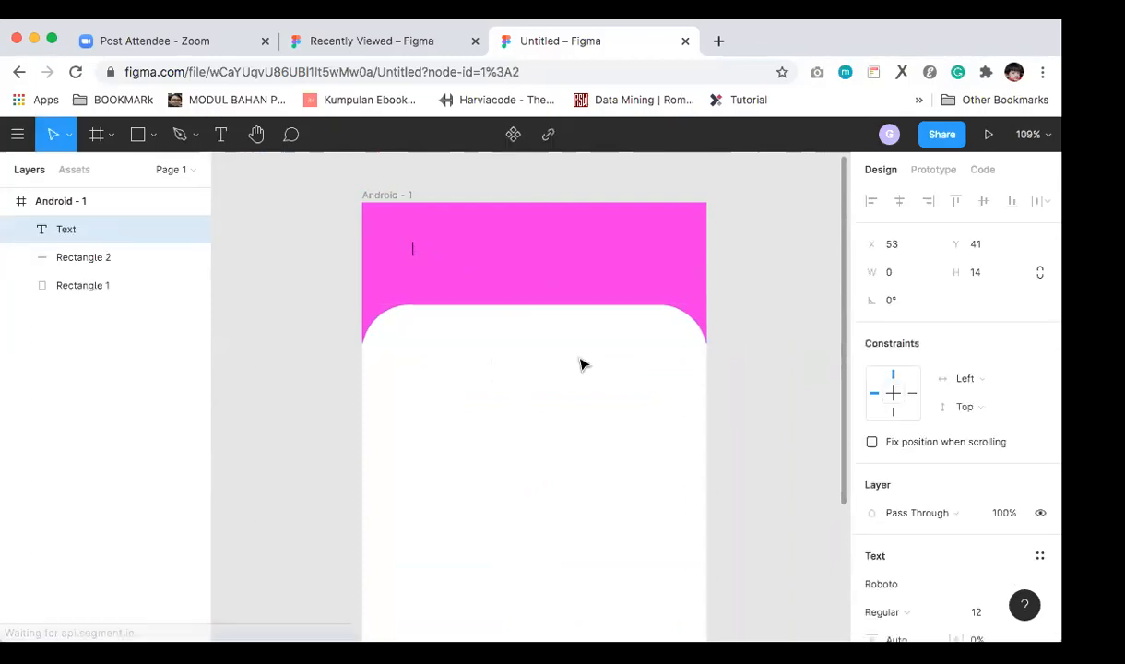
pyautogui.write('Selamat Datang')
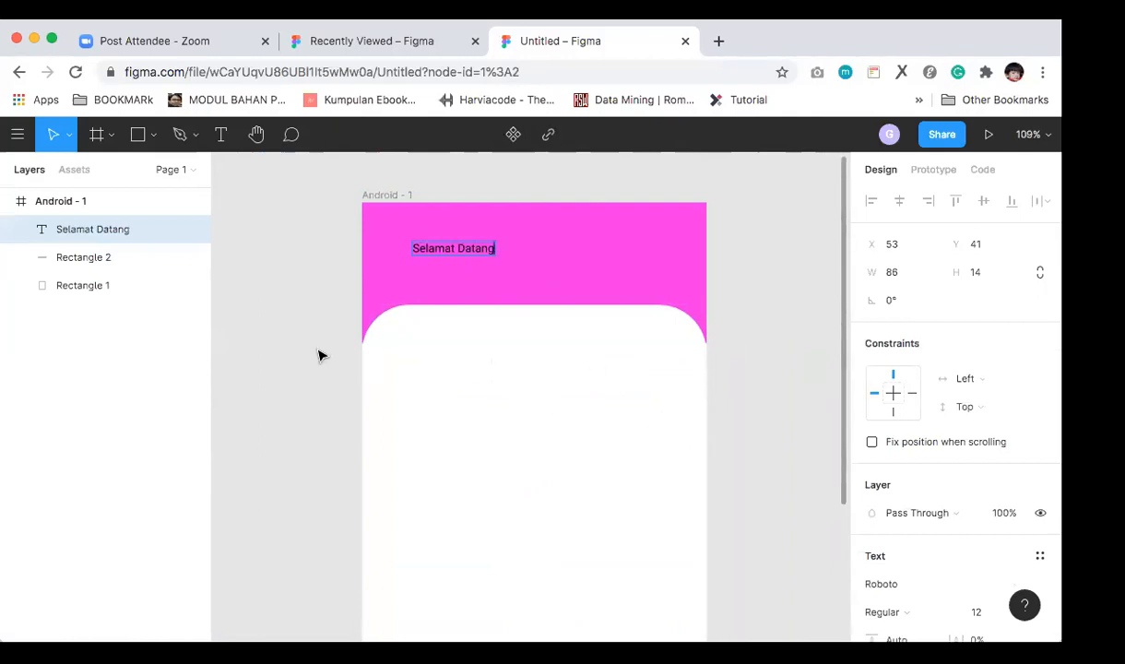
pyautogui.press('Escape')
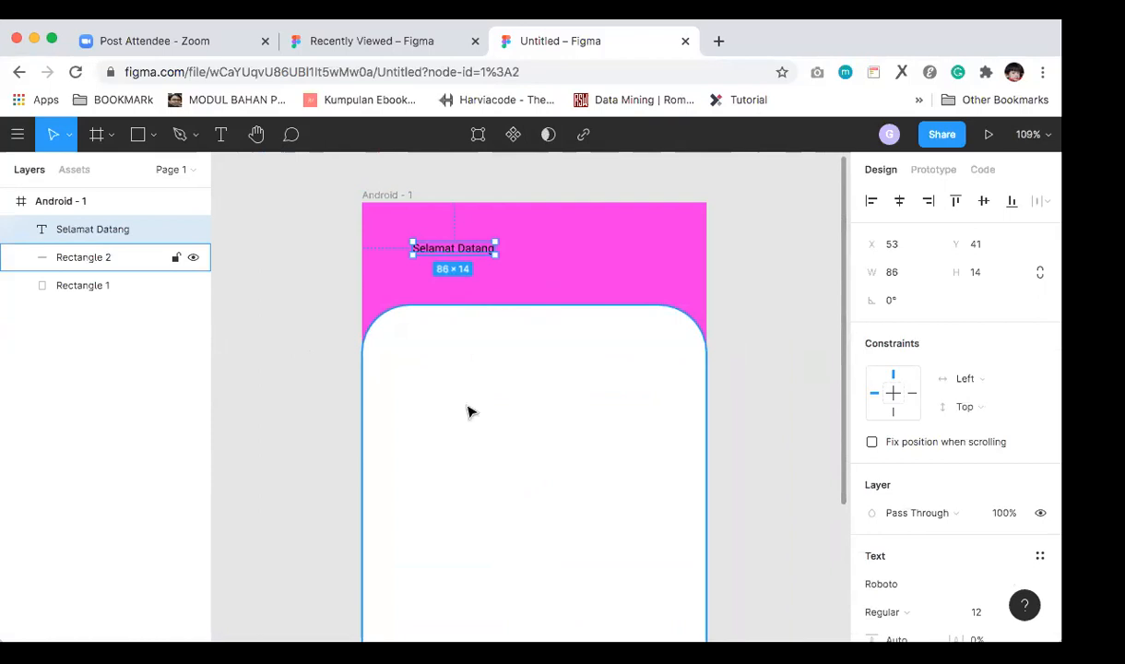
# Step: Duplicate the "Selamat Datang" text 20 px below the original and change the copy's wording to "Pendaftaran"
pyautogui.press('super+d')
pyautogui.hotkey('shift', 'Down')
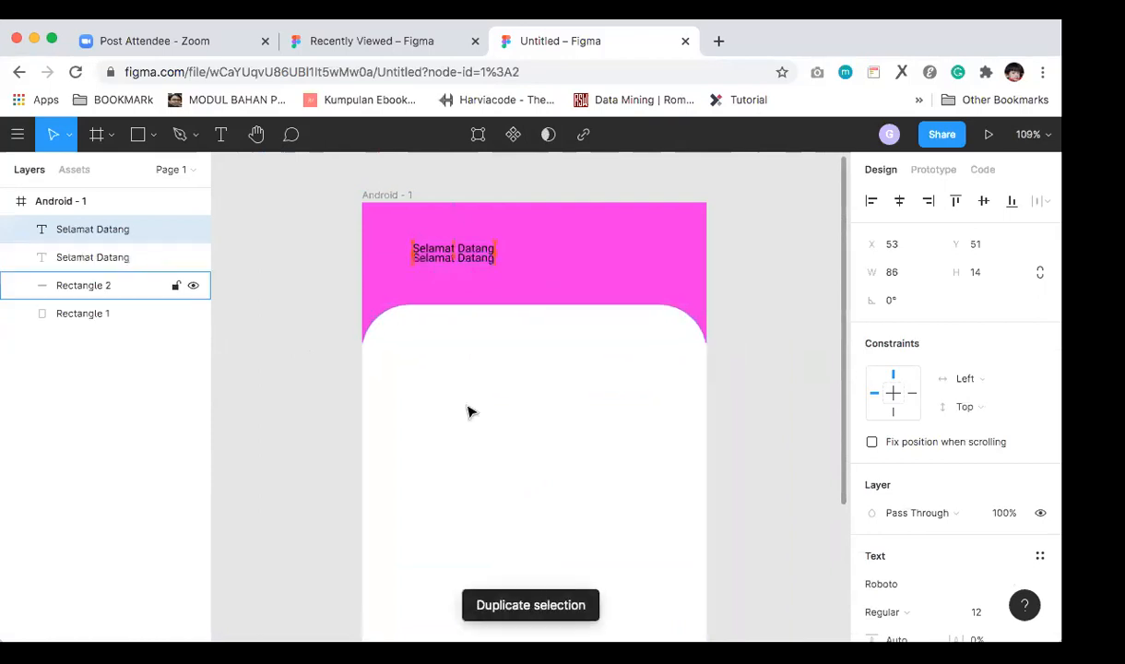
pyautogui.hotkey('shift', 'Down')
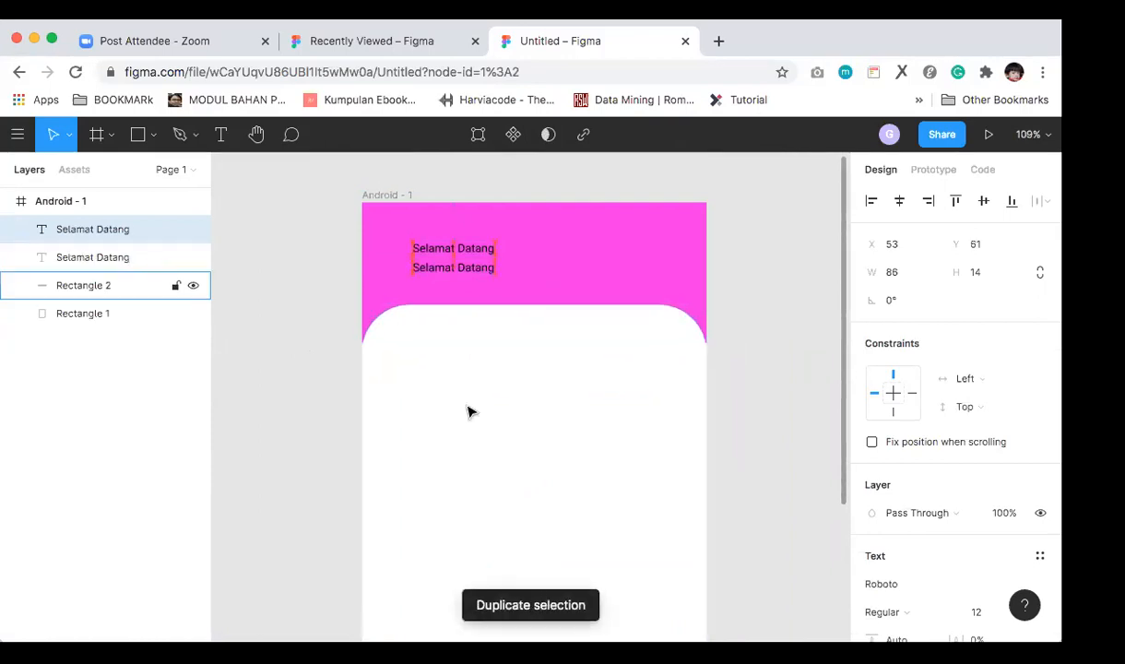
pyautogui.doubleClick(452, 270)
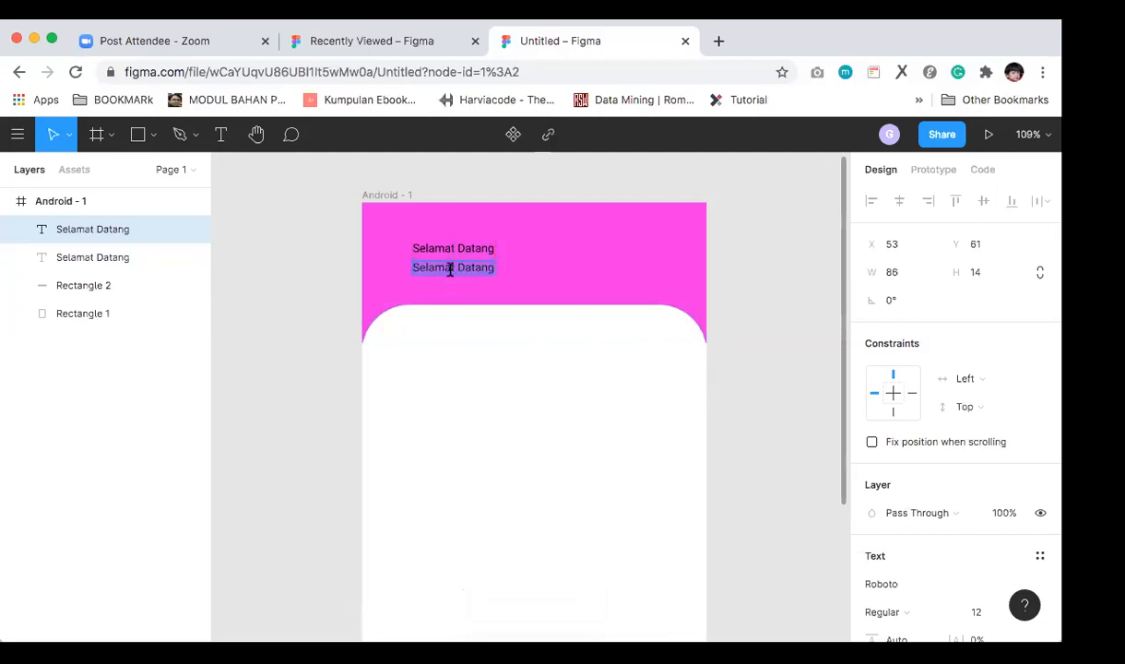
pyautogui.write('Ped')
pyautogui.press('BackSpace')
pyautogui.write('ndaftaran')
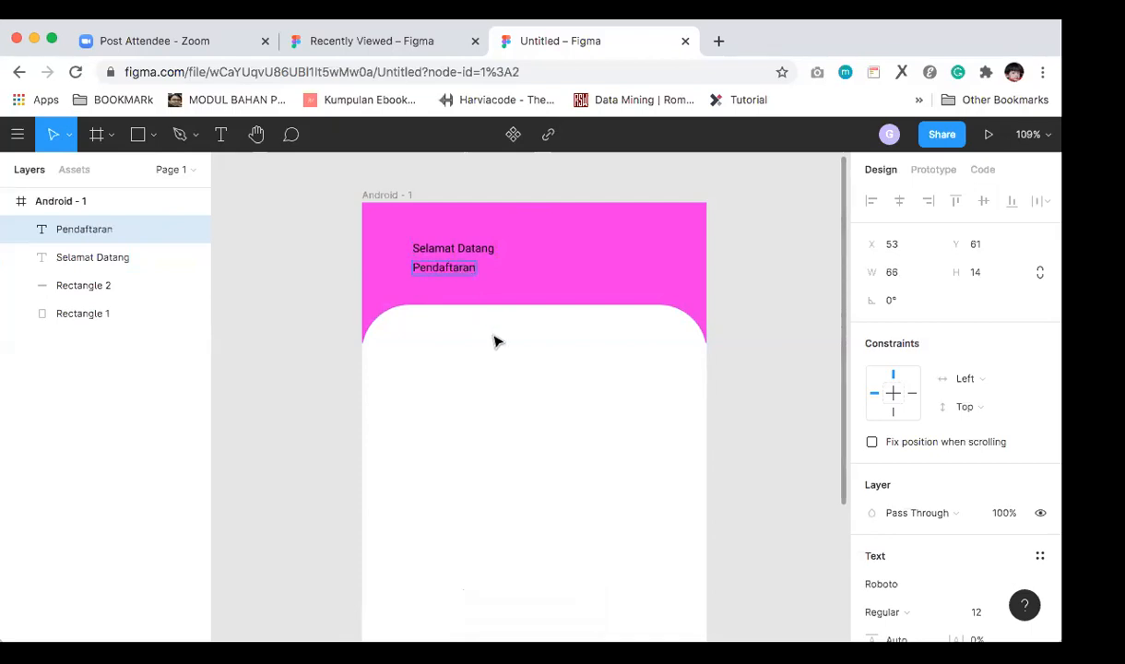
pyautogui.press('Escape')
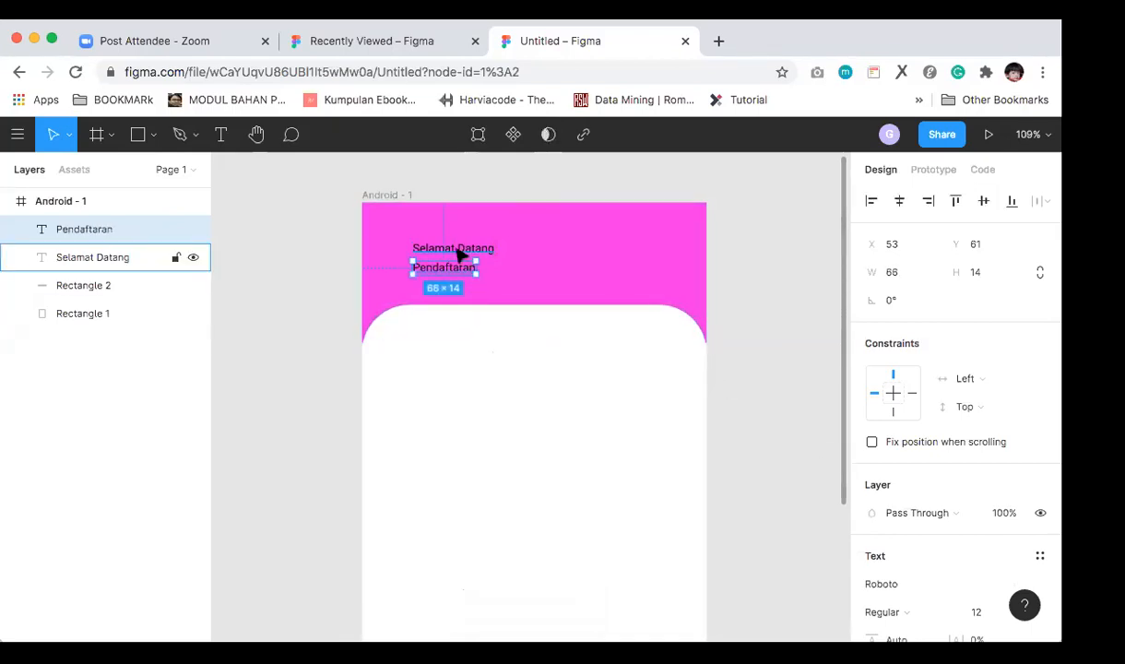
# Step: Set the fill of both header texts, "Selamat Datang" and "Pendaftaran", to white, FFFFFF
pyautogui.keyDown('shift'); pyautogui.click(458, 251); pyautogui.keyUp('shift')
pyautogui.scroll(-3, 917, 577)
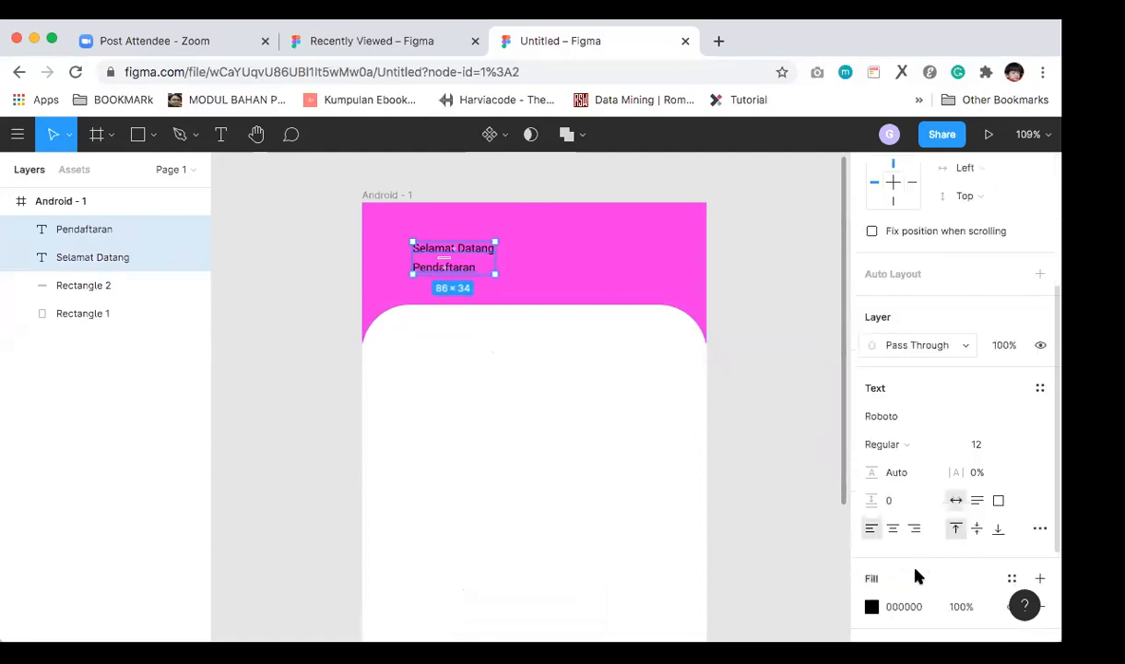
pyautogui.scroll(-3, 911, 573)
pyautogui.click(904, 479)
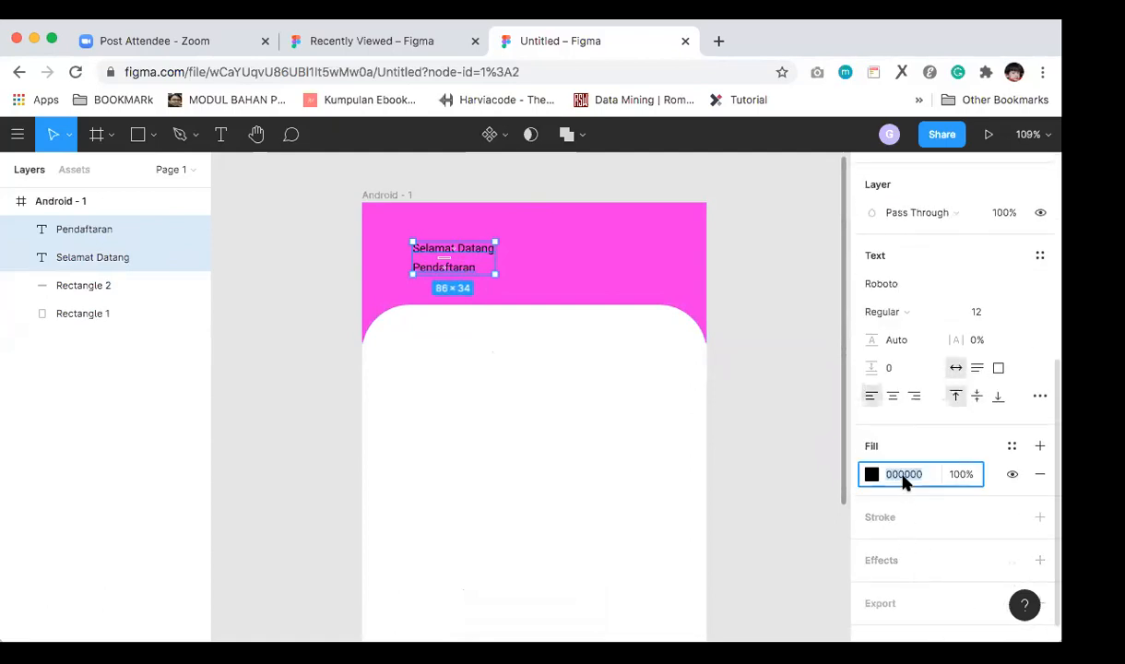
pyautogui.write('ffffff')
pyautogui.press('Return')
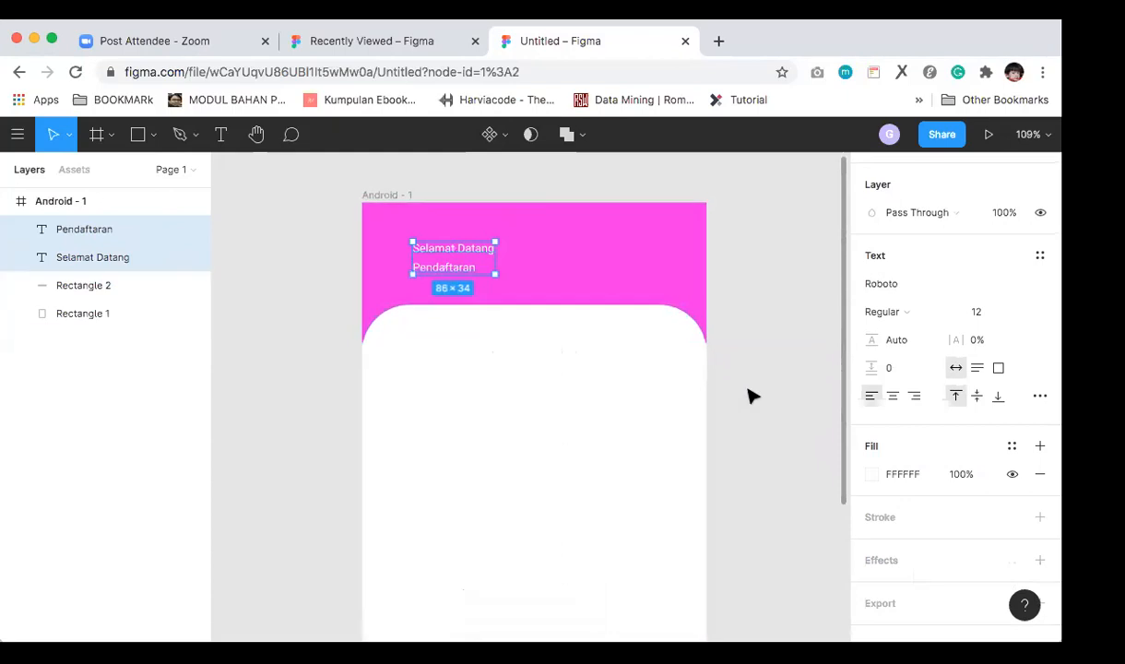
pyautogui.scroll(-1, 922, 442)
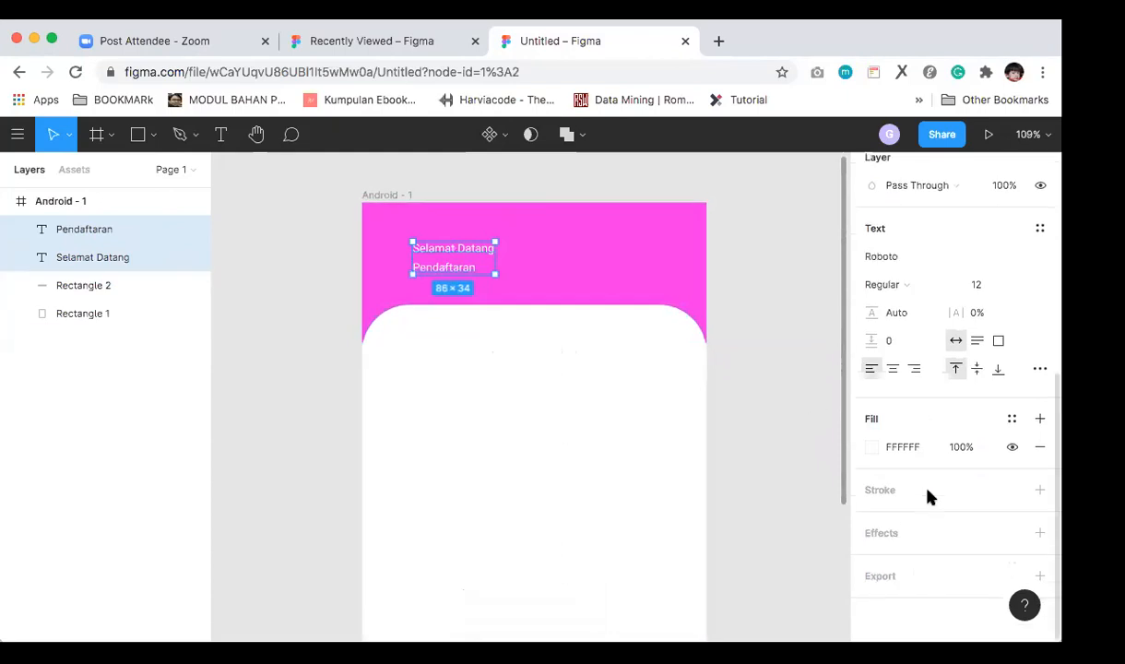
pyautogui.scroll(1, 920, 337)
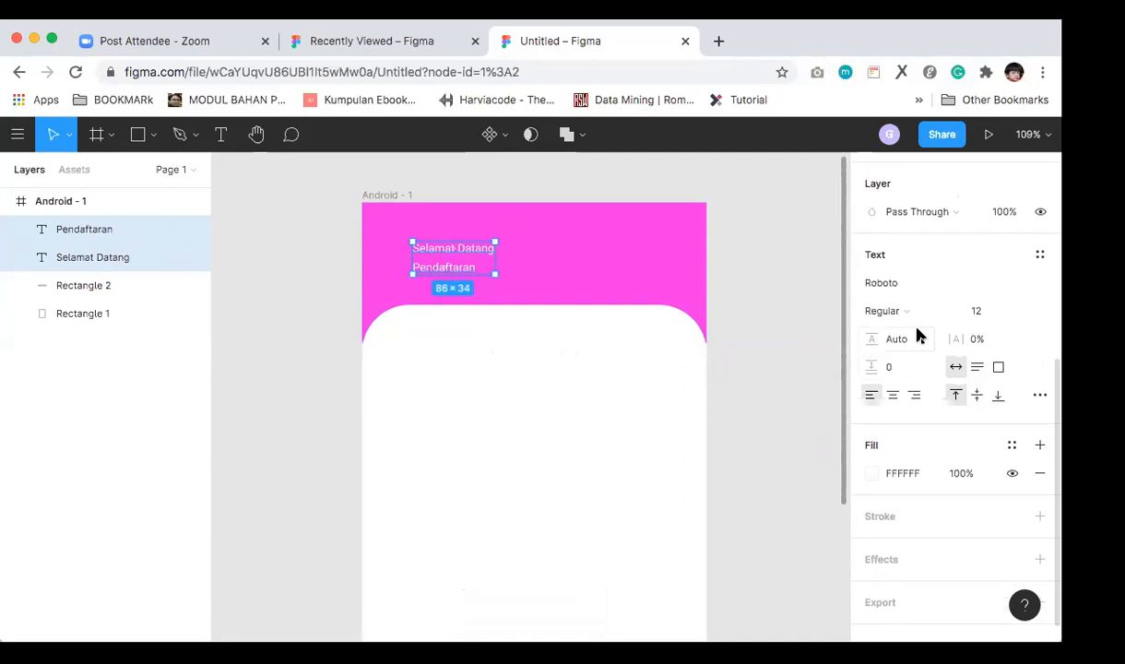
# Step: Browse the font list for the two header texts and keep Roboto as the font
pyautogui.click(1044, 286)
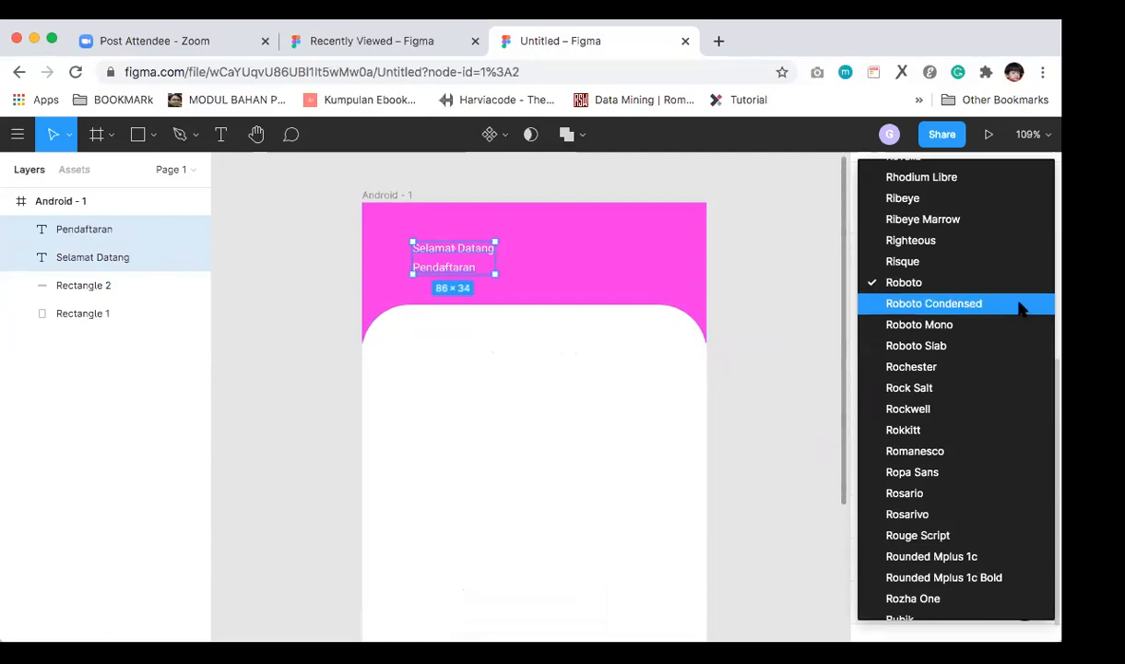
pyautogui.scroll(3, 1021, 309)
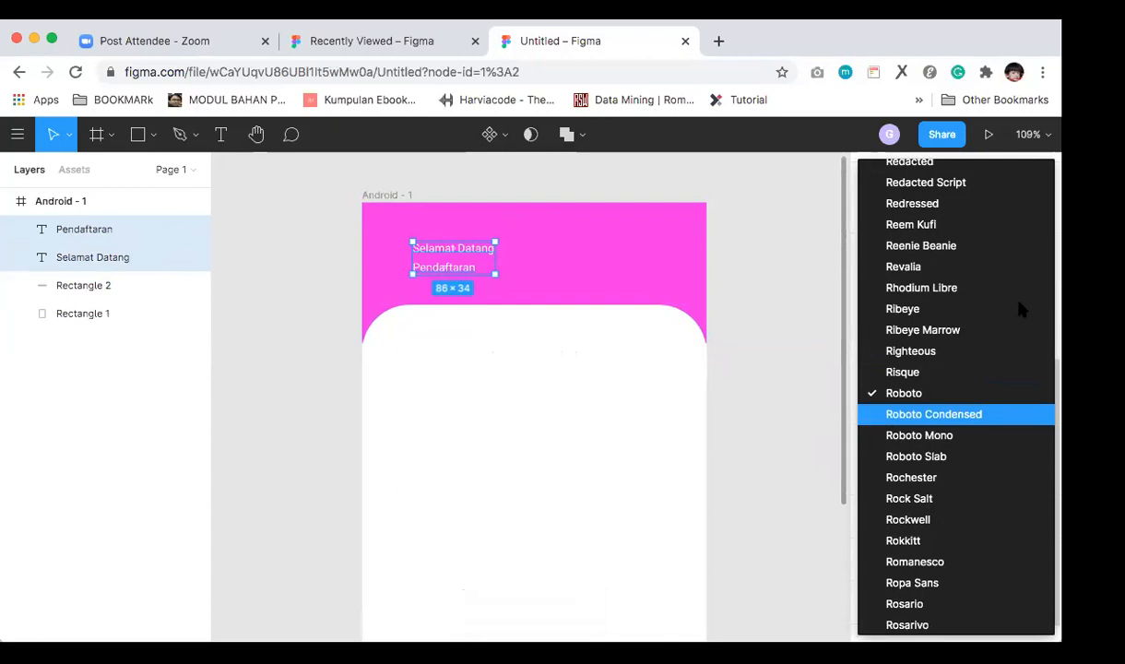
pyautogui.scroll(5, 1021, 310)
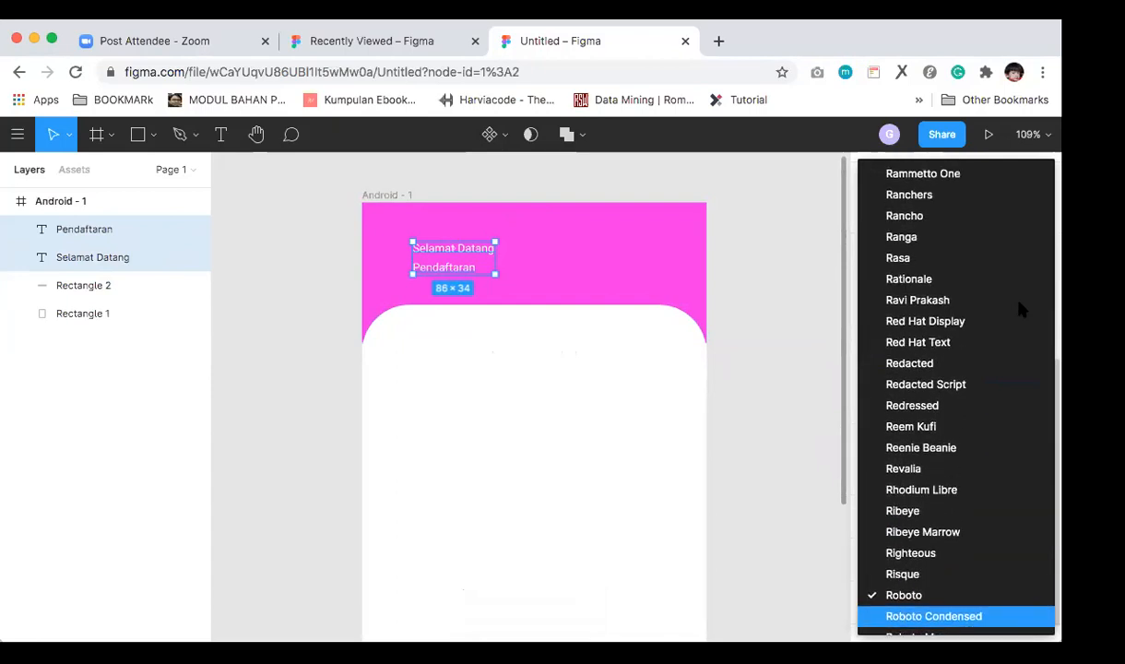
pyautogui.scroll(9, 1021, 311)
pyautogui.scroll(11, 1021, 311)
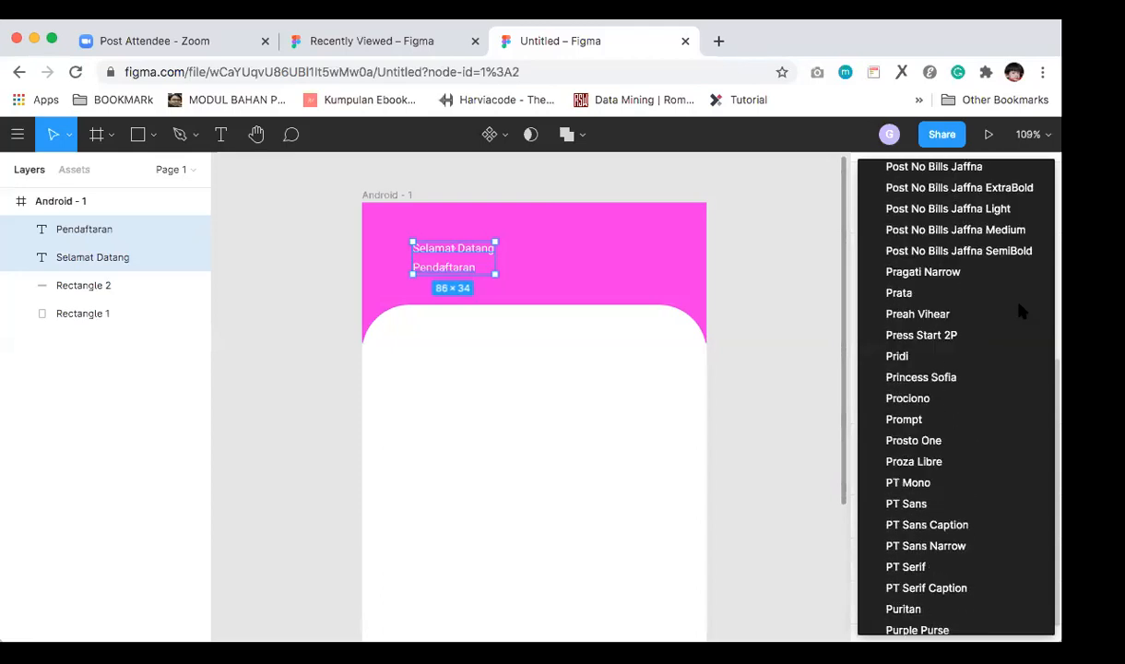
pyautogui.scroll(-16, 1021, 312)
pyautogui.scroll(-11, 1021, 311)
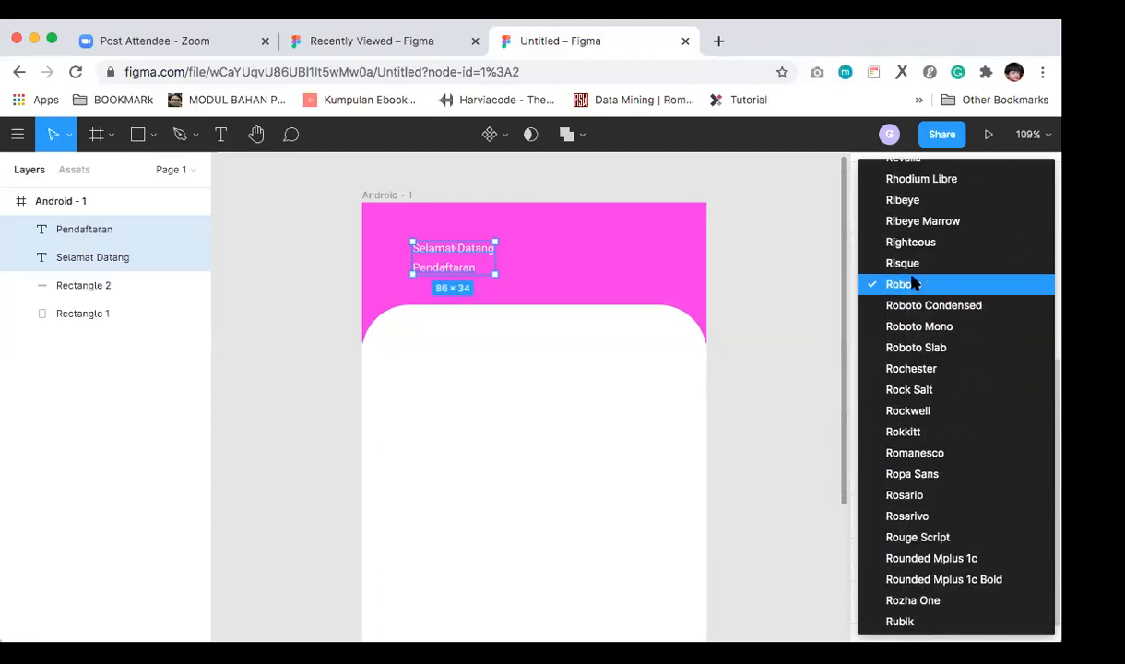
pyautogui.click(911, 284)
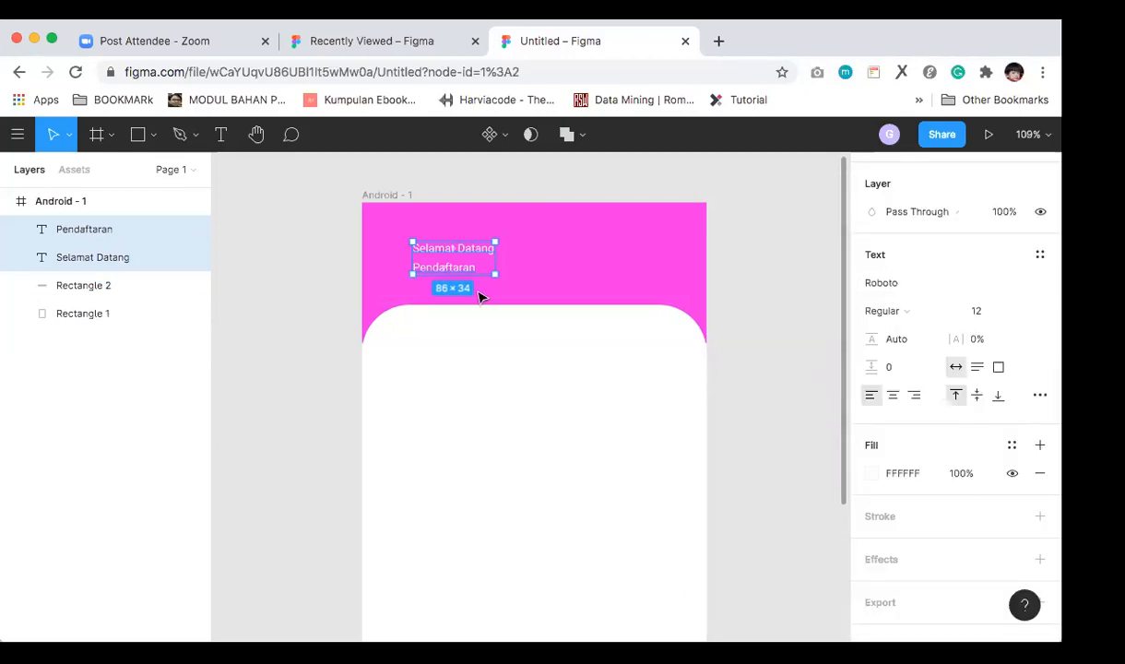
pyautogui.click(342, 357)
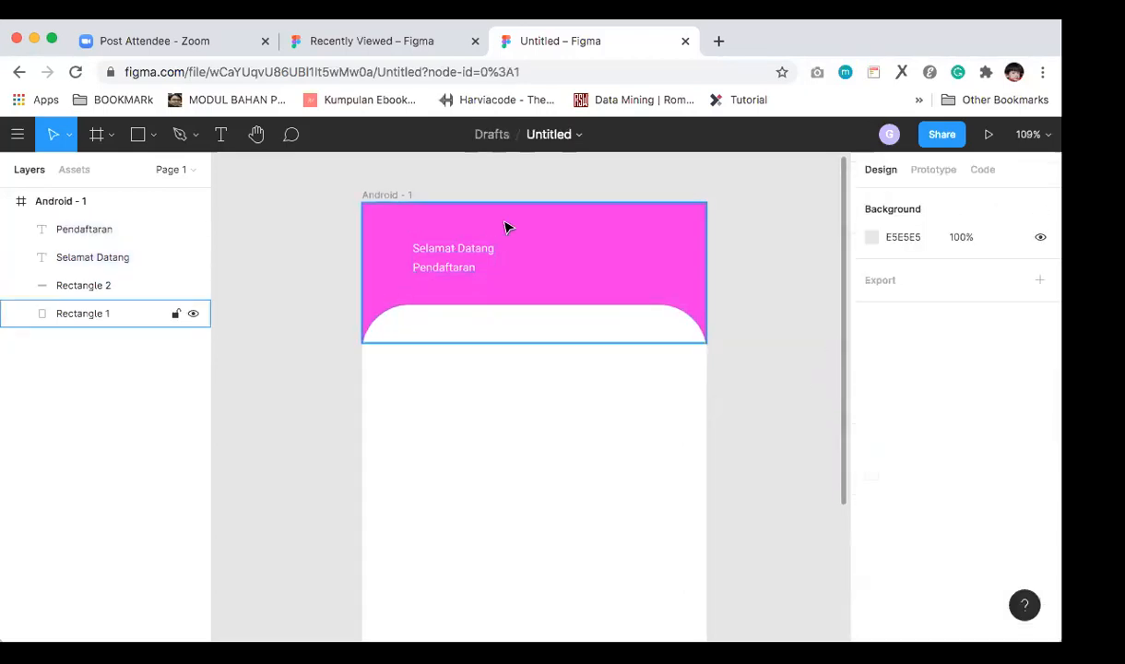
# Step: Set the font size of the "Pendaftaran" header text to 25
pyautogui.click(455, 267)
pyautogui.scroll(-3, 934, 547)
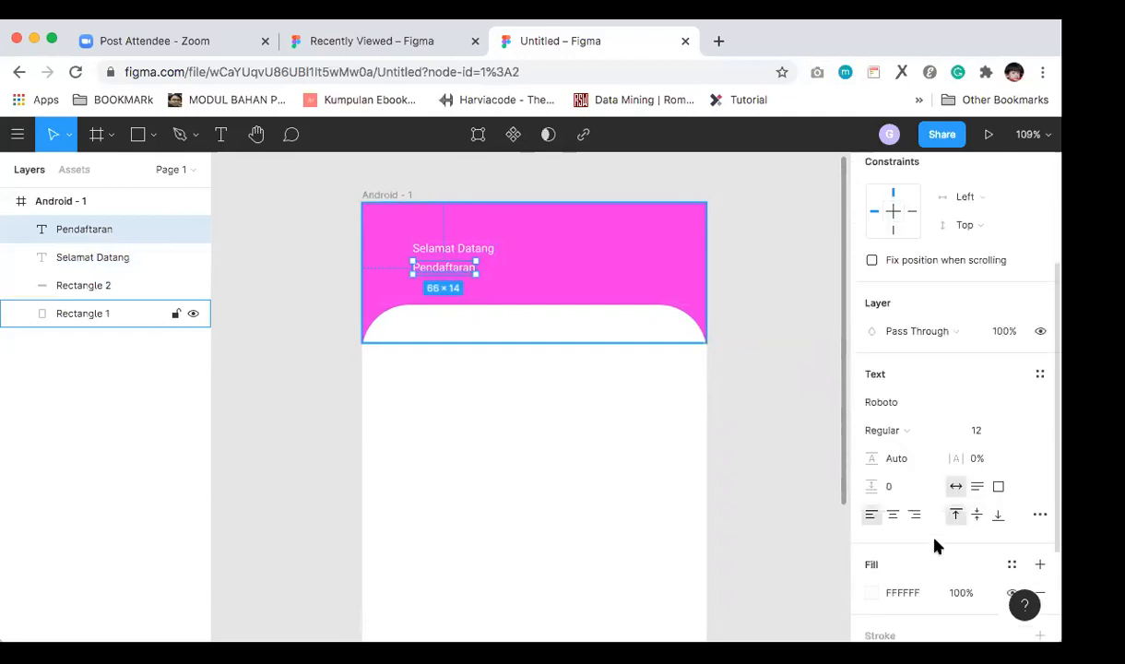
pyautogui.click(993, 432)
pyautogui.write('18')
pyautogui.press('Return')
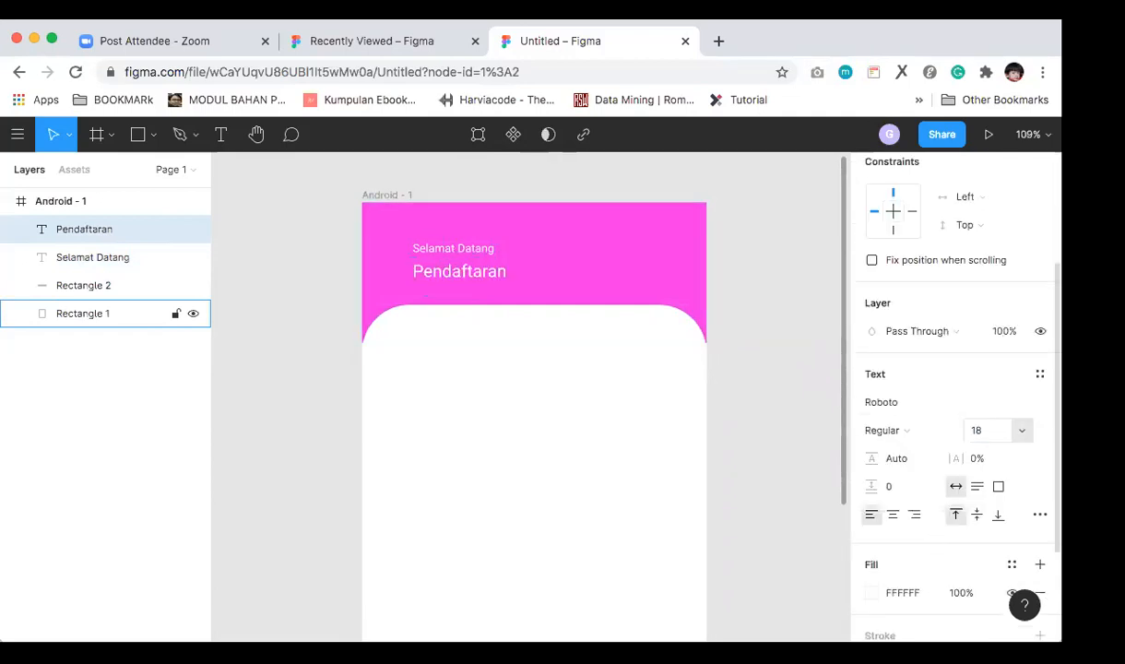
pyautogui.write('25')
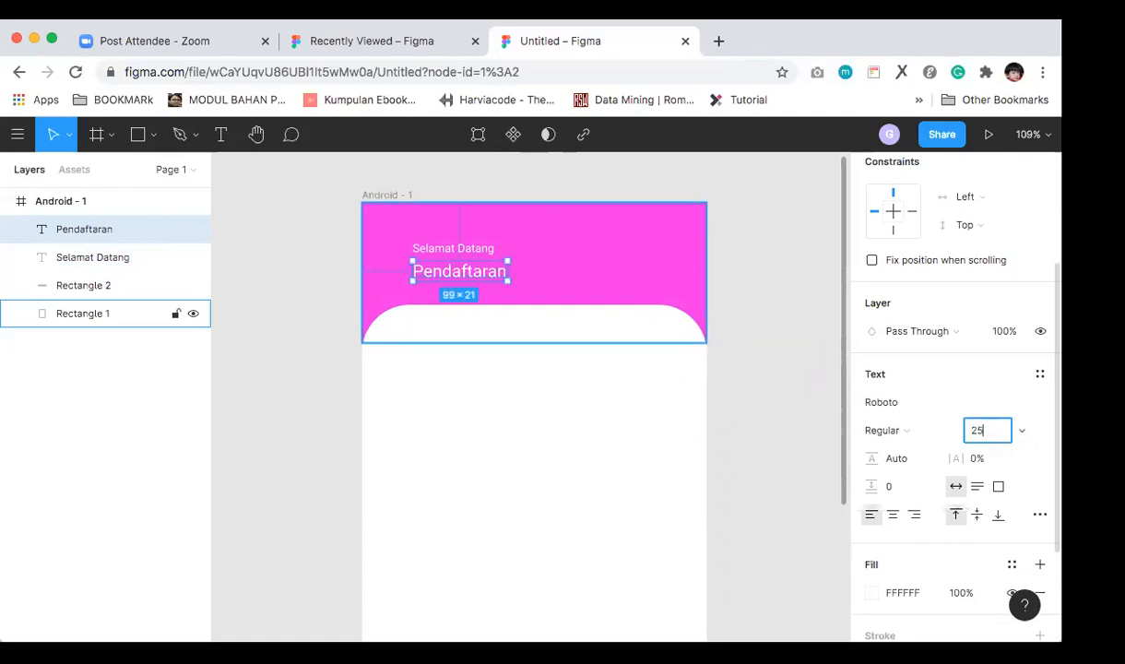
pyautogui.press('Return')
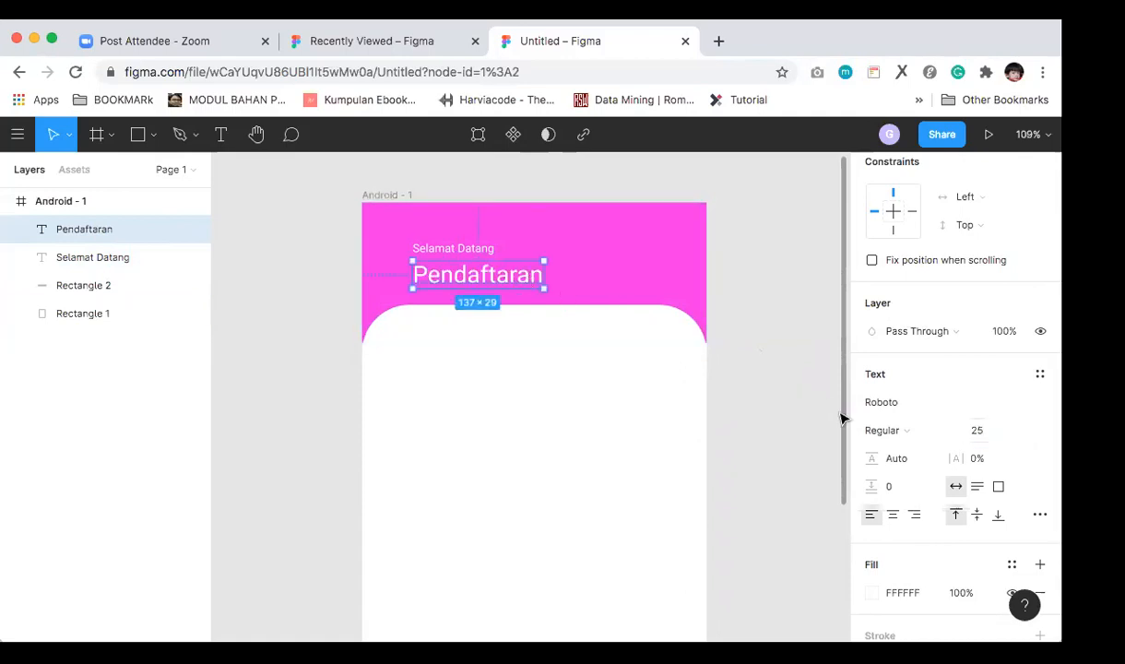
# Step: Change the font weight of the "Pendaftaran" header text to Bold
pyautogui.scroll(-5, 964, 512)
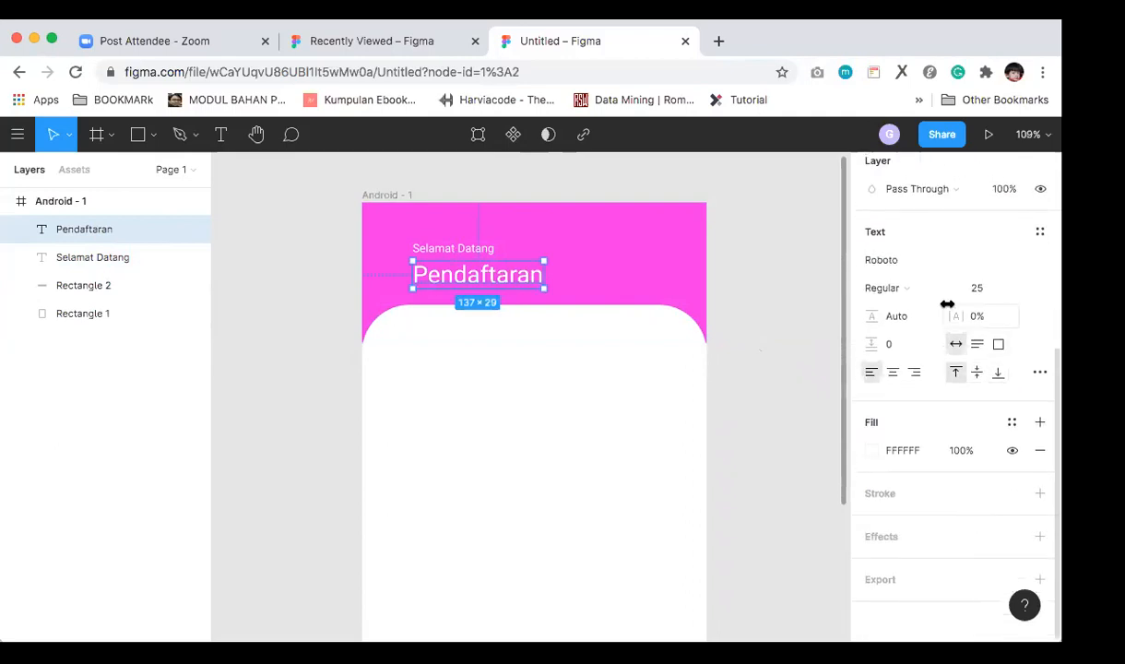
pyautogui.click(953, 289)
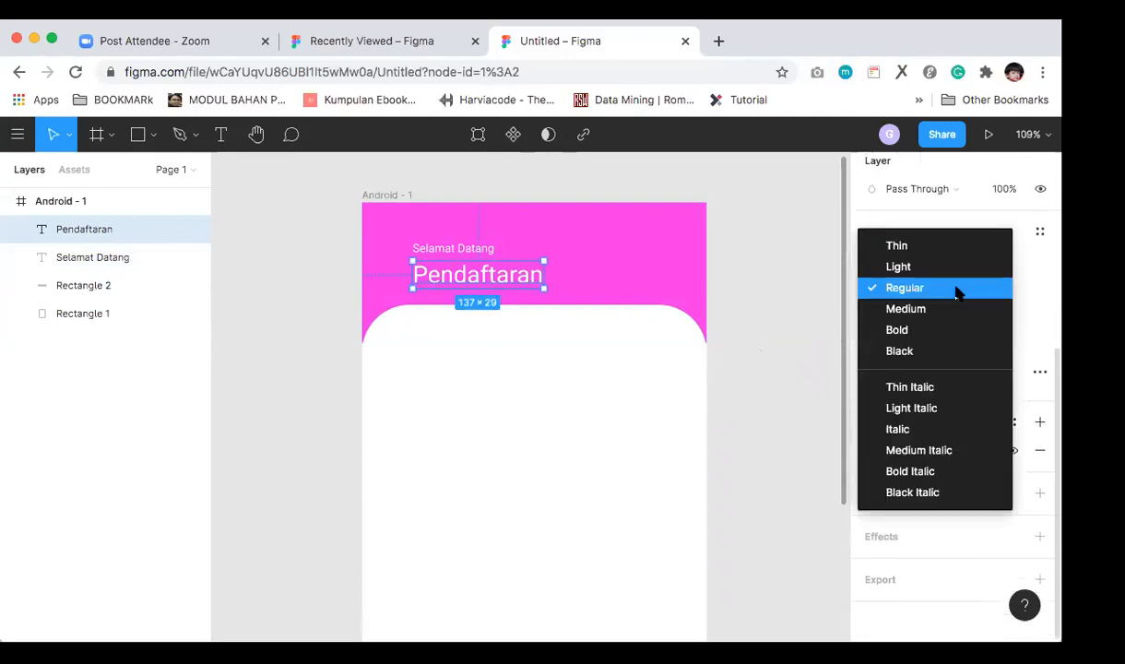
pyautogui.click(909, 331)
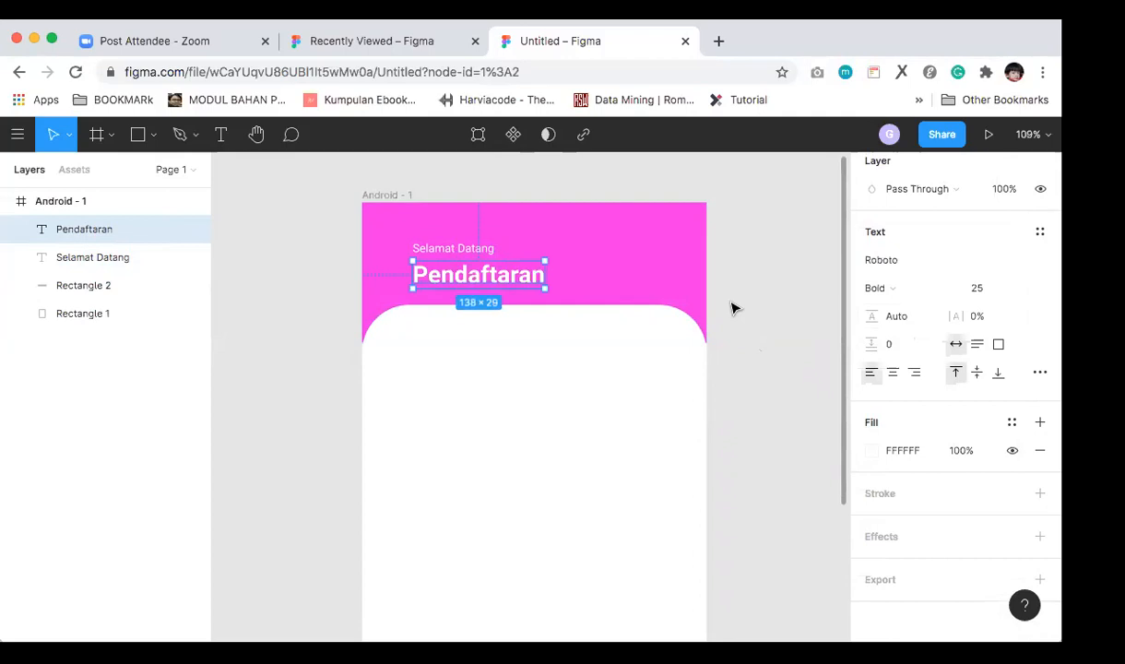
pyautogui.click(733, 339)
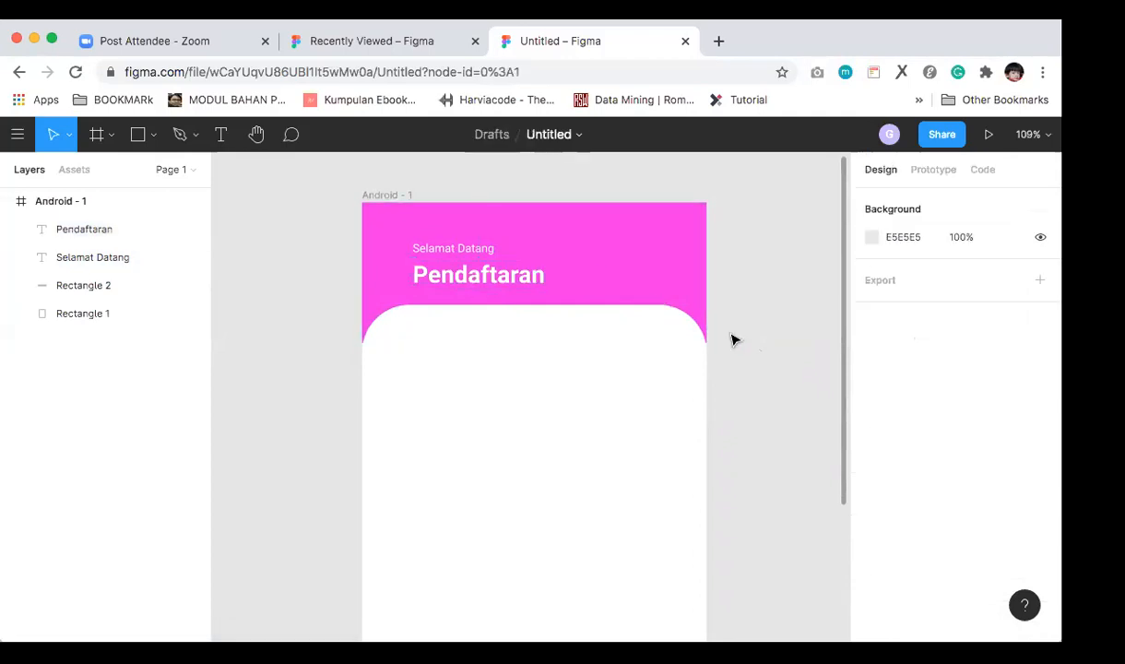
# Step: Move the "Selamat Datang" and "Pendaftaran" texts together 20 px left to X 33 and 20 px up
pyautogui.click(477, 252)
pyautogui.keyDown('shift'); pyautogui.click(503, 279); pyautogui.keyUp('shift')
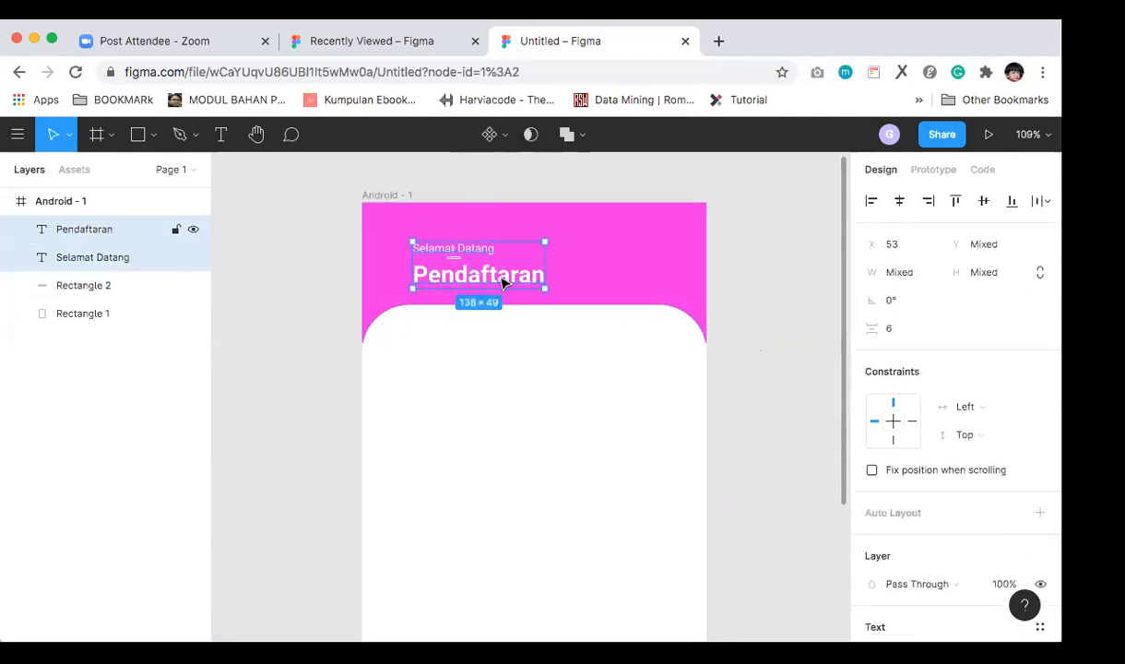
pyautogui.hotkey('shift', 'Left')
pyautogui.hotkey('shift', 'Left')
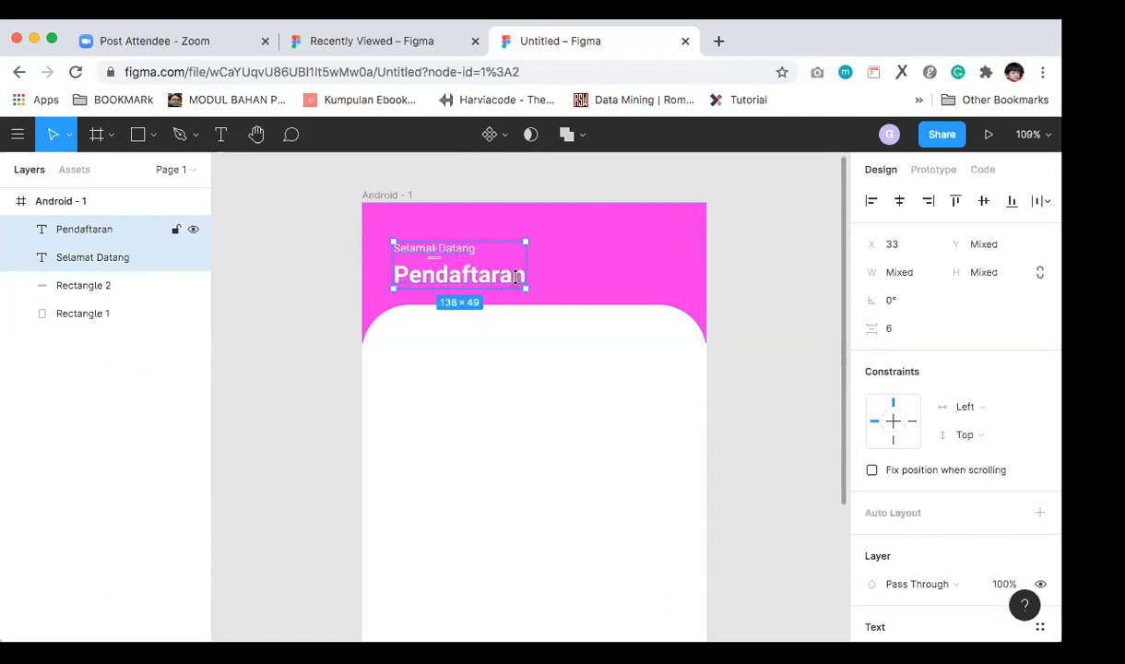
pyautogui.hotkey('shift', 'Up')
pyautogui.hotkey('shift', 'Up')
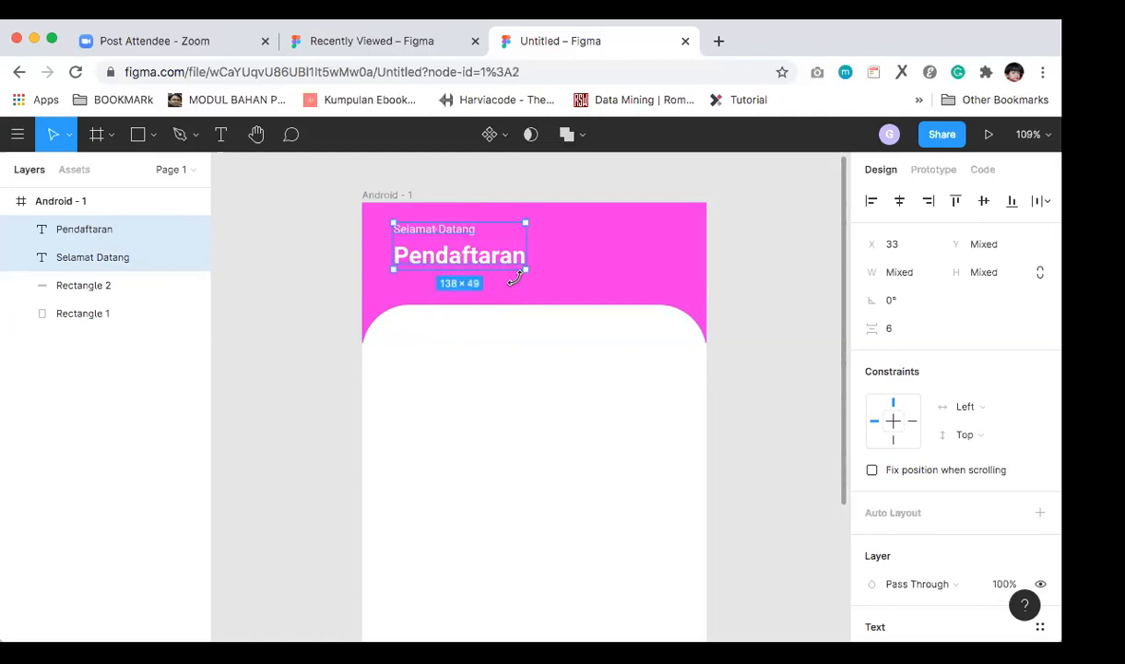
# Step: Extend the pink header rectangle upward beyond the frame's top edge, to about Y -56 and a height of about 203
pyautogui.click(571, 307)
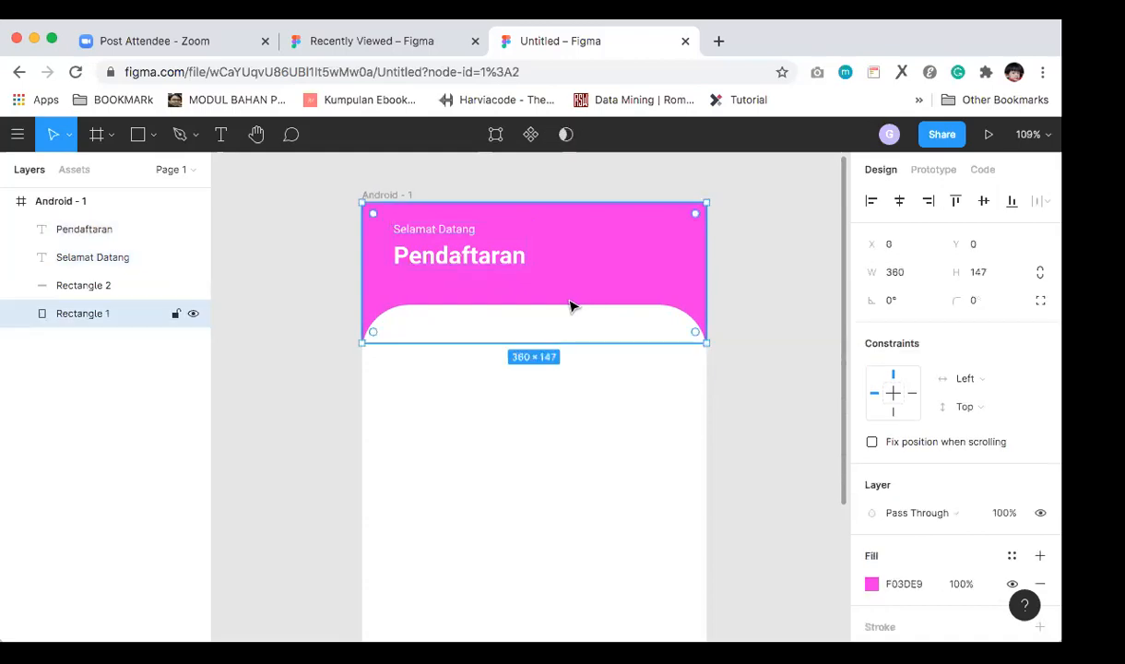
pyautogui.scroll(3, 558, 192)
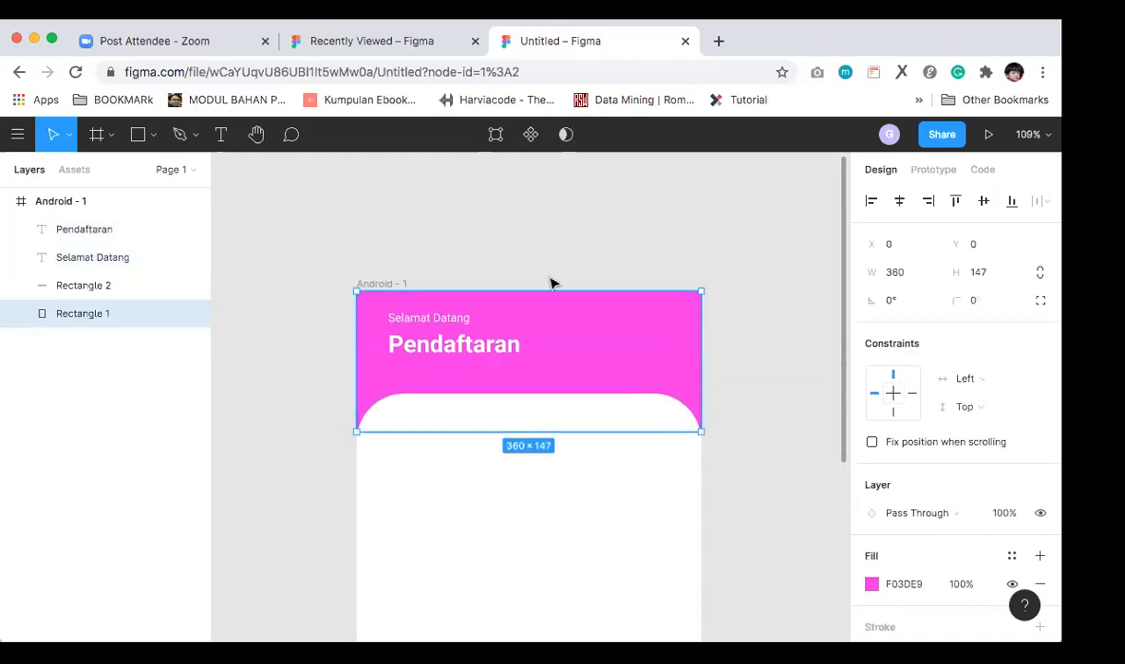
pyautogui.scroll(-4, 544, 288)
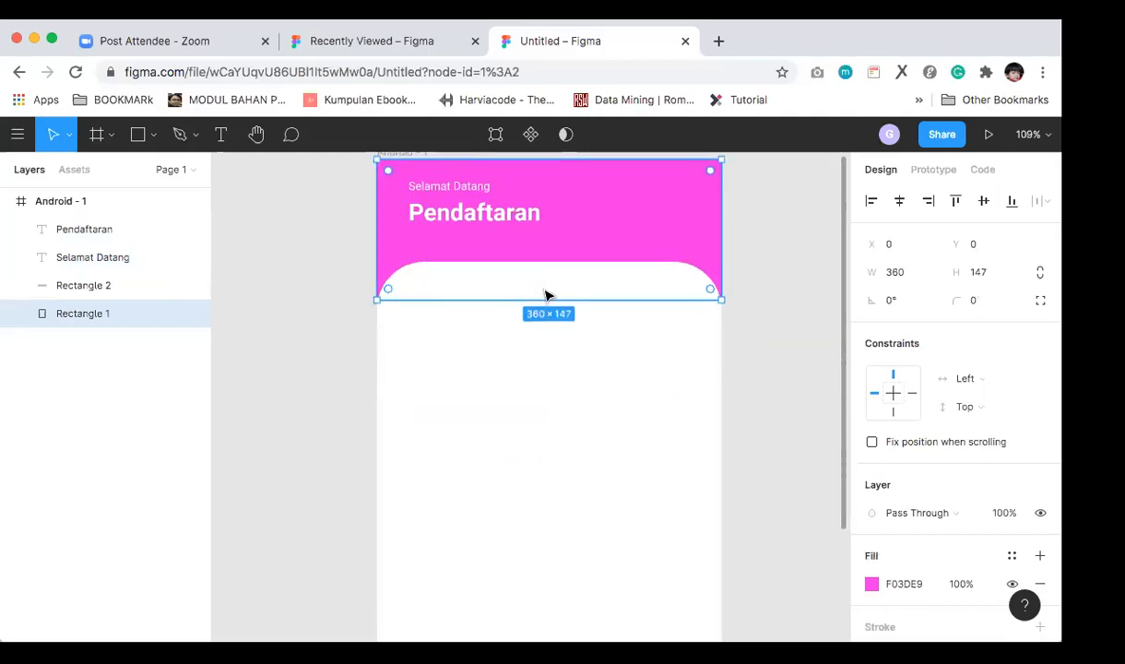
pyautogui.scroll(3, 546, 277)
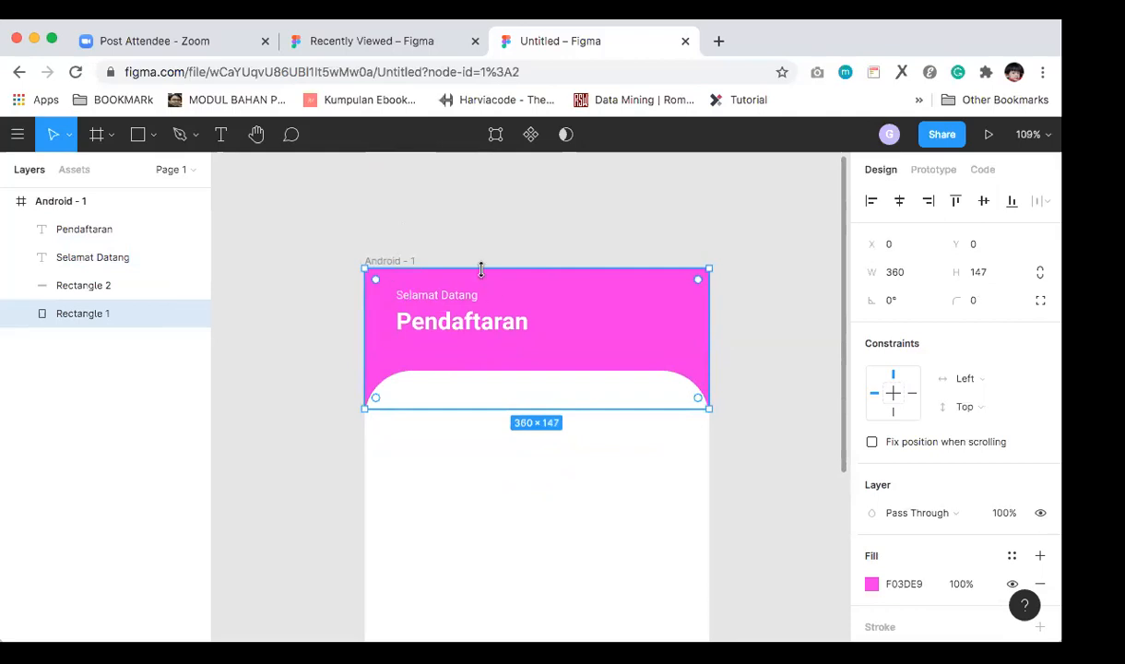
pyautogui.moveTo(479, 267); pyautogui.dragTo(482, 211)
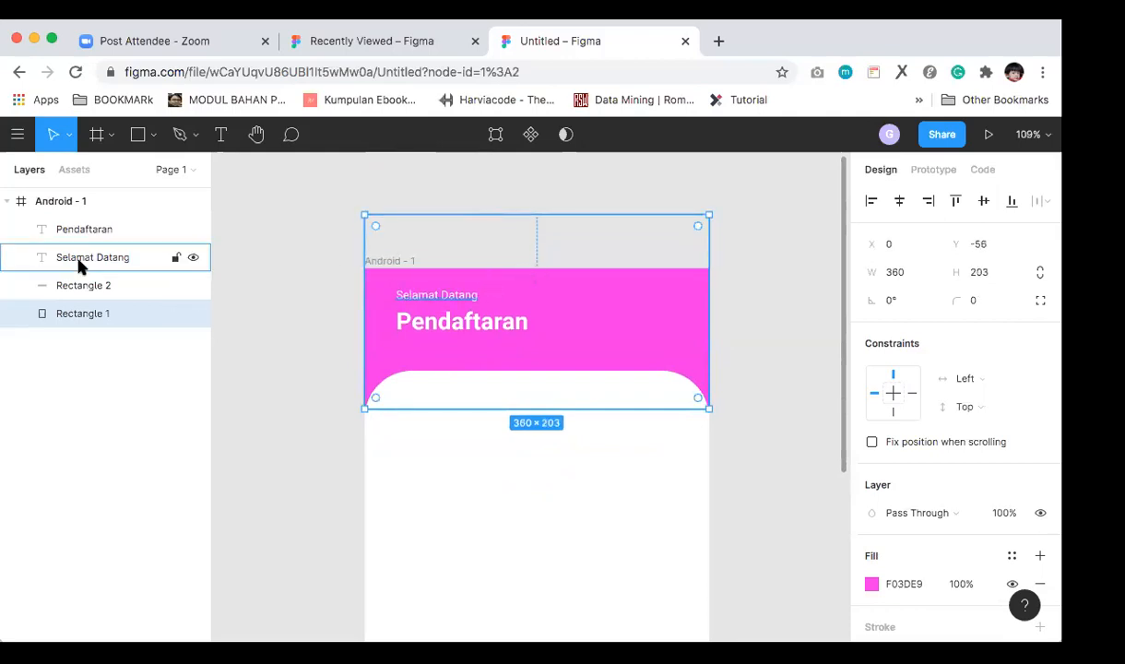
pyautogui.click(74, 285)
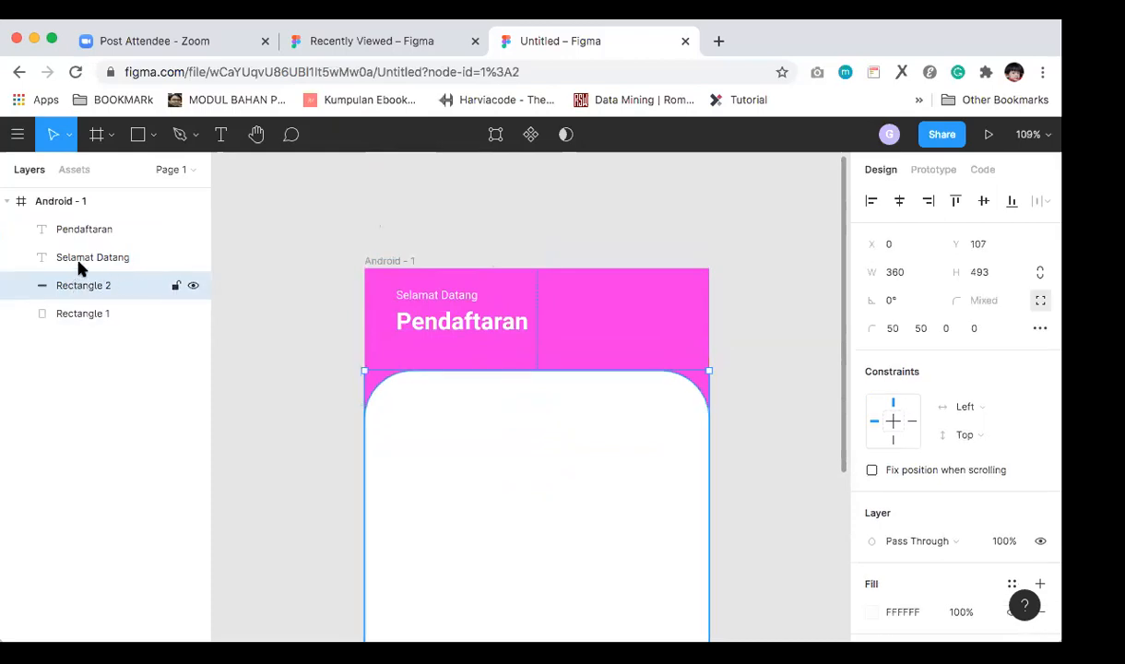
pyautogui.click(70, 313)
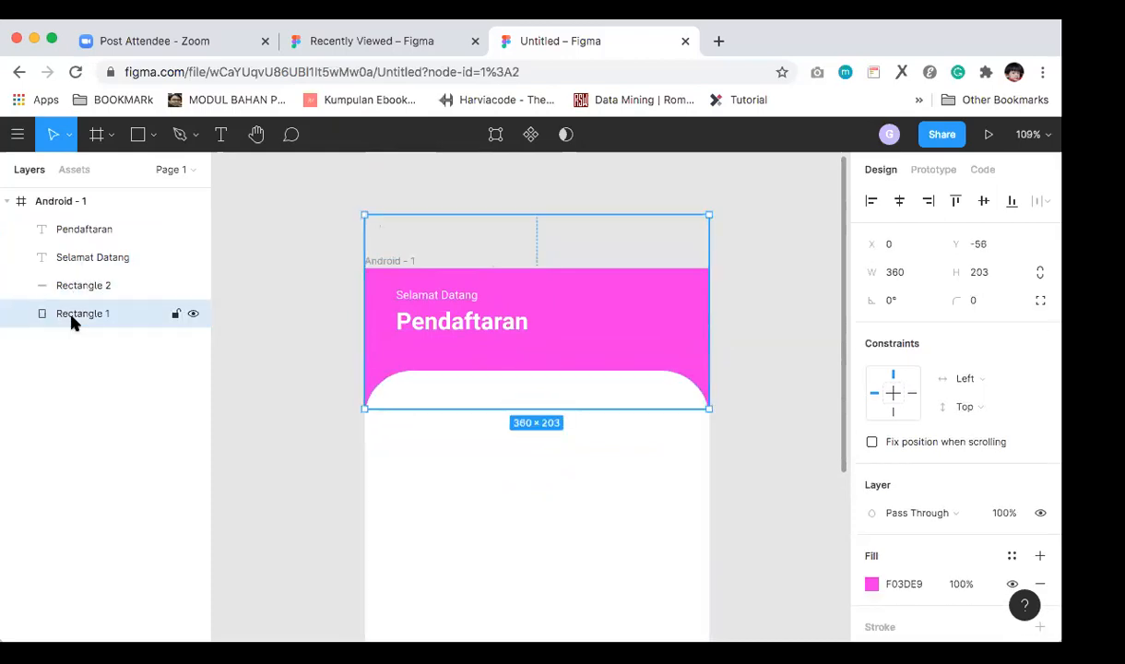
pyautogui.doubleClick(520, 276)
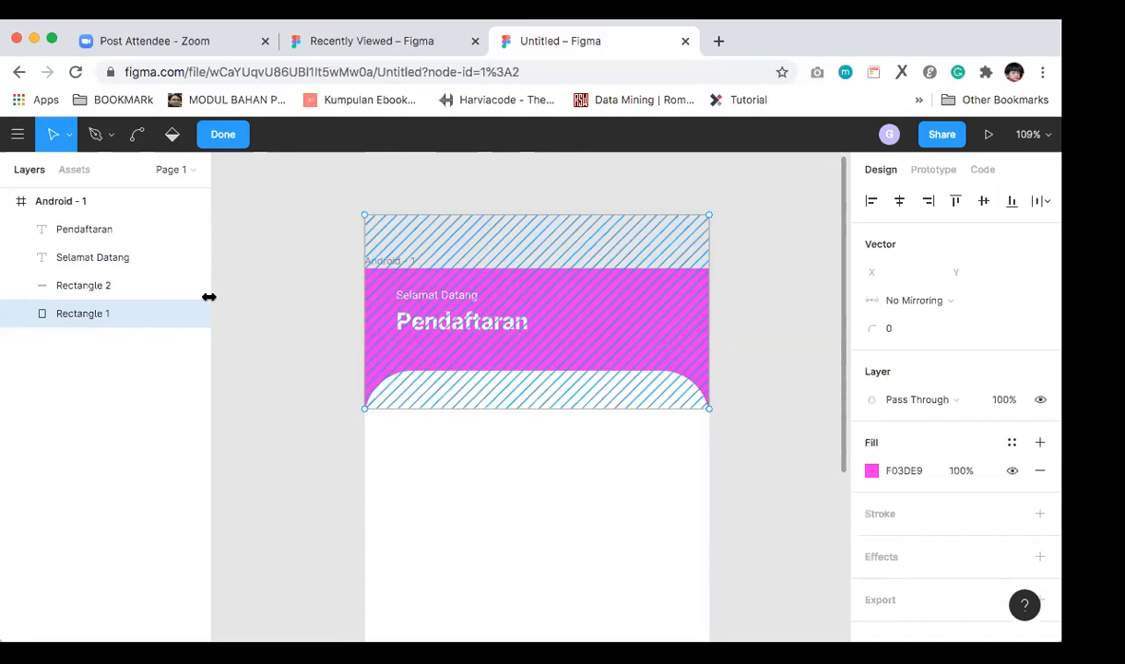
pyautogui.click(281, 364)
pyautogui.click(288, 369)
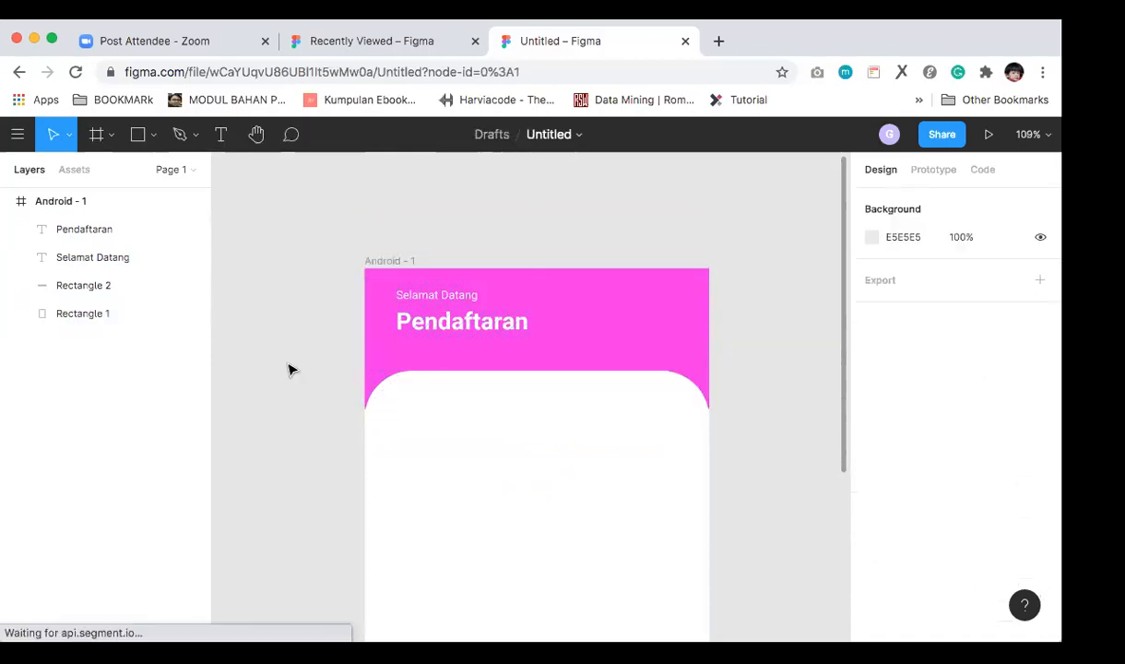
# Step: Move the white rounded rectangle down about 60 px and extend the pink header's bottom edge behind it to a height of about 302
pyautogui.scroll(-3, 490, 347)
pyautogui.click(518, 304)
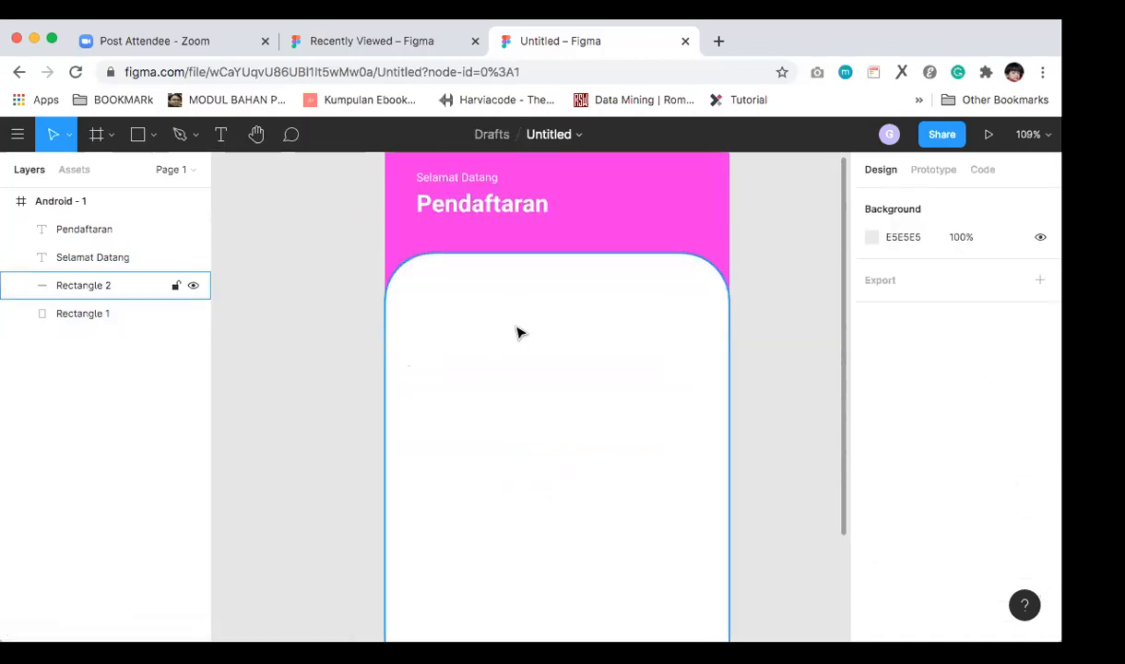
pyautogui.hotkey('shift', 'Down')
pyautogui.hotkey('shift', 'Down')
pyautogui.hotkey('shift', 'Down')
pyautogui.hotkey('shift', 'Down')
pyautogui.hotkey('shift', 'Down')
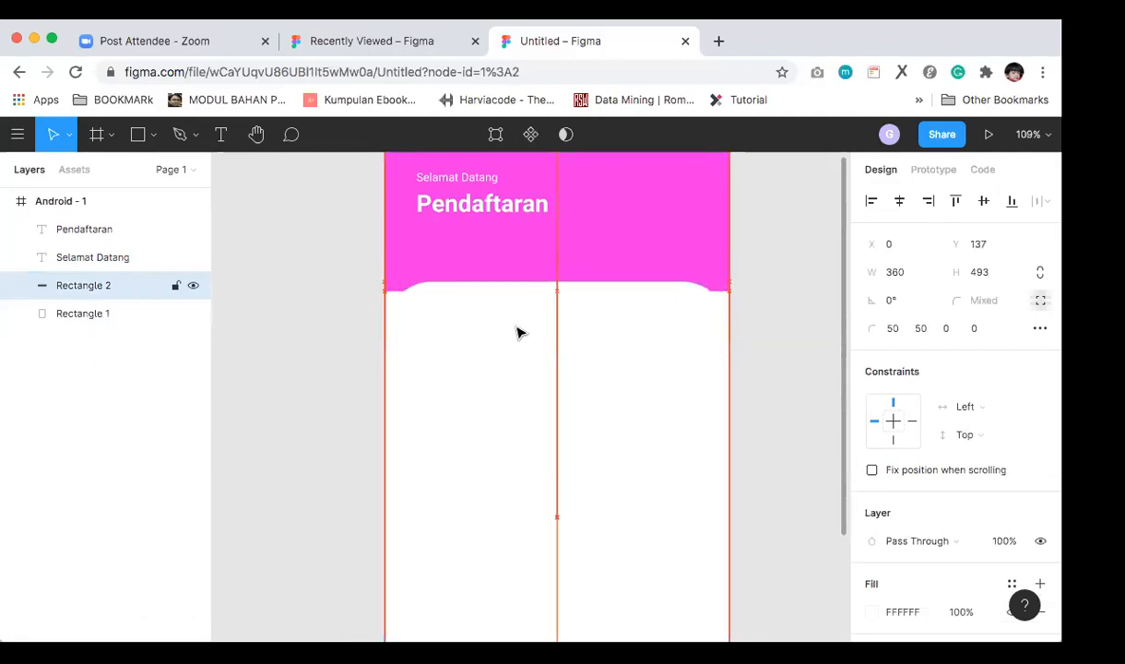
pyautogui.click(605, 254)
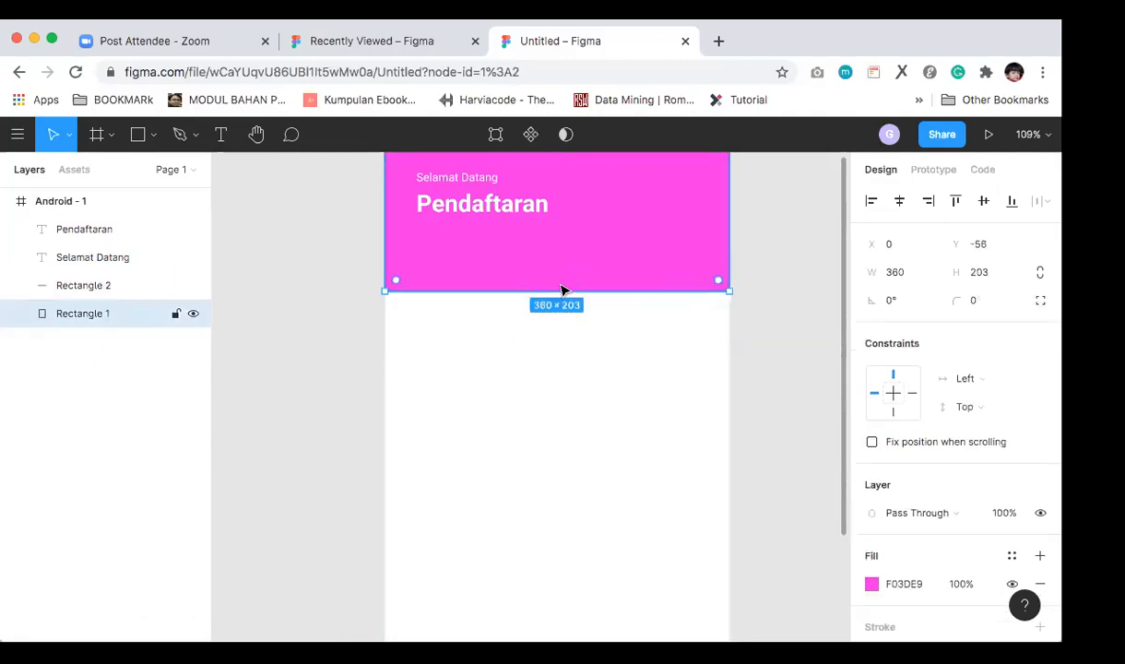
pyautogui.moveTo(552, 290); pyautogui.dragTo(552, 386)
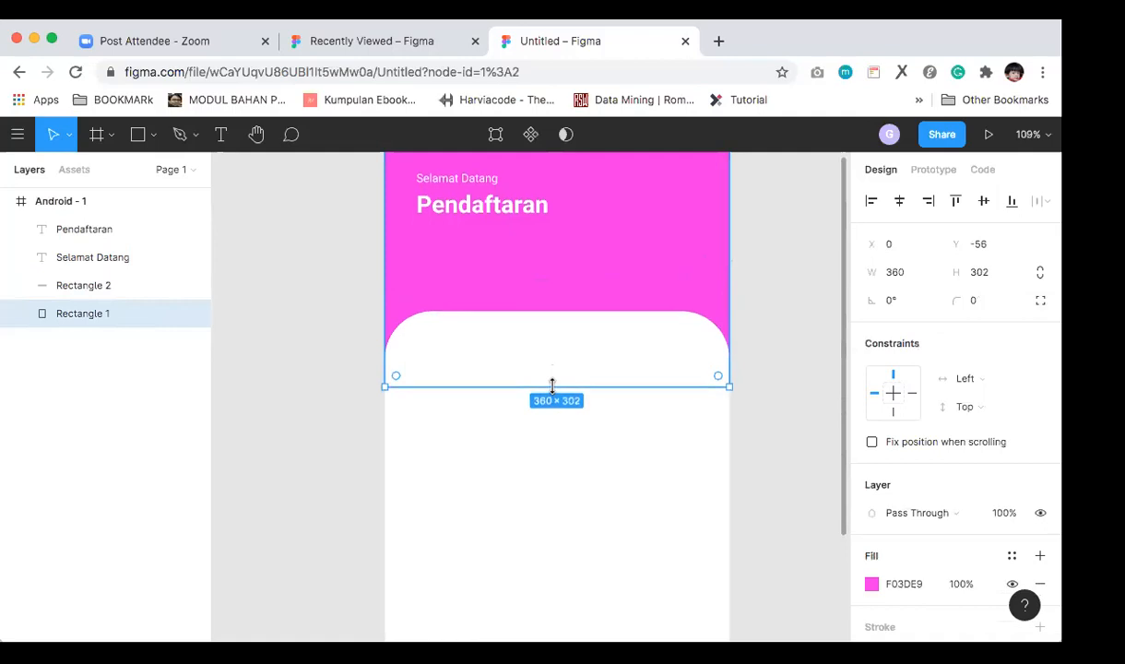
# Step: Move the "Selamat Datang" and "Pendaftaran" texts together 30 px down within the enlarged pink header
pyautogui.scroll(3, 555, 392)
pyautogui.click(446, 332)
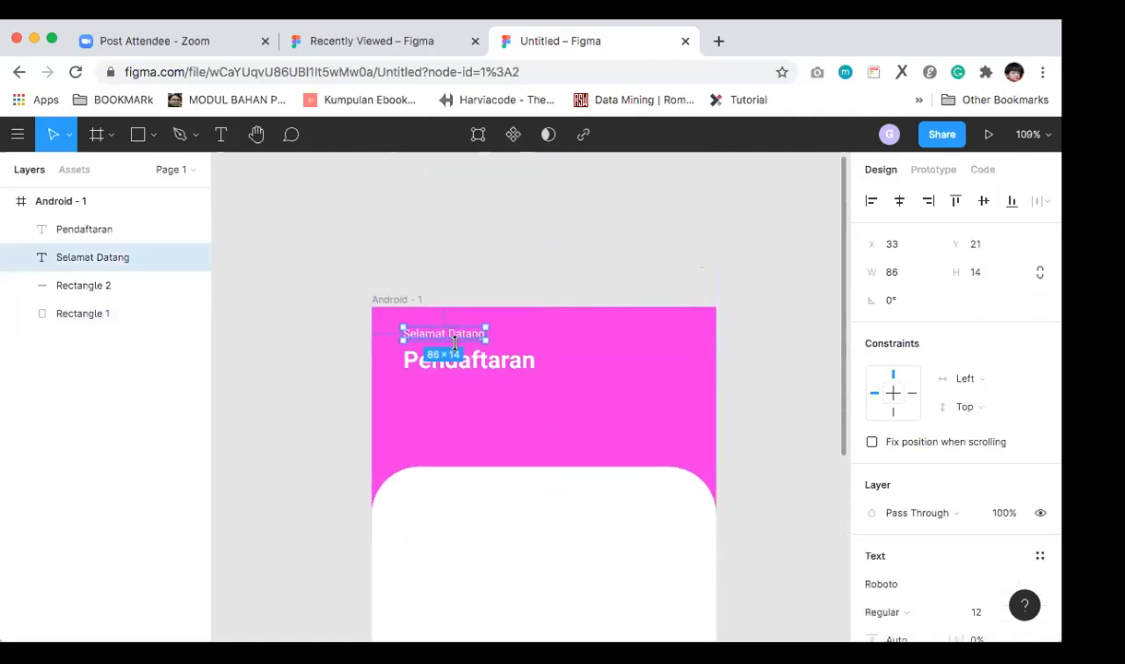
pyautogui.keyDown('shift'); pyautogui.click(477, 374); pyautogui.keyUp('shift')
pyautogui.hotkey('shift', 'Down')
pyautogui.hotkey('shift', 'Down')
pyautogui.hotkey('shift', 'Down')
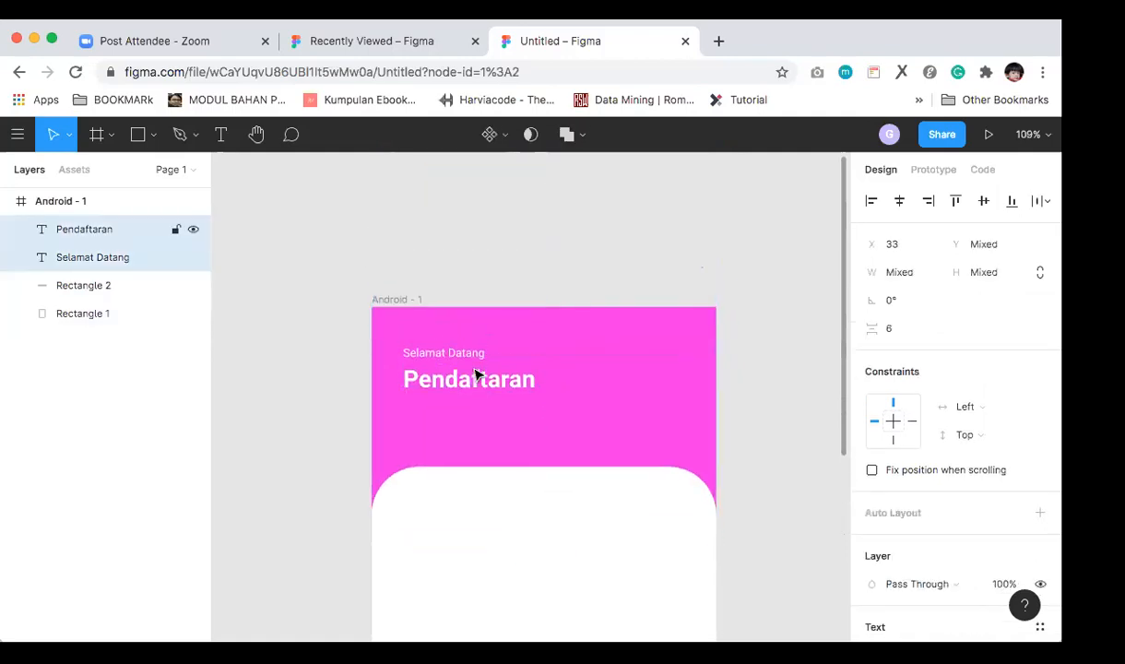
pyautogui.hotkey('shift', 'Down')
pyautogui.hotkey('shift', 'Up')
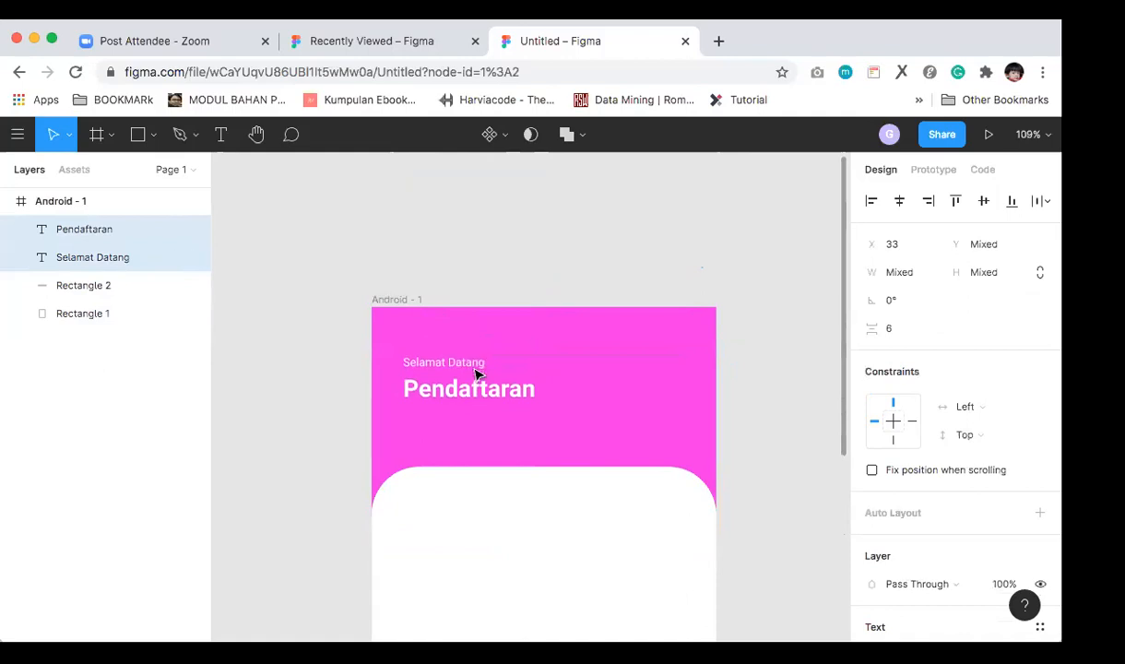
pyautogui.click(314, 351)
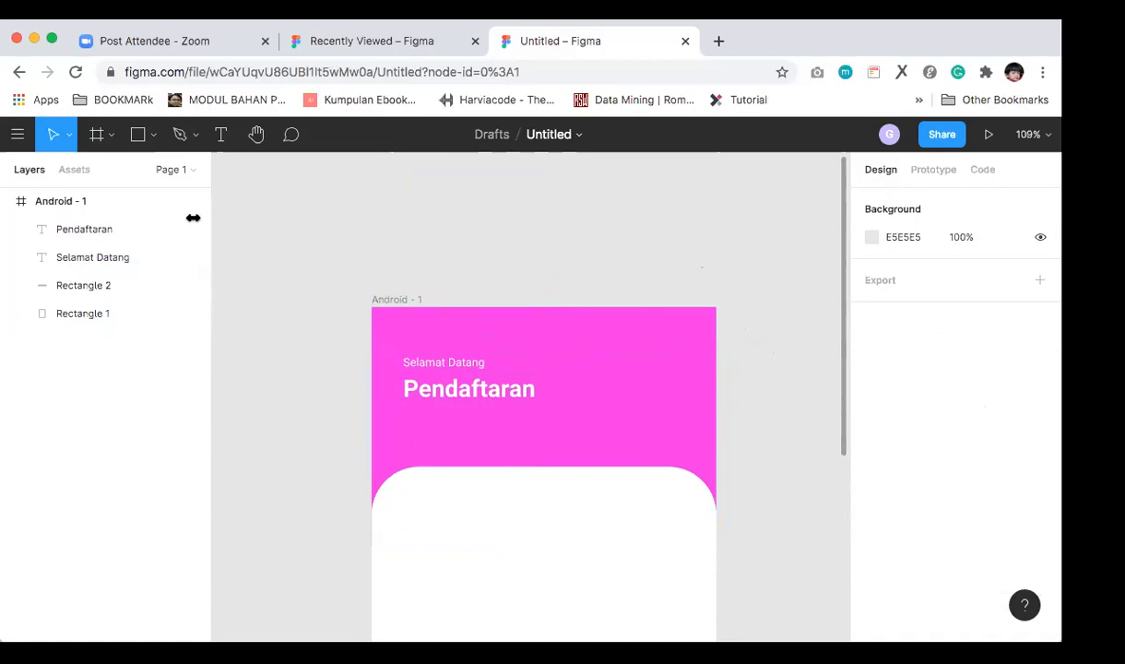
# Step: Open the plugin management page with the list of installed plugins
pyautogui.click(18, 134)
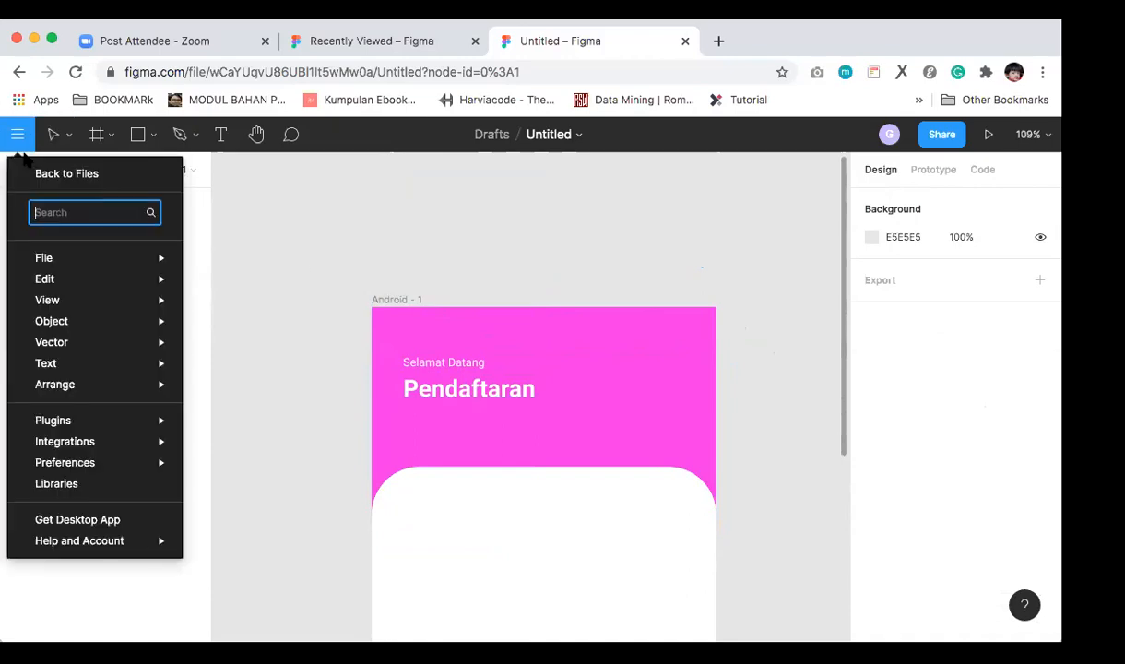
pyautogui.moveTo(80, 423)
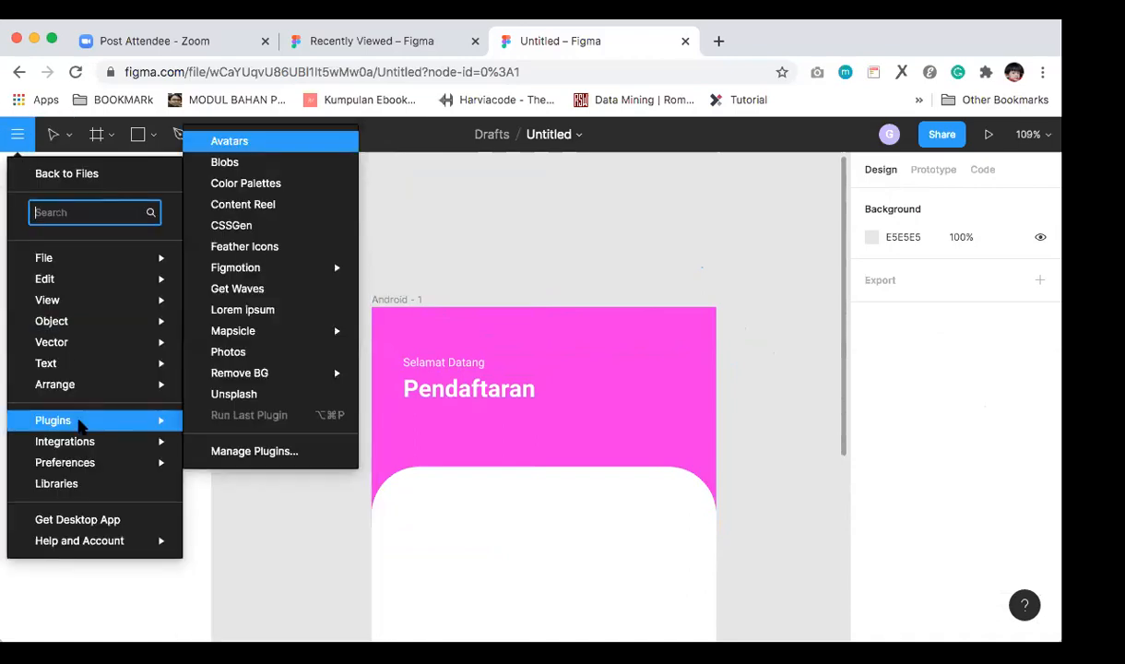
pyautogui.click(192, 449)
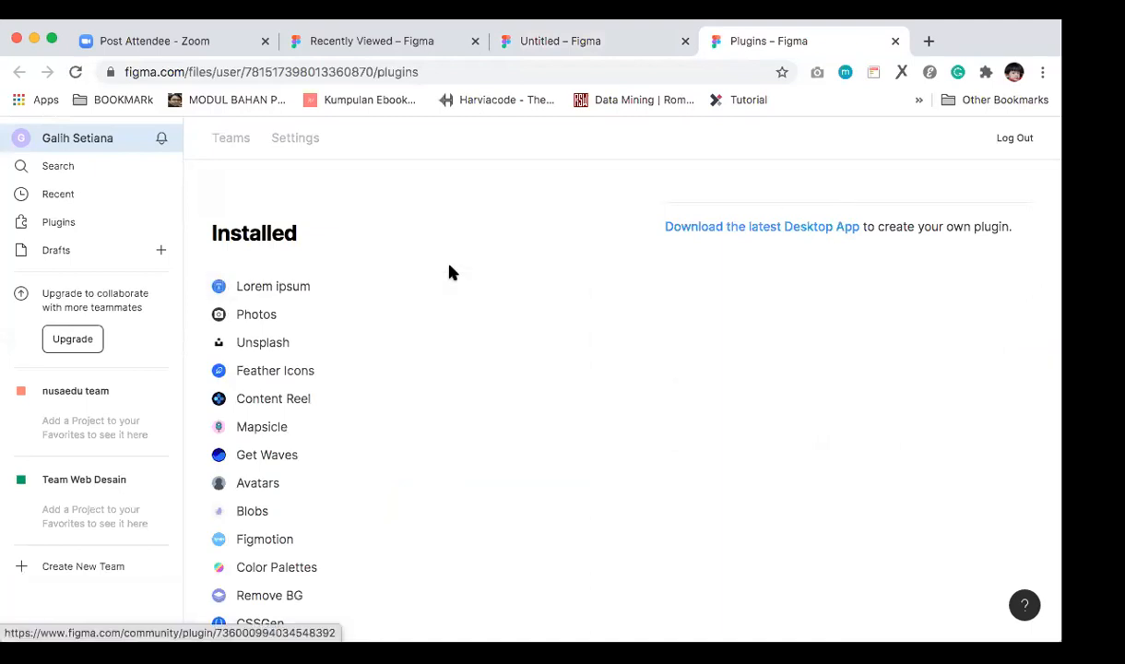
pyautogui.click(289, 140)
pyautogui.click(247, 140)
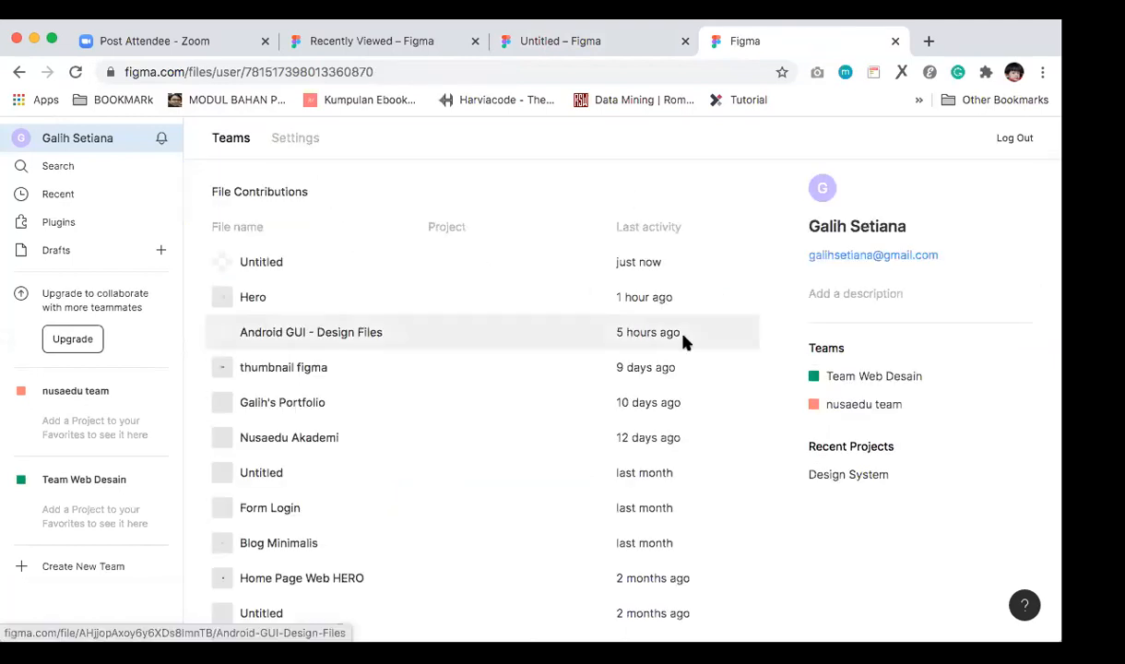
pyautogui.scroll(-3, 683, 344)
pyautogui.scroll(3, 684, 344)
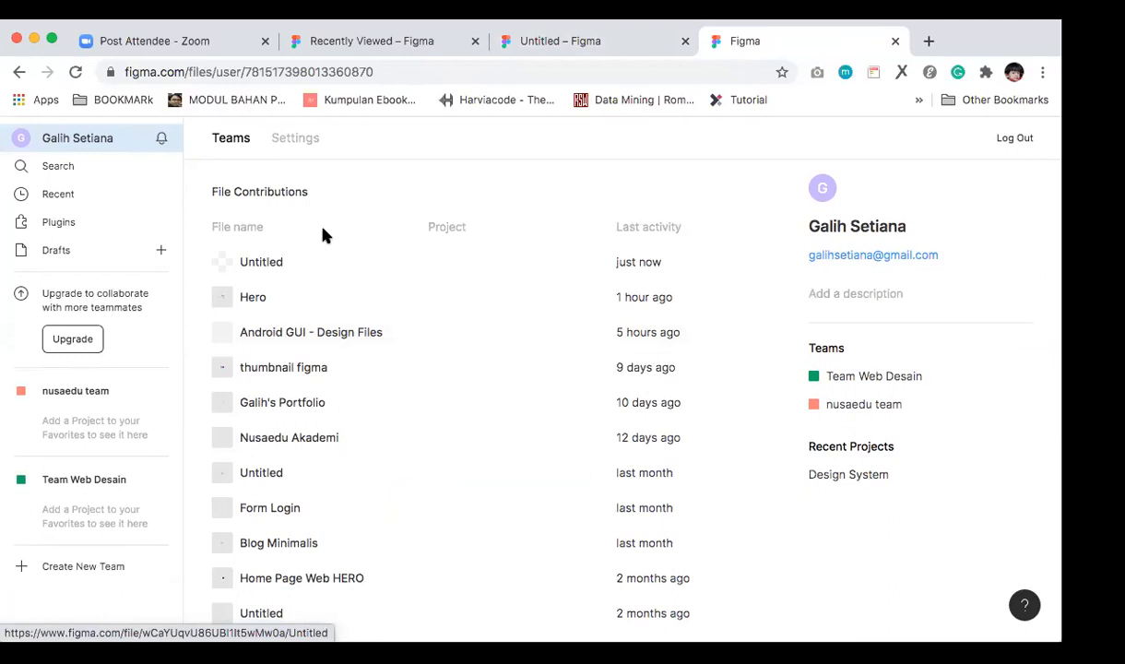
pyautogui.click(51, 167)
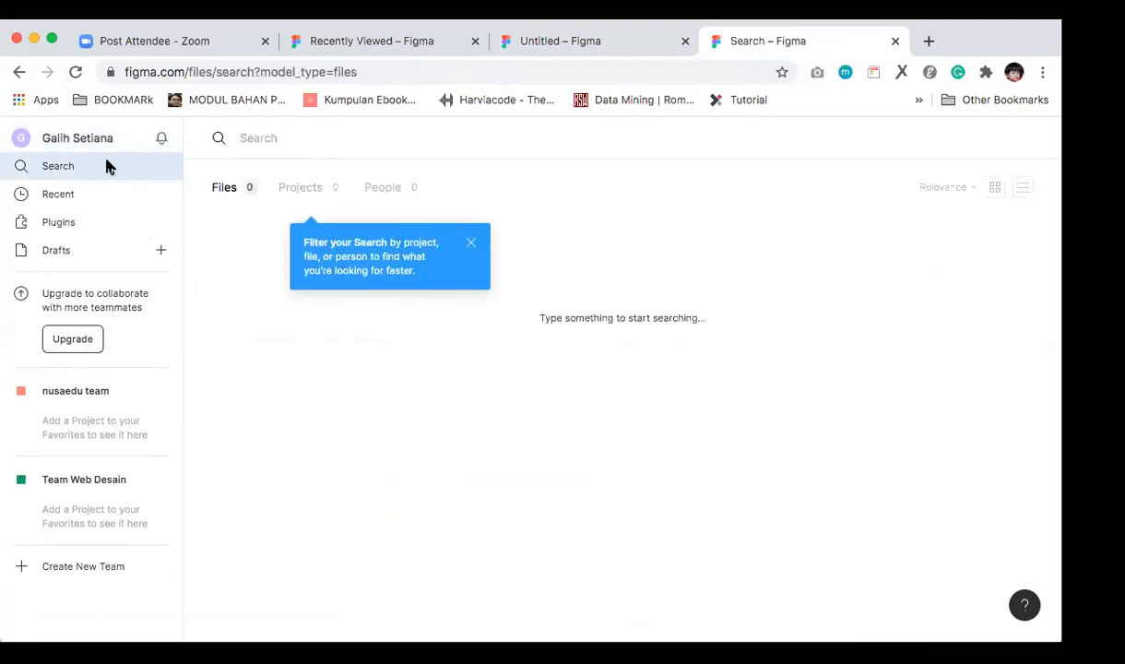
# Step: View the community's featured plugins and open the full list of all plugins
pyautogui.click(70, 223)
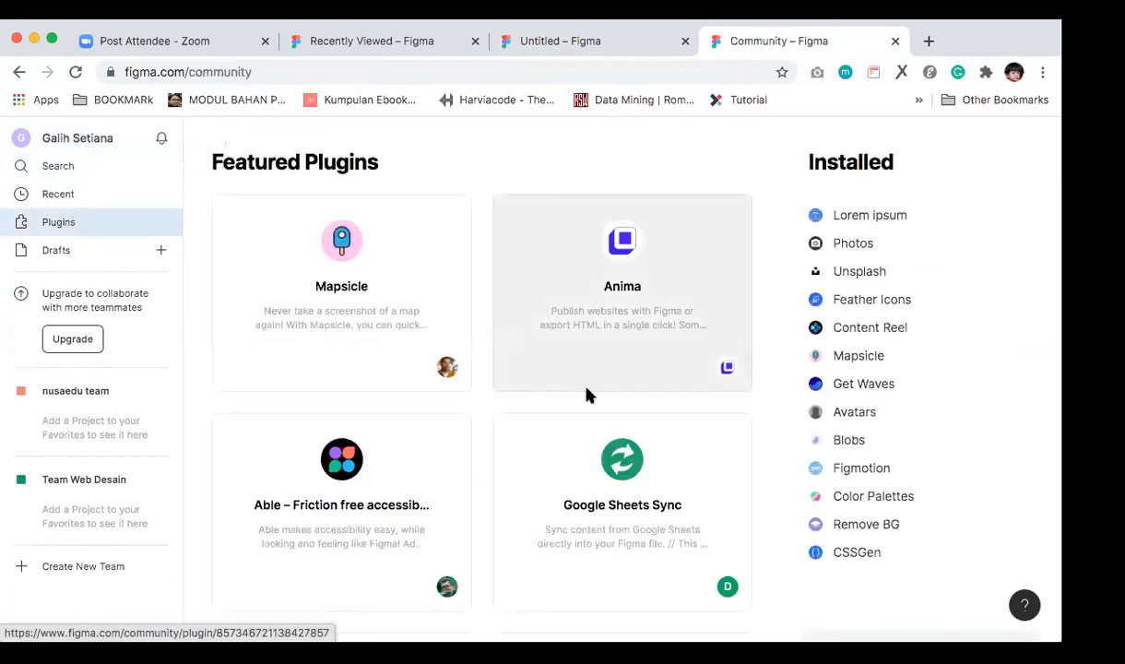
pyautogui.scroll(-3, 587, 387)
pyautogui.scroll(-6, 588, 381)
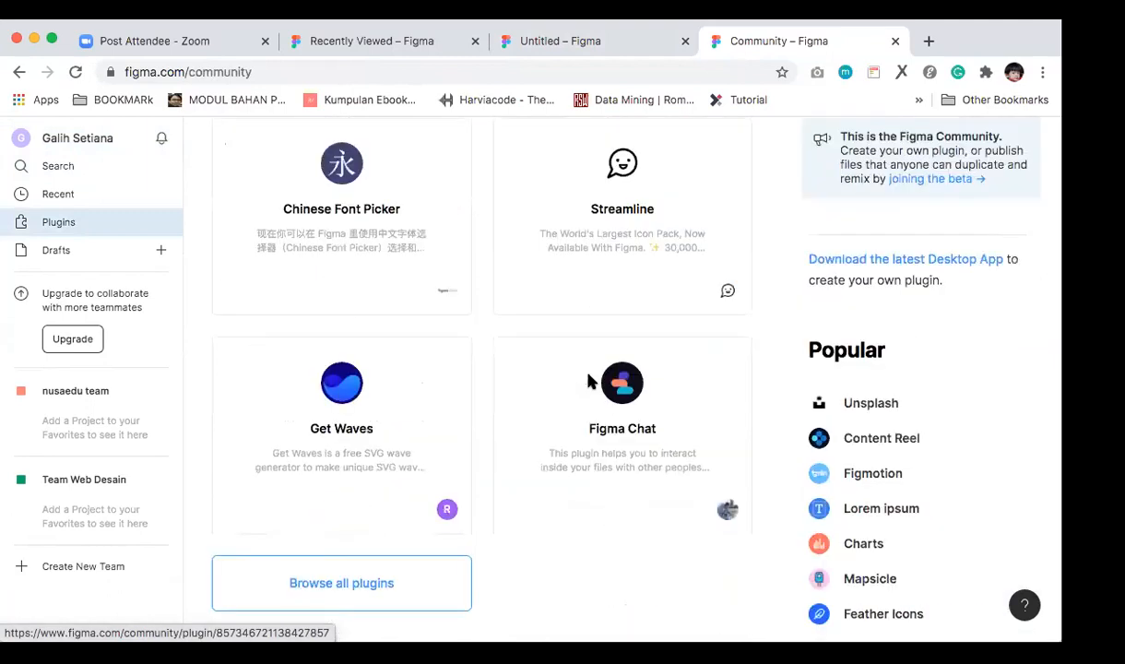
pyautogui.scroll(-3, 590, 381)
pyautogui.click(322, 409)
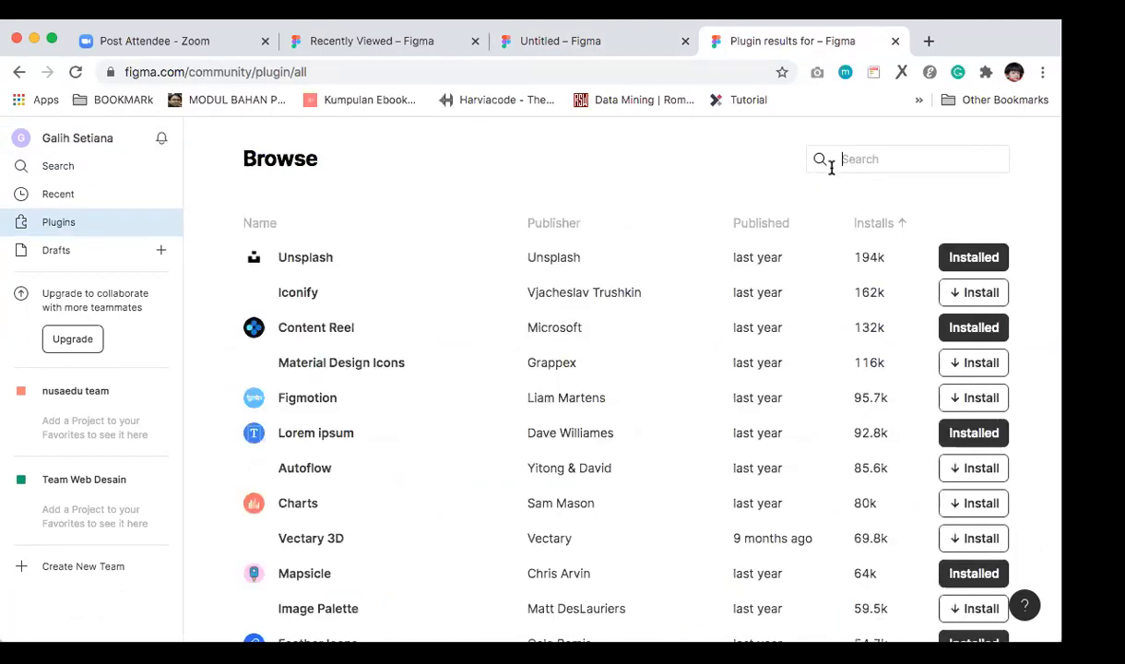
# Step: Search the plugin directory for "unsplash"
pyautogui.click(906, 165)
pyautogui.write('u')
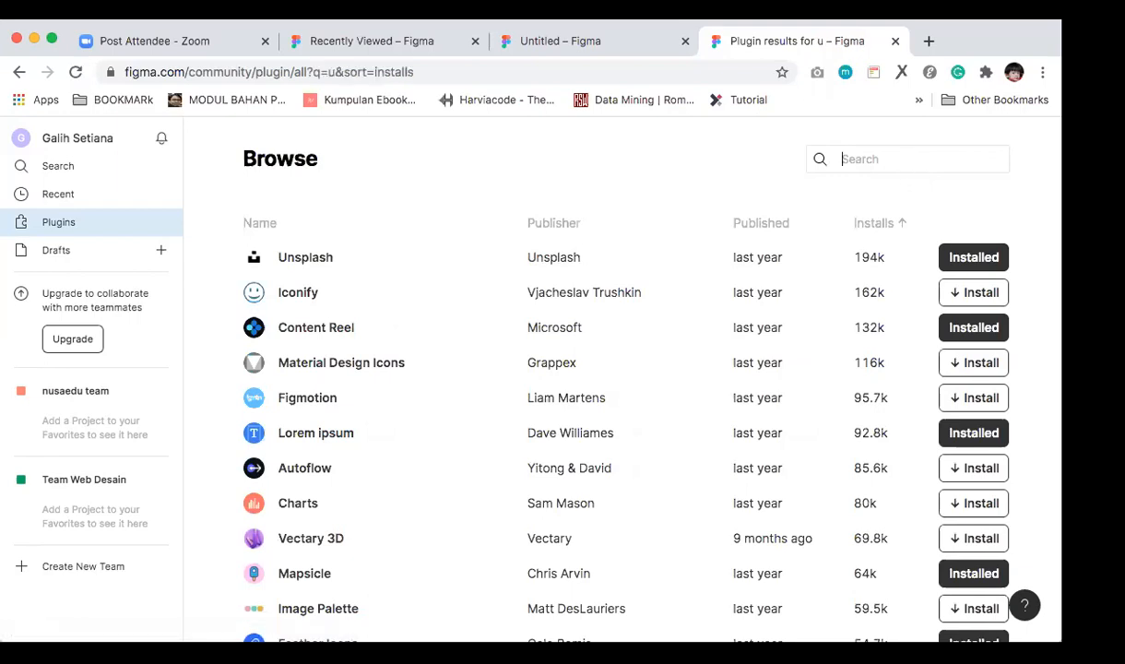
pyautogui.write('unsp')
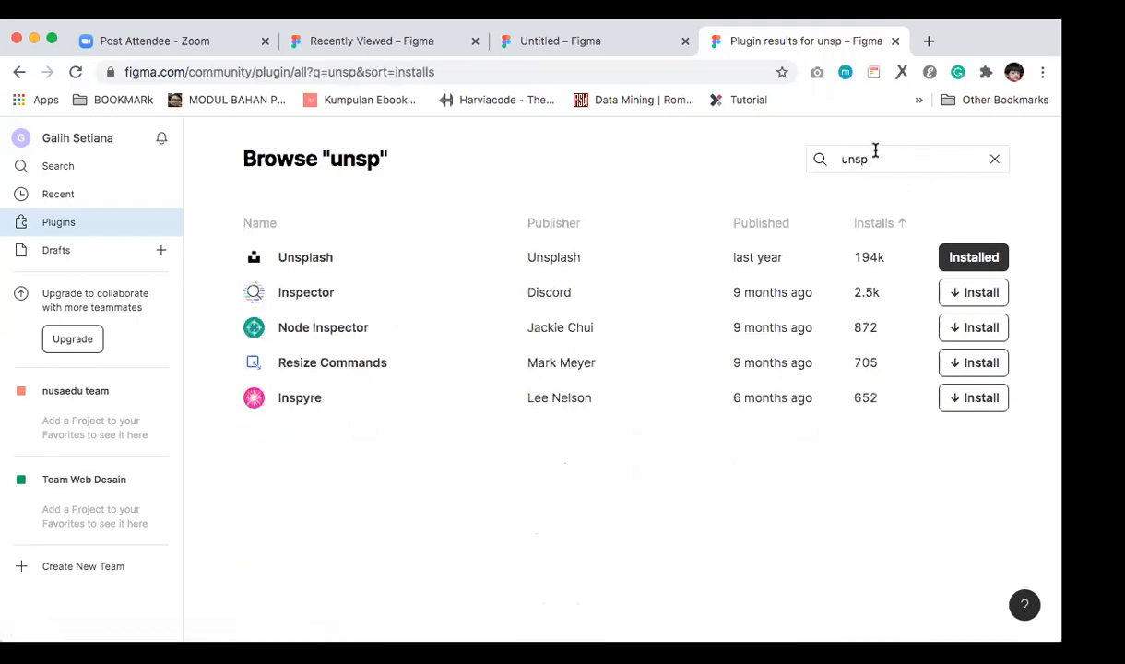
pyautogui.write('lash')
pyautogui.click(890, 159)
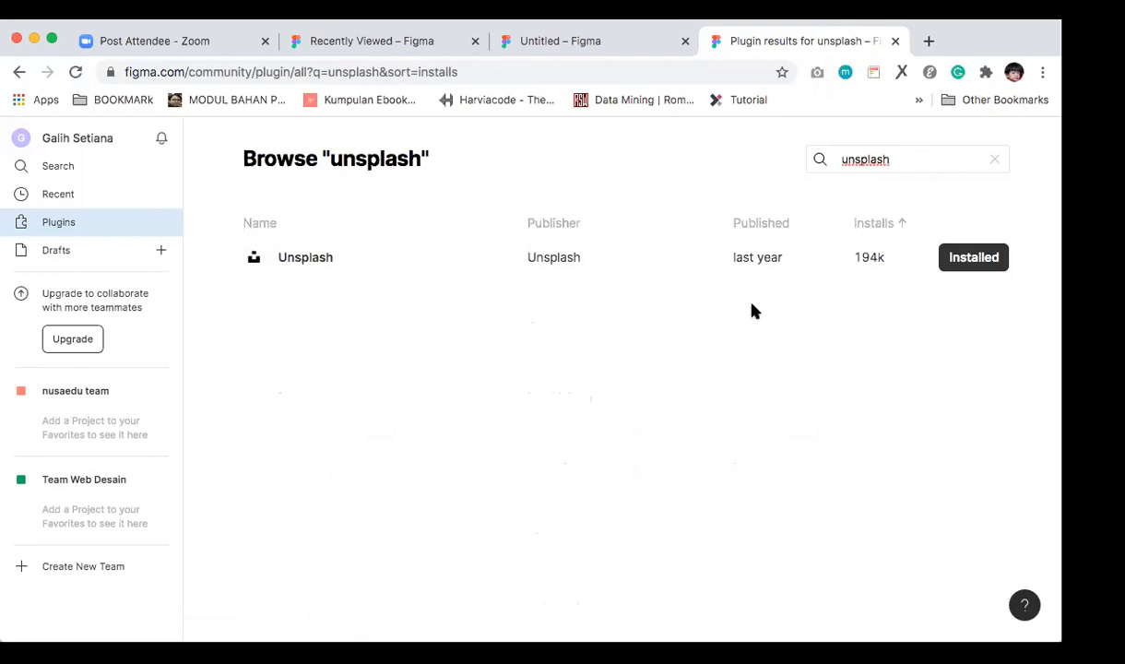
# Step: Clear the plugin search and look through the full plugin list
pyautogui.click(995, 163)
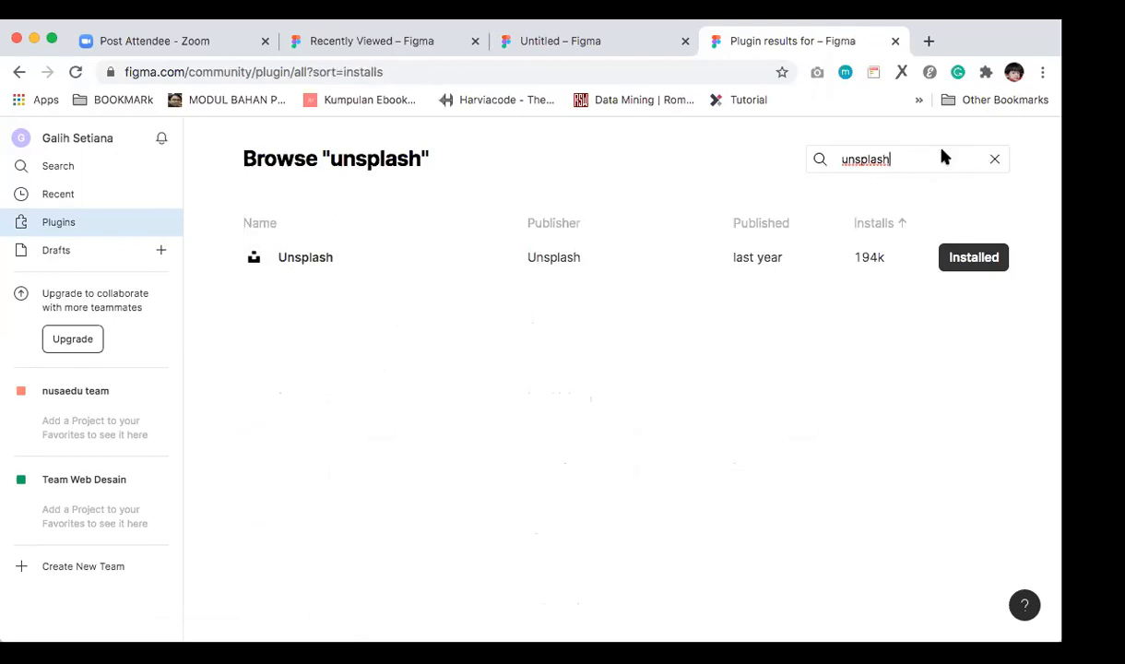
pyautogui.click(995, 162)
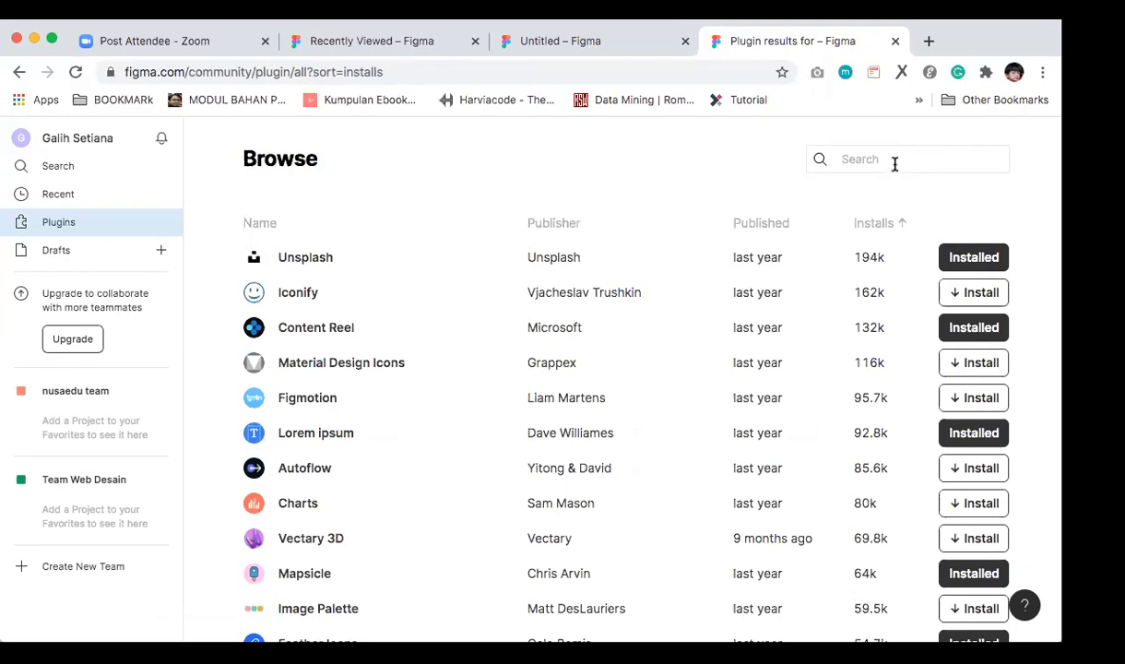
pyautogui.scroll(-2, 728, 249)
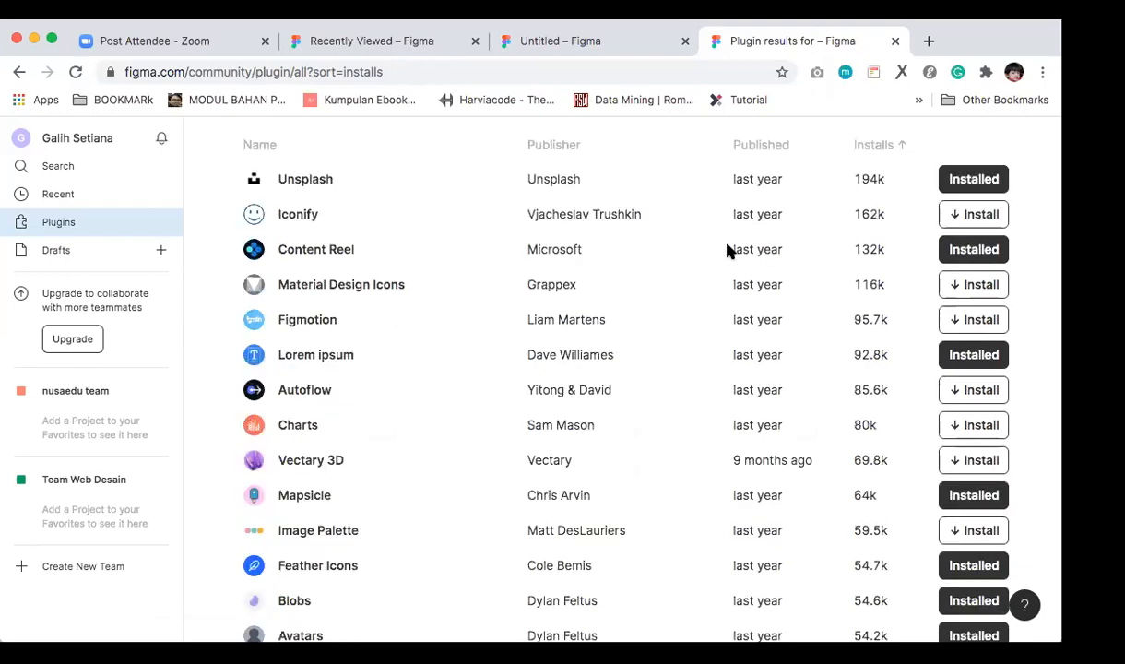
pyautogui.scroll(1, 729, 249)
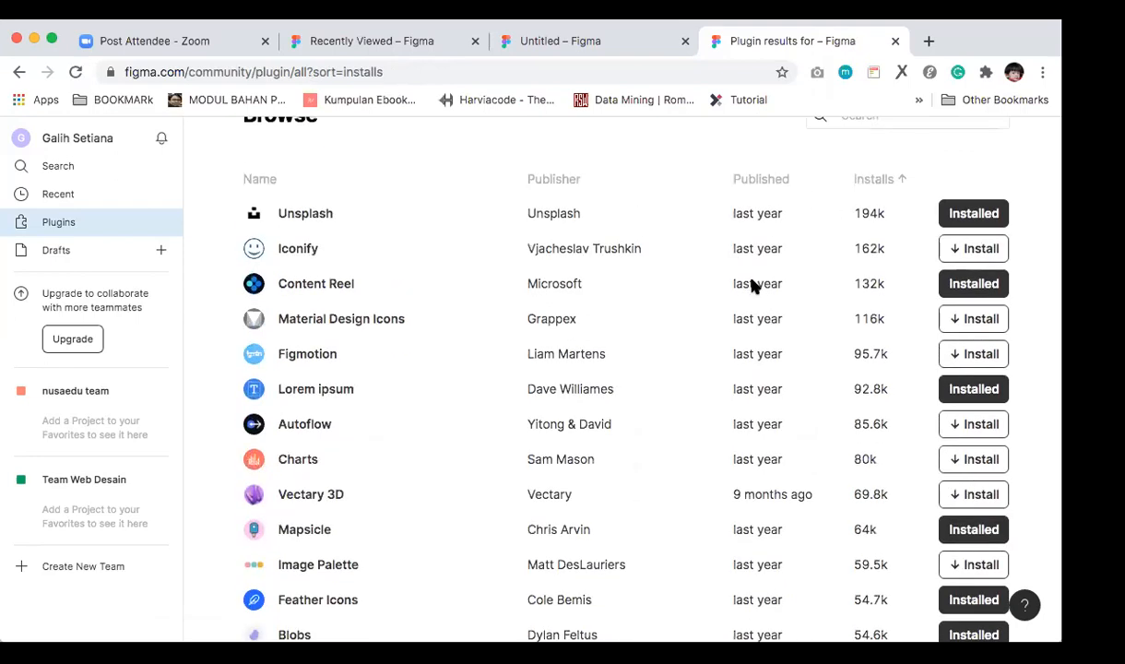
pyautogui.scroll(-3, 750, 284)
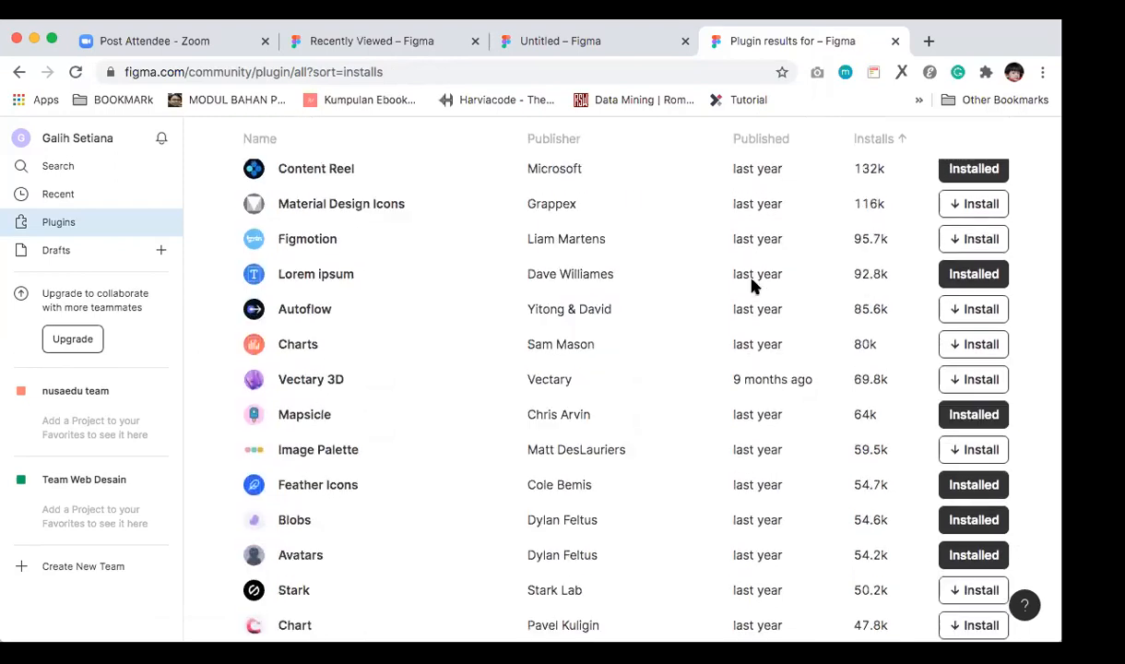
# Step: Open the Feather Icons plugin's page and examine its icon preview and description
pyautogui.click(337, 491)
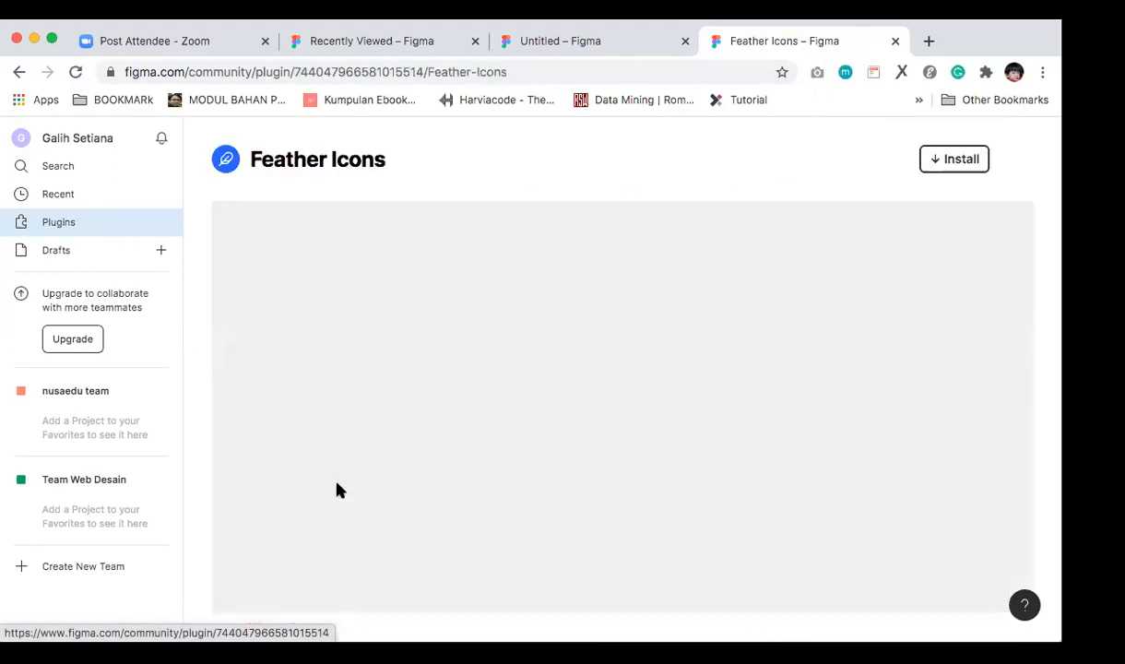
pyautogui.scroll(-2, 602, 425)
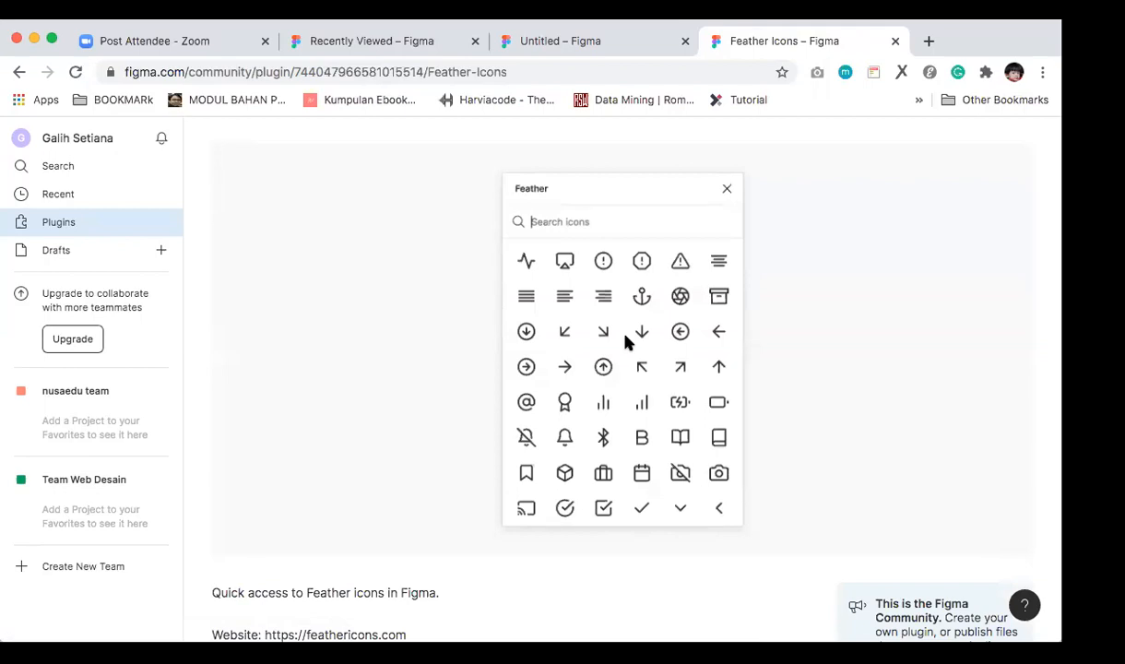
pyautogui.scroll(-1, 627, 342)
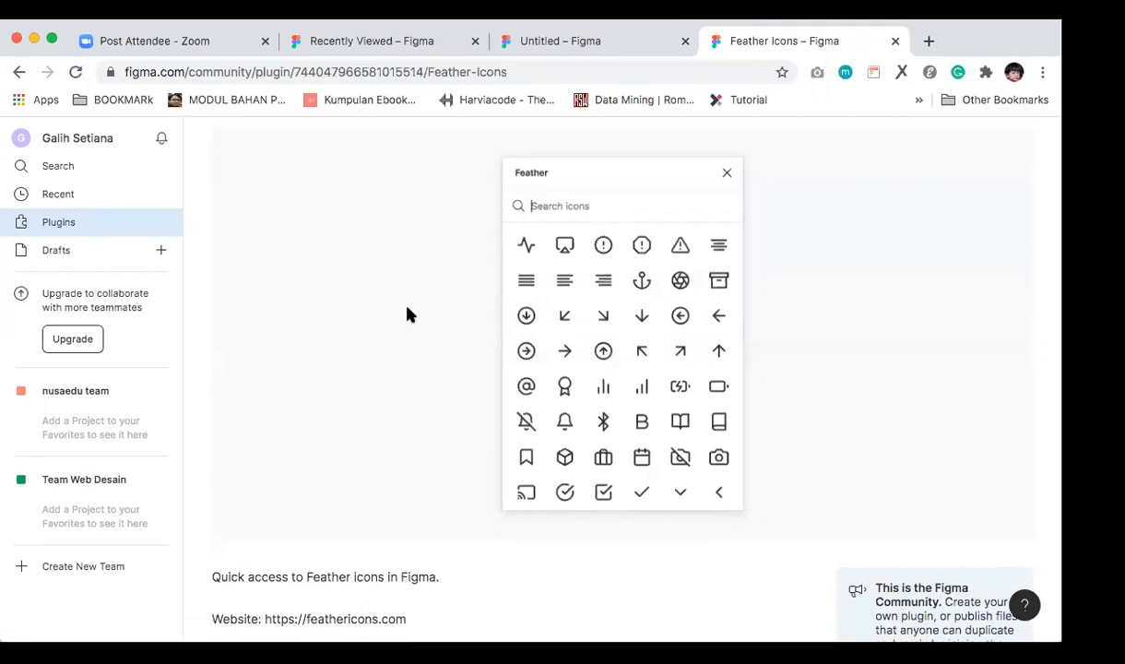
pyautogui.scroll(3, 407, 313)
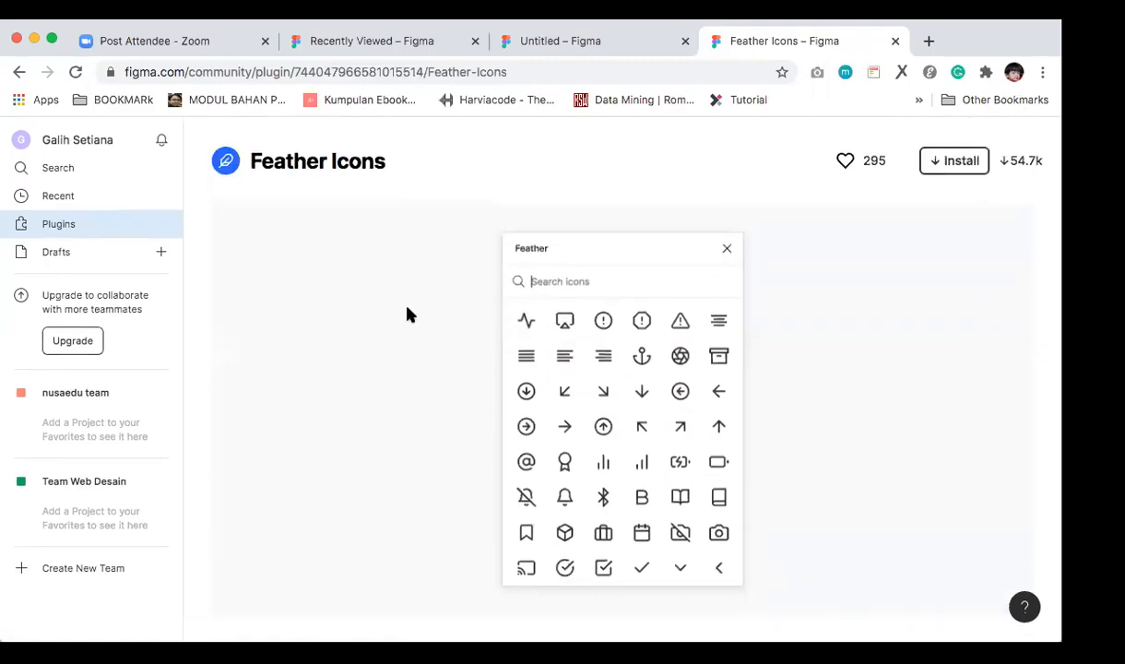
# Step: Reopen the Untitled registration design from the drafts and run the Feather Icons plugin from the pink header rectangle
pyautogui.click(61, 255)
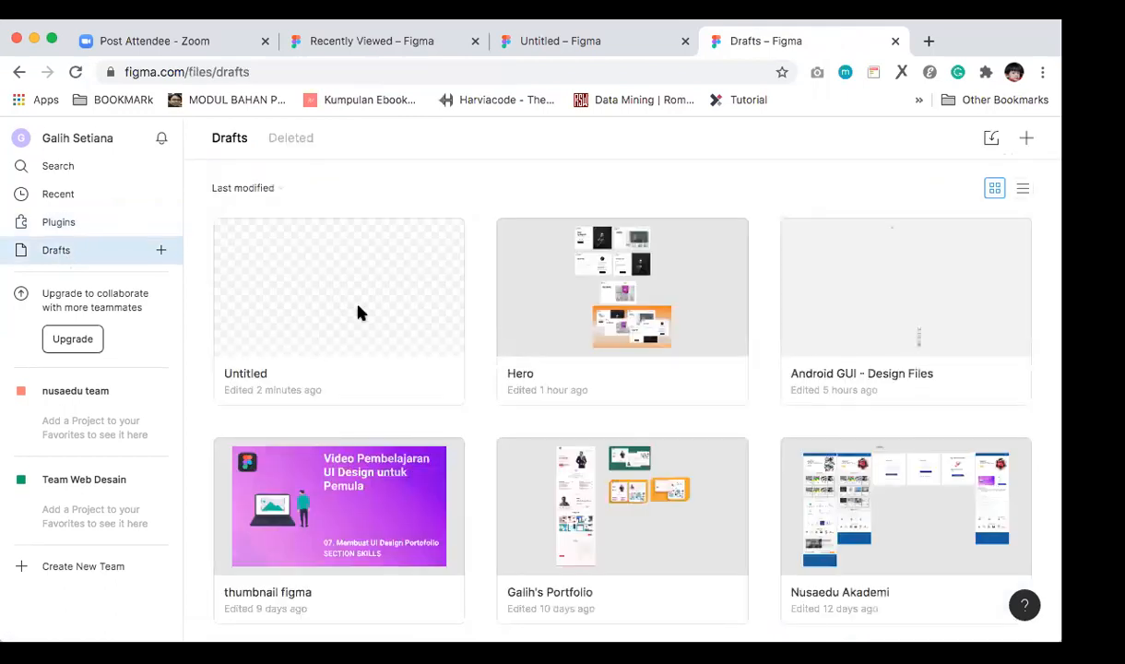
pyautogui.click(360, 314)
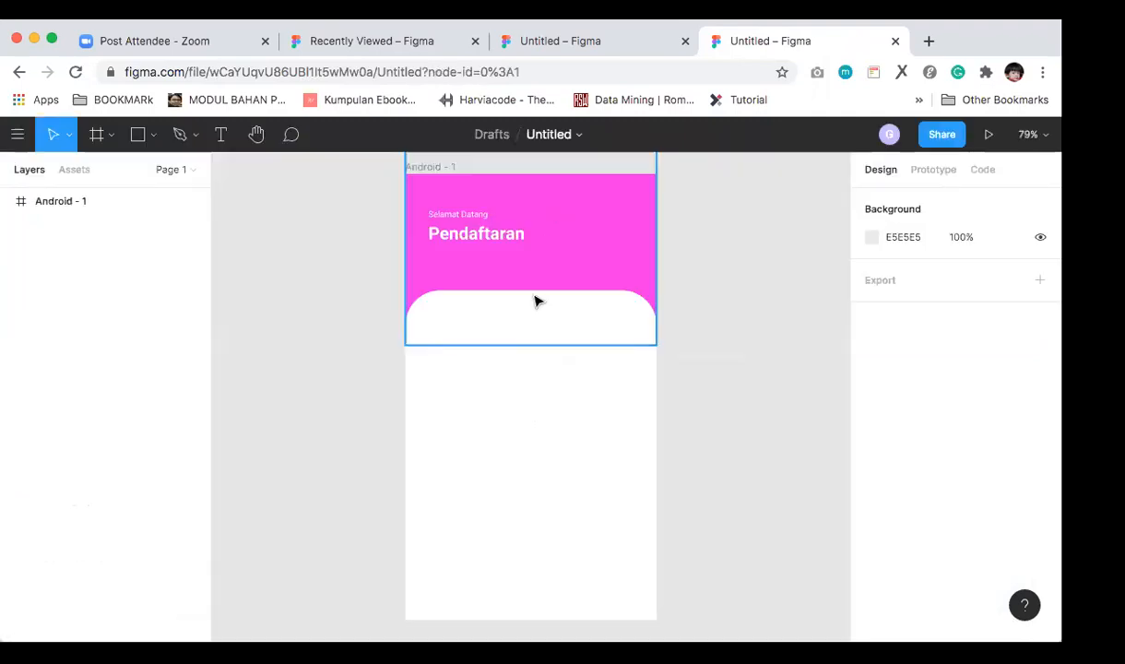
pyautogui.rightClick(601, 204)
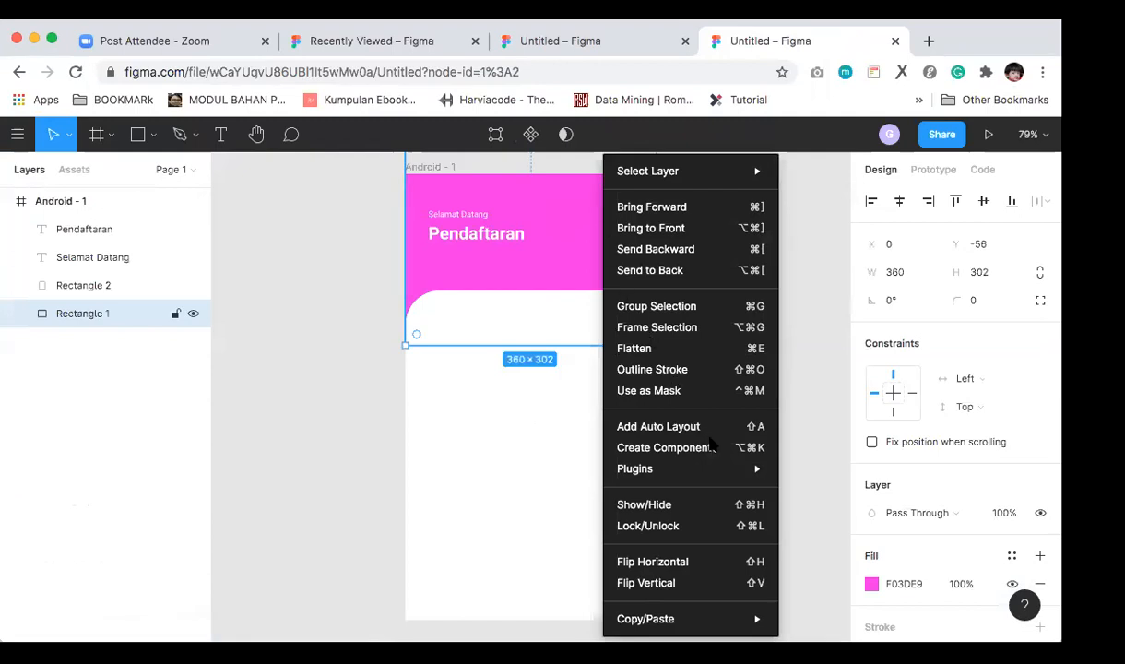
pyautogui.moveTo(712, 471)
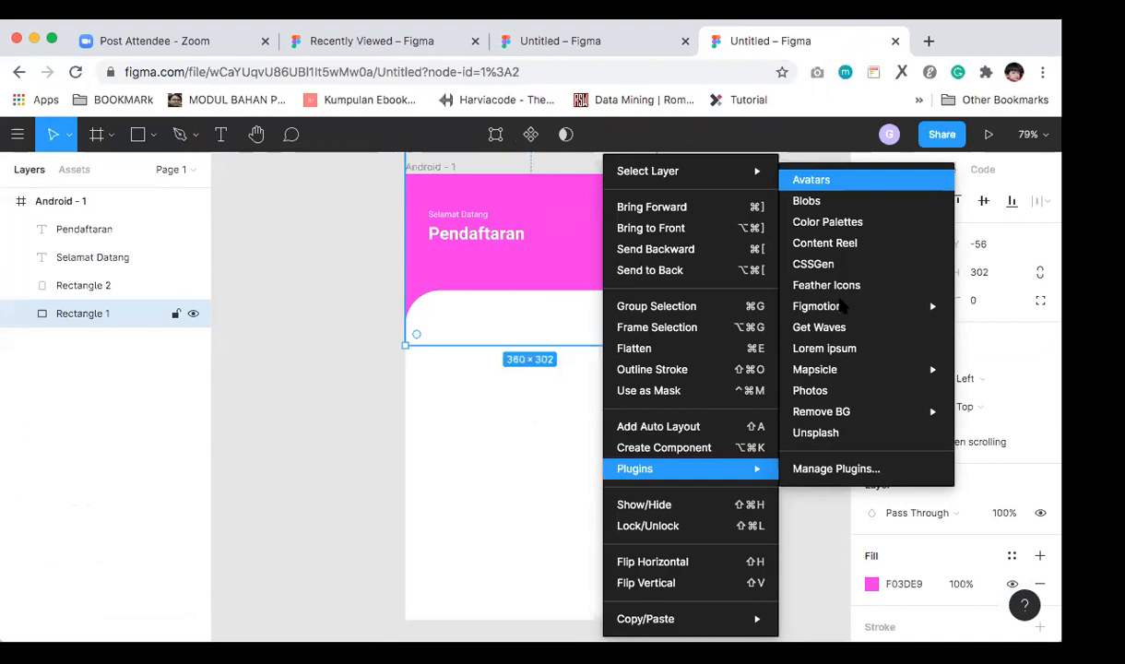
pyautogui.click(829, 286)
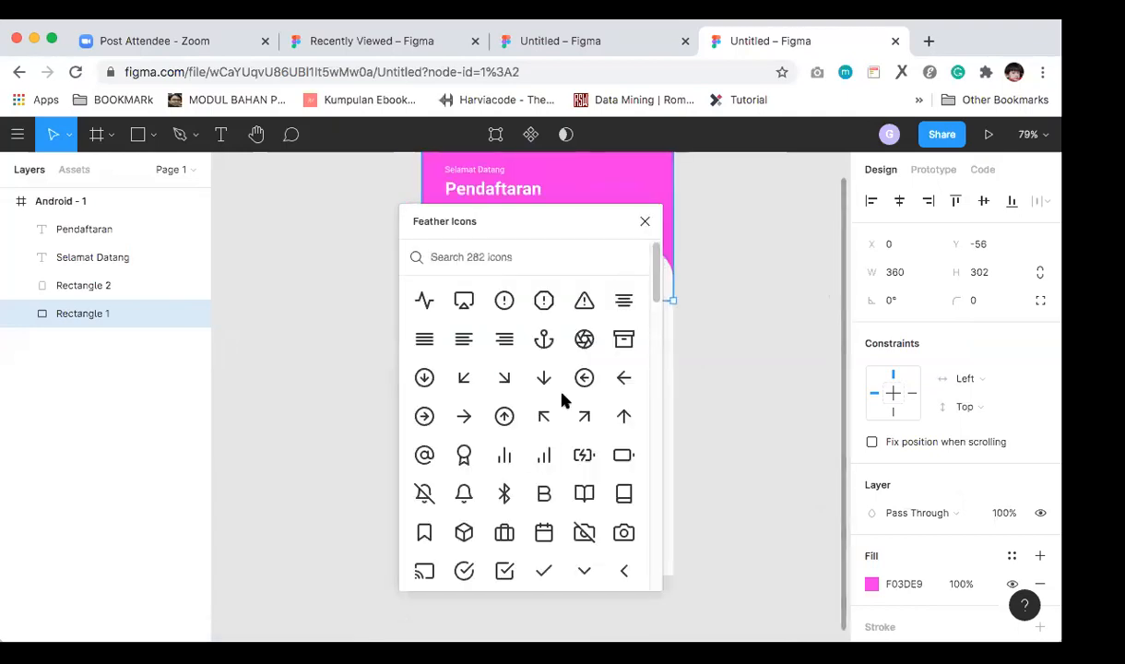
# Step: Search the Feather icons for "close", insert the circled X icon into the design and close the plugin
pyautogui.scroll(-1, 542, 464)
pyautogui.scroll(-6, 542, 464)
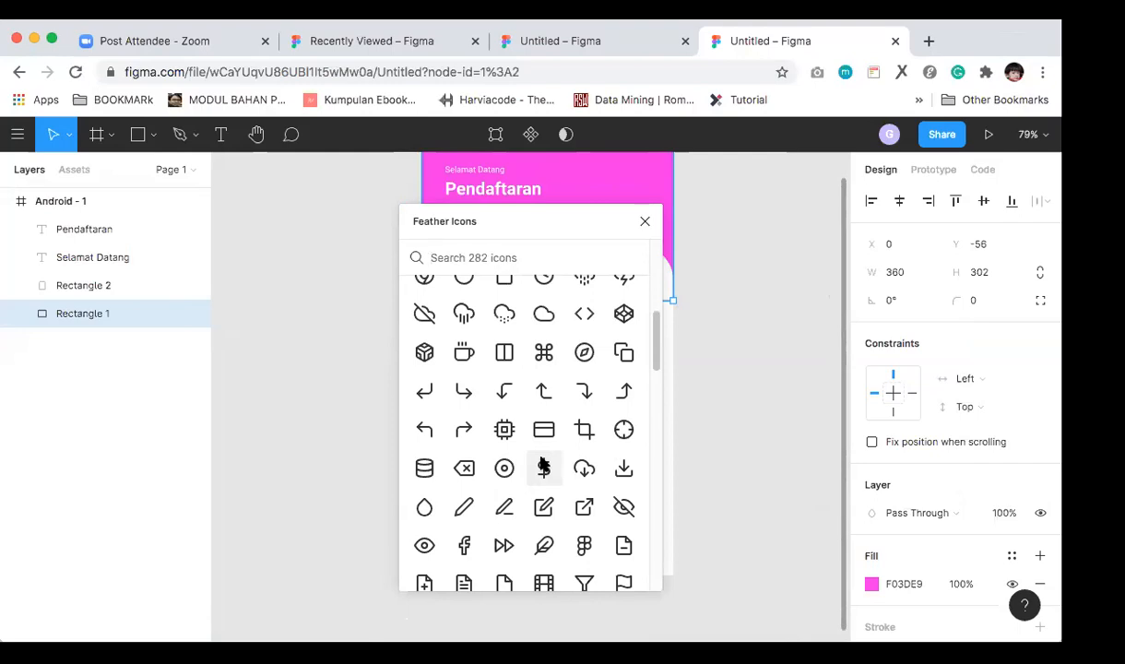
pyautogui.scroll(-4, 535, 552)
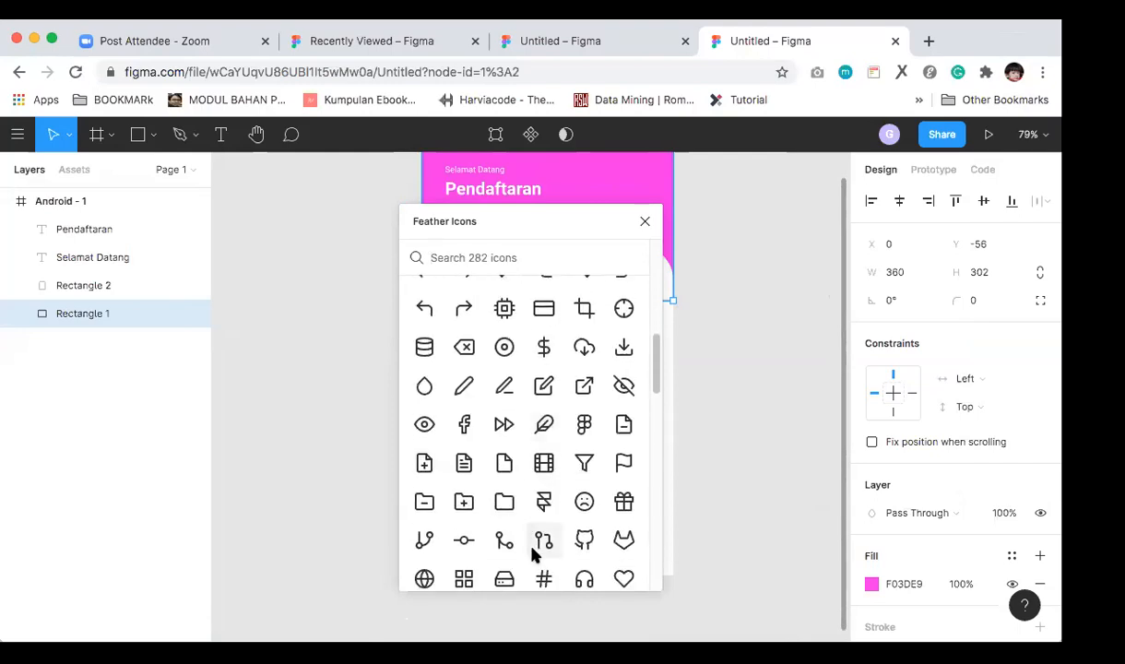
pyautogui.scroll(-3, 532, 553)
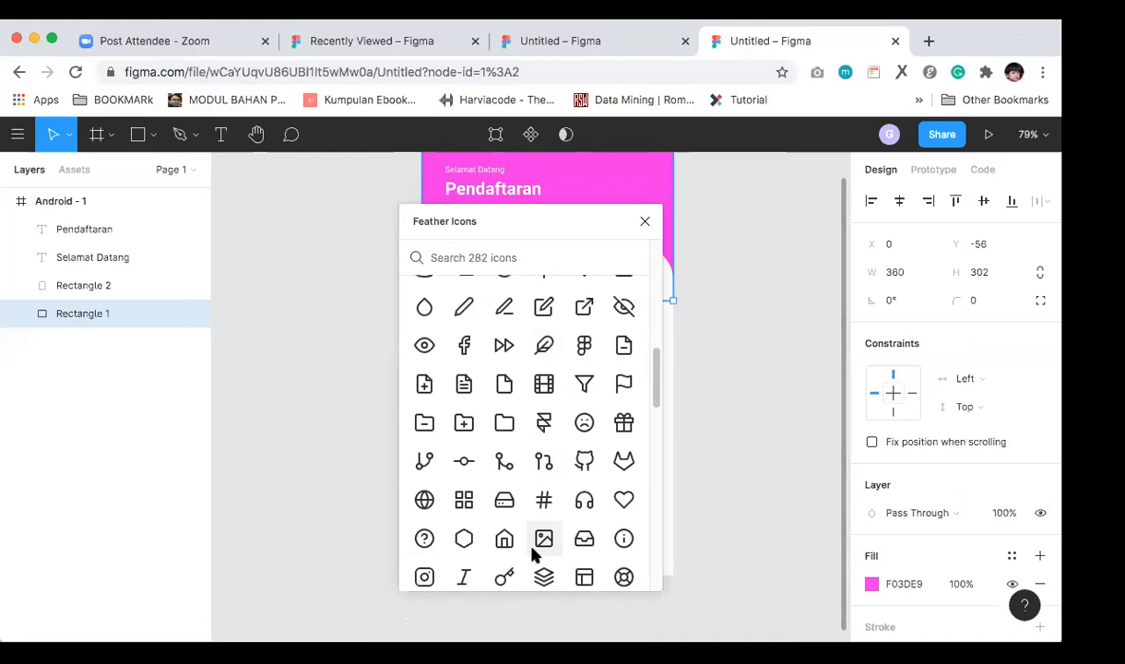
pyautogui.scroll(-4, 532, 553)
pyautogui.scroll(-3, 532, 554)
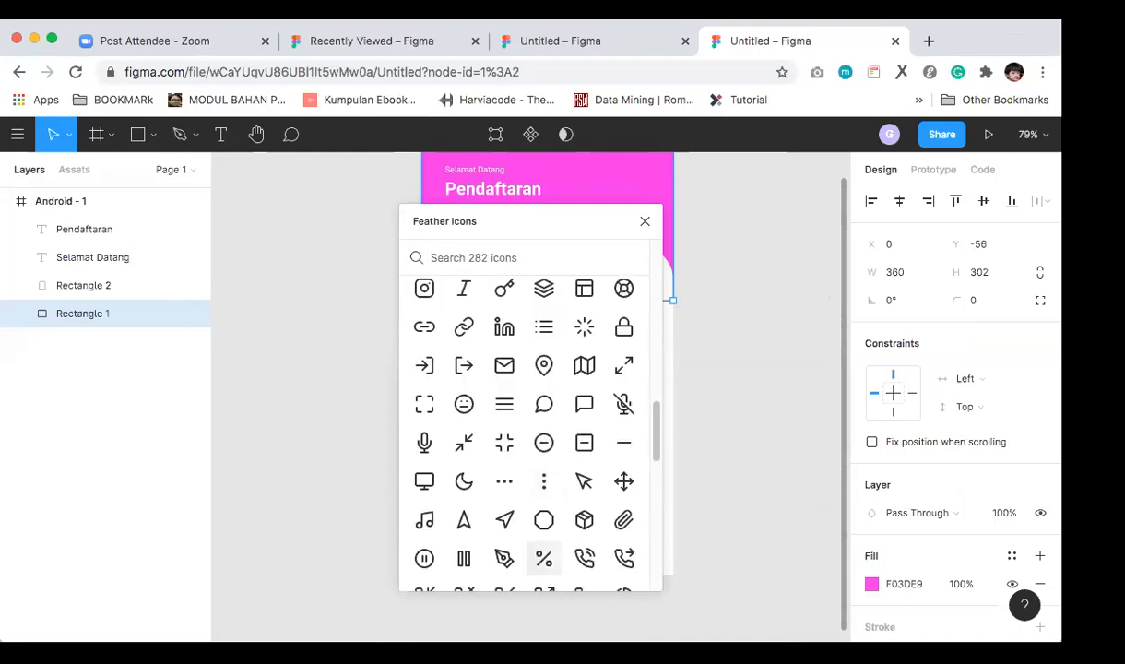
pyautogui.write('close')
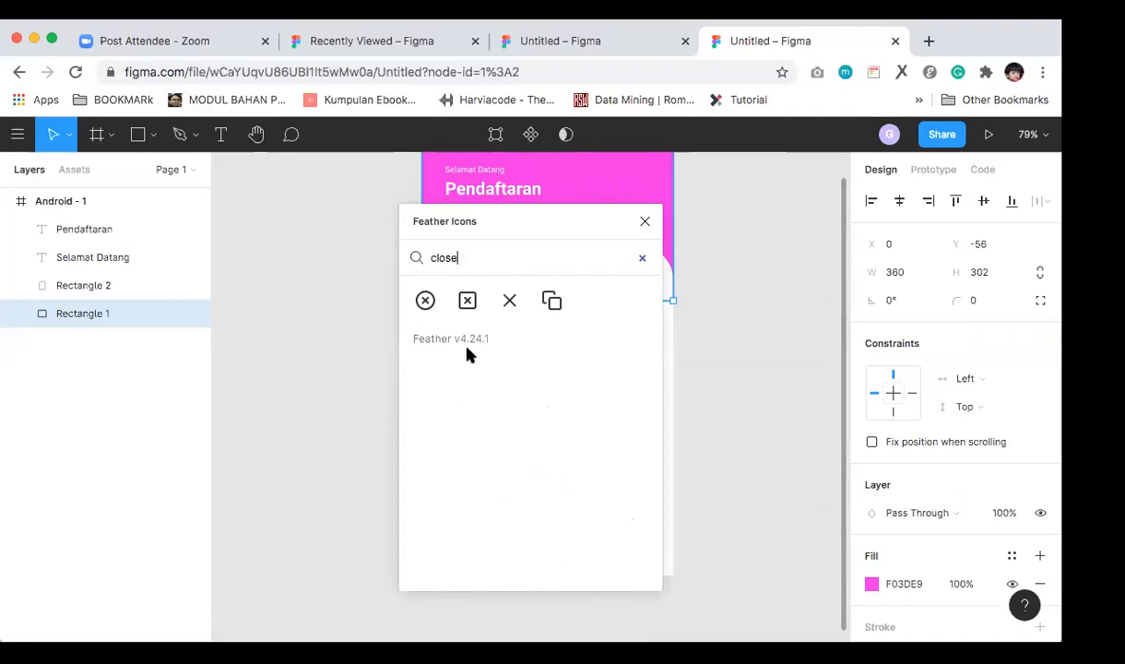
pyautogui.click(425, 301)
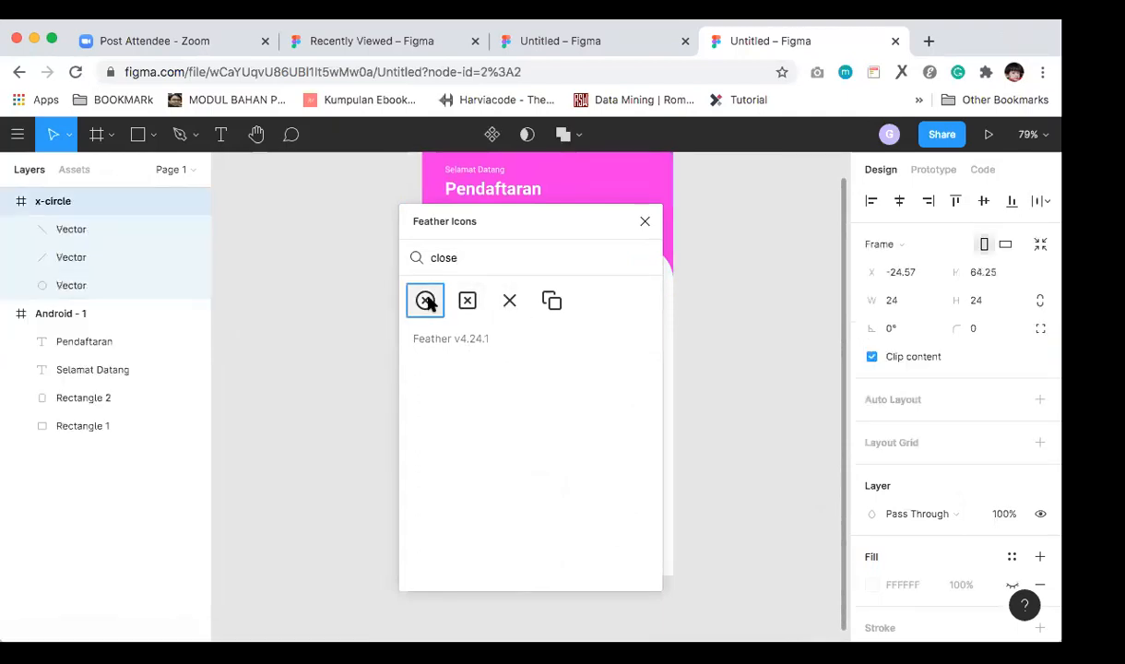
pyautogui.click(645, 221)
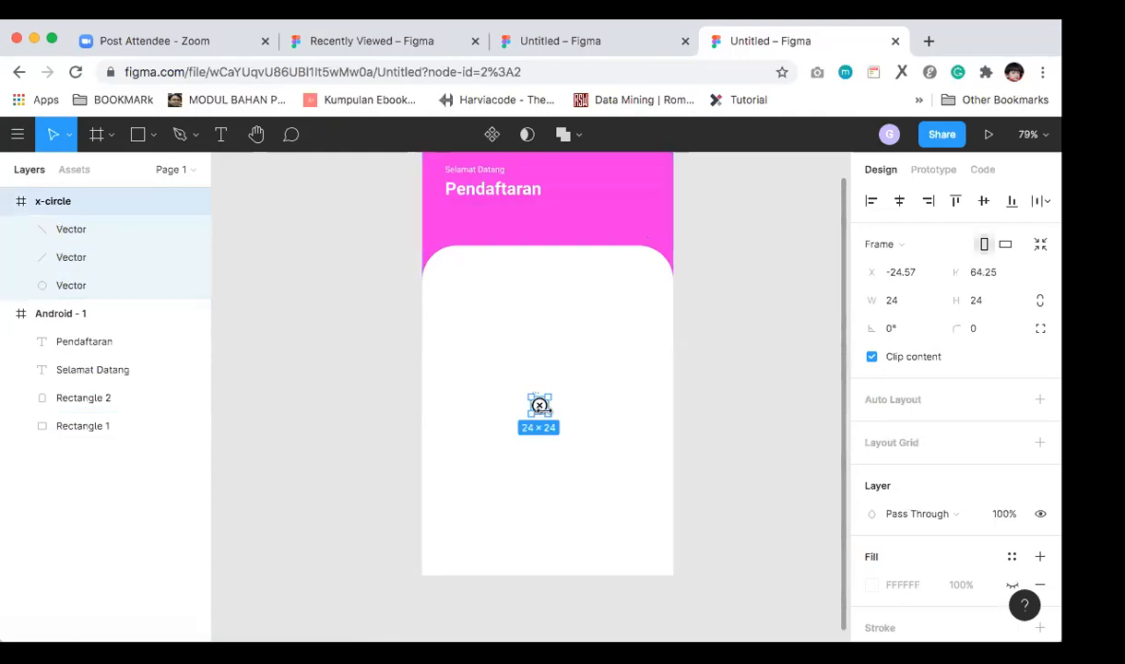
# Step: Resize the circled X icon to 30 × 30 and move it into the upper-right corner of the pink header
pyautogui.scroll(1, 540, 415)
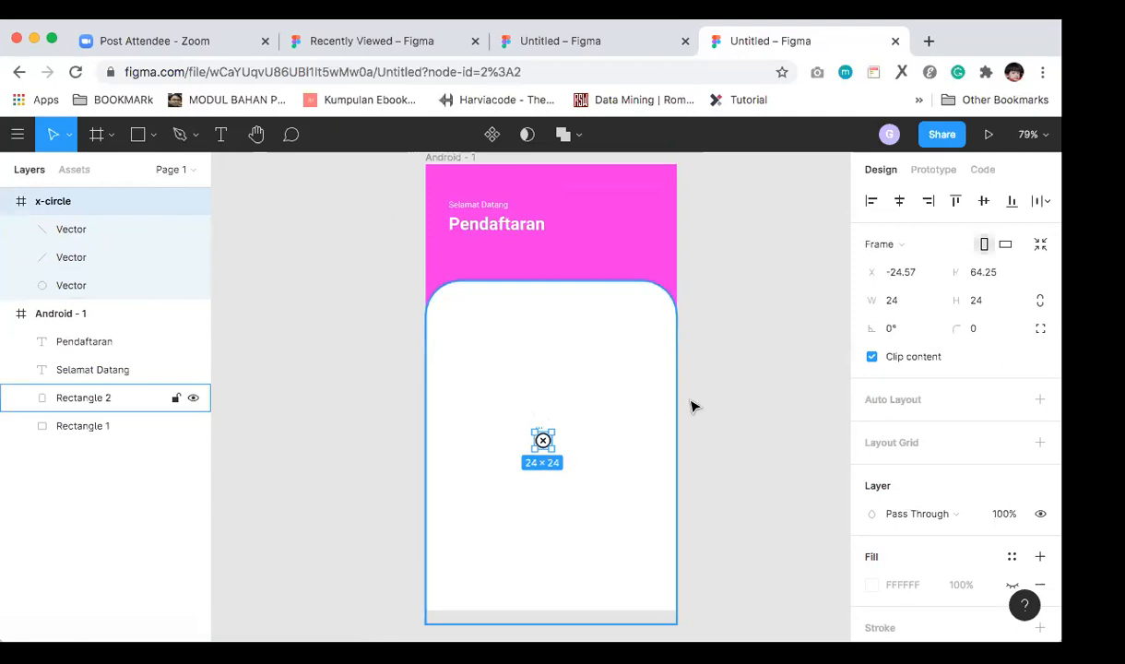
pyautogui.click(904, 305)
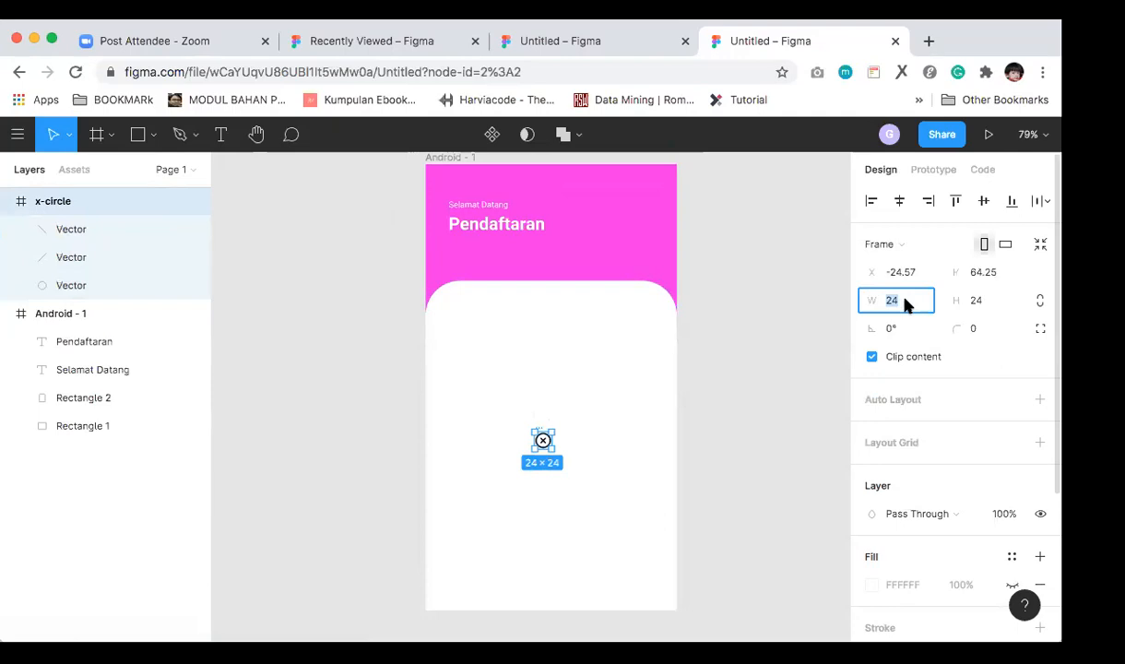
pyautogui.write('30')
pyautogui.press('Tab')
pyautogui.write('30')
pyautogui.press('Return')
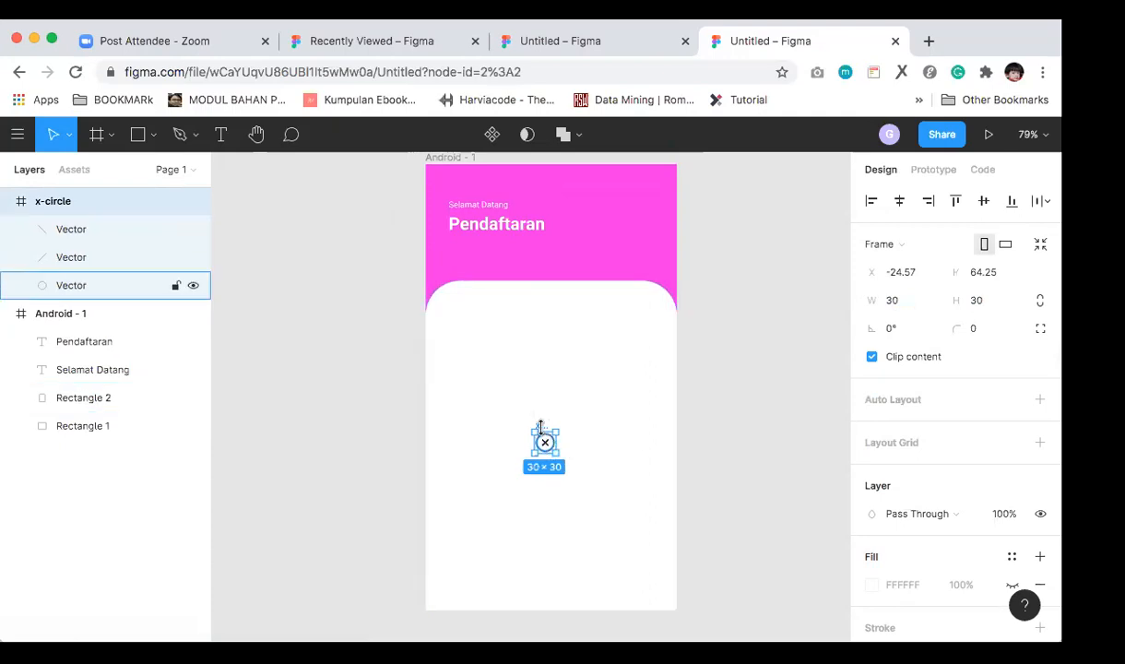
pyautogui.moveTo(548, 446); pyautogui.dragTo(660, 190)
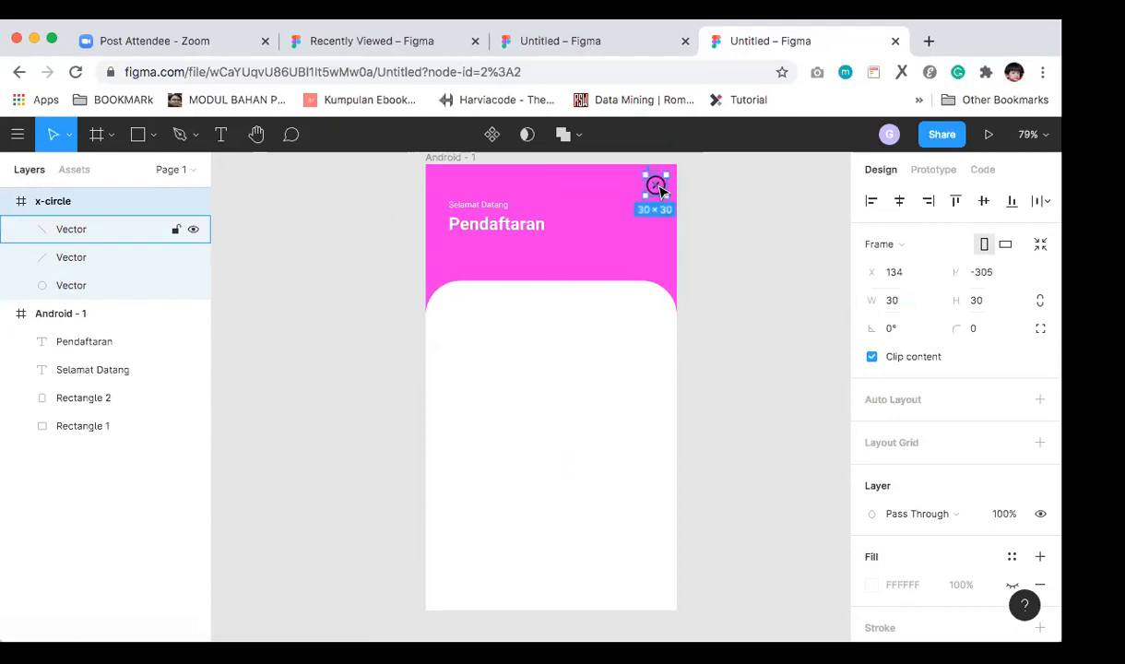
# Step: Change the circled X icon's black selection color to white FFFFFF and deselect it
pyautogui.scroll(-5, 886, 466)
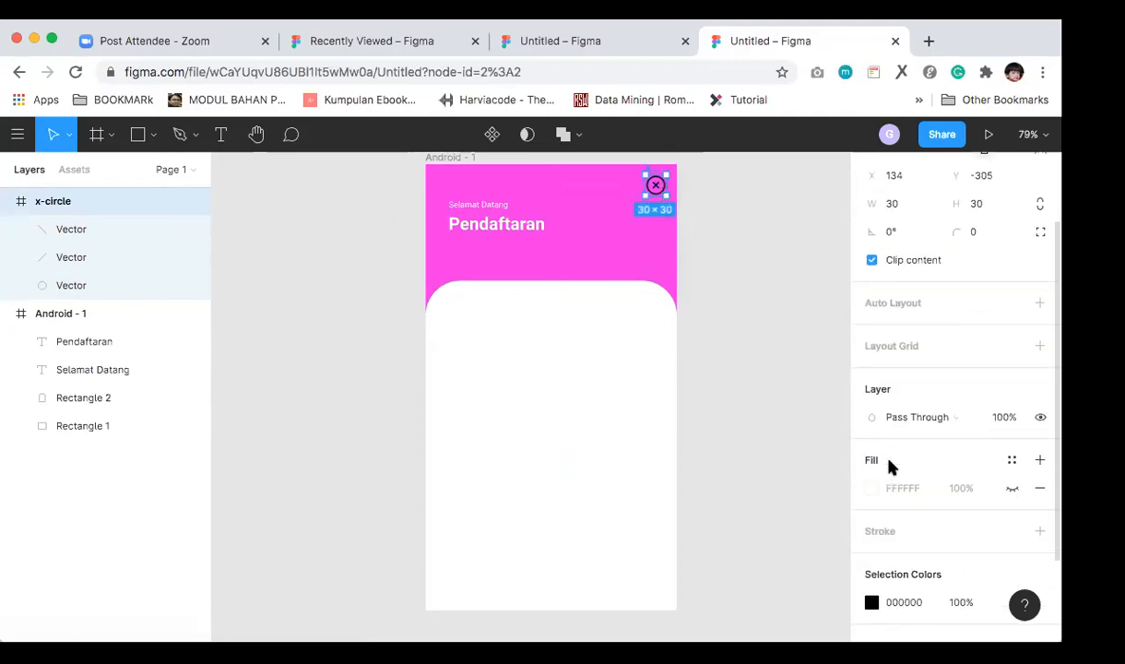
pyautogui.click(916, 498)
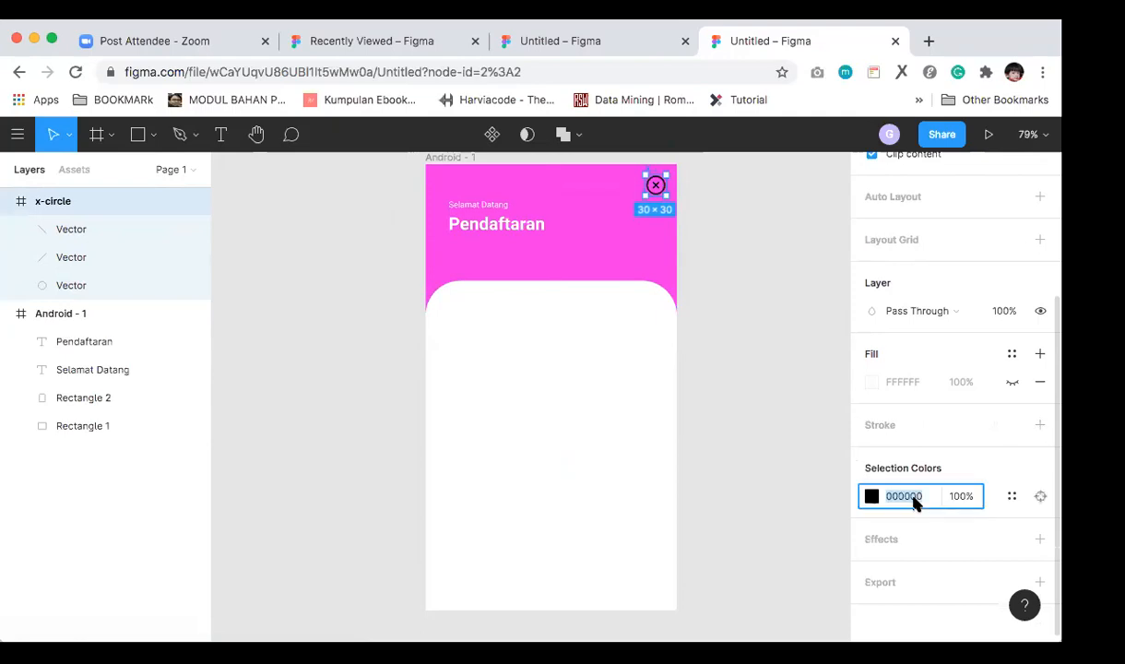
pyautogui.write('fff')
pyautogui.press('Return')
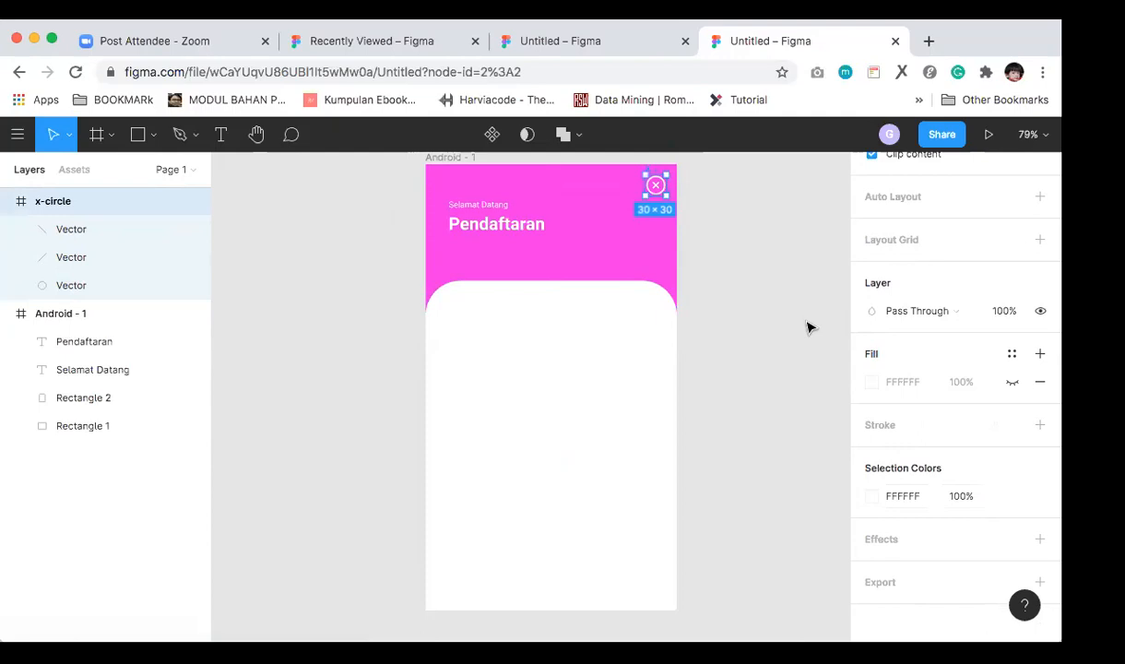
pyautogui.click(809, 328)
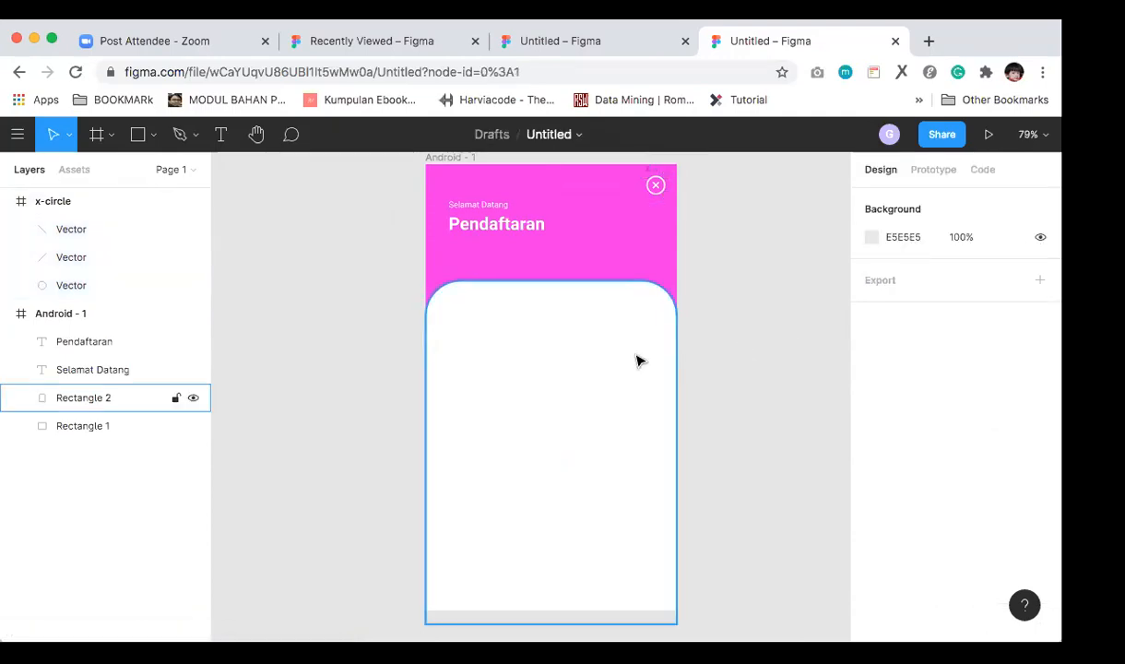
pyautogui.click(744, 43)
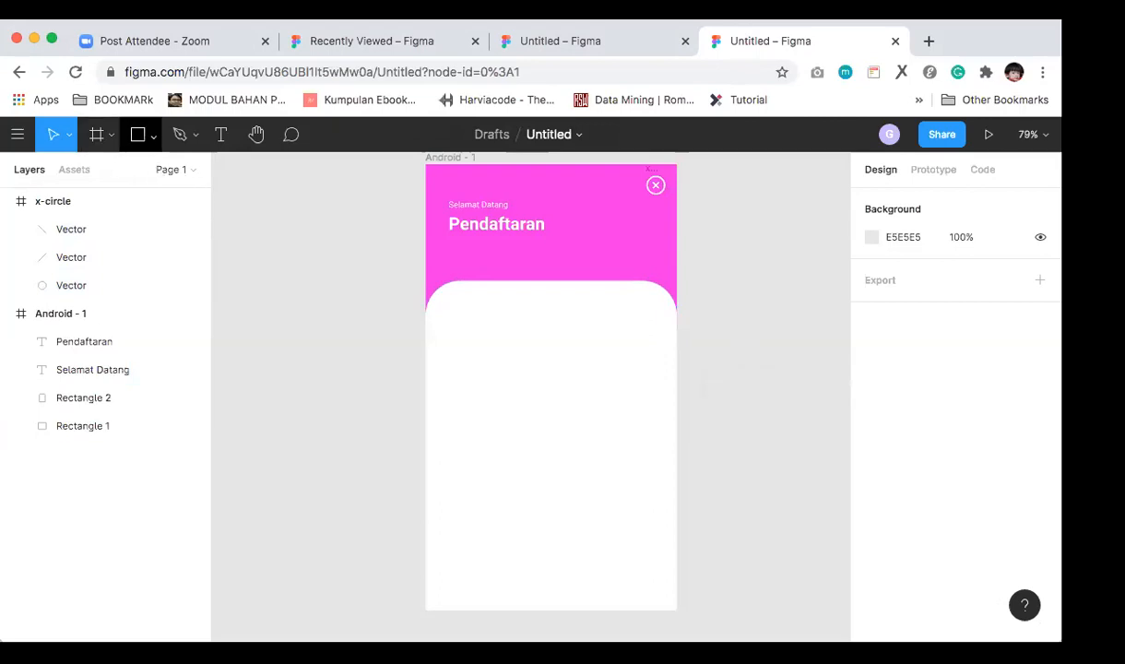
# Step: Draw a rectangle about 275 × 38 in the upper part of the white content area and shift it down to Y 278
pyautogui.click(153, 135)
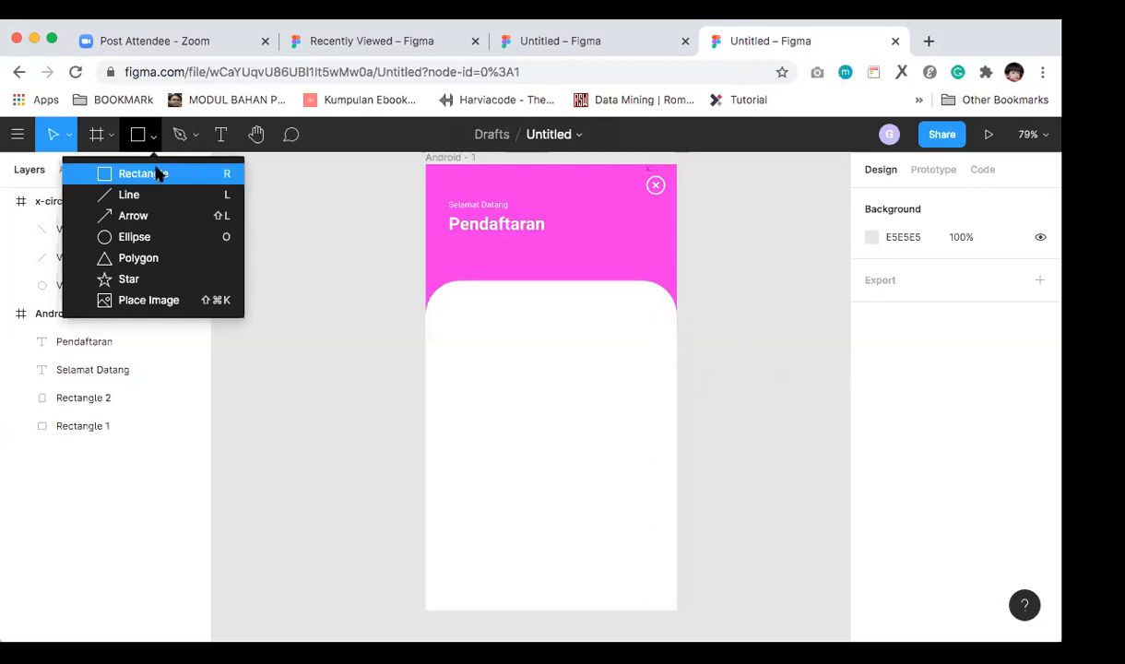
pyautogui.click(143, 174)
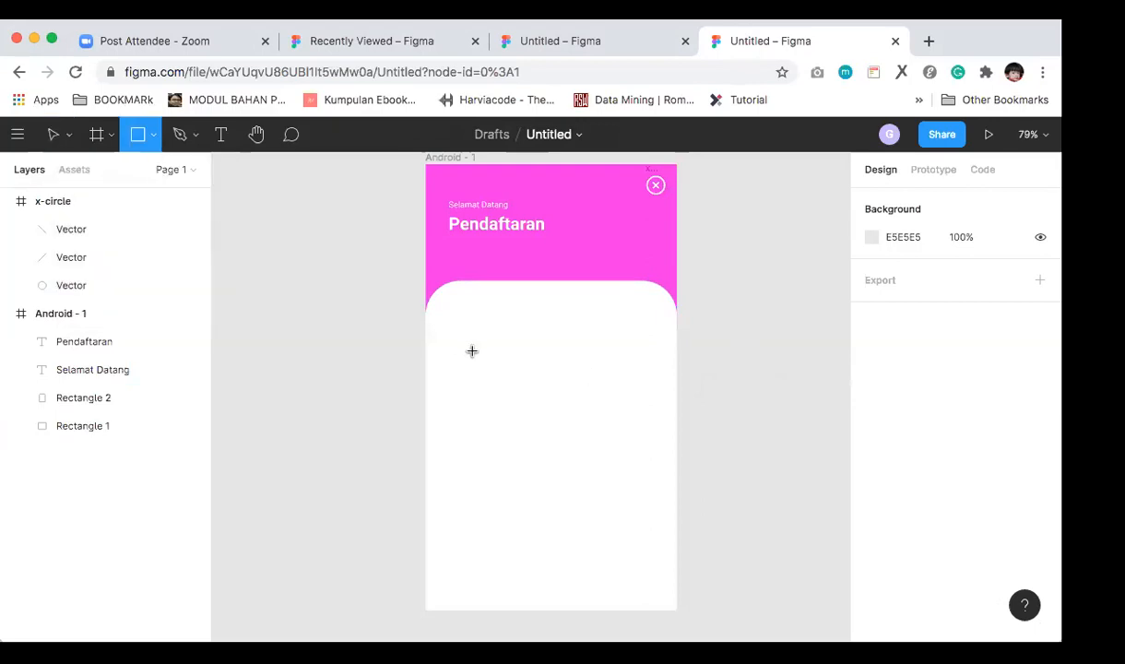
pyautogui.moveTo(453, 344); pyautogui.dragTo(647, 375)
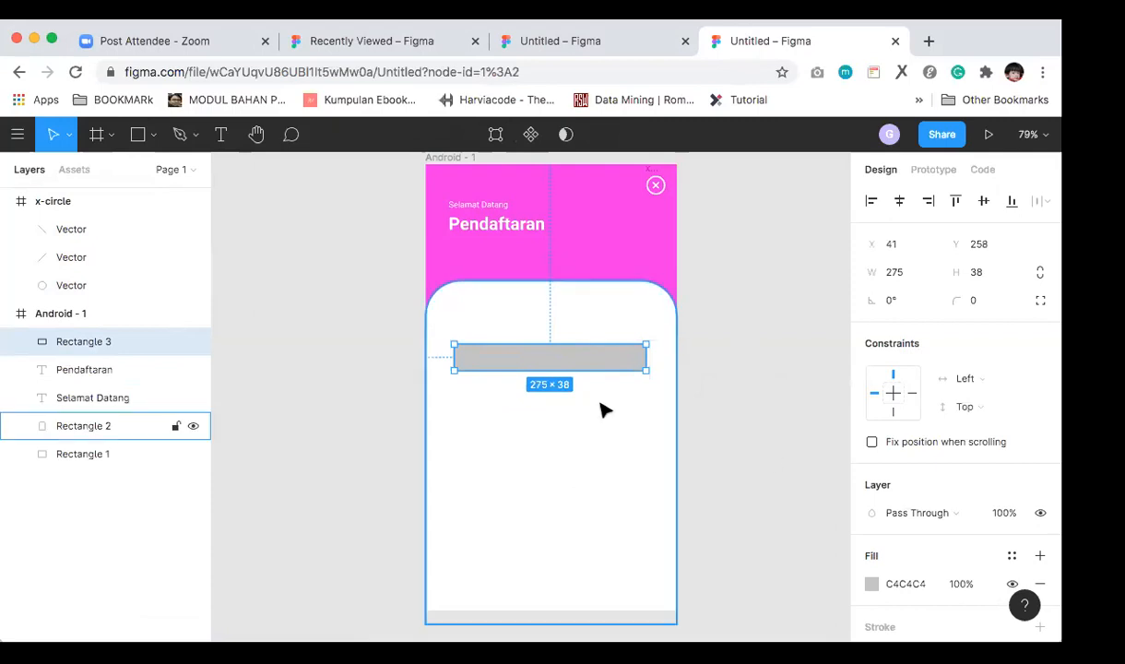
pyautogui.scroll(-1, 604, 407)
pyautogui.hotkey('shift', 'Down')
pyautogui.hotkey('shift', 'Down')
pyautogui.scroll(-2, 657, 520)
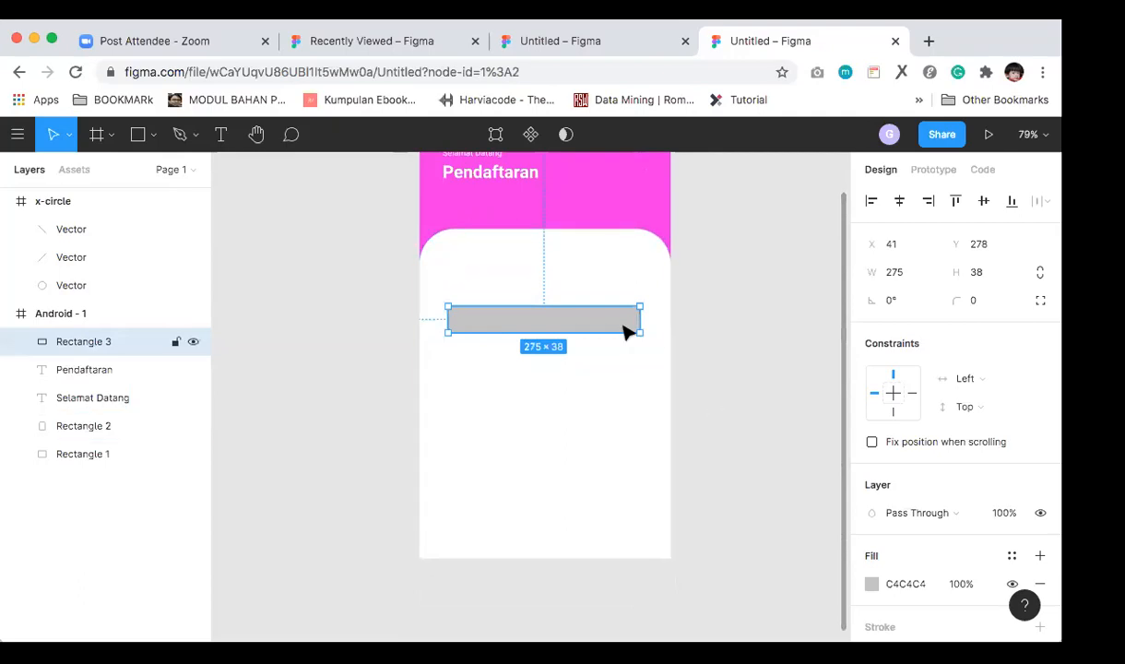
# Step: Duplicate the gray rectangle and move the copy straight down to Y 363
pyautogui.hotkey('ctrl', 'd')
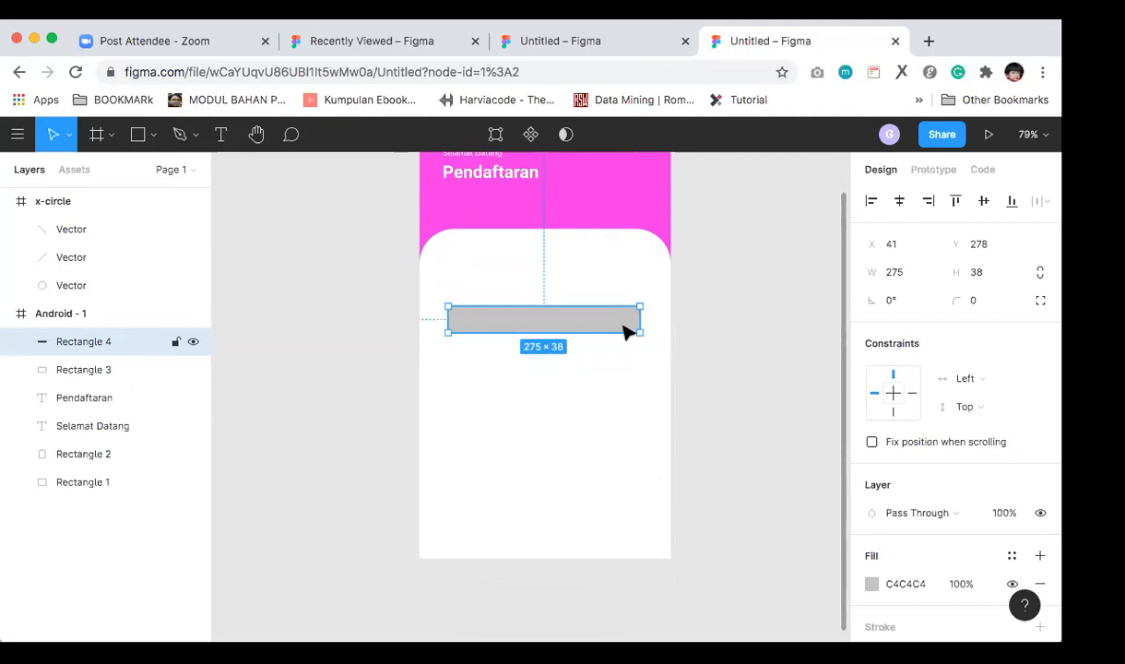
pyautogui.moveTo(605, 330); pyautogui.dragTo(606, 330)
pyautogui.hotkey('shift', 'Down')
pyautogui.hotkey('shift', 'Down')
pyautogui.hotkey('shift', 'Down')
pyautogui.hotkey('shift', 'Down')
pyautogui.hotkey('shift', 'Down')
pyautogui.hotkey('shift', 'Down')
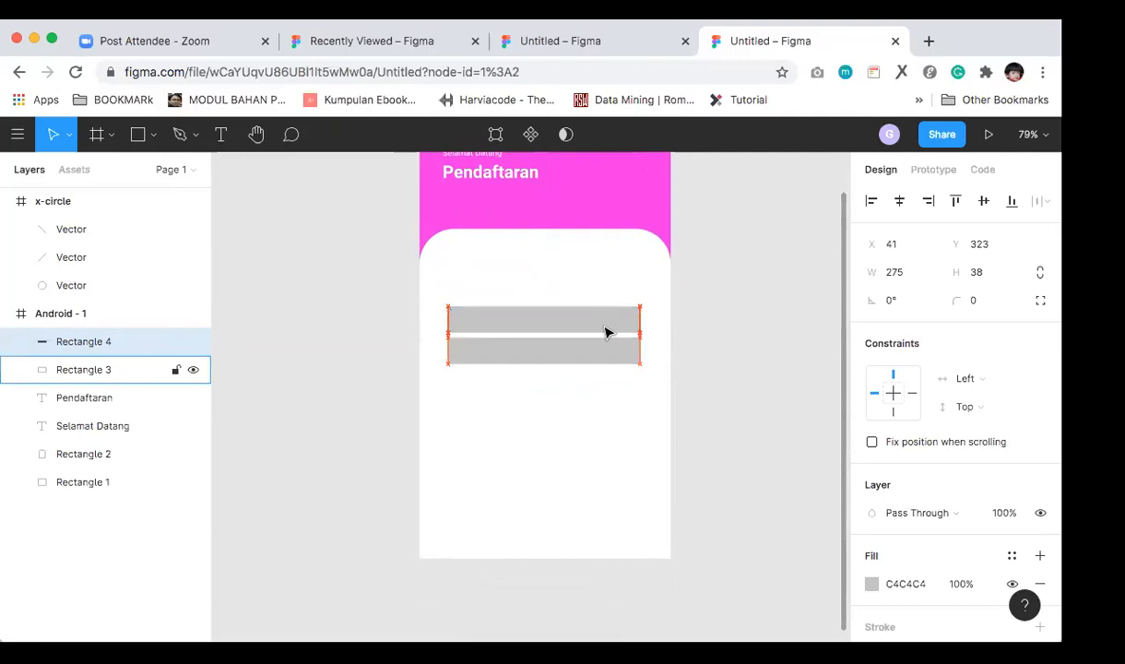
pyautogui.hotkey('shift', 'Down')
pyautogui.hotkey('shift', 'Down')
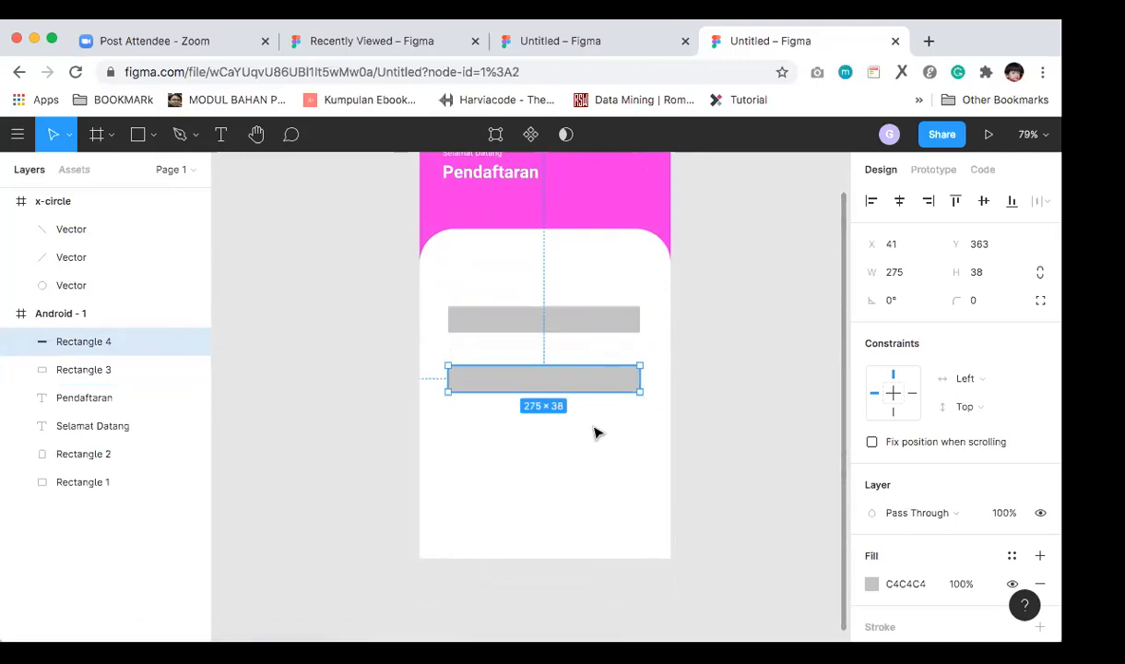
# Step: Duplicate the second gray rectangle and move the copy straight down to Y 443
pyautogui.scroll(-1, 595, 434)
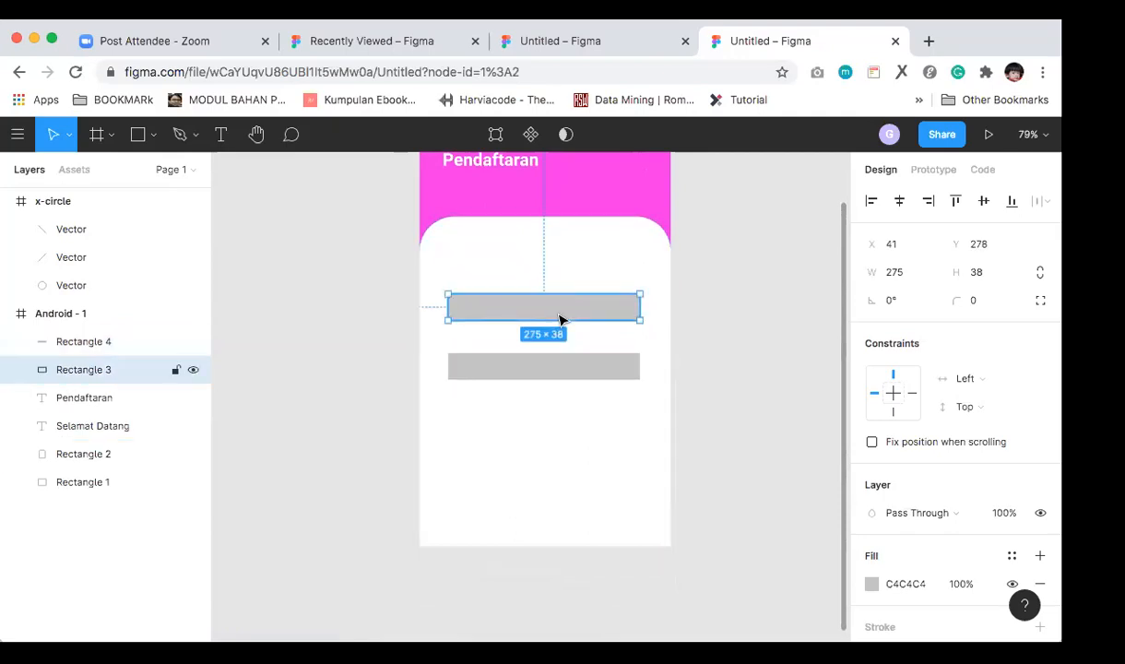
pyautogui.click(557, 371)
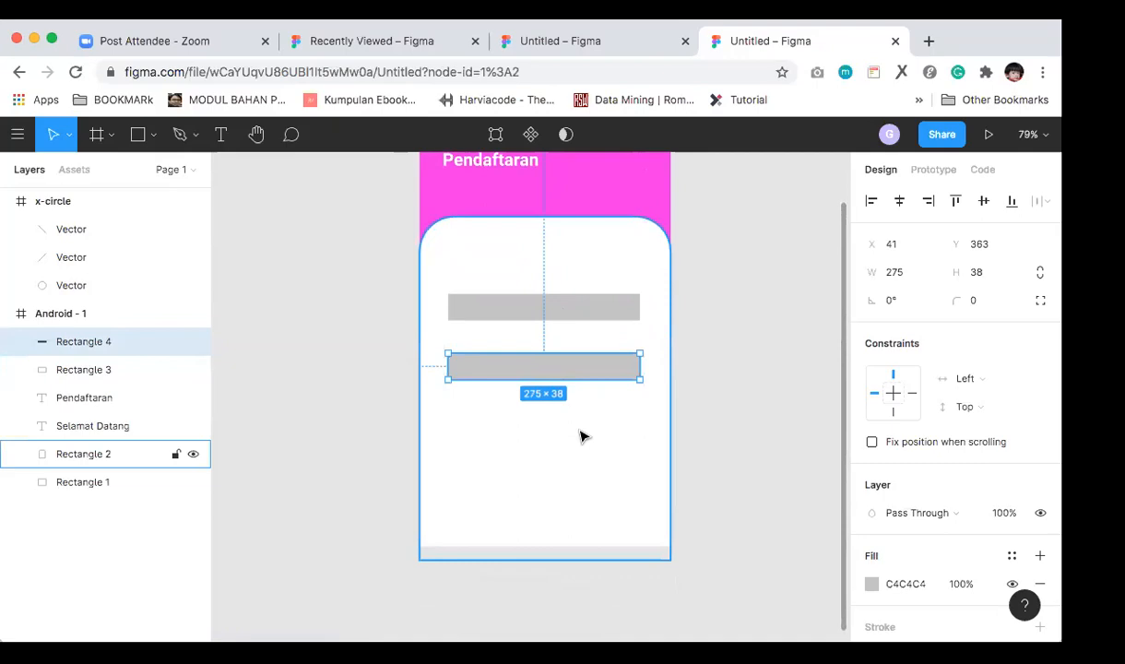
pyautogui.press('super+d')
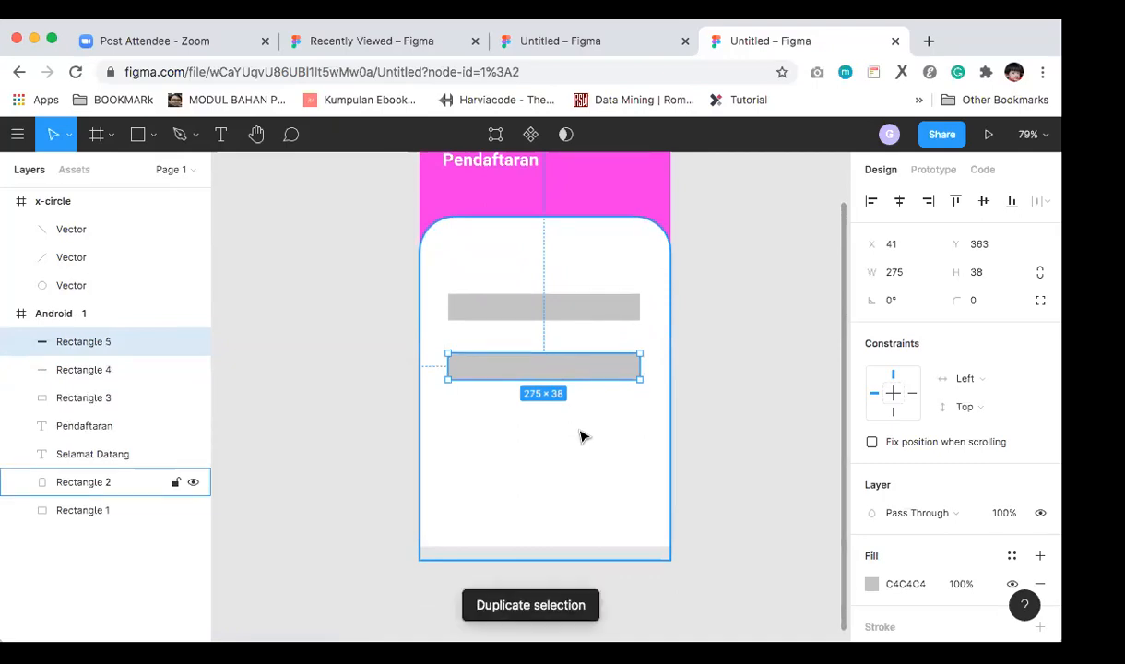
pyautogui.hotkey('shift', 'Down')
pyautogui.hotkey('shift', 'Down')
pyautogui.hotkey('shift', 'Down')
pyautogui.hotkey('shift', 'Down')
pyautogui.hotkey('shift', 'Down')
pyautogui.hotkey('shift', 'Down')
pyautogui.hotkey('shift', 'Down')
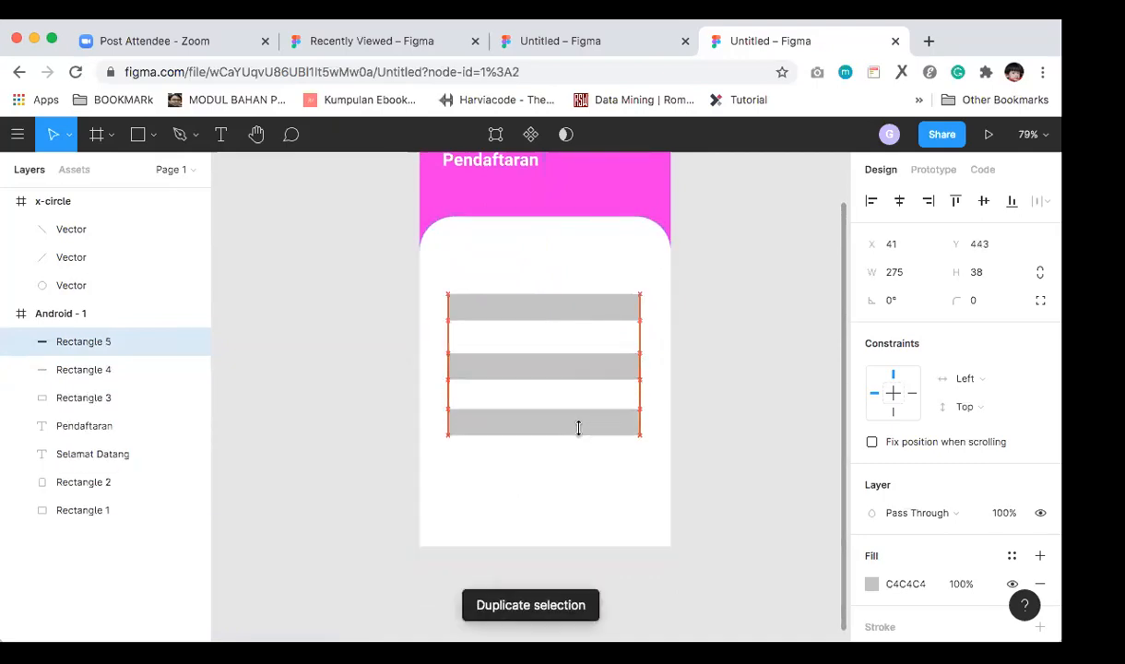
pyautogui.hotkey('shift', 'Up')
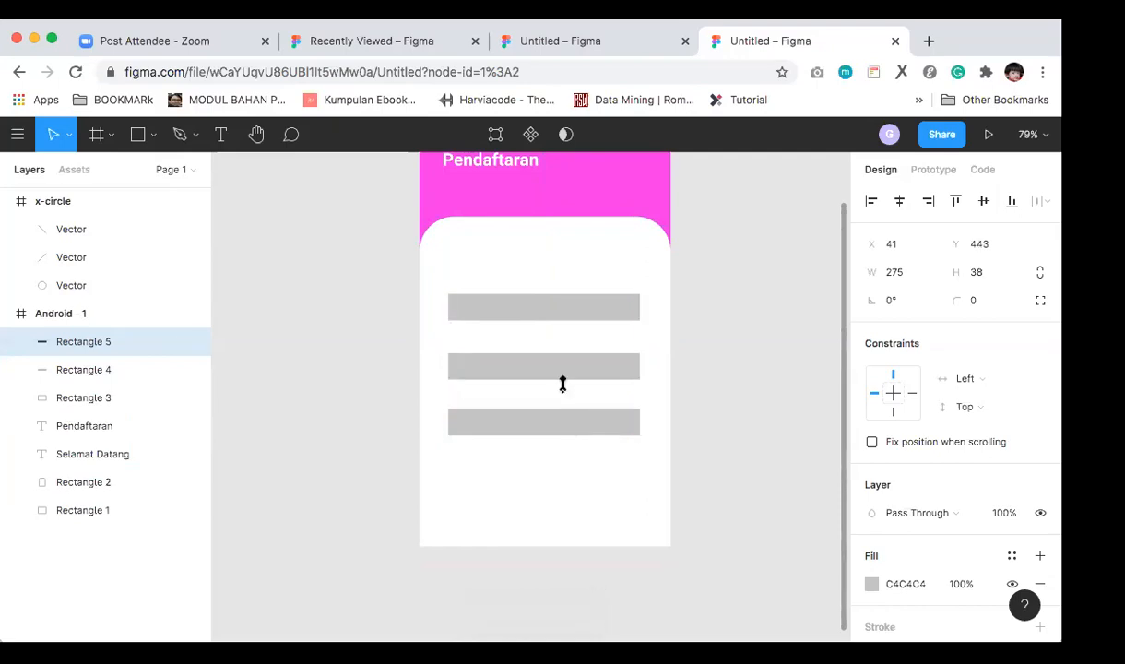
# Step: Measure the vertical gaps between the three gray rectangles
pyautogui.click(563, 309)
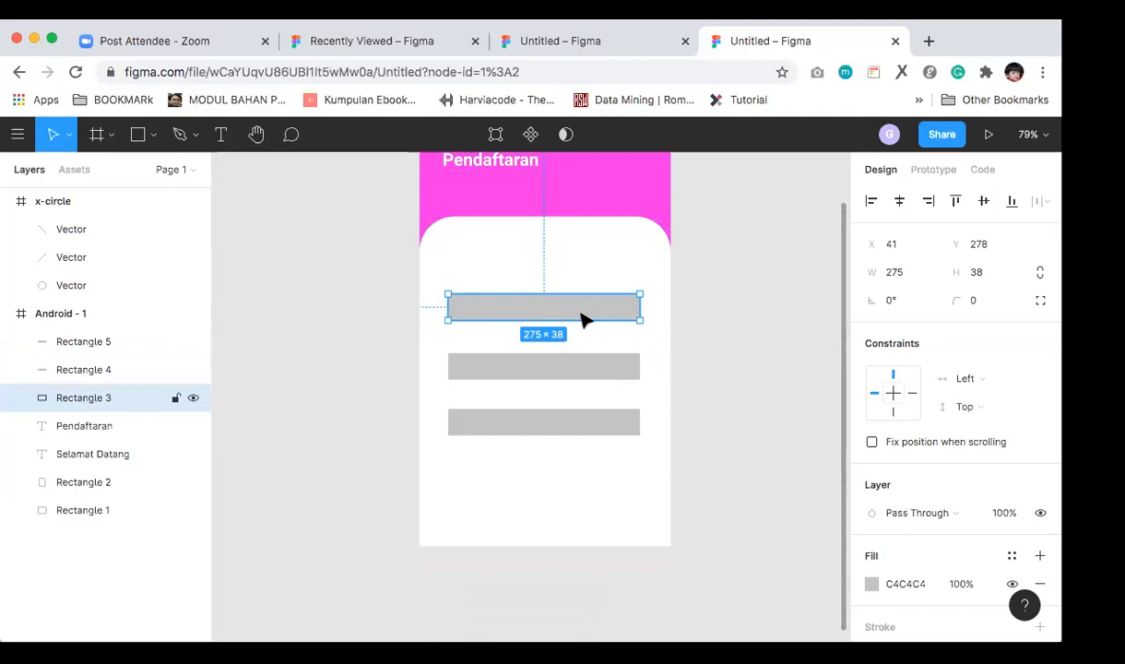
pyautogui.press('alt')
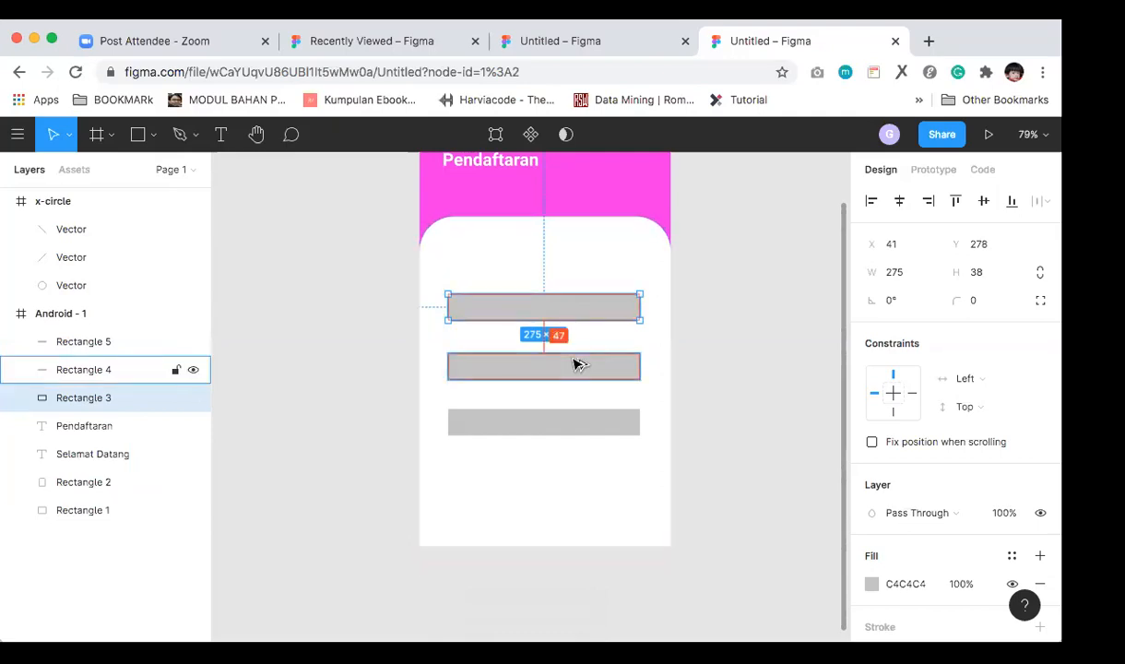
pyautogui.click(573, 364)
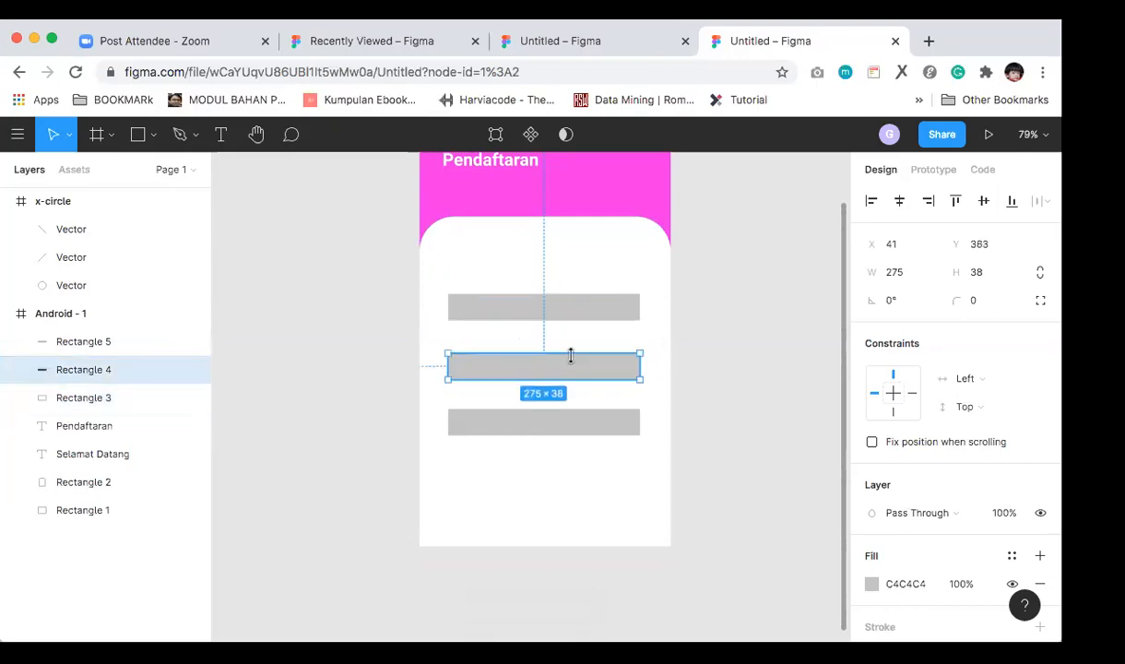
pyautogui.press('alt')
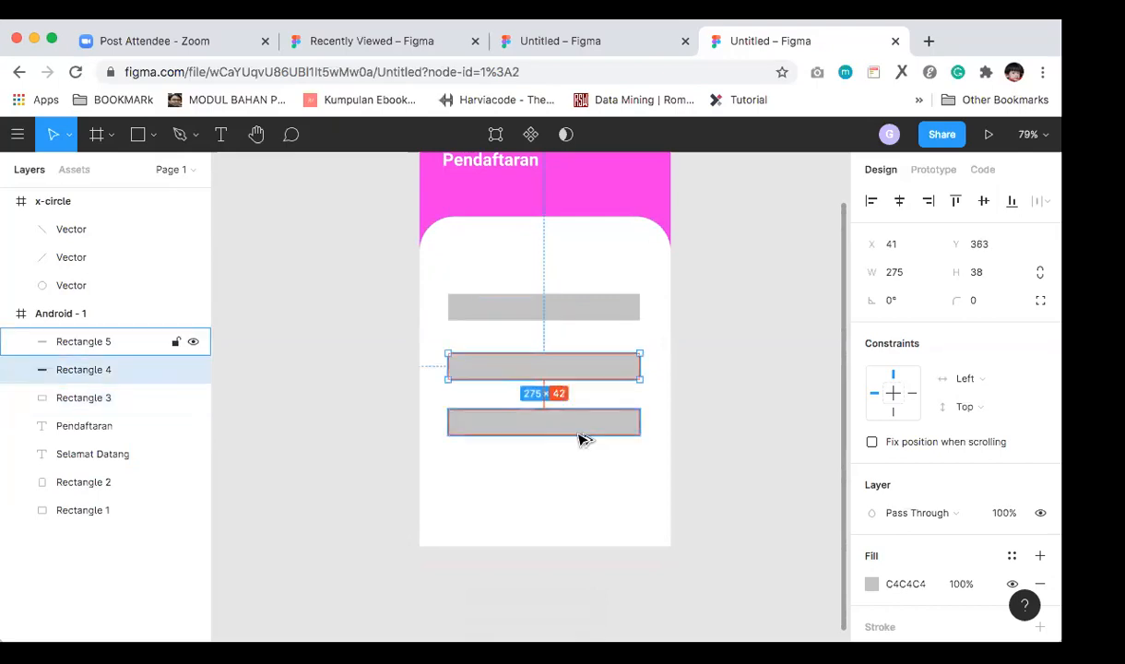
# Step: Nudge the lowest gray rectangle down to Y 448 and compare its spacing with the gap between the upper two
pyautogui.click(575, 434)
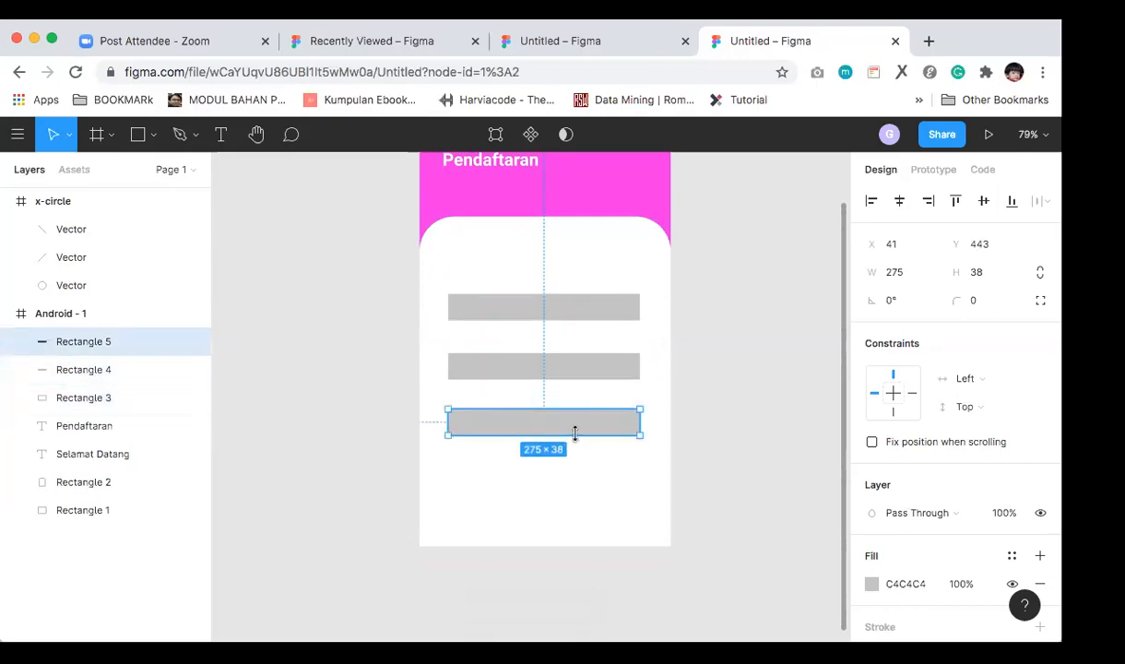
pyautogui.press('Down')
pyautogui.press('Down')
pyautogui.press('Down')
pyautogui.press('Down')
pyautogui.press('Down')
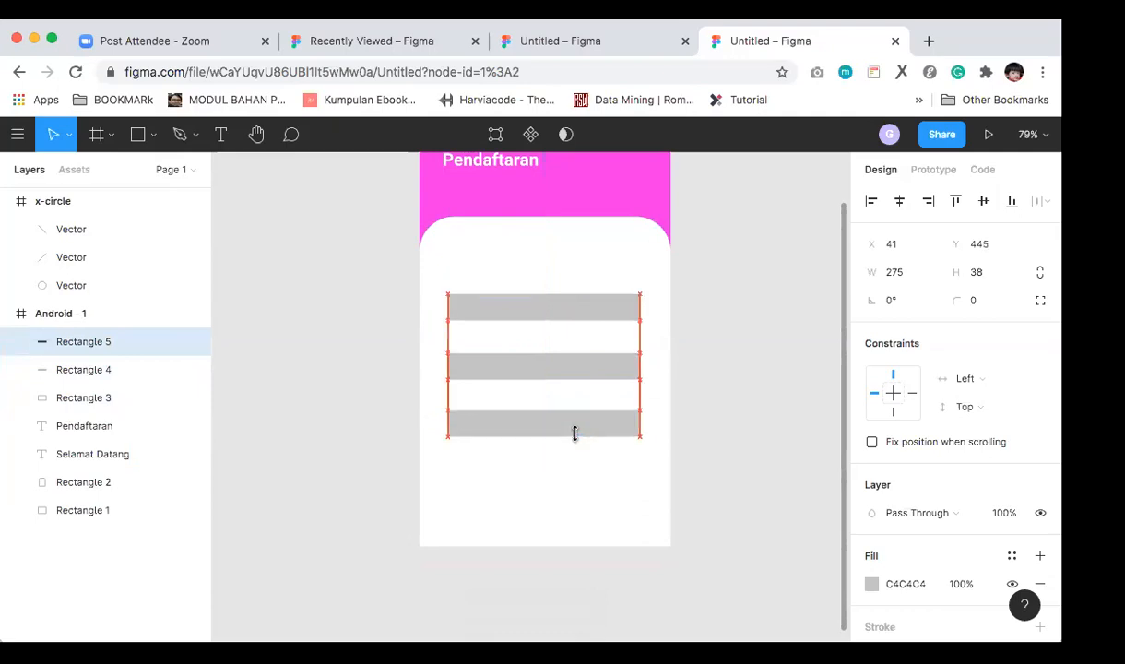
pyautogui.press('alt')
pyautogui.click(565, 368)
pyautogui.press('alt')
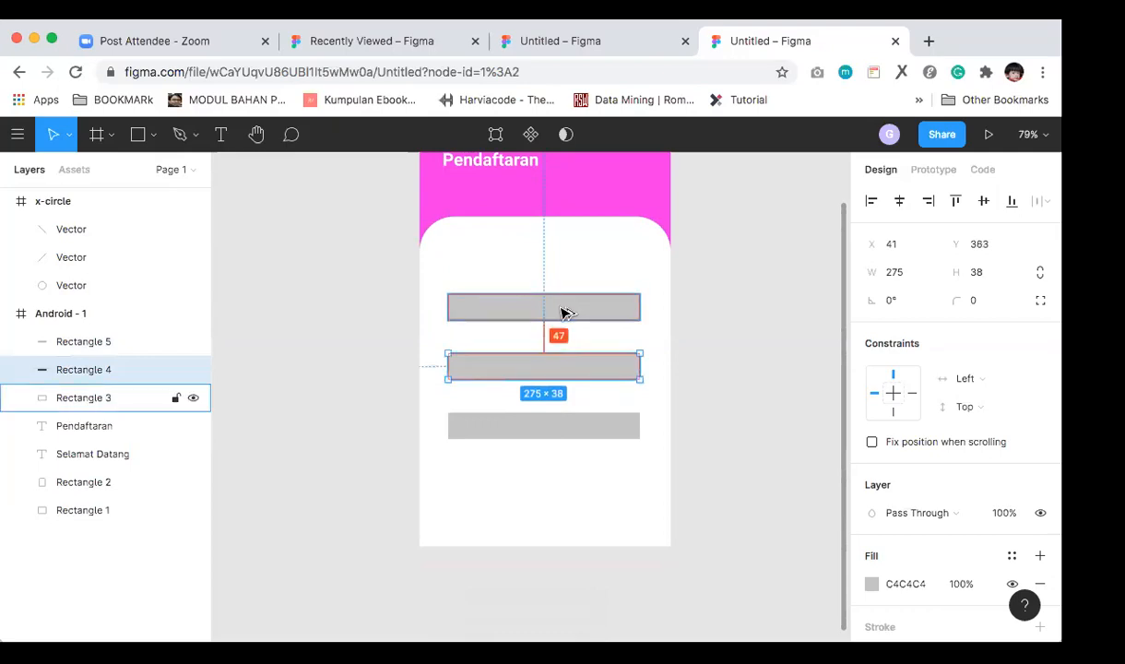
pyautogui.click(721, 413)
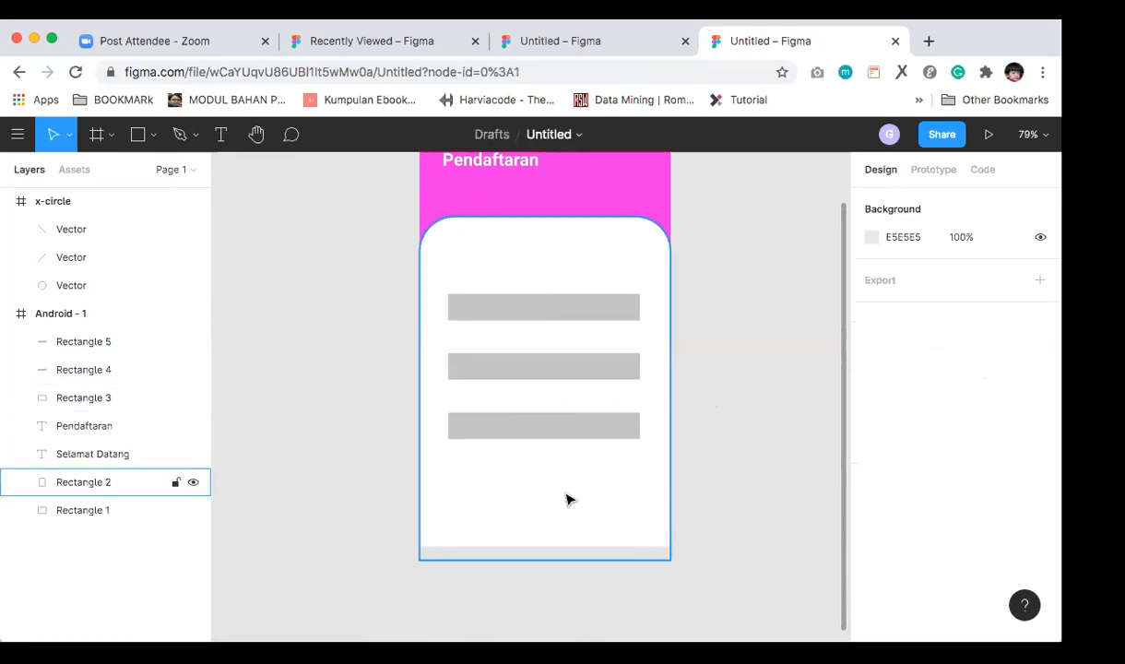
# Step: Delete the two lower gray rectangles and select the remaining one
pyautogui.click(568, 497)
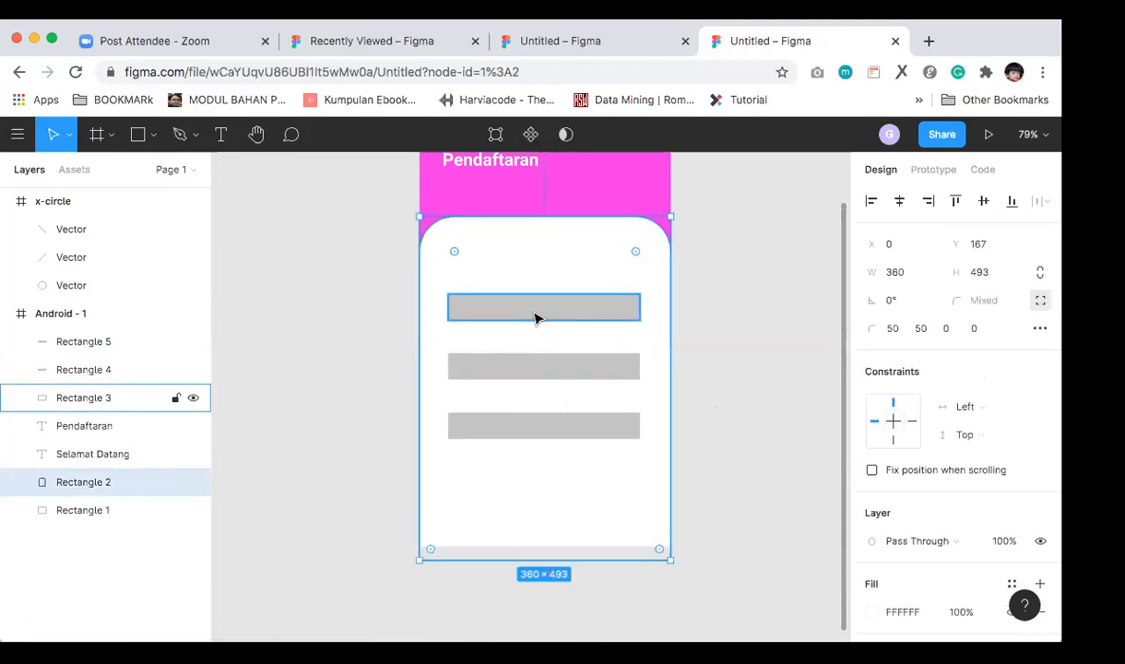
pyautogui.click(537, 318)
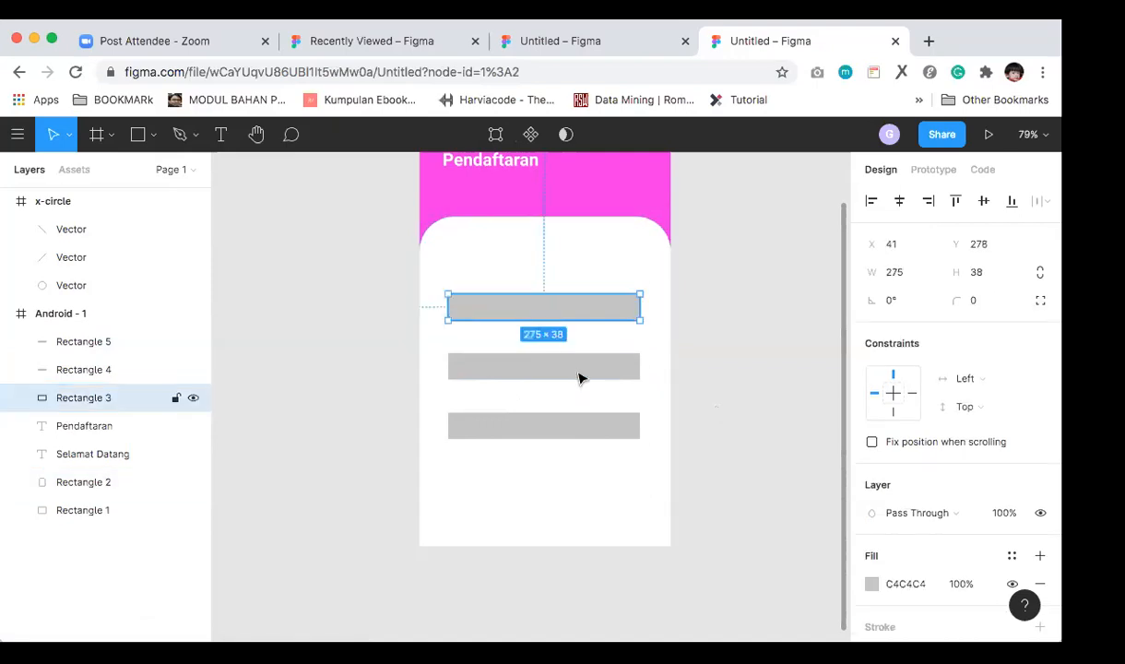
pyautogui.click(579, 376)
pyautogui.click(577, 422)
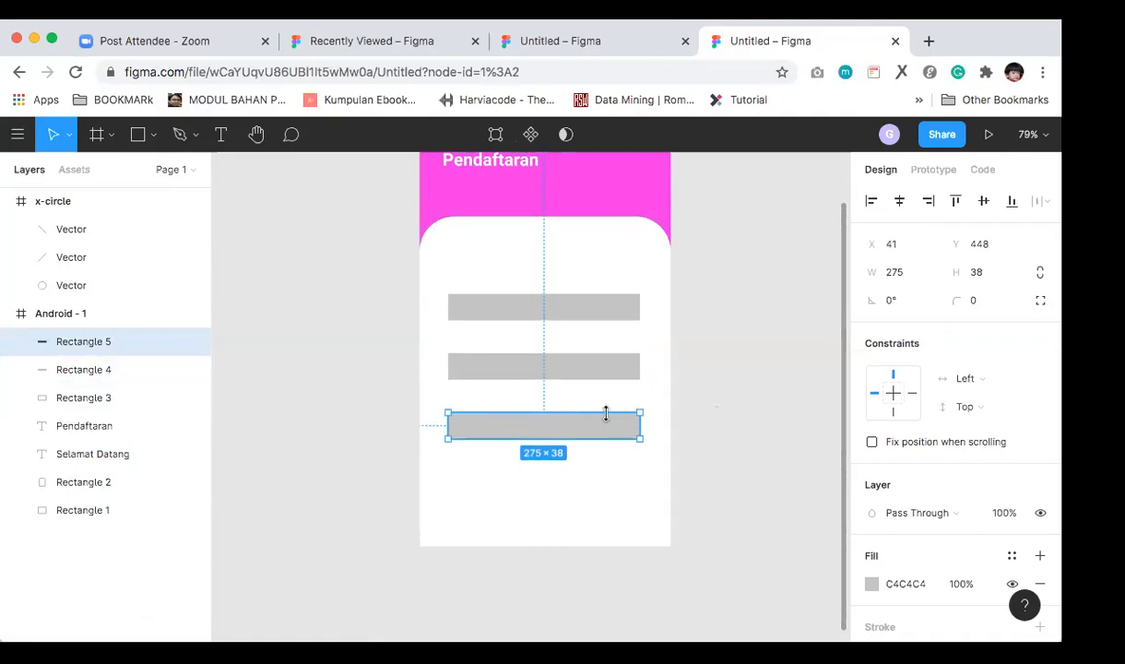
pyautogui.keyDown('shift'); pyautogui.click(596, 380); pyautogui.keyUp('shift')
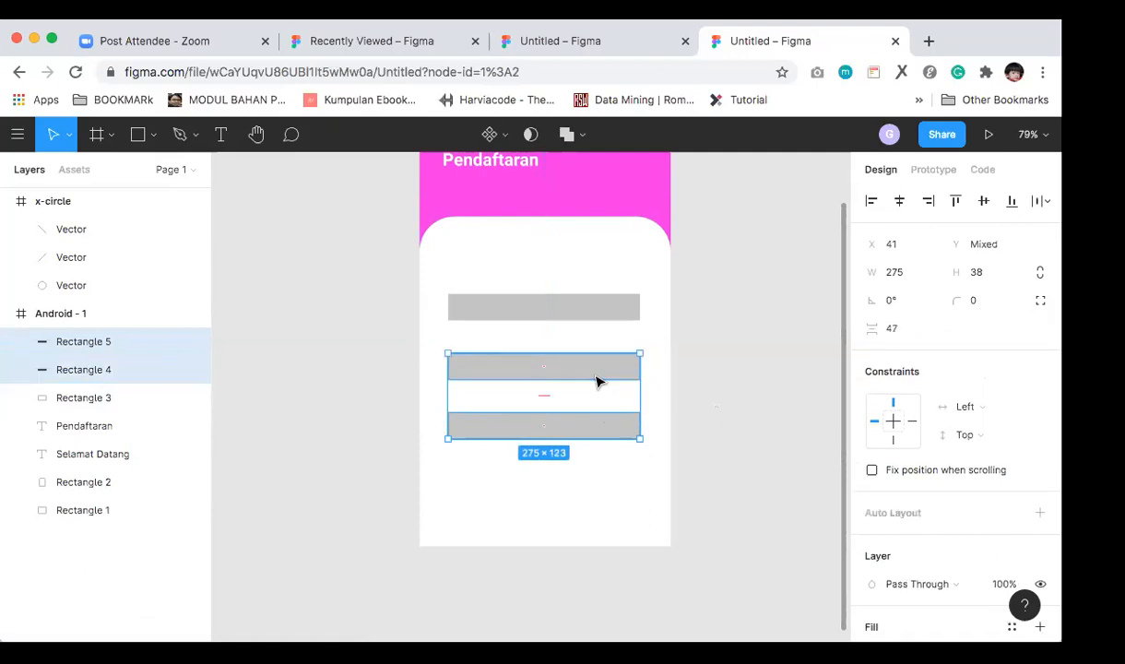
pyautogui.press('Delete')
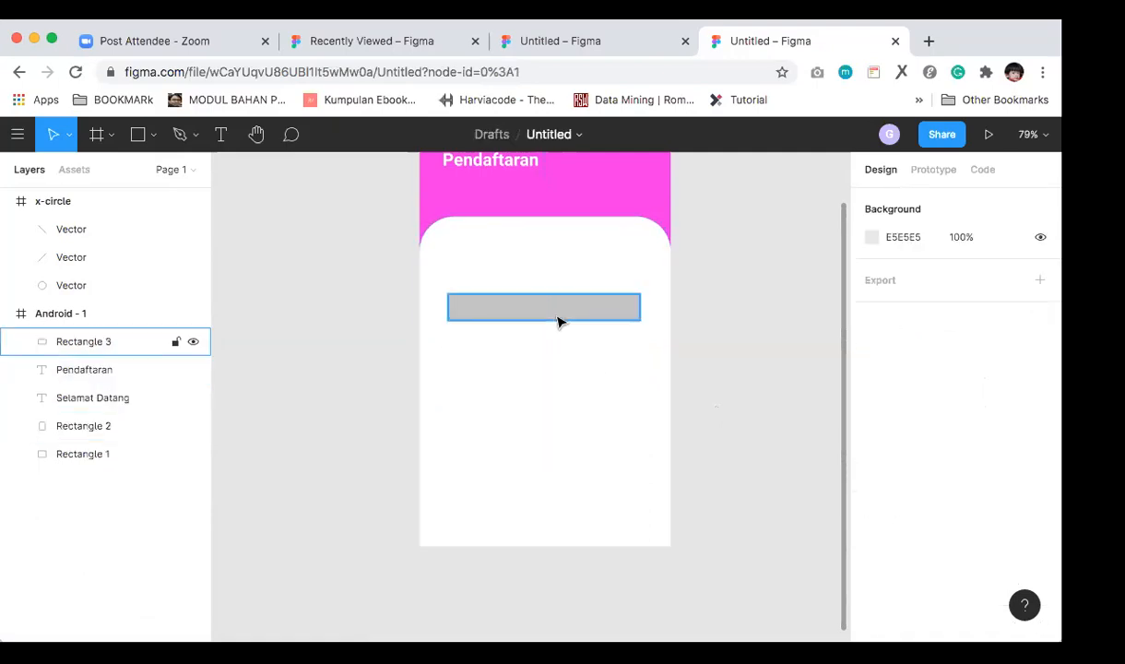
pyautogui.click(553, 315)
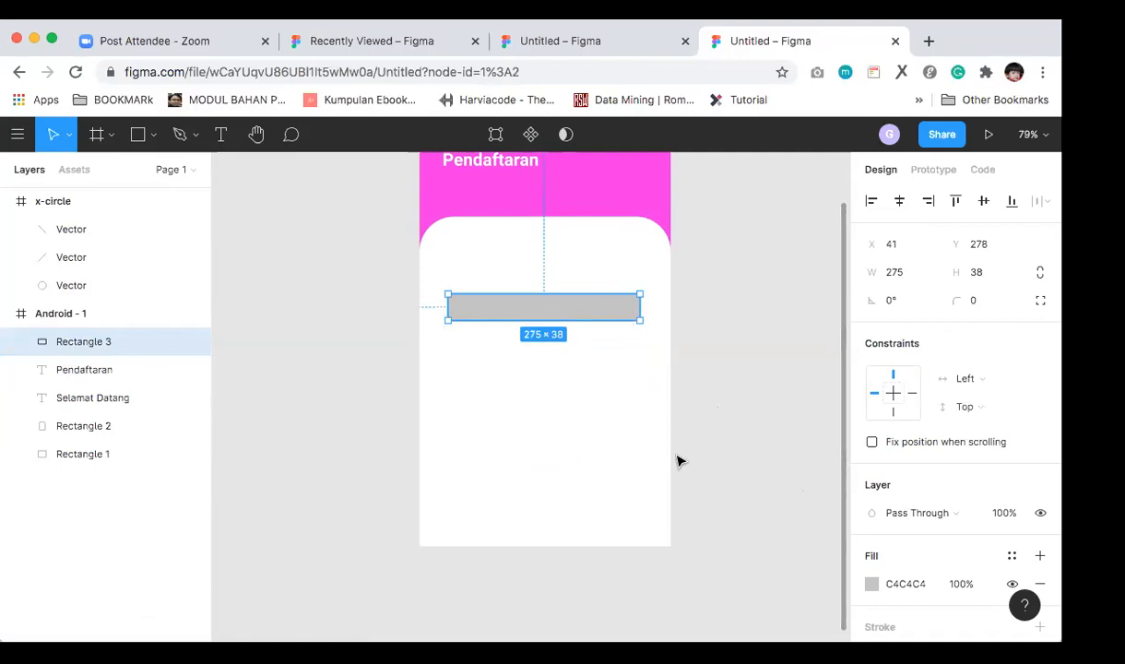
# Step: Add a black 1 px inside stroke to the gray rectangle and remove its gray fill
pyautogui.scroll(-1, 679, 461)
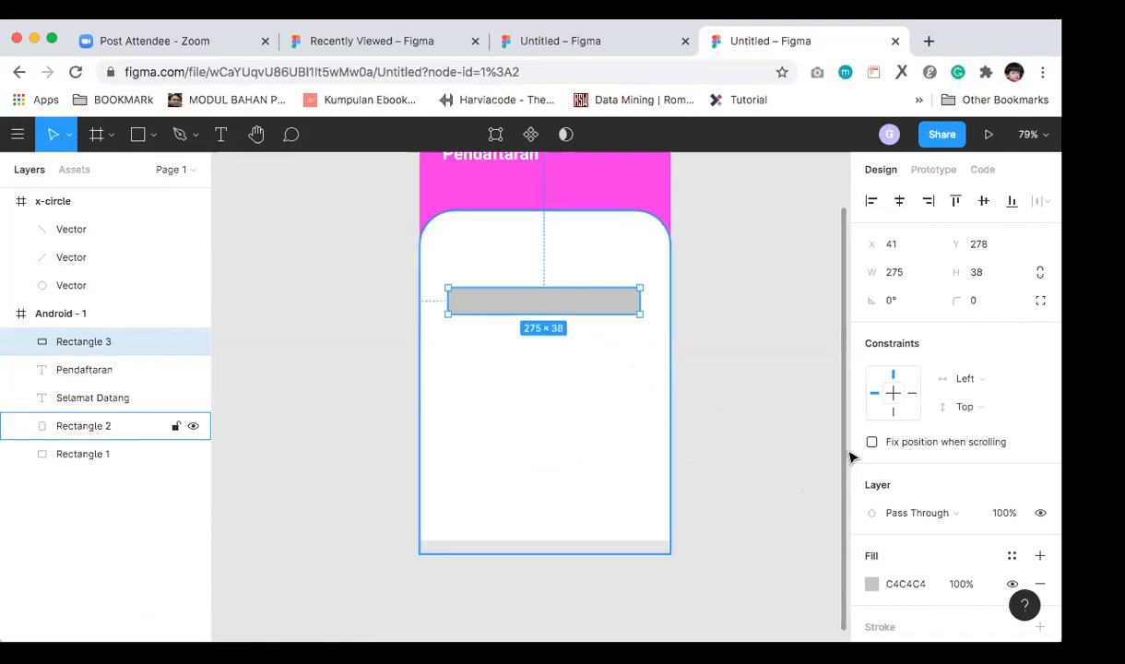
pyautogui.scroll(-2, 878, 572)
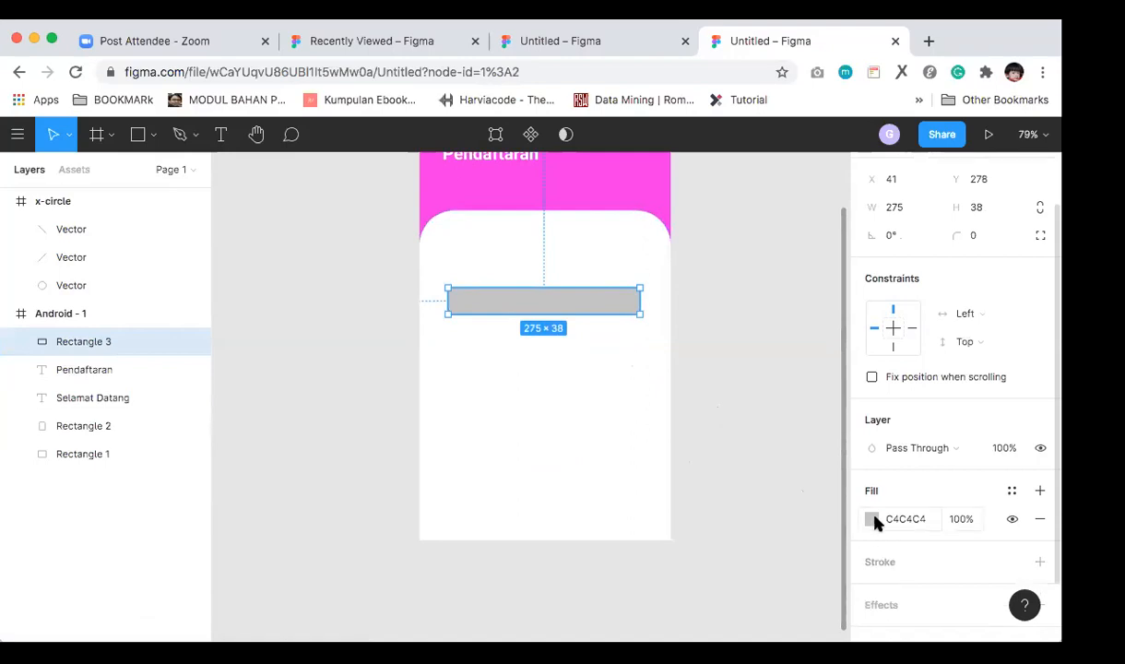
pyautogui.scroll(-2, 877, 523)
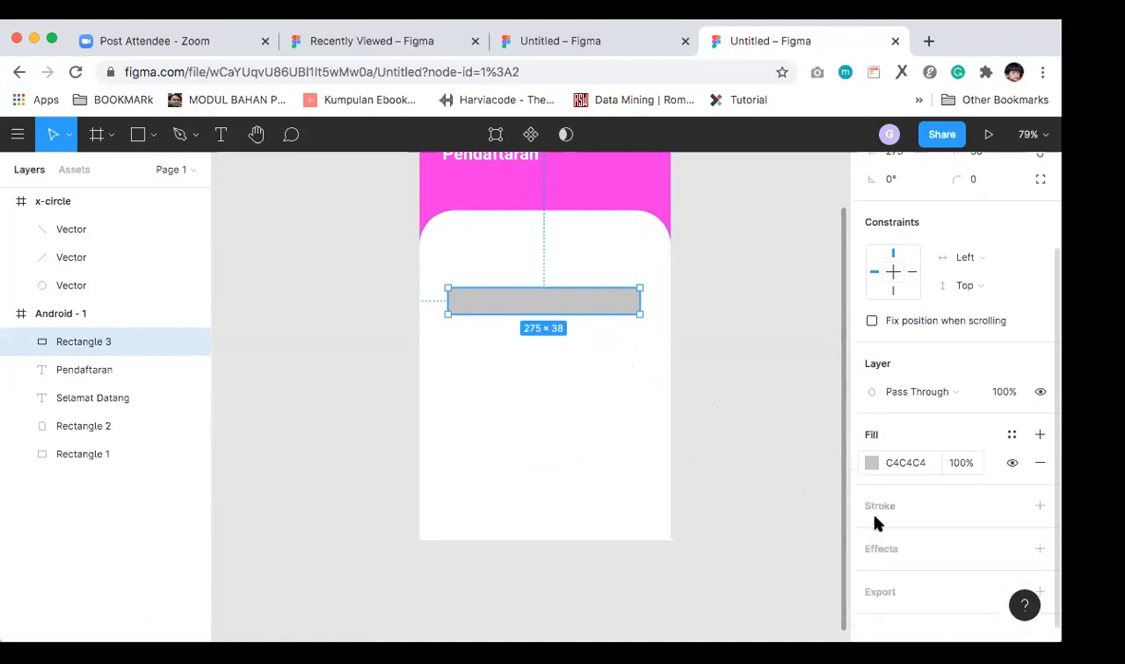
pyautogui.click(1041, 492)
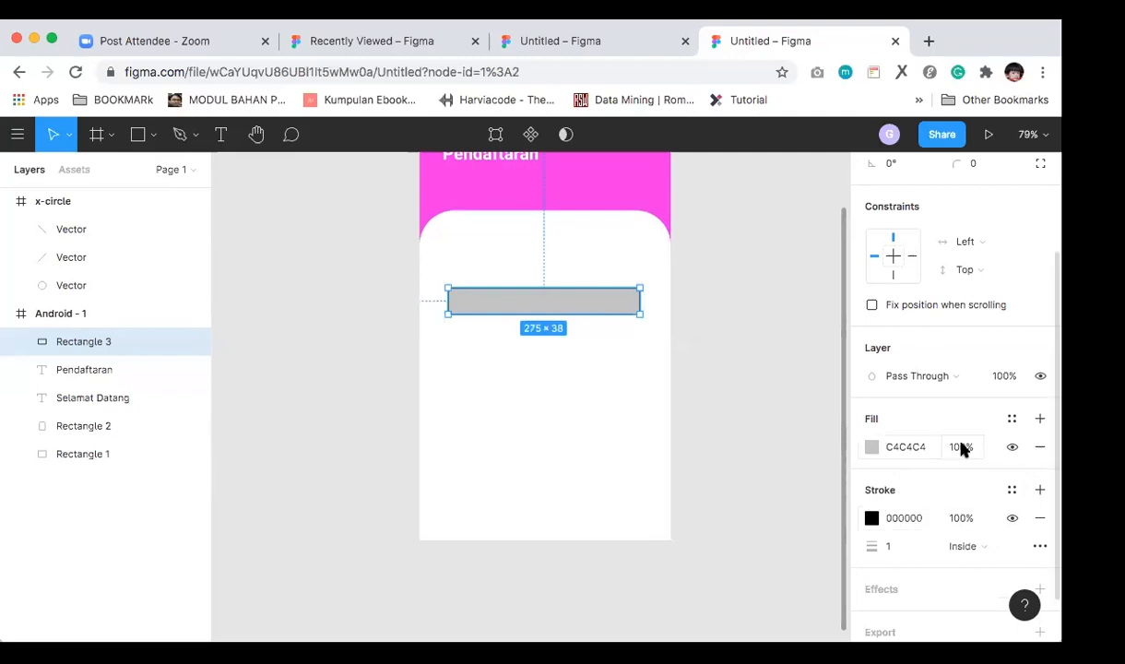
pyautogui.click(1038, 451)
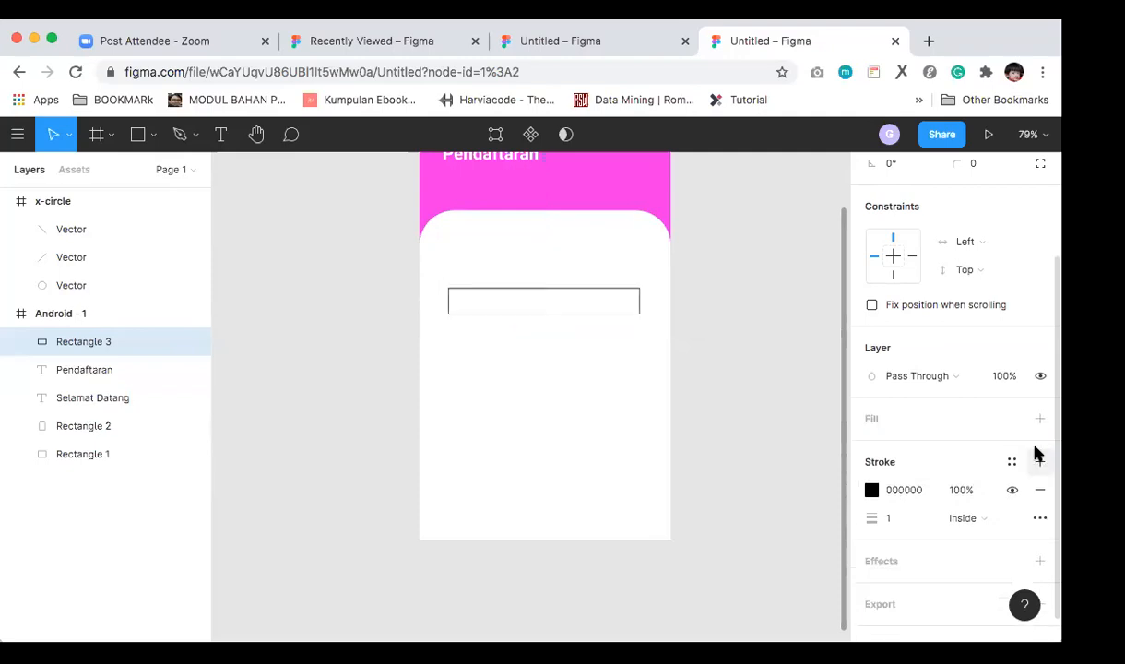
pyautogui.click(573, 320)
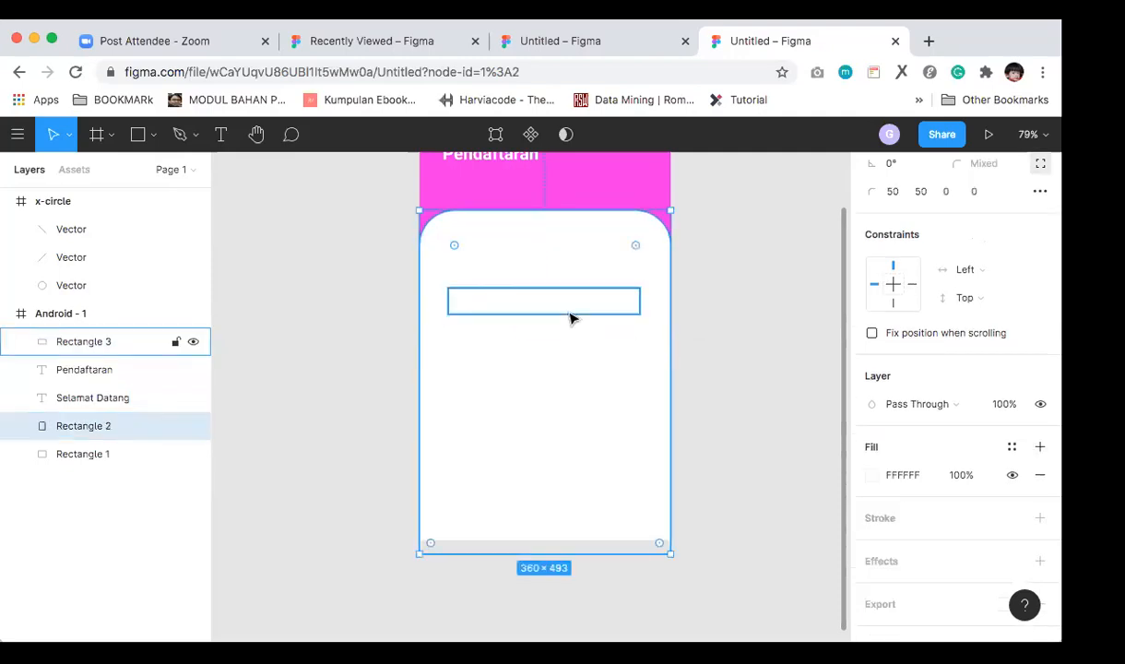
pyautogui.click(579, 312)
pyautogui.click(721, 386)
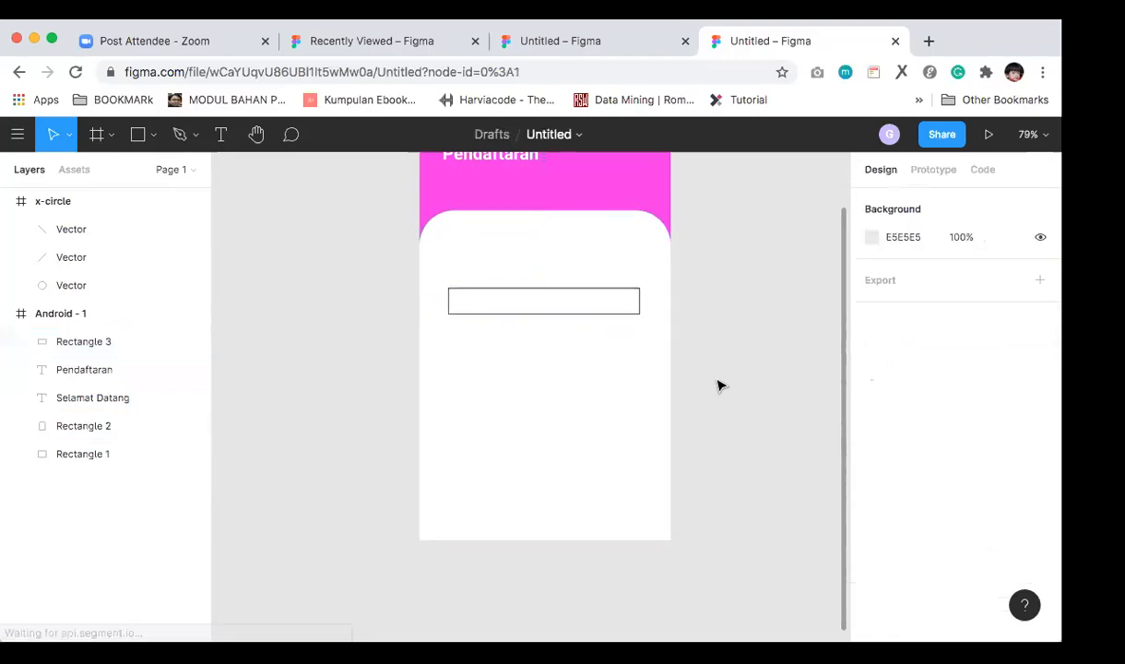
# Step: Add the text "Masukan E-mail" inside the outlined input-field rectangle
pyautogui.click(587, 314)
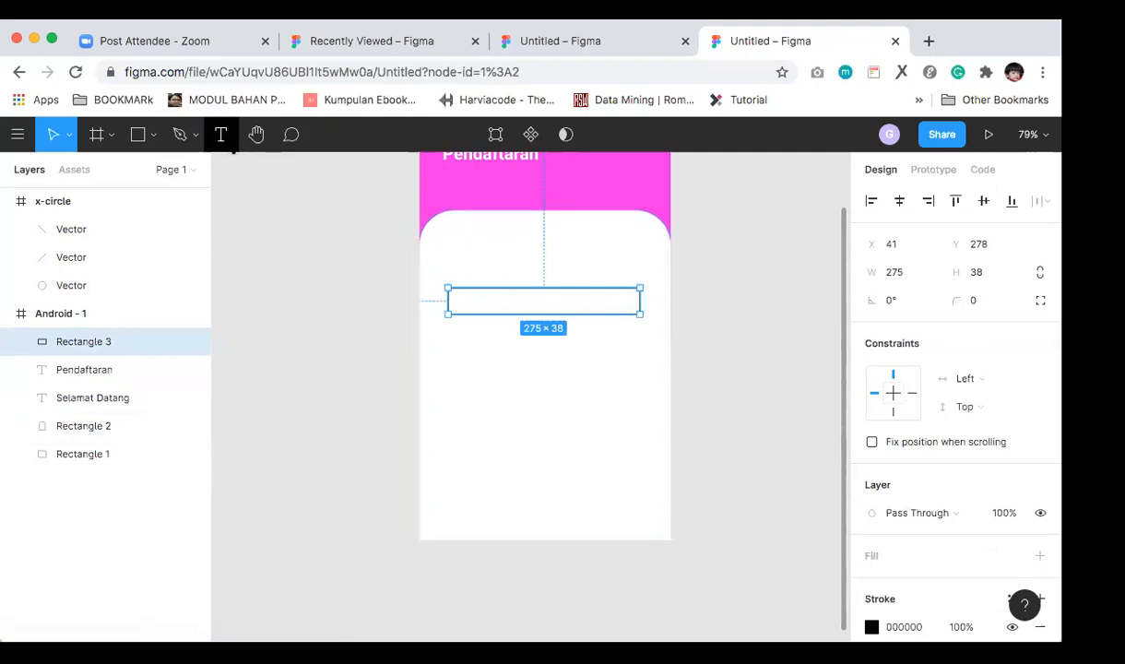
pyautogui.click(221, 137)
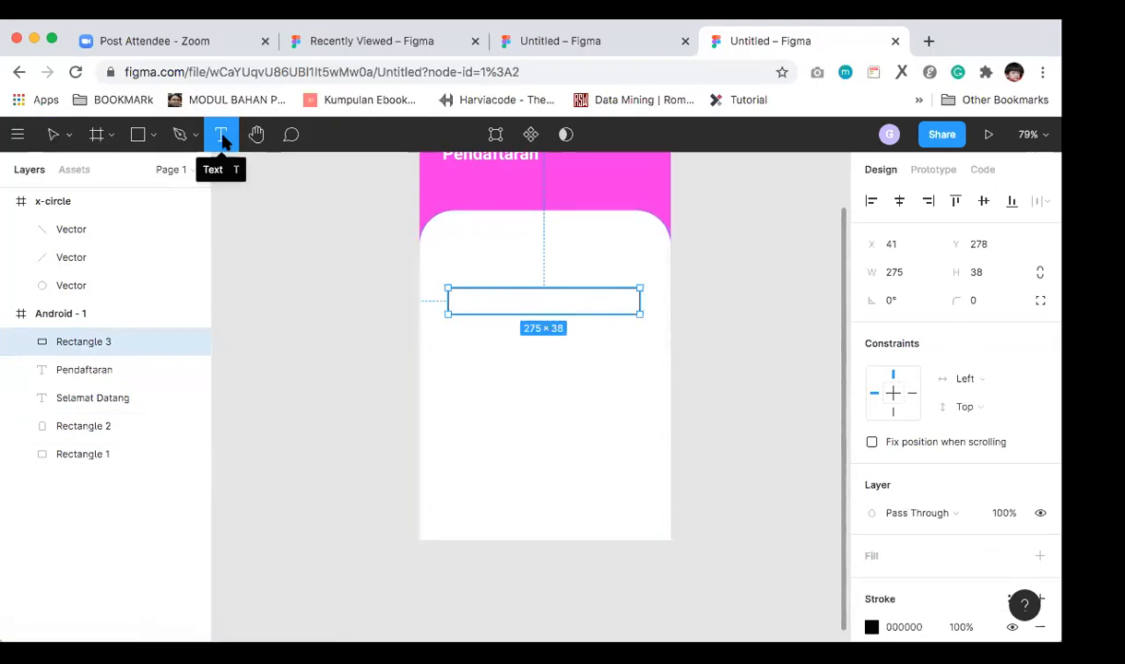
pyautogui.click(478, 300)
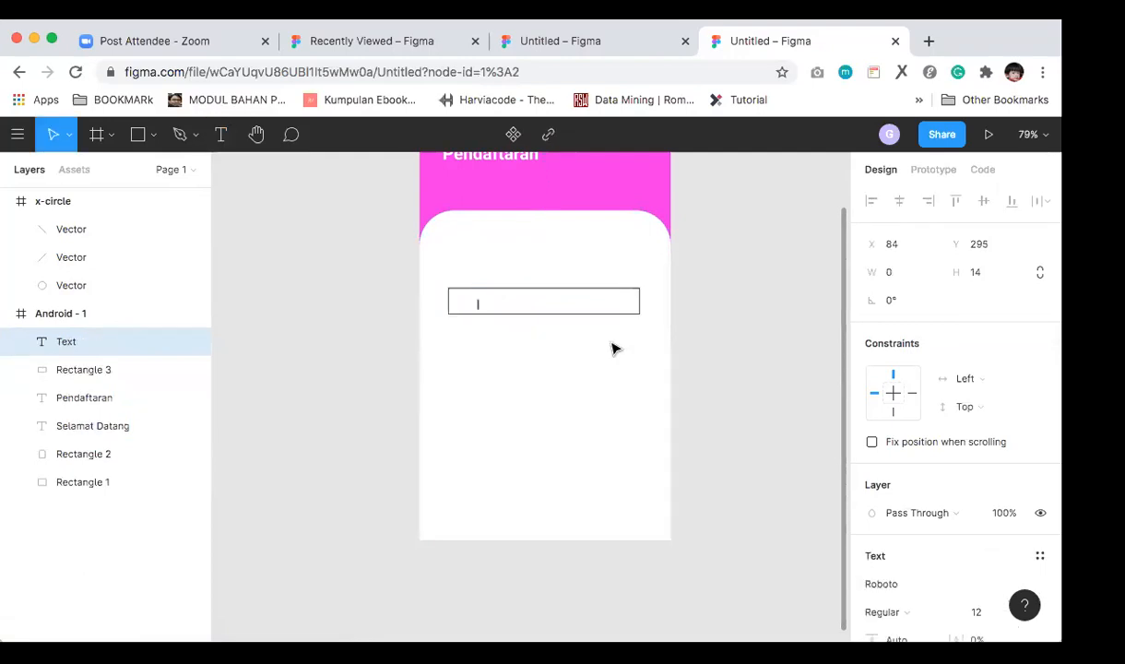
pyautogui.write('Masukan')
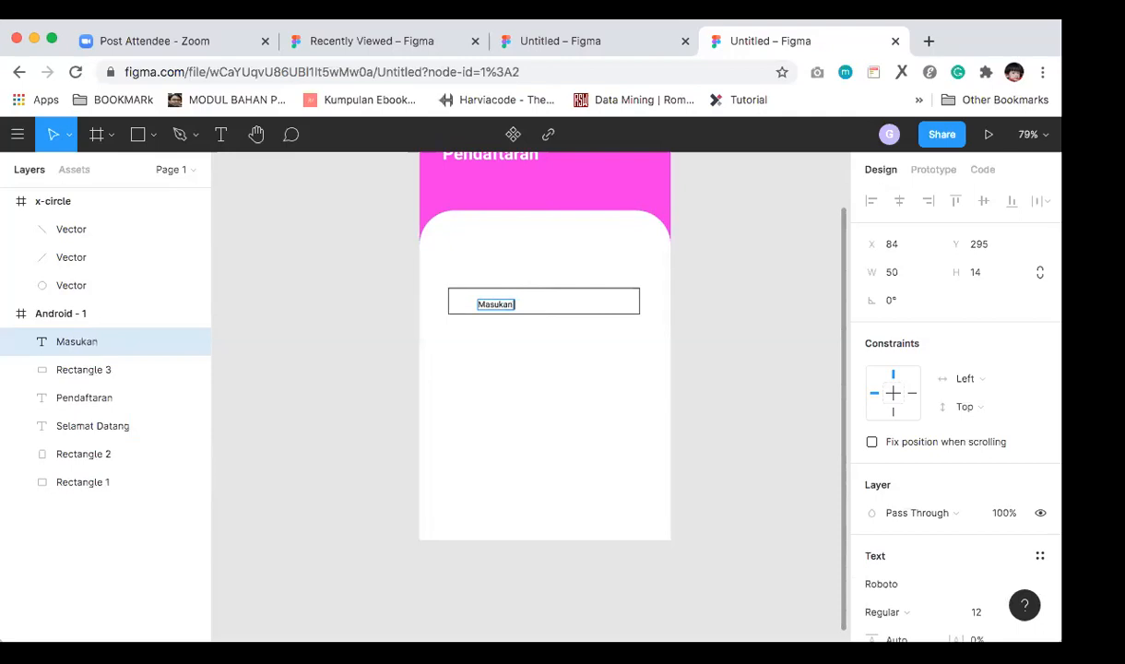
pyautogui.write(' E-mail')
pyautogui.press('Escape')
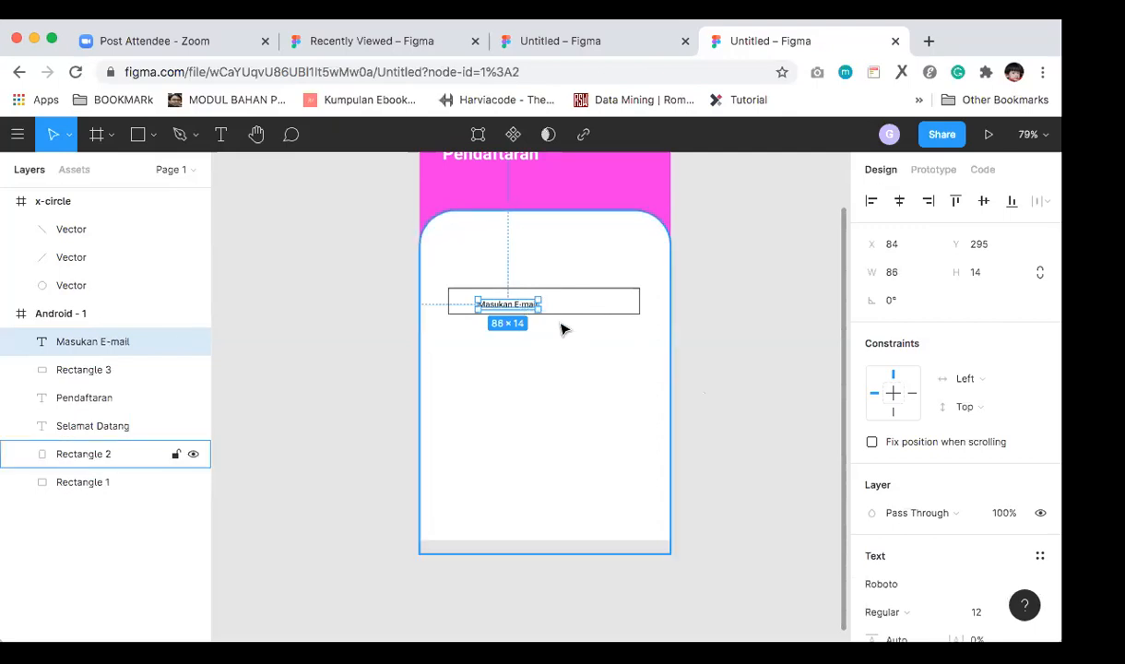
# Step: Align the vertical centers of the "Masukan E-mail" text and the outlined rectangle
pyautogui.scroll(3, 558, 325)
pyautogui.scroll(2, 554, 325)
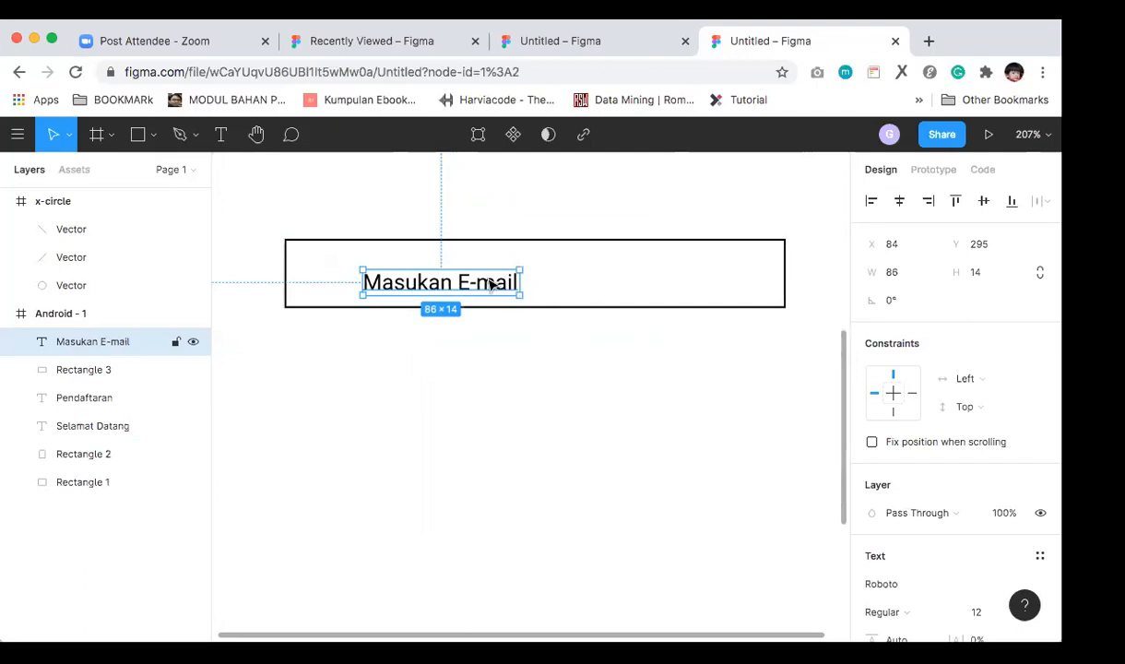
pyautogui.keyDown('shift'); pyautogui.click(544, 309); pyautogui.keyUp('shift')
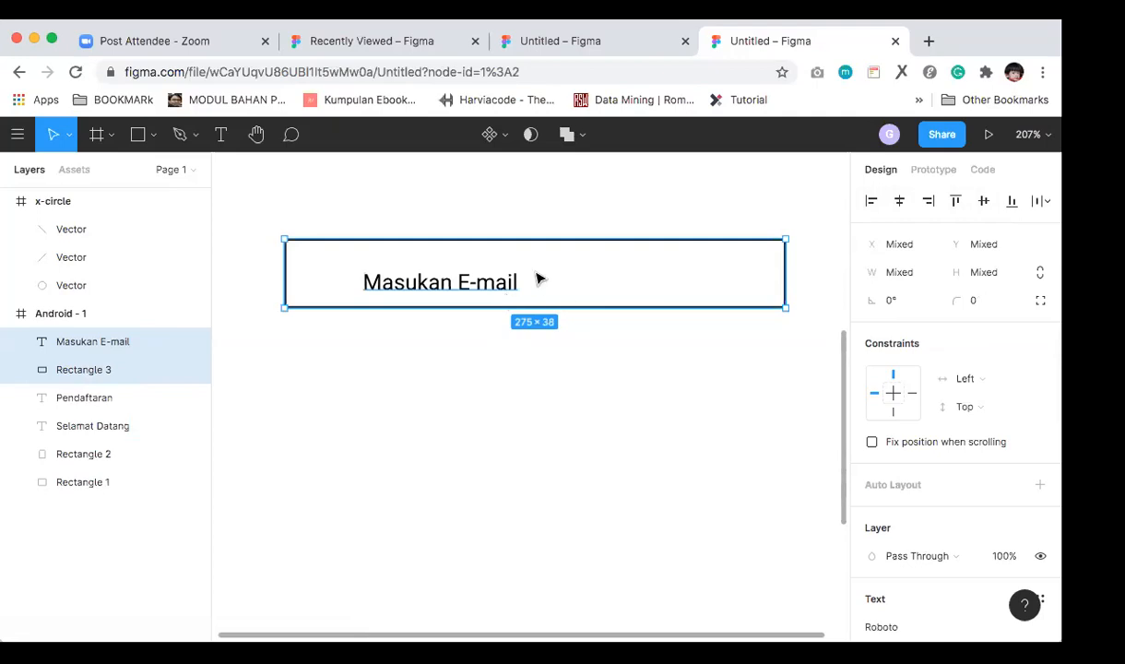
pyautogui.click(984, 203)
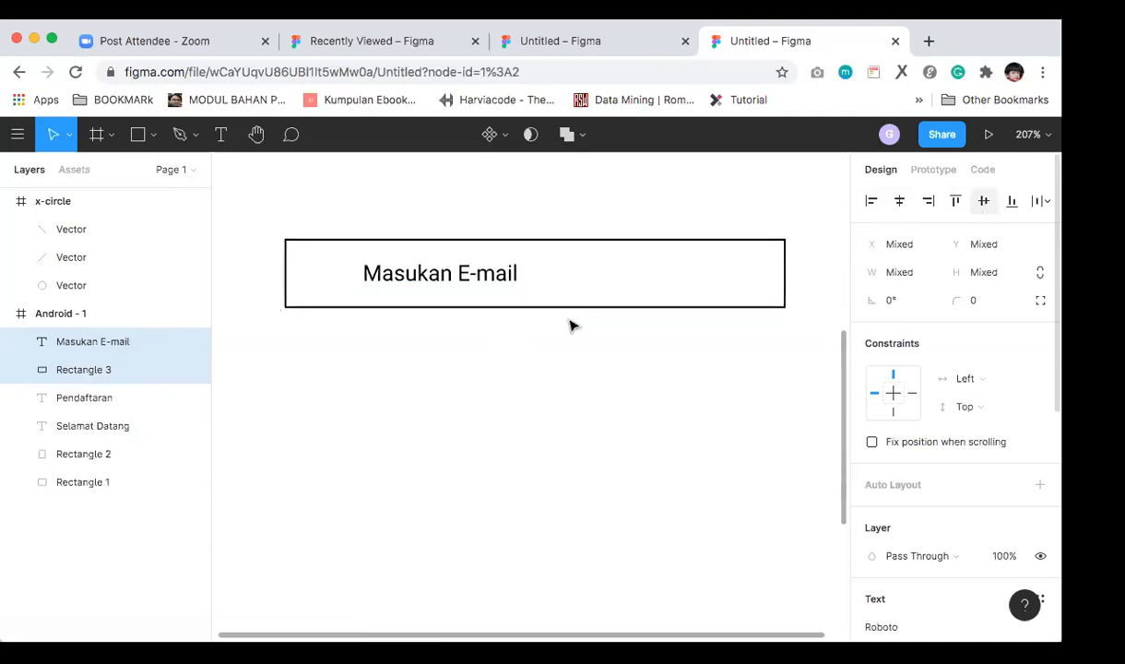
# Step: Nudge the "Masukan E-mail" text left to X 62, nearer the rectangle's left edge
pyautogui.click(480, 281)
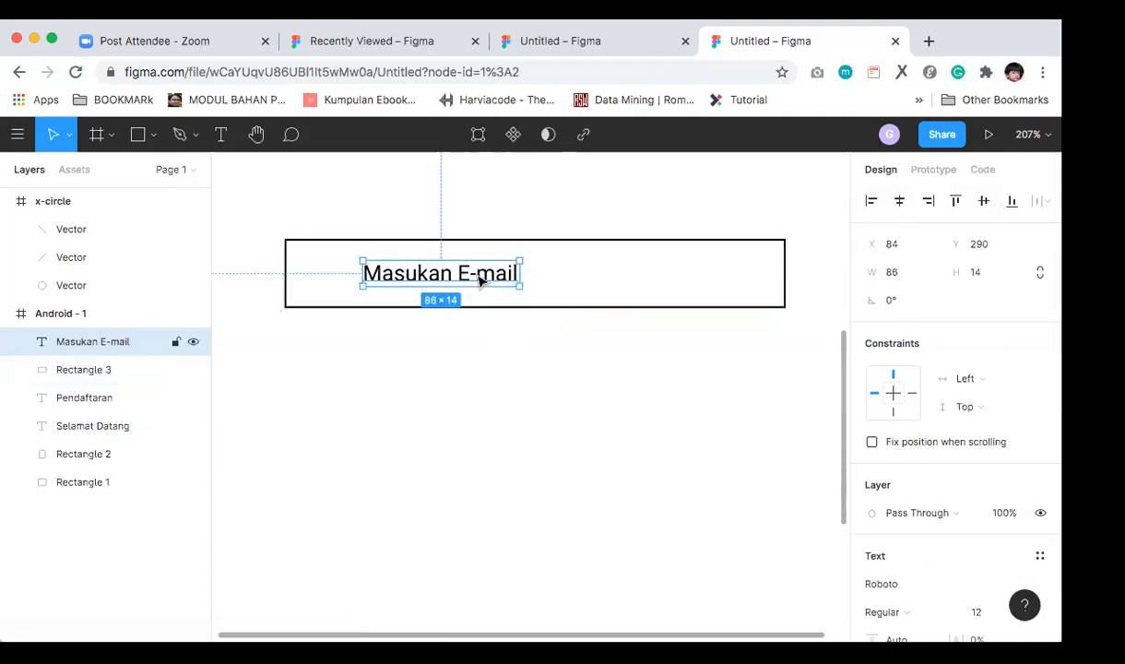
pyautogui.hotkey('shift', 'Left')
pyautogui.hotkey('shift', 'Left')
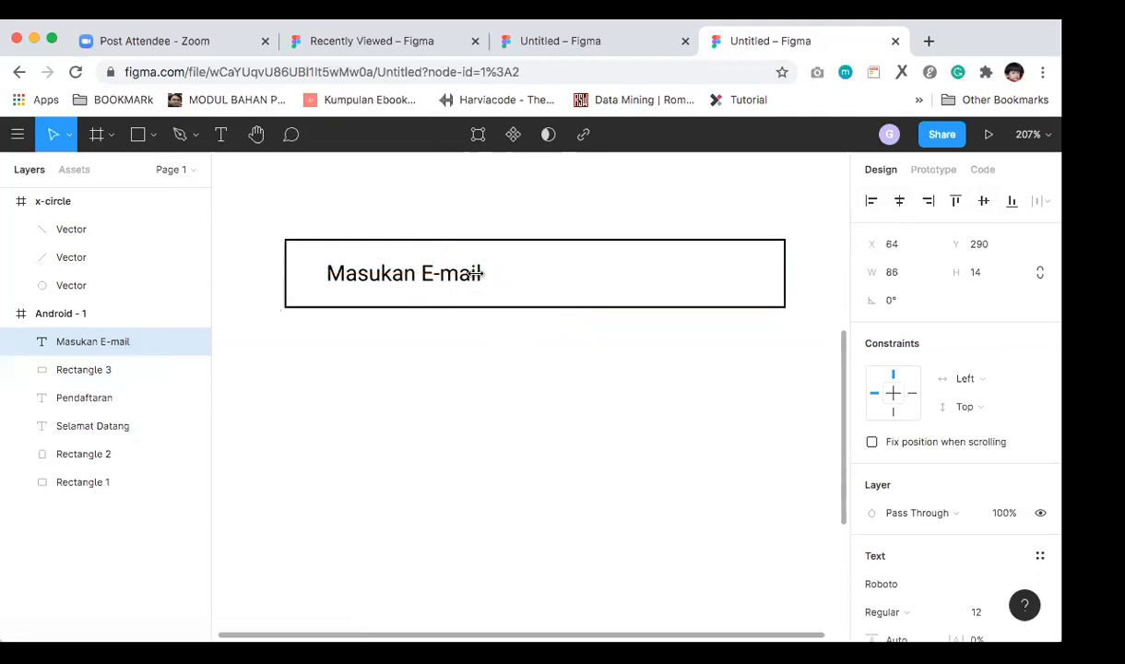
pyautogui.press('Left')
pyautogui.press('Left')
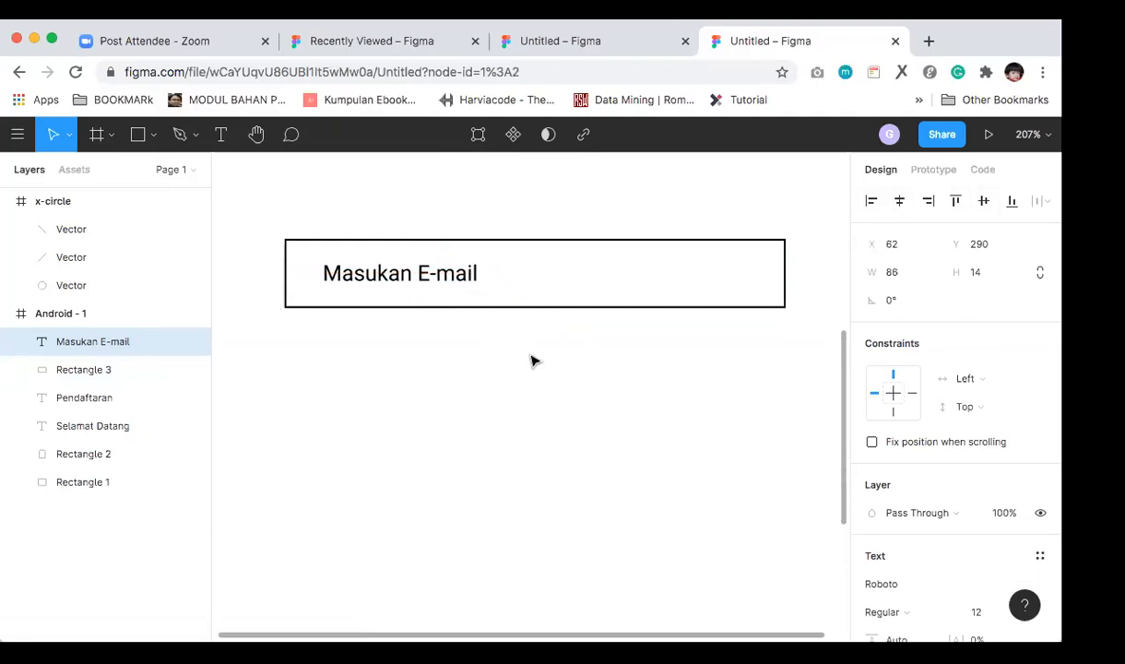
# Step: Set the fill opacity of the "Masukan E-mail" text to 20% so it looks like placeholder text
pyautogui.scroll(-3, 532, 360)
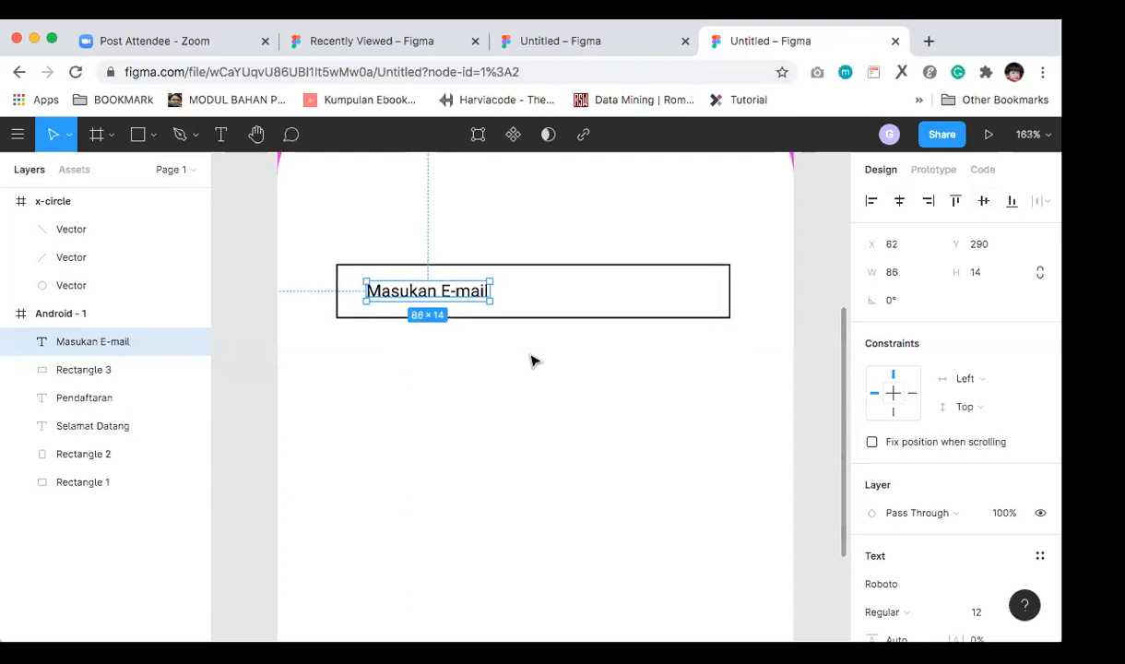
pyautogui.scroll(-5, 469, 348)
pyautogui.scroll(4, 469, 349)
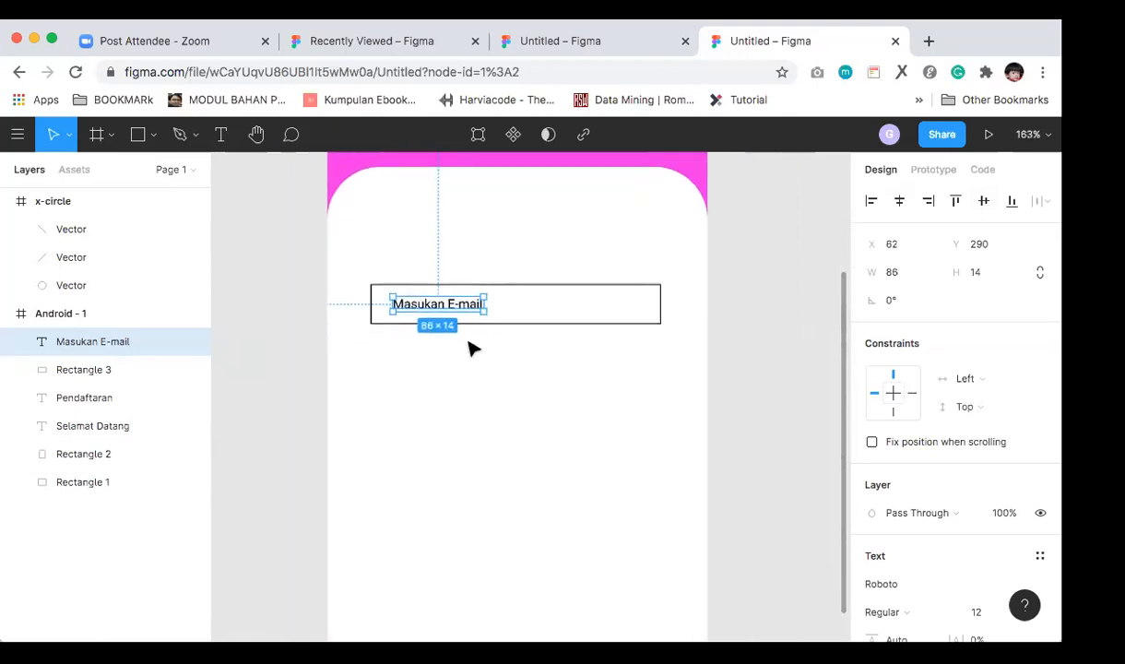
pyautogui.scroll(2, 469, 349)
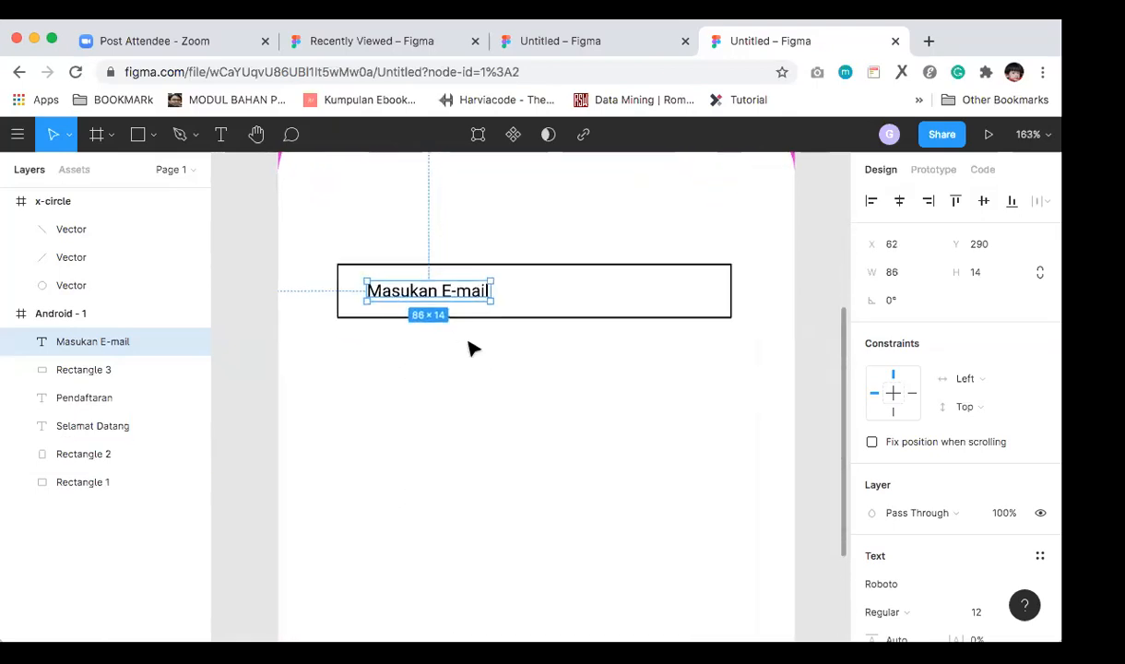
pyautogui.click(522, 336)
pyautogui.click(485, 297)
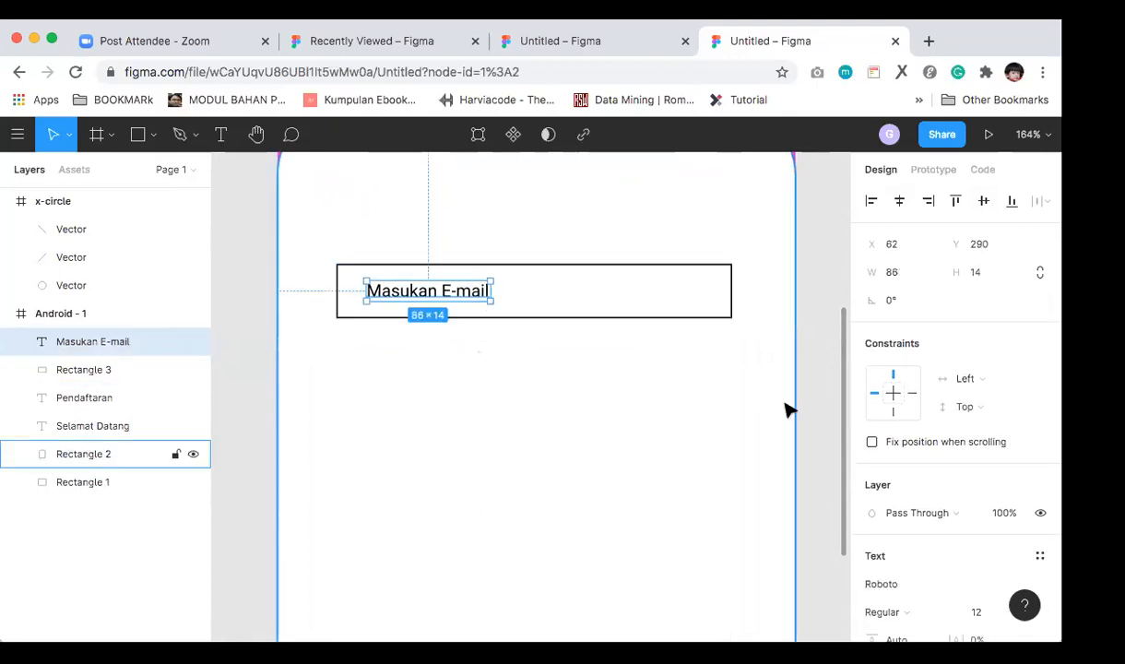
pyautogui.scroll(-5, 917, 479)
pyautogui.scroll(-2, 917, 480)
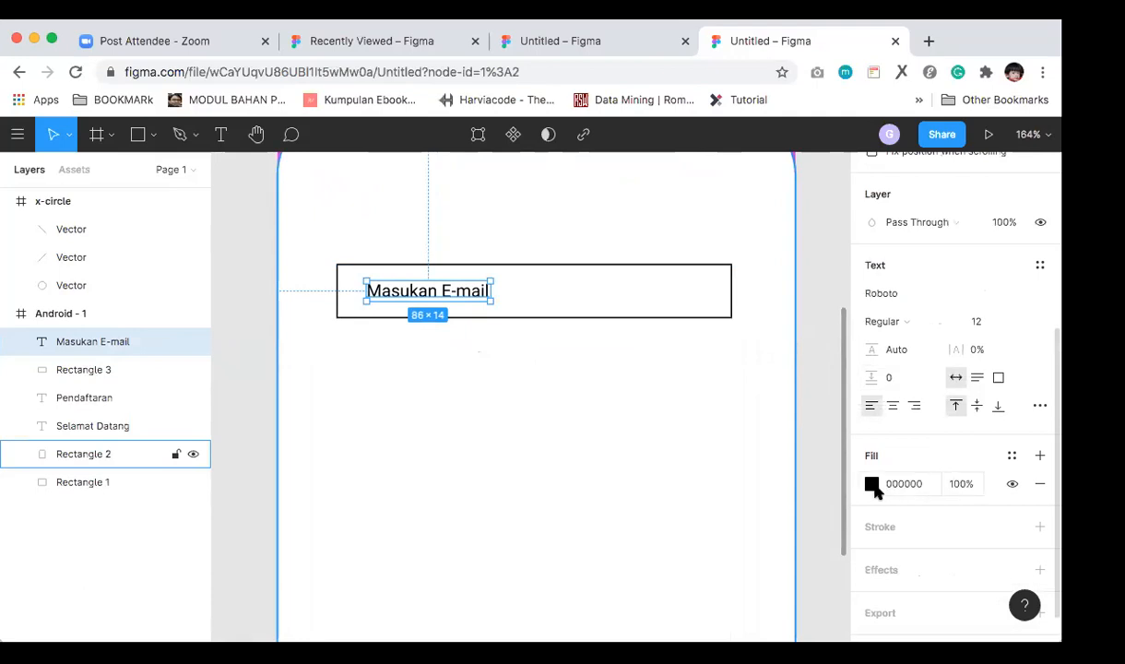
pyautogui.click(873, 484)
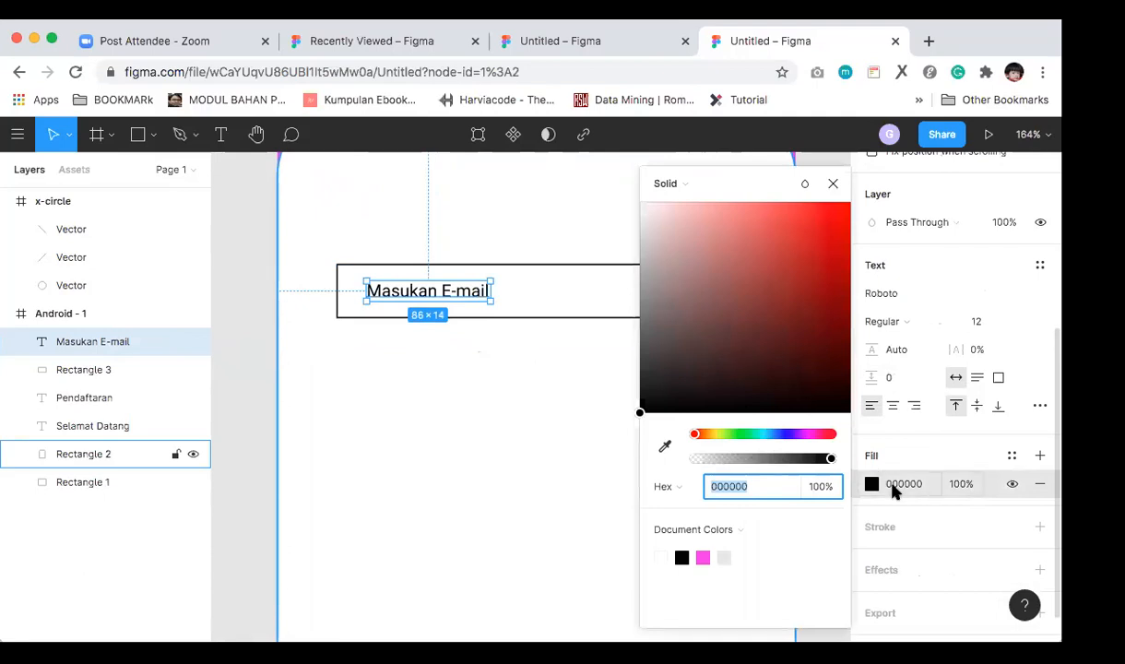
pyautogui.click(832, 184)
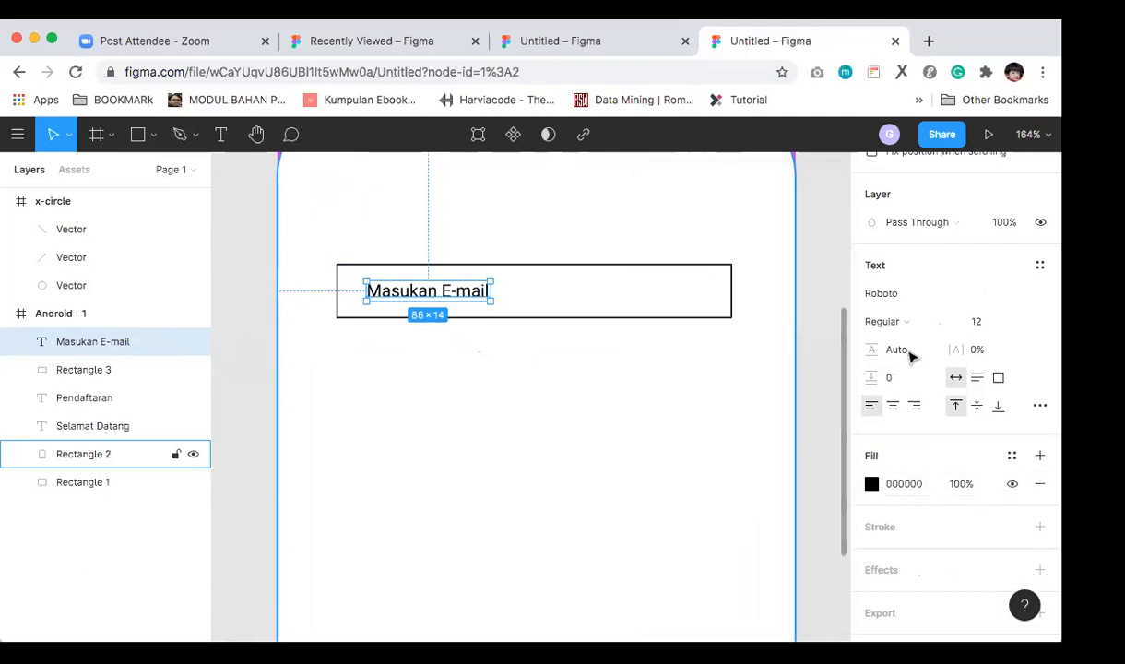
pyautogui.click(966, 489)
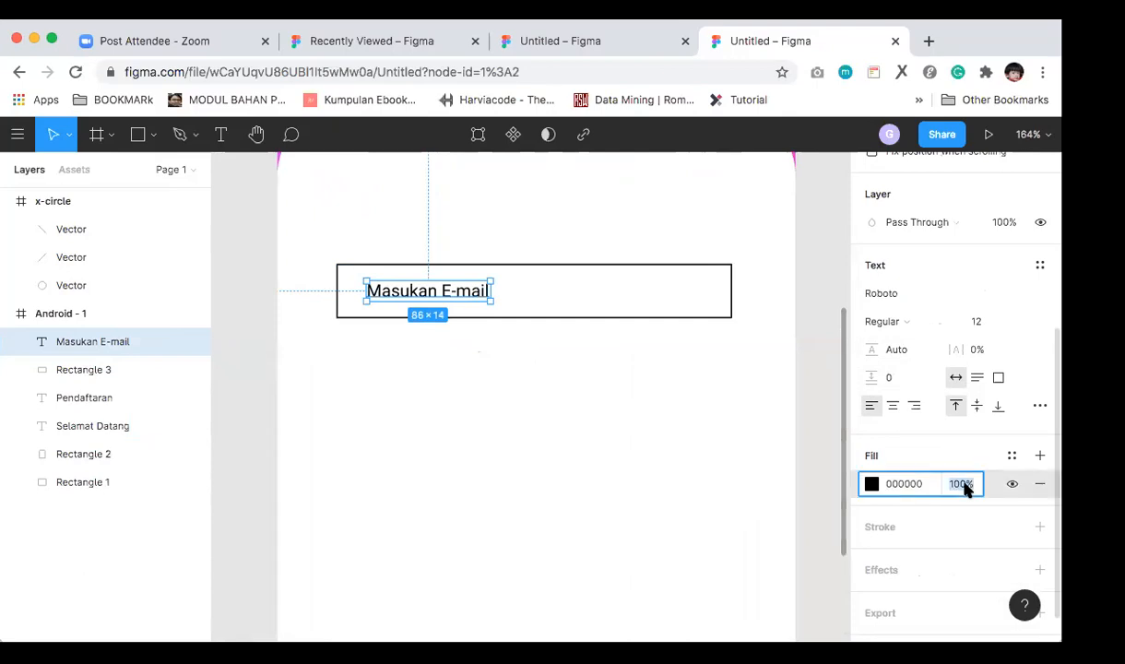
pyautogui.write('20')
pyautogui.press('Return')
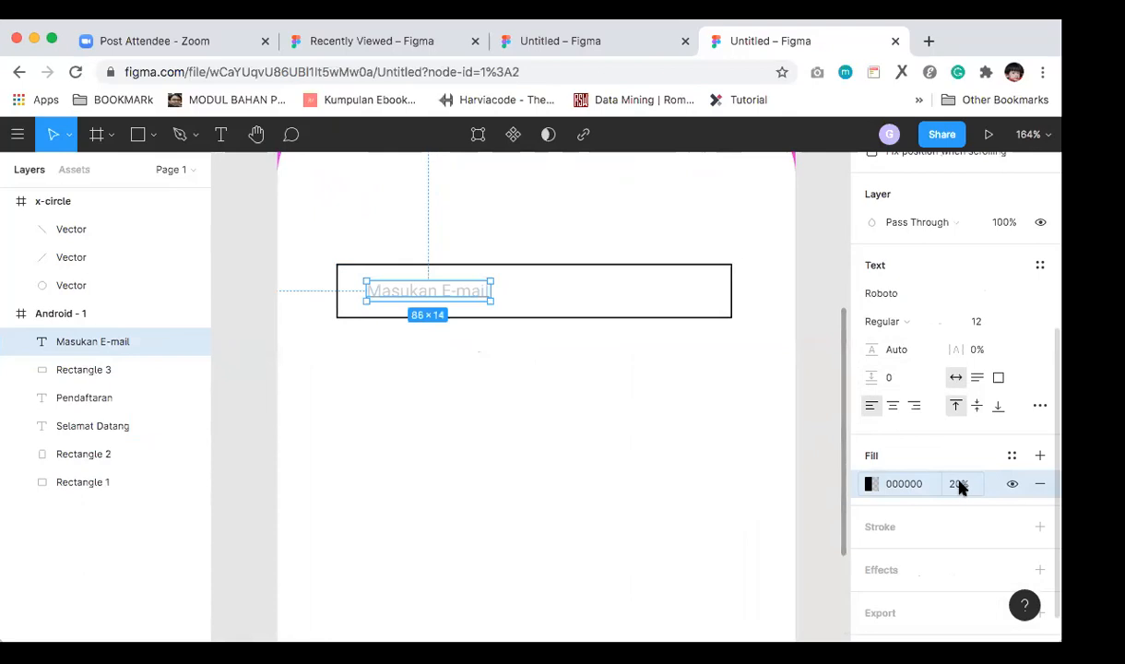
pyautogui.click(676, 422)
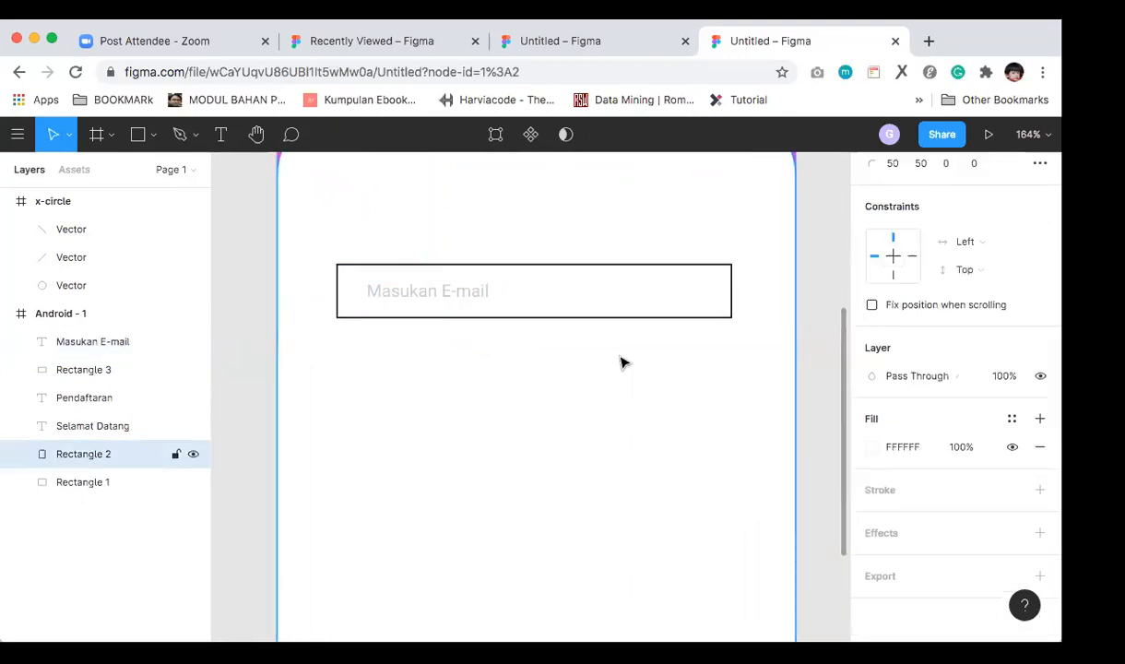
# Step: Try stroke opacities of 70% and 60% on the outlined input-field rectangle
pyautogui.click(579, 316)
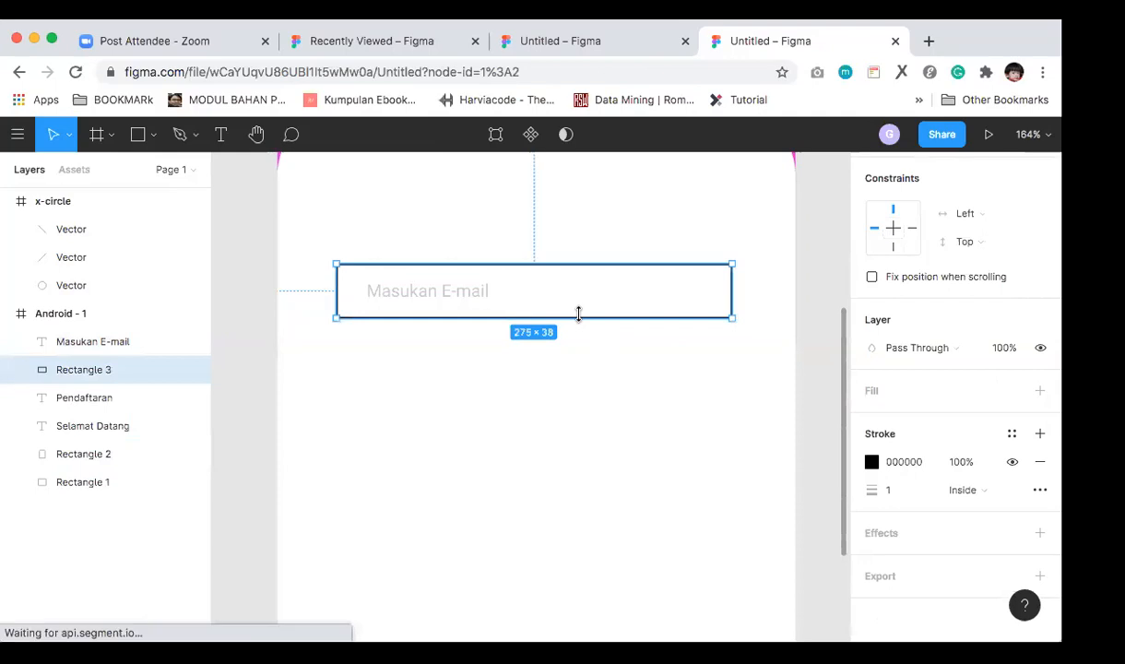
pyautogui.click(960, 463)
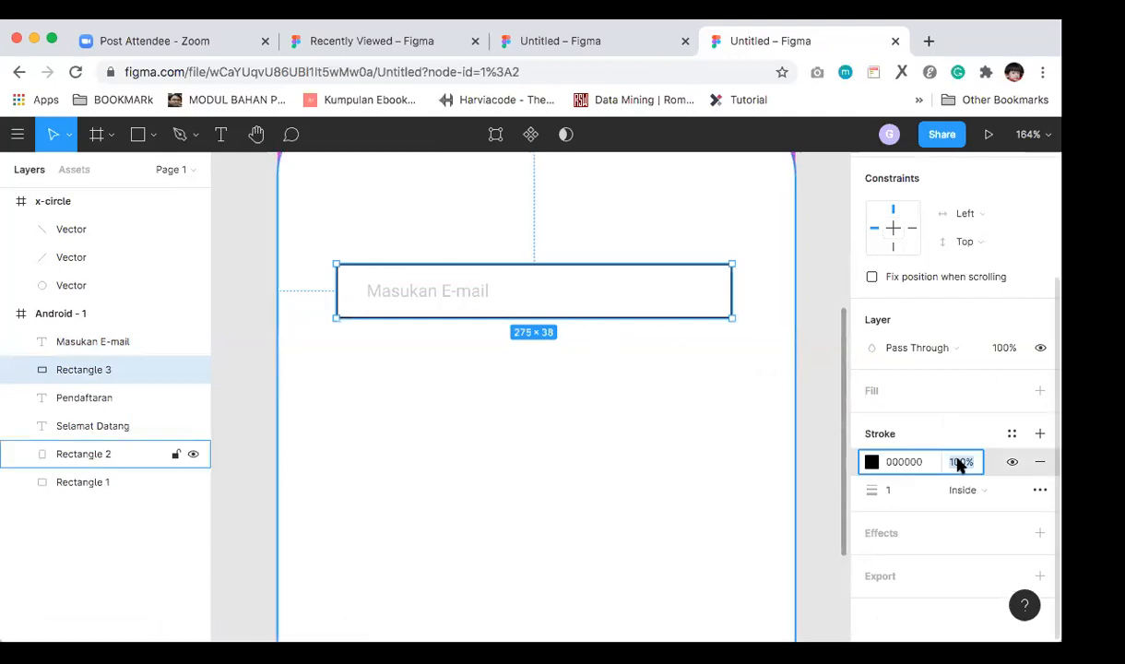
pyautogui.write('75')
pyautogui.press('Return')
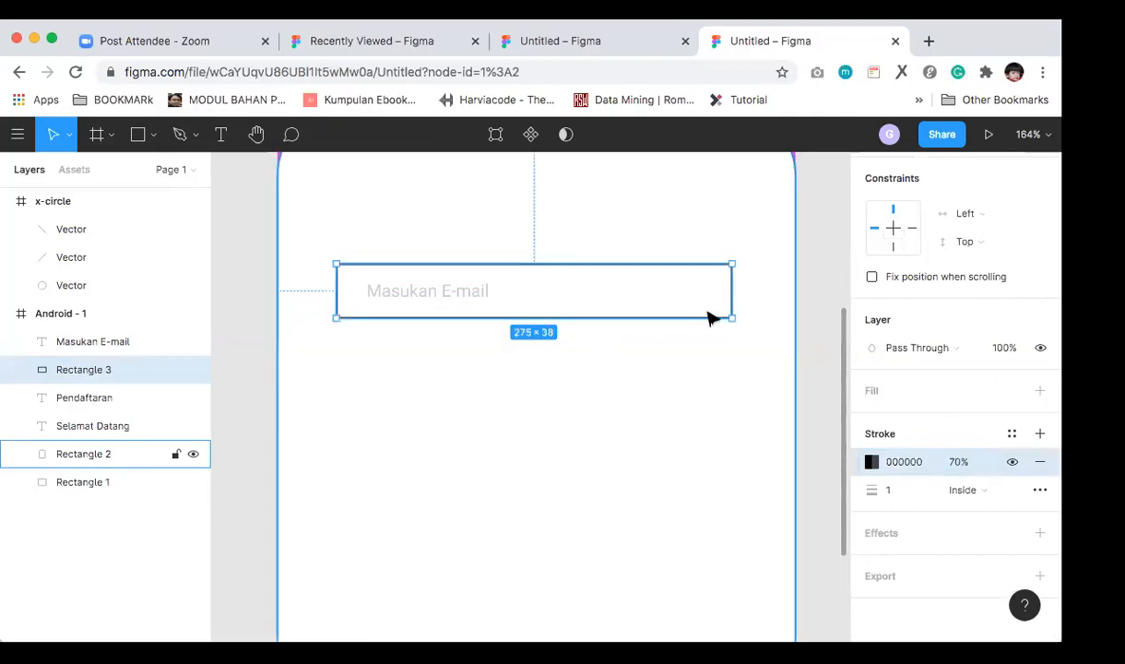
pyautogui.click(955, 464)
pyautogui.write('60')
pyautogui.press('Return')
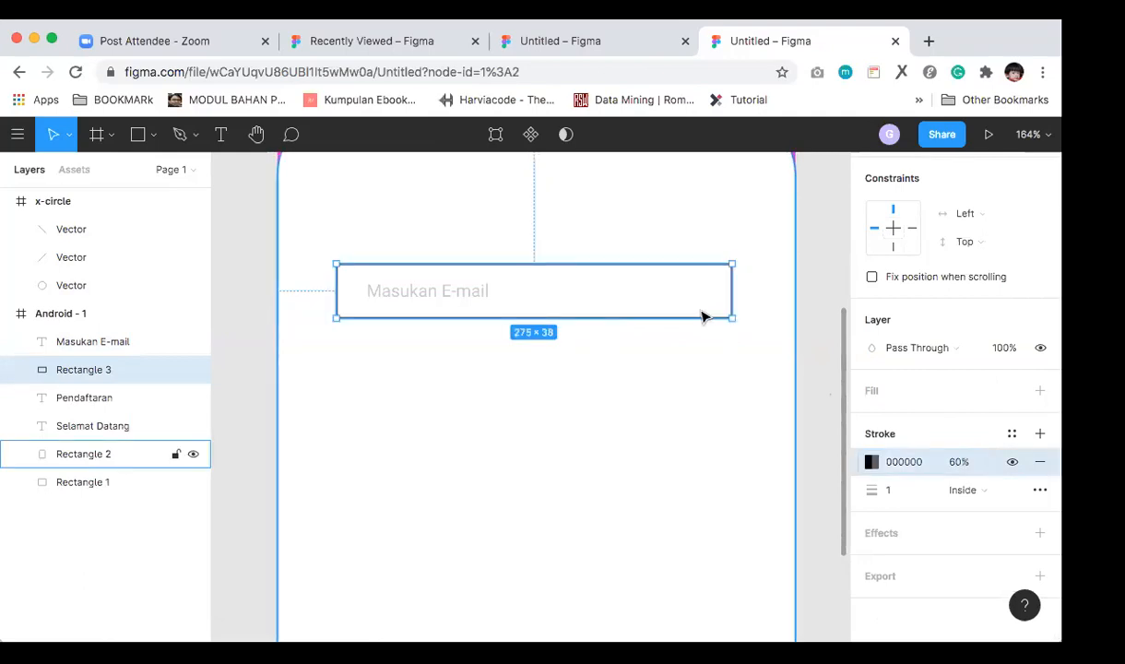
# Step: Set the input-field rectangle's stroke opacity to 50%, check it unselected and reselect the rectangle
pyautogui.click(955, 464)
pyautogui.write('50')
pyautogui.press('Return')
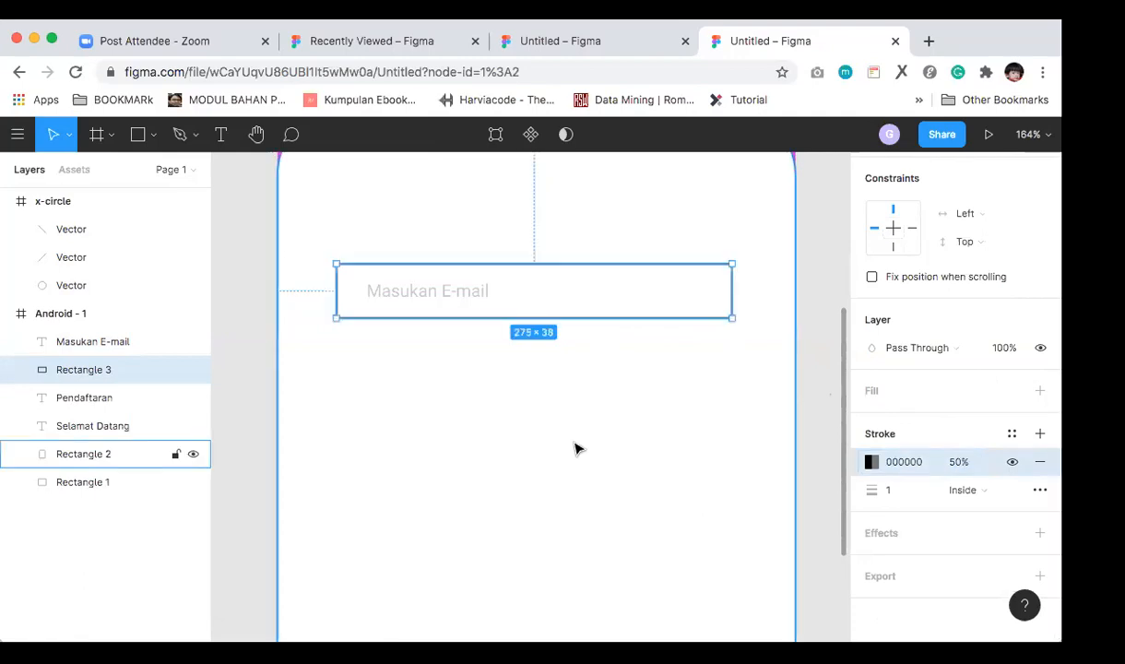
pyautogui.click(574, 448)
pyautogui.scroll(-5, 574, 450)
pyautogui.scroll(3, 575, 451)
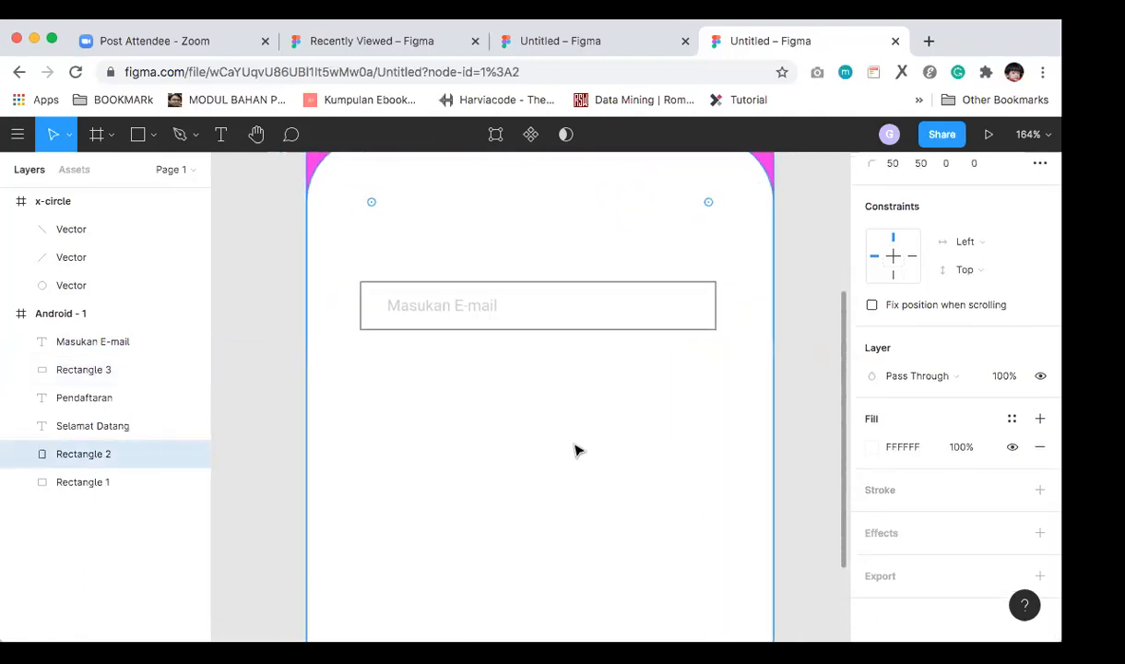
pyautogui.click(630, 322)
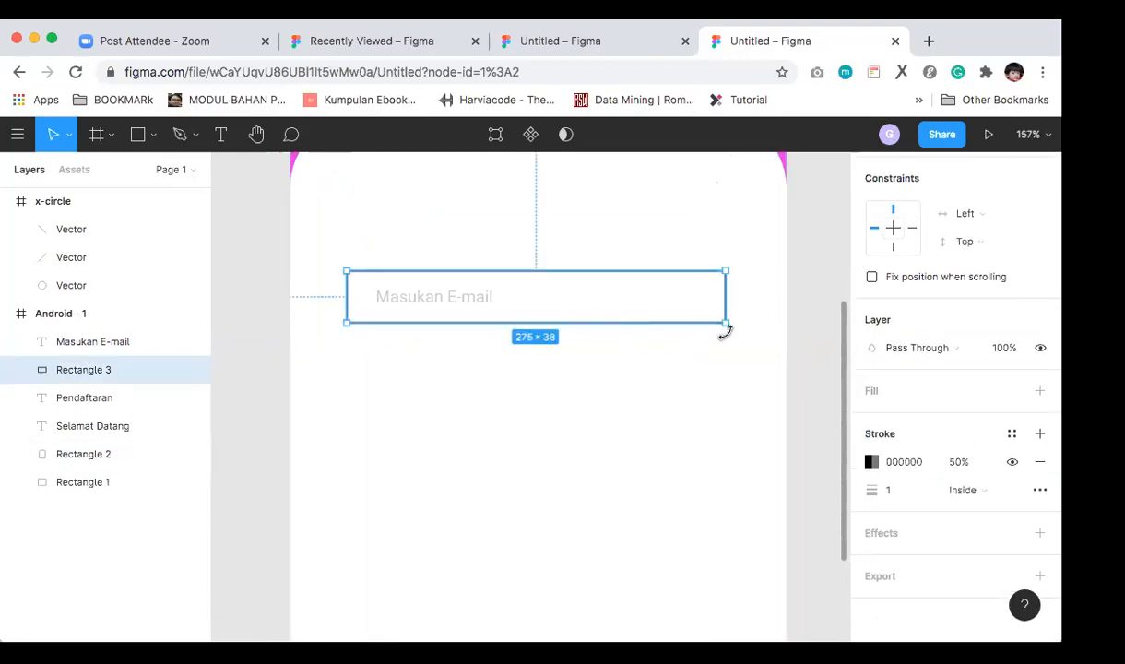
# Step: Shorten the white rounded rectangle to a height of 473 so its lower edge meets the bottom of the Android frame
pyautogui.scroll(2, 726, 329)
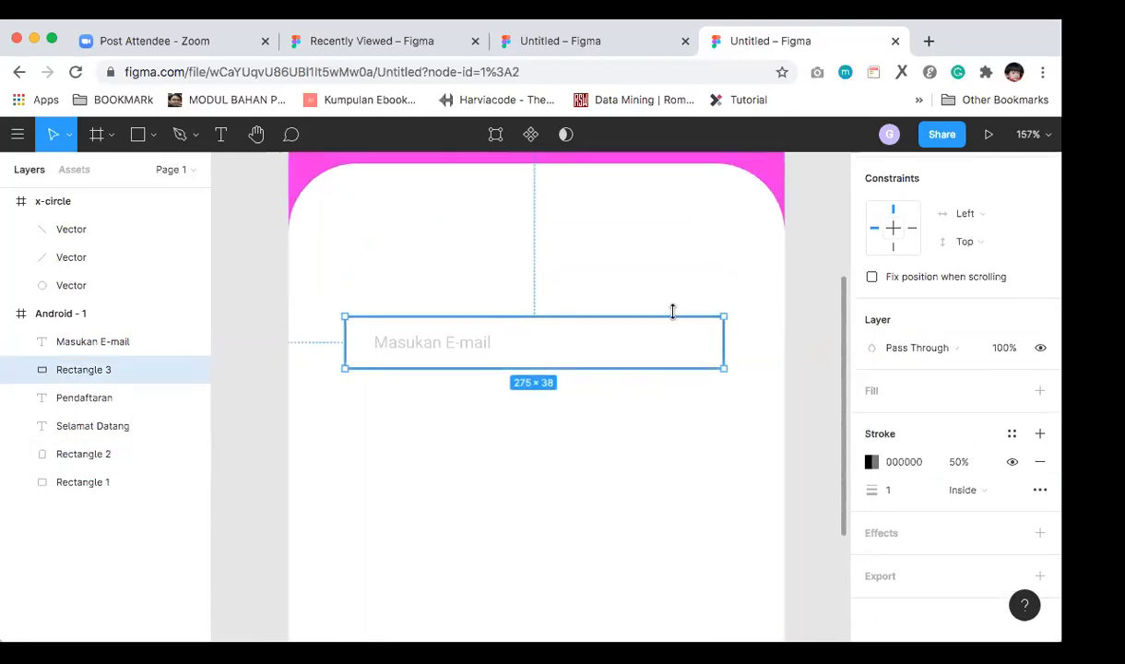
pyautogui.scroll(2, 670, 312)
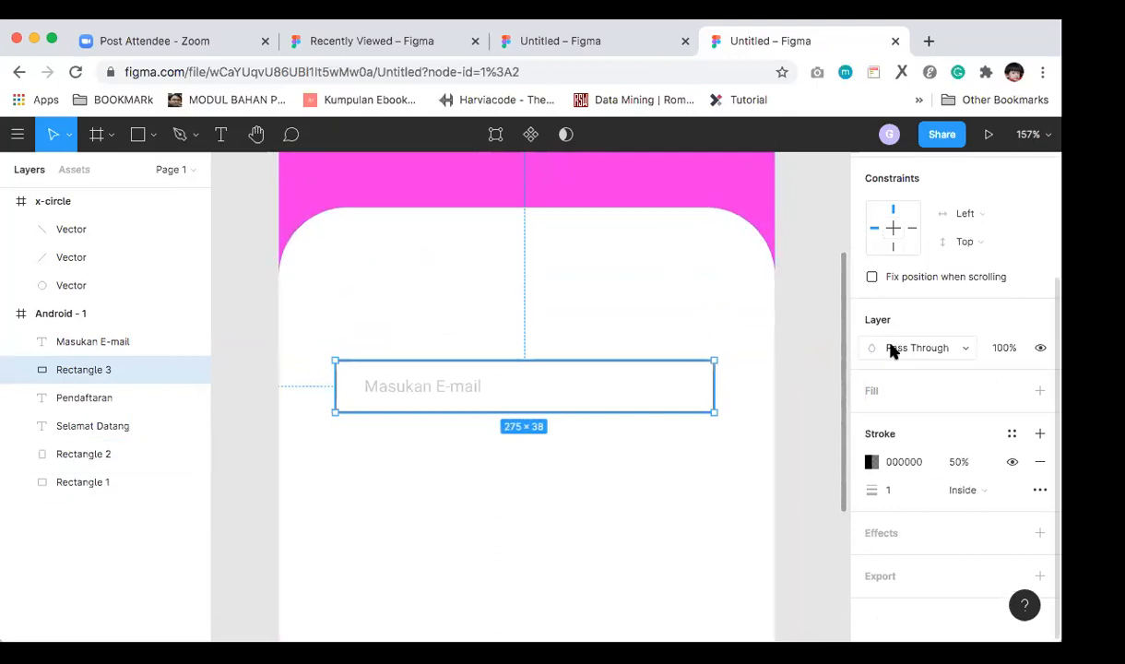
pyautogui.scroll(4, 892, 350)
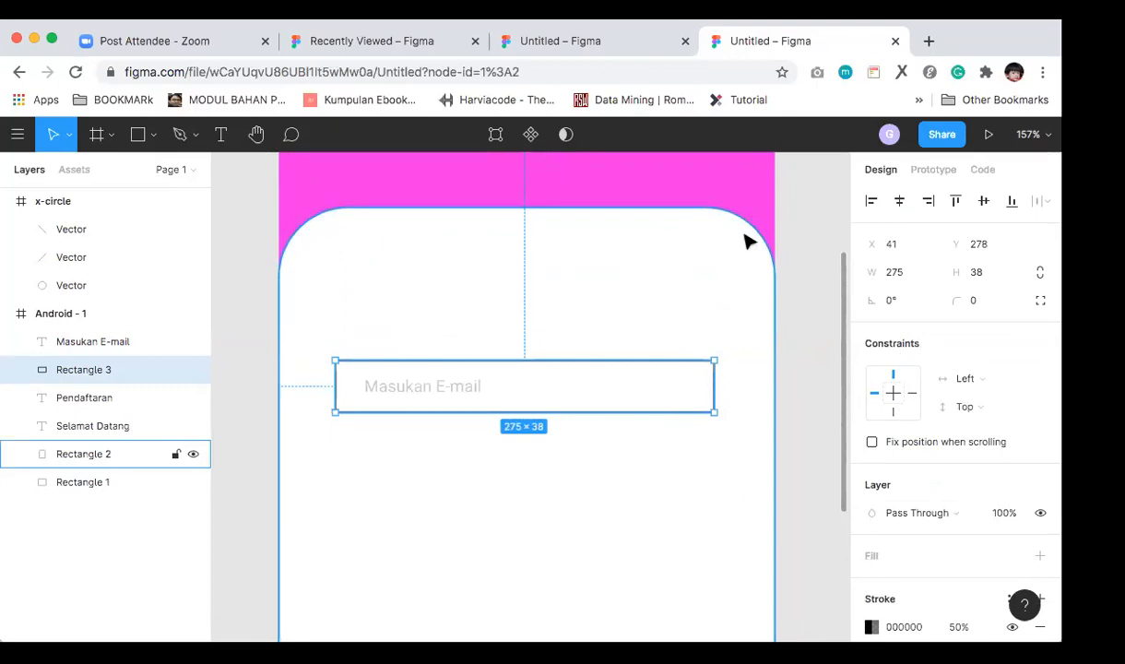
pyautogui.scroll(-10, 747, 470)
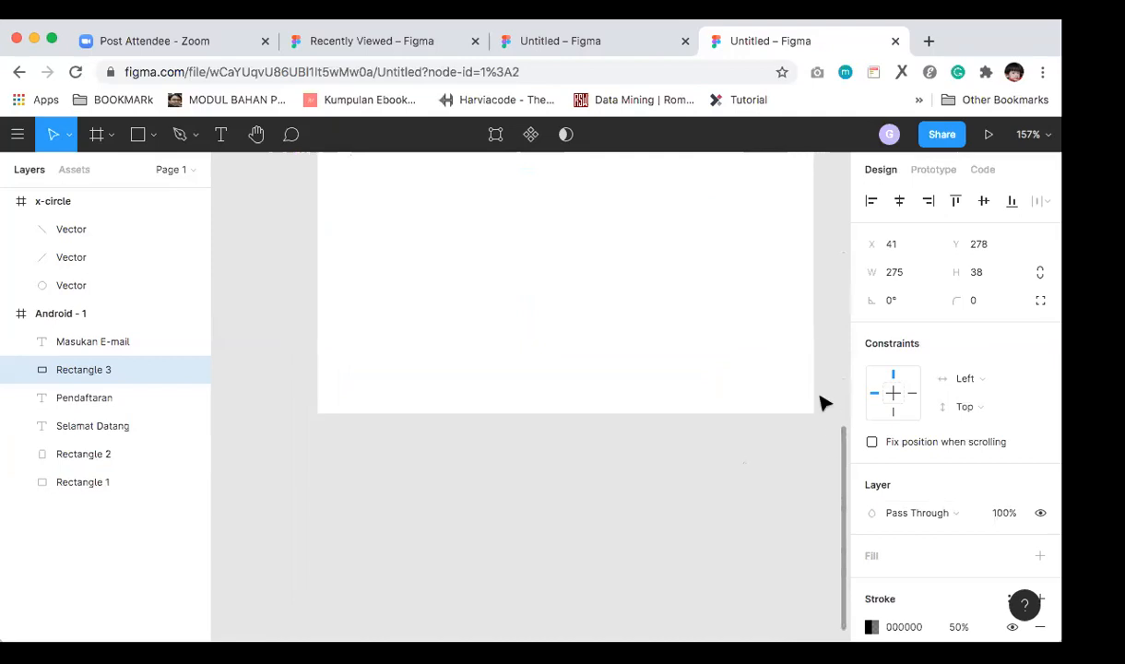
pyautogui.click(472, 364)
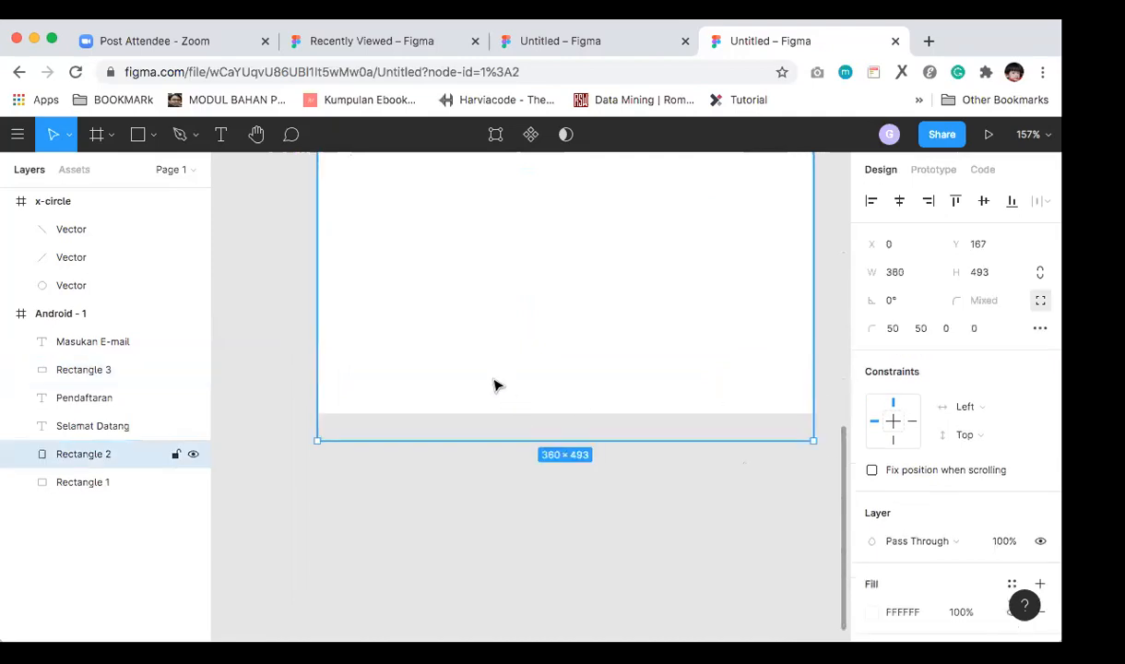
pyautogui.moveTo(564, 437); pyautogui.dragTo(565, 412)
# Step: Try corner radii of 20 and 10 on the outlined input-field rectangle
pyautogui.scroll(10, 654, 472)
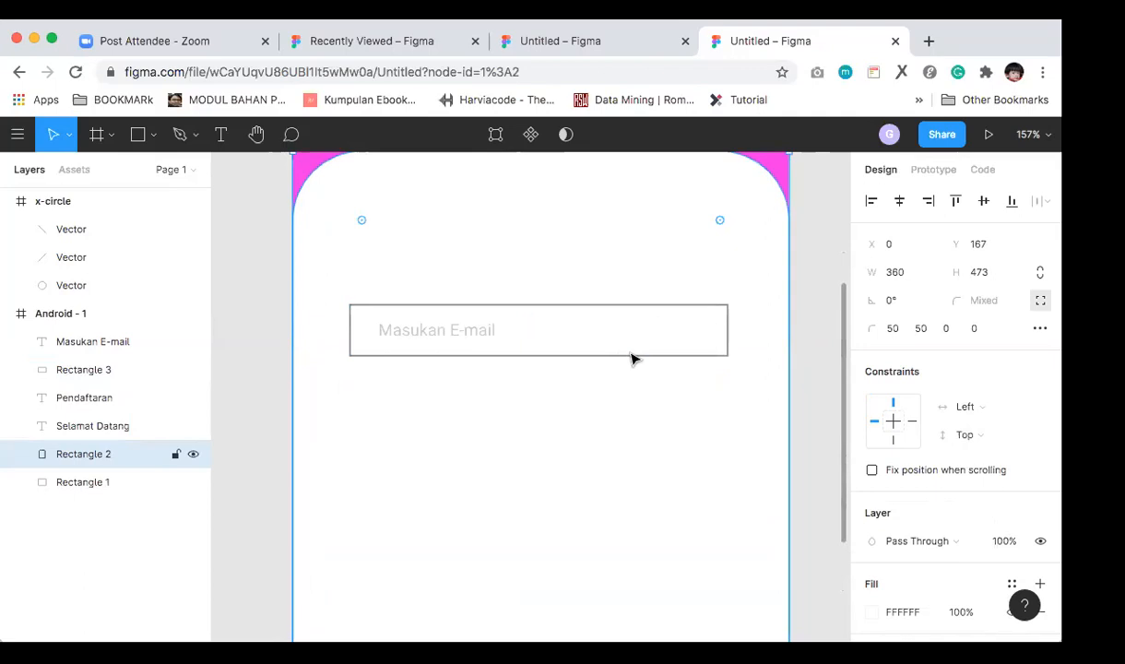
pyautogui.click(719, 356)
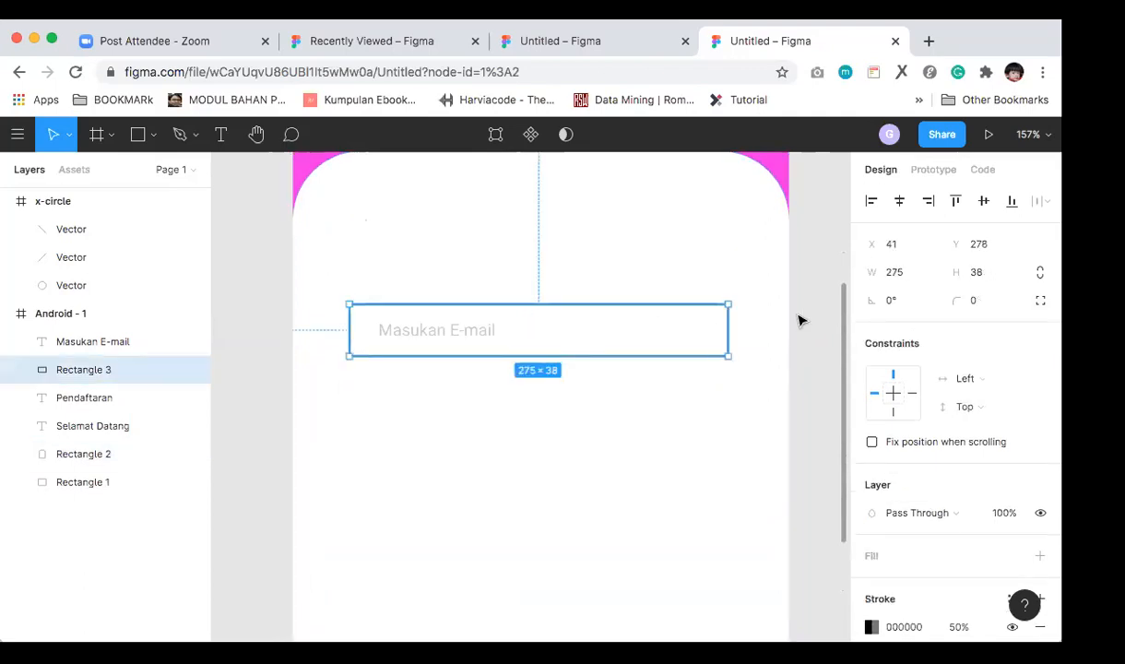
pyautogui.click(976, 305)
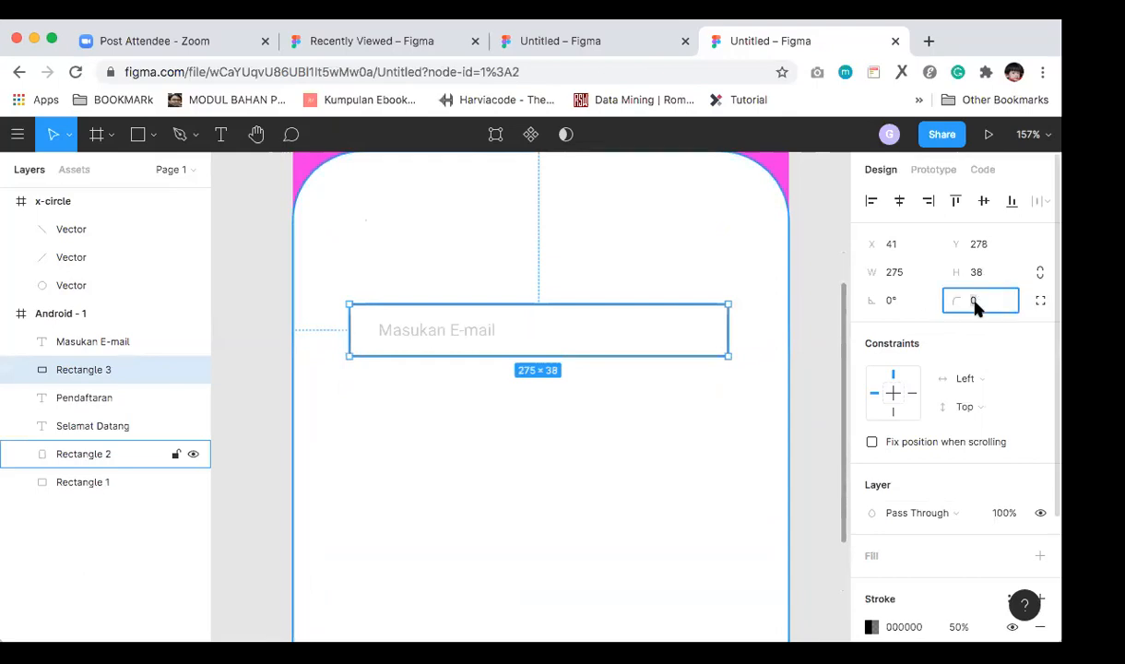
pyautogui.write('20')
pyautogui.press('Return')
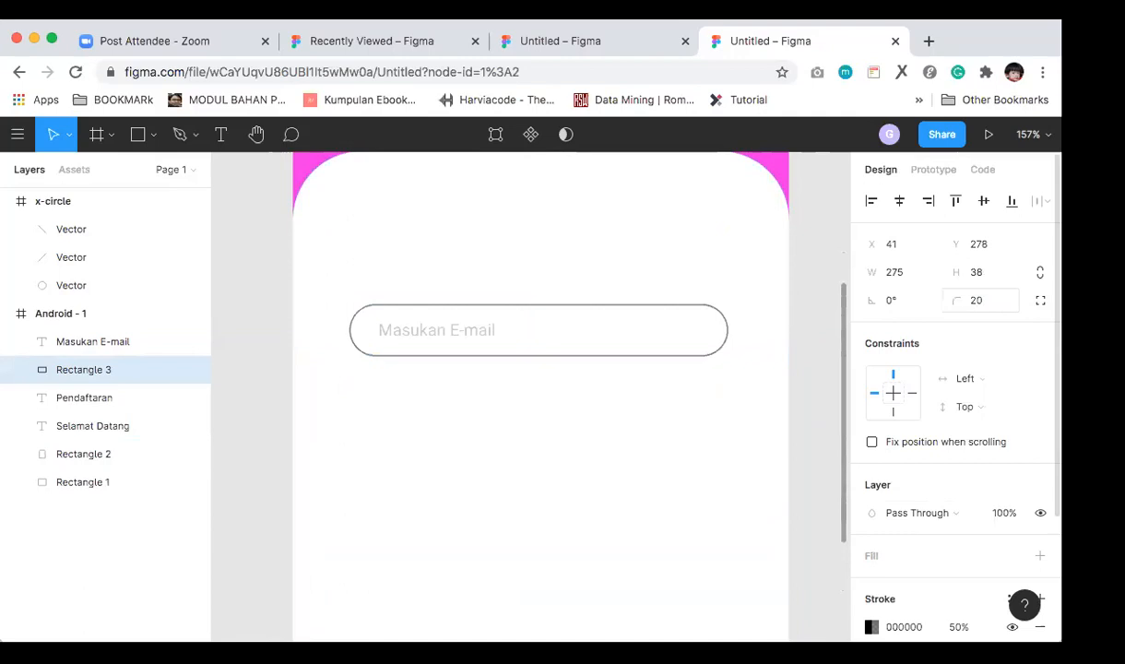
pyautogui.write('10')
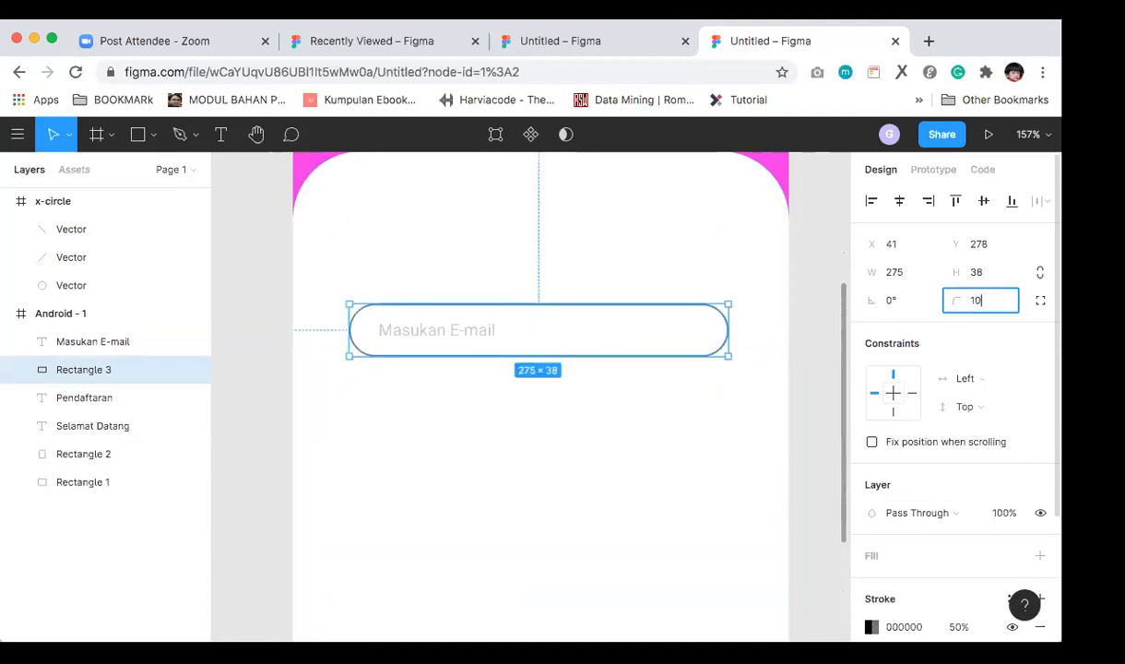
pyautogui.press('Return')
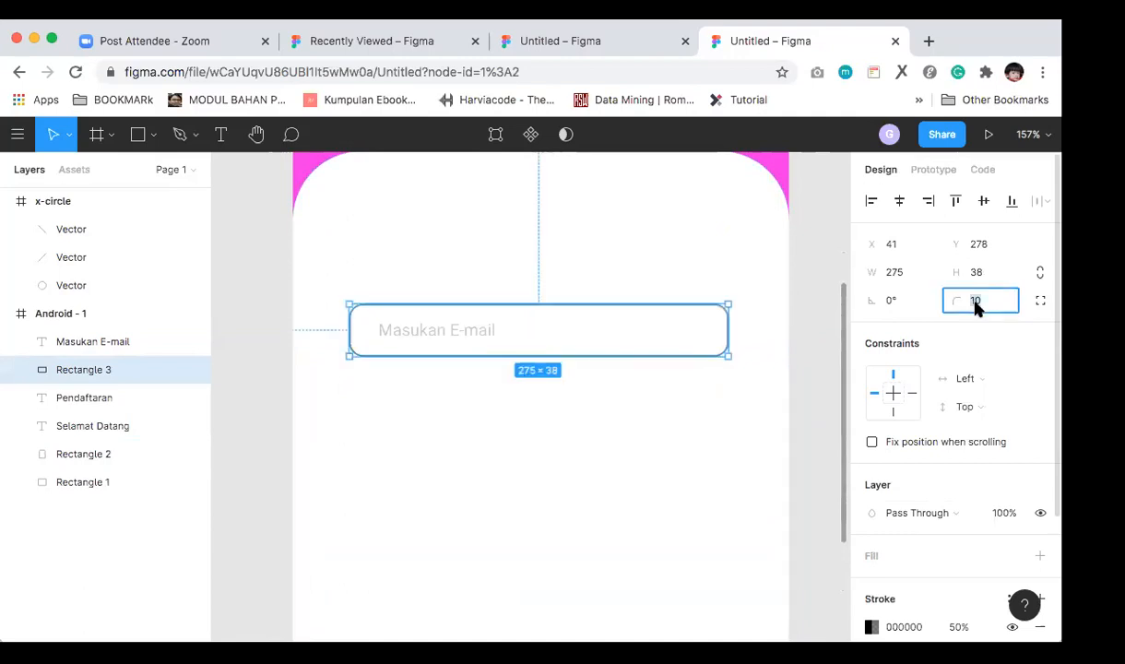
# Step: Set the input-field rectangle's corner radius to 7 and check it unselected at a smaller zoom
pyautogui.write('7')
pyautogui.press('Return')
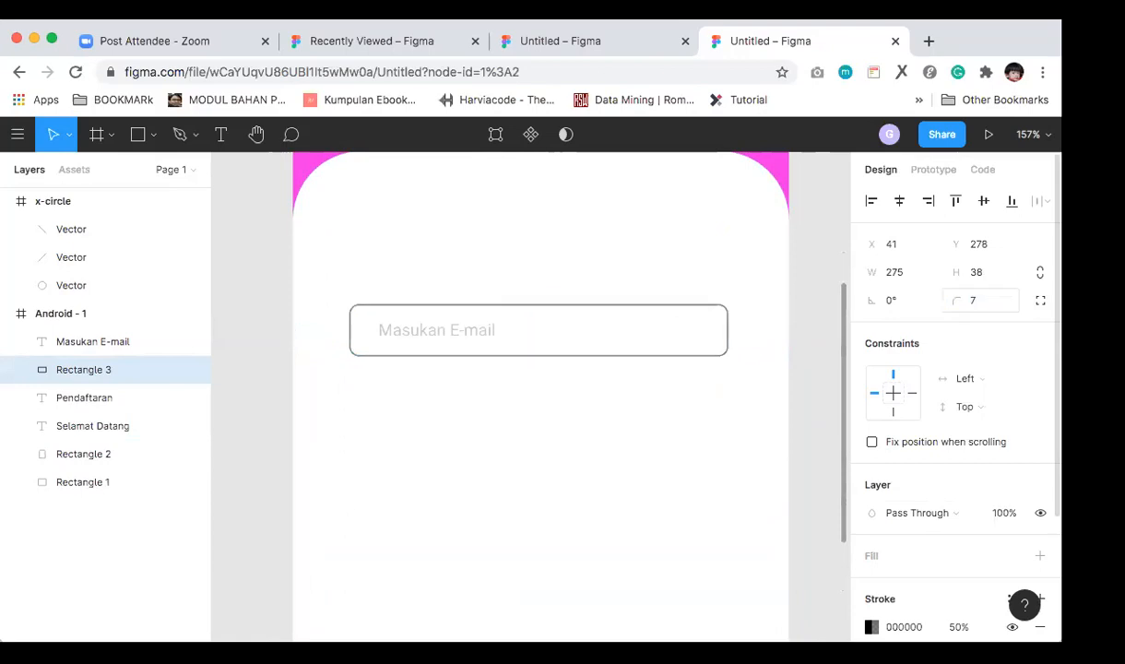
pyautogui.click(811, 396)
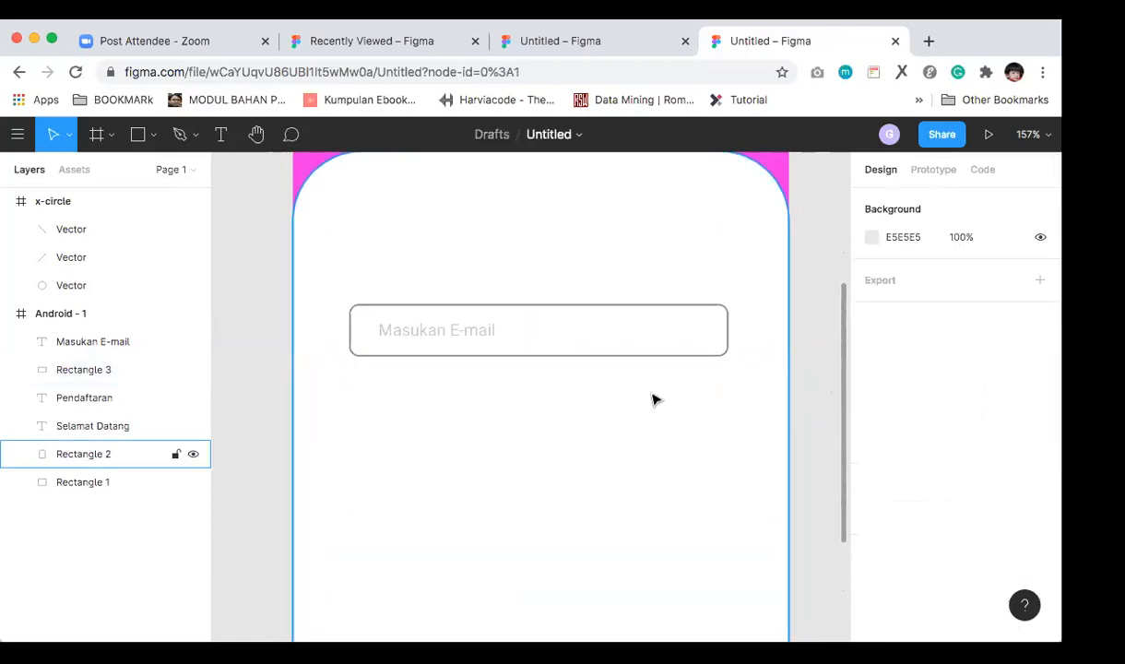
pyautogui.scroll(-5, 650, 420)
pyautogui.scroll(-5, 651, 422)
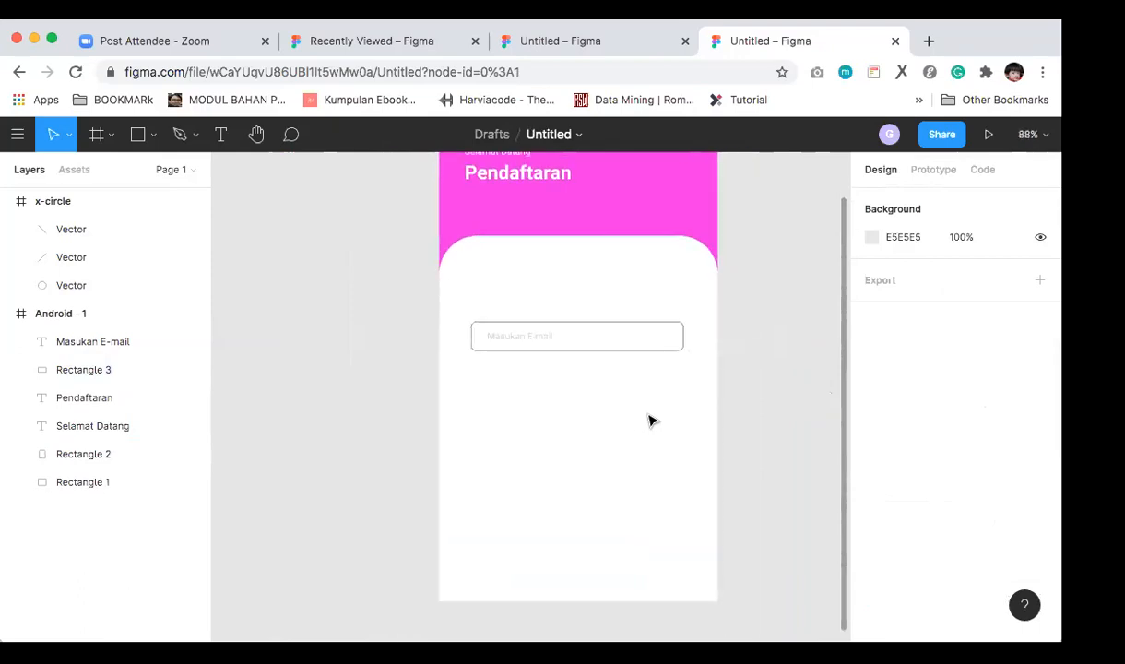
# Step: Set the fill opacity of the "Masukan E-mail" placeholder text to 50%
pyautogui.scroll(1, 567, 386)
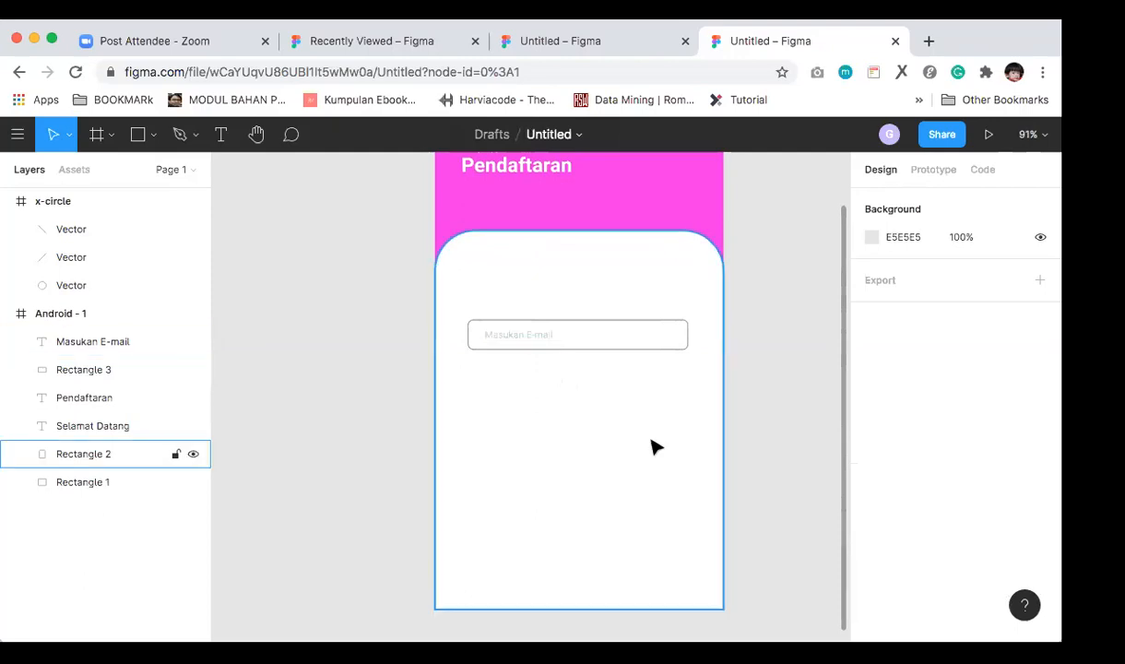
pyautogui.click(540, 334)
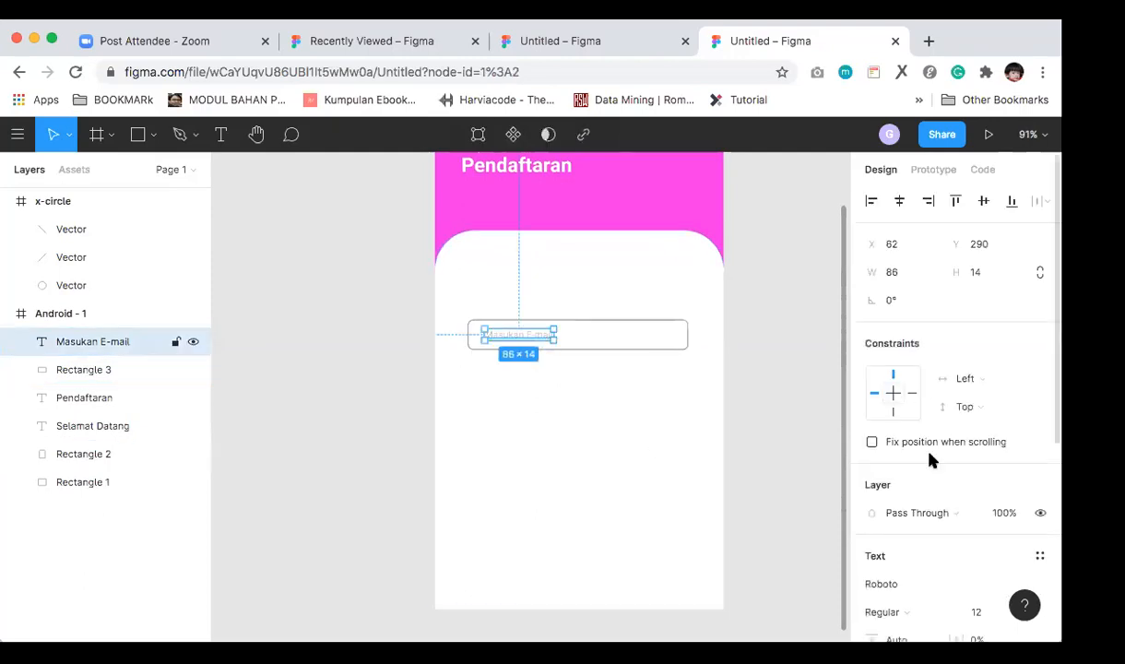
pyautogui.scroll(-3, 940, 499)
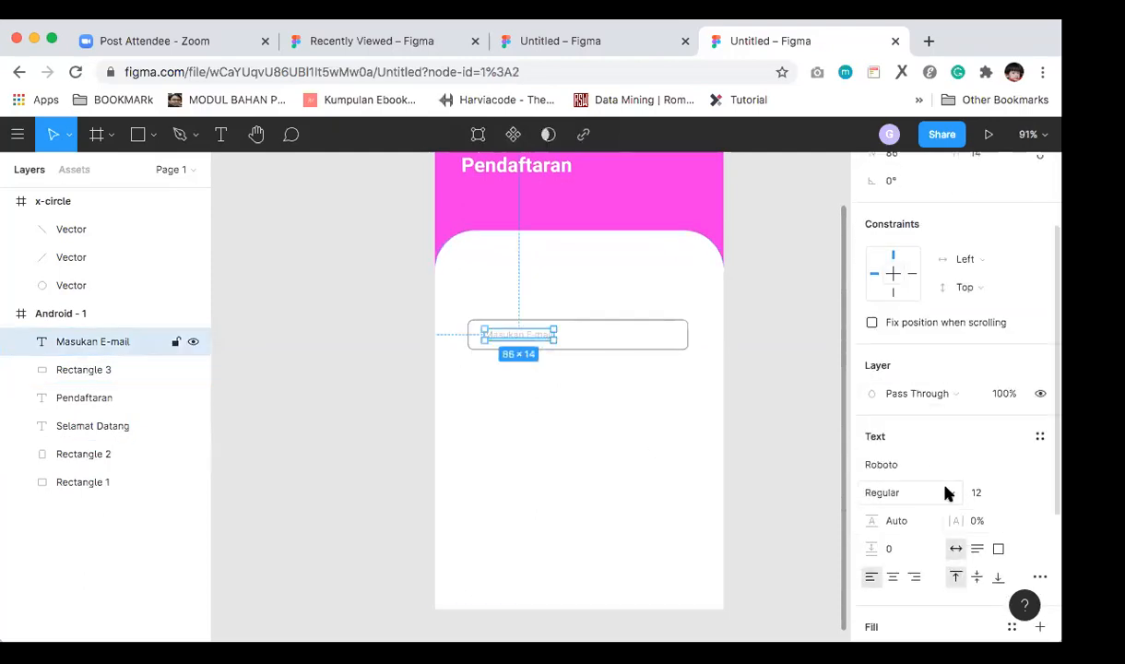
pyautogui.scroll(-2, 945, 495)
pyautogui.click(959, 575)
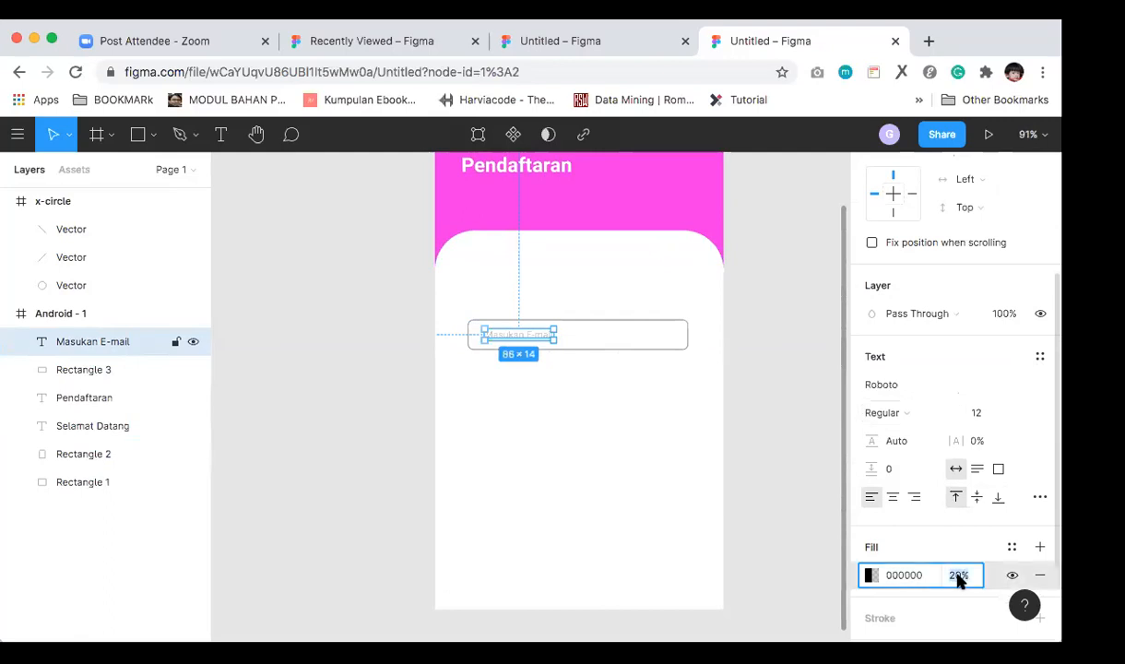
pyautogui.write('50')
pyautogui.press('Return')
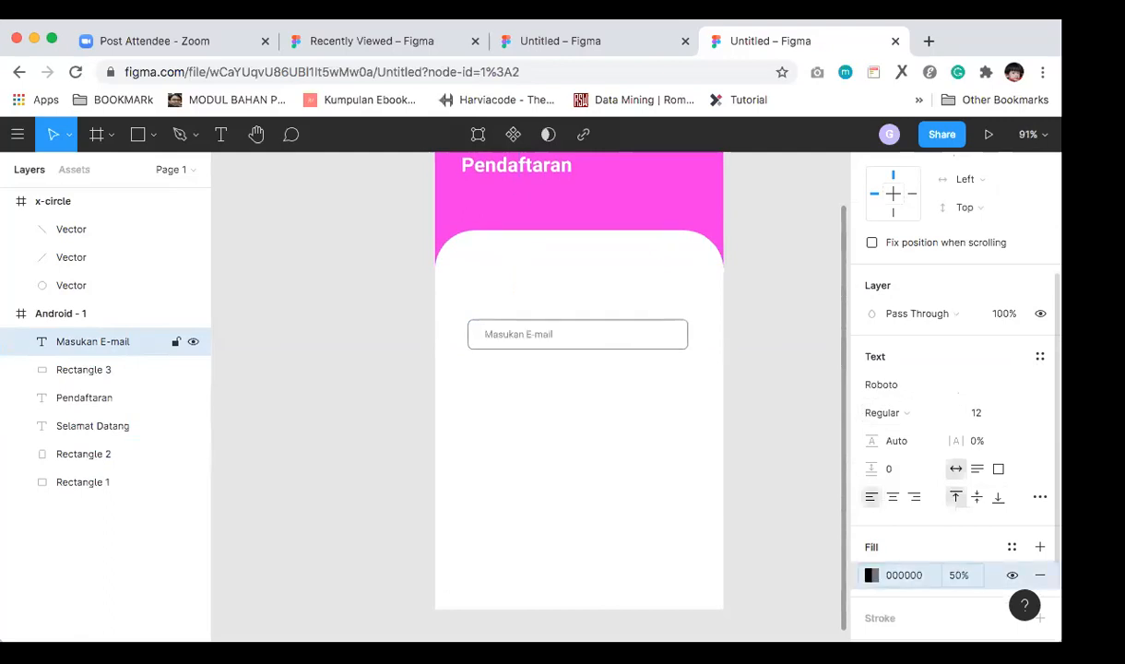
pyautogui.click(701, 472)
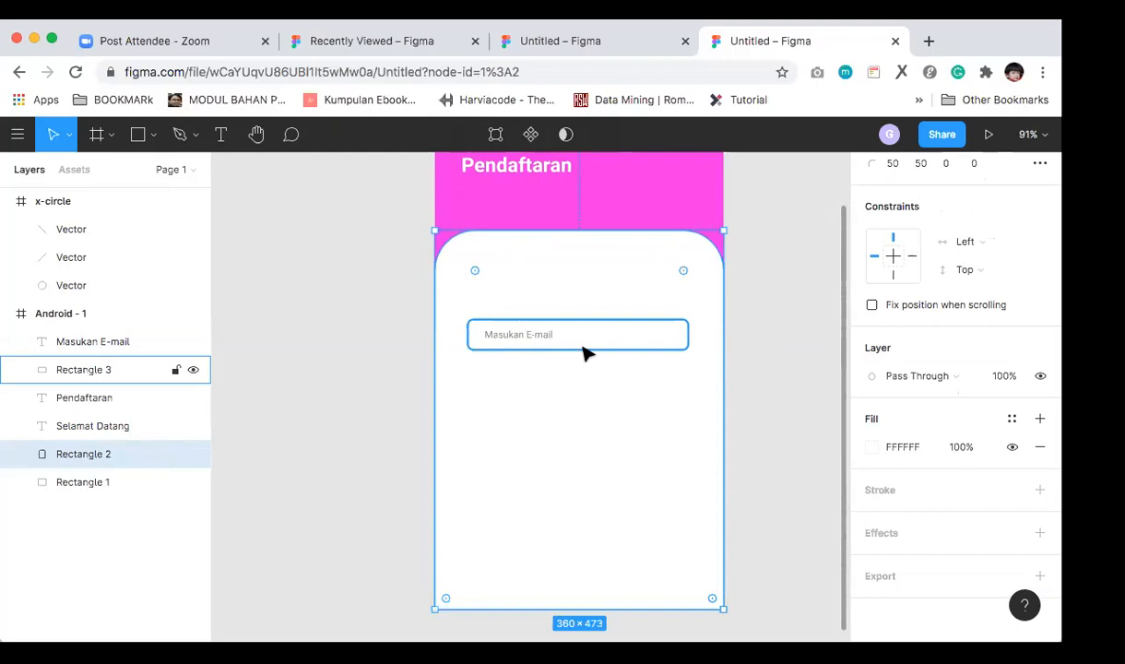
# Step: Group the "Masukan E-mail" text with its input-field rectangle and check which layers the group contains
pyautogui.click(528, 332)
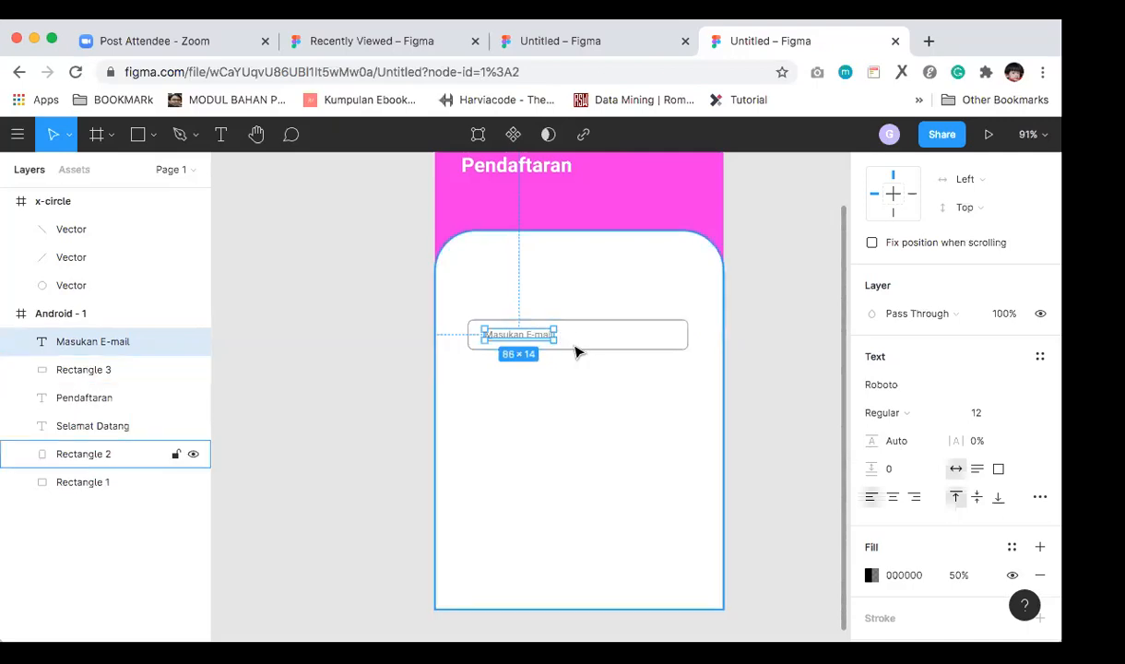
pyautogui.click(563, 351)
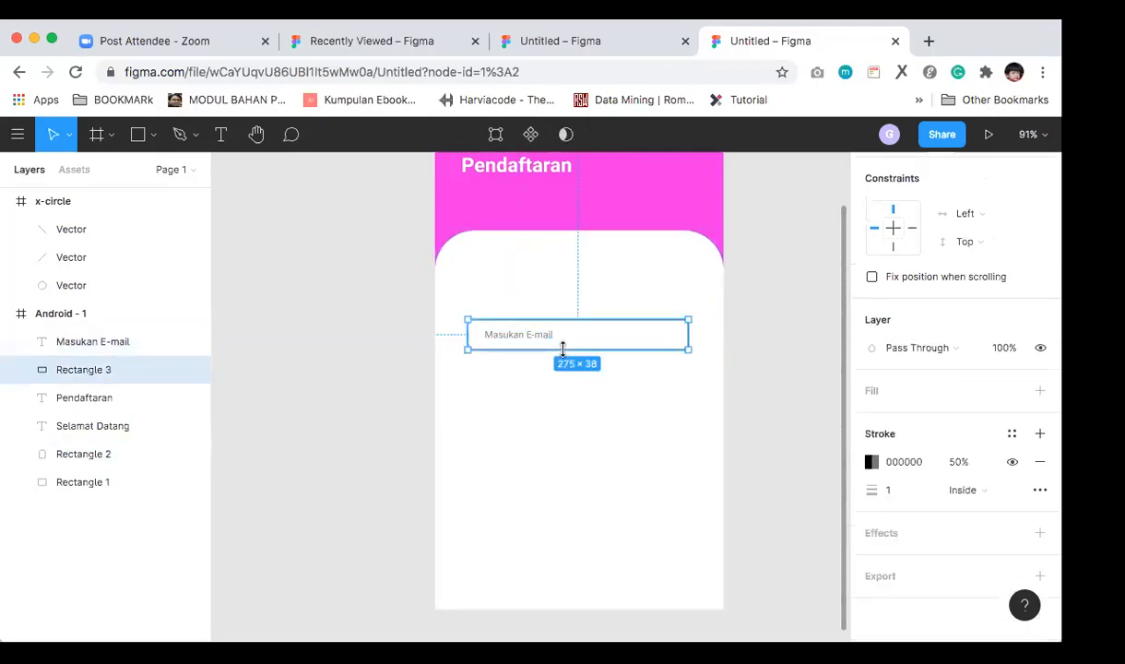
pyautogui.keyDown('shift'); pyautogui.click(542, 342); pyautogui.keyUp('shift')
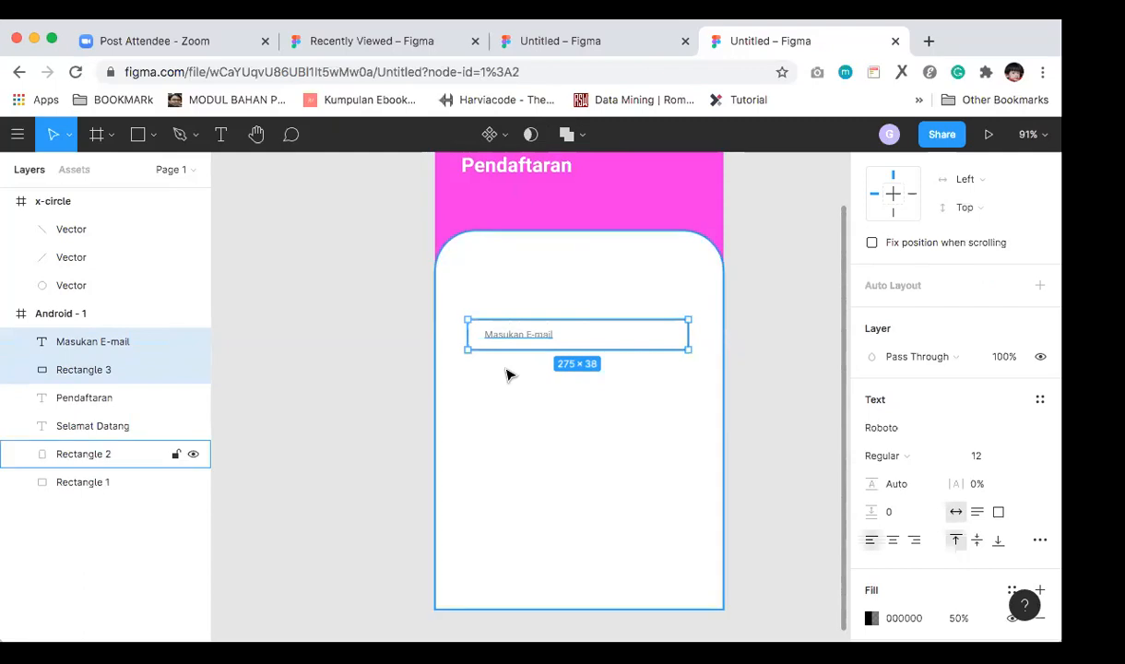
pyautogui.hotkey('ctrl', 'g')
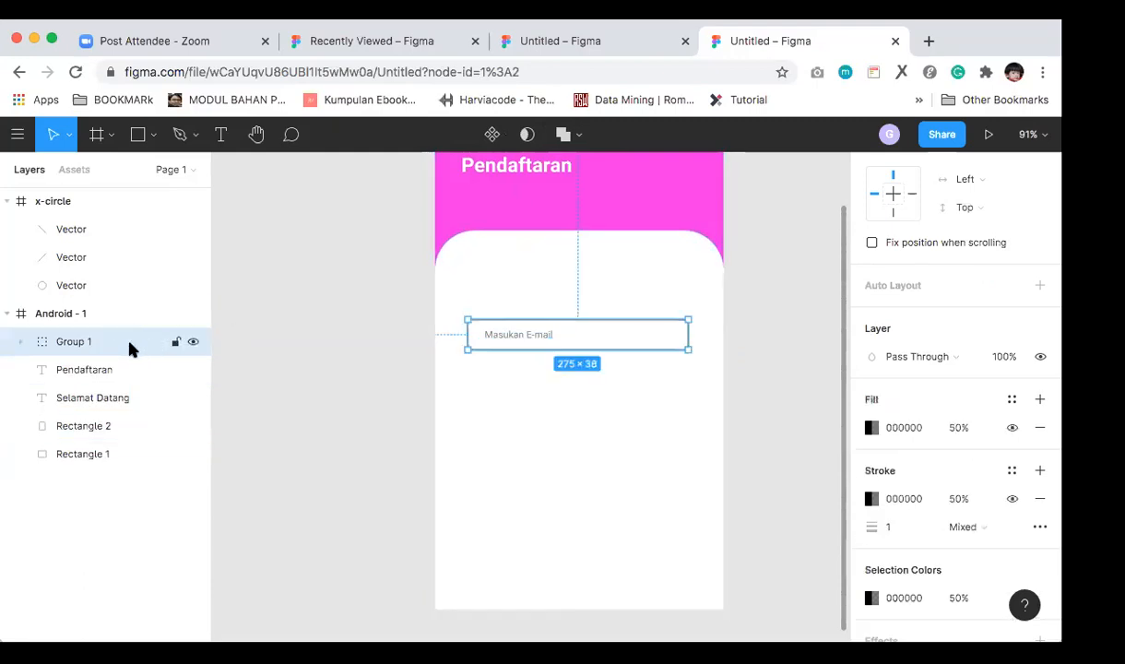
pyautogui.click(20, 342)
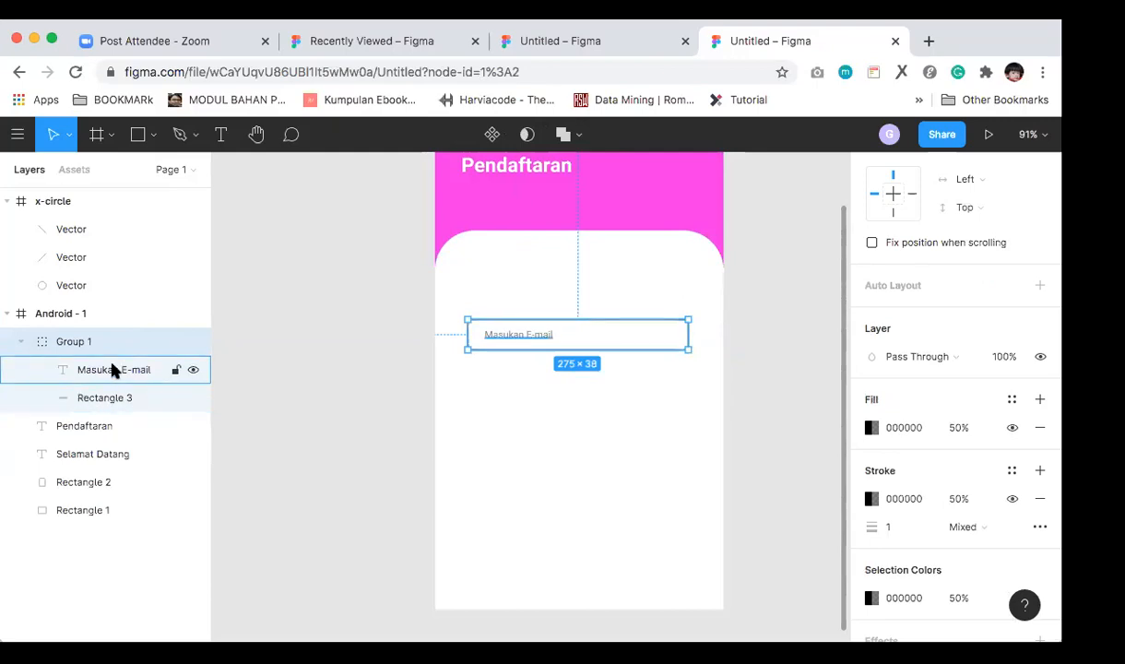
pyautogui.click(20, 342)
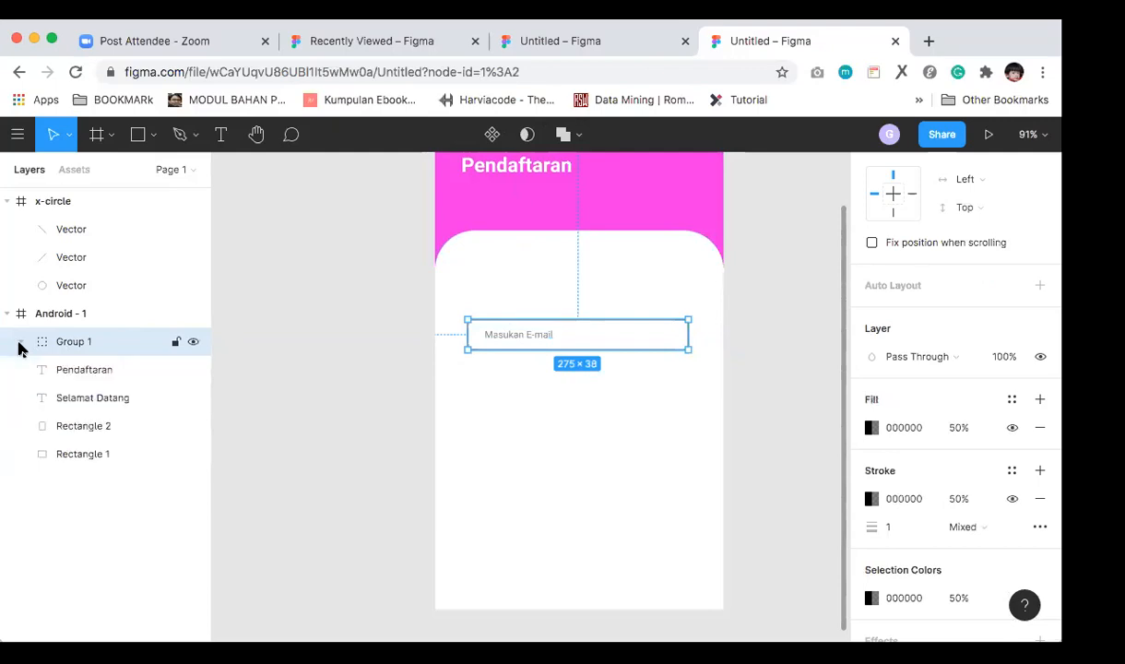
# Step: Rename the input-field group as "masukkan email" and deselect it
pyautogui.rightClick(86, 342)
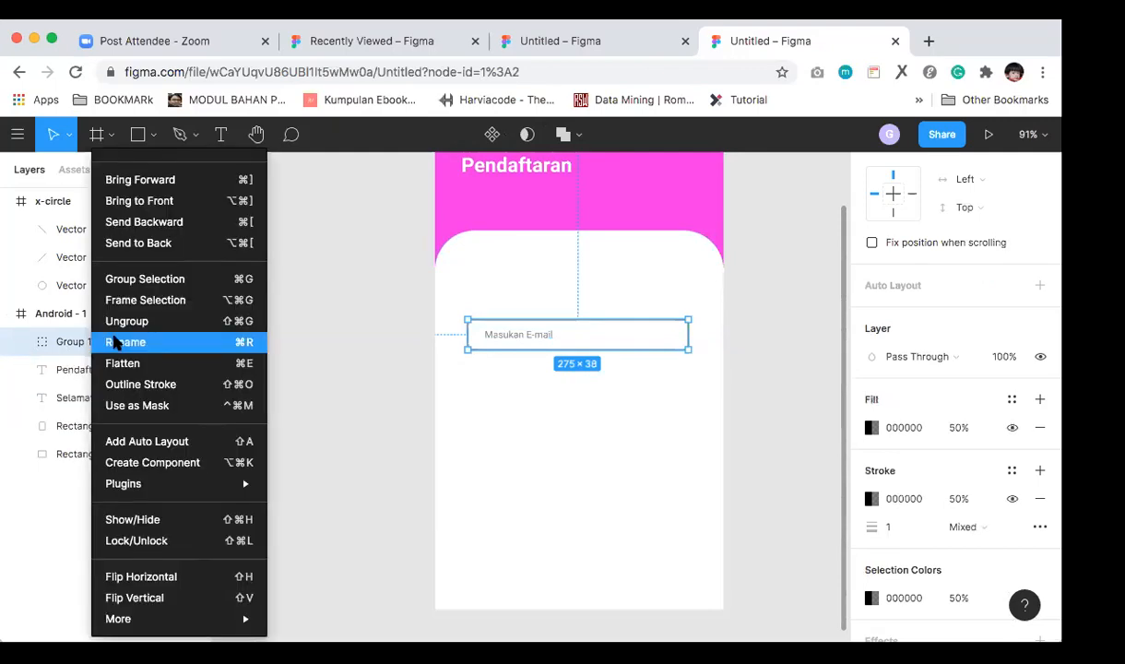
pyautogui.click(113, 343)
pyautogui.write('masu')
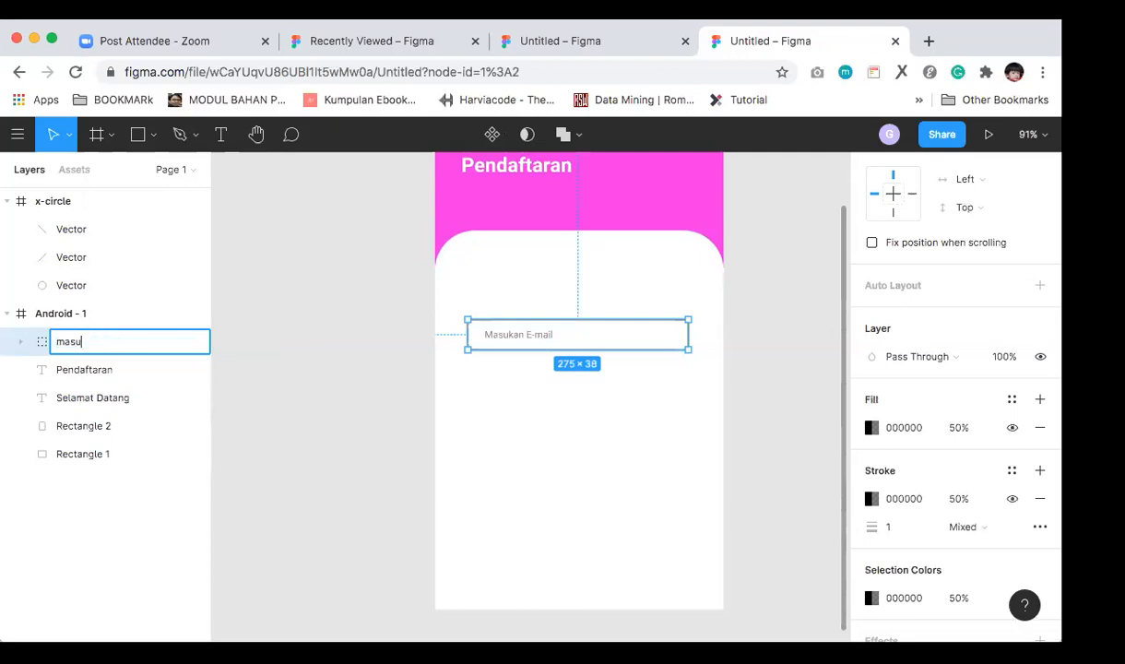
pyautogui.write('kkan email')
pyautogui.press('Return')
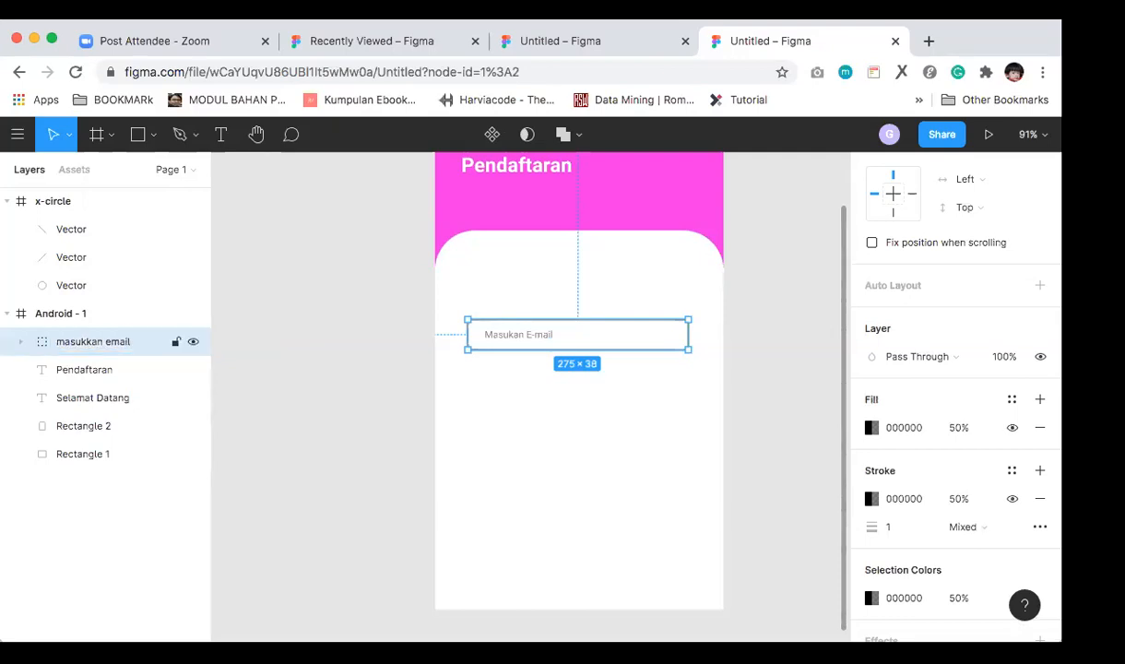
pyautogui.click(312, 399)
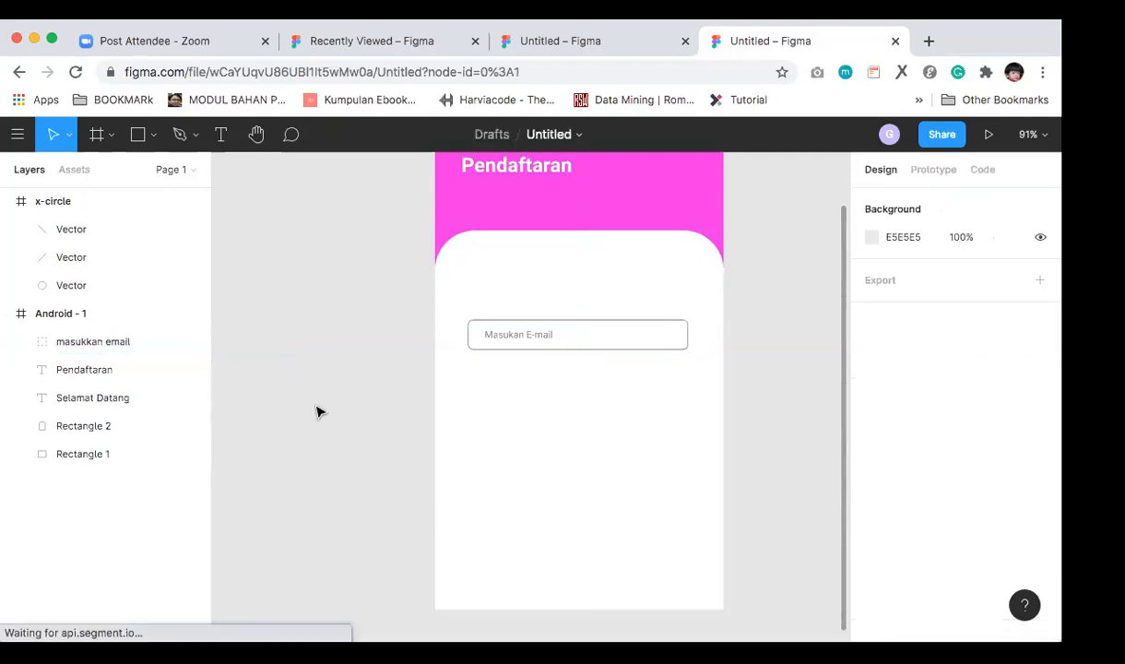
# Step: Duplicate the "masukkan email" input-field group in place
pyautogui.click(552, 349)
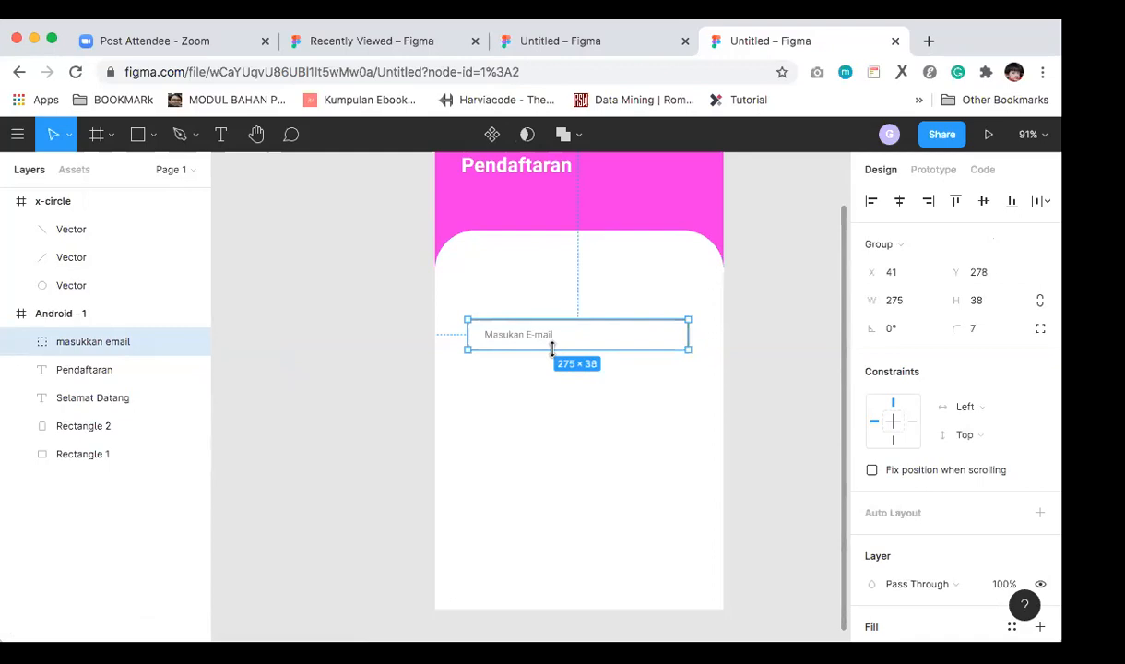
pyautogui.scroll(3, 601, 419)
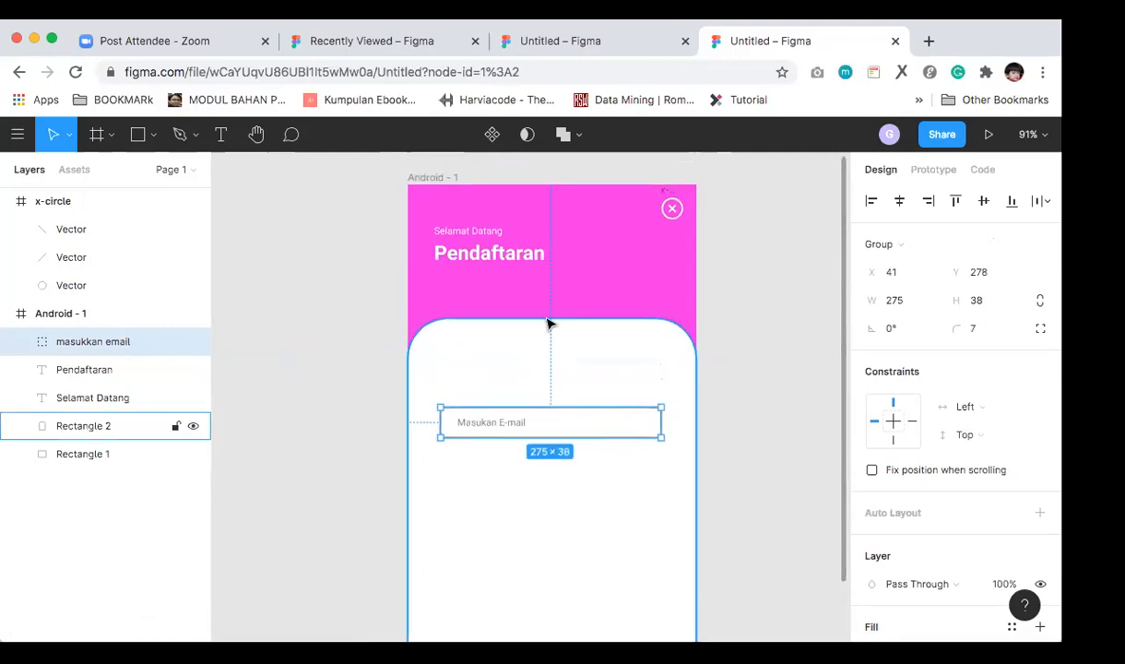
pyautogui.scroll(-4, 548, 323)
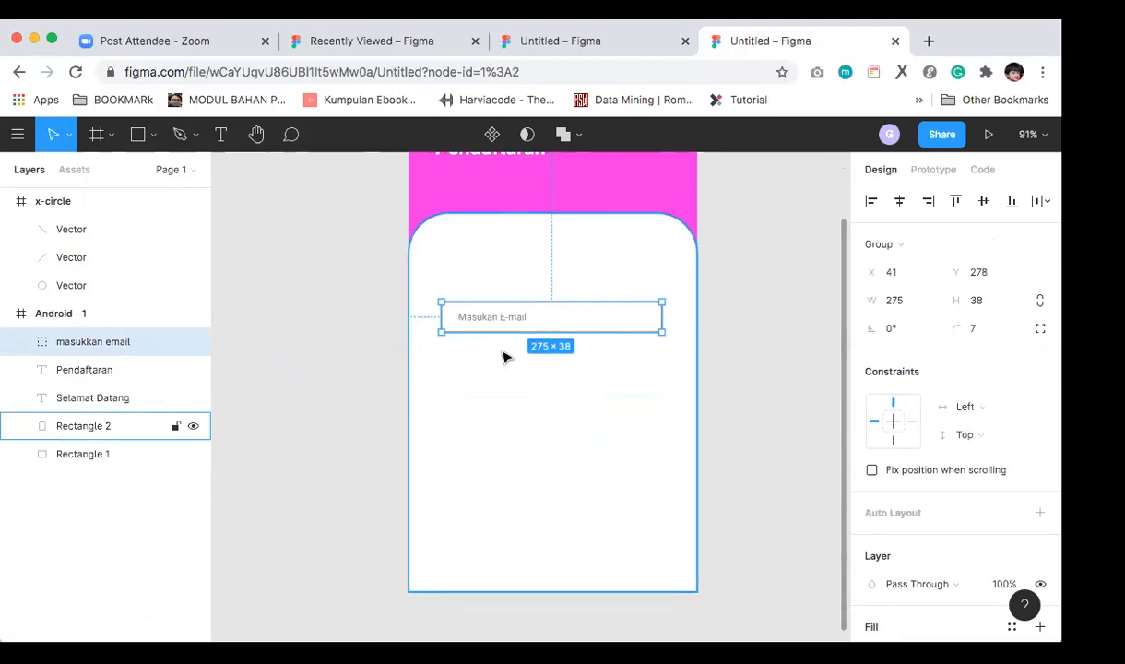
pyautogui.click(719, 351)
pyautogui.click(628, 329)
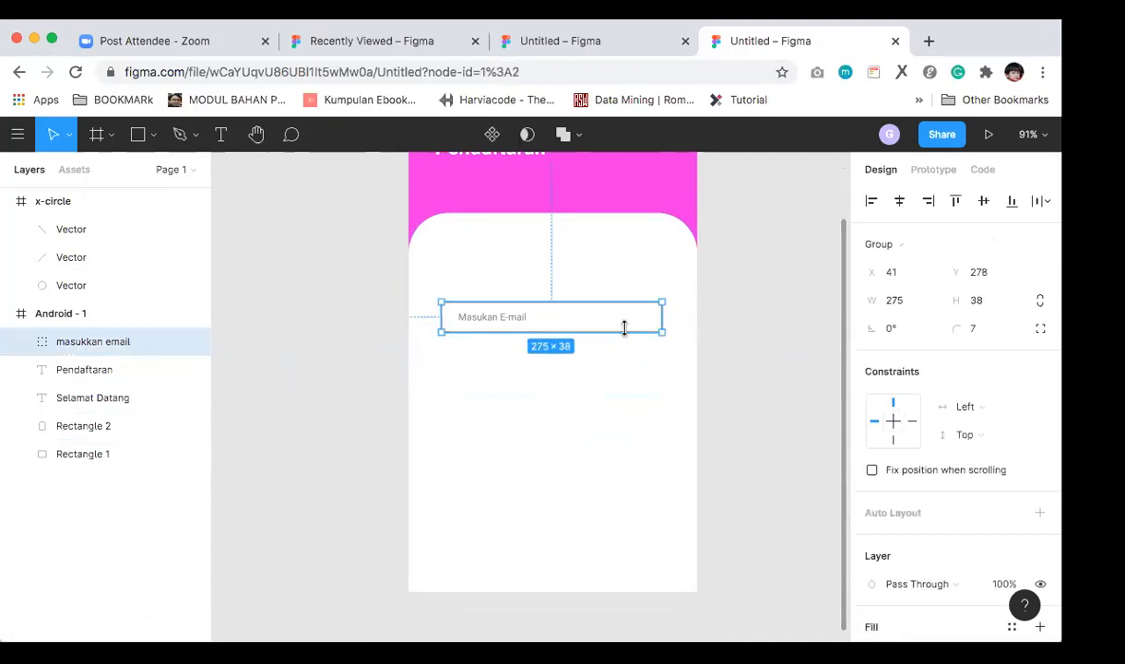
pyautogui.press('super+d')
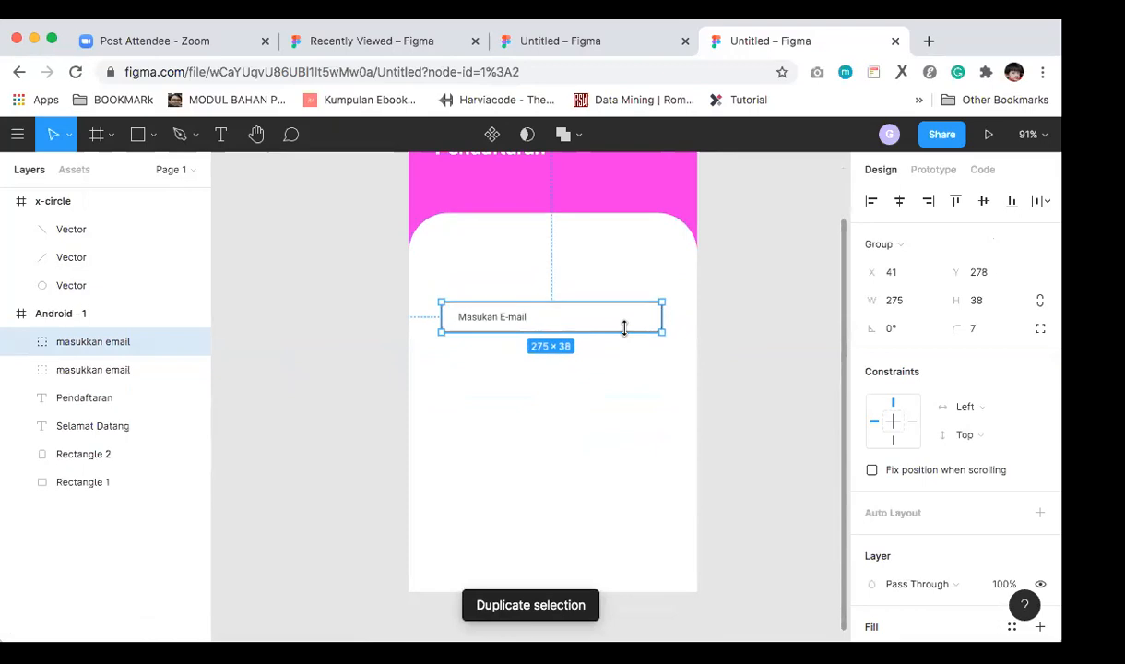
# Step: Move the duplicated "masukkan email" group straight down below the original field, to Y 356
pyautogui.hotkey('shift', 'Down')
pyautogui.hotkey('shift', 'Down')
pyautogui.hotkey('shift', 'Down')
pyautogui.hotkey('shift', 'Down')
pyautogui.hotkey('shift', 'Down')
pyautogui.hotkey('shift', 'Down')
pyautogui.hotkey('shift', 'Down')
pyautogui.hotkey('shift', 'Down')
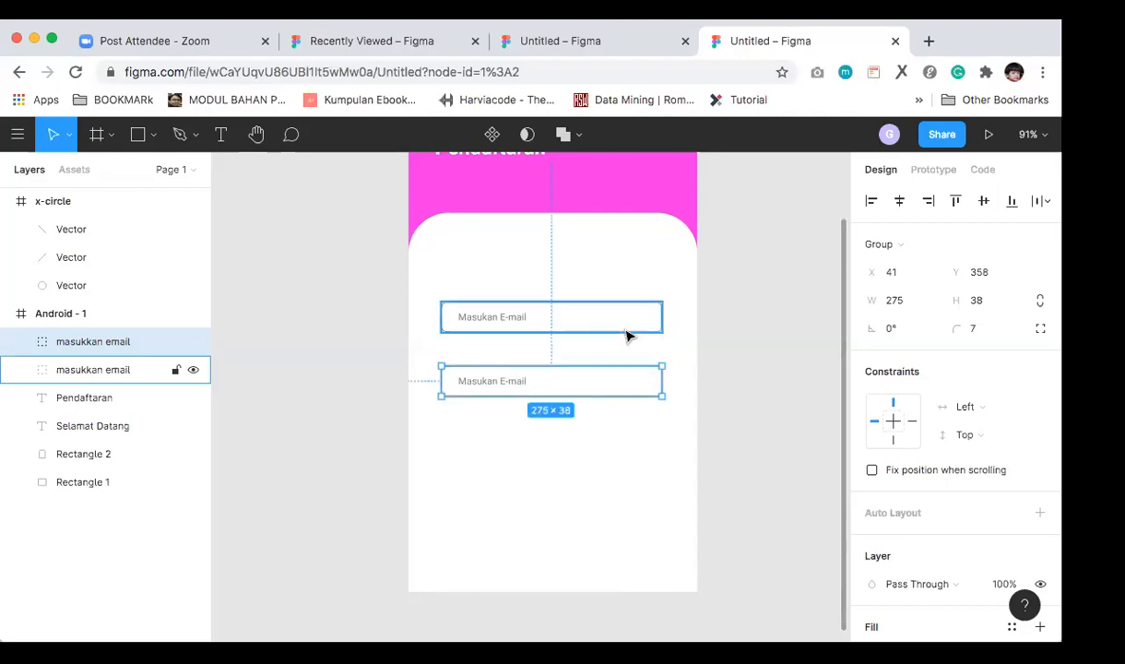
pyautogui.click(593, 386)
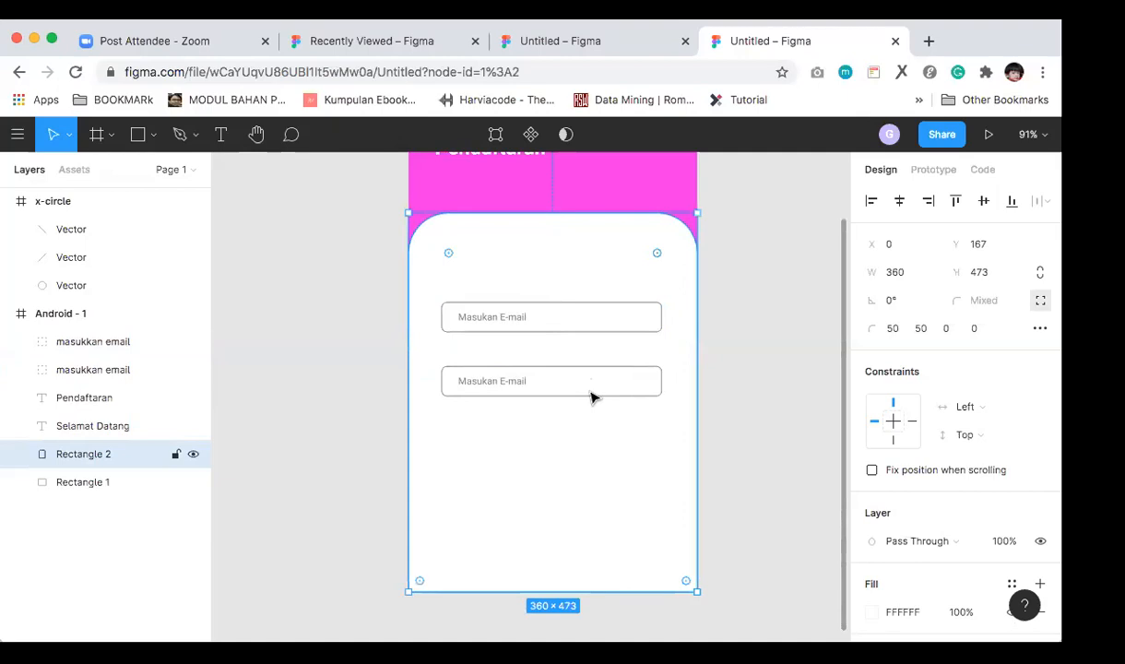
pyautogui.moveTo(562, 369); pyautogui.dragTo(560, 363)
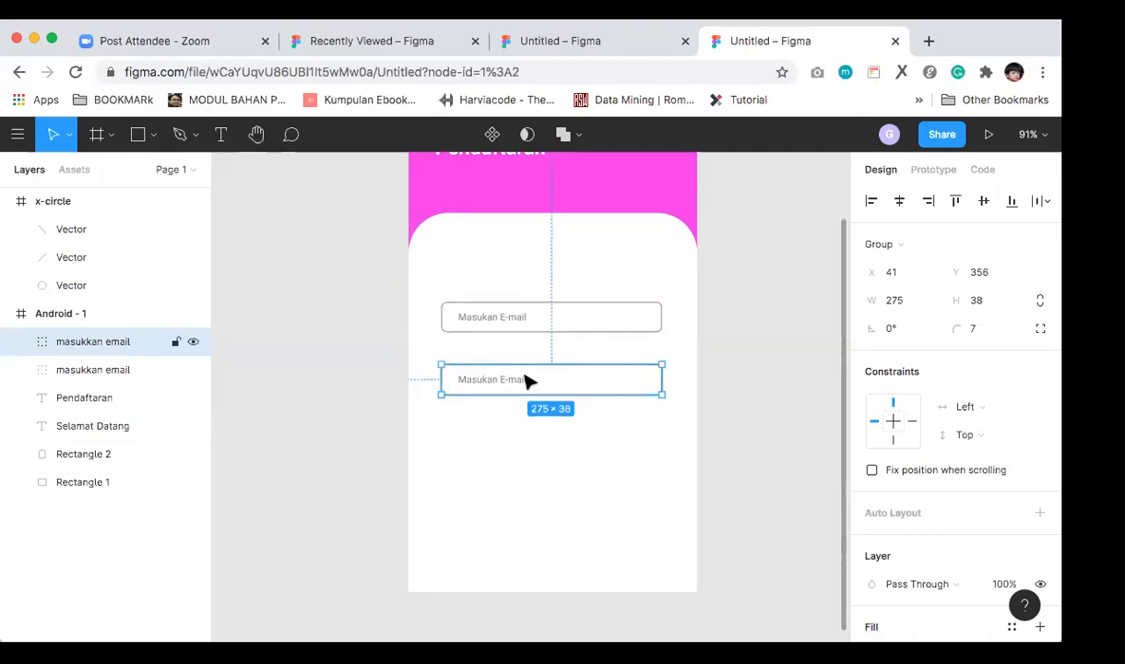
# Step: Change the placeholder text in the lower input field to "Masukan Kata Sandi"
pyautogui.doubleClick(527, 381)
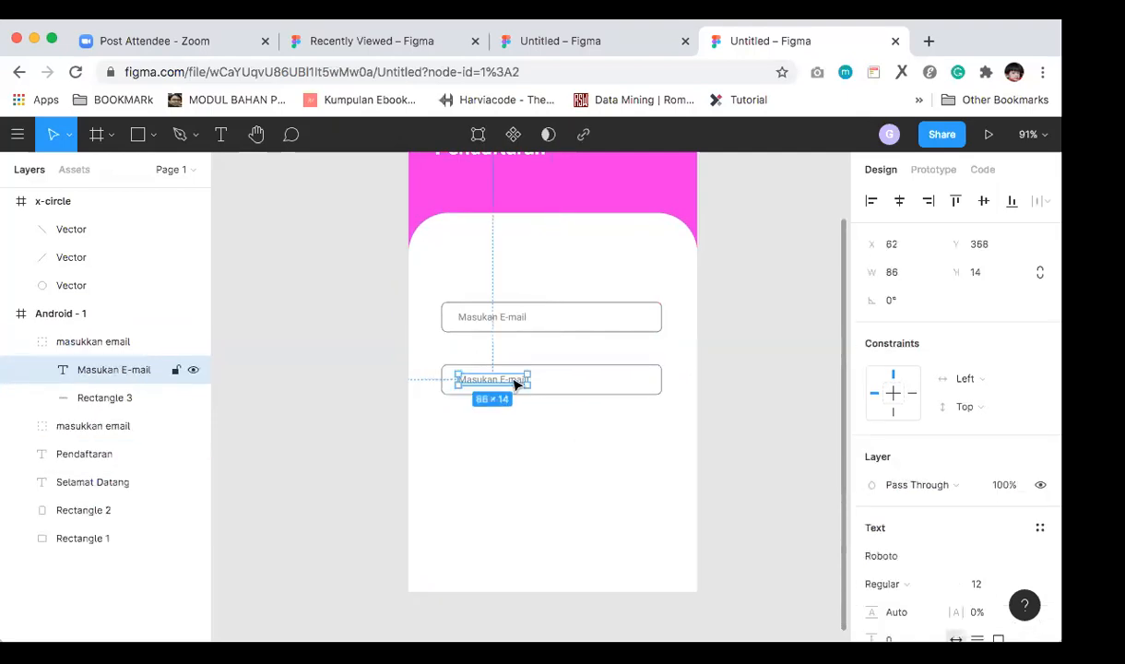
pyautogui.doubleClick(512, 379)
pyautogui.write('Masukkan')
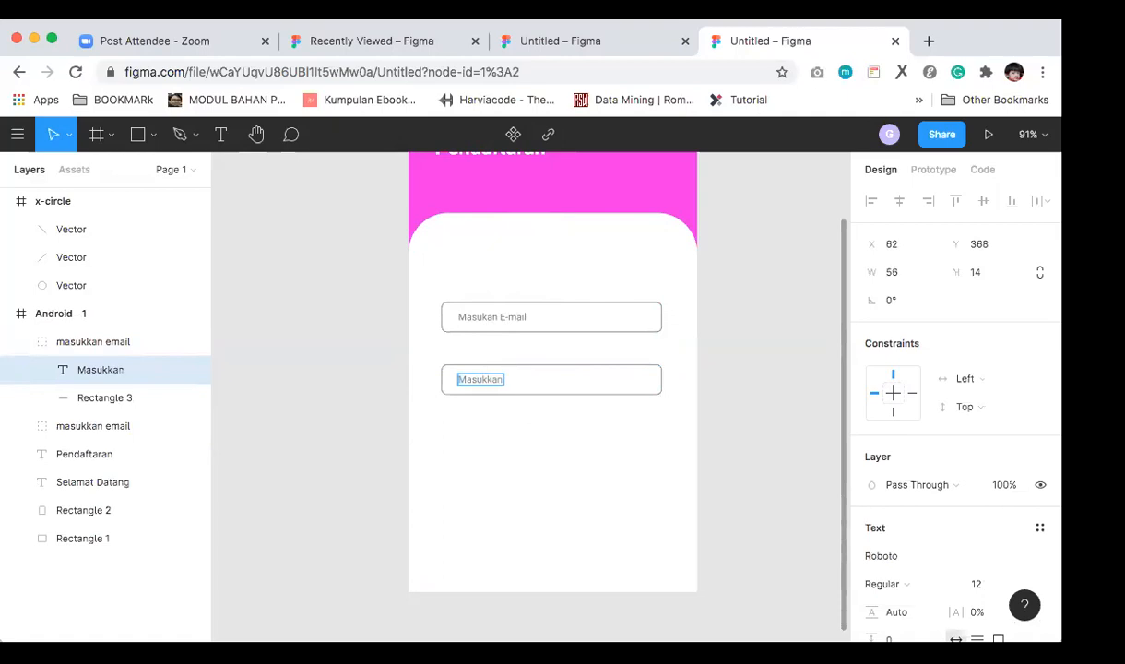
pyautogui.press('BackSpace')
pyautogui.press('BackSpace')
pyautogui.press('BackSpace')
pyautogui.write('an Kata Sandi')
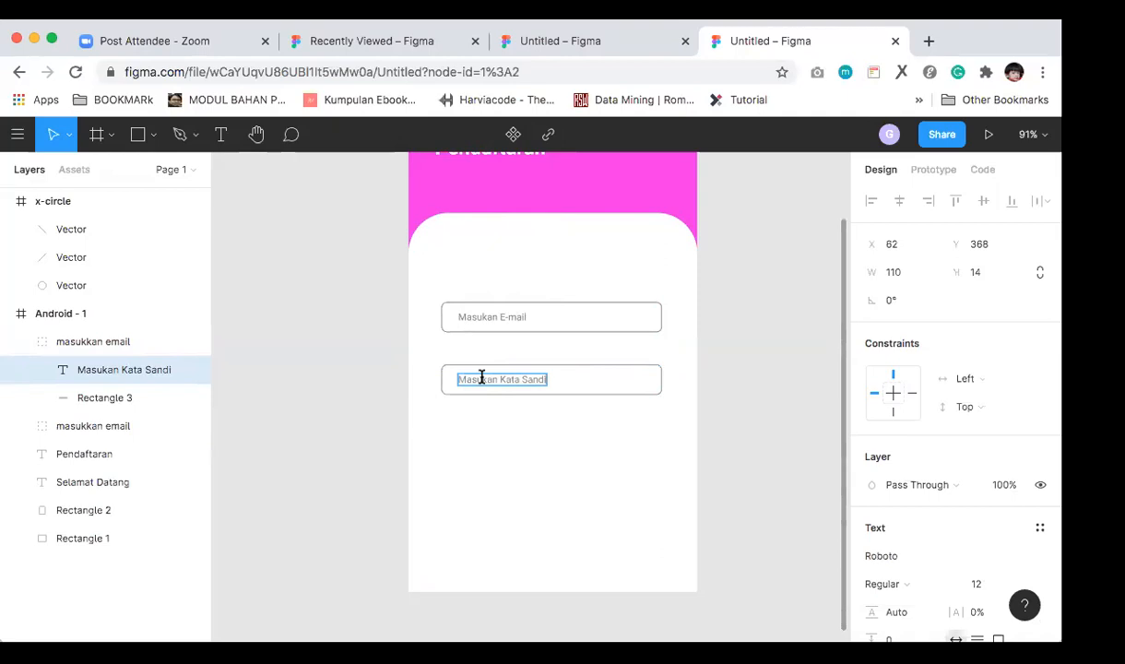
pyautogui.click(549, 413)
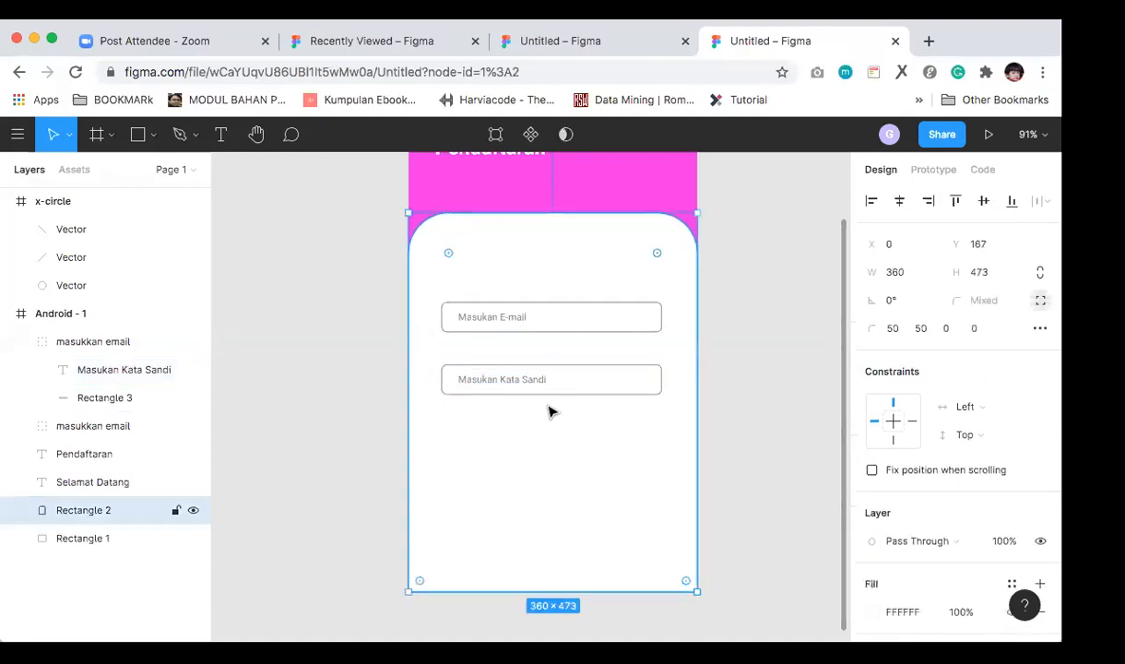
# Step: Duplicate the "Masukan Kata Sandi" field group and move the copy 80 px down, to Y 436
pyautogui.click(522, 386)
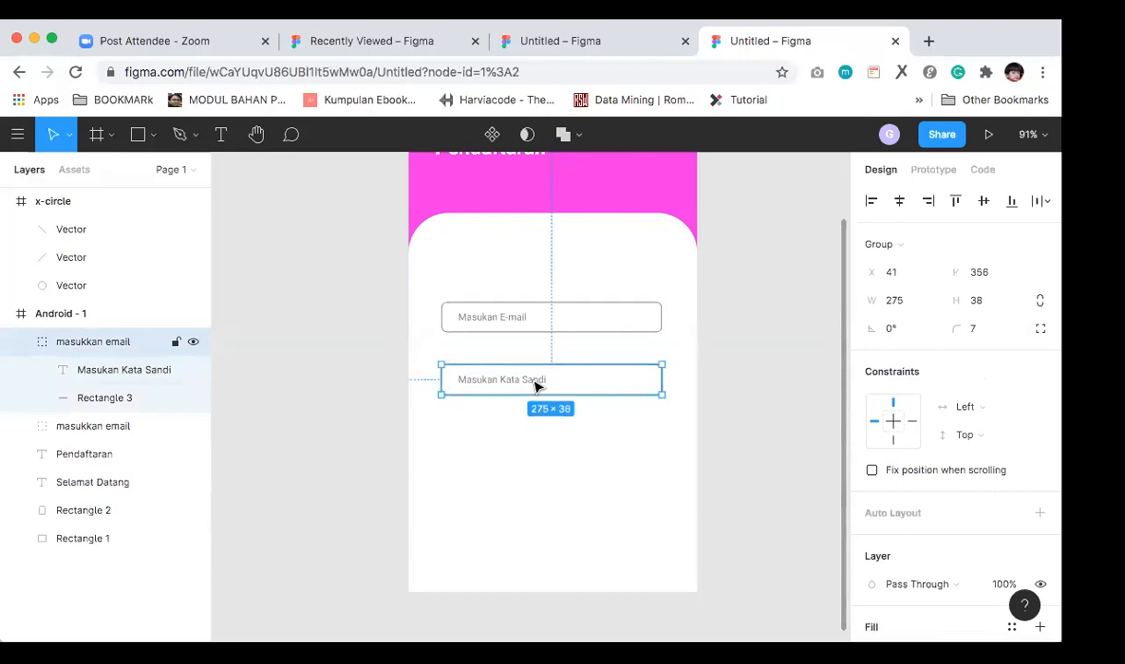
pyautogui.hotkey('ctrl', 'd')
pyautogui.hotkey('shift', 'Down')
pyautogui.hotkey('shift', 'Down')
pyautogui.hotkey('shift', 'Down')
pyautogui.hotkey('shift', 'Down')
pyautogui.hotkey('shift', 'Down')
pyautogui.hotkey('shift', 'Down')
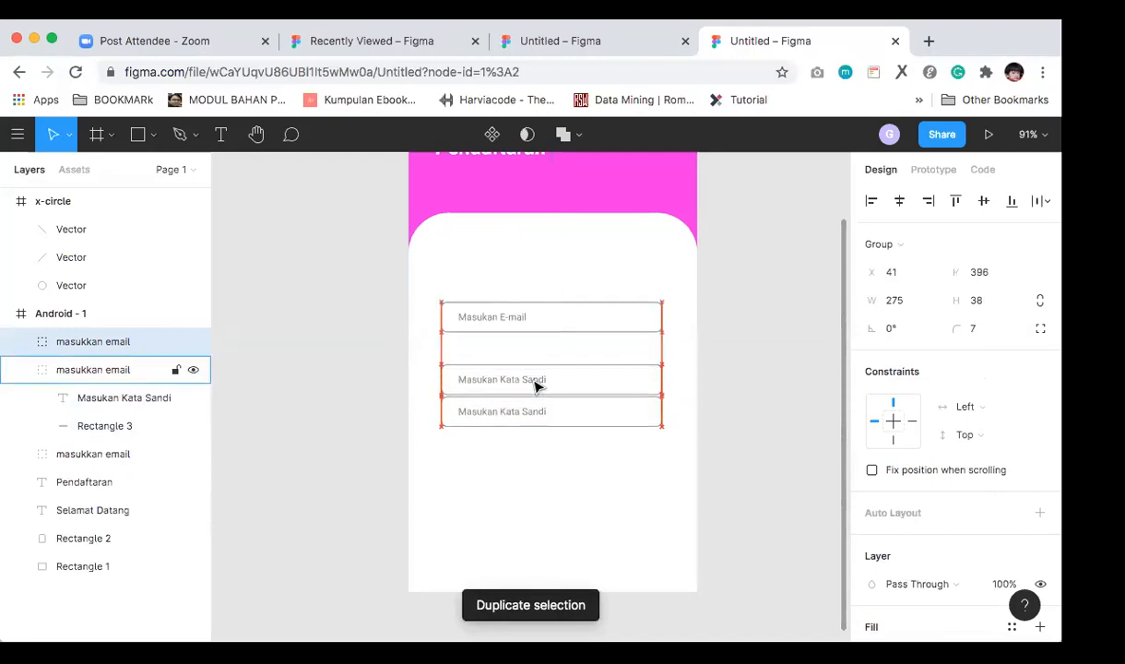
pyautogui.hotkey('shift', 'Down')
pyautogui.hotkey('shift', 'Down')
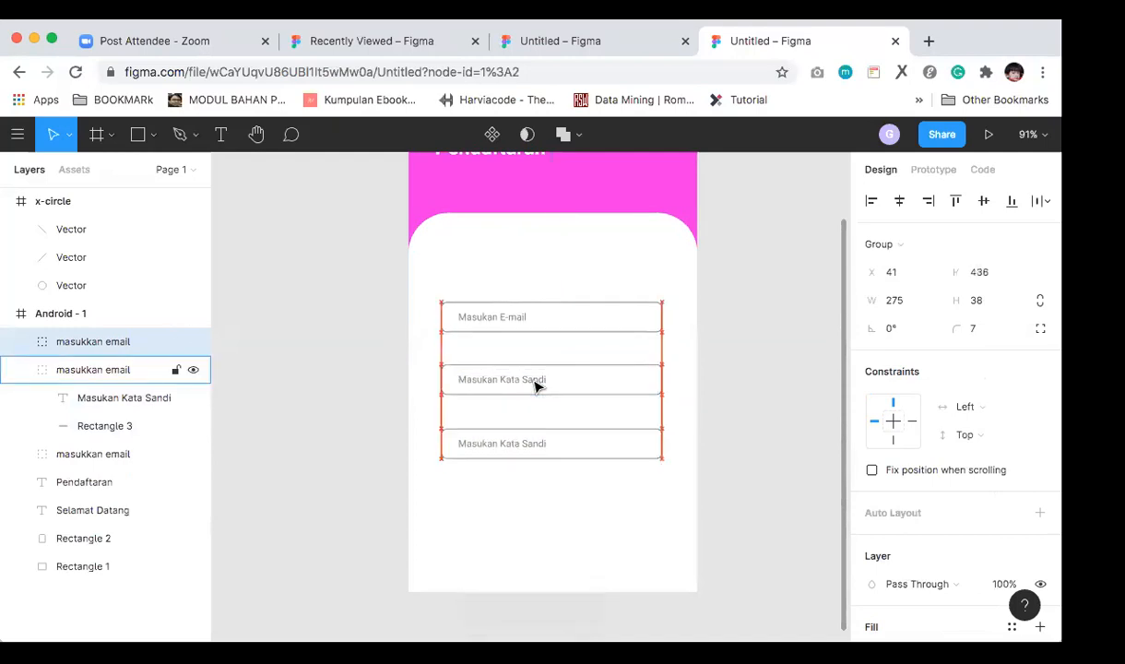
# Step: Change the third field's placeholder text to "Konfirmasi Kata Sandi" and deselect it
pyautogui.doubleClick(467, 448)
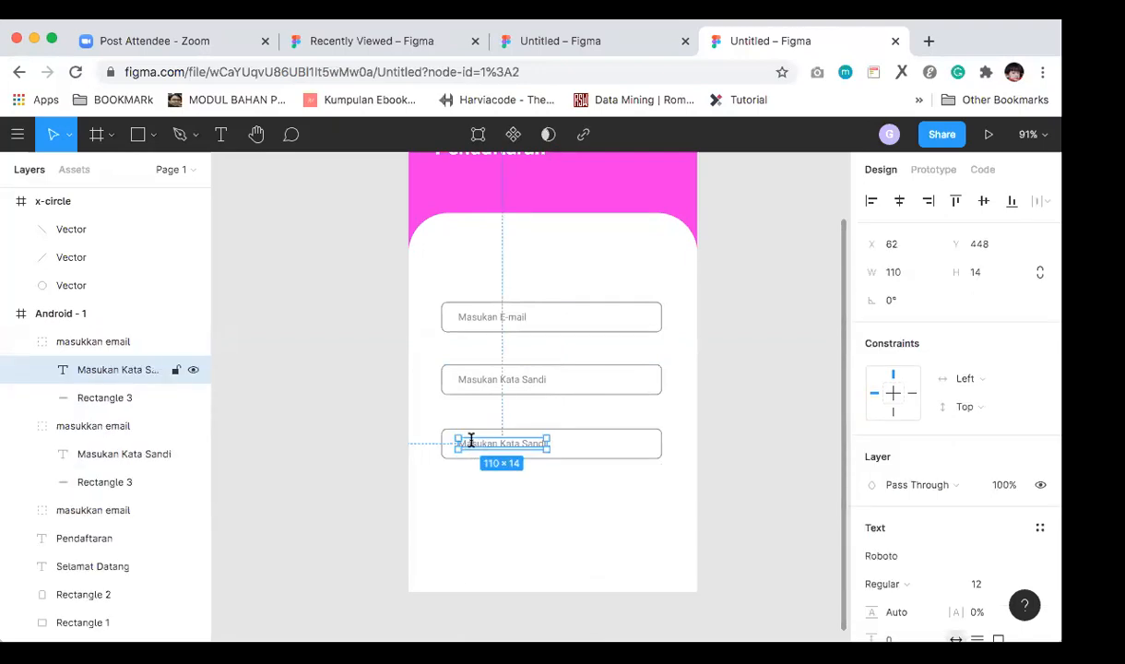
pyautogui.doubleClick(471, 441)
pyautogui.press('Escape')
pyautogui.moveTo(459, 444); pyautogui.dragTo(498, 443)
pyautogui.write('Konfirmasi')
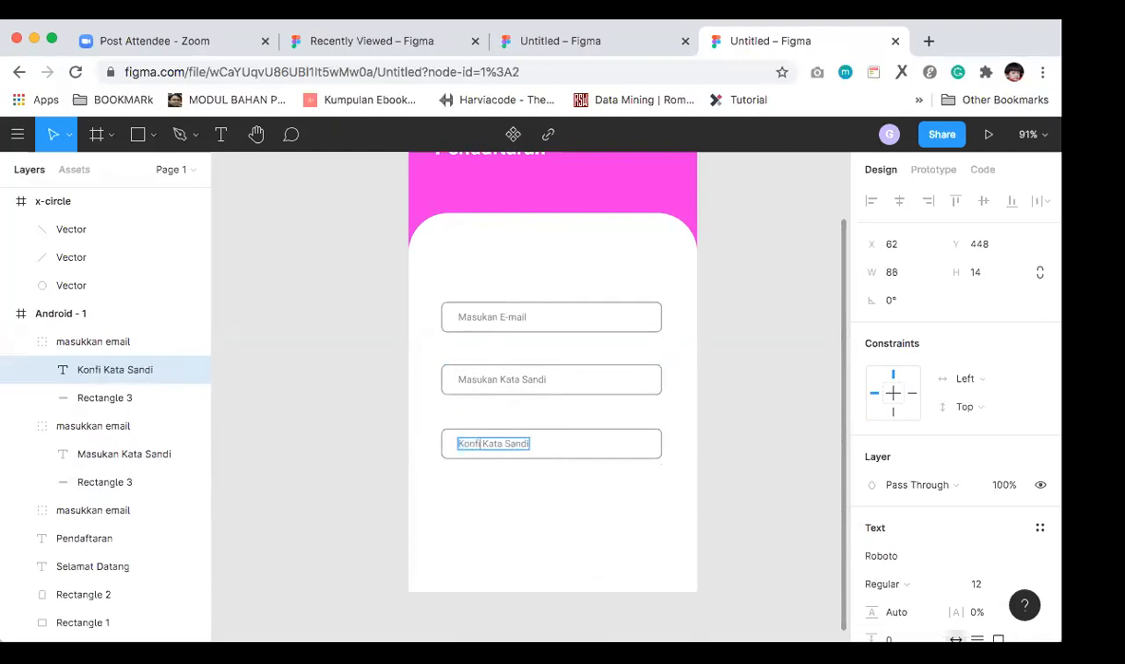
pyautogui.press('Escape')
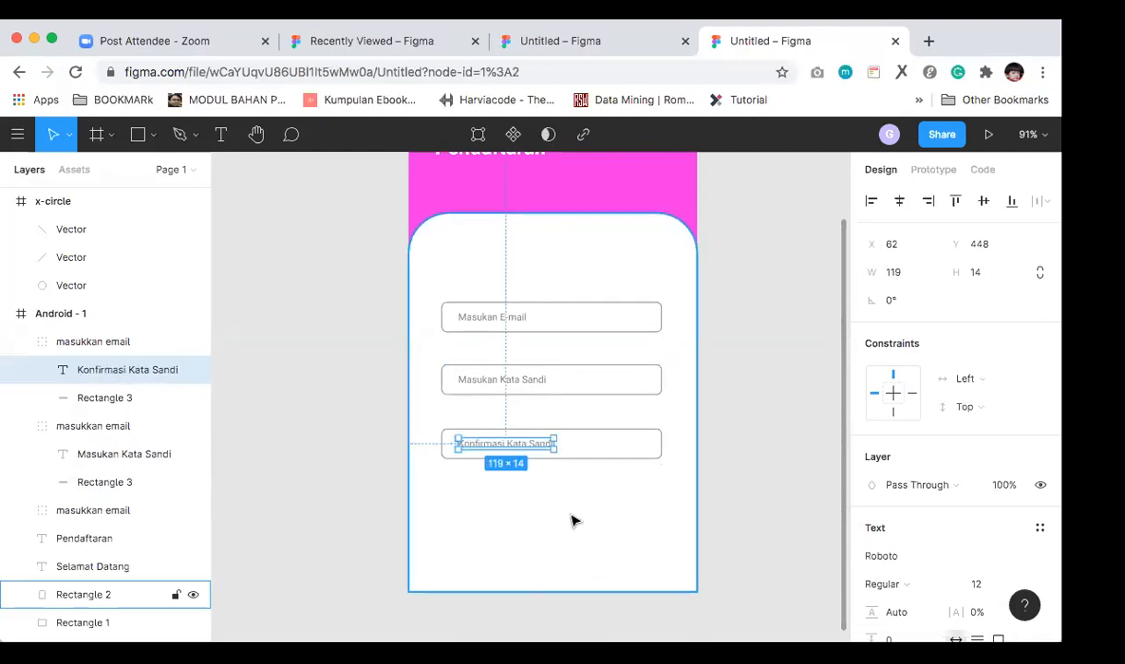
pyautogui.click(322, 461)
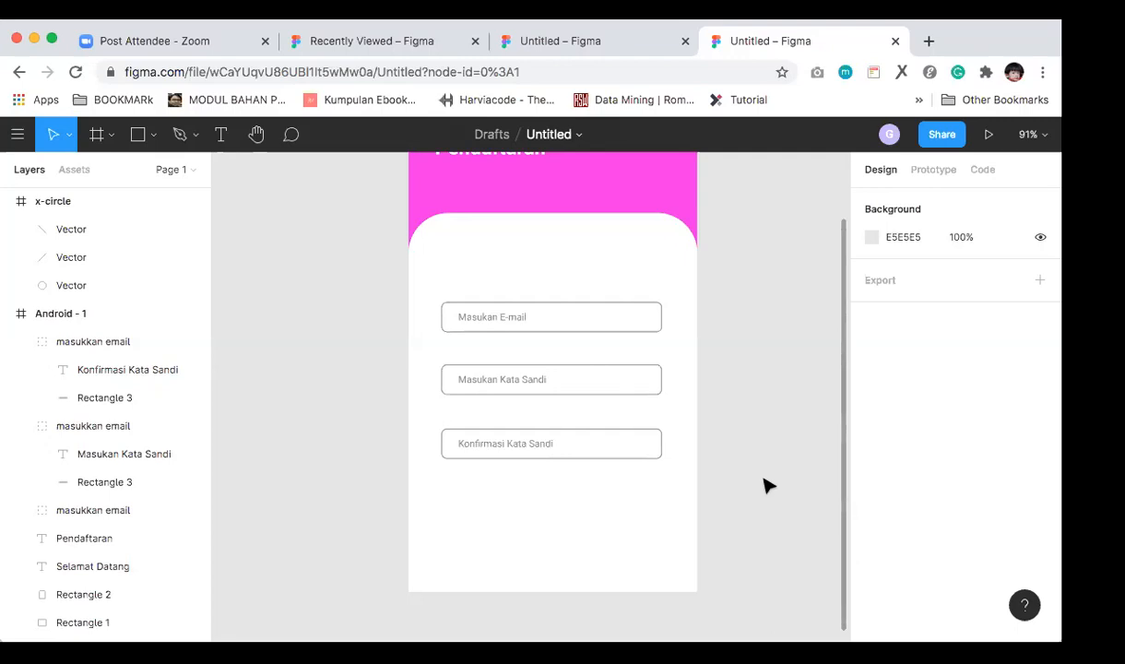
# Step: Tighten the field spacing by moving "Masukan Kata Sandi" up to Y 344 and "Konfirmasi Kata Sandi" up by 30 px
pyautogui.click(550, 368)
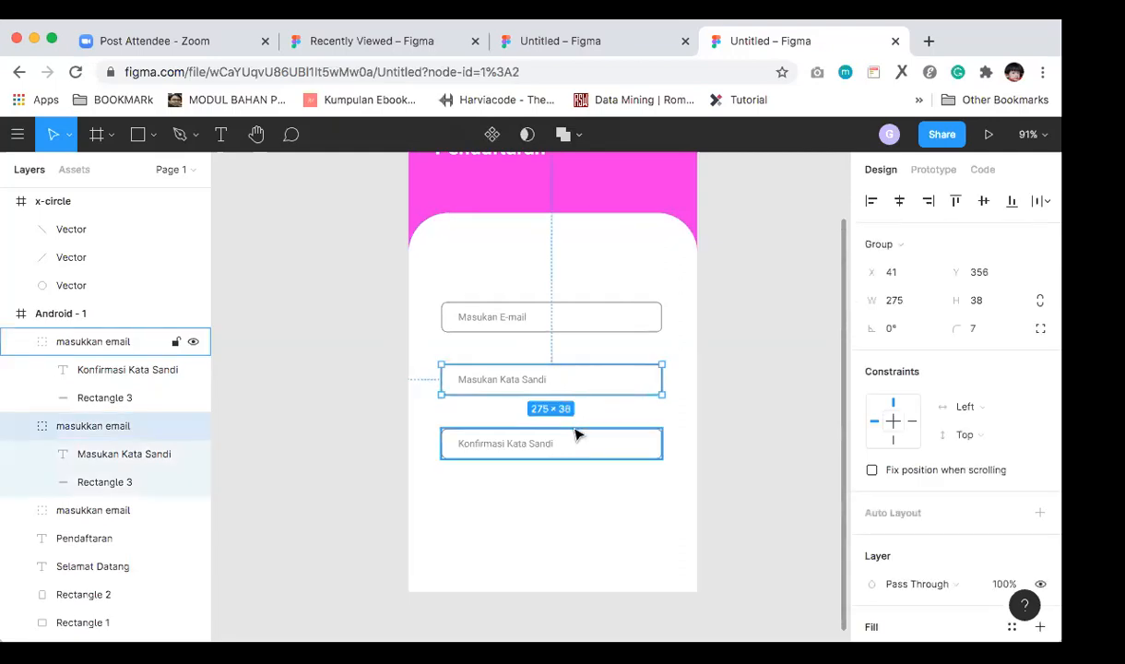
pyautogui.hotkey('shift', 'Up')
pyautogui.hotkey('shift', 'Up')
pyautogui.hotkey('shift', 'Down')
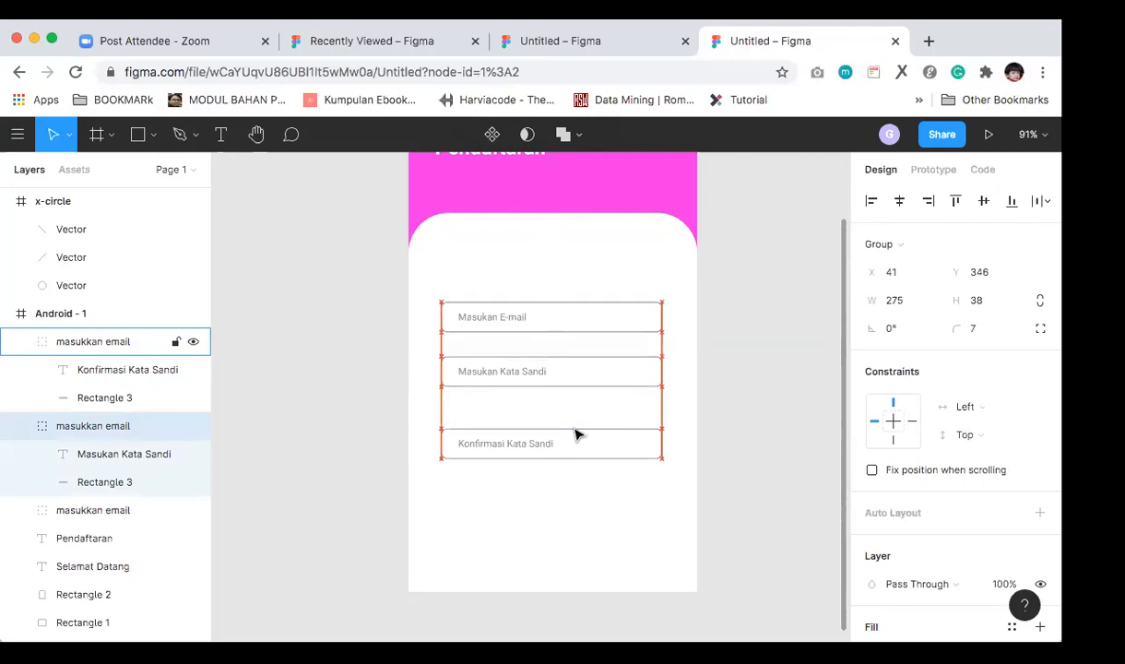
pyautogui.click(575, 432)
pyautogui.hotkey('shift', 'Up')
pyautogui.hotkey('shift', 'Up')
pyautogui.hotkey('shift', 'Up')
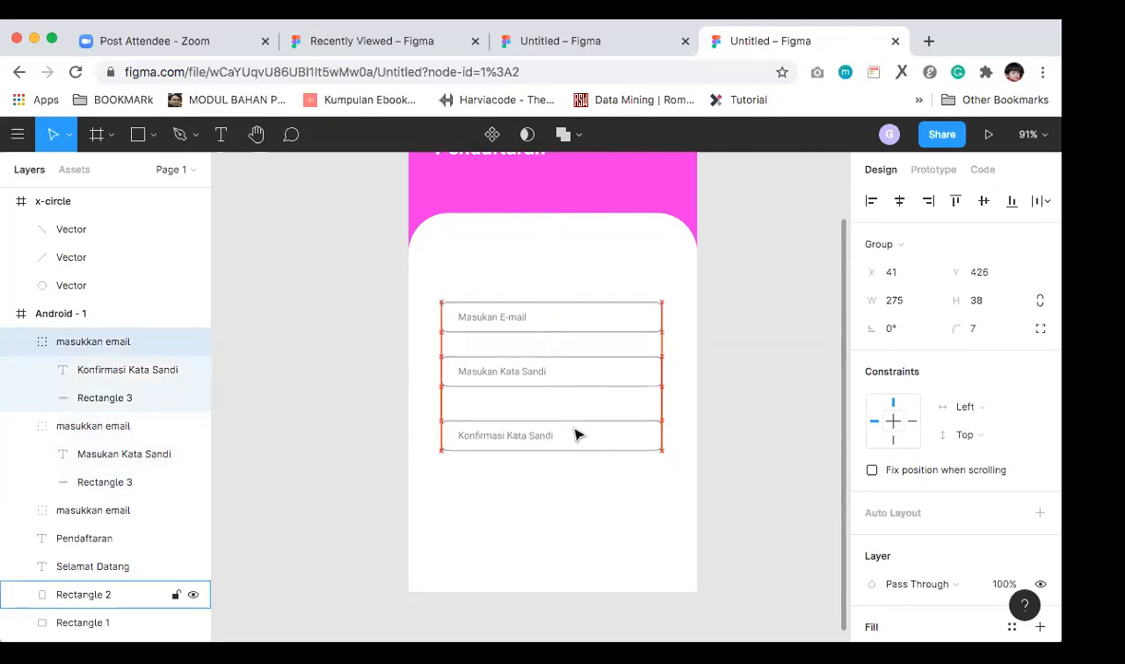
pyautogui.click(546, 366)
pyautogui.press('Up')
pyautogui.press('Up')
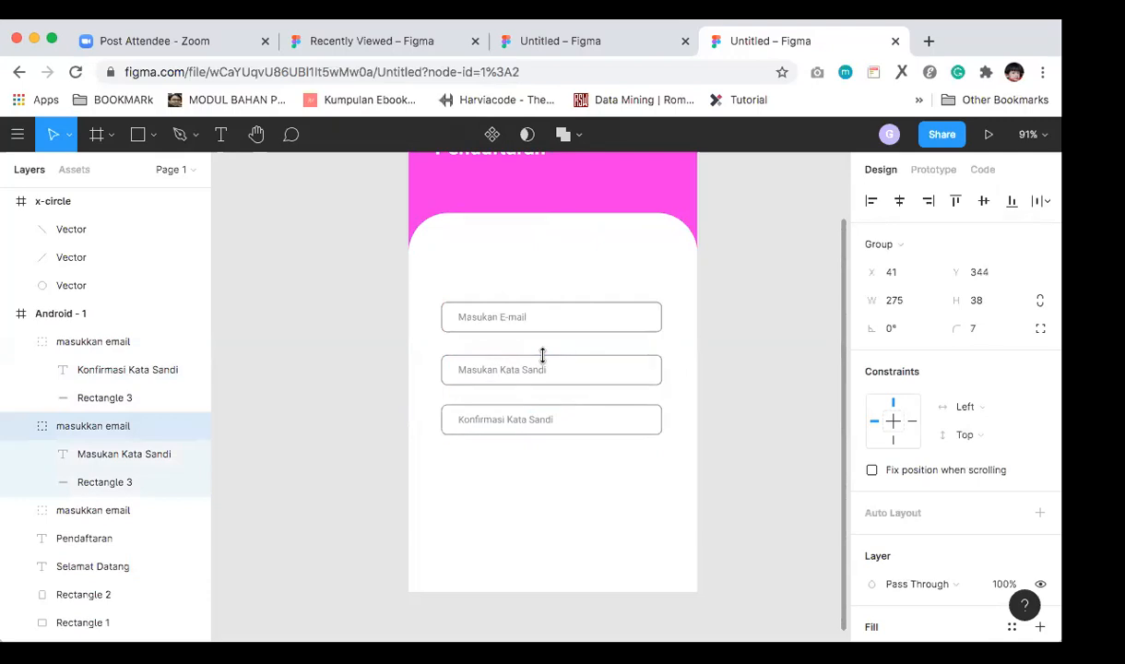
# Step: Nudge the "Konfirmasi Kata Sandi" field down to Y 410 so the gaps between the three fields match, and clear the selection
pyautogui.click(593, 415)
pyautogui.click(593, 404)
pyautogui.press('alt')
pyautogui.press('Down')
pyautogui.press('Down')
pyautogui.press('Down')
pyautogui.press('Down')
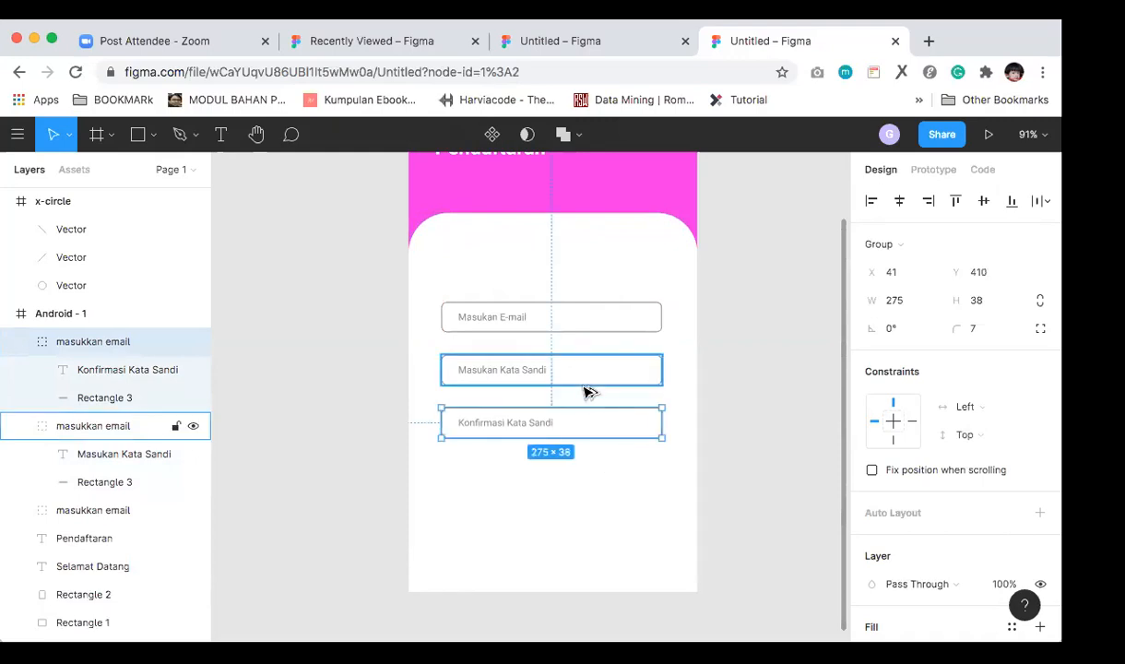
pyautogui.click(573, 508)
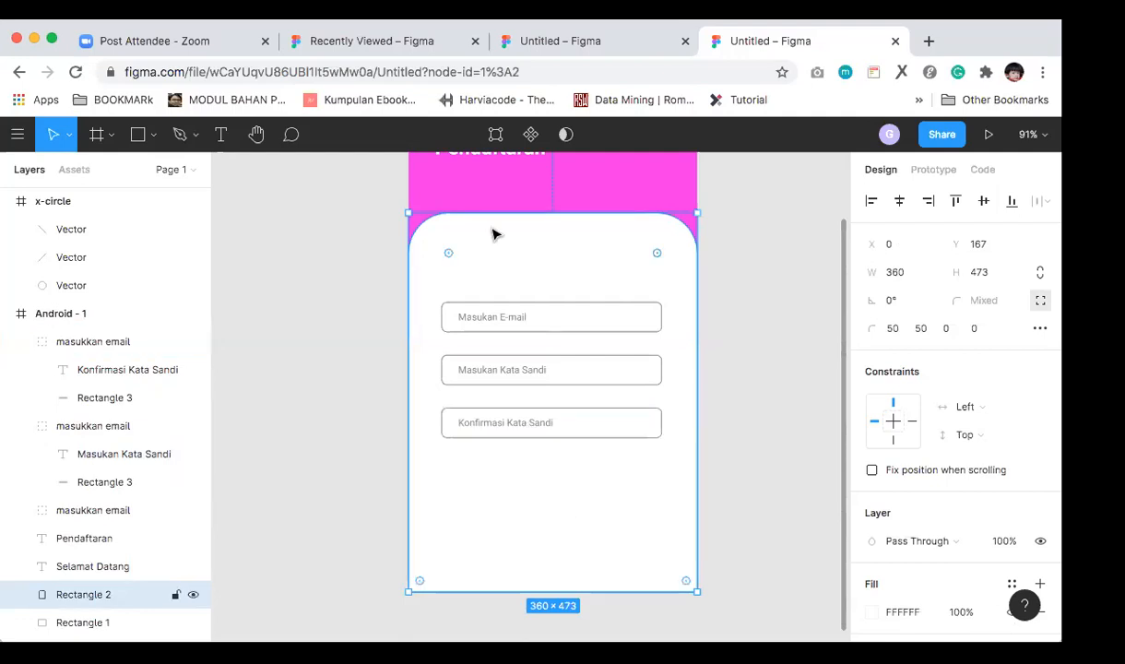
pyautogui.click(353, 319)
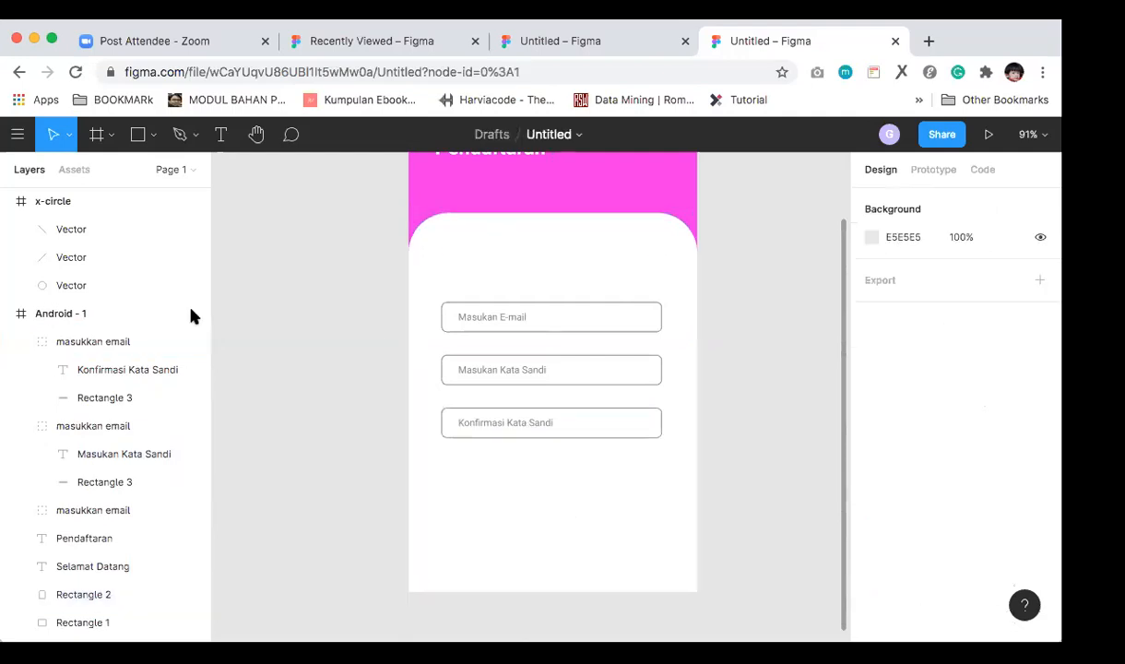
# Step: Add the two-line text "Belum Punya Akun ? Silahkan Mendaftar Secara Gratis" above the input fields, breaking the line before "Secara"
pyautogui.click(220, 135)
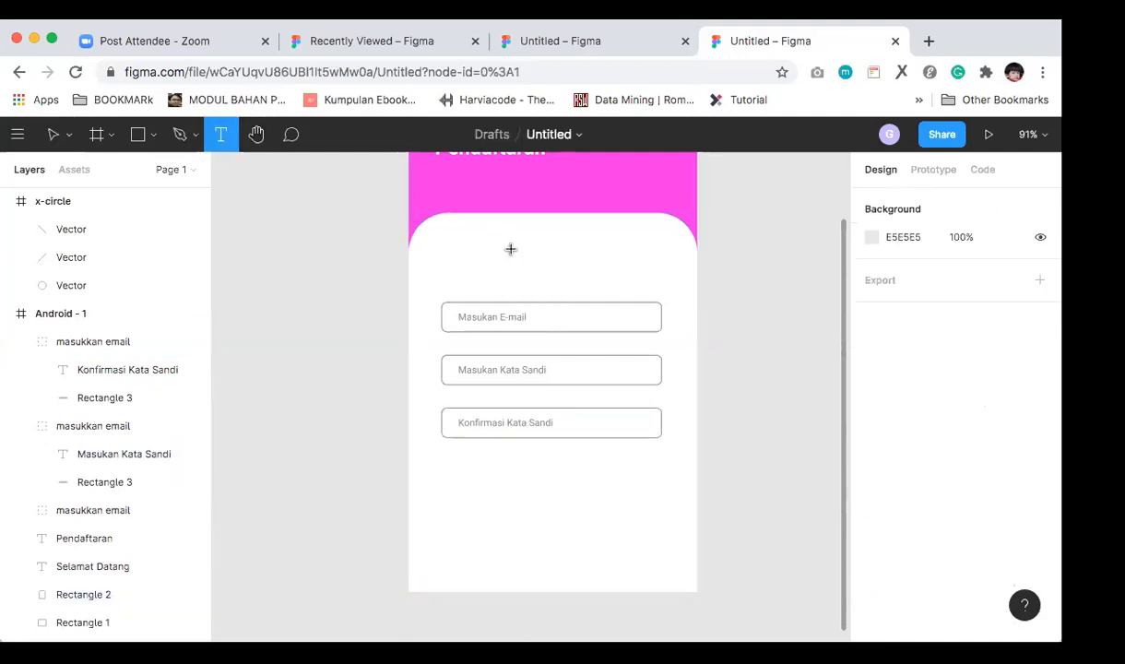
pyautogui.click(441, 253)
pyautogui.write('Belu')
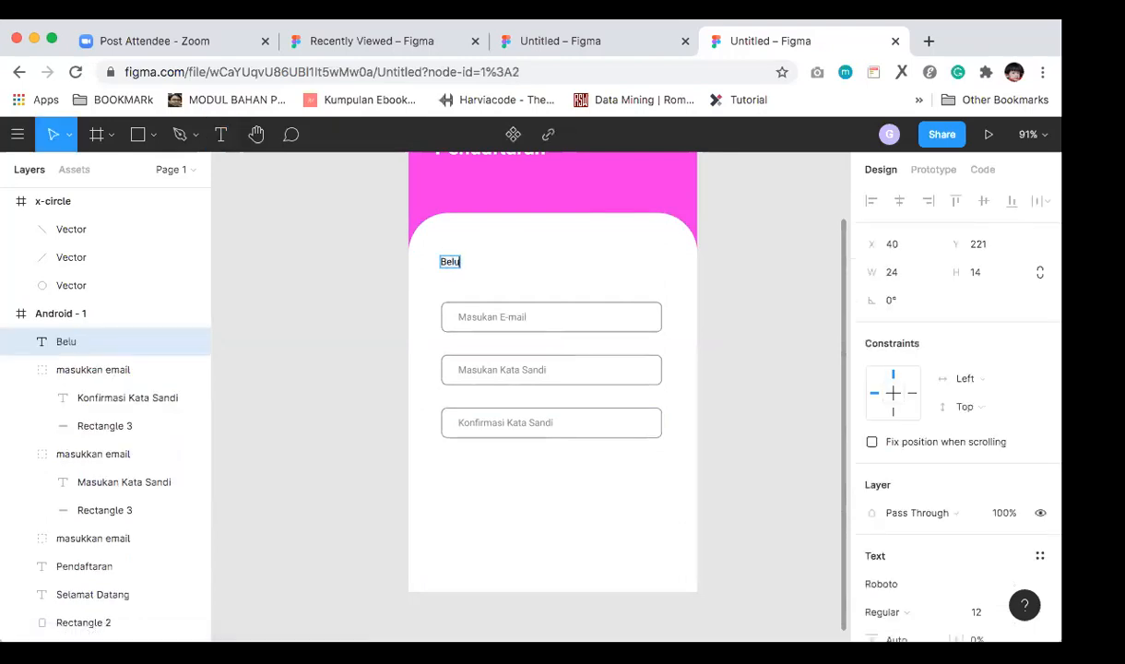
pyautogui.write('m Punya Akun ?')
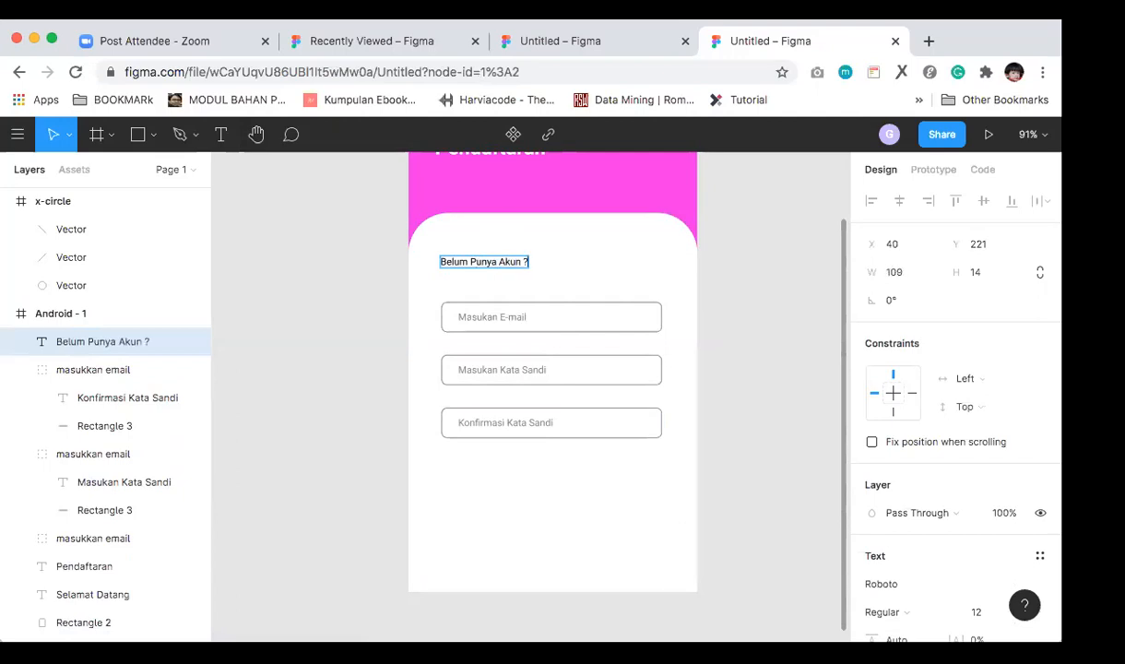
pyautogui.write(' Silahkan Mendaftar Secara')
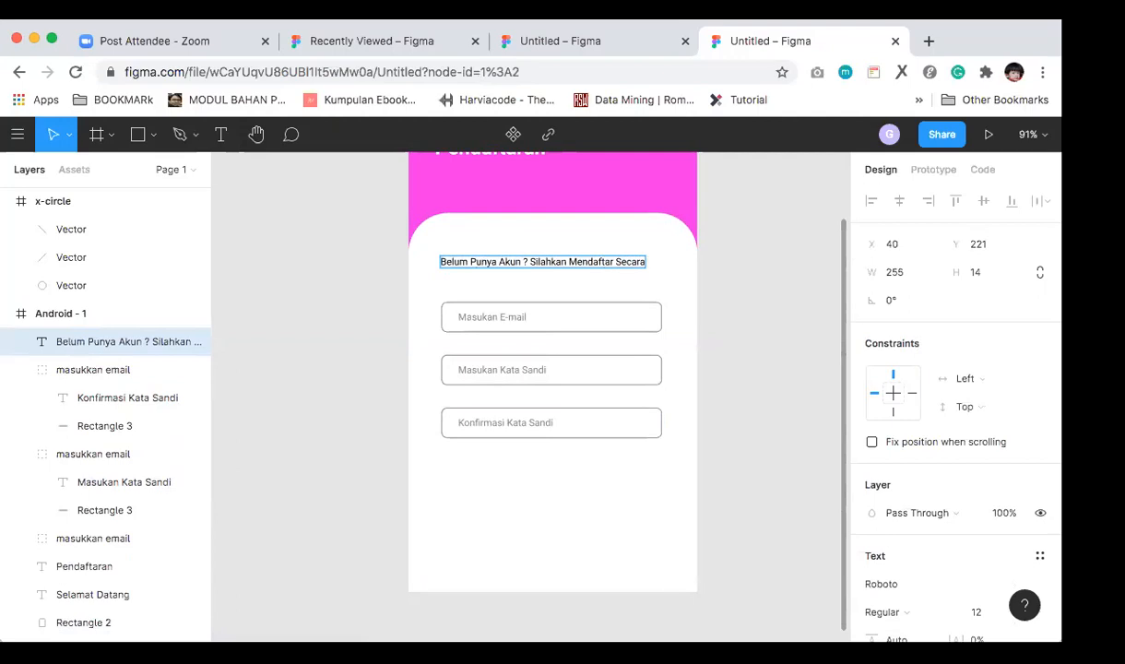
pyautogui.write(' Gratis')
pyautogui.press('Return')
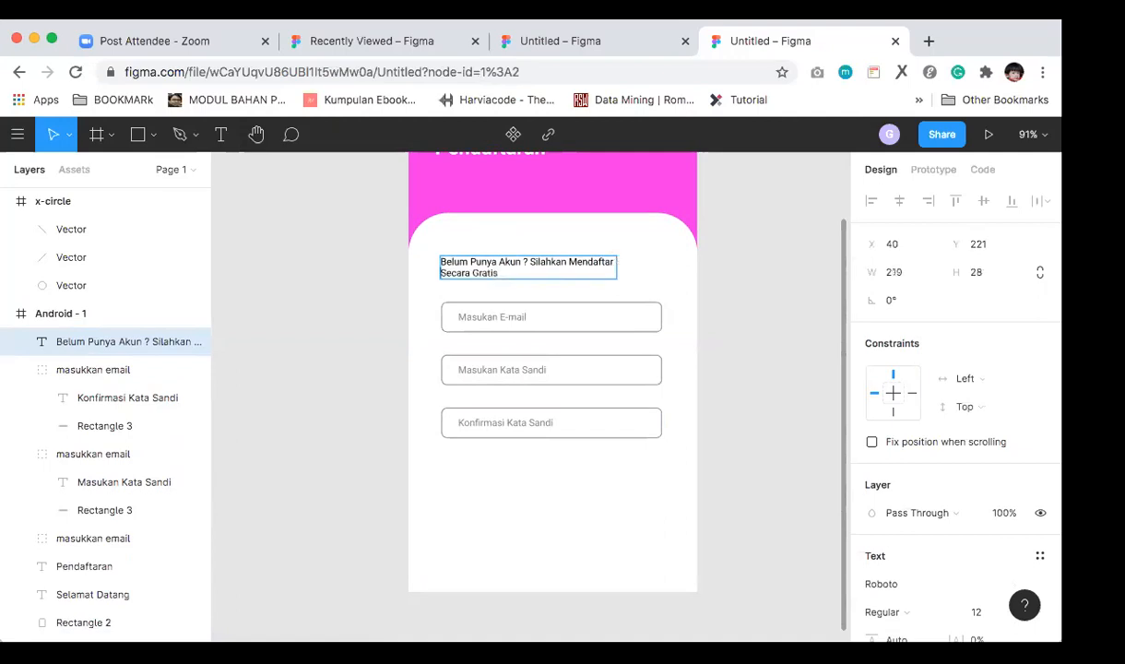
pyautogui.press('Escape')
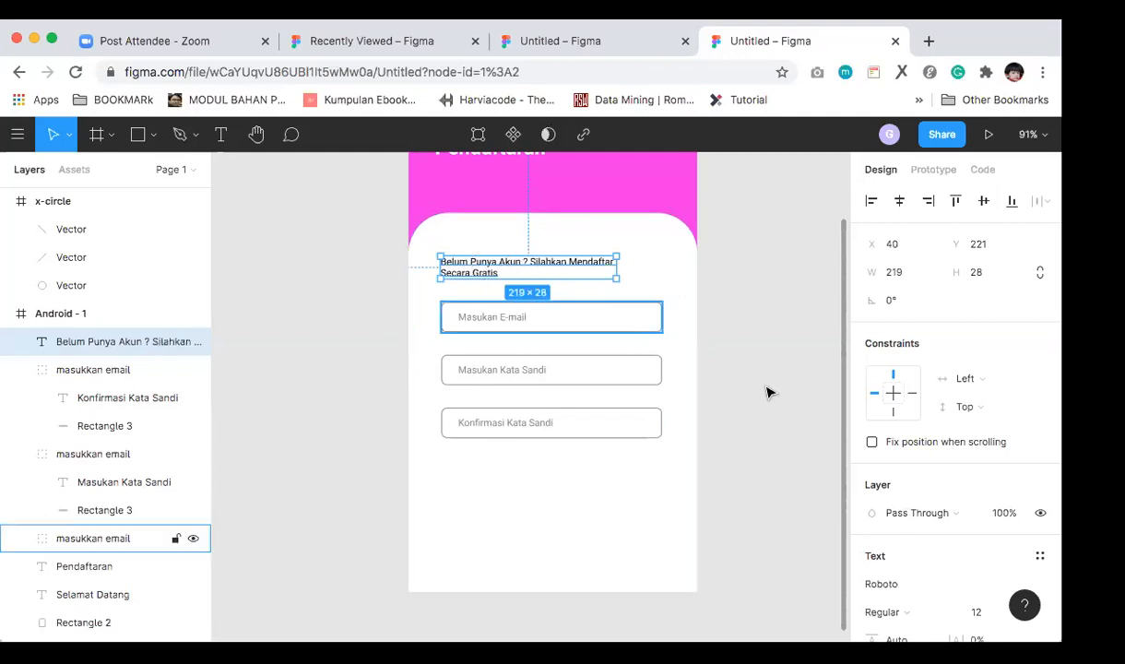
# Step: Set the line height of the "Belum Punya Akun ?" text to 20 and move the text slightly up, away from the e-mail field
pyautogui.scroll(-2, 885, 447)
pyautogui.scroll(-5, 886, 447)
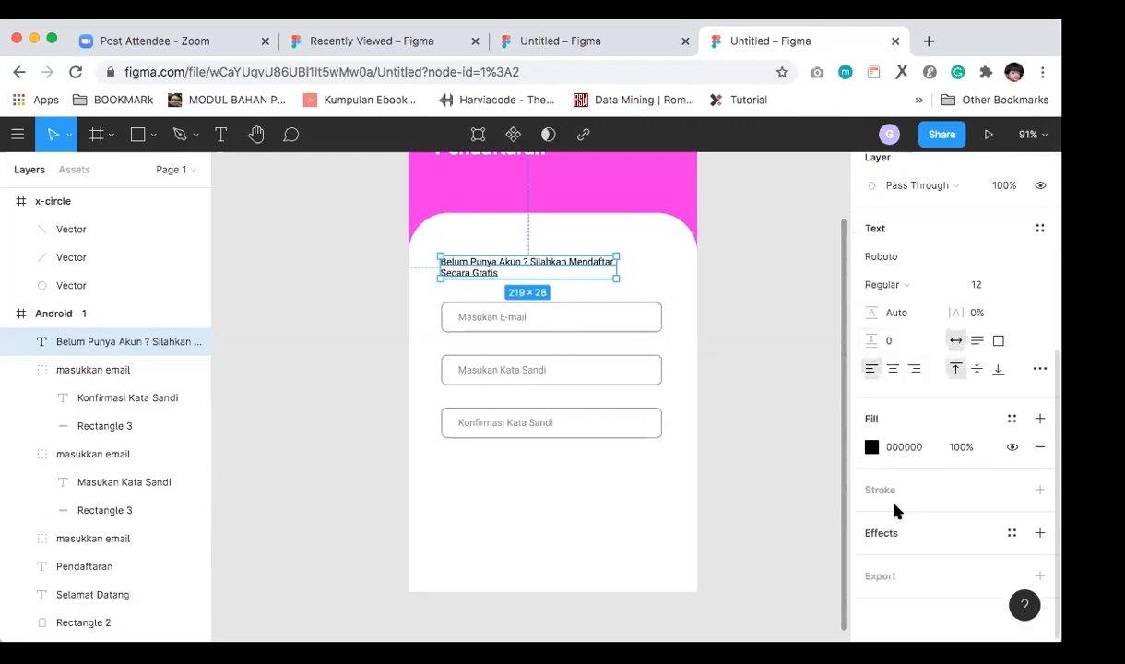
pyautogui.click(895, 340)
pyautogui.click(903, 315)
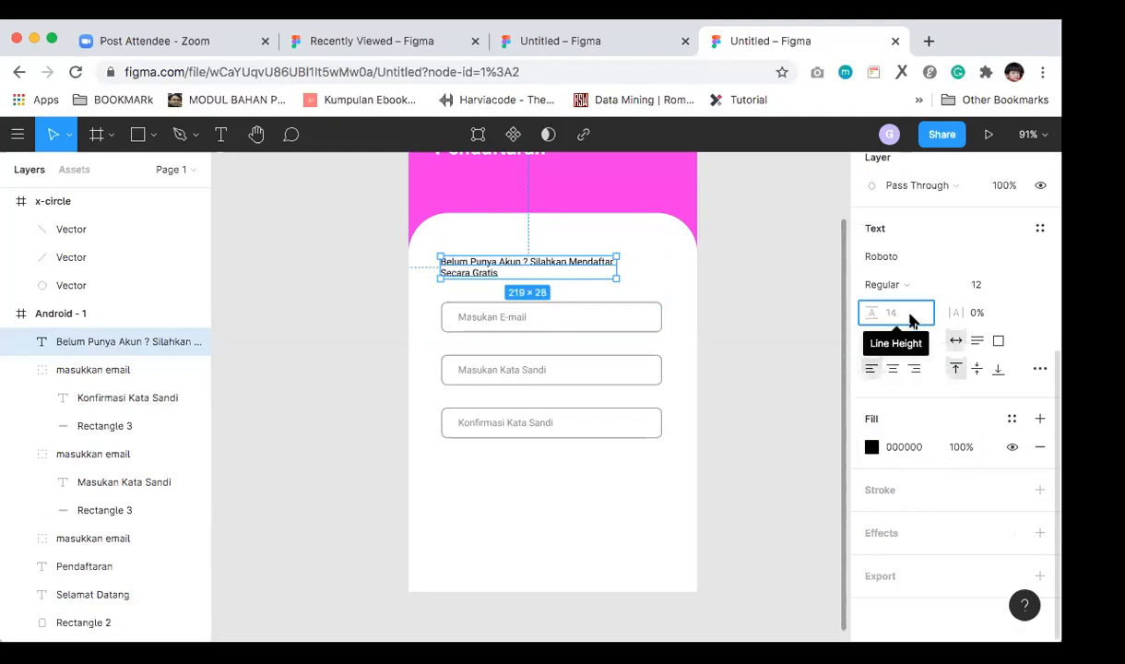
pyautogui.write('18')
pyautogui.press('Return')
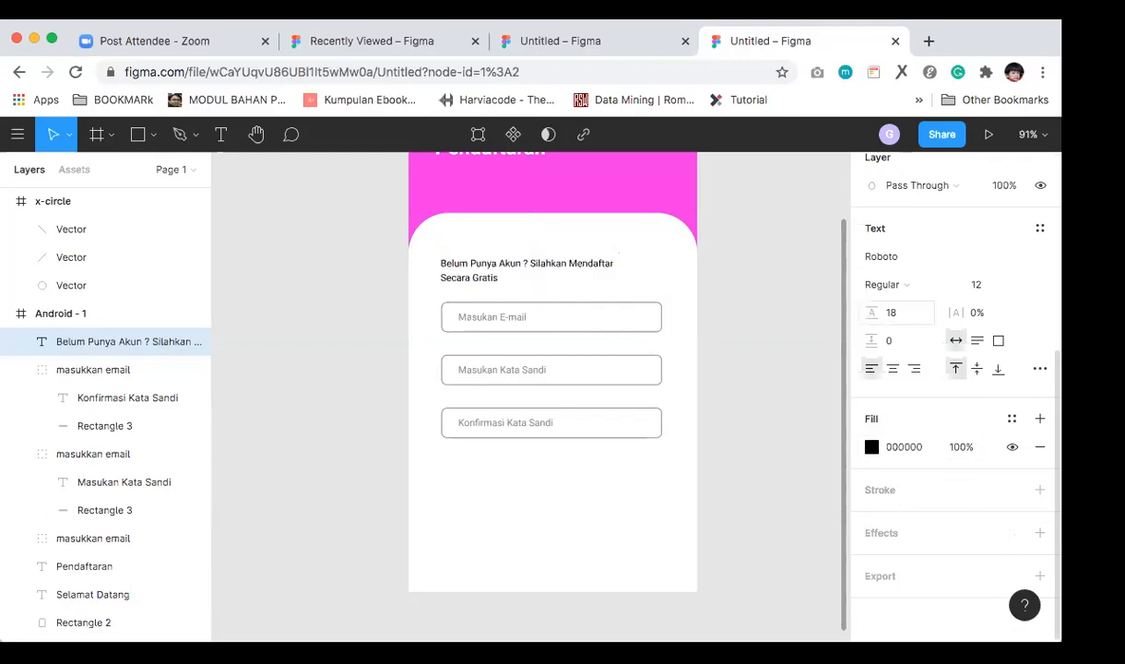
pyautogui.click(907, 314)
pyautogui.write('20')
pyautogui.press('Return')
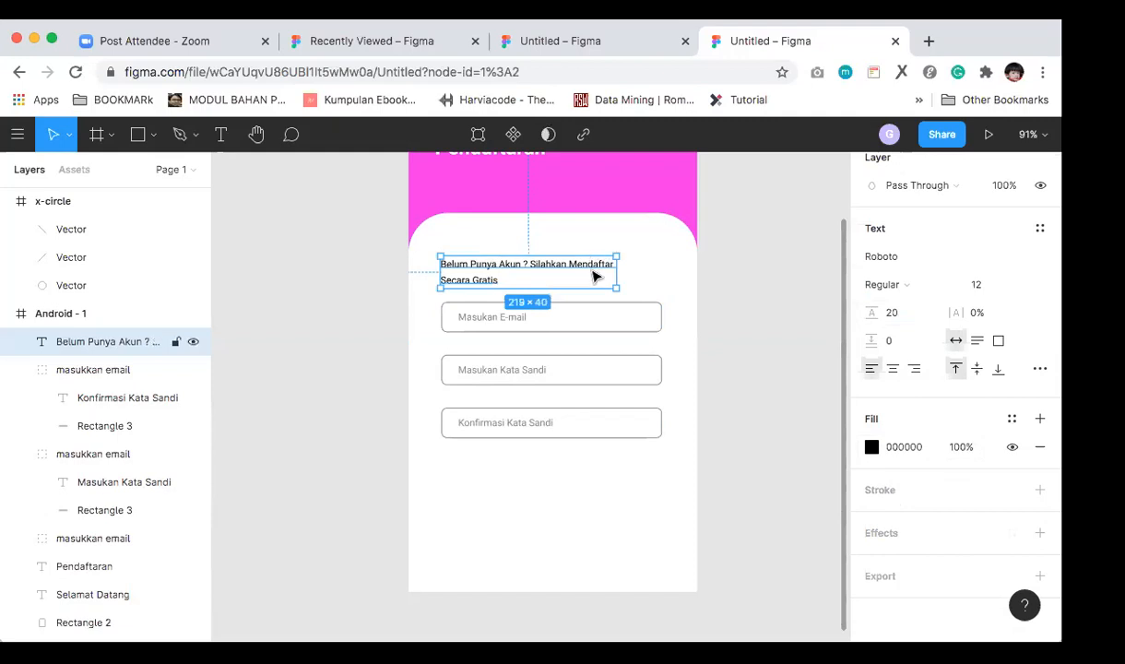
pyautogui.moveTo(595, 277); pyautogui.dragTo(591, 261)
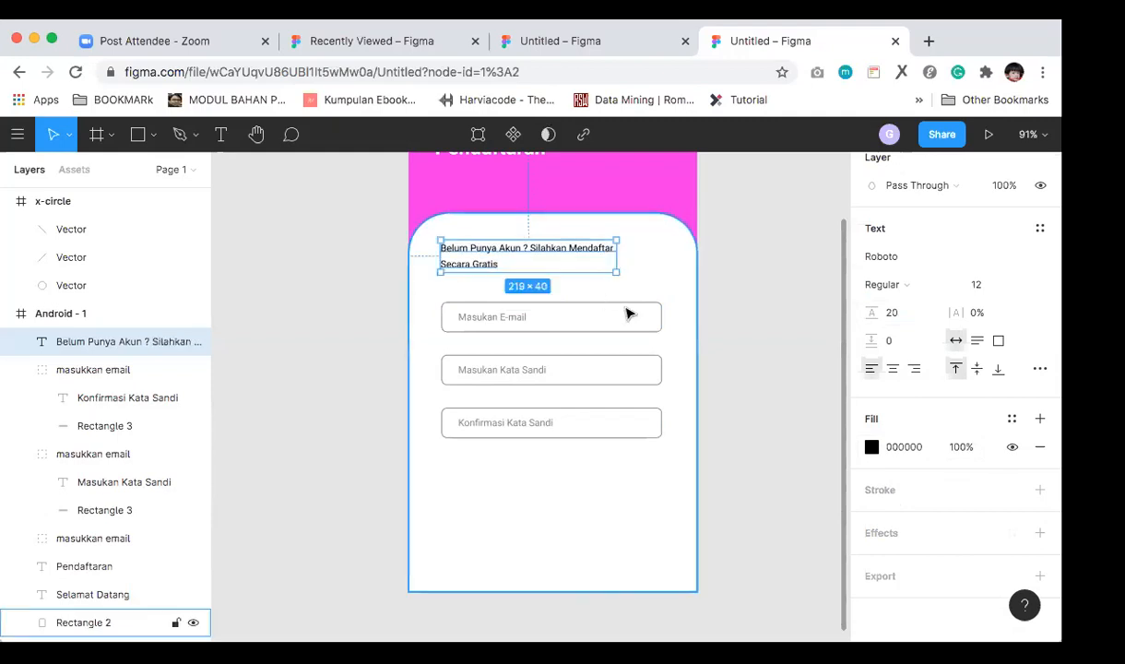
# Step: Enlarge the "Belum Punya Akun ?" text to font size 15 so it spans about the width of the input fields
pyautogui.click(983, 289)
pyautogui.write('17')
pyautogui.press('Return')
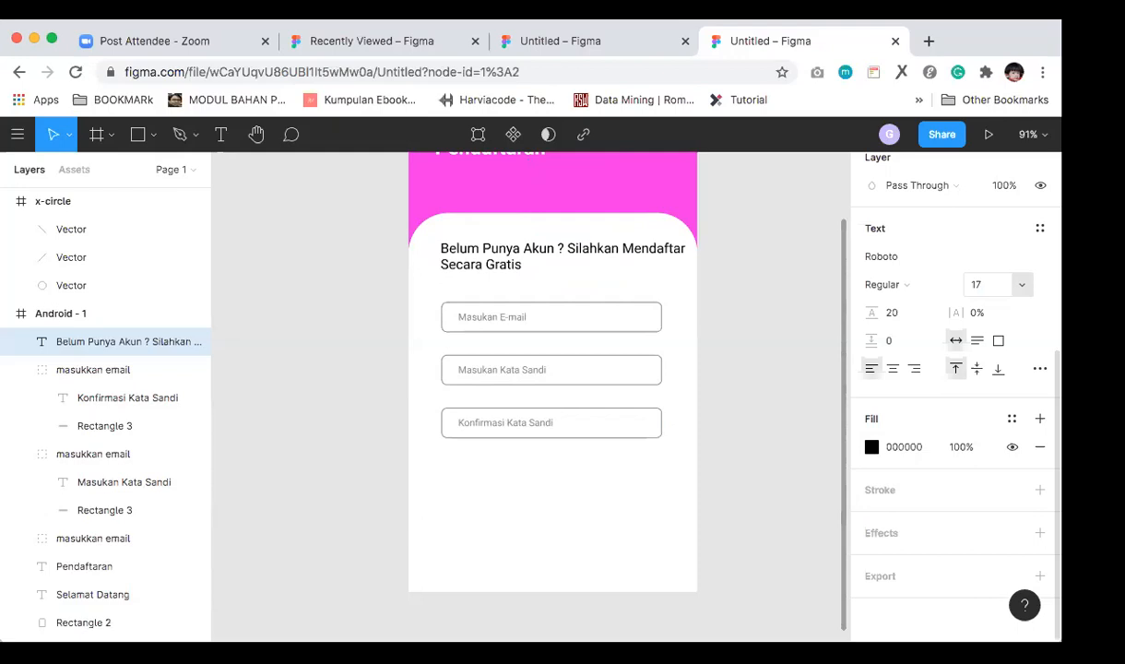
pyautogui.click(985, 289)
pyautogui.write('15')
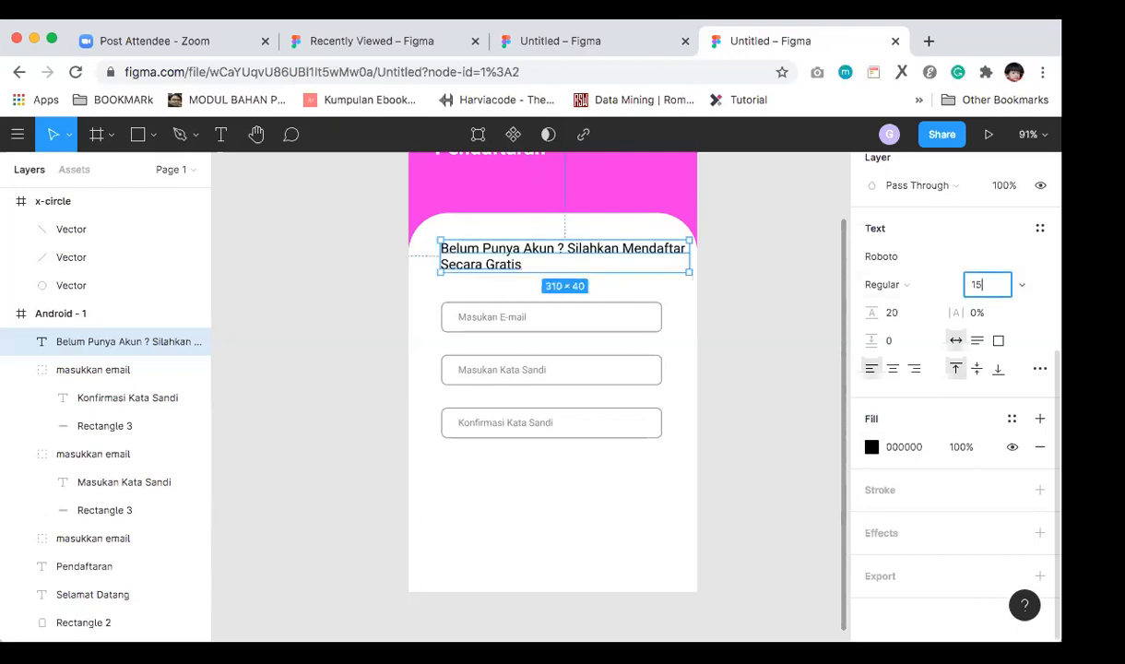
pyautogui.press('Return')
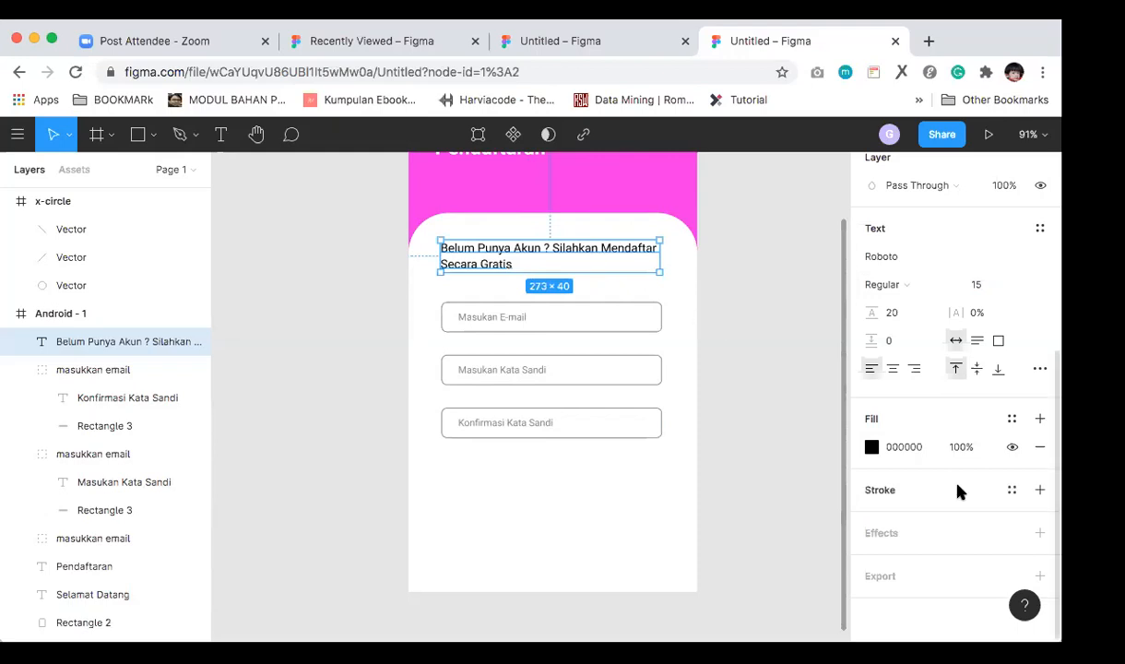
# Step: Set the fill opacity of the "Belum Punya Akun ?" text to 80% and clear the selection
pyautogui.click(959, 448)
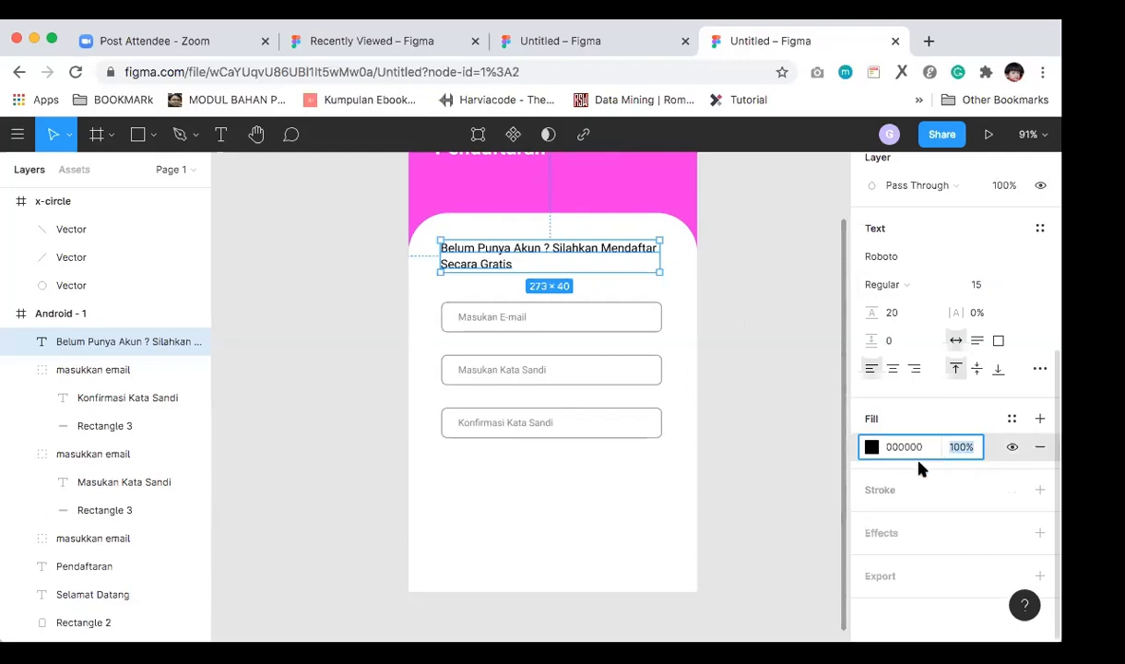
pyautogui.write('80')
pyautogui.press('Return')
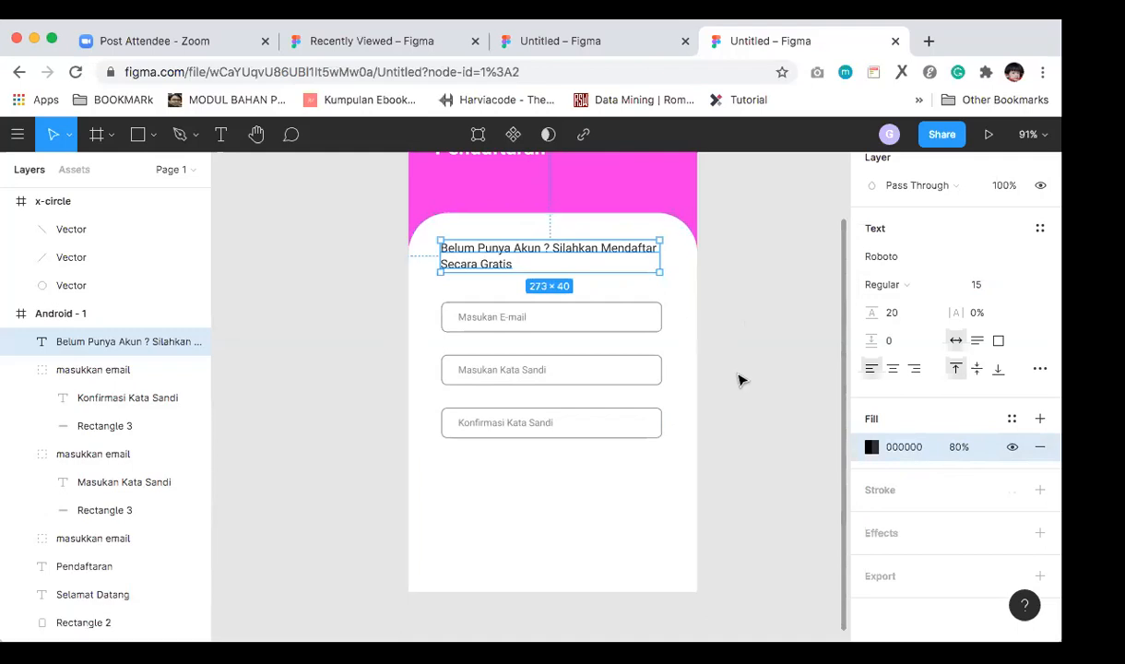
pyautogui.click(743, 380)
pyautogui.scroll(2, 742, 380)
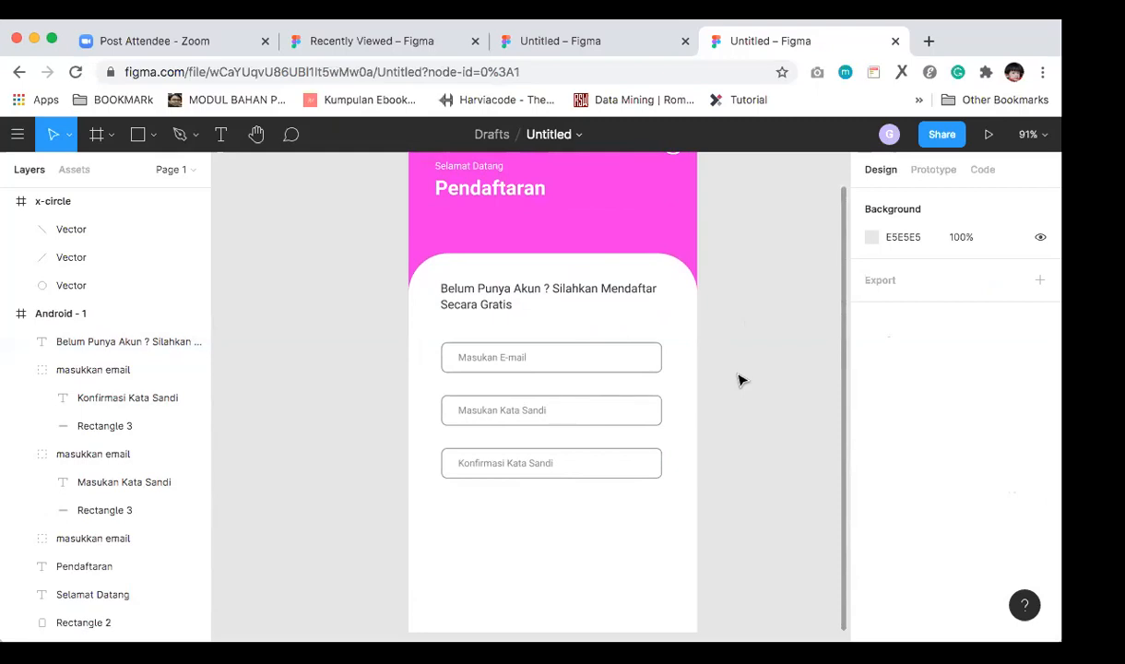
# Step: Duplicate the "Belum Punya Akun ?" text and move the copy straight down to Y 481, below the "Konfirmasi Kata Sandi" field
pyautogui.scroll(-3, 742, 380)
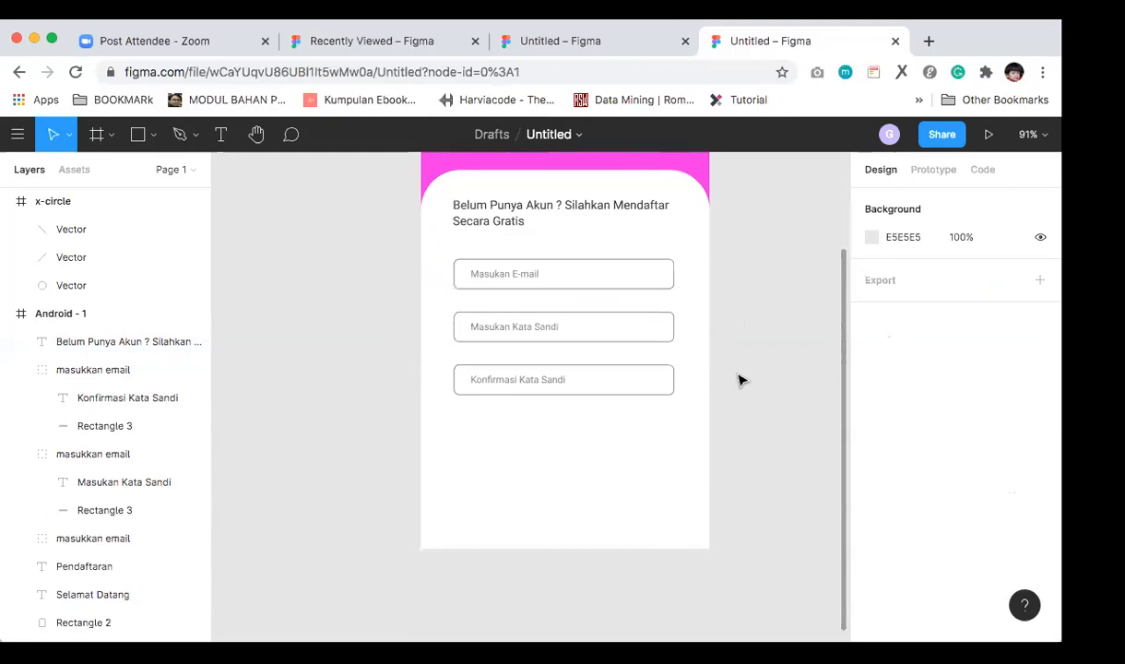
pyautogui.scroll(-1, 743, 380)
pyautogui.click(561, 429)
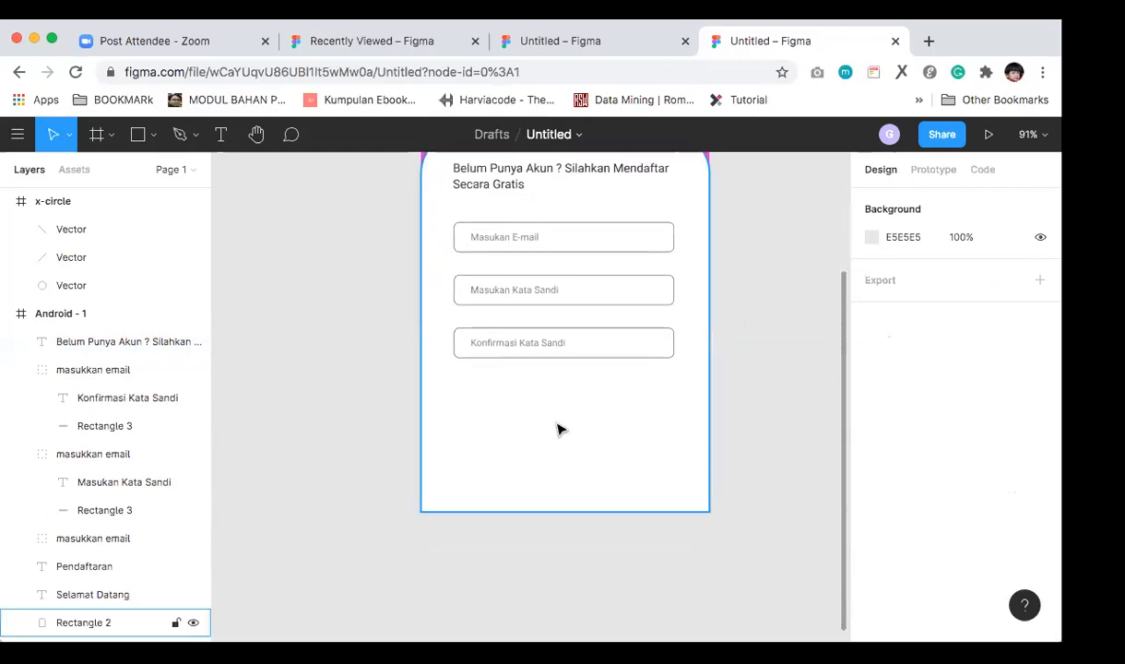
pyautogui.scroll(1, 534, 277)
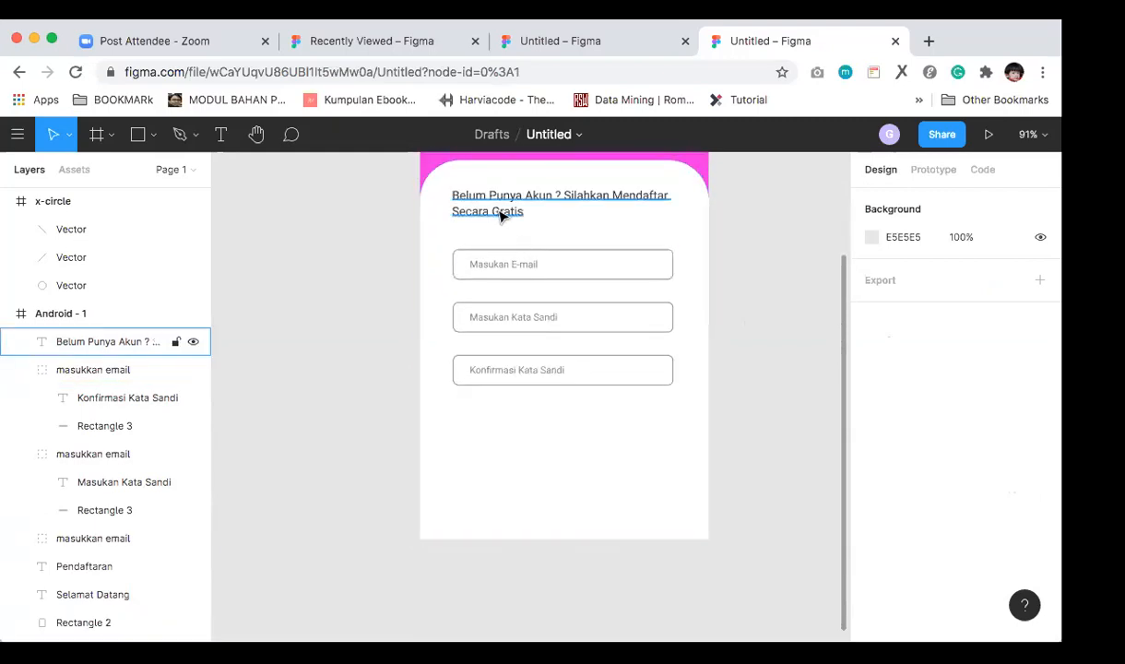
pyautogui.click(503, 216)
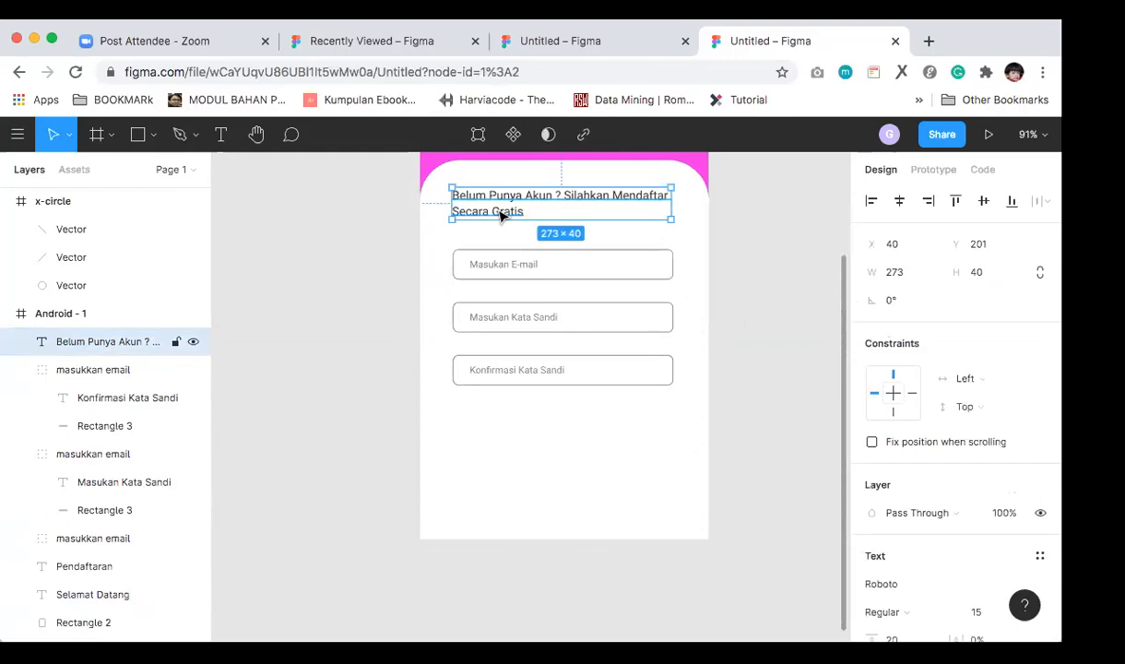
pyautogui.hotkey('ctrl', 'd')
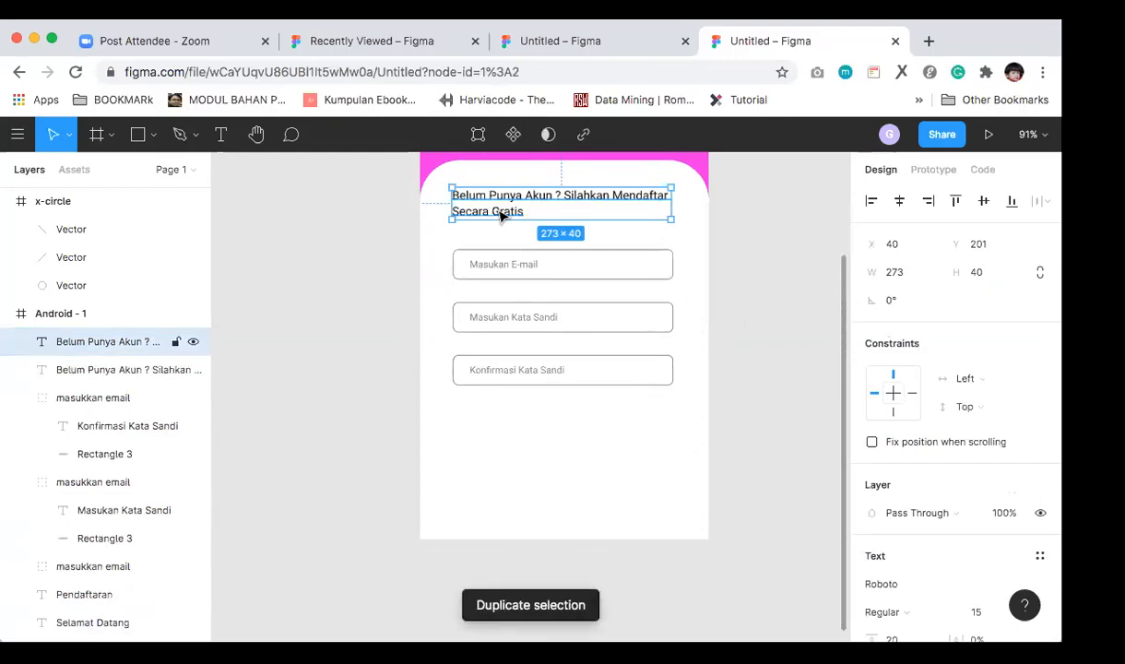
pyautogui.hotkey('shift', 'Down')
pyautogui.hotkey('shift', 'Down')
pyautogui.hotkey('shift', 'Down')
pyautogui.hotkey('shift', 'Down')
pyautogui.hotkey('shift', 'Down')
pyautogui.hotkey('shift', 'Down')
pyautogui.hotkey('shift', 'Down')
pyautogui.hotkey('shift', 'Down')
pyautogui.hotkey('shift', 'Down')
pyautogui.hotkey('shift', 'Down')
pyautogui.hotkey('shift', 'Down')
pyautogui.hotkey('shift', 'Down')
pyautogui.hotkey('shift', 'Down')
pyautogui.hotkey('shift', 'Down')
pyautogui.hotkey('shift', 'Down')
pyautogui.hotkey('shift', 'Down')
pyautogui.hotkey('shift', 'Down')
pyautogui.hotkey('shift', 'Down')
pyautogui.hotkey('shift', 'Down')
pyautogui.hotkey('shift', 'Down')
pyautogui.hotkey('shift', 'Down')
pyautogui.hotkey('shift', 'Down')
pyautogui.hotkey('shift', 'Down')
pyautogui.hotkey('shift', 'Down')
pyautogui.hotkey('shift', 'Down')
pyautogui.hotkey('shift', 'Down')
pyautogui.hotkey('shift', 'Down')
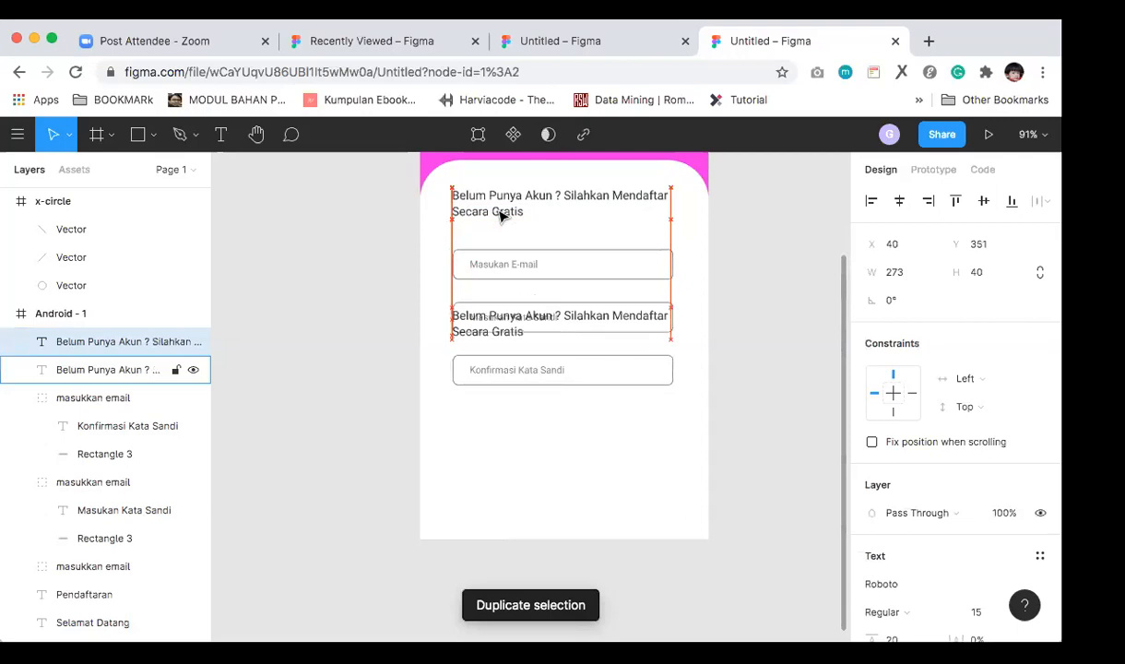
pyautogui.hotkey('shift', 'Down')
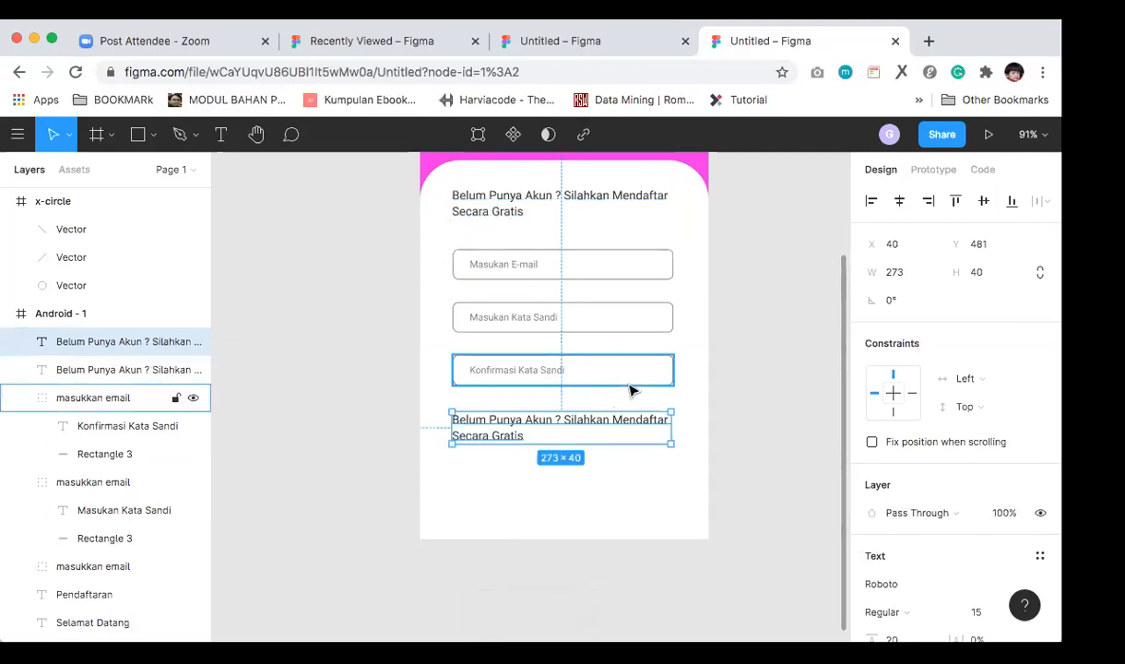
# Step: Replace the wording of the duplicated text with "Dengan ini saya menyatakan"
pyautogui.doubleClick(501, 430)
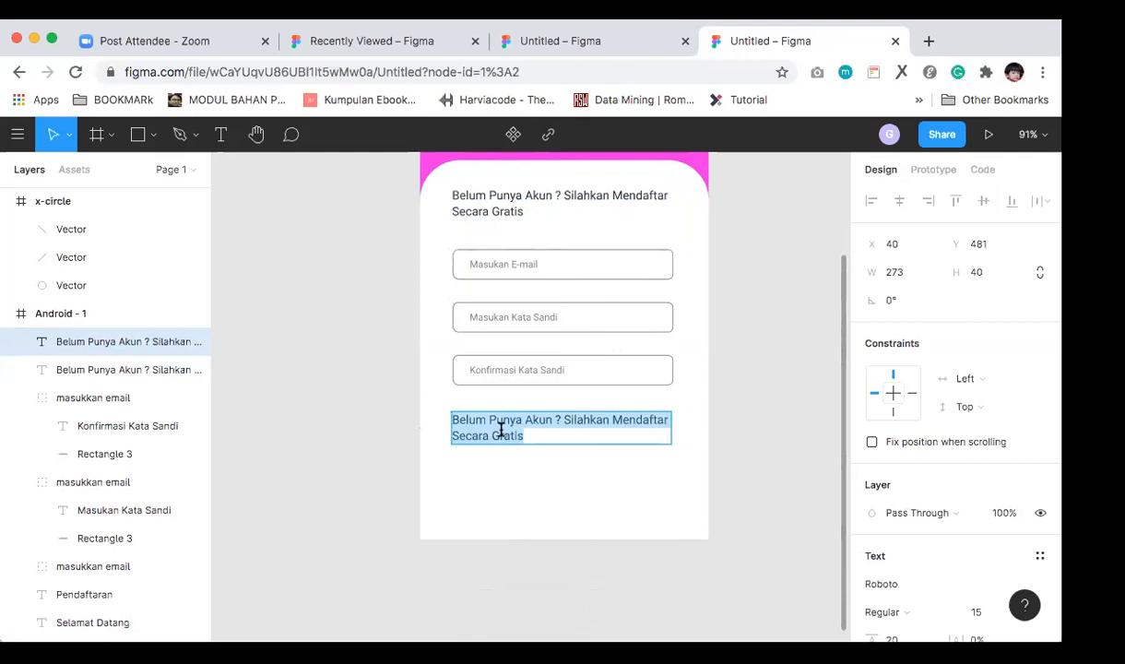
pyautogui.write('Dengan ini')
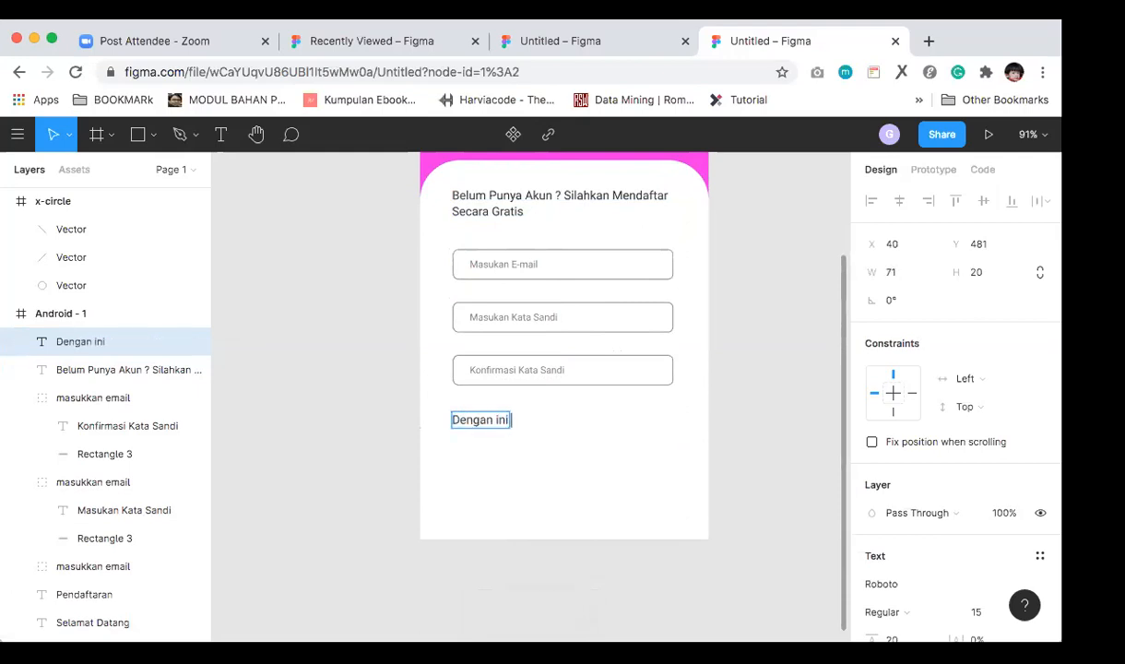
pyautogui.write(' saya menyatakan')
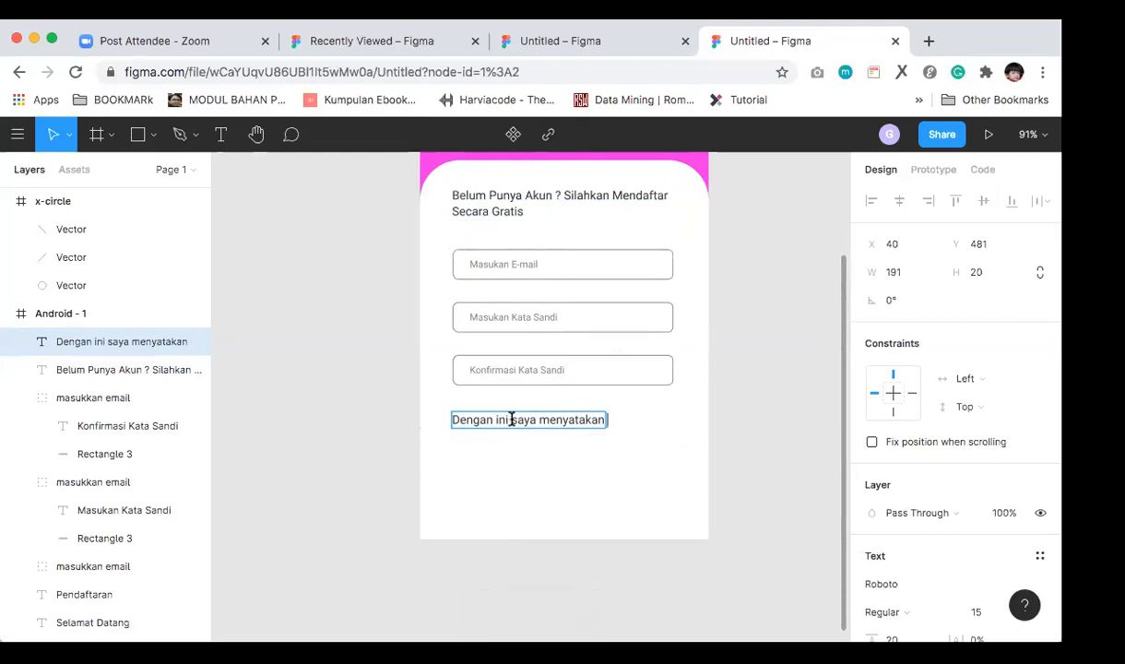
pyautogui.doubleClick(540, 420)
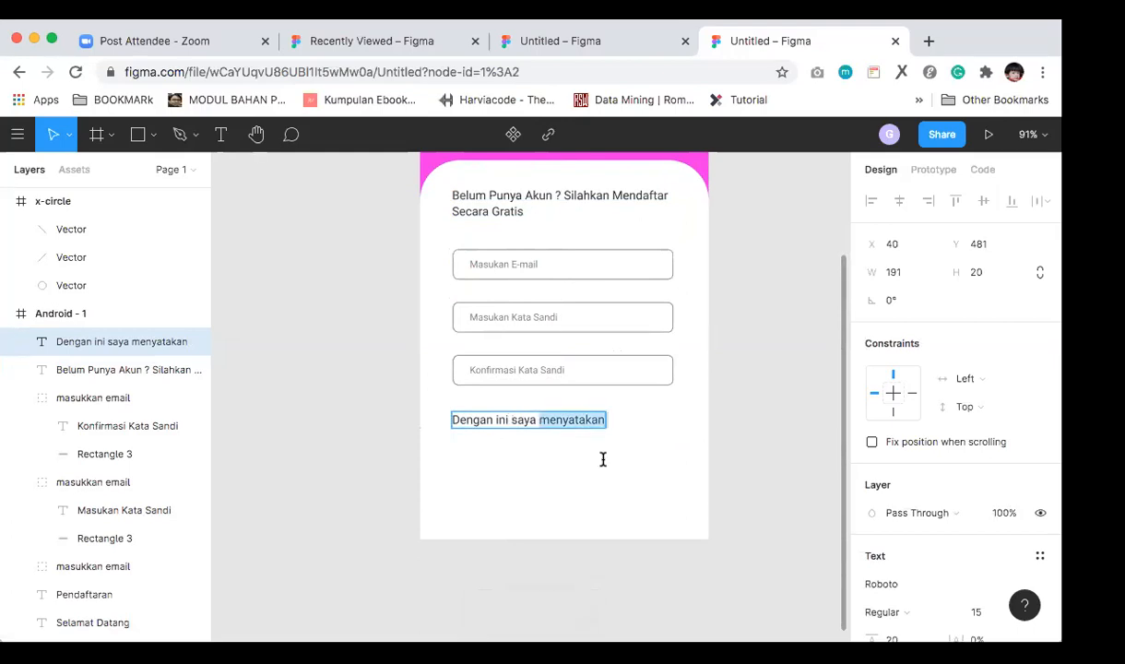
pyautogui.click(605, 419)
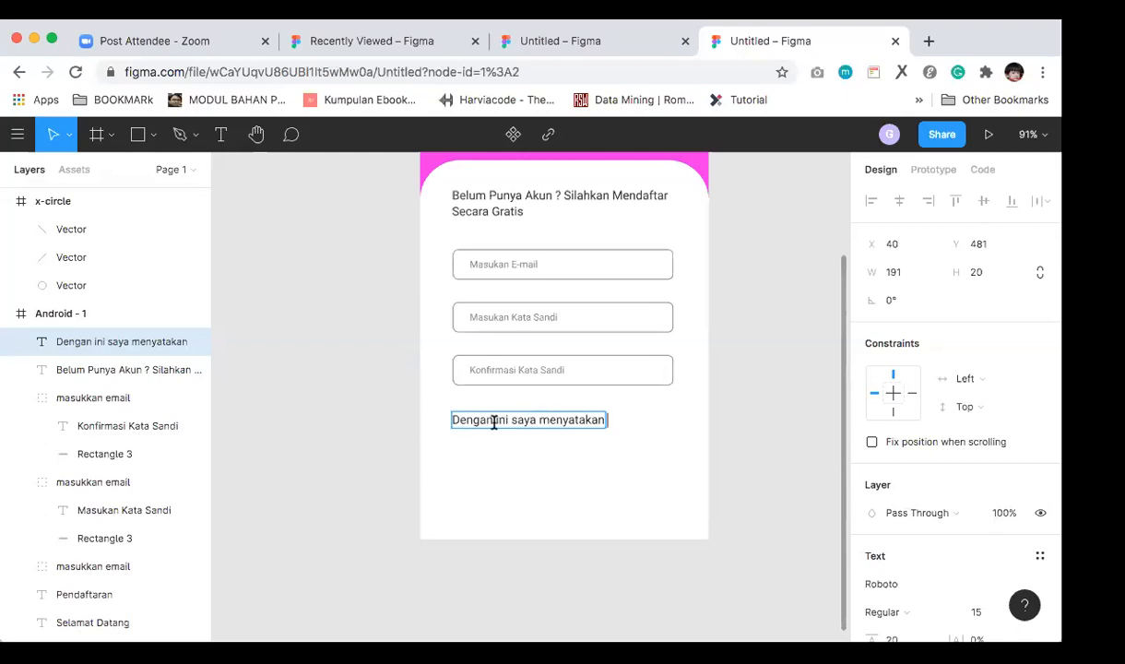
# Step: Reword the text to "Dengan mendaftar saya menyetujui dengan syarat dan ketentuan", breaking the line before the second "dengan"
pyautogui.moveTo(494, 422); pyautogui.dragTo(583, 495)
pyautogui.write('m')
pyautogui.press('BackSpace')
pyautogui.write('mendaftar s')
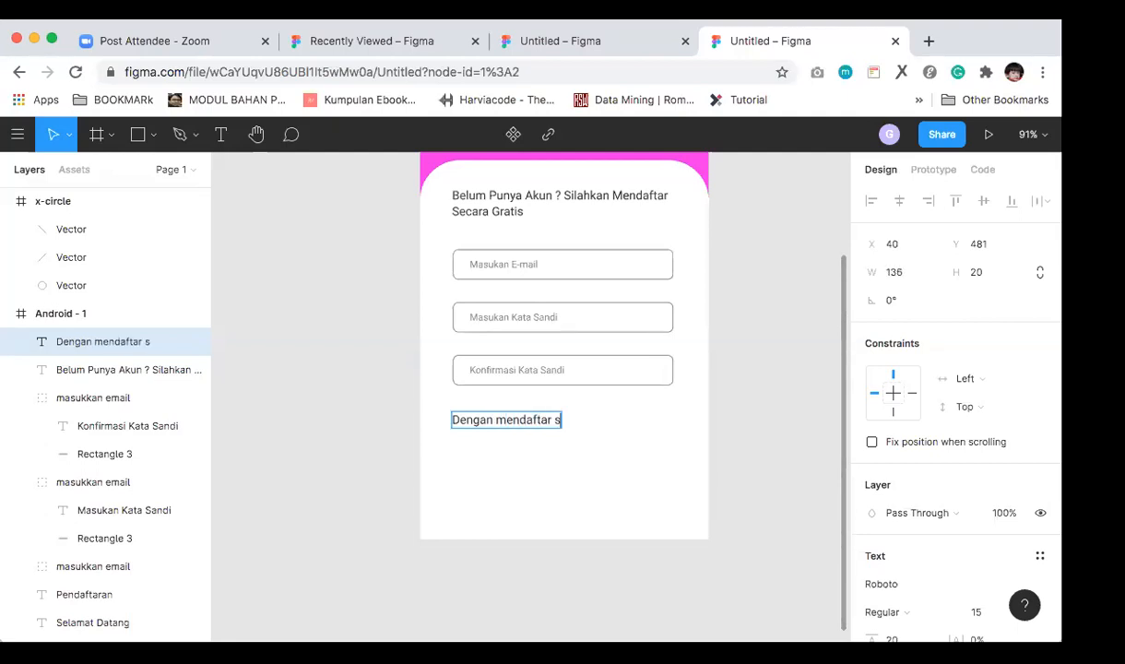
pyautogui.write('aya men')
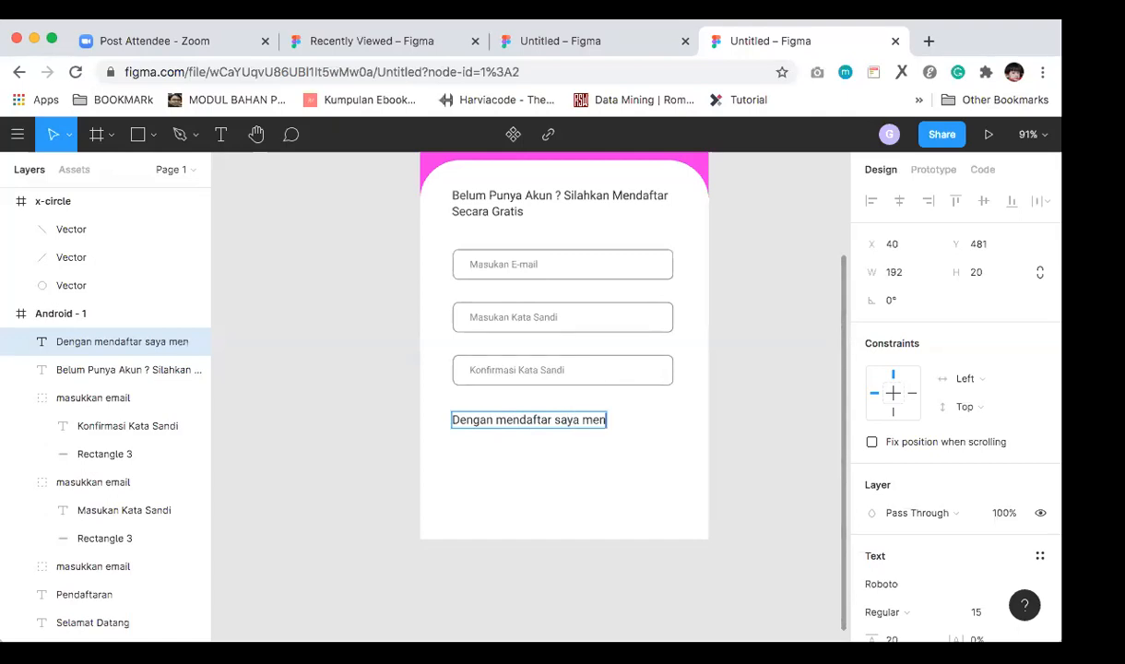
pyautogui.write('yetujui')
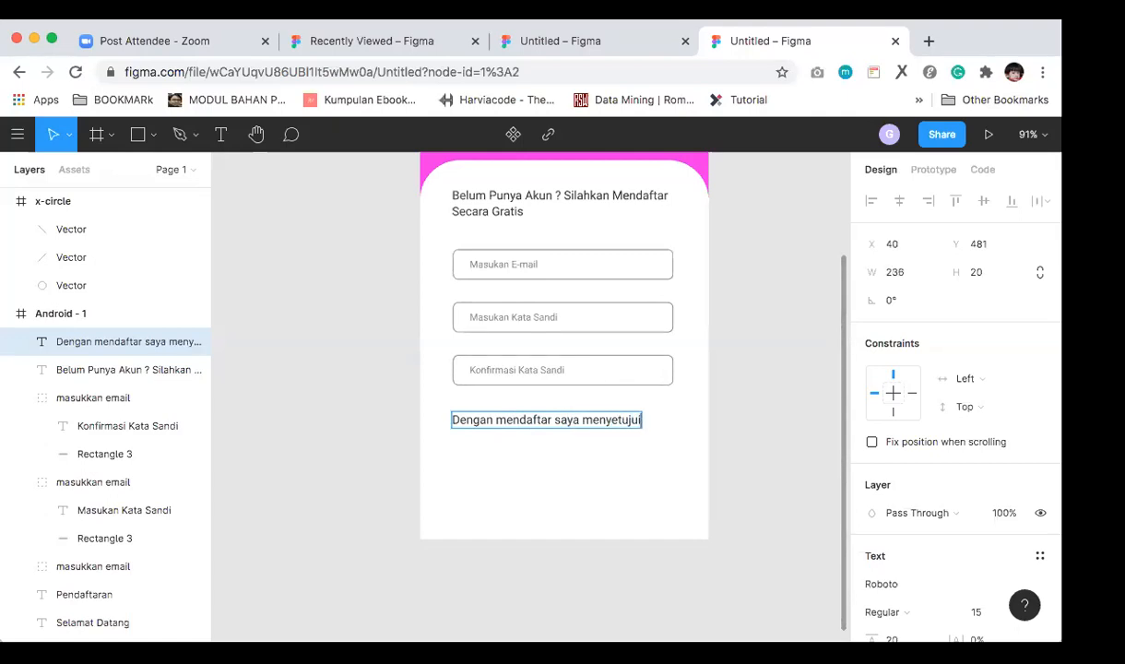
pyautogui.write(' dengan')
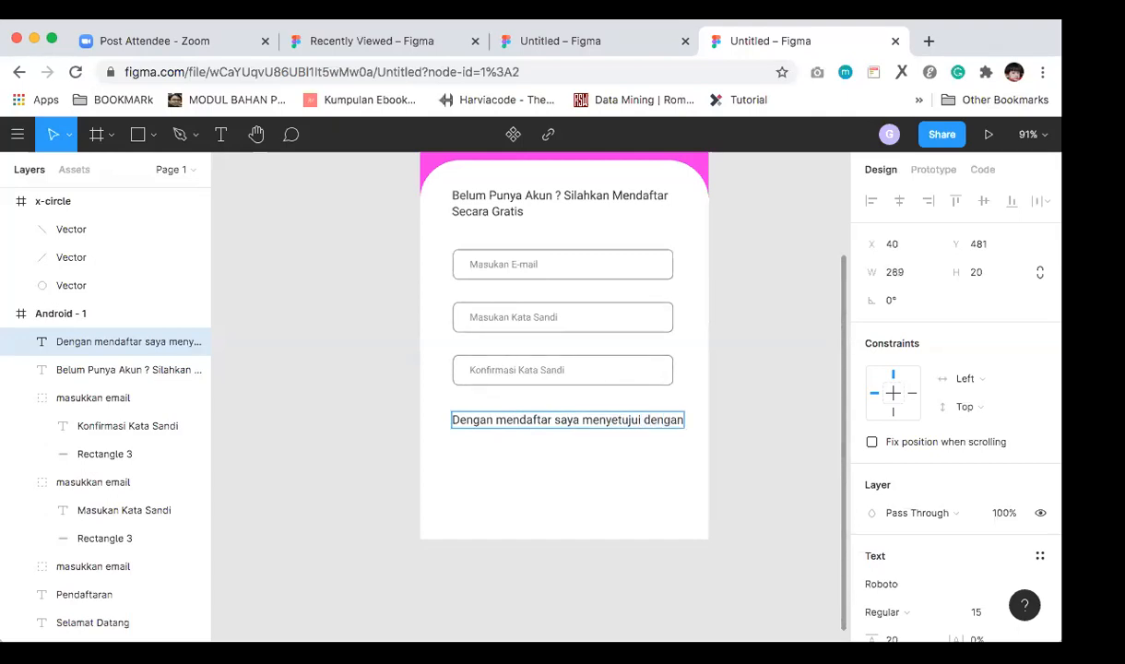
pyautogui.write(' syar dan ketentuan')
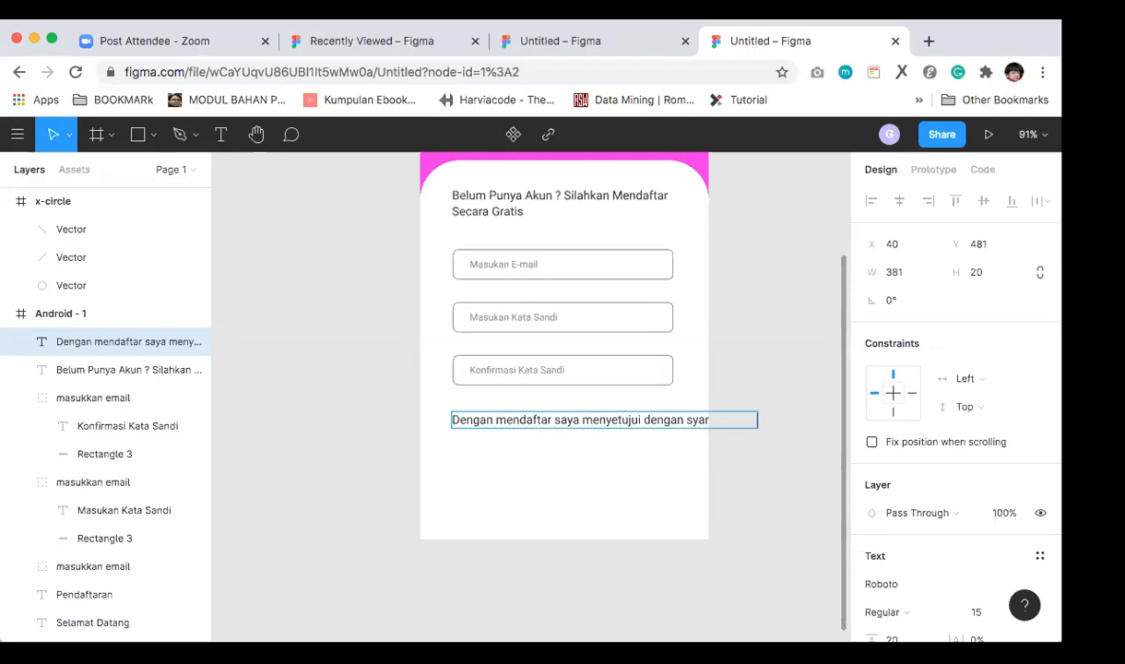
pyautogui.click(642, 420)
pyautogui.press('Return')
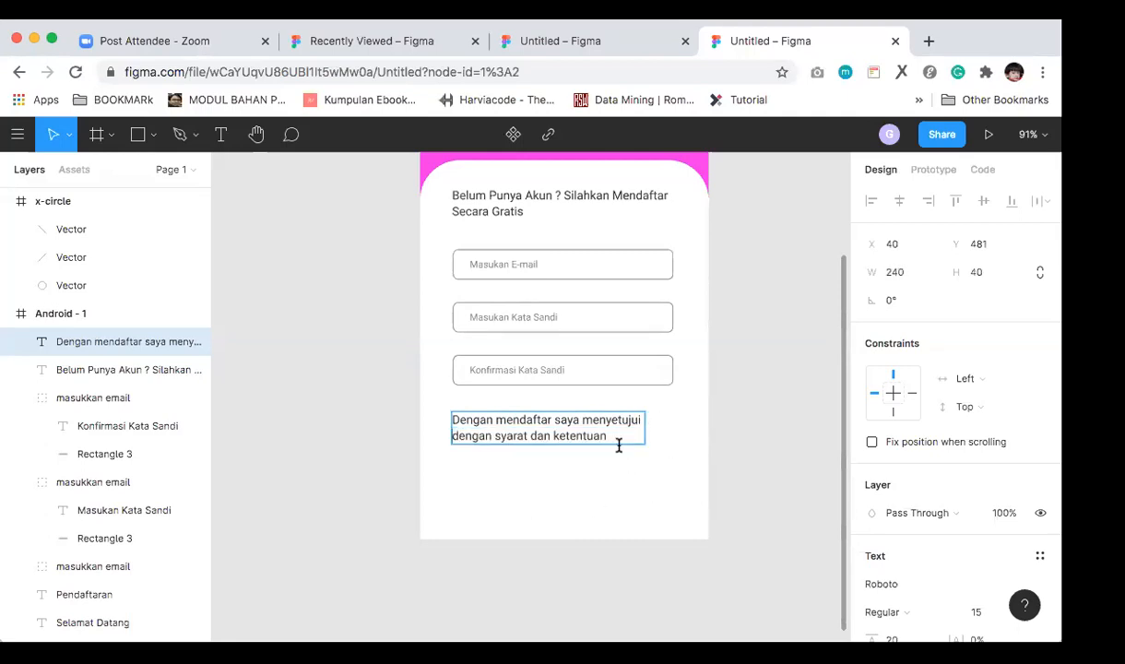
# Step: Move the "Dengan mendaftar" text up to Y 471 and set its font size to 12
pyautogui.press('Escape')
pyautogui.hotkey('shift', 'Up')
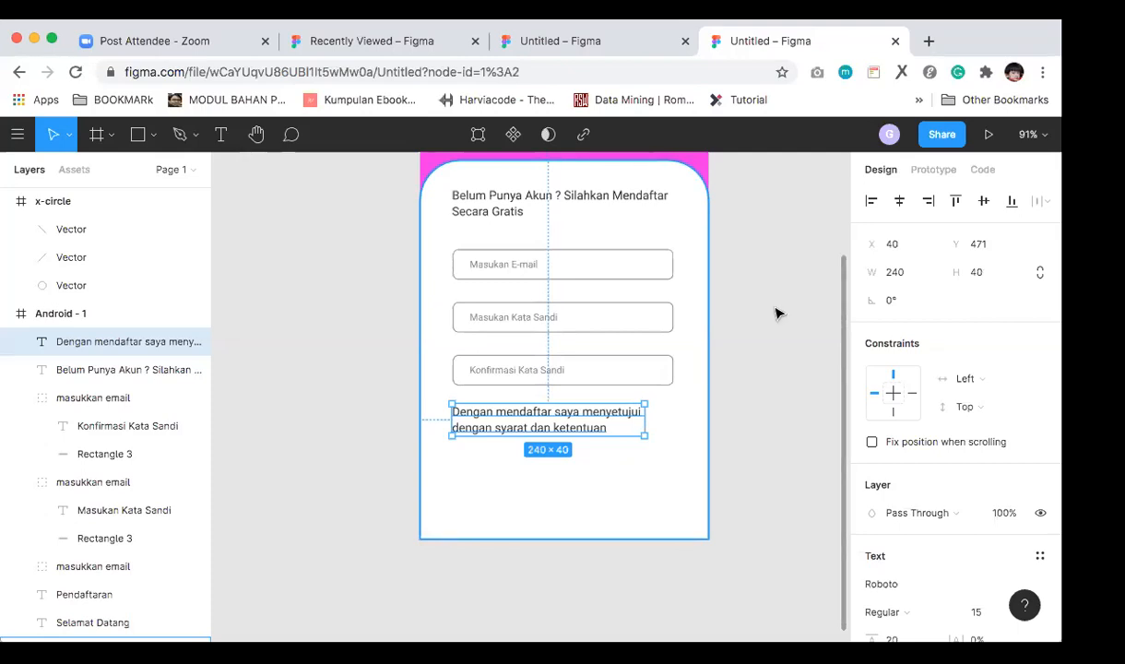
pyautogui.scroll(-3, 930, 491)
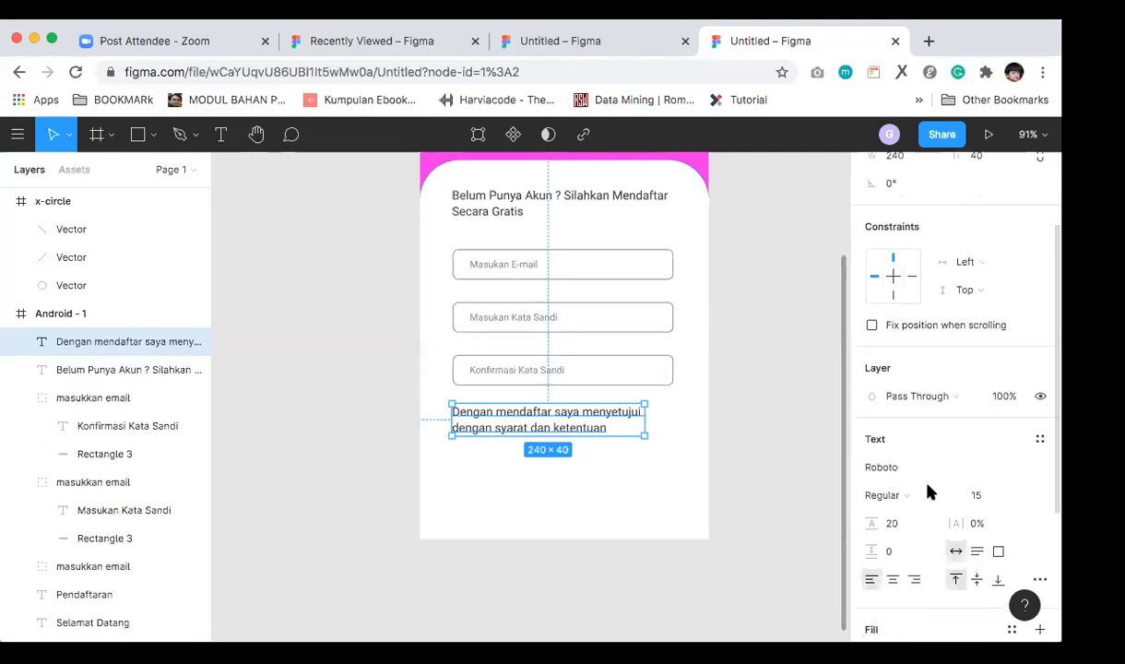
pyautogui.click(989, 496)
pyautogui.write('12')
pyautogui.press('Return')
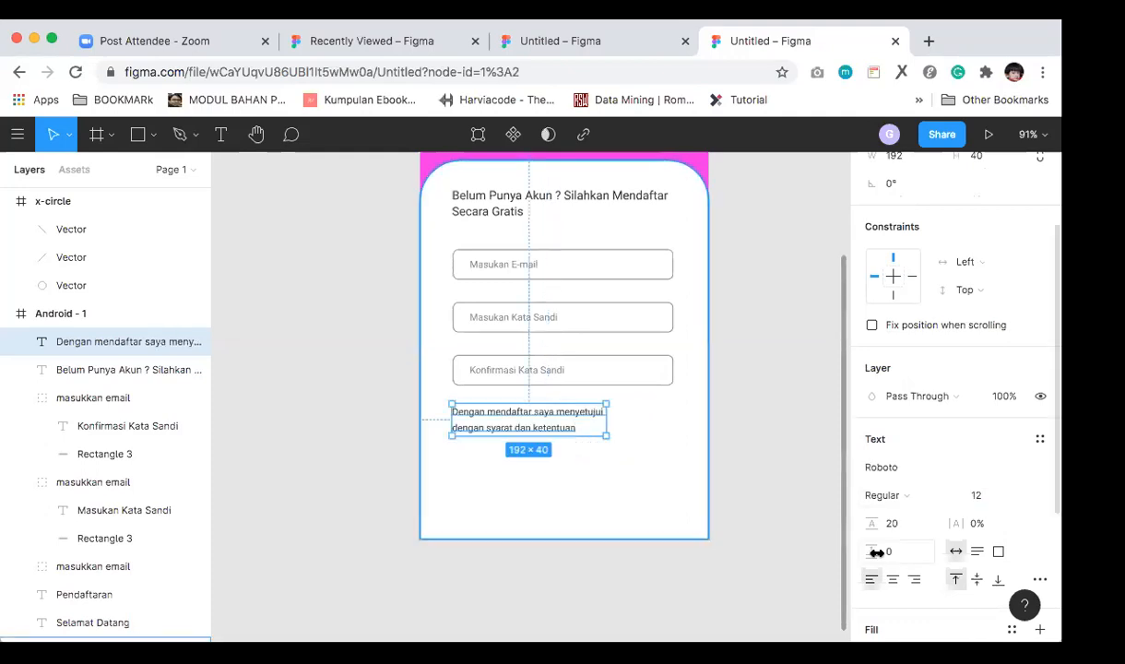
# Step: Set the line height of the "Dengan mendaftar" text to 17 and nudge the text slightly up toward the confirmation field
pyautogui.click(908, 526)
pyautogui.write('15')
pyautogui.press('Return')
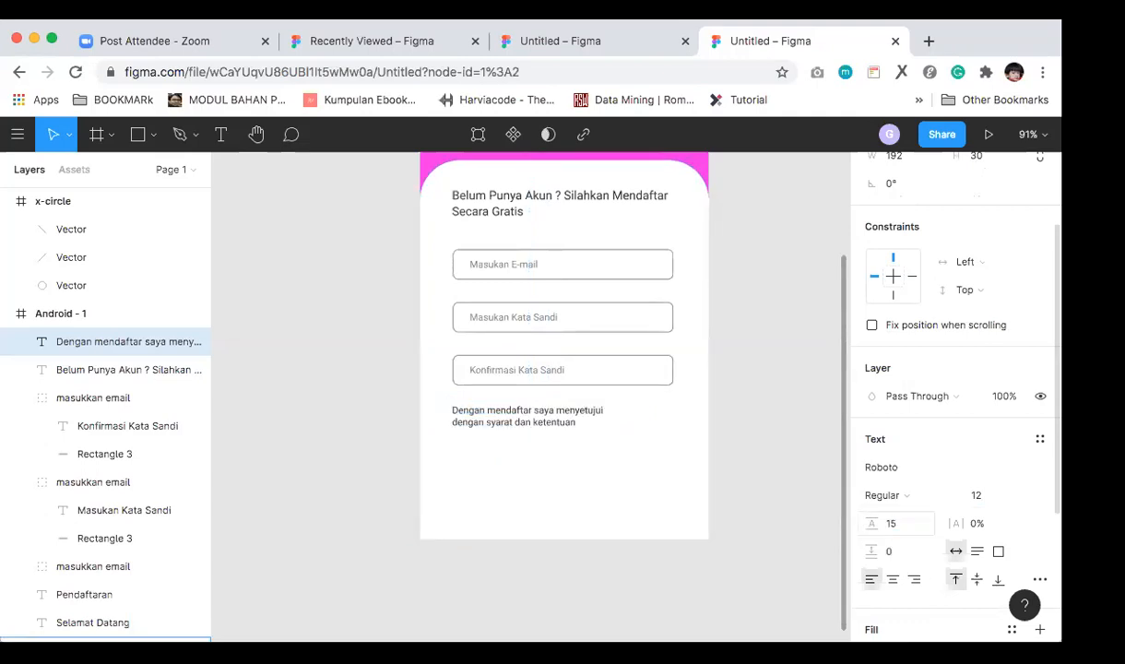
pyautogui.click(899, 526)
pyautogui.write('17')
pyautogui.press('Return')
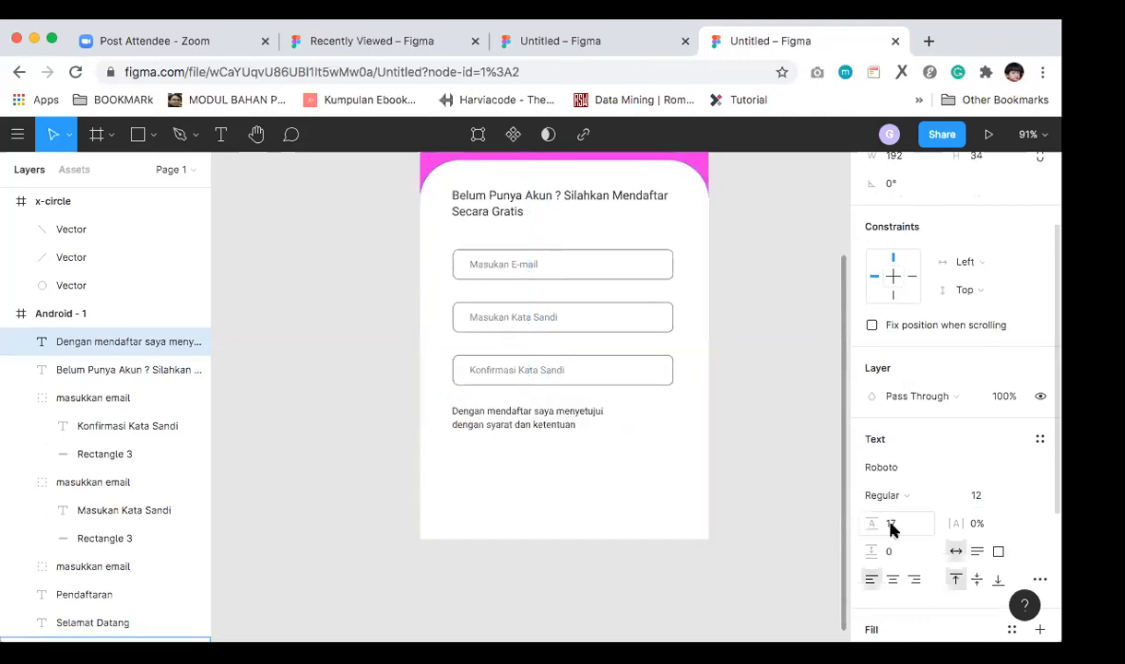
pyautogui.moveTo(572, 428); pyautogui.dragTo(566, 423)
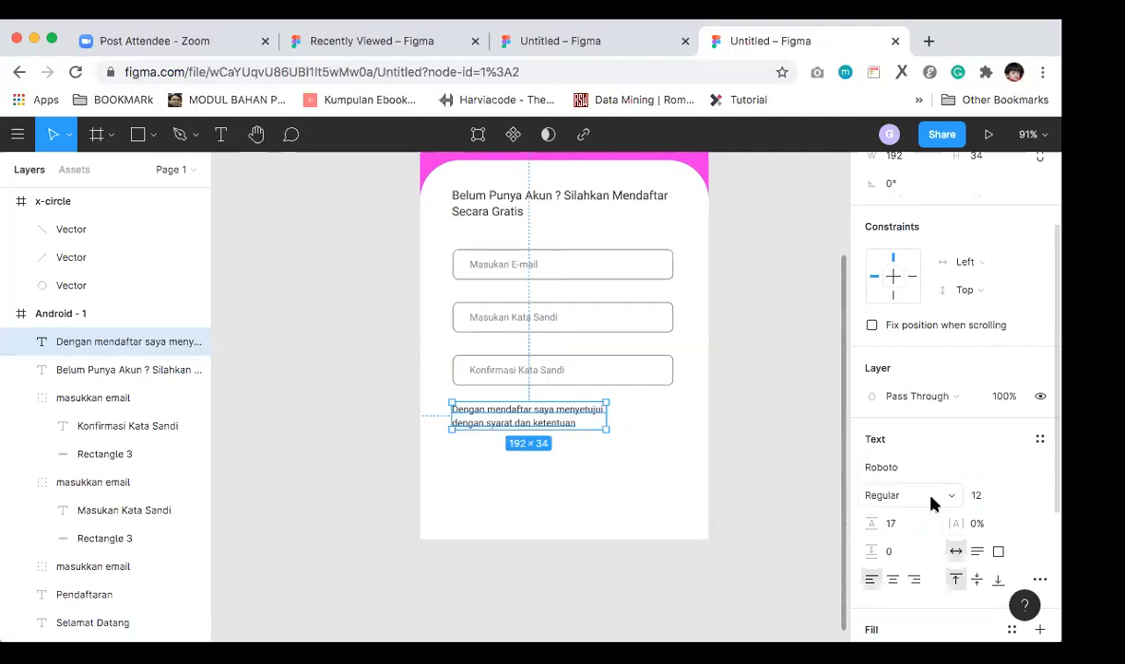
# Step: Check the fill settings of the "Dengan mendaftar" text, clear the selection and look over the whole registration screen
pyautogui.scroll(2, 932, 503)
pyautogui.scroll(-3, 932, 503)
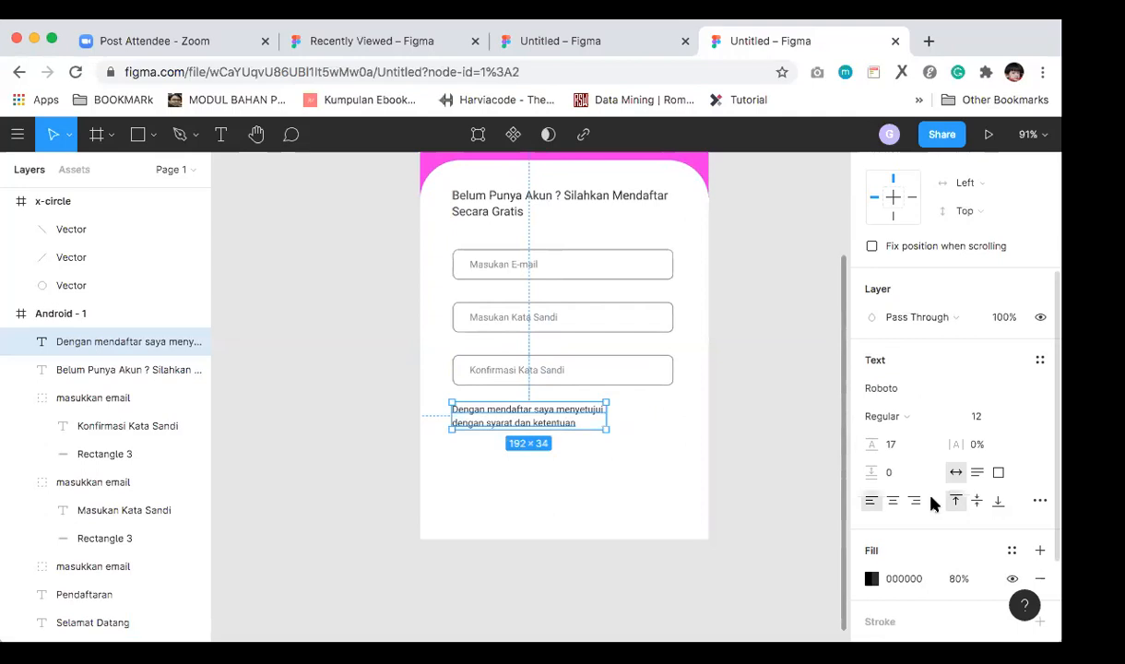
pyautogui.scroll(-2, 933, 503)
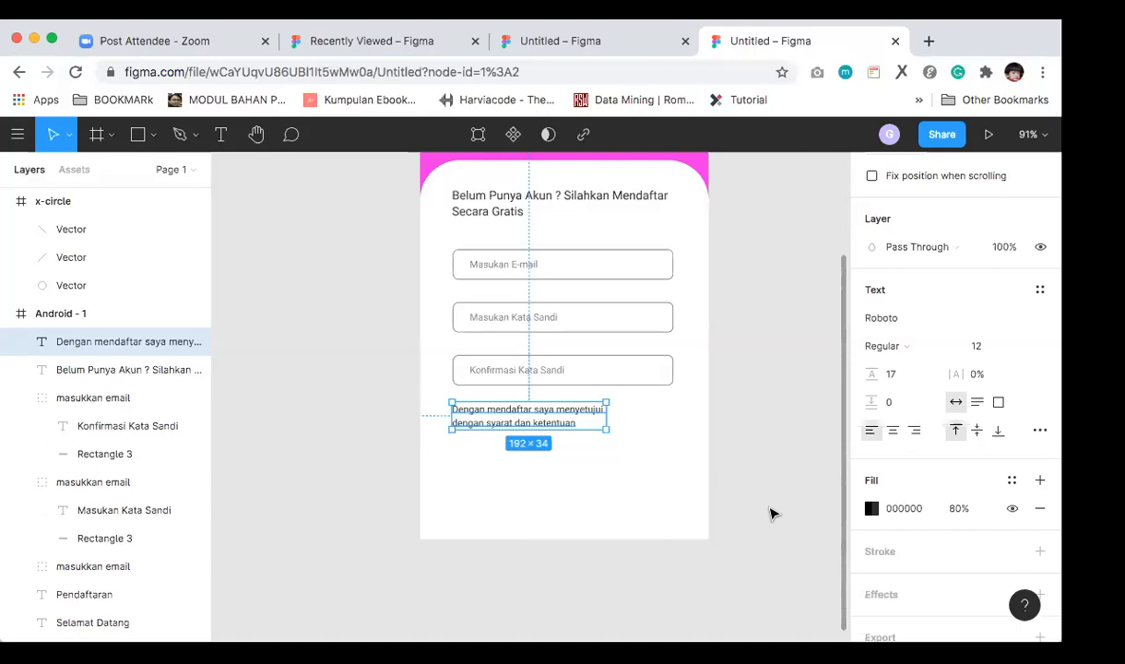
pyautogui.scroll(5, 773, 513)
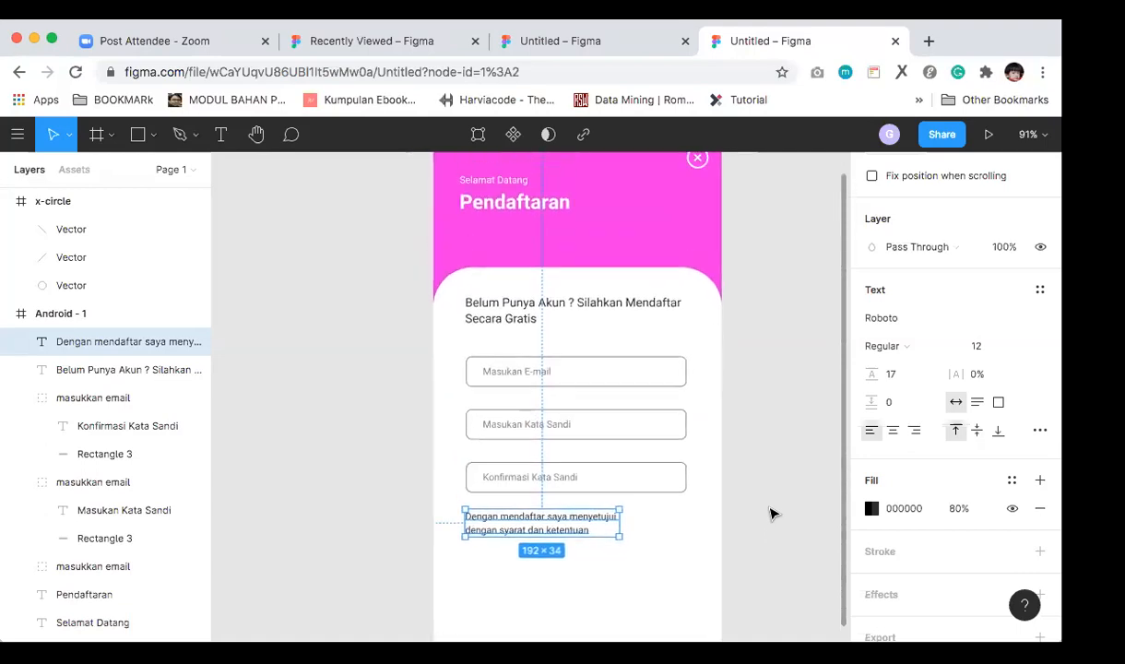
pyautogui.scroll(1, 690, 342)
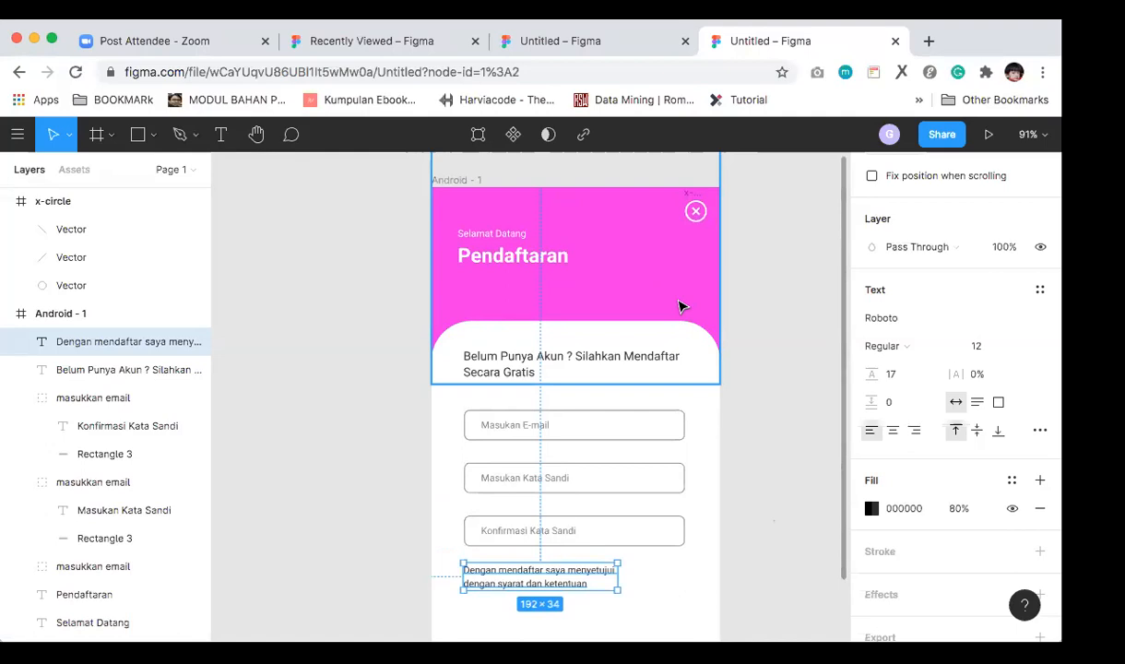
pyautogui.click(758, 402)
pyautogui.scroll(-5, 759, 402)
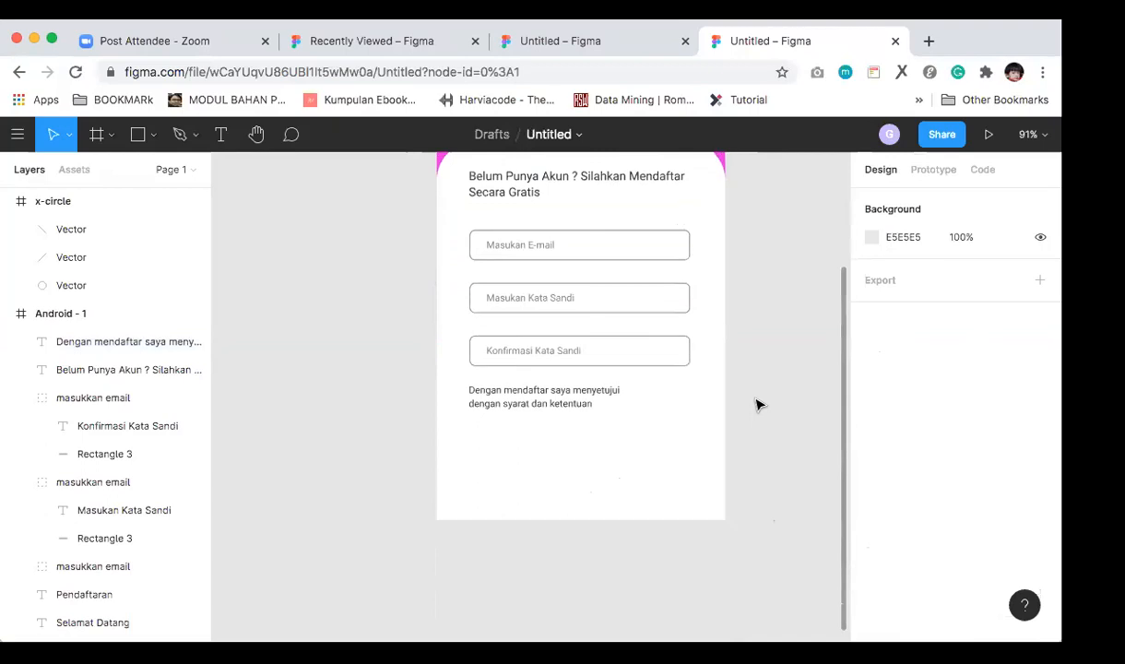
pyautogui.scroll(3, 758, 404)
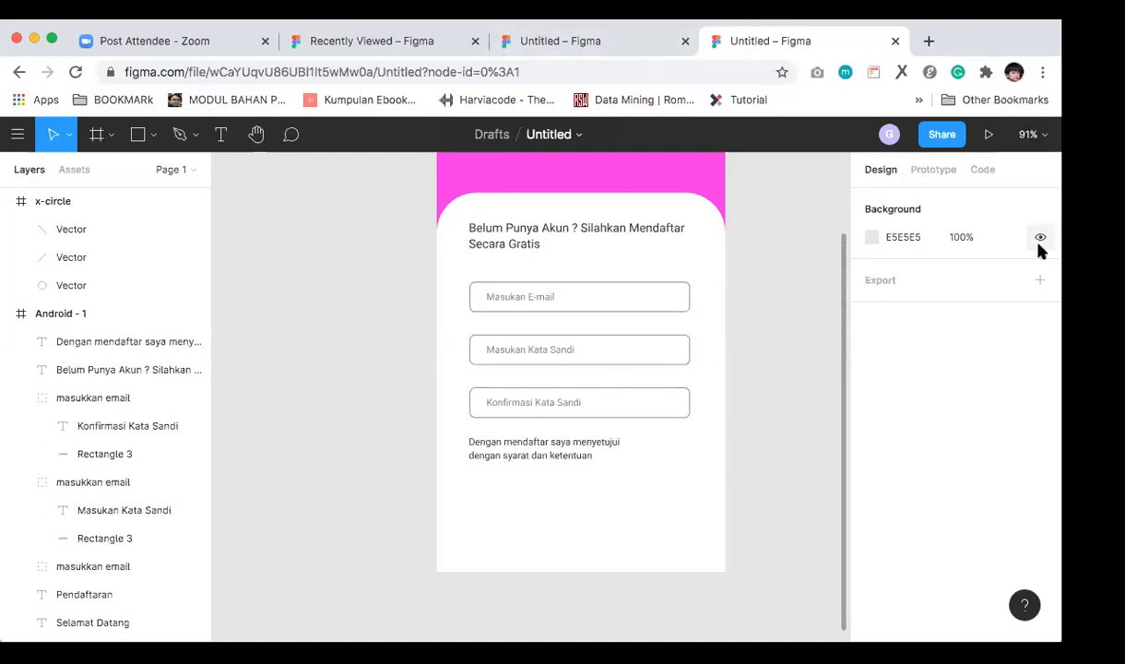
# Step: Load behance.net in place of the Figma recent files page and dribbble.com in place of the Zoom page
pyautogui.click(341, 43)
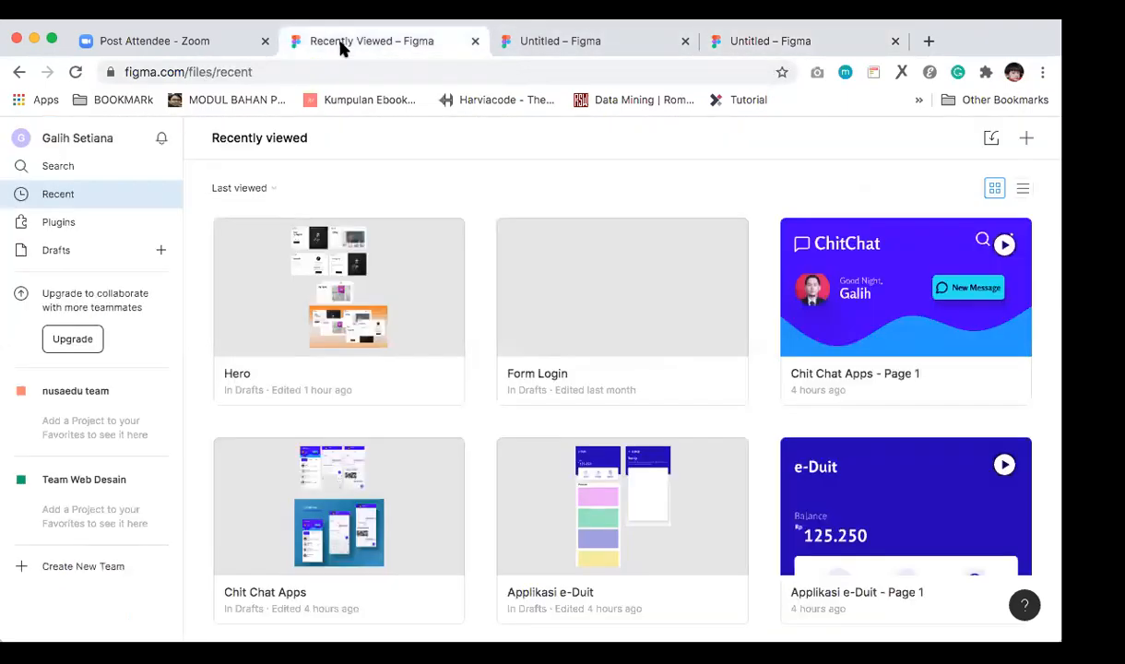
pyautogui.write('behance')
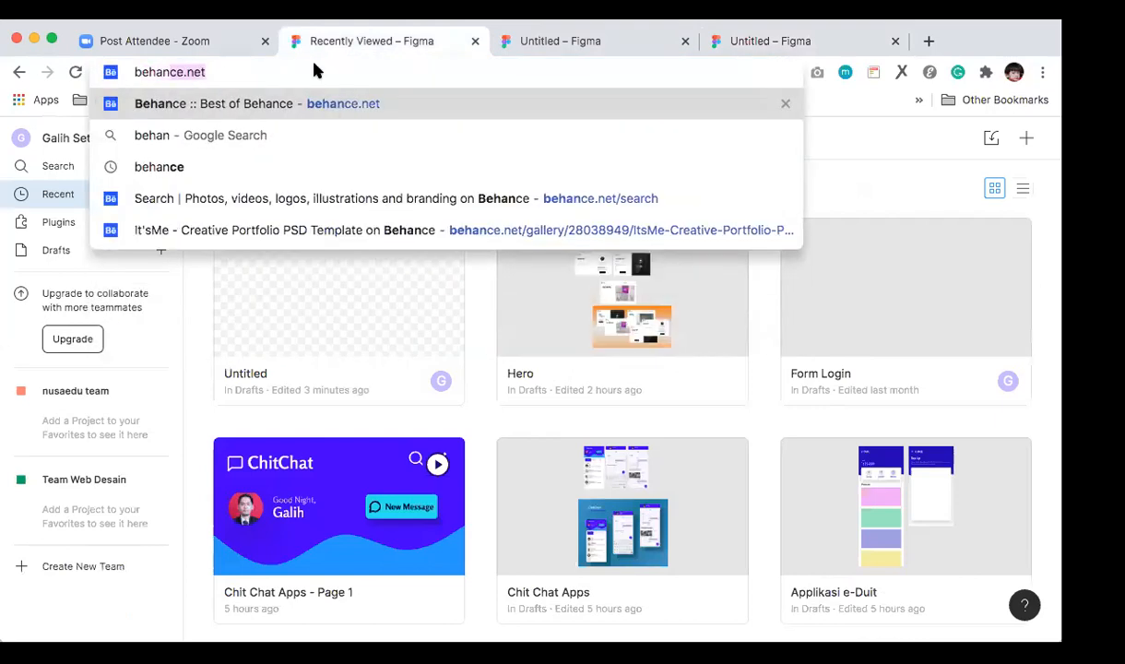
pyautogui.press('Return')
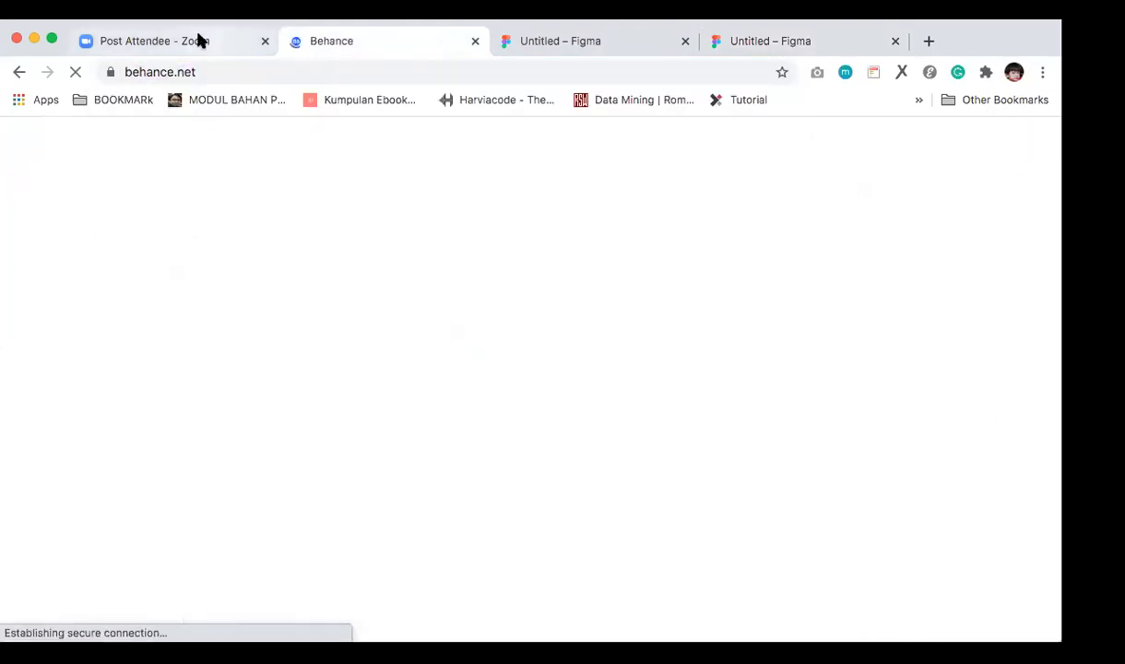
pyautogui.click(201, 41)
pyautogui.click(212, 67)
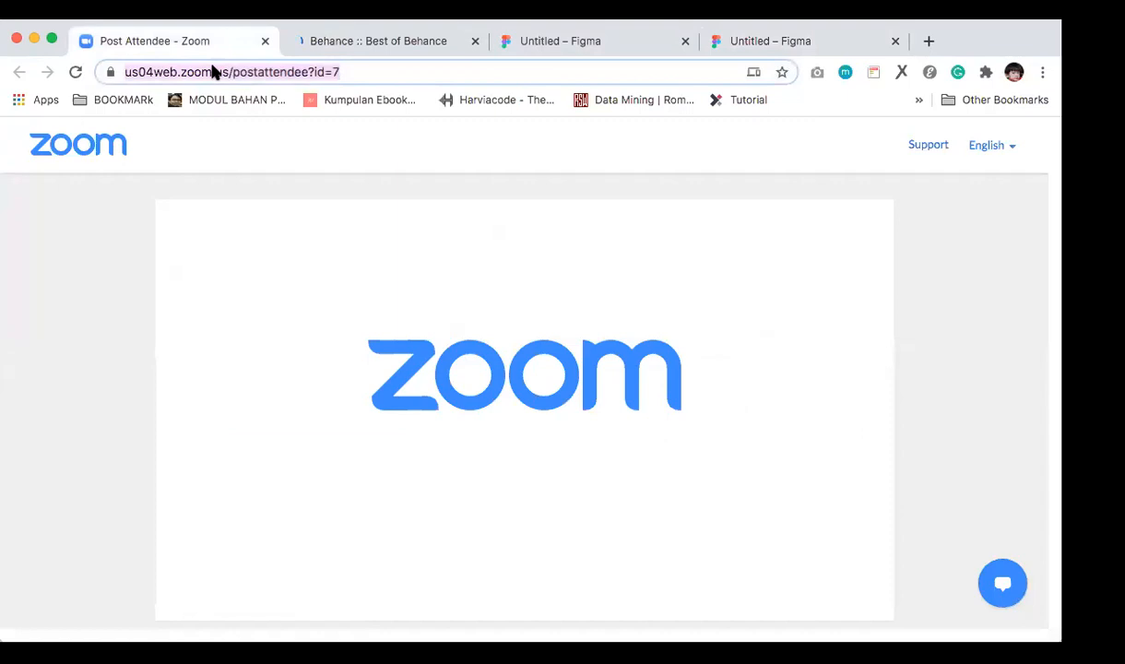
pyautogui.write('dribbb')
pyautogui.press('Return')
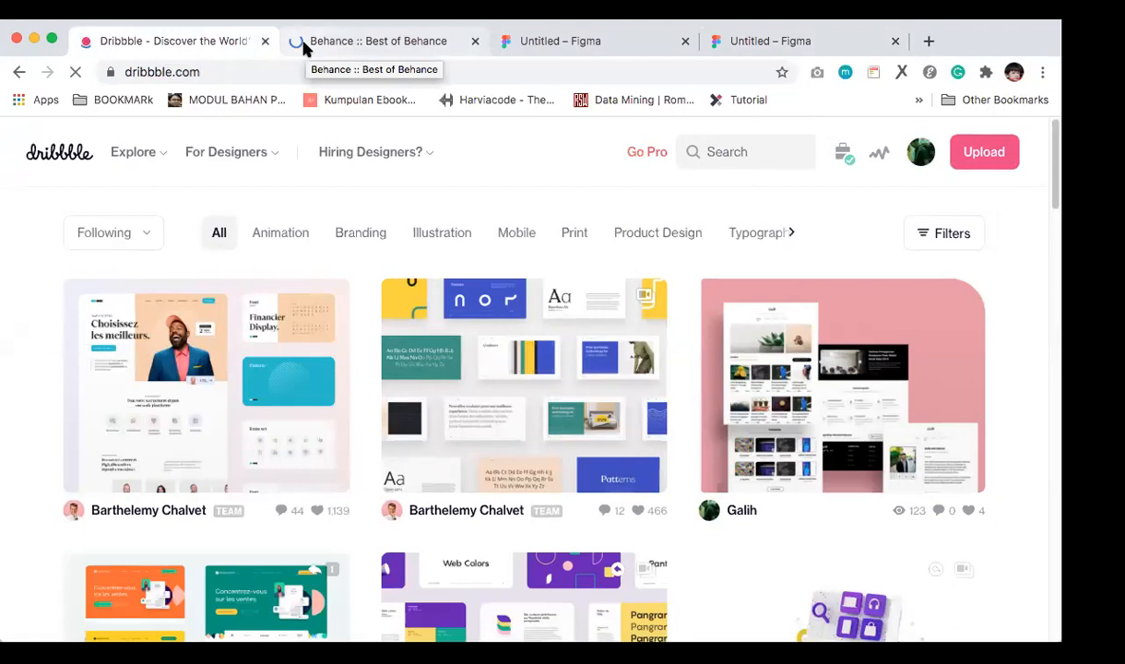
# Step: Browse the Dribbble shots and open the Minimalist Blog shot for viewing
pyautogui.moveTo(393, 188)
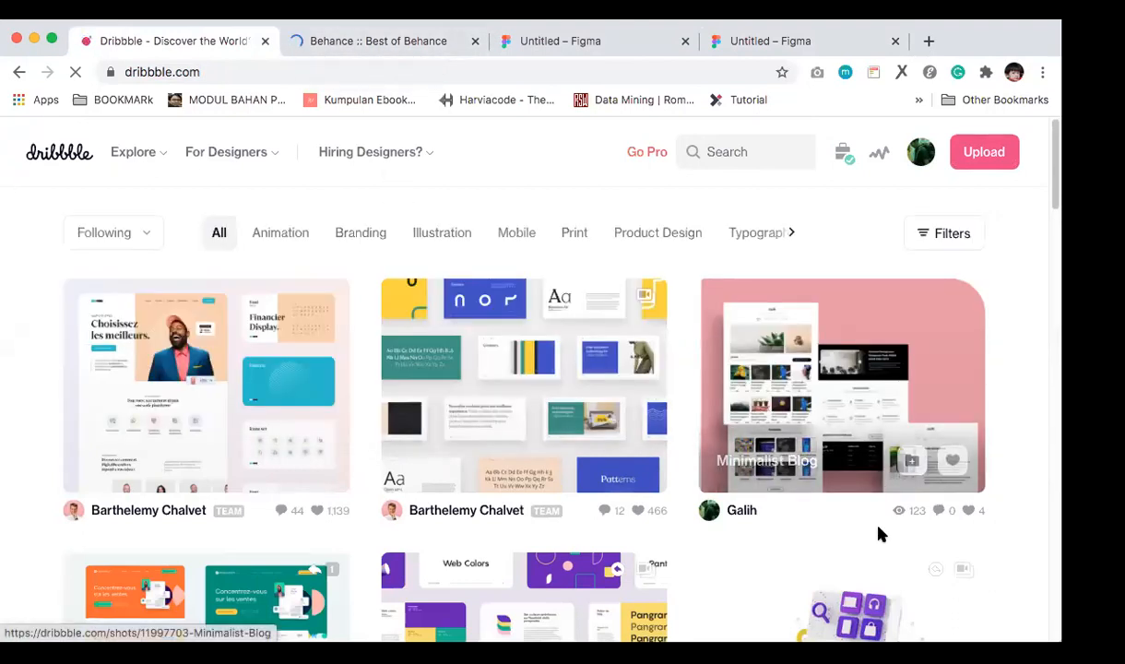
pyautogui.scroll(-1, 879, 533)
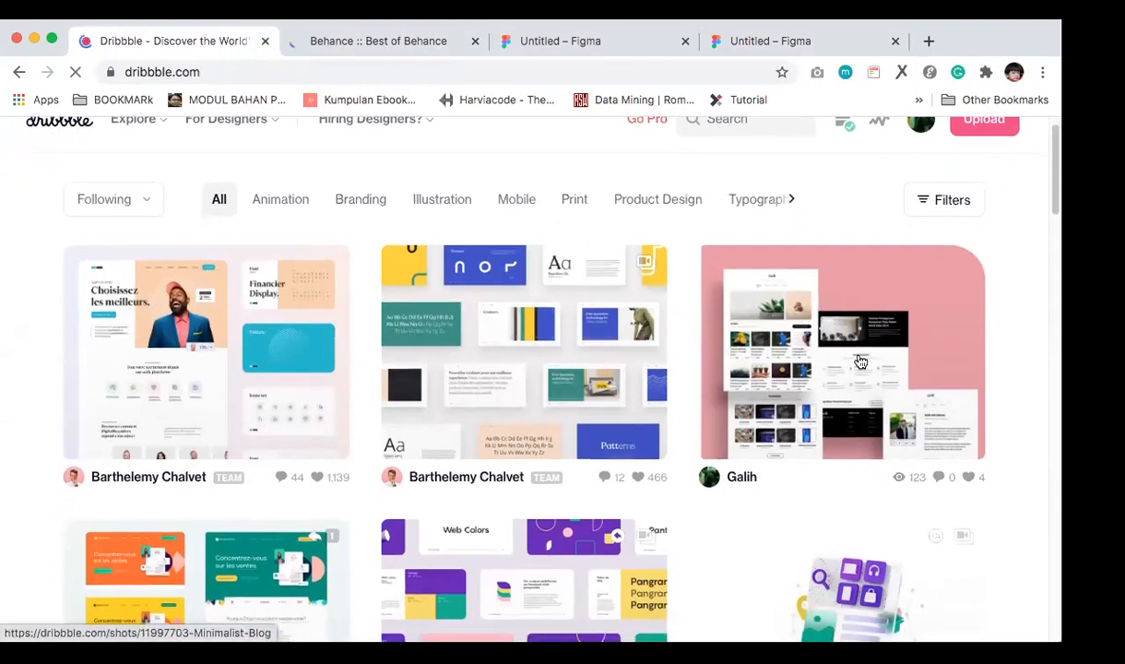
pyautogui.scroll(-1, 854, 354)
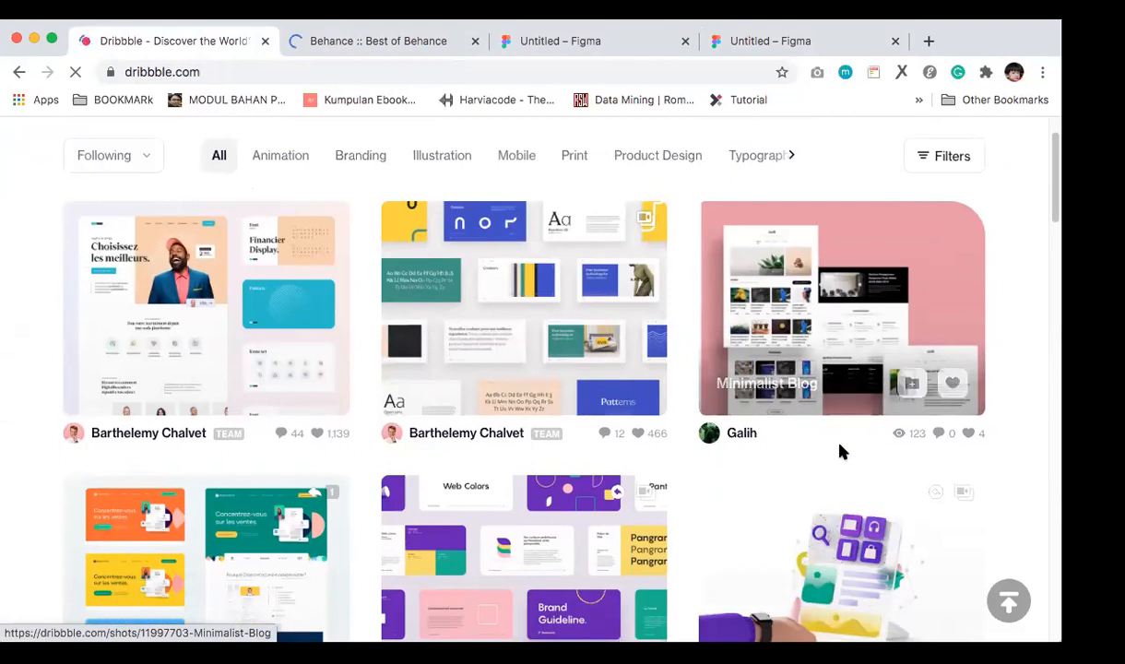
pyautogui.click(858, 326)
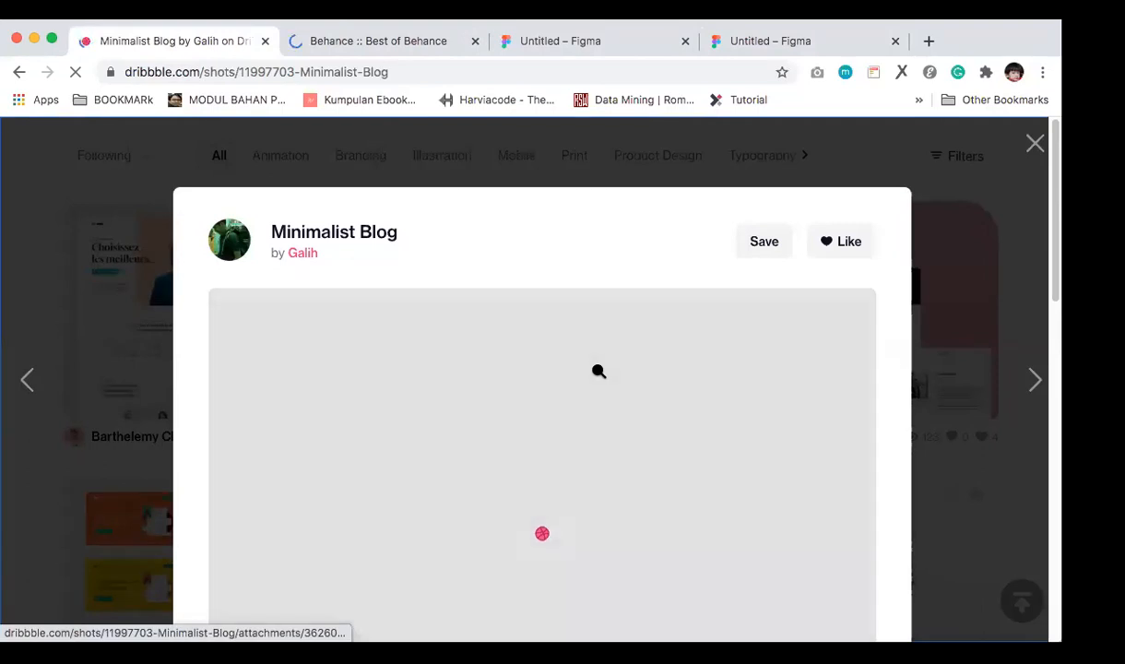
pyautogui.scroll(-2, 598, 371)
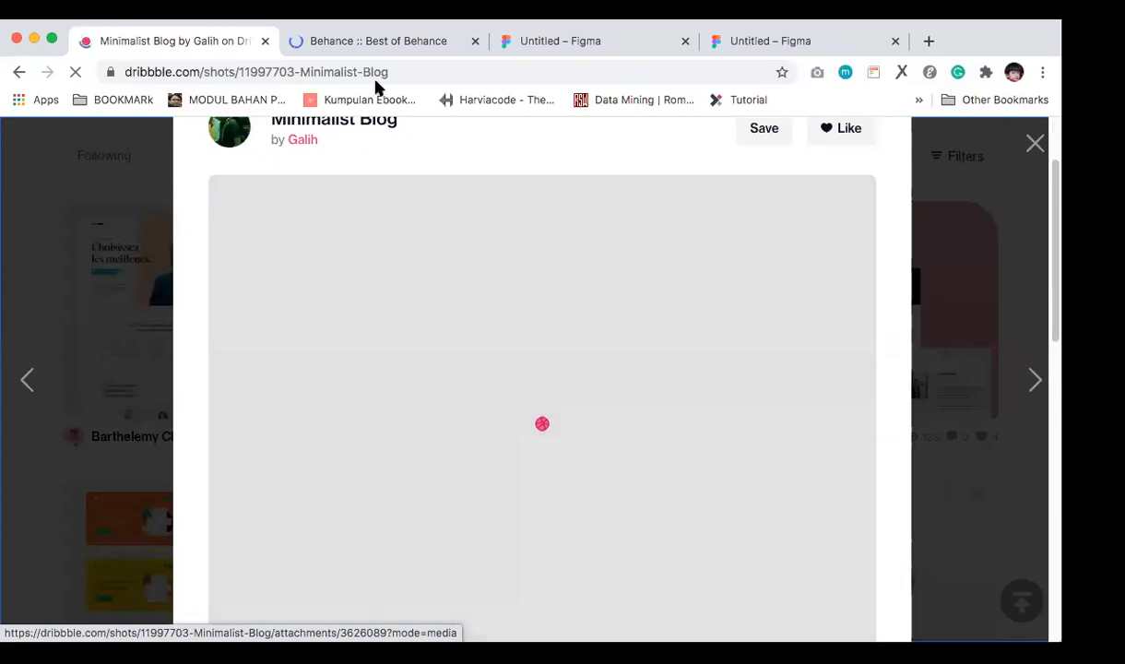
# Step: Switch to Behance and look through the Best of Behance featured projects, returning to the beginning of the page
pyautogui.click(351, 48)
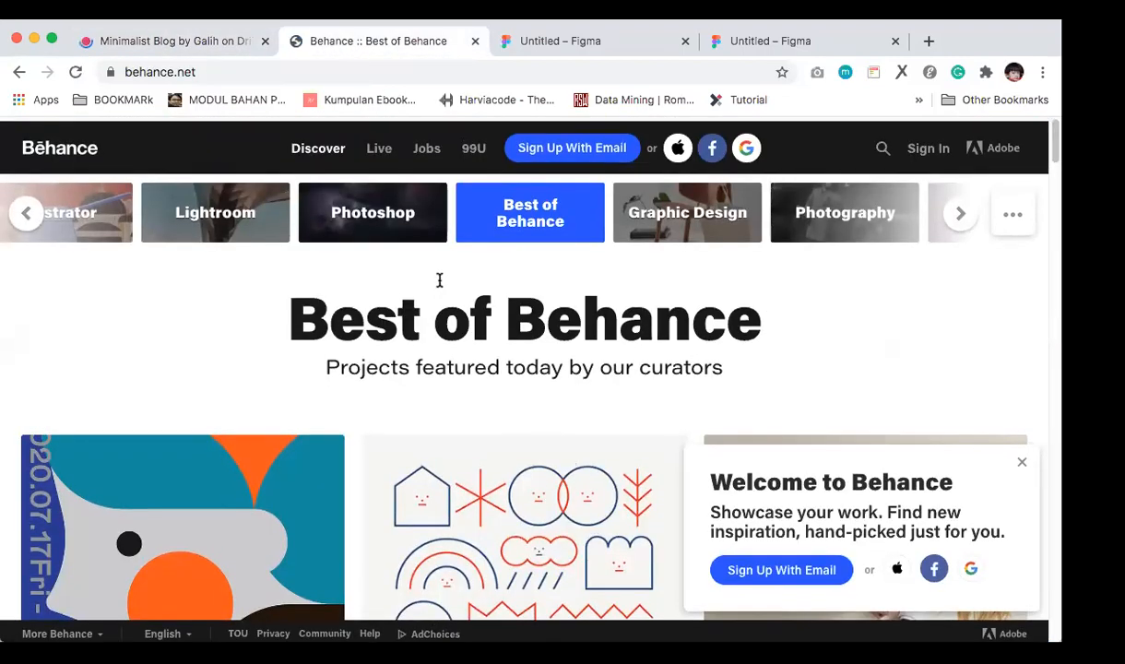
pyautogui.scroll(-3, 439, 280)
pyautogui.scroll(-5, 439, 280)
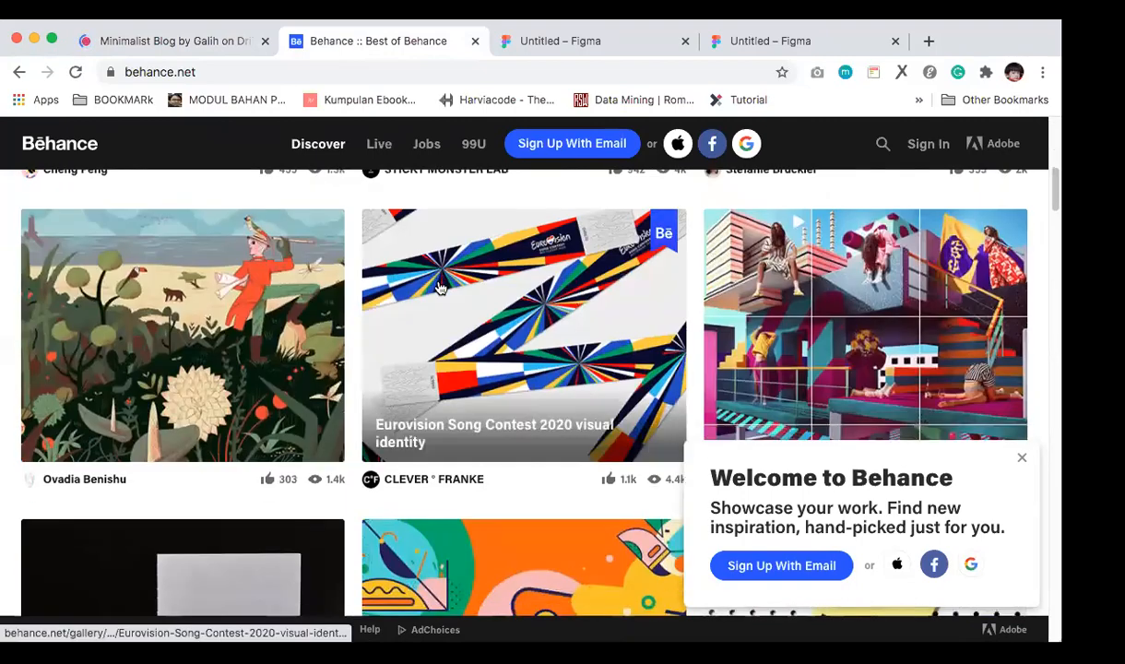
pyautogui.scroll(-6, 440, 288)
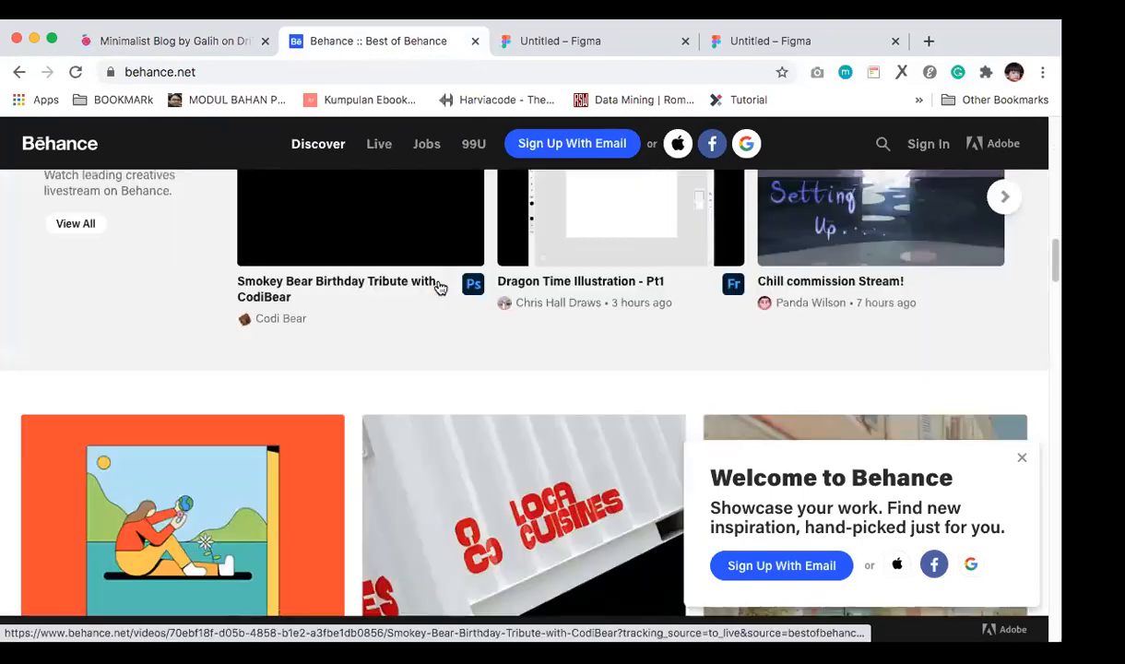
pyautogui.scroll(3, 439, 285)
pyautogui.scroll(10, 439, 280)
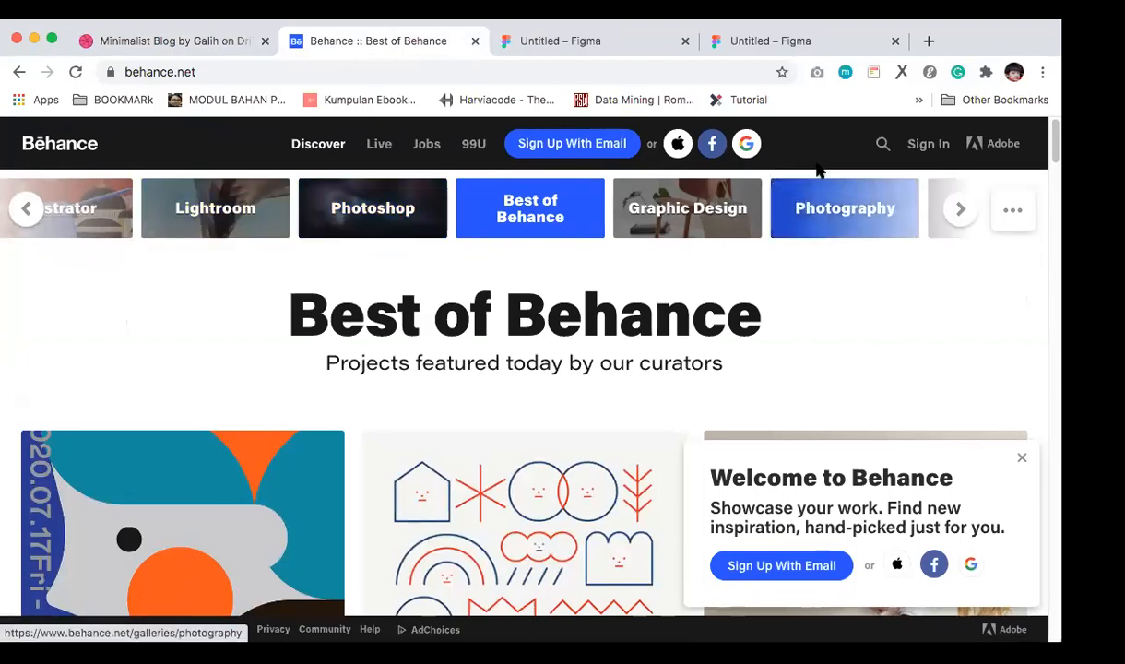
# Step: Search Behance projects for "blog minimalist" and browse the results
pyautogui.click(882, 147)
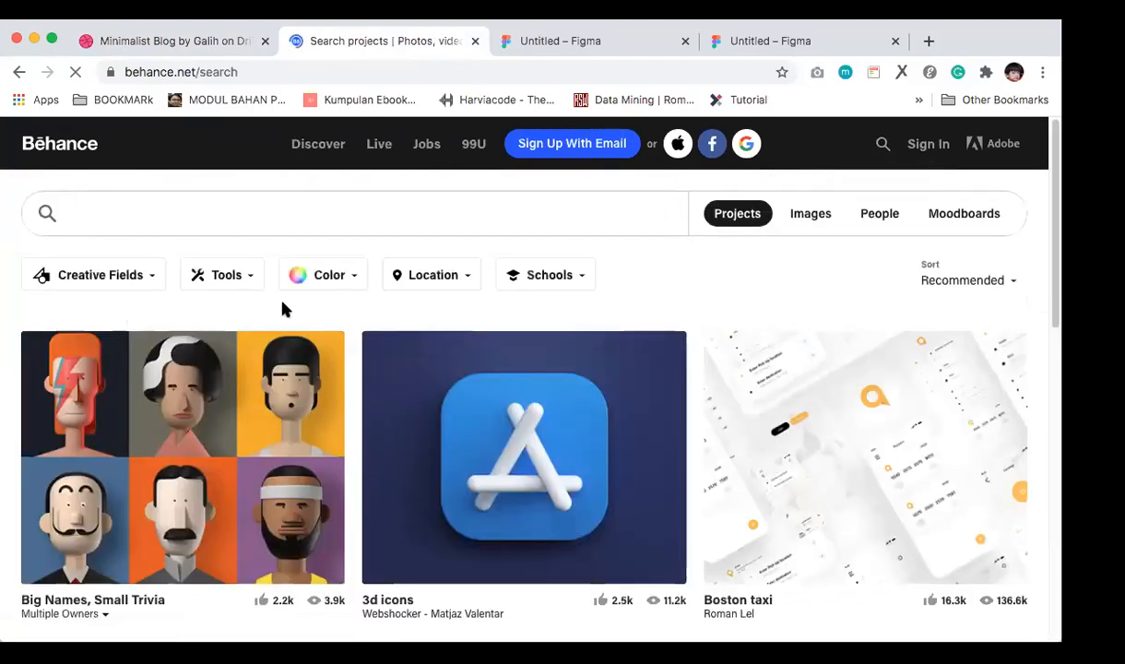
pyautogui.write('blog minimalist')
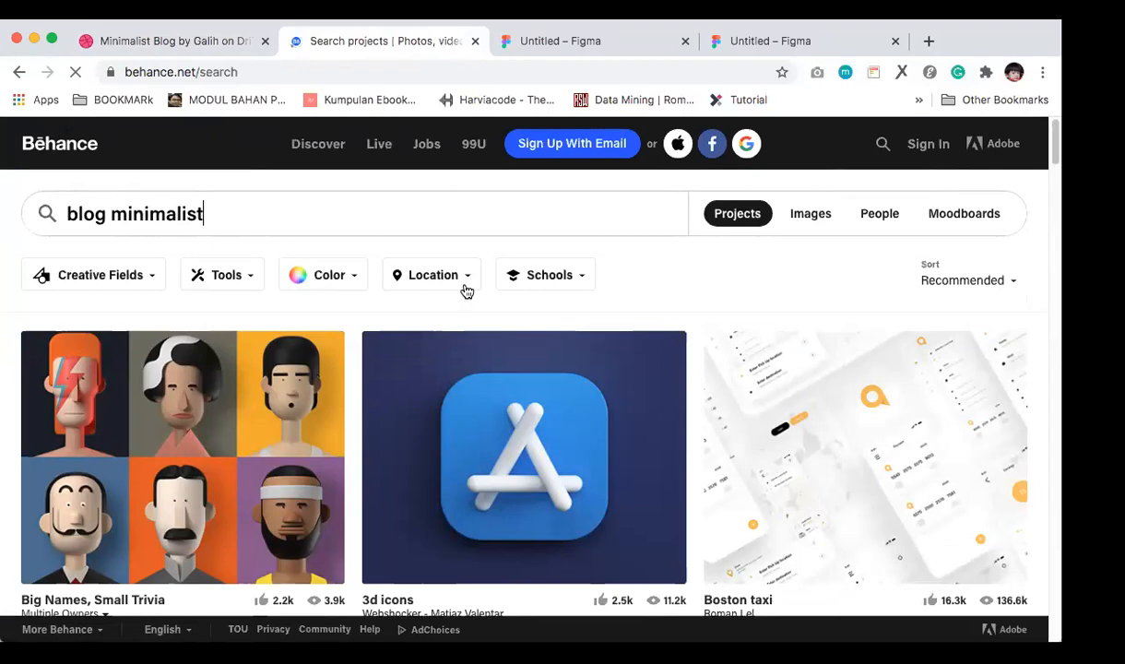
pyautogui.press('Return')
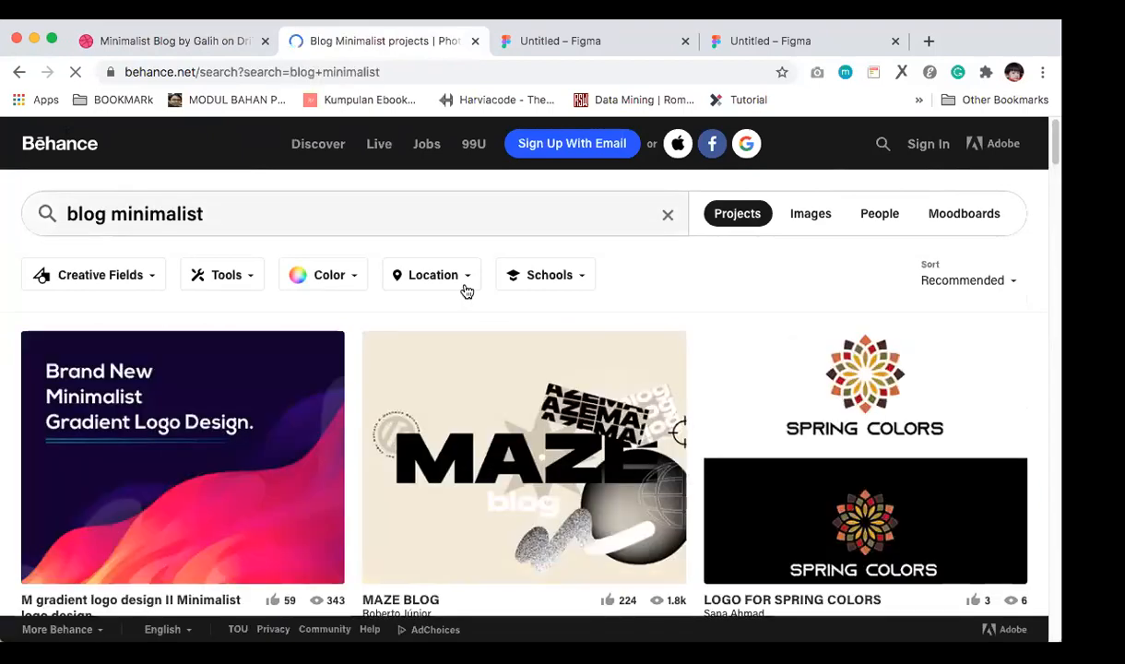
pyautogui.scroll(-5, 467, 454)
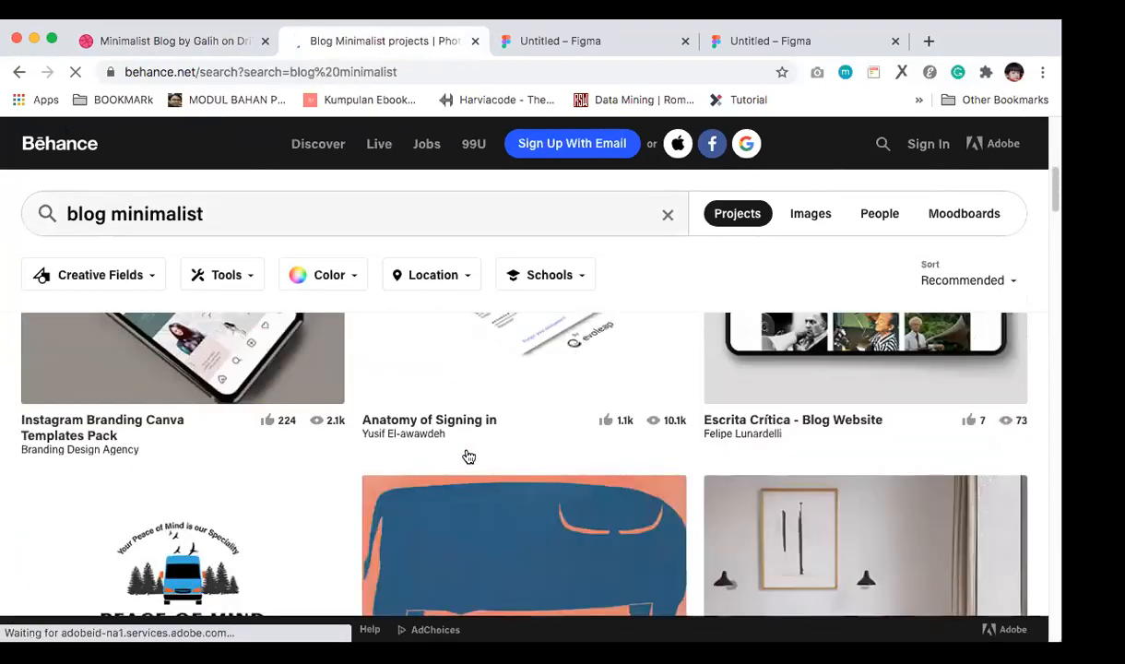
pyautogui.scroll(-5, 469, 457)
pyautogui.scroll(-5, 468, 456)
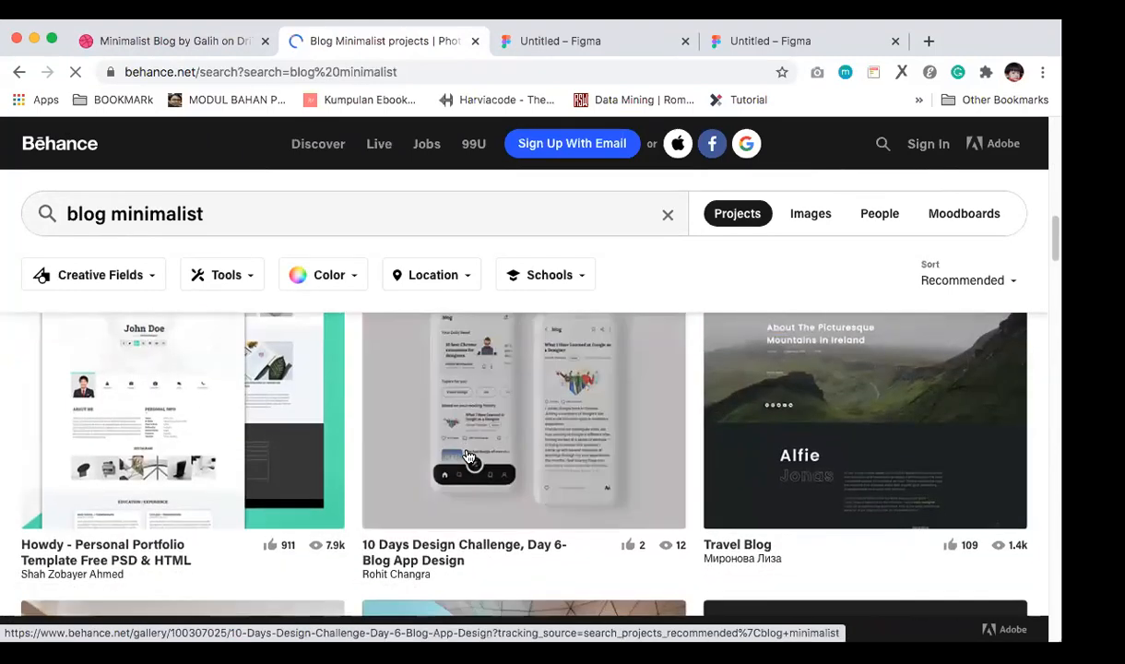
# Step: Open the project "Howdy - Personal Portfolio Template Free PSD & HTML" and view its Color section
pyautogui.click(244, 400)
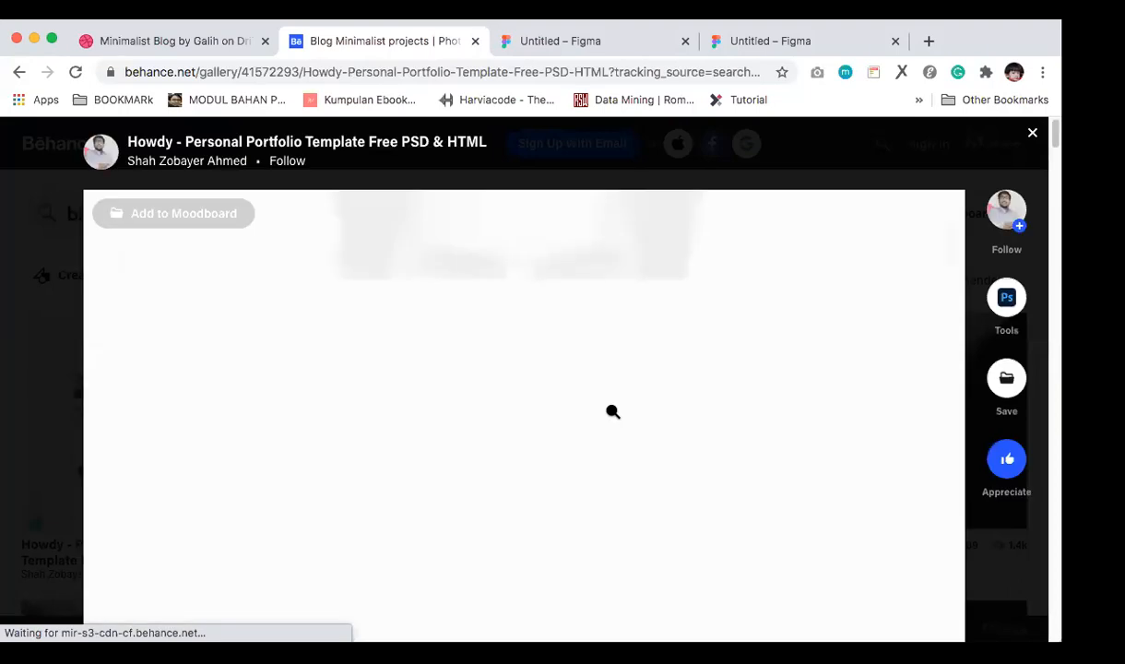
pyautogui.scroll(-2, 613, 411)
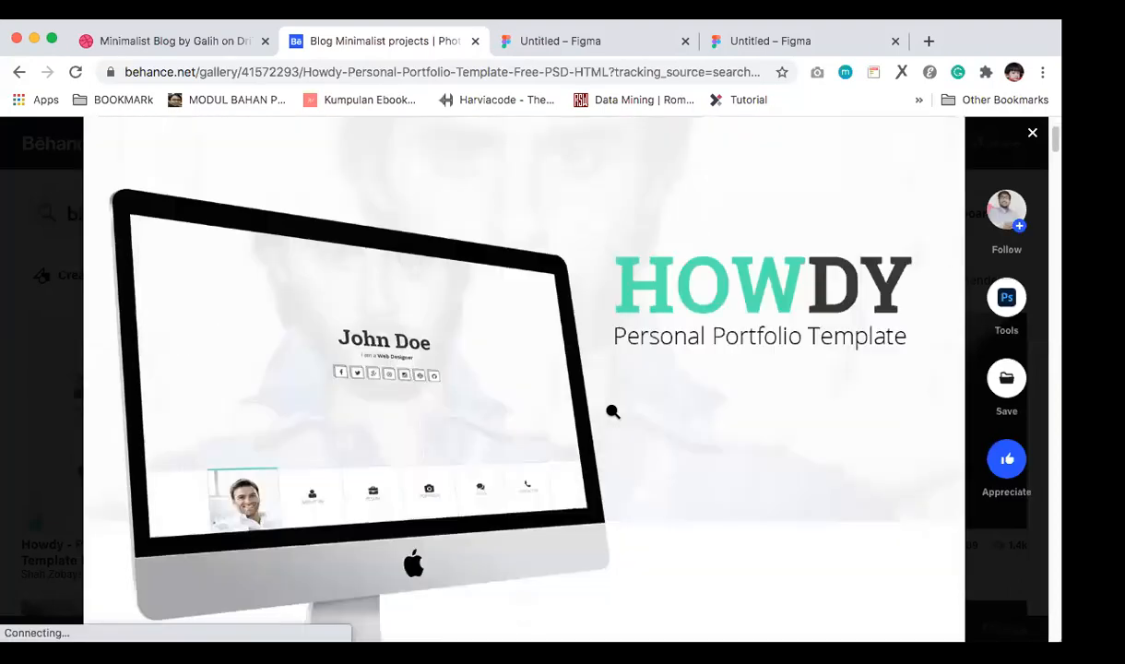
pyautogui.scroll(-5, 612, 411)
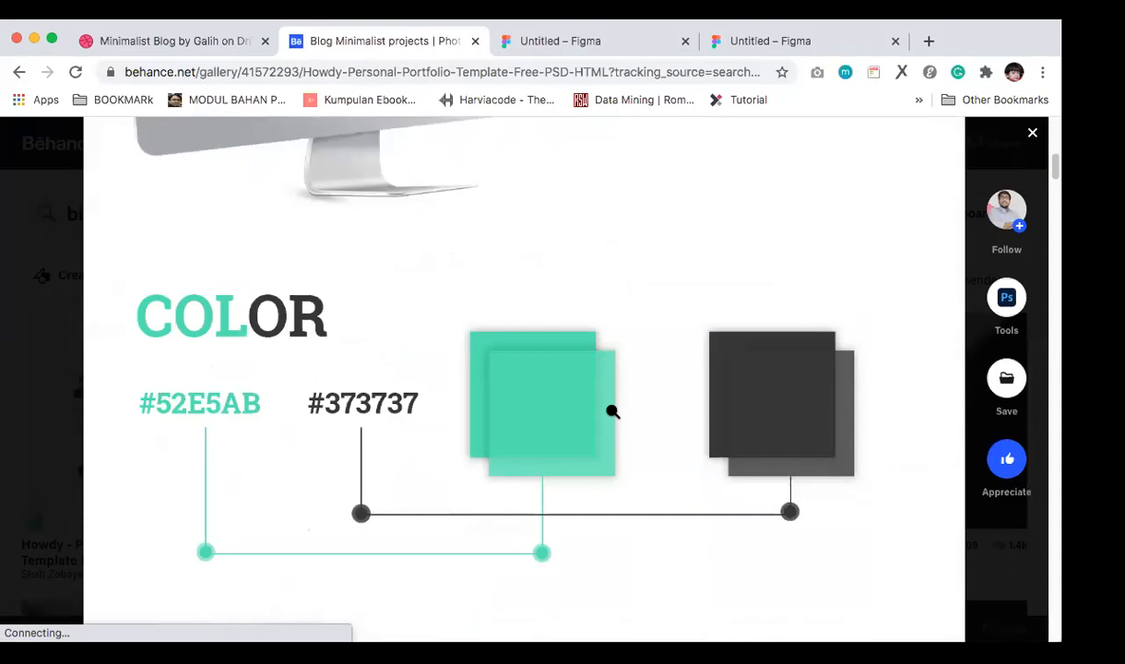
pyautogui.scroll(-2, 628, 434)
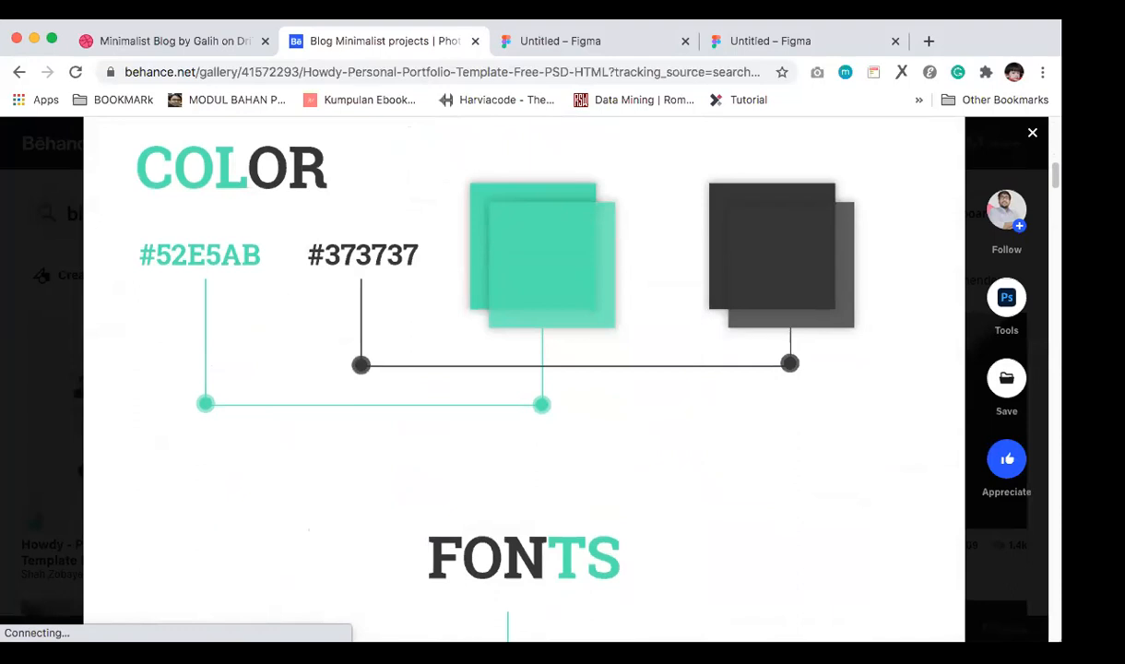
# Step: Go back to the Minimalist Blog shot on Dribbble and examine its image and its tag and color details
pyautogui.press('super+Tab')
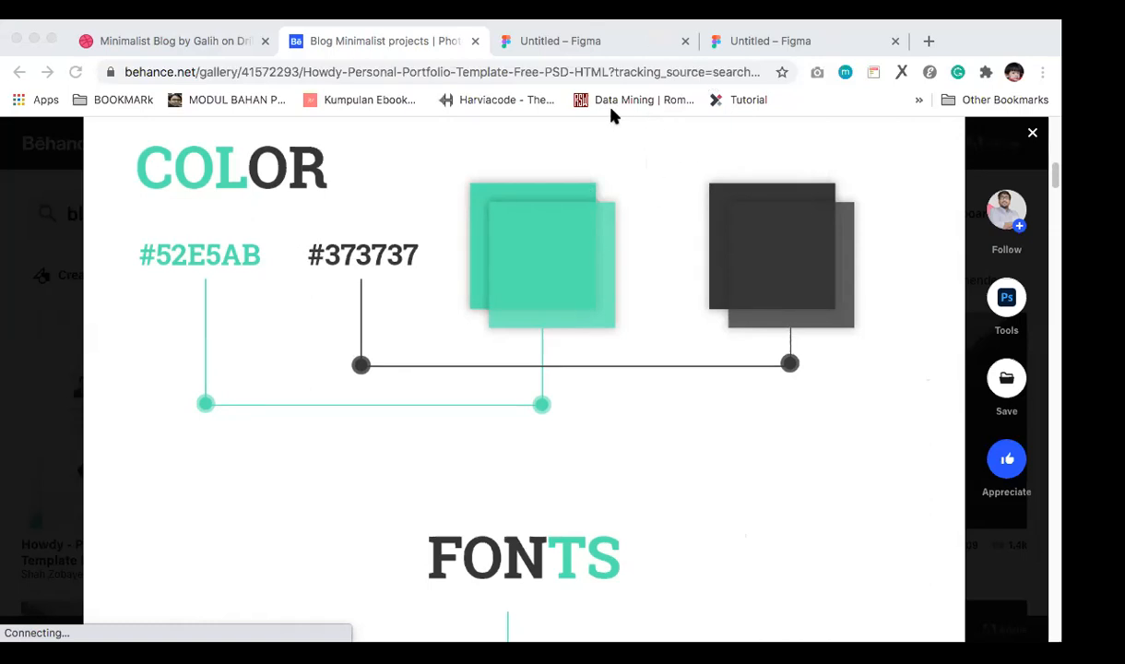
pyautogui.click(374, 41)
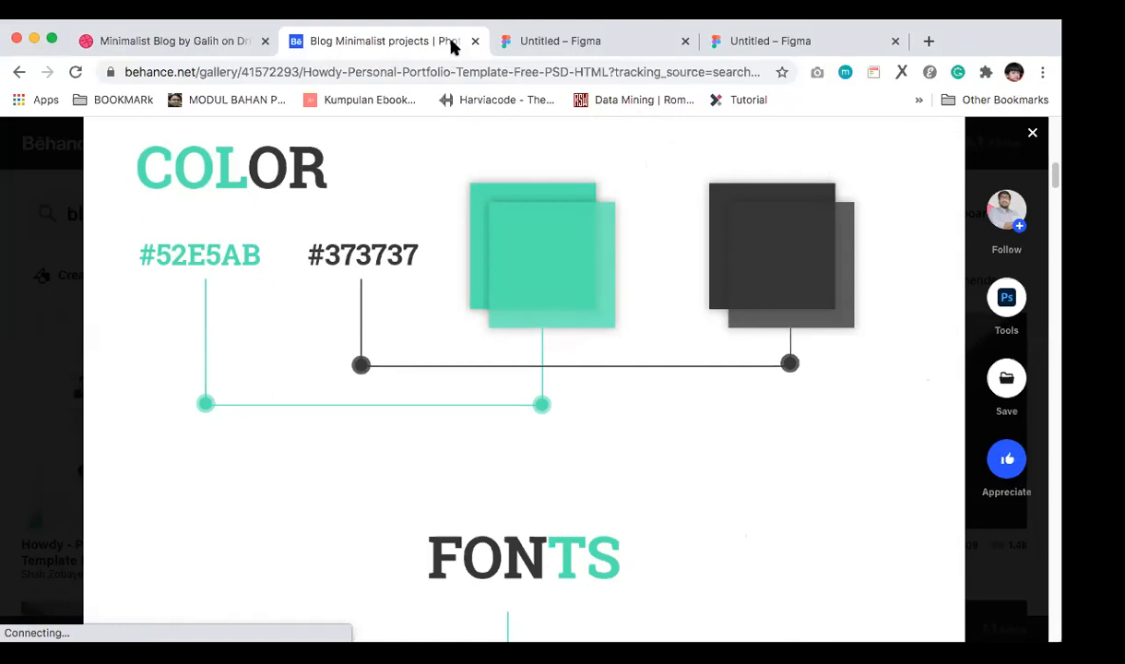
pyautogui.click(196, 43)
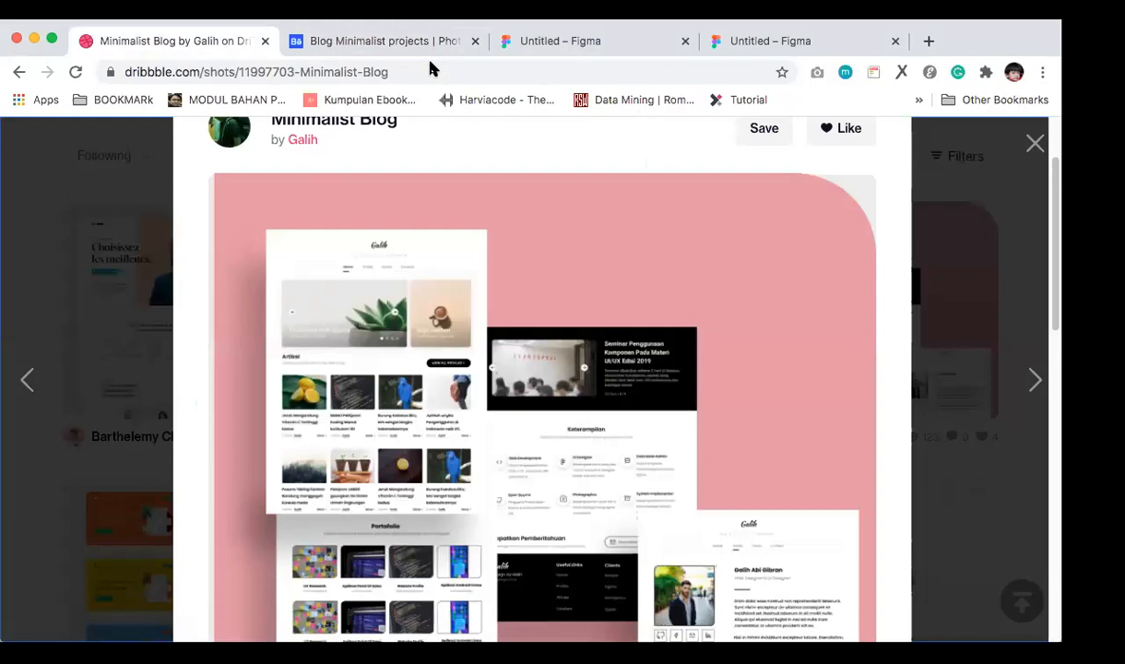
pyautogui.scroll(-5, 427, 277)
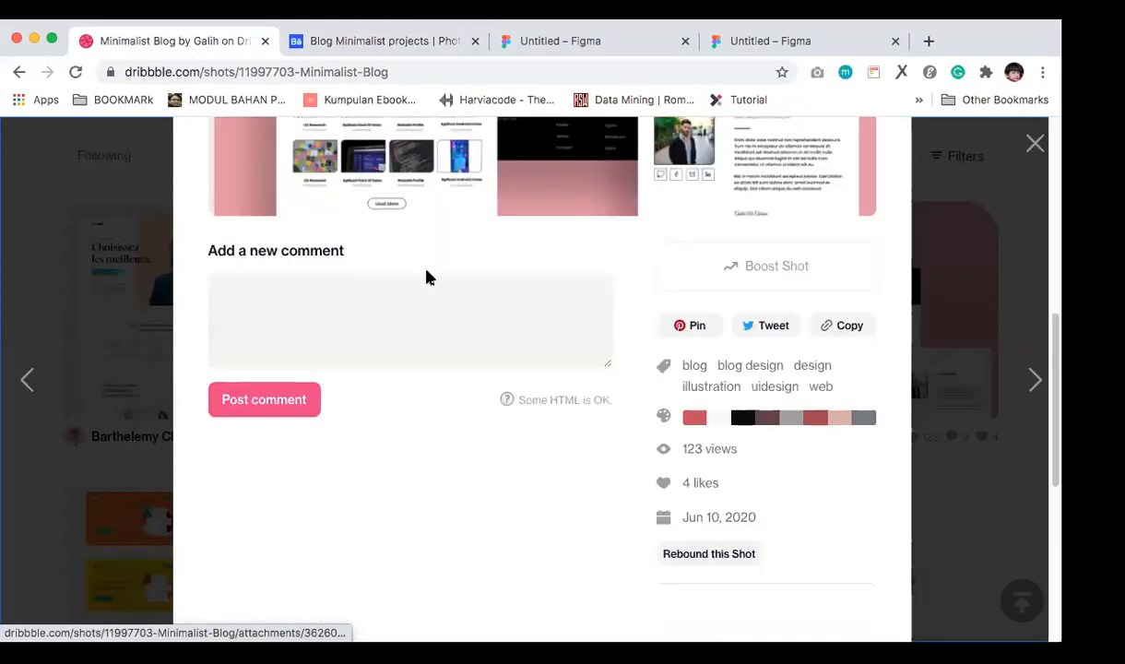
pyautogui.scroll(5, 427, 277)
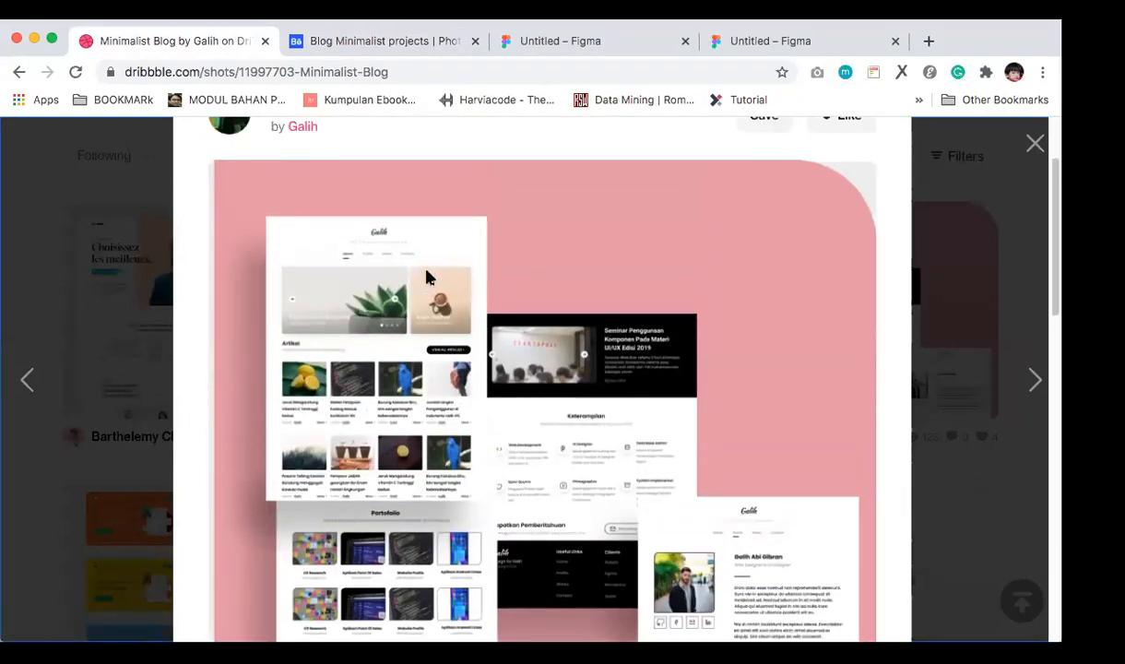
pyautogui.scroll(1, 428, 277)
# Step: Return to the Howdy project on Behance and examine it from its cover through the About Me, Resume, Portfolio, Latest News and Get in Touch sections
pyautogui.click(387, 42)
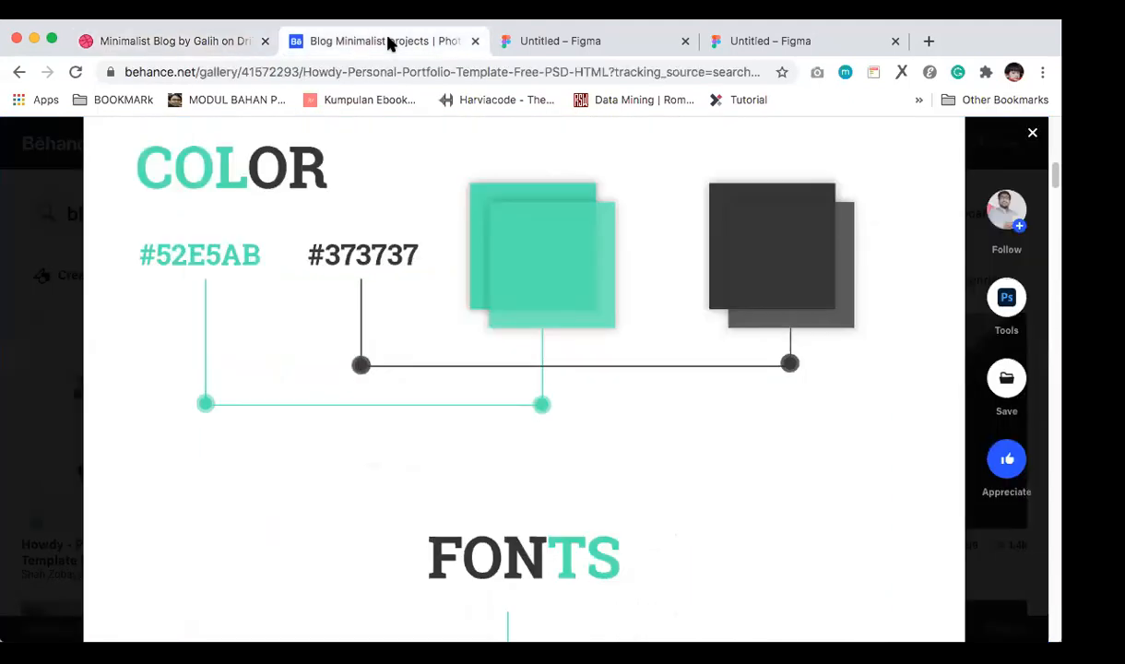
pyautogui.scroll(10, 482, 259)
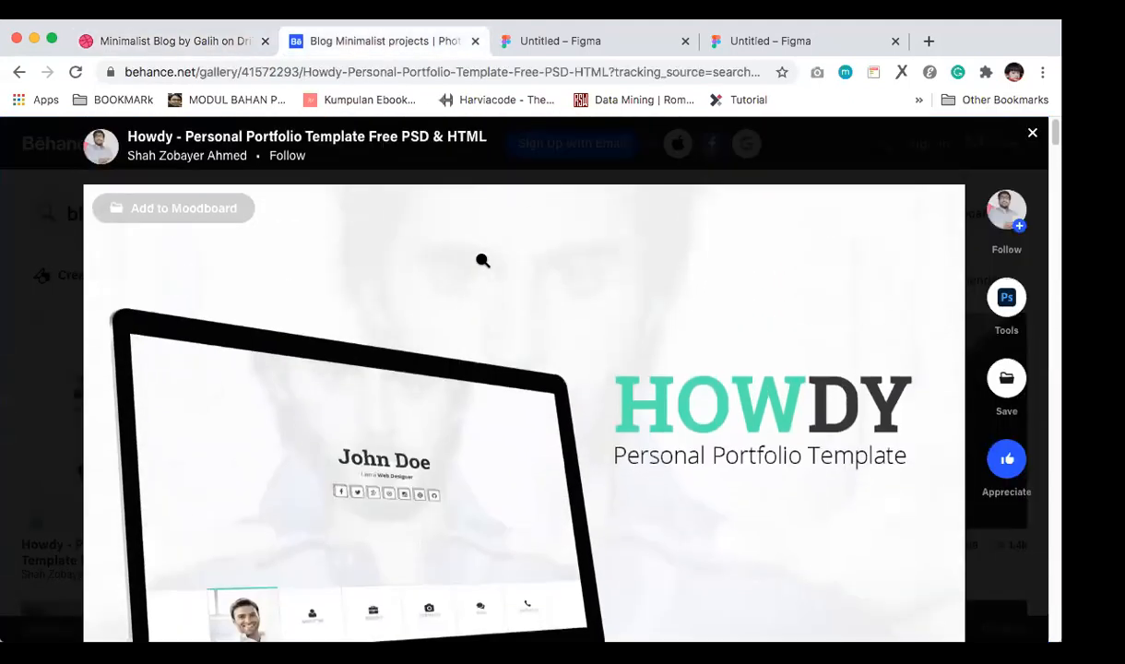
pyautogui.scroll(-10, 482, 260)
pyautogui.scroll(-15, 482, 260)
pyautogui.scroll(-15, 483, 260)
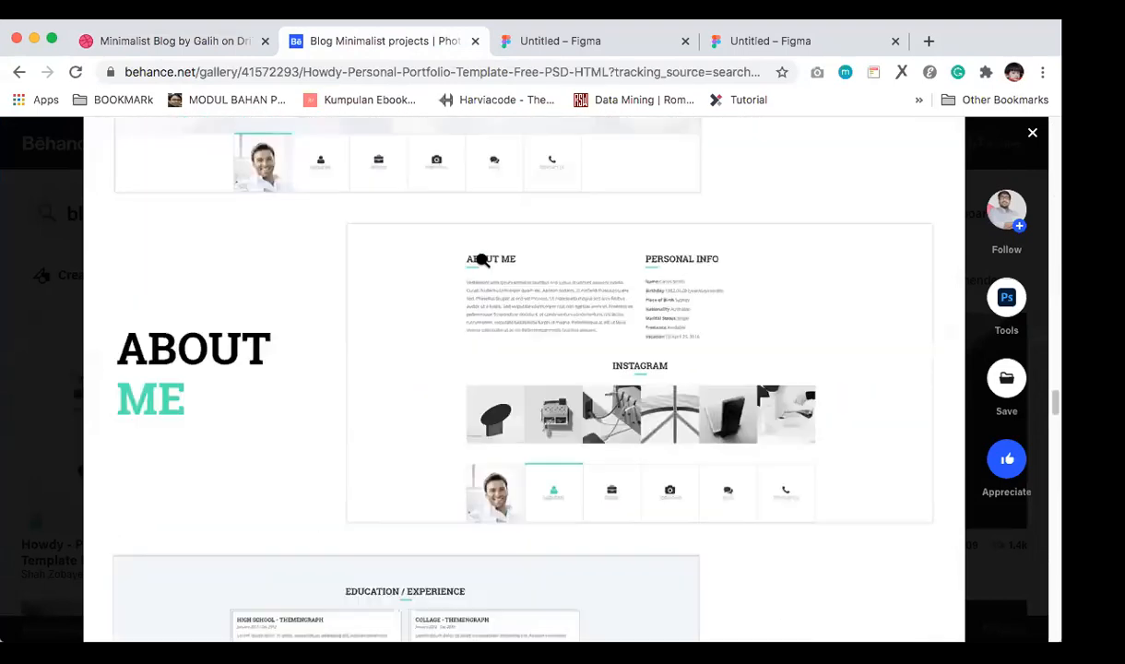
pyautogui.scroll(-5, 482, 260)
pyautogui.scroll(-4, 596, 358)
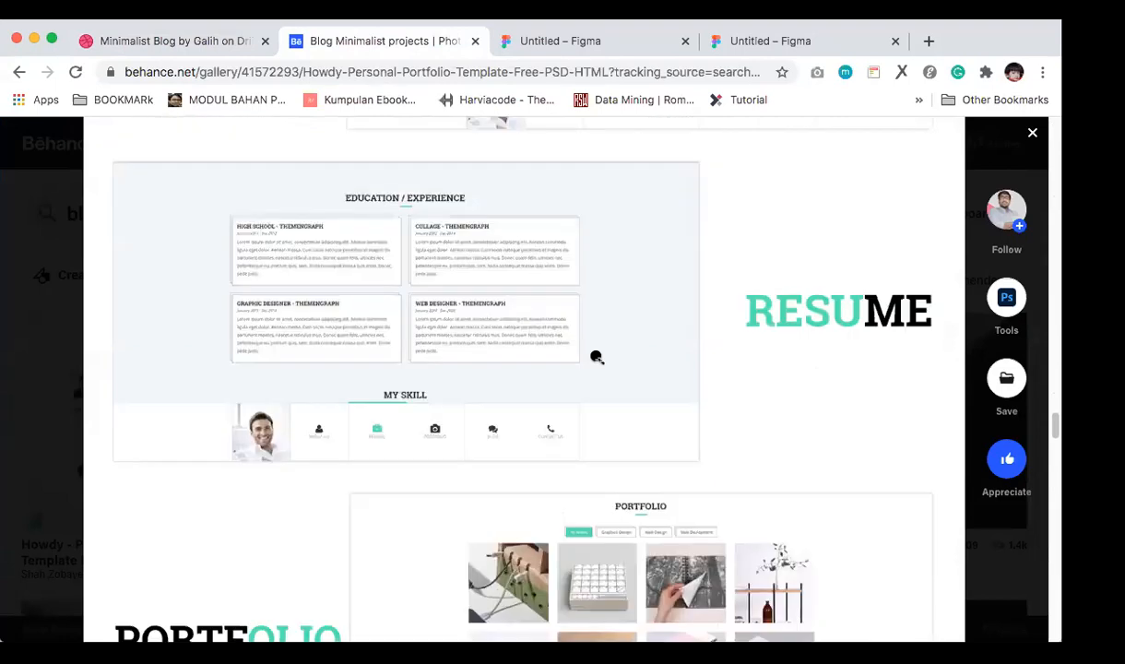
pyautogui.scroll(-5, 597, 357)
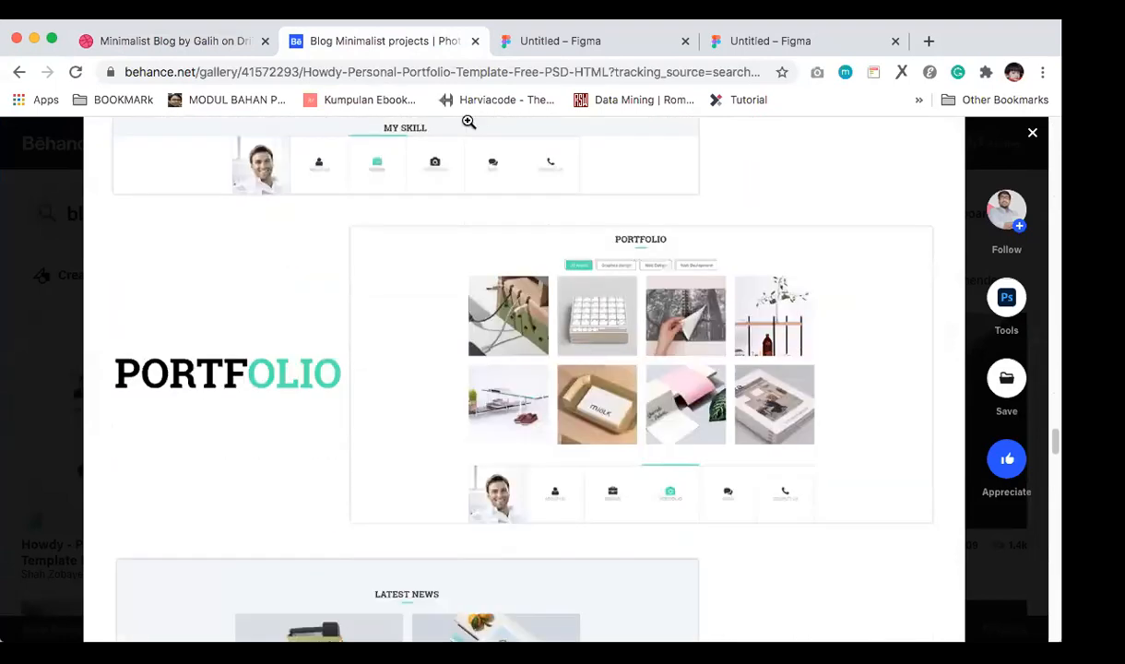
pyautogui.scroll(-5, 566, 315)
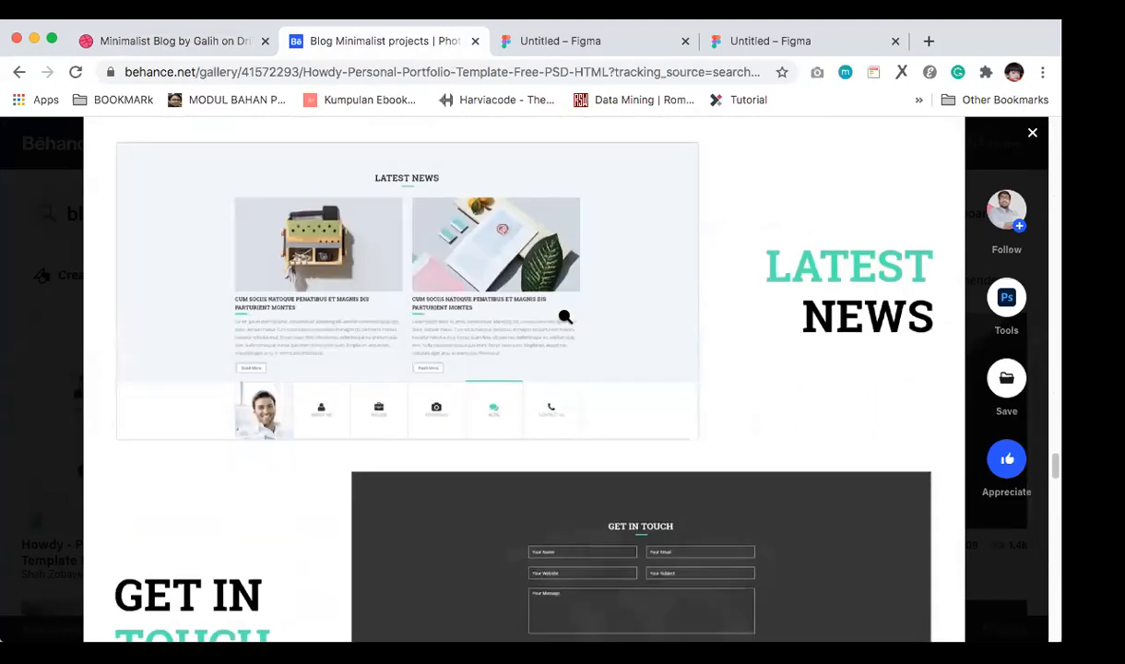
pyautogui.scroll(-3, 565, 316)
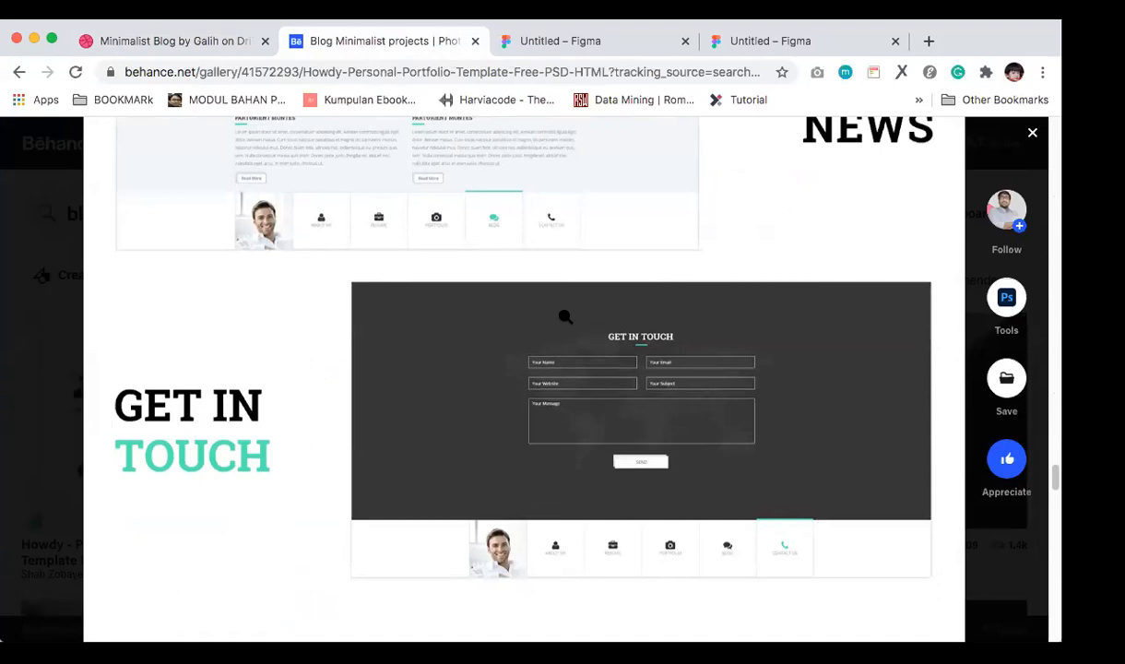
# Step: Switch to the Figma registration design and widen the terms note's text box to about 273, matching the input fields
pyautogui.click(772, 44)
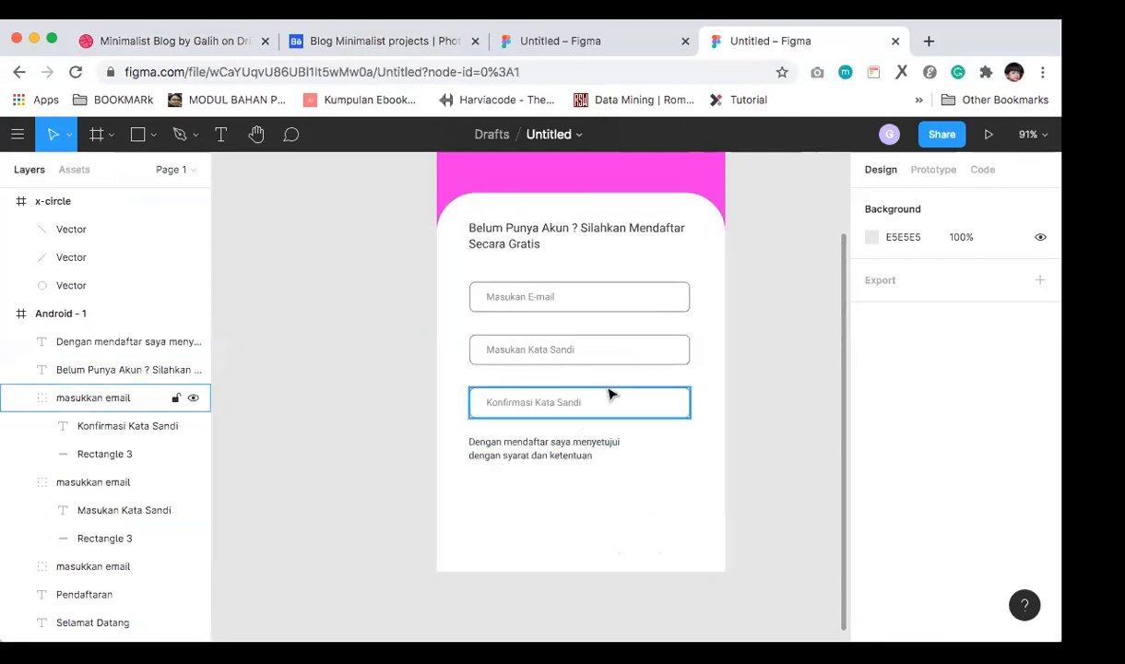
pyautogui.click(555, 457)
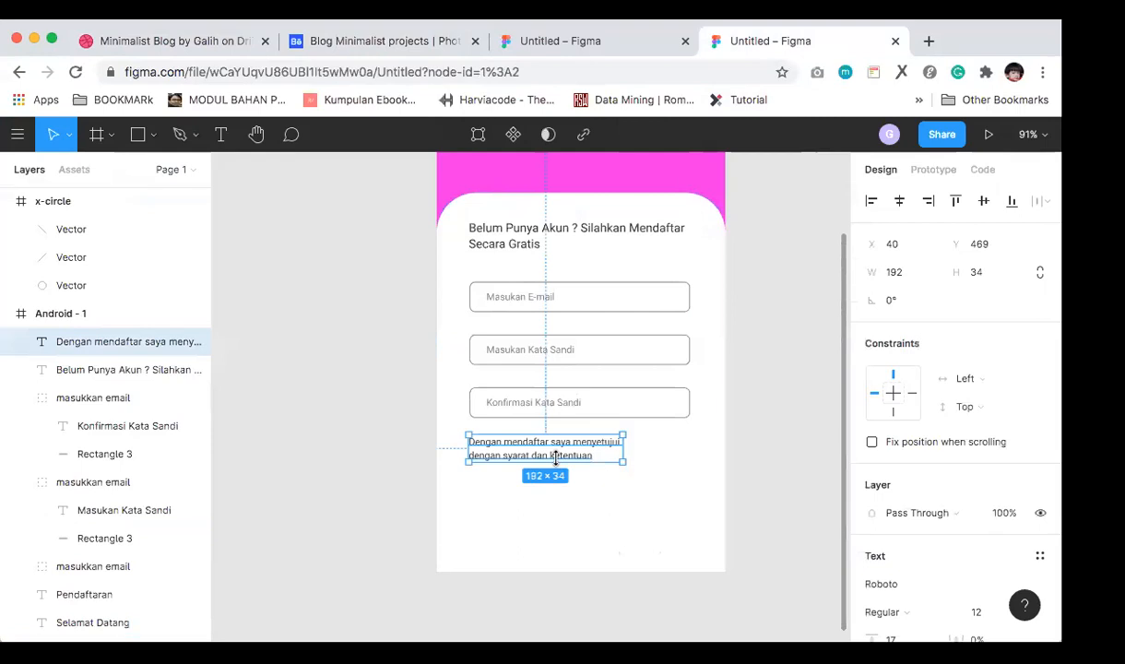
pyautogui.moveTo(620, 444); pyautogui.dragTo(685, 435)
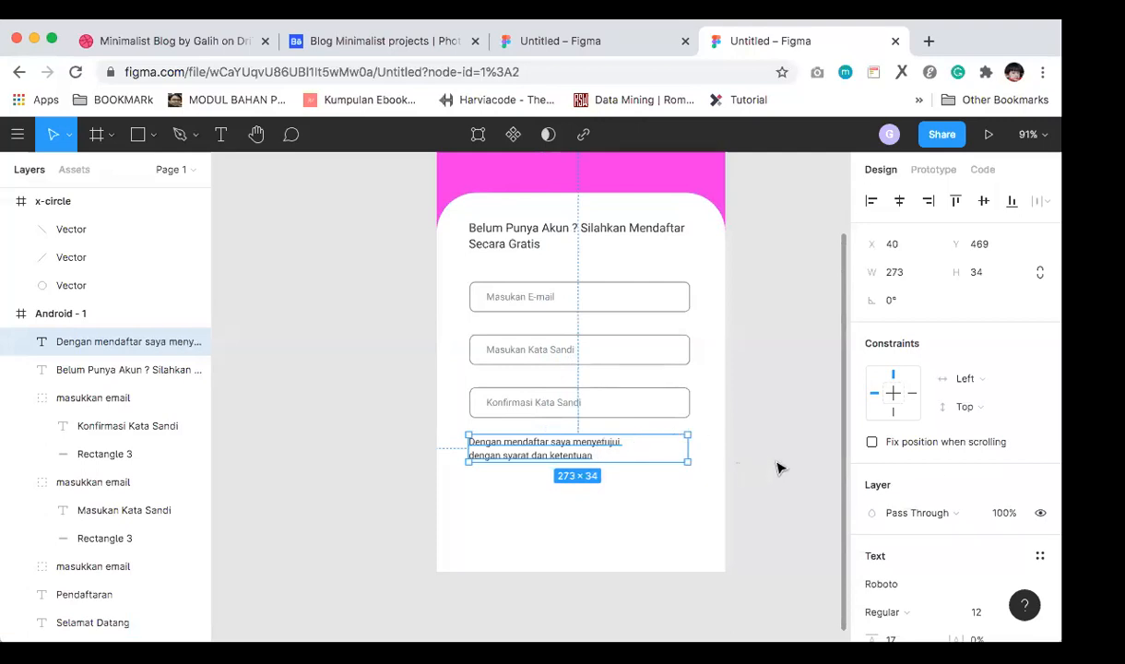
pyautogui.scroll(-5, 935, 466)
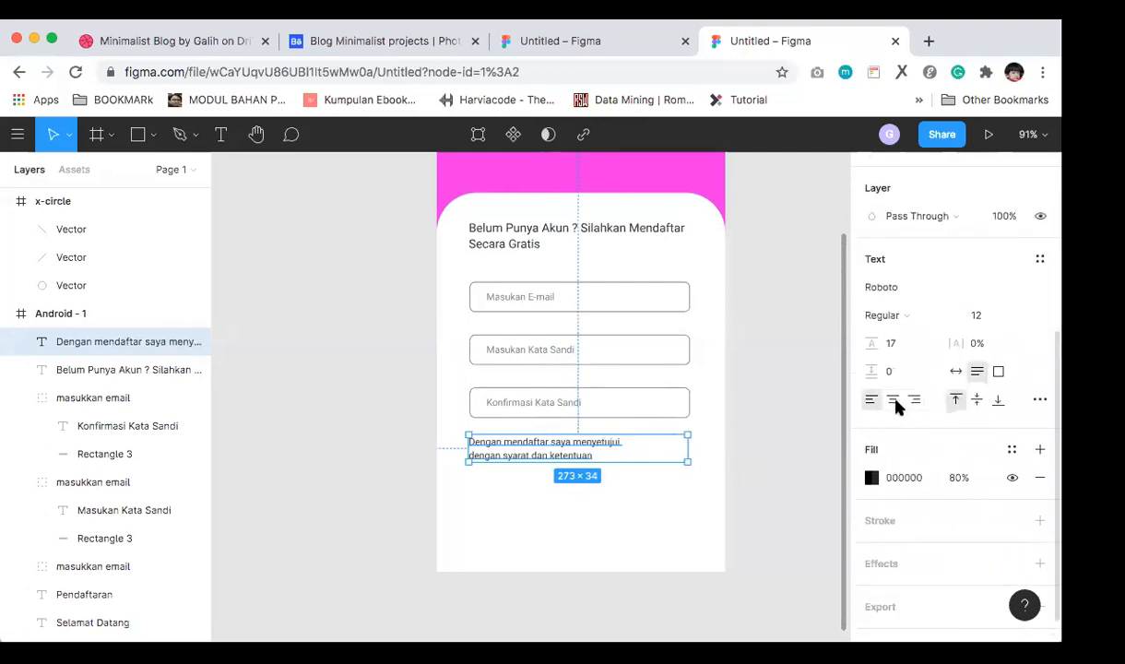
# Step: Remove the terms note's manual line break and extend it to "Dengan mendaftar saya menyetujui dengan syarat dan ketentuan yang berlaku"
pyautogui.doubleClick(505, 453)
pyautogui.press('Left')
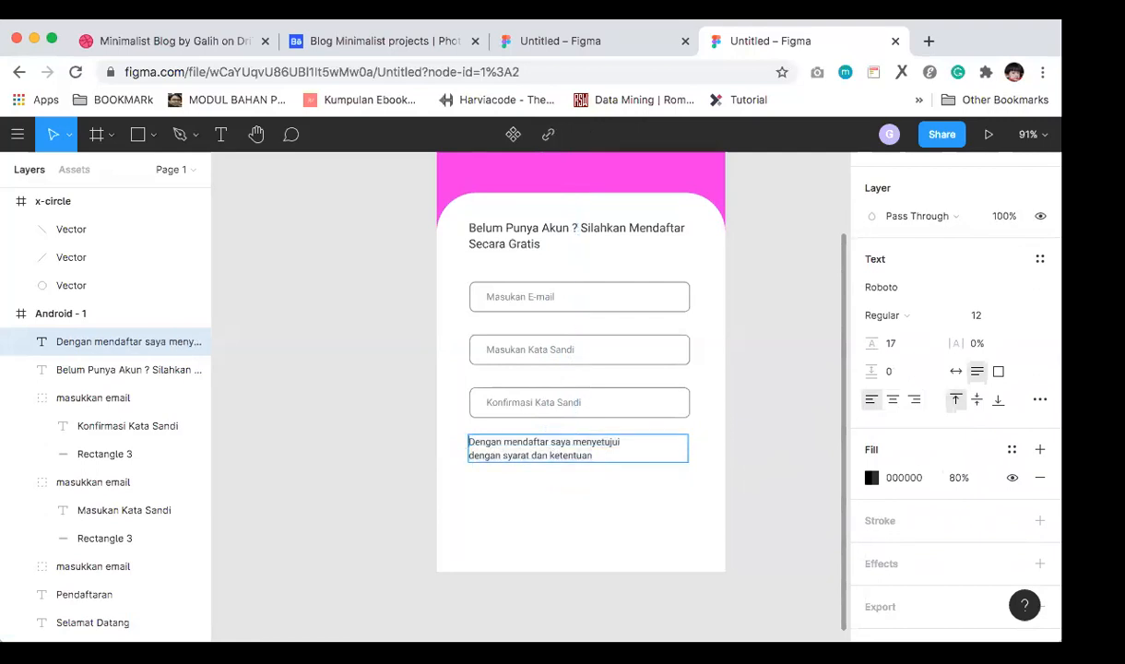
pyautogui.press('BackSpace')
pyautogui.write('ketentuan')
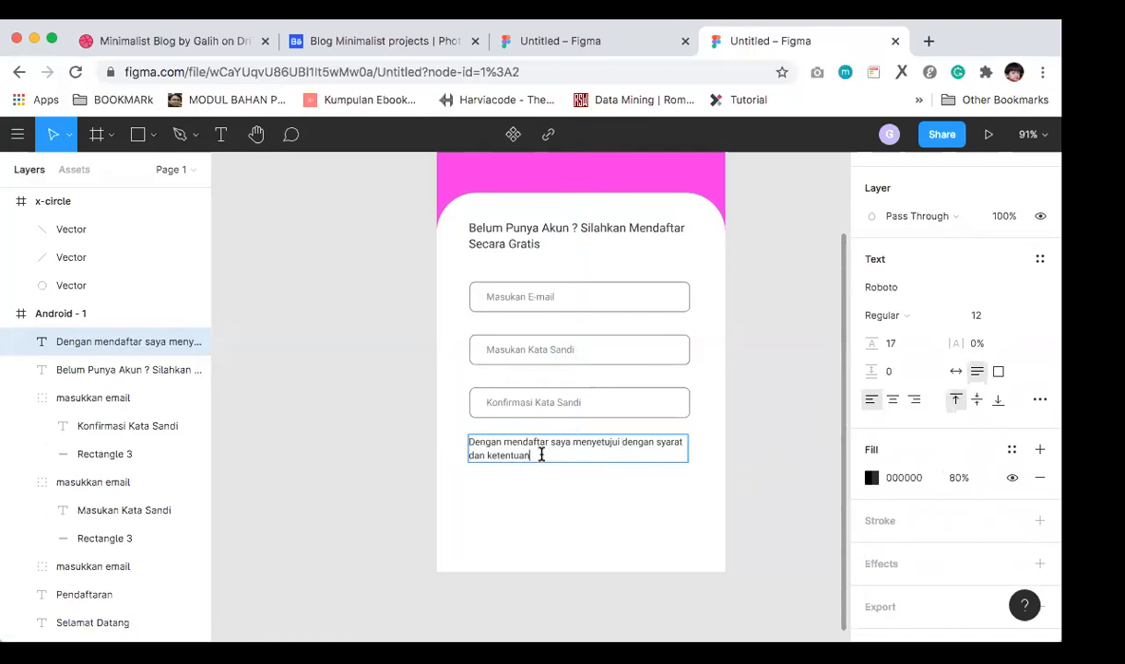
pyautogui.write(' yang berlaku')
pyautogui.press('Escape')
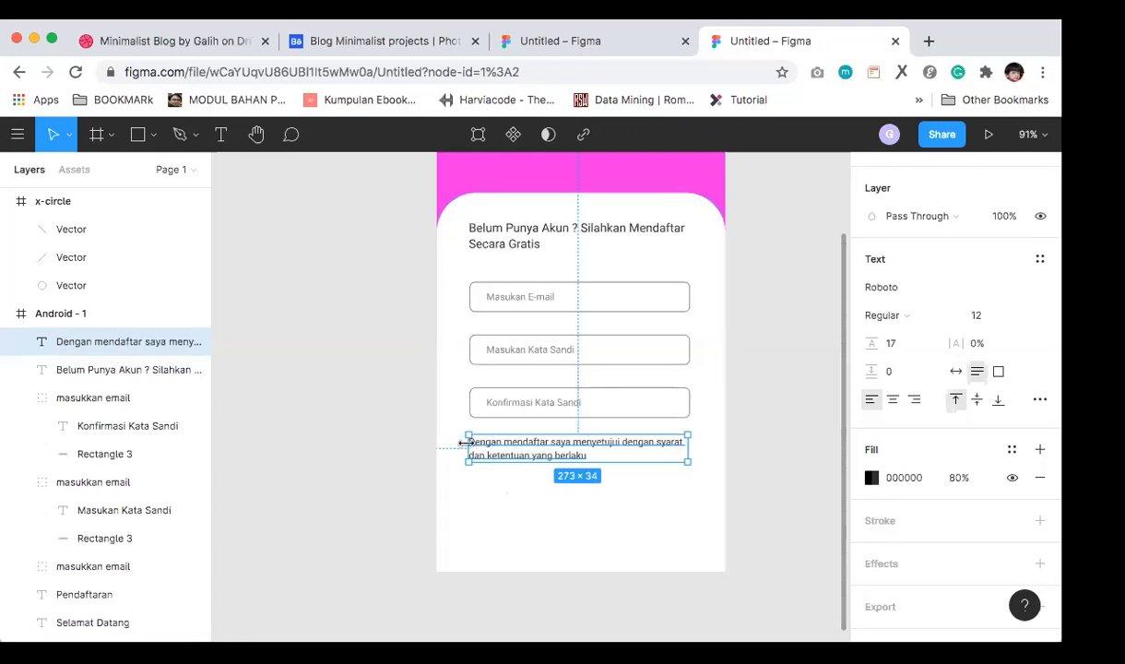
# Step: Move the terms note's left edge inward, narrowing the text box to about 242 wide to leave room for a checkbox
pyautogui.moveTo(465, 444); pyautogui.dragTo(494, 443)
pyautogui.click(487, 487)
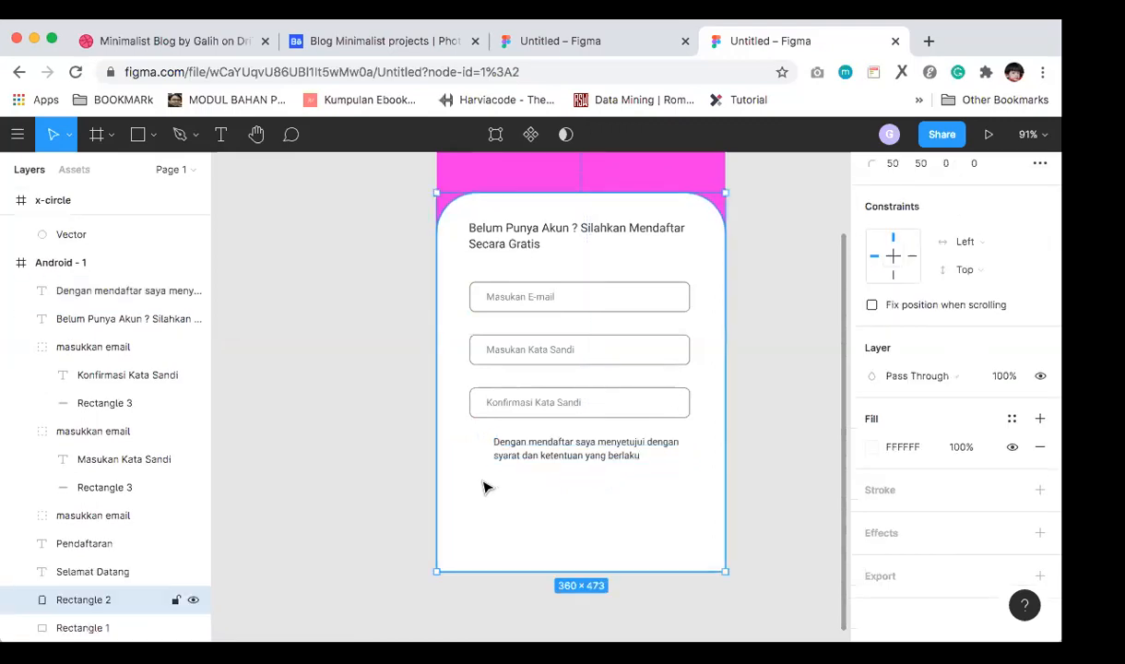
pyautogui.click(300, 369)
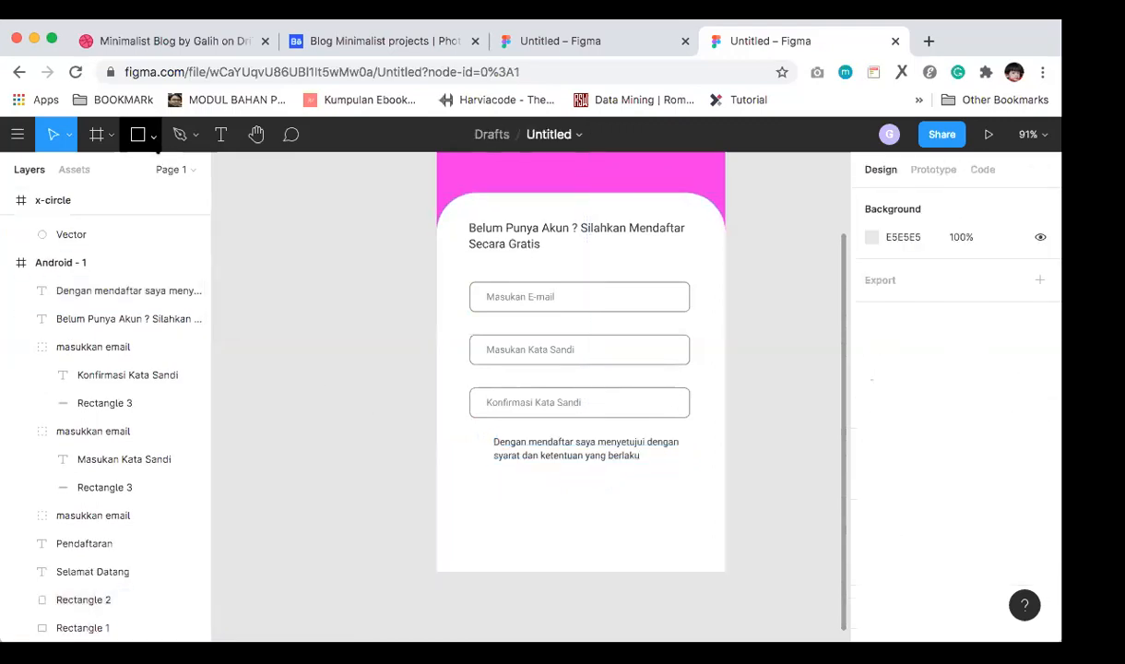
# Step: Draw a rectangle about 16 × 19 in front of the terms note as a checkbox, with a black stroke and no fill
pyautogui.click(153, 136)
pyautogui.click(152, 172)
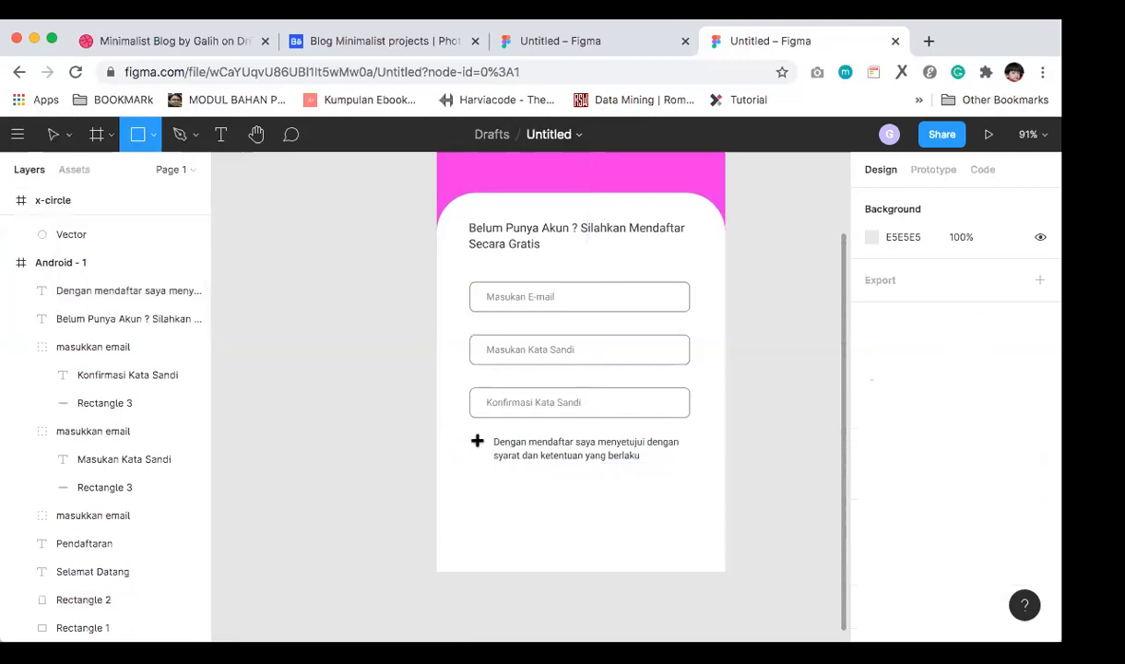
pyautogui.moveTo(479, 442)
pyautogui.mouseDown()
pyautogui.moveTo(496, 464)
pyautogui.moveTo(480, 454)
pyautogui.mouseUp()
pyautogui.scroll(-2, 911, 574)
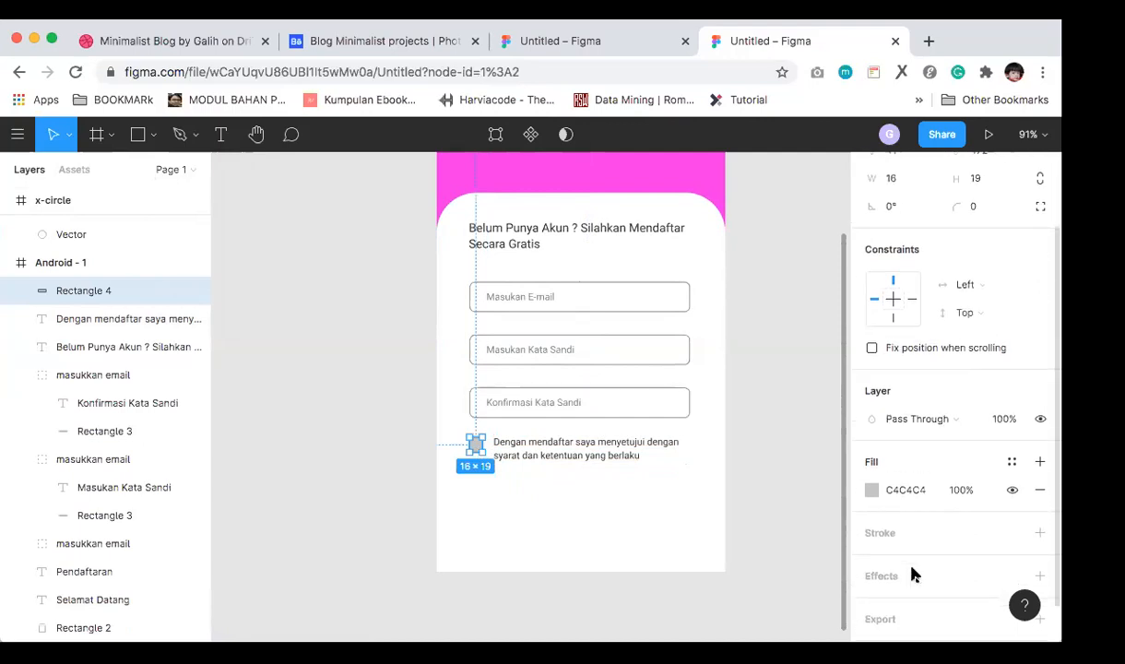
pyautogui.click(1040, 533)
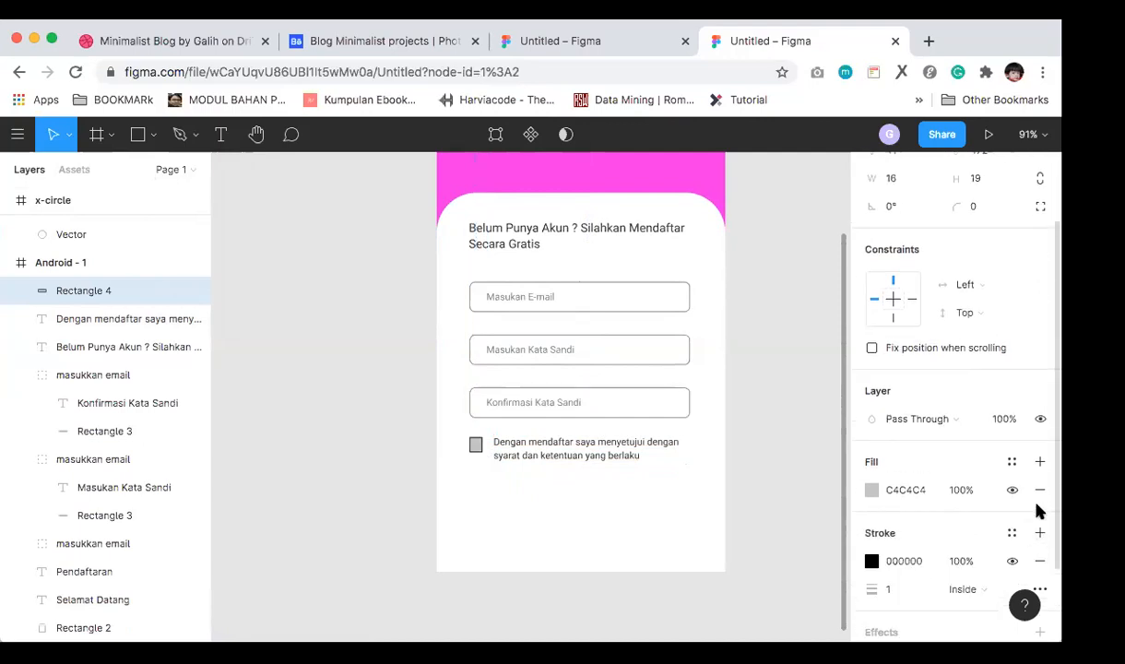
pyautogui.click(1040, 490)
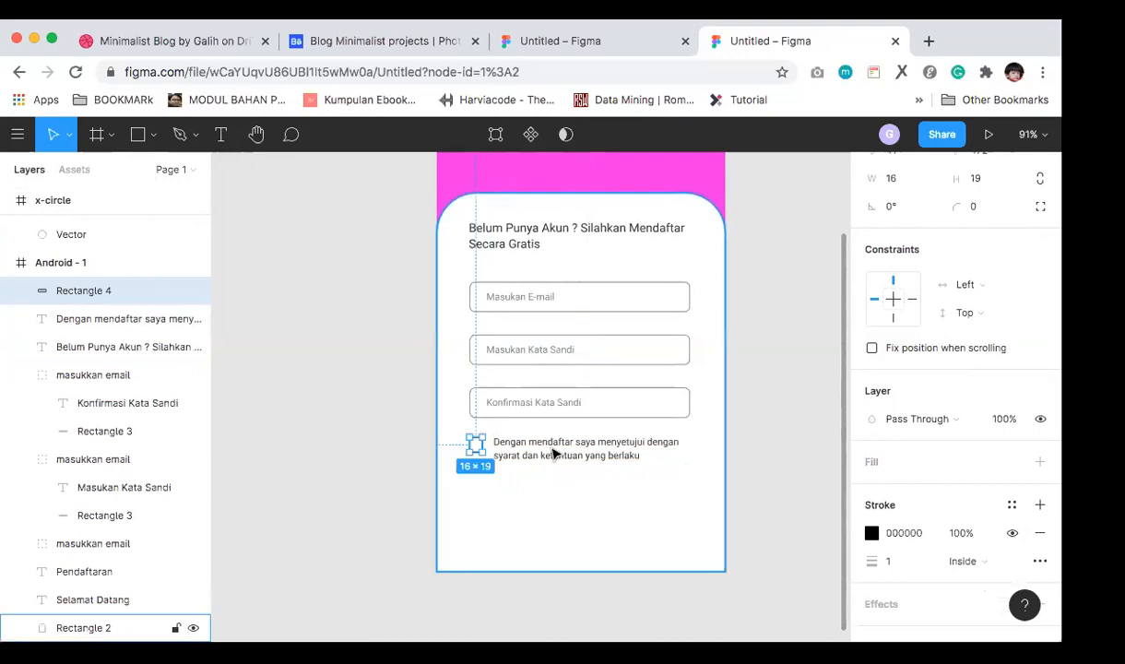
# Step: Set the checkbox rectangle's height to 16 to make it square
pyautogui.scroll(5, 475, 445)
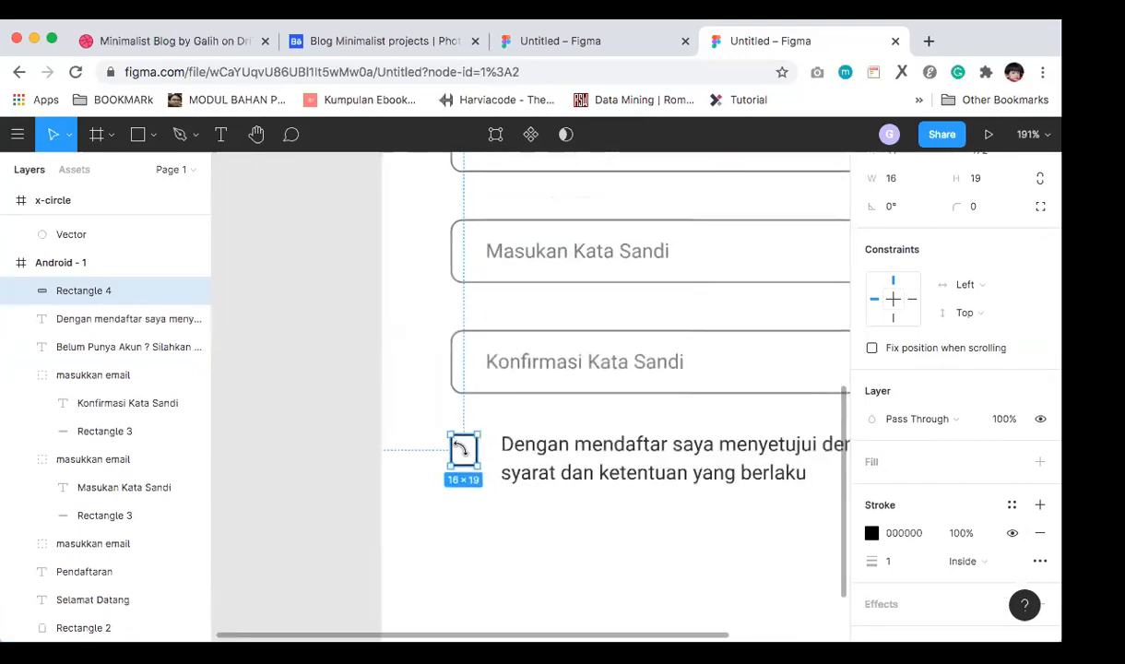
pyautogui.click(980, 179)
pyautogui.write('16')
pyautogui.press('Return')
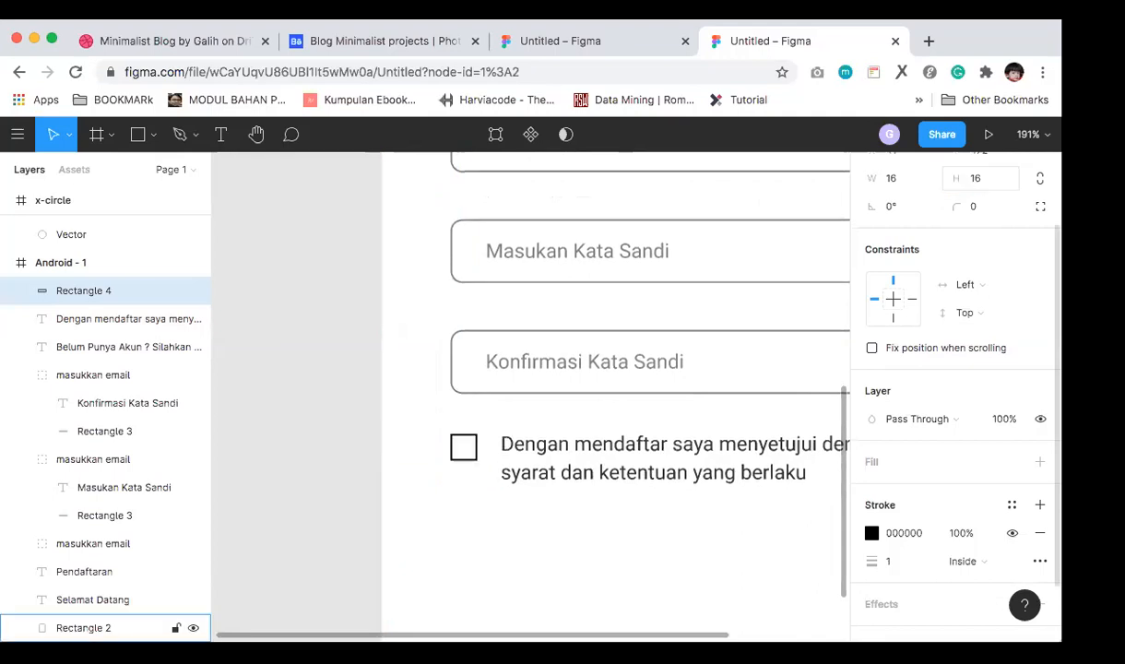
# Step: Set the checkbox square's stroke opacity to 80%, matching the terms note's text fill
pyautogui.click(618, 461)
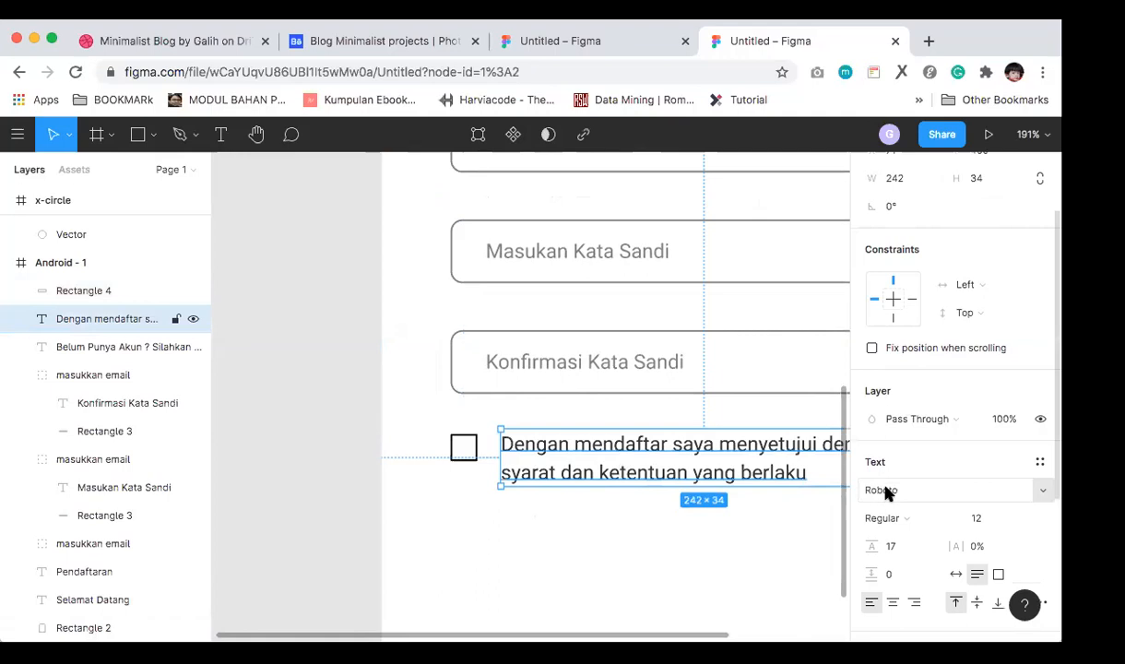
pyautogui.scroll(-4, 932, 494)
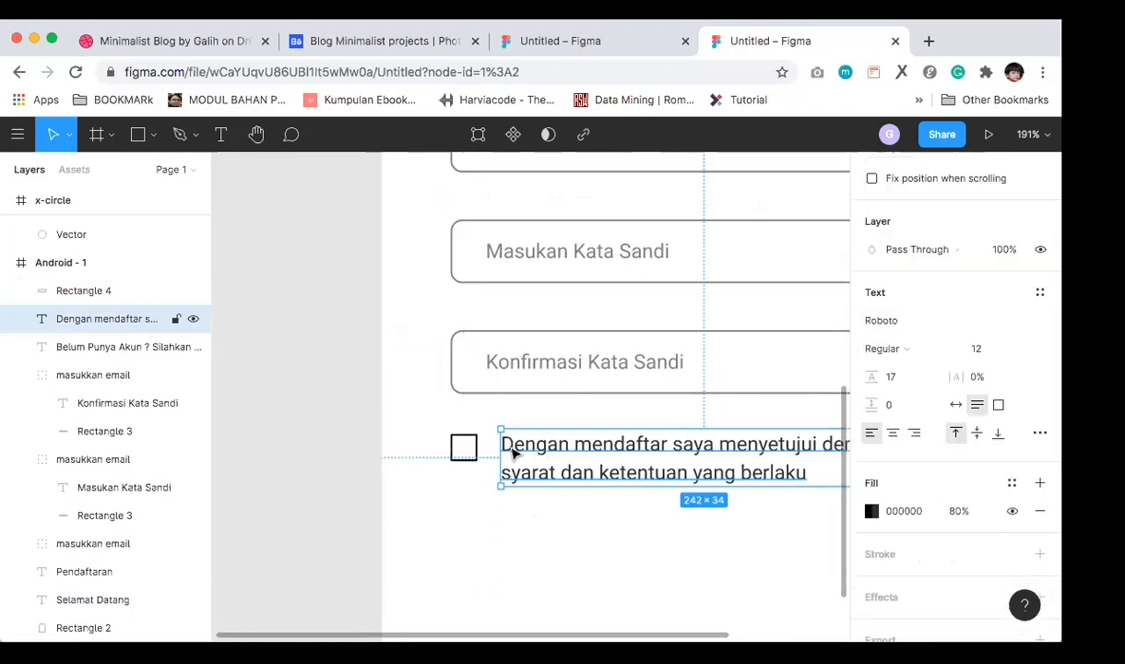
pyautogui.click(464, 447)
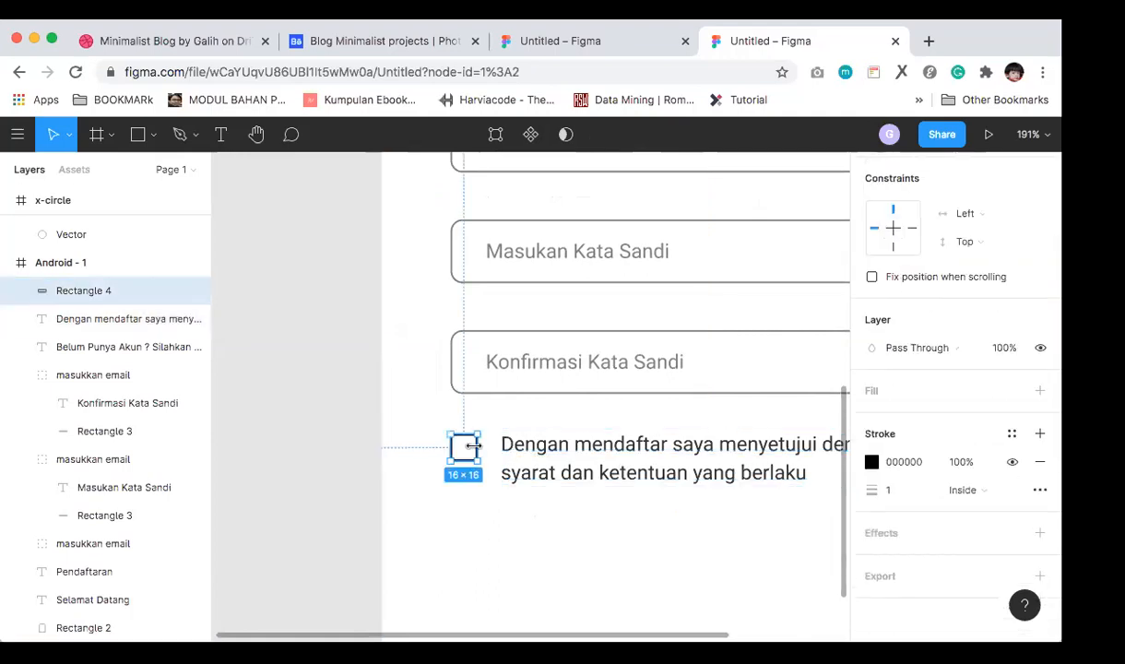
pyautogui.click(959, 462)
pyautogui.write('80')
pyautogui.press('Return')
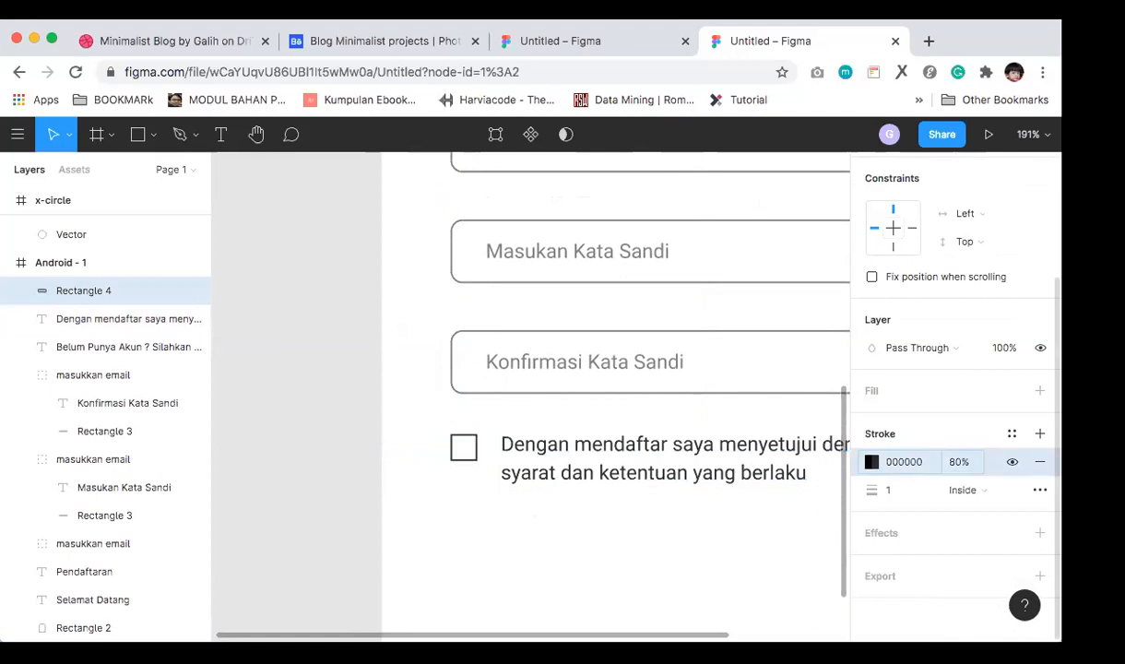
pyautogui.click(581, 505)
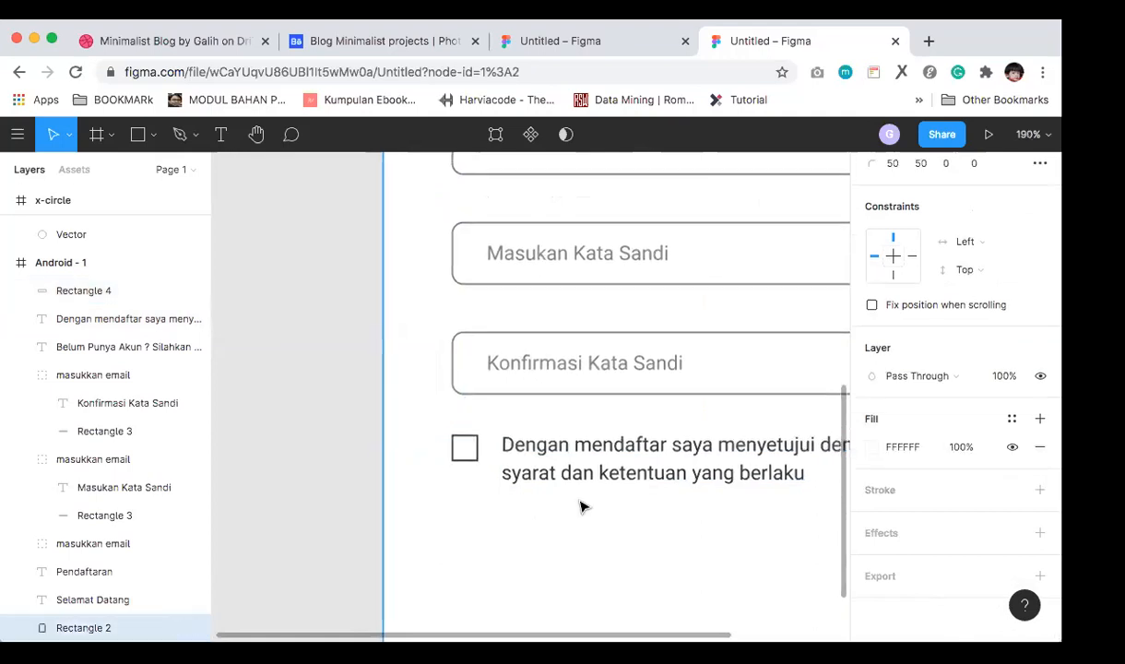
# Step: Delete the checkbox square in front of the terms note
pyautogui.scroll(-3, 581, 506)
pyautogui.scroll(-5, 582, 506)
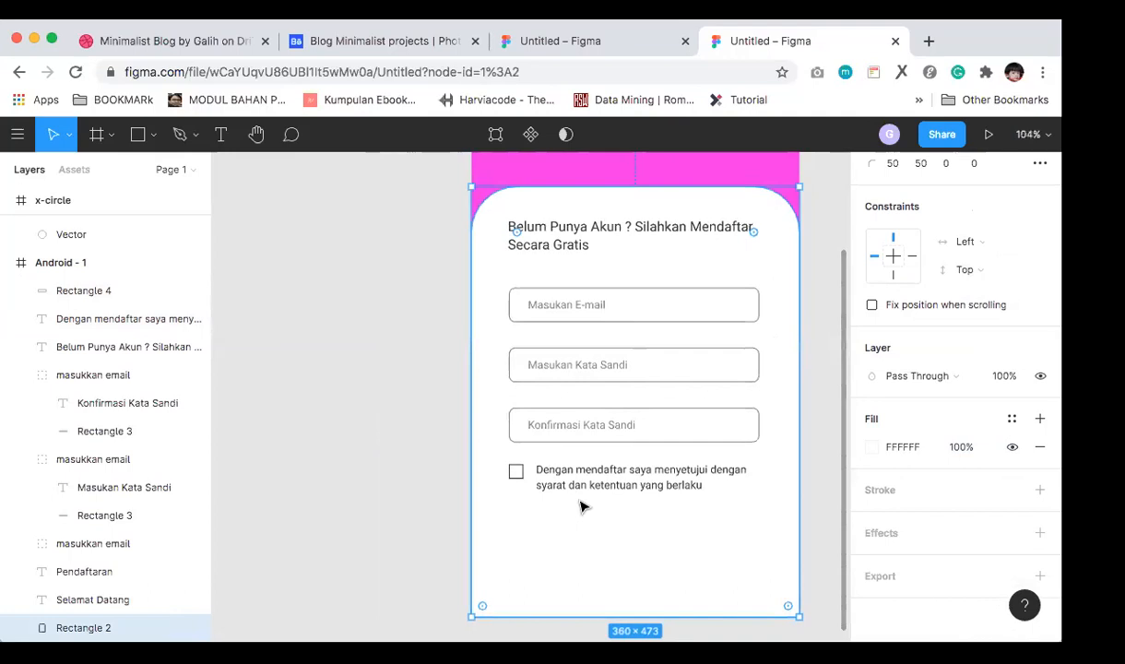
pyautogui.scroll(-3, 582, 506)
pyautogui.hscroll(4, 581, 506)
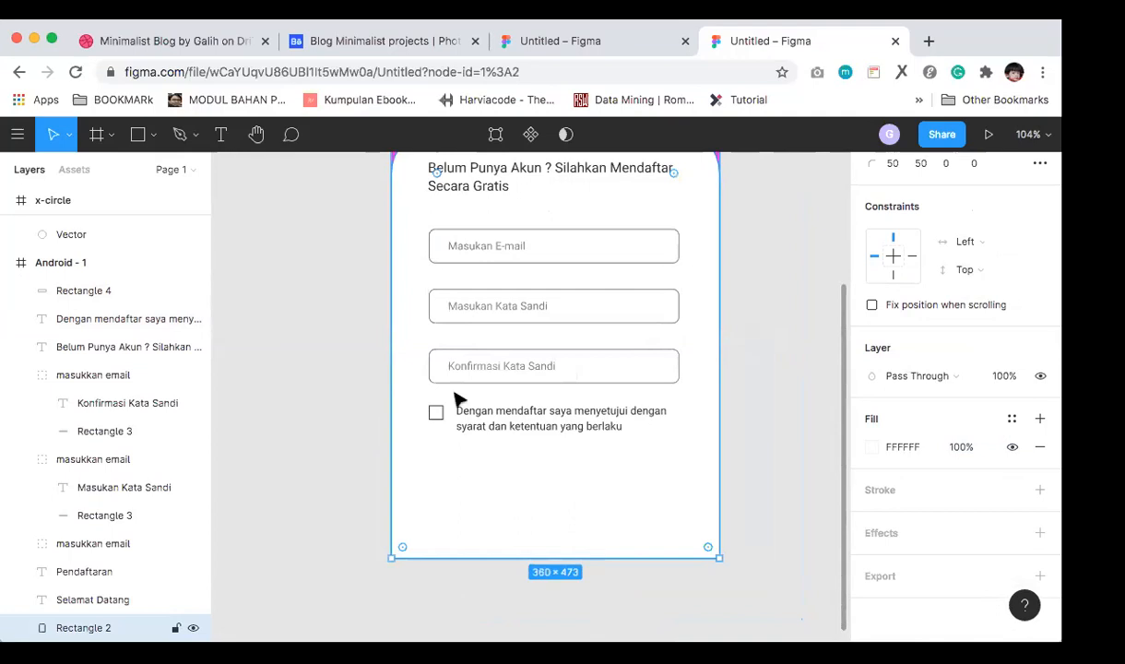
pyautogui.click(437, 415)
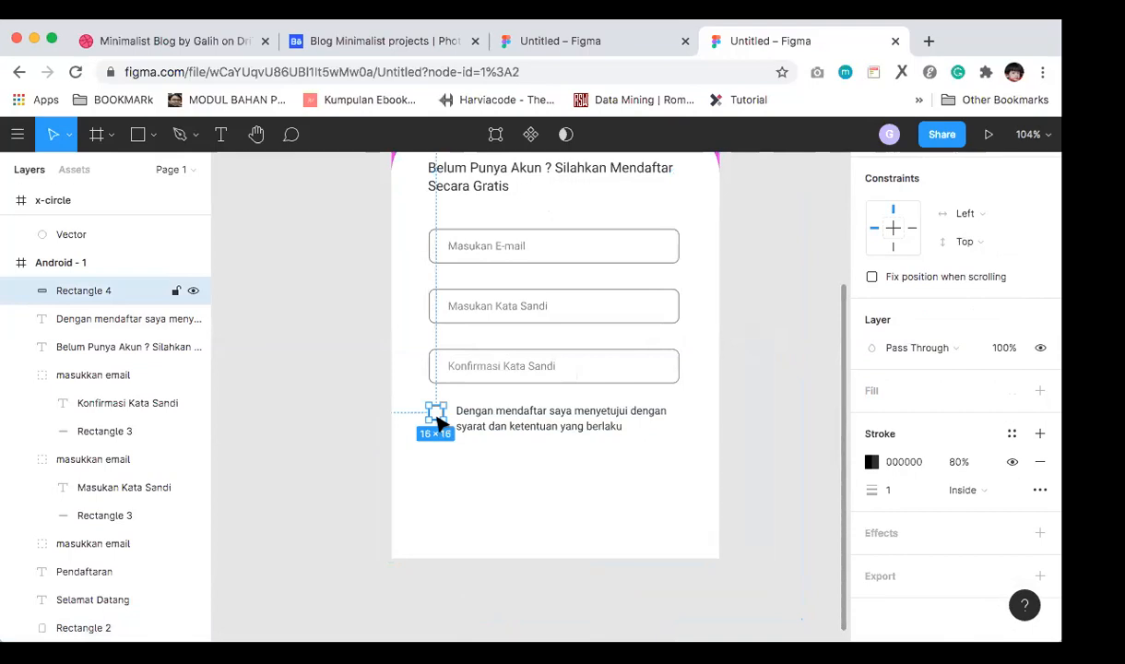
pyautogui.press('Delete')
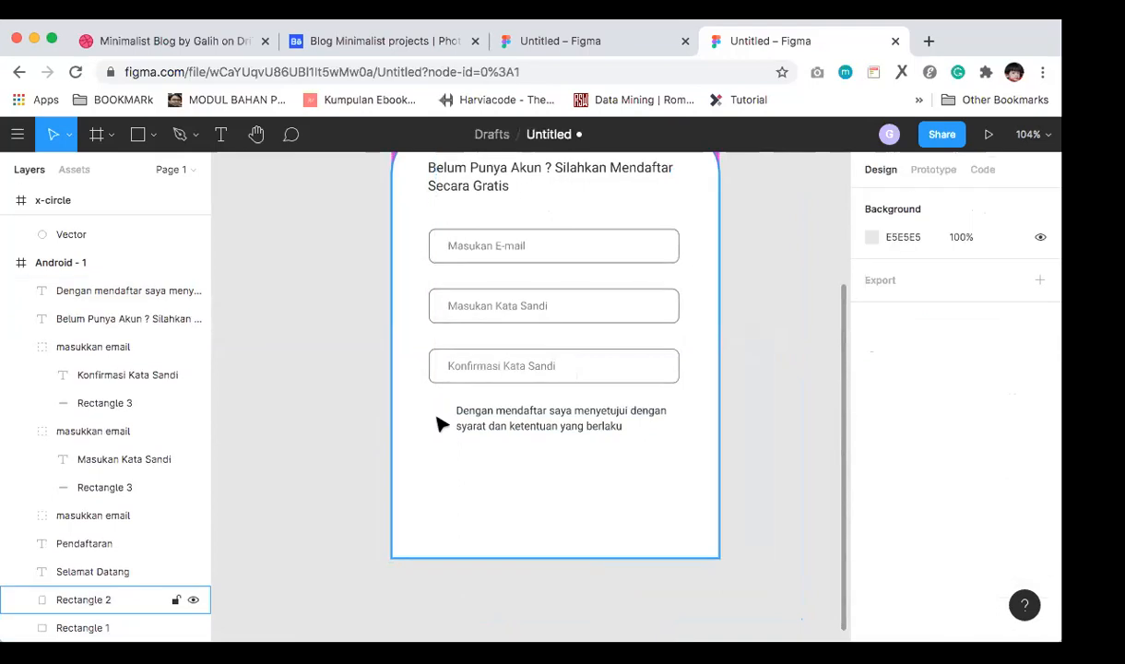
# Step: Start an ellipse with the Ellipse tool in front of the terms note
pyautogui.click(153, 135)
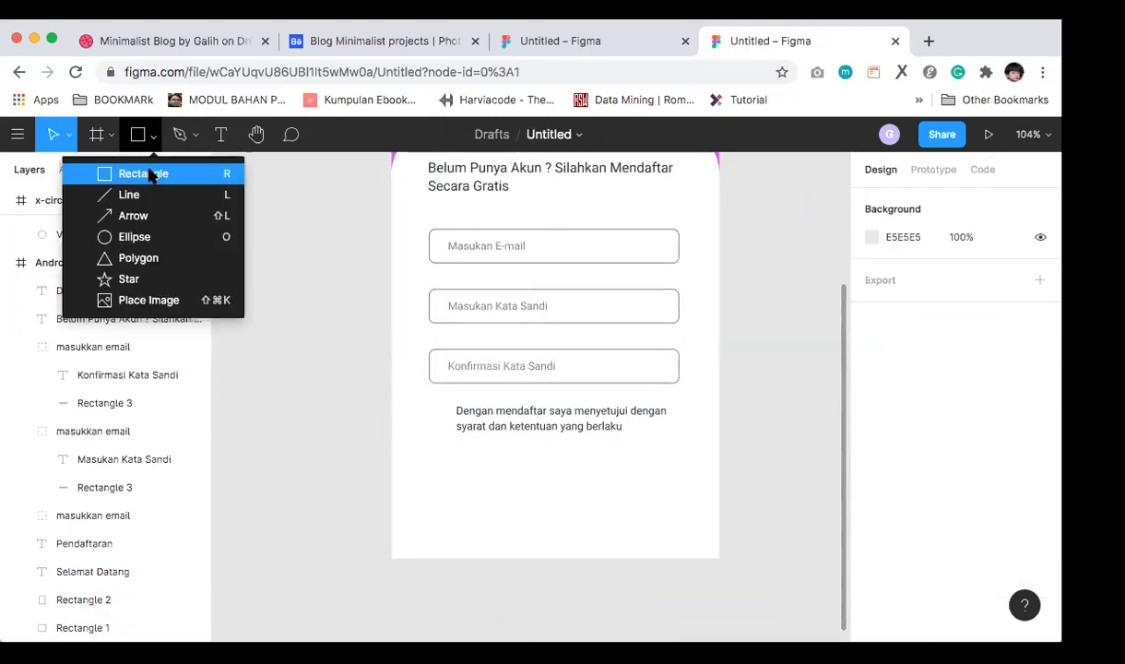
pyautogui.click(143, 232)
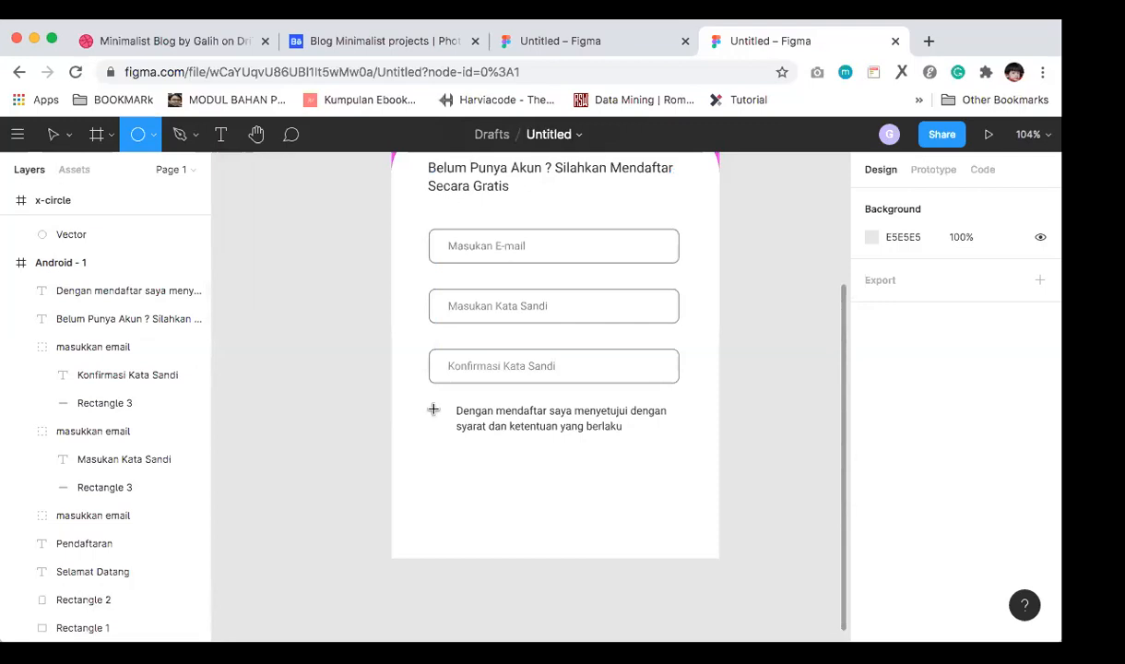
# Step: Place a circle beside the terms-agreement text and set its width and height to 40
pyautogui.click(434, 410)
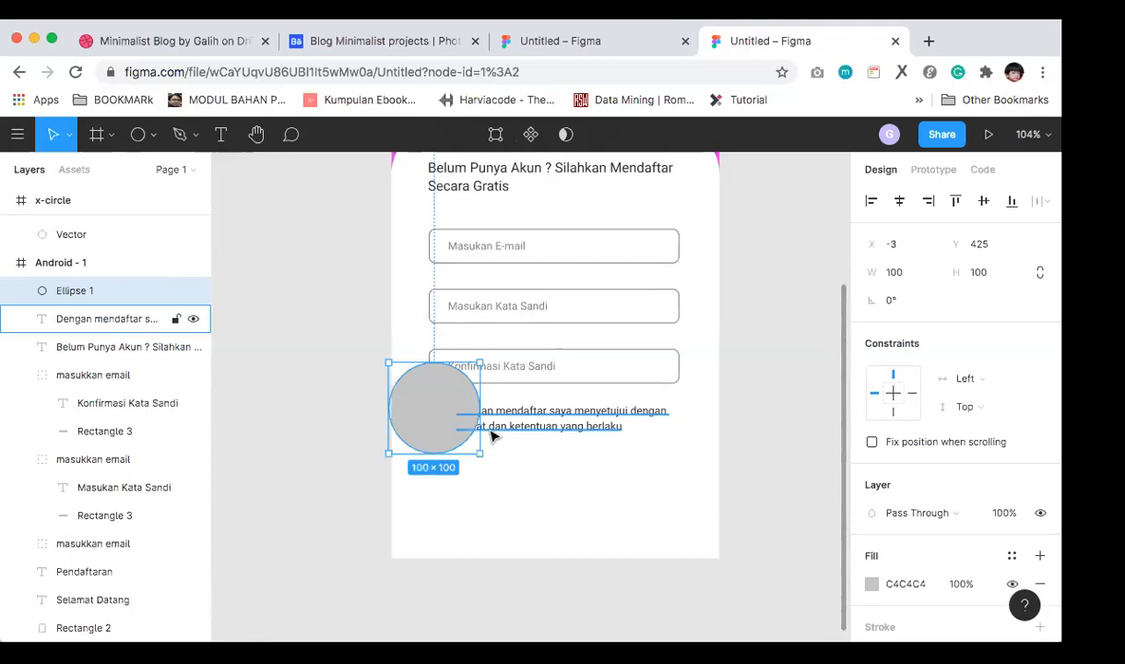
pyautogui.click(915, 277)
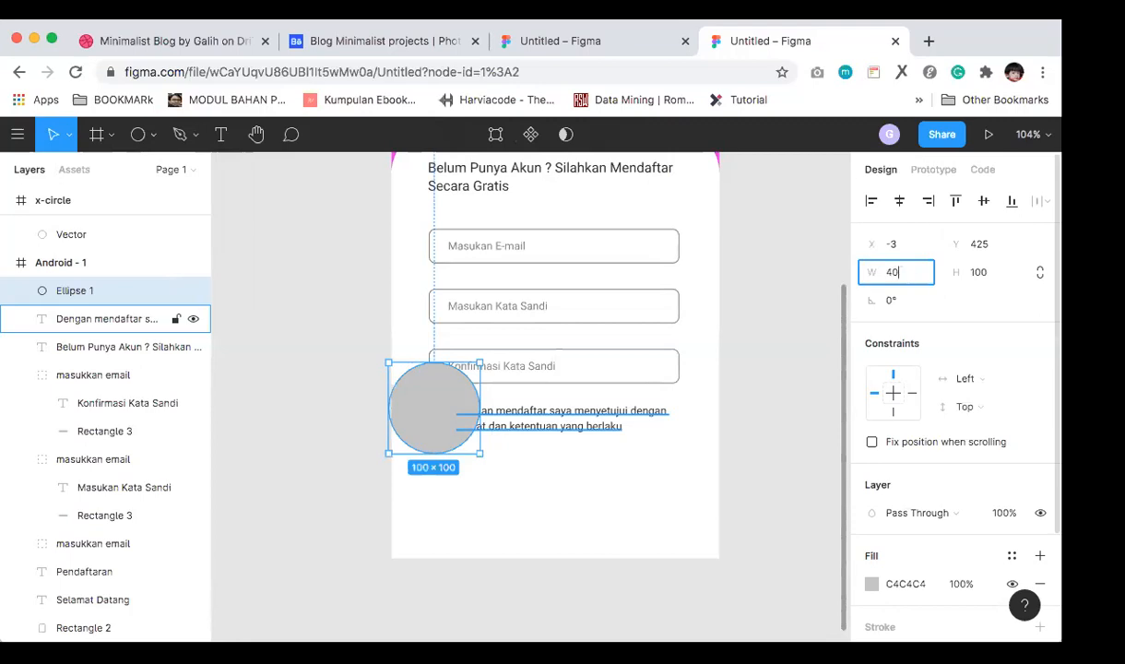
pyautogui.press('Tab')
pyautogui.write('40')
pyautogui.press('Return')
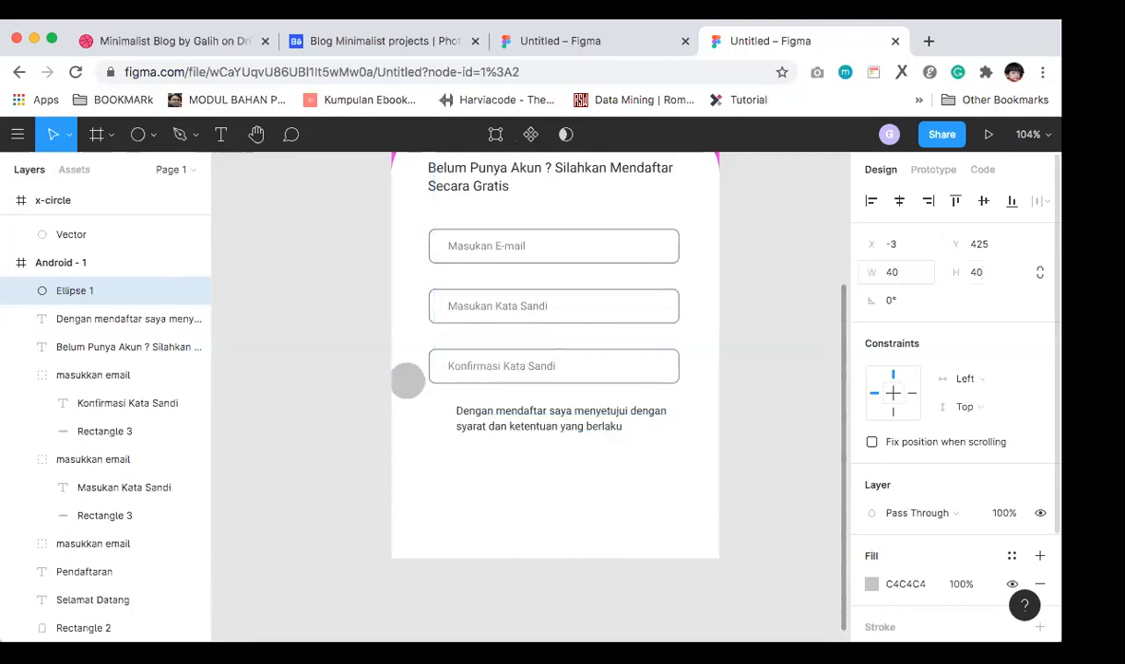
# Step: Resize the circle to a width and height of 20
pyautogui.click(909, 273)
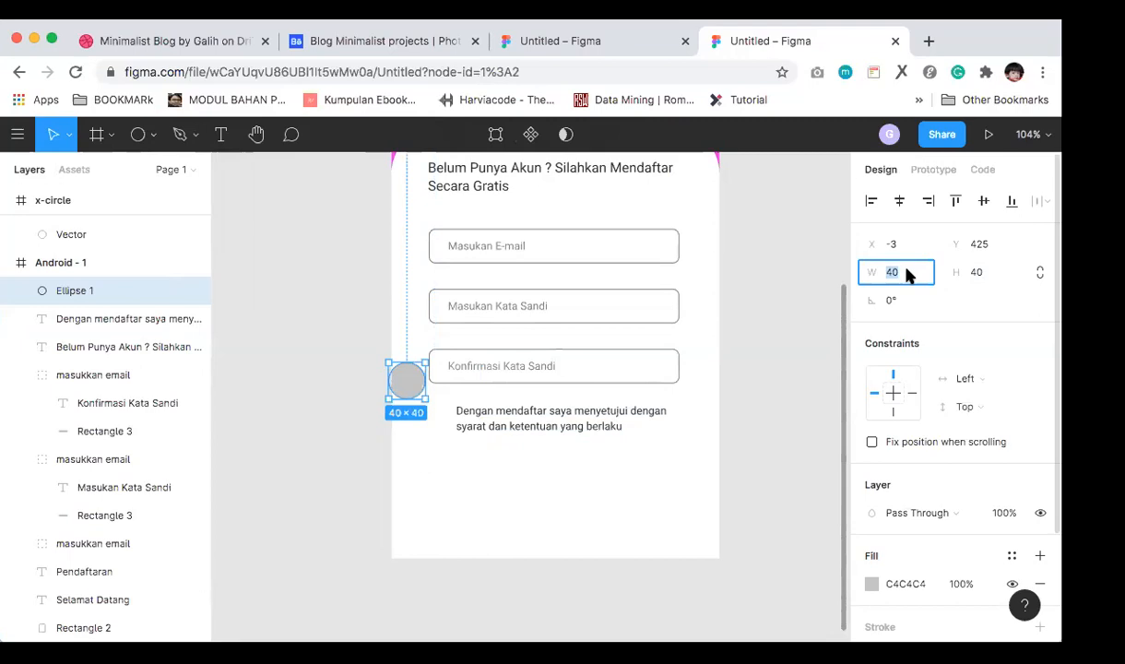
pyautogui.write('20')
pyautogui.press('Tab')
pyautogui.write('20')
pyautogui.press('Return')
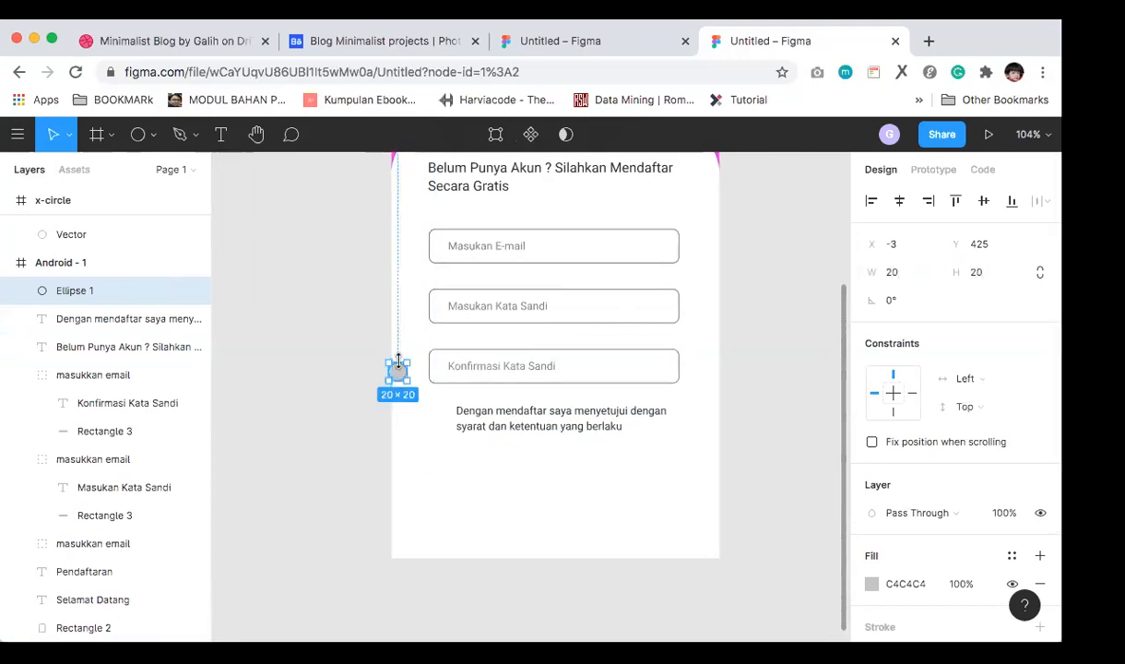
# Step: Move the circle in front of the terms-agreement text, at X 40 and Y 473
pyautogui.moveTo(402, 372); pyautogui.dragTo(438, 415)
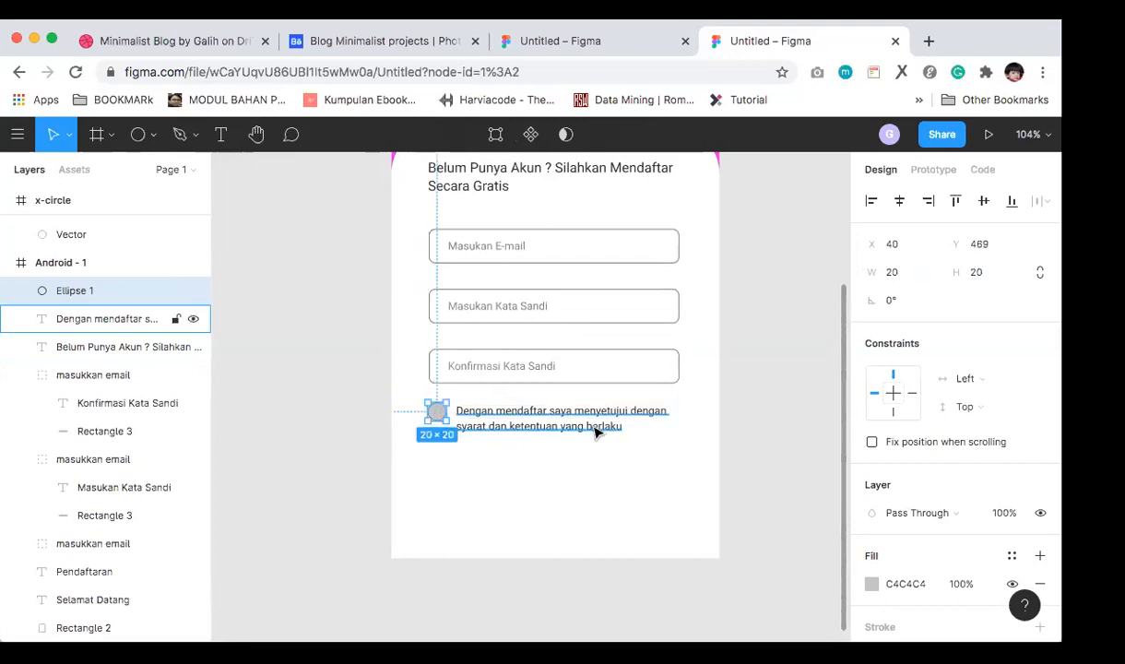
pyautogui.keyDown('ctrl'); pyautogui.scroll(5, 448, 416); pyautogui.keyUp('ctrl')
pyautogui.press('Down')
pyautogui.press('Down')
pyautogui.press('Down')
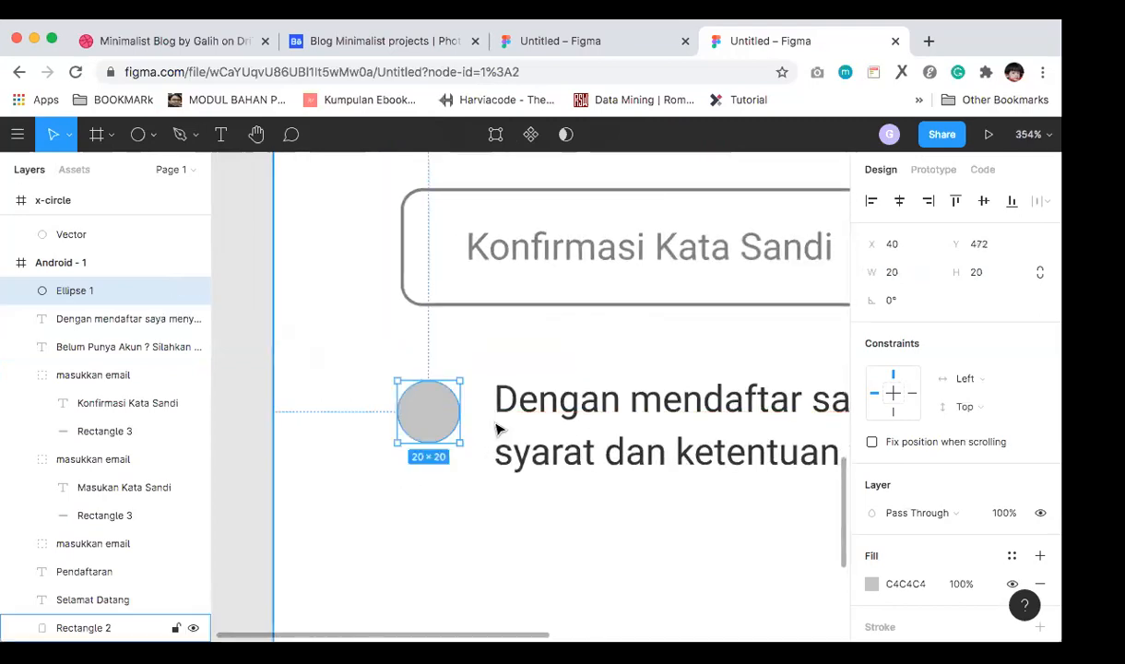
pyautogui.press('Down')
pyautogui.press('Down')
pyautogui.press('Up')
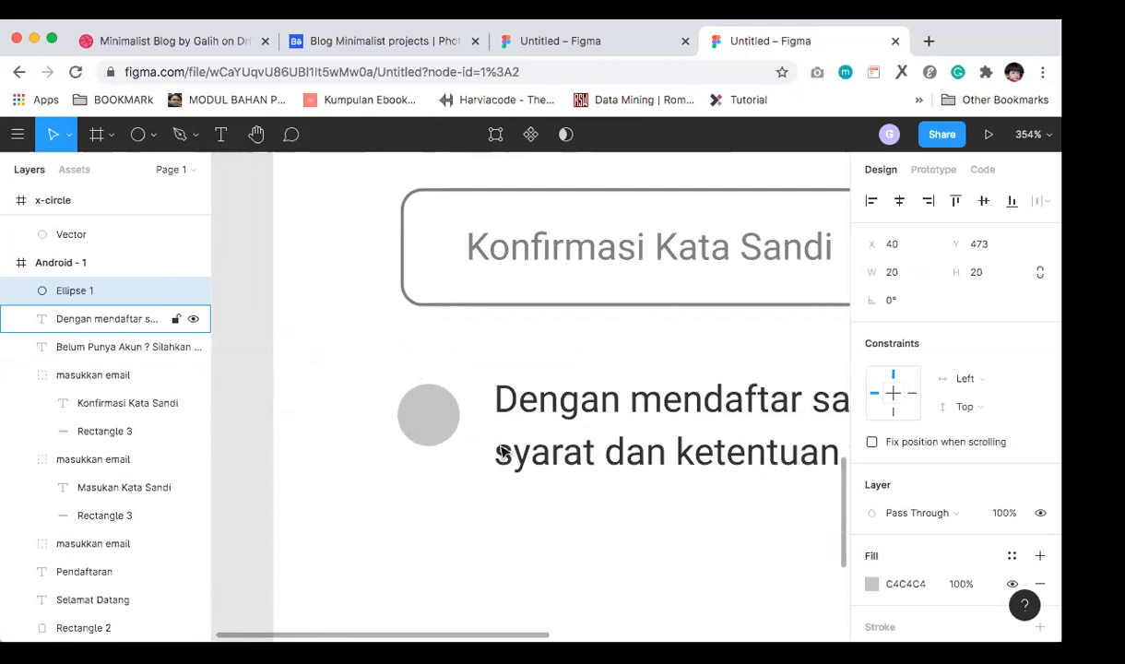
# Step: Remove the circle's grey fill and give it a 1 px inside stroke in 000000 at 80% opacity
pyautogui.scroll(-3, 911, 574)
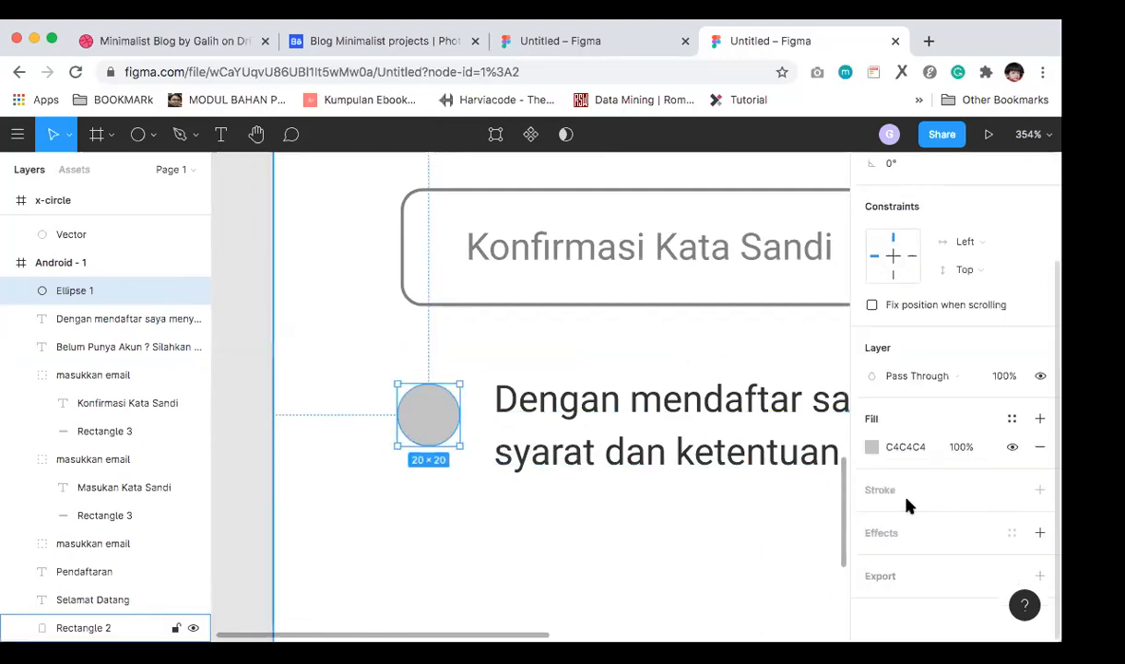
pyautogui.click(874, 448)
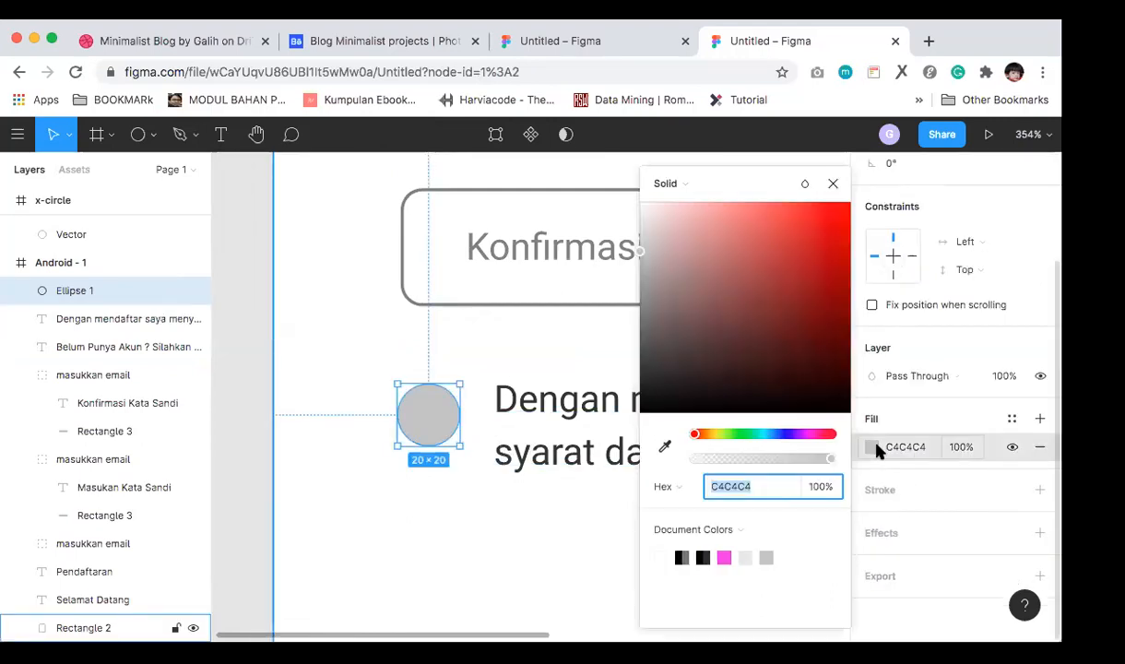
pyautogui.click(1041, 452)
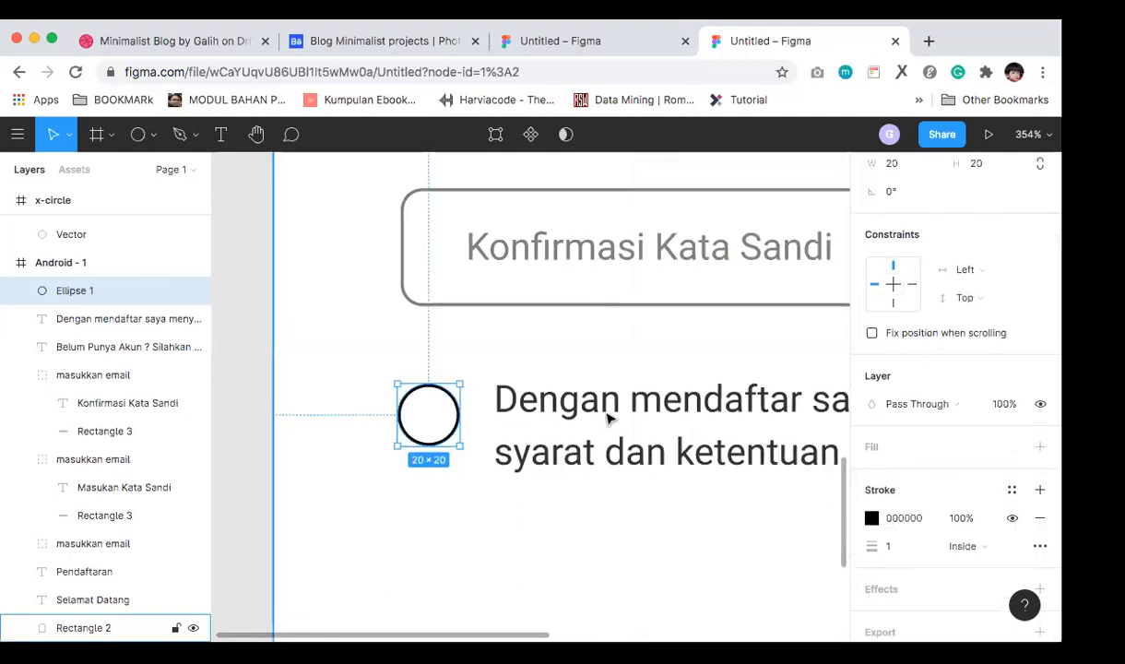
pyautogui.click(957, 519)
pyautogui.write('80')
pyautogui.press('Return')
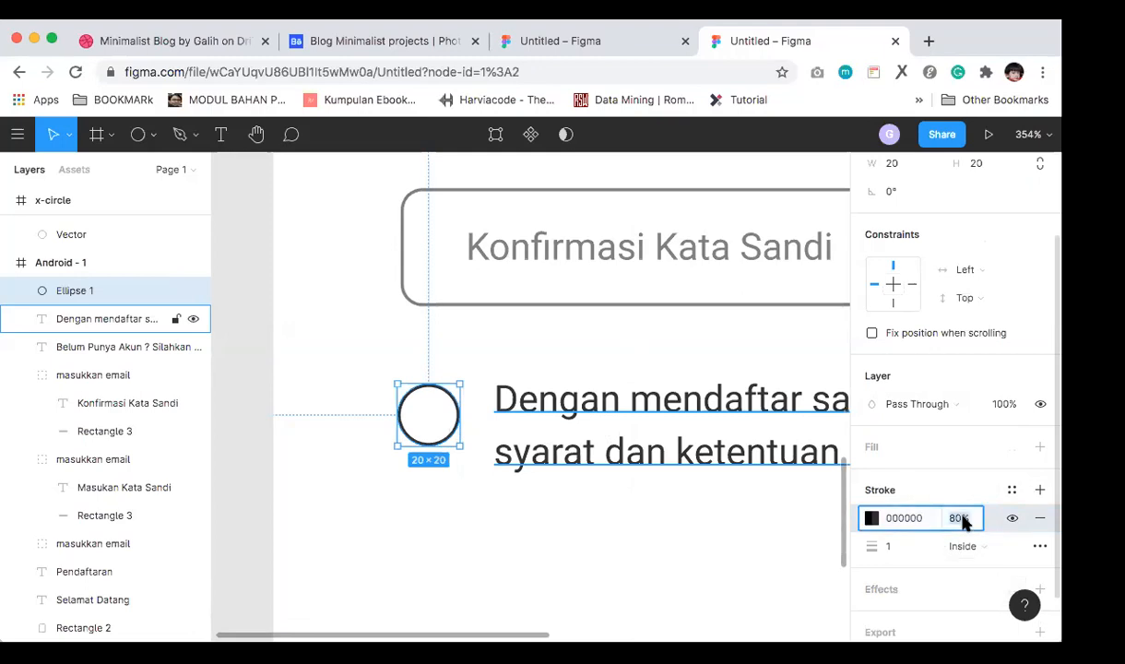
# Step: Set the terms text's fill and the circle's stroke to 60% opacity together
pyautogui.keyDown('shift'); pyautogui.click(546, 407); pyautogui.keyUp('shift')
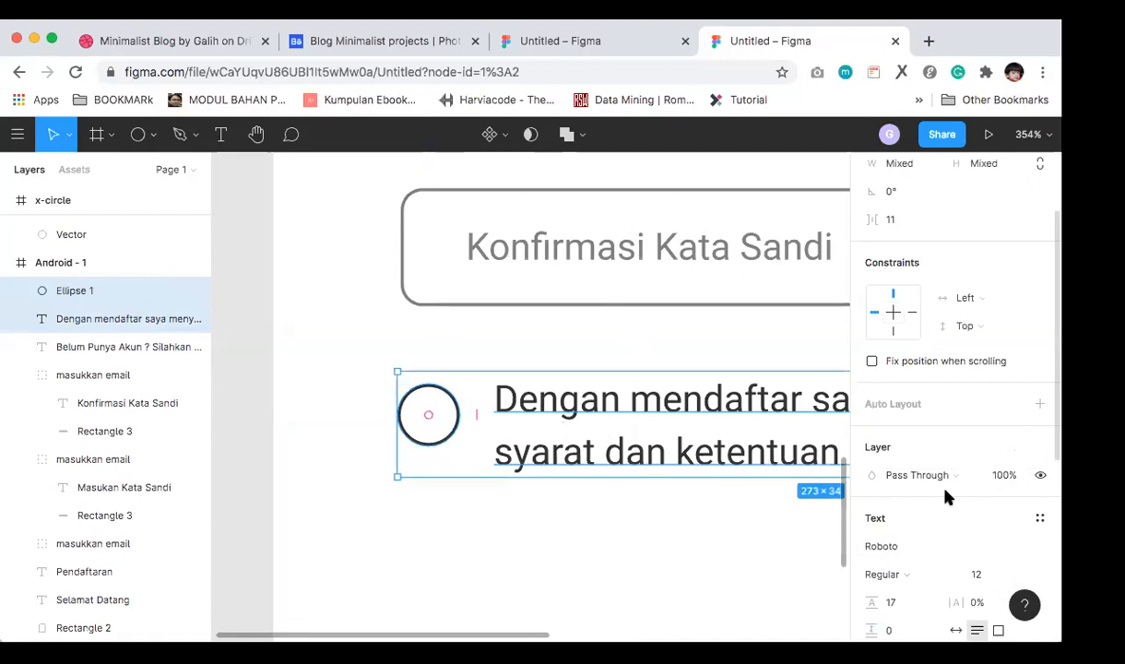
pyautogui.scroll(-1, 946, 495)
pyautogui.scroll(-5, 945, 490)
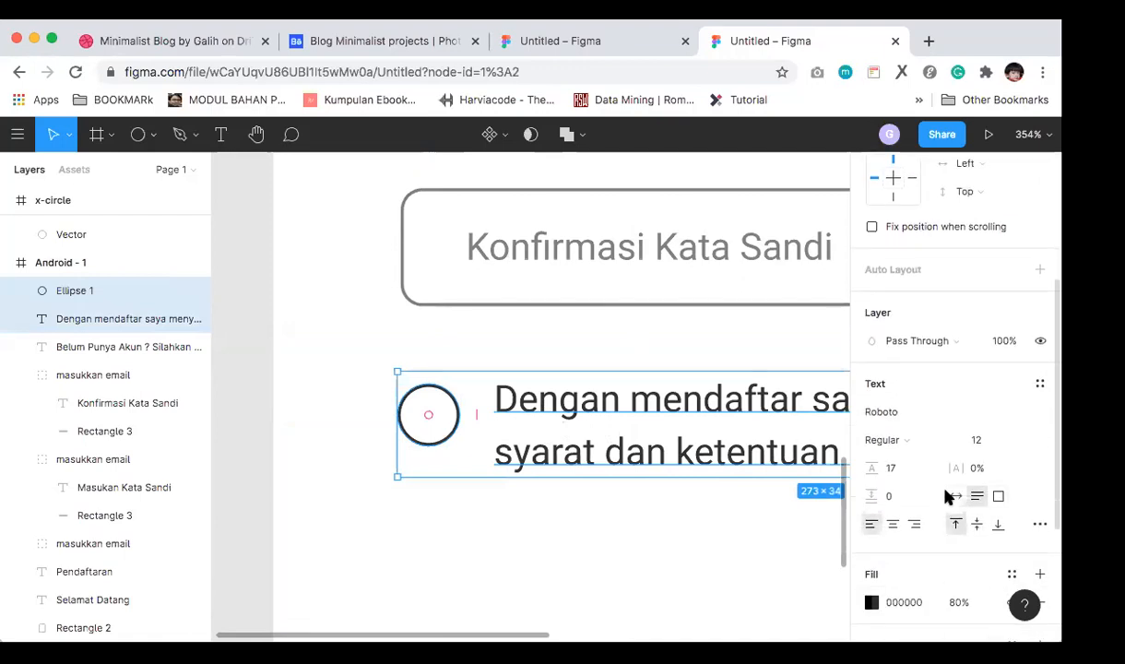
pyautogui.scroll(-7, 947, 496)
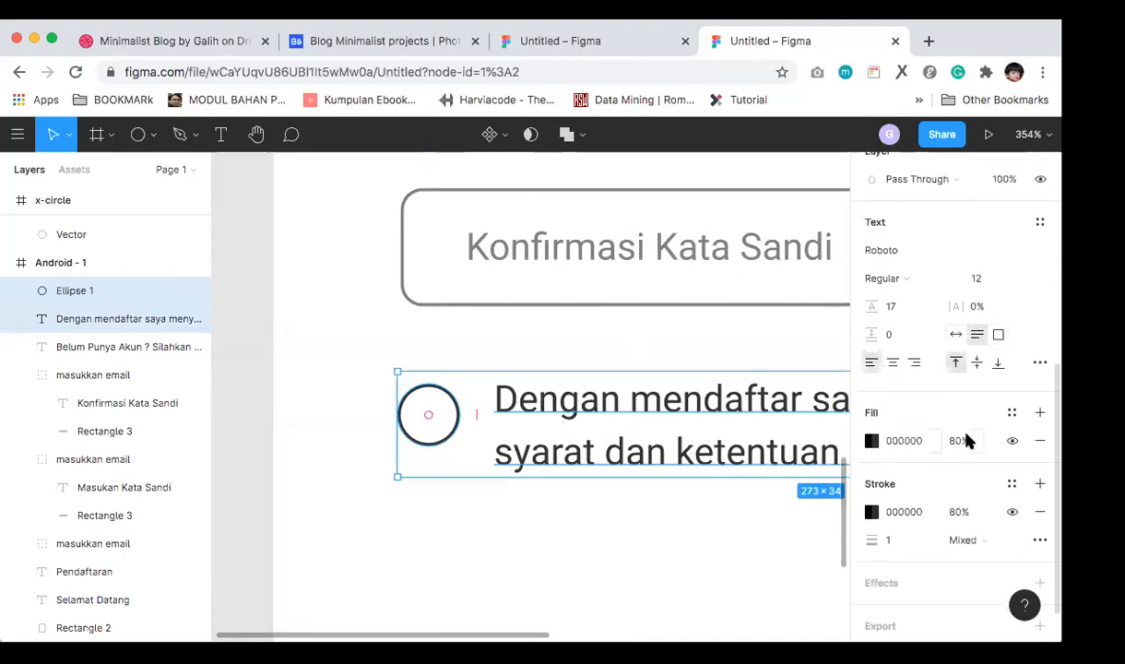
pyautogui.click(960, 442)
pyautogui.write('60')
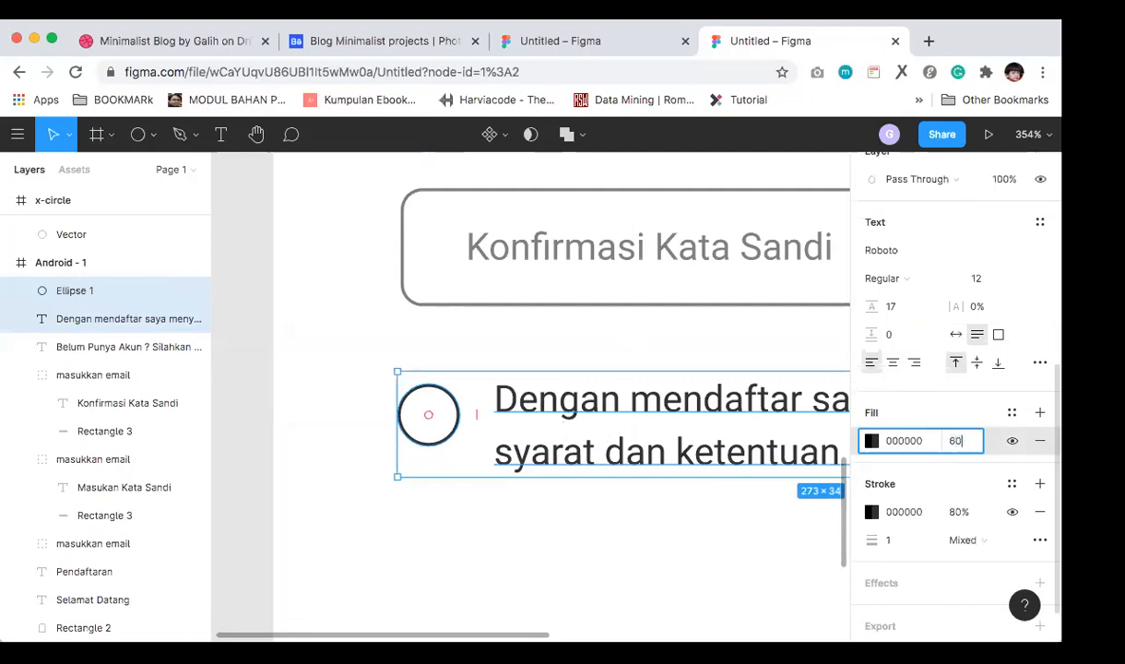
pyautogui.click(958, 512)
pyautogui.write('60')
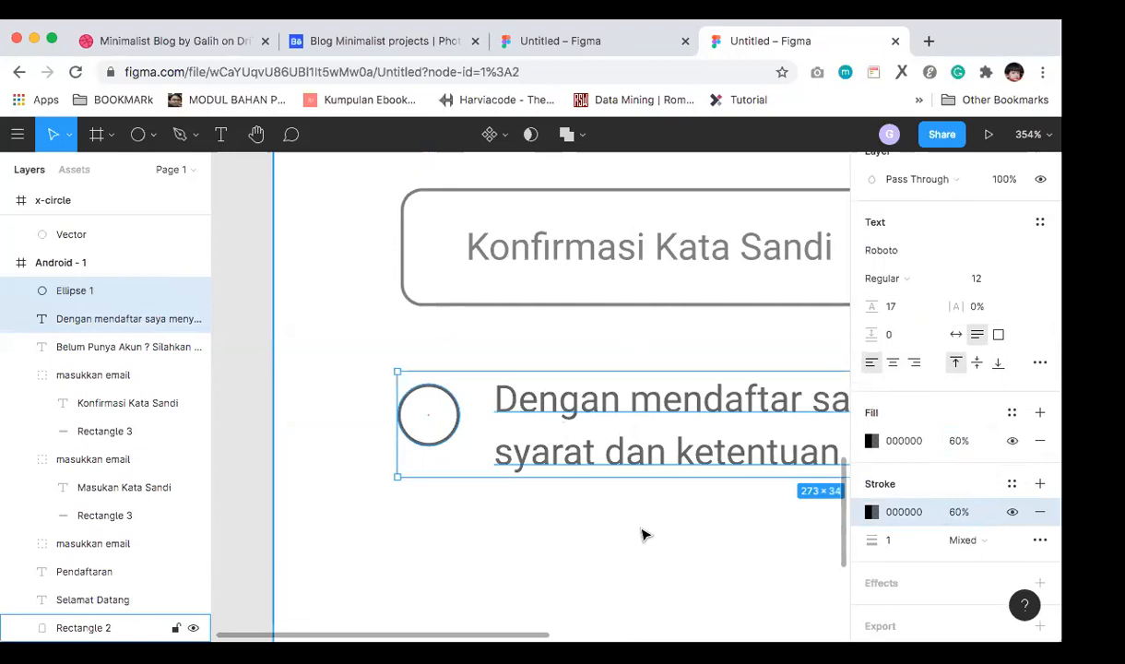
pyautogui.click(640, 533)
pyautogui.scroll(-1, 646, 537)
pyautogui.scroll(-6, 643, 536)
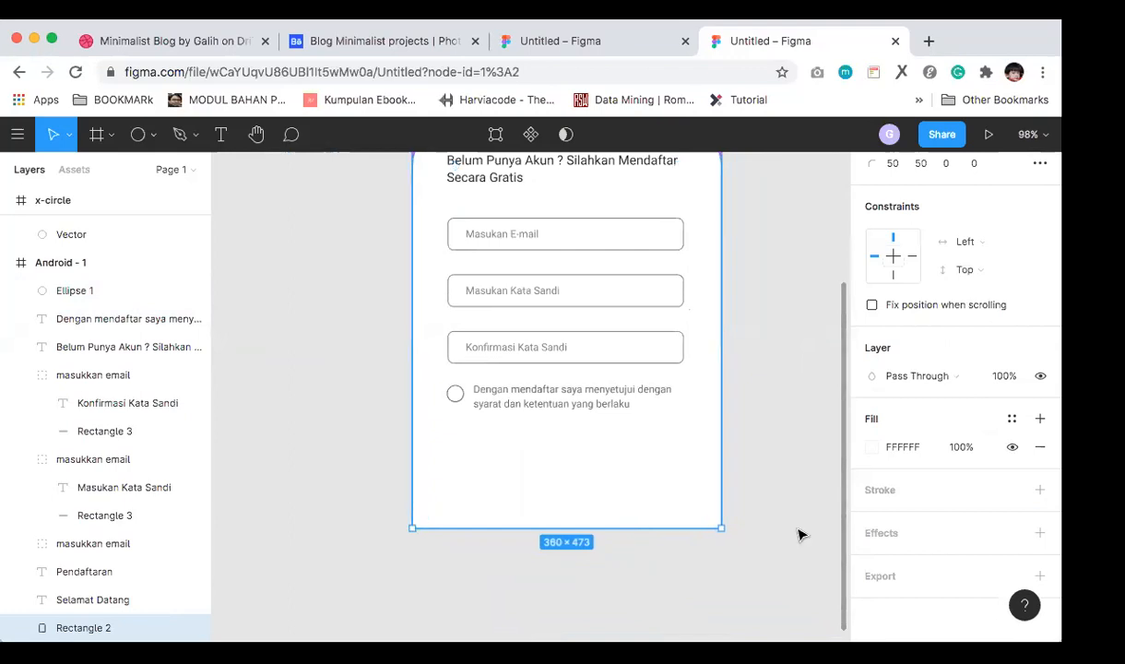
# Step: Present the registration screen as a prototype to check its look in the phone frame, and return to the design file
pyautogui.click(801, 532)
pyautogui.scroll(4, 800, 480)
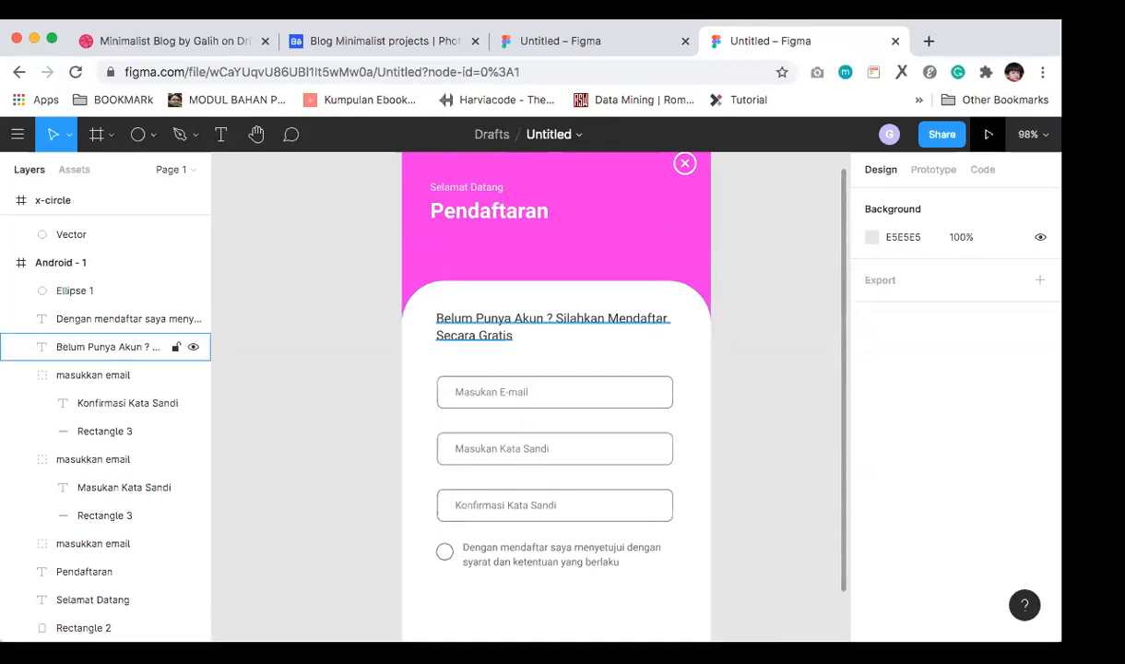
pyautogui.click(988, 134)
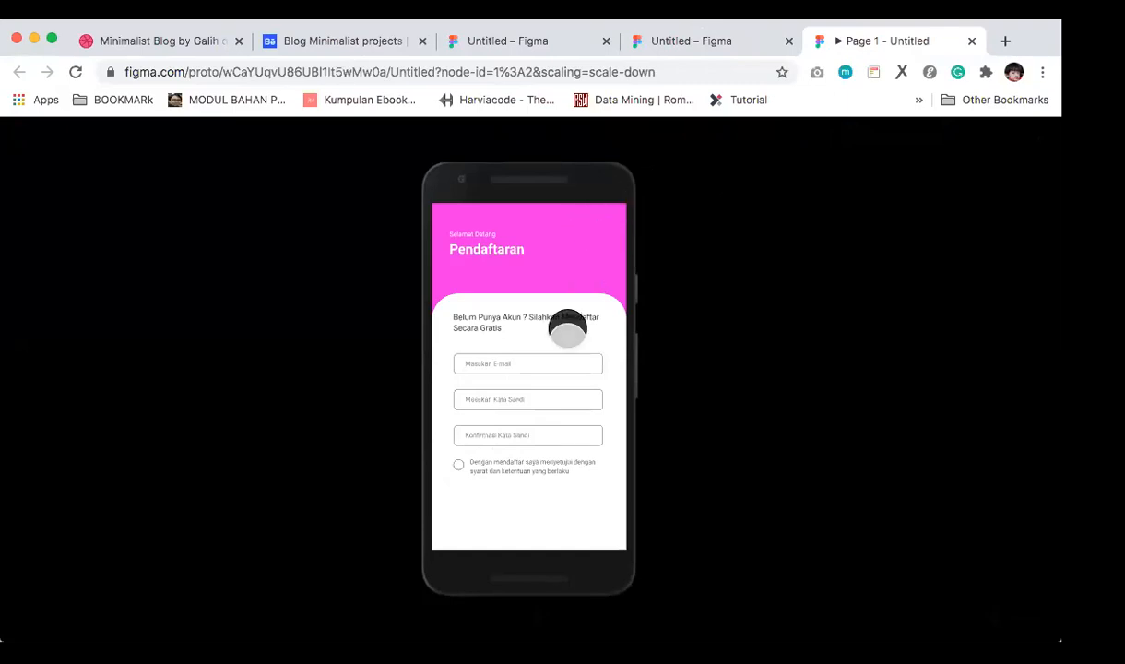
pyautogui.click(714, 36)
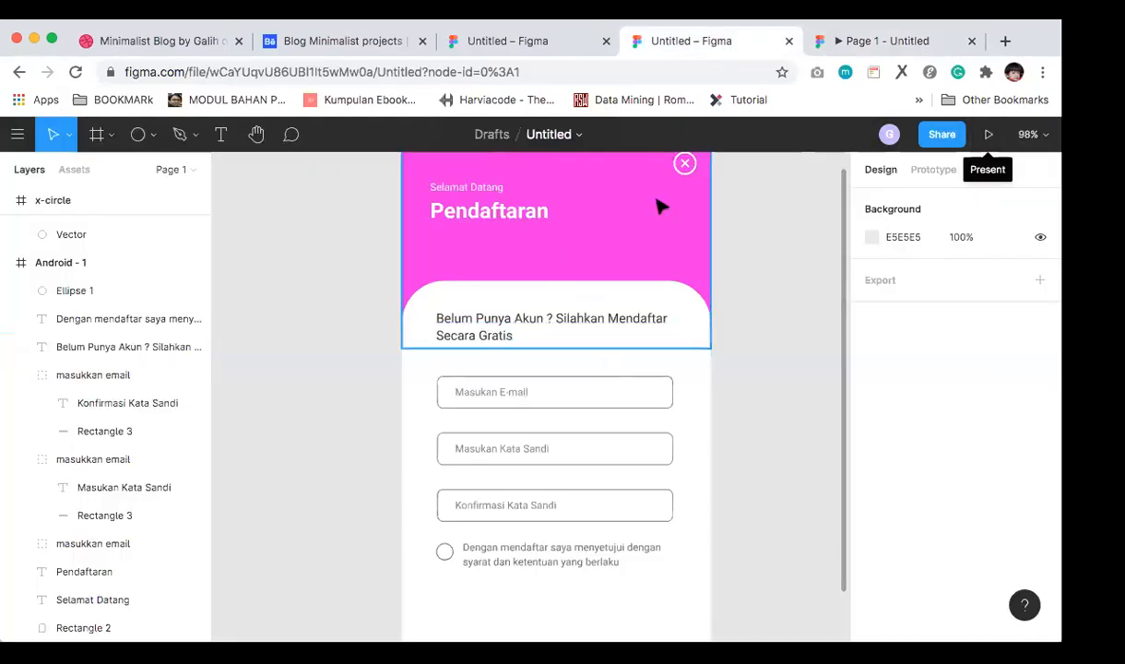
# Step: Nest the x-circle close icon inside the Android - 1 frame and check it in the prototype preview
pyautogui.click(685, 170)
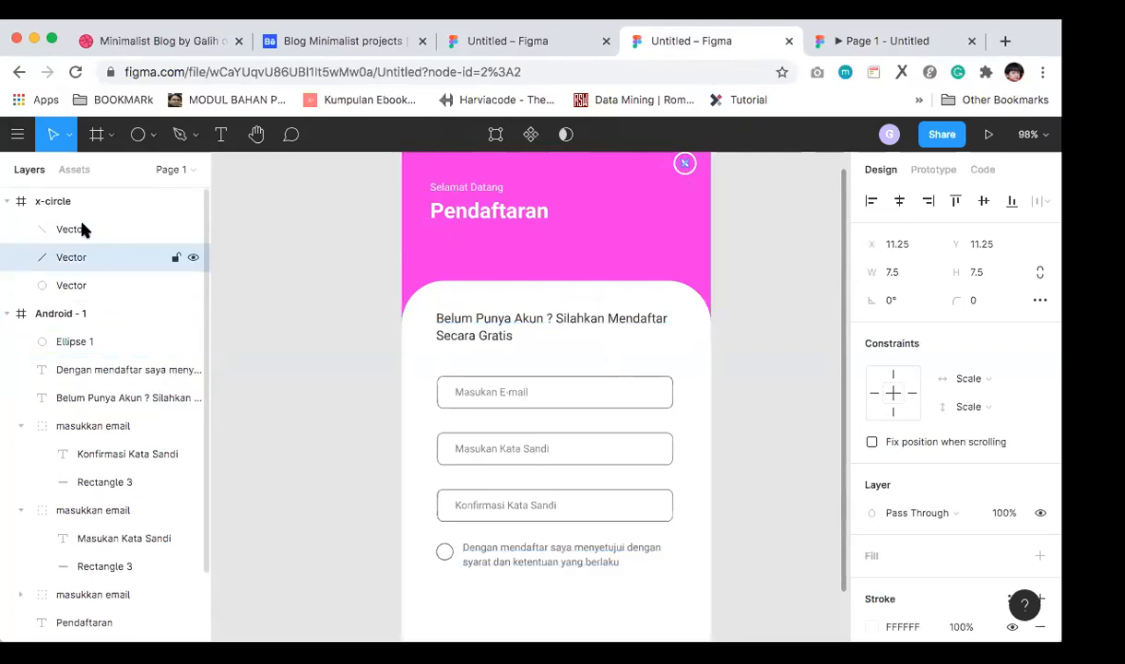
pyautogui.click(712, 184)
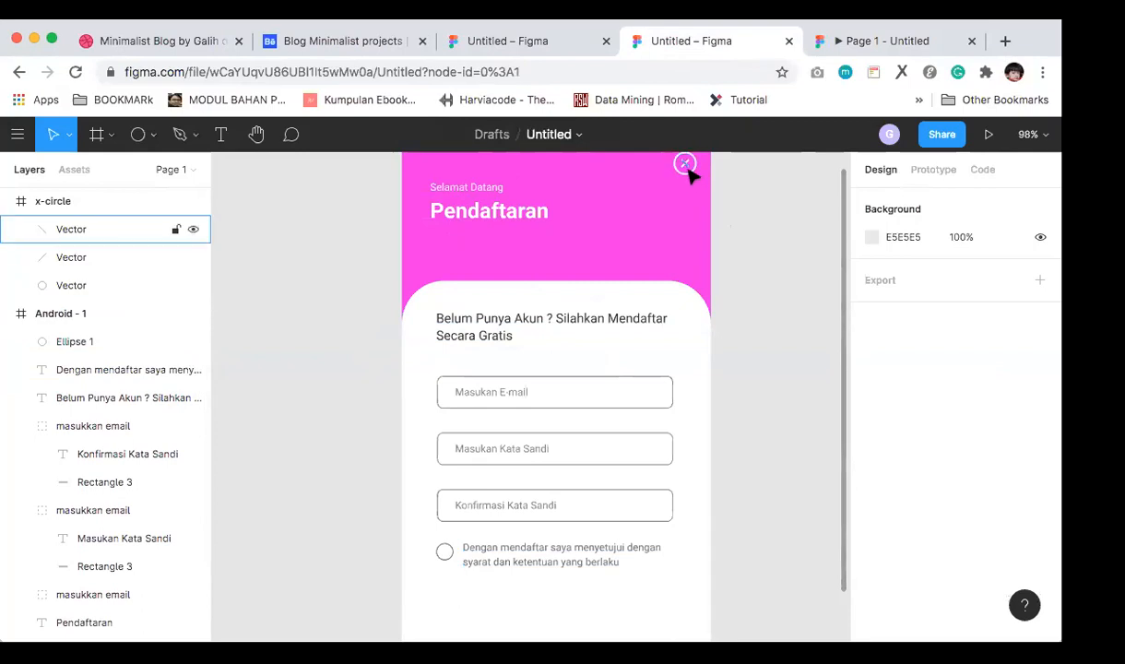
pyautogui.click(689, 174)
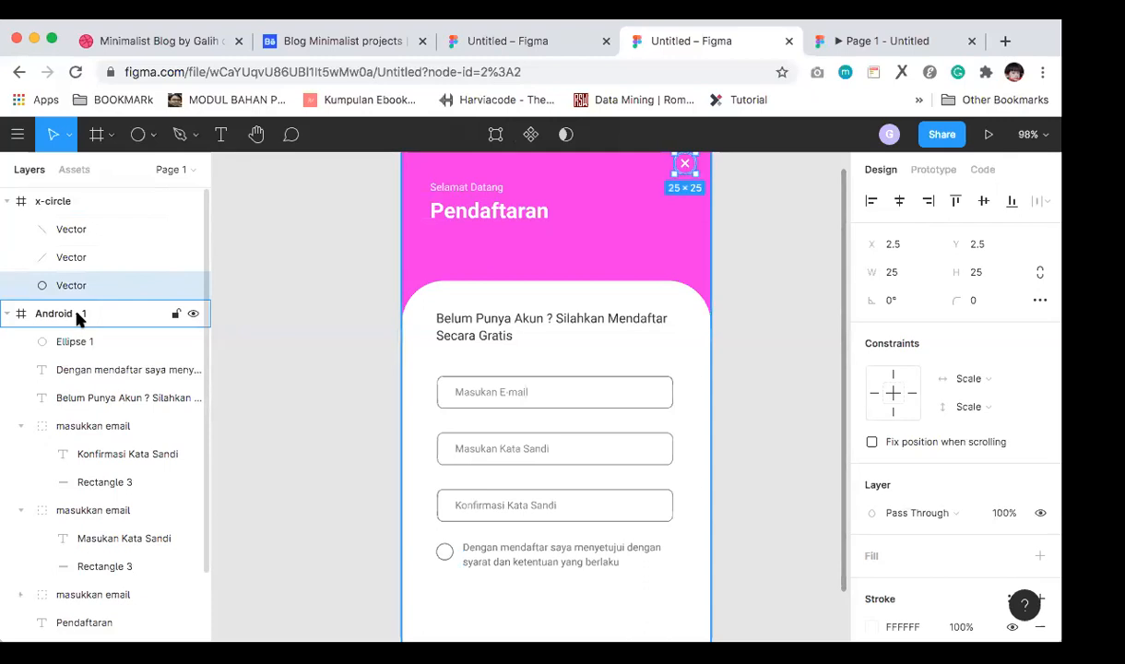
pyautogui.click(52, 205)
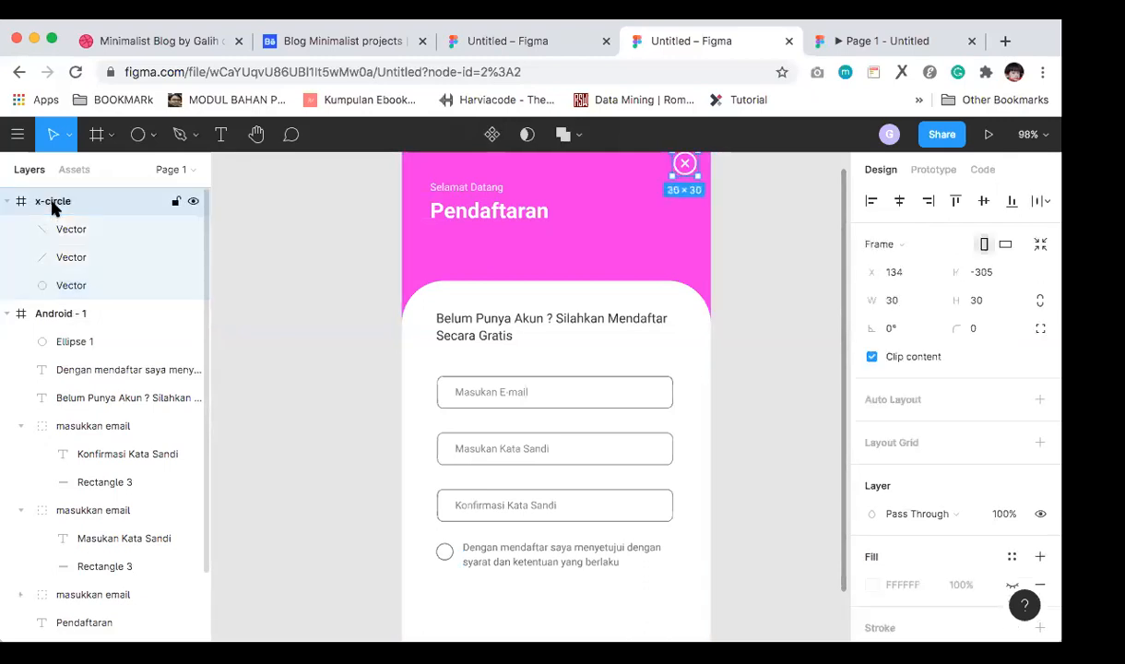
pyautogui.moveTo(53, 205); pyautogui.dragTo(55, 321)
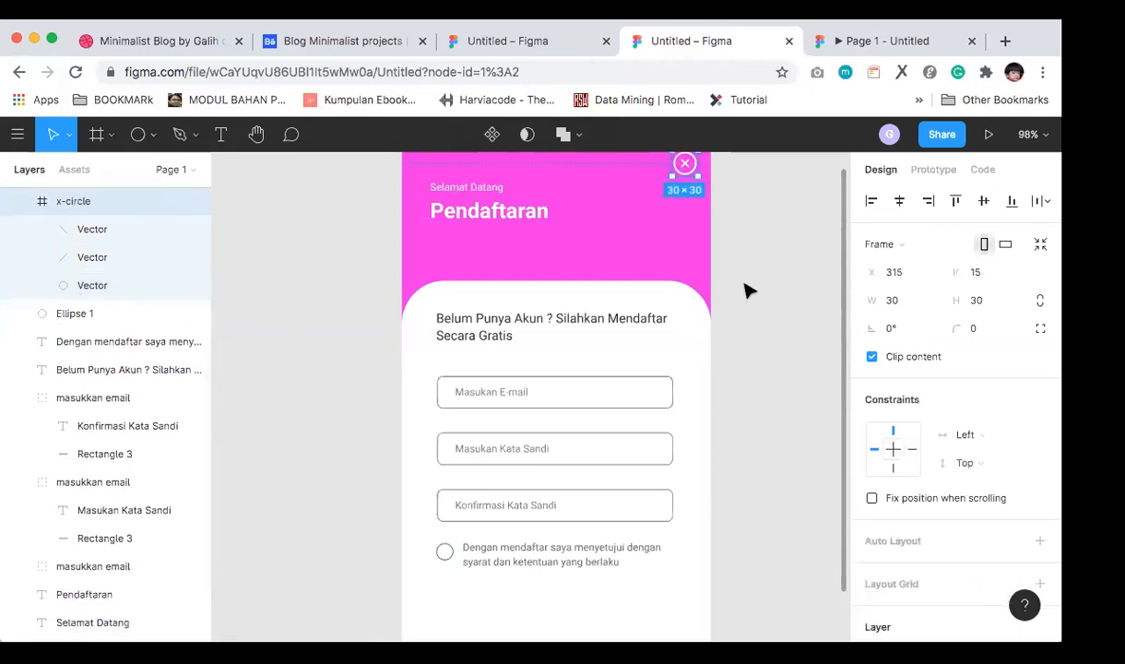
pyautogui.click(833, 42)
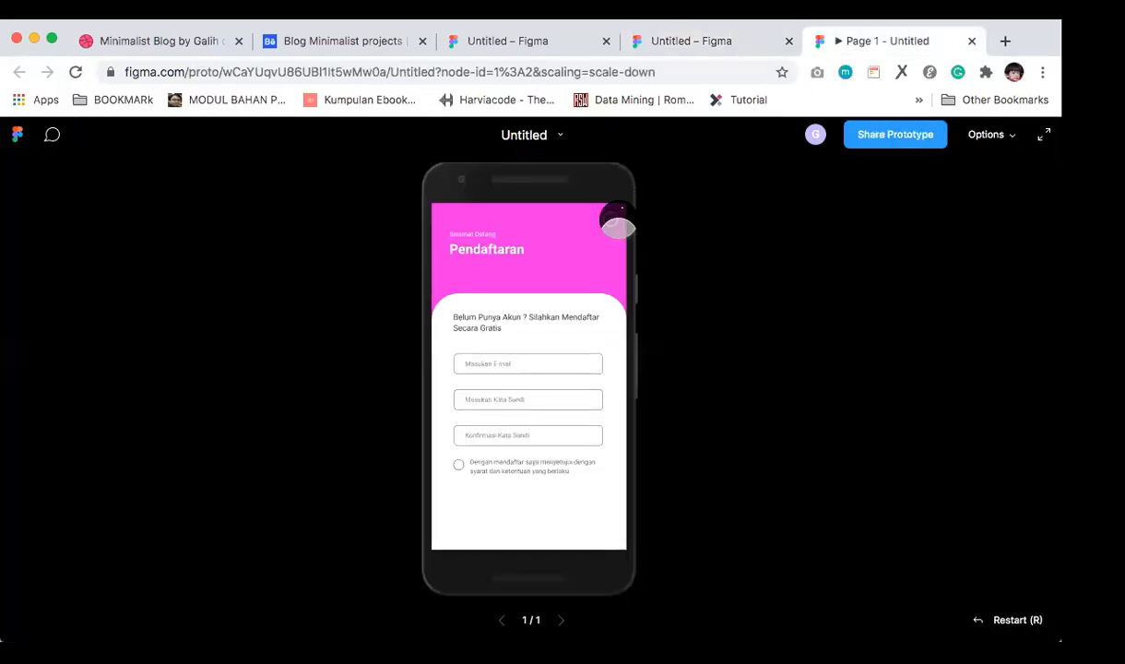
pyautogui.click(704, 48)
# Step: Draw a 275 × 39 rectangle over the Konfirmasi Kata Sandi field, matching the field's outline
pyautogui.scroll(-3, 666, 460)
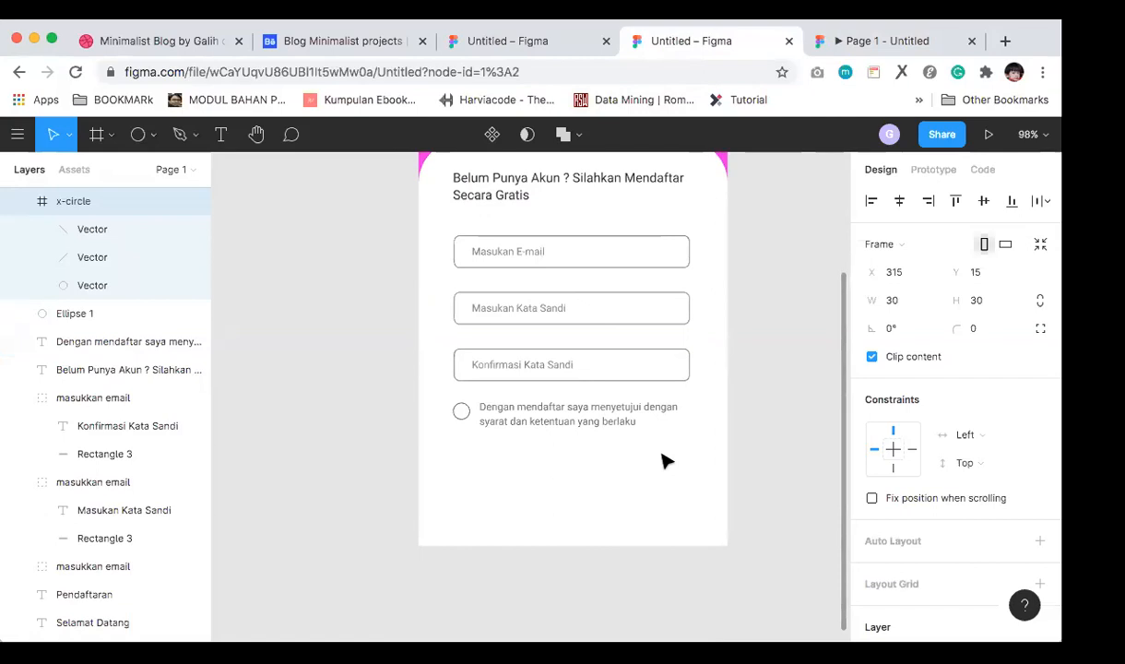
pyautogui.click(644, 374)
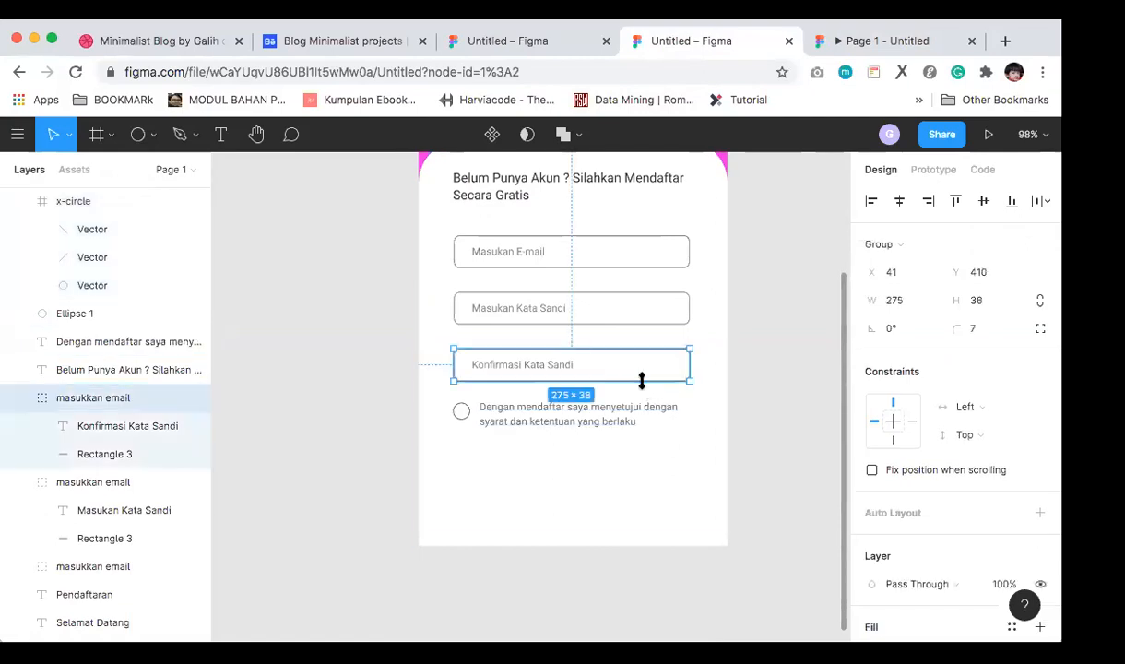
pyautogui.click(773, 420)
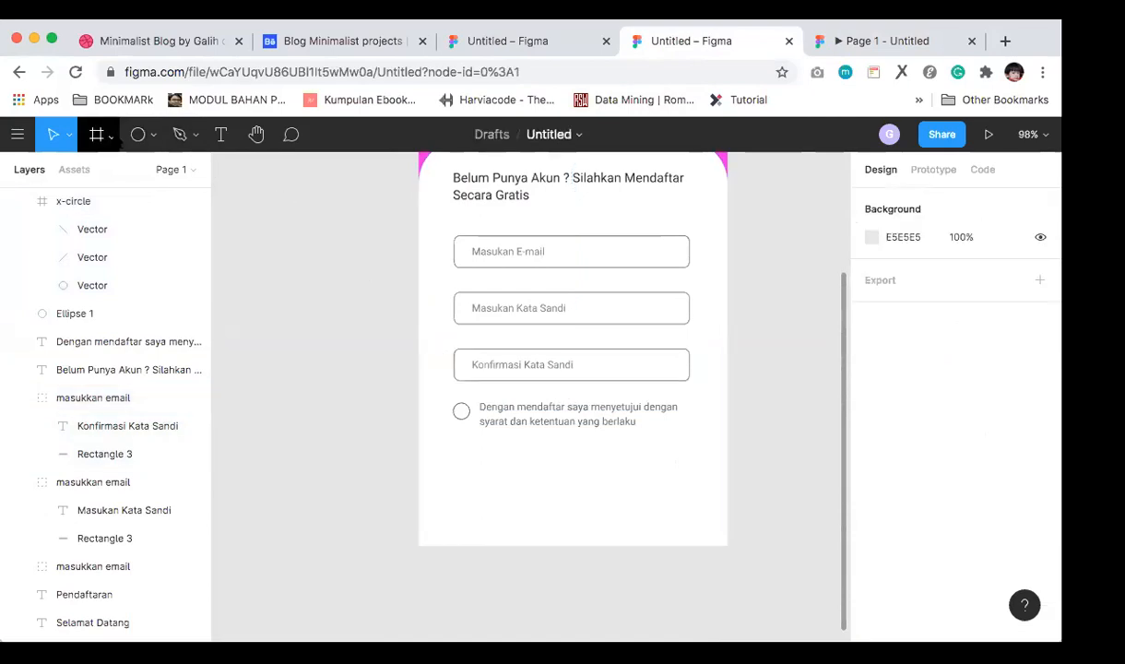
pyautogui.click(155, 137)
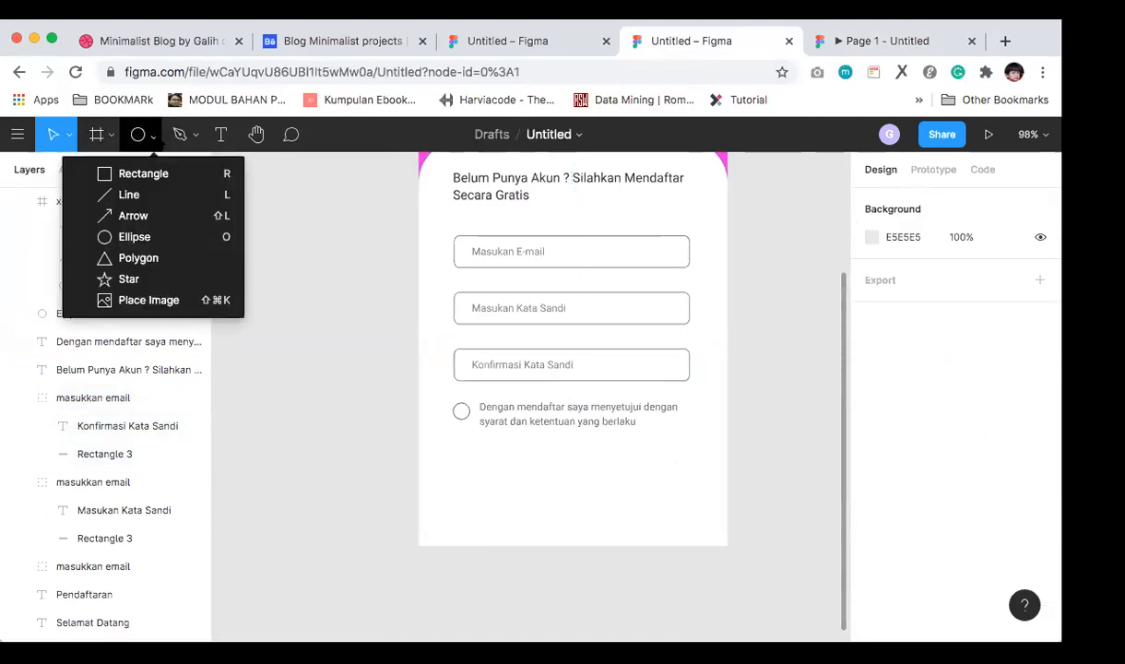
pyautogui.click(129, 180)
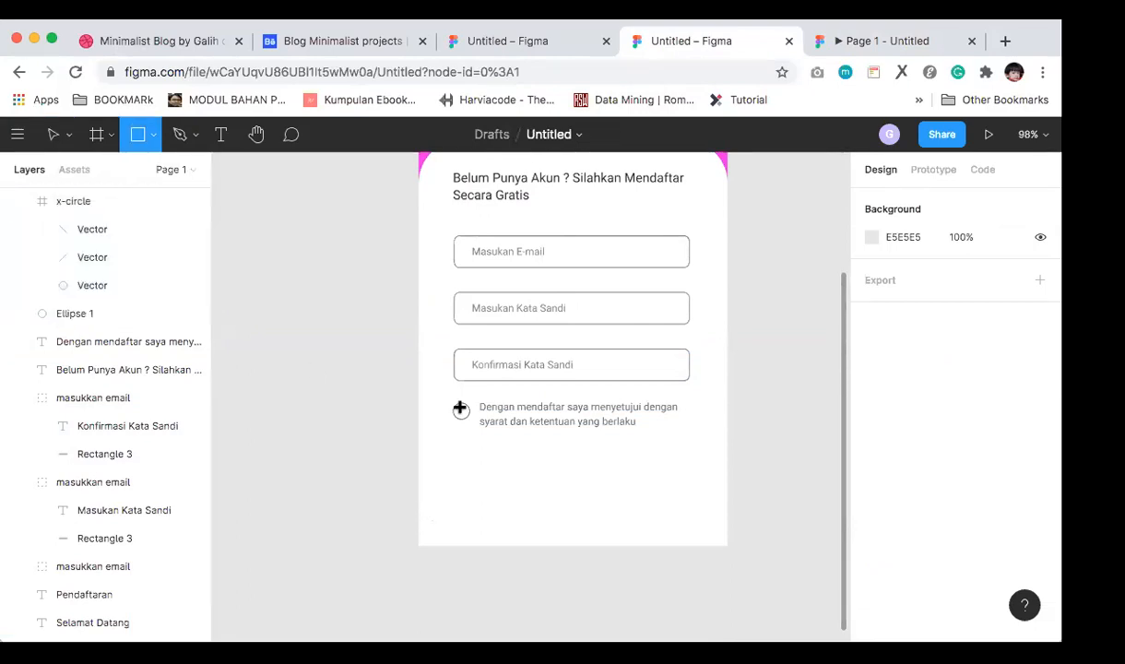
pyautogui.moveTo(453, 348)
pyautogui.mouseDown()
pyautogui.moveTo(486, 367)
pyautogui.moveTo(688, 378)
pyautogui.mouseUp()
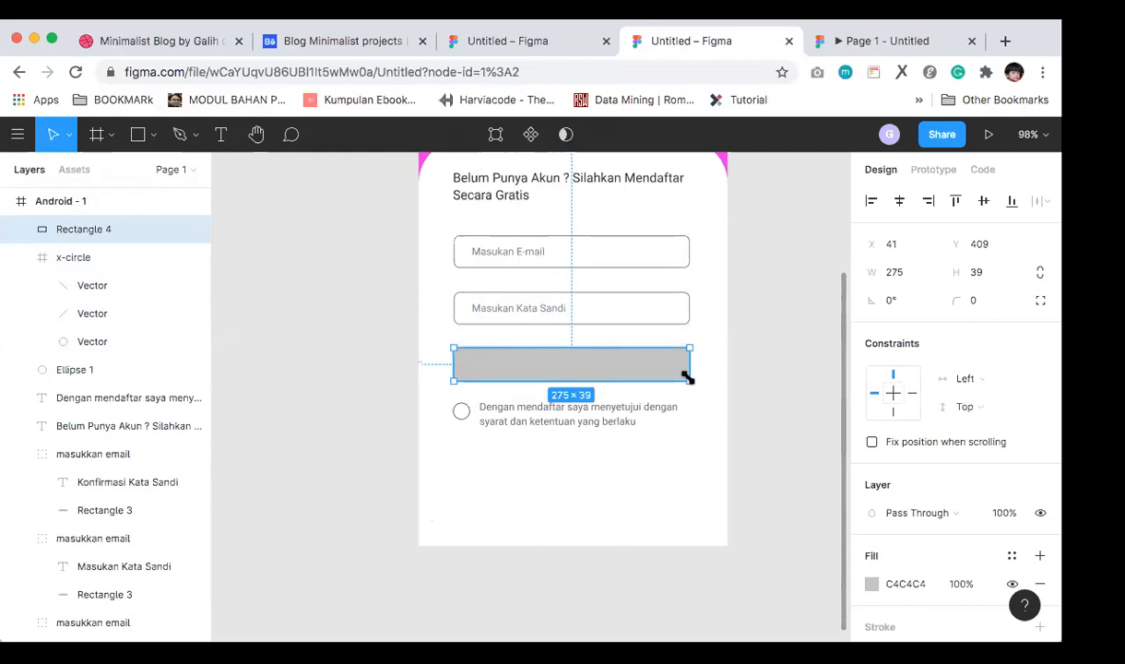
# Step: Set the new grey rectangle's corner radius to 7
pyautogui.click(664, 321)
pyautogui.click(643, 370)
pyautogui.click(996, 307)
pyautogui.write('7')
pyautogui.press('Return')
# Step: Move the grey rectangle straight down below the terms-agreement text, to Y 539
pyautogui.hotkey('shift', 'Down')
pyautogui.hotkey('shift', 'Down')
pyautogui.hotkey('shift', 'Down')
pyautogui.hotkey('shift', 'Down')
pyautogui.hotkey('shift', 'Down')
pyautogui.hotkey('shift', 'Down')
pyautogui.hotkey('shift', 'Down')
pyautogui.hotkey('shift', 'Down')
pyautogui.hotkey('shift', 'Down')
pyautogui.hotkey('shift', 'Down')
pyautogui.hotkey('shift', 'Down')
pyautogui.hotkey('shift', 'Down')
pyautogui.hotkey('shift', 'Down')
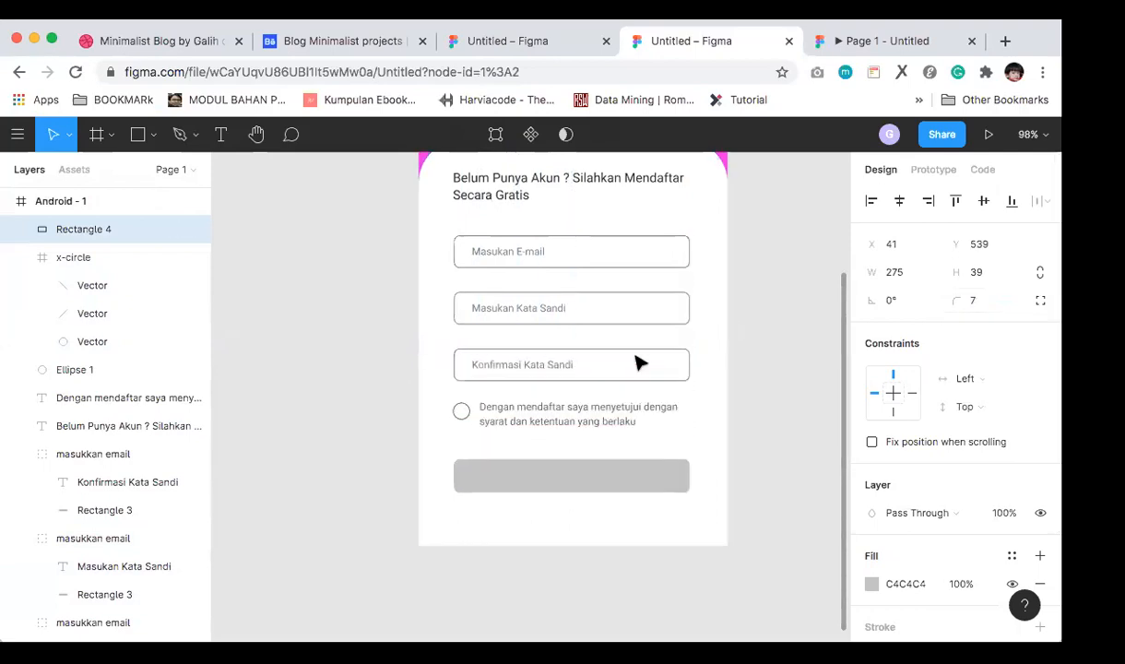
pyautogui.hotkey('shift', 'Down')
pyautogui.hotkey('shift', 'Up')
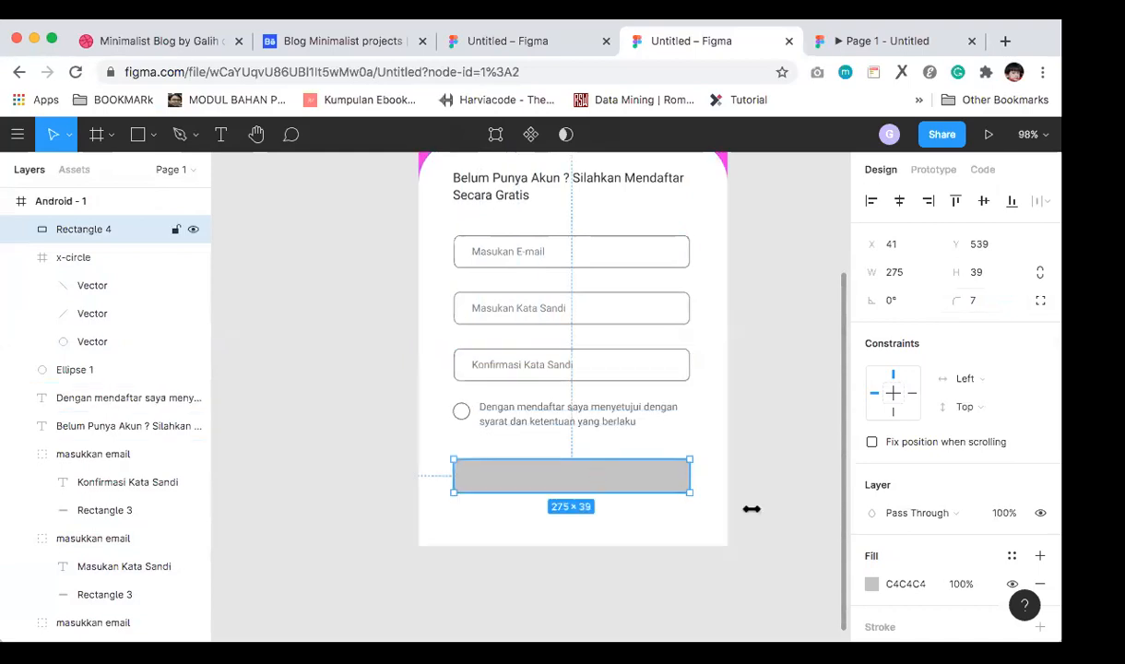
# Step: Fill the grey rectangle below the terms text with the header's pink, F03DE9, sampled from the design
pyautogui.scroll(2, 701, 271)
pyautogui.scroll(-2, 701, 272)
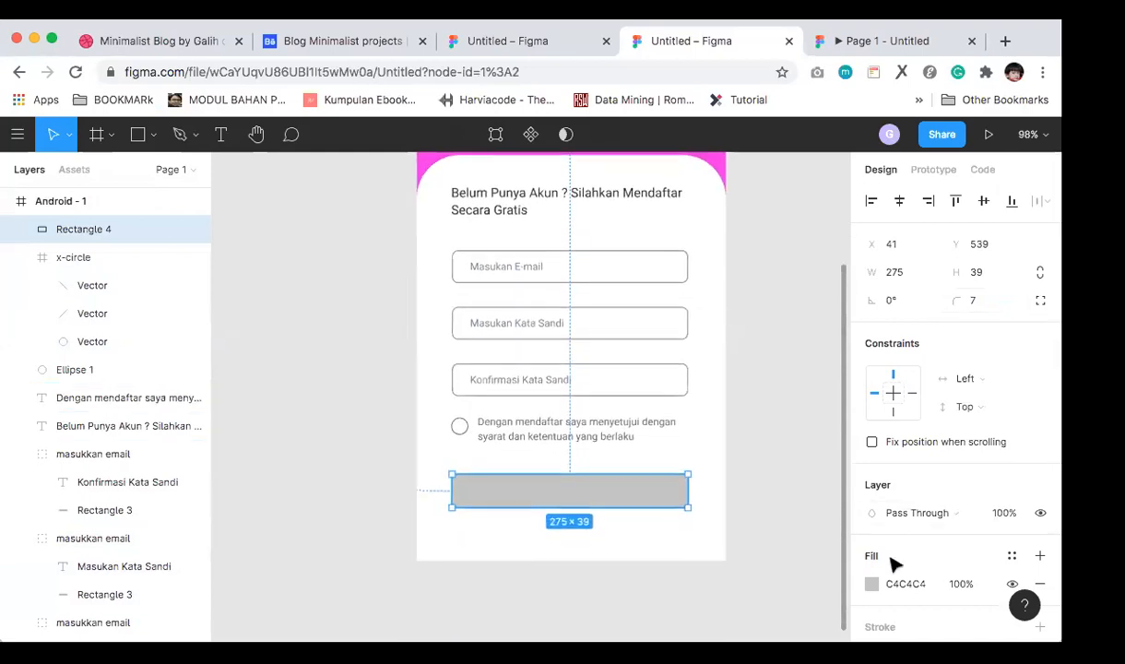
pyautogui.click(872, 584)
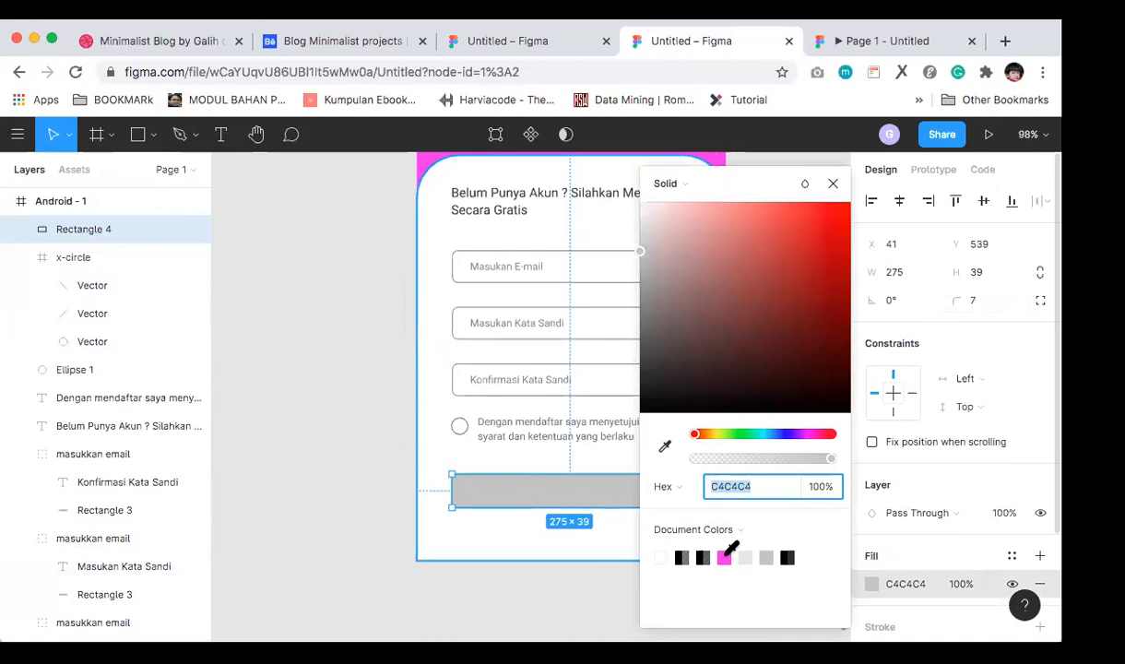
pyautogui.click(665, 449)
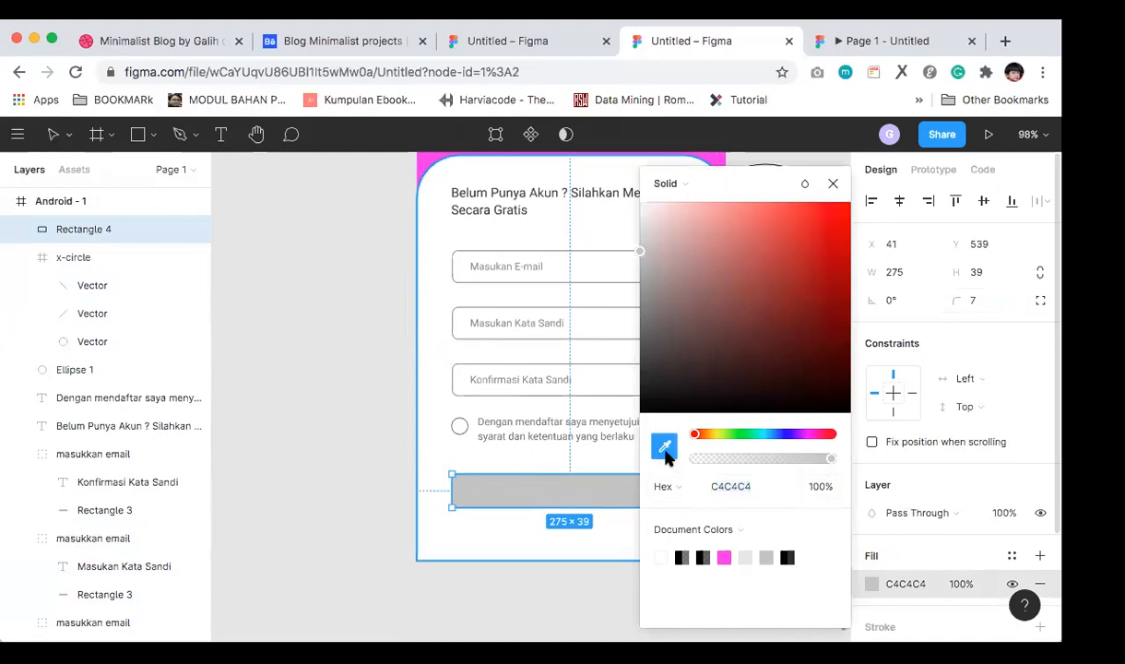
pyautogui.click(422, 164)
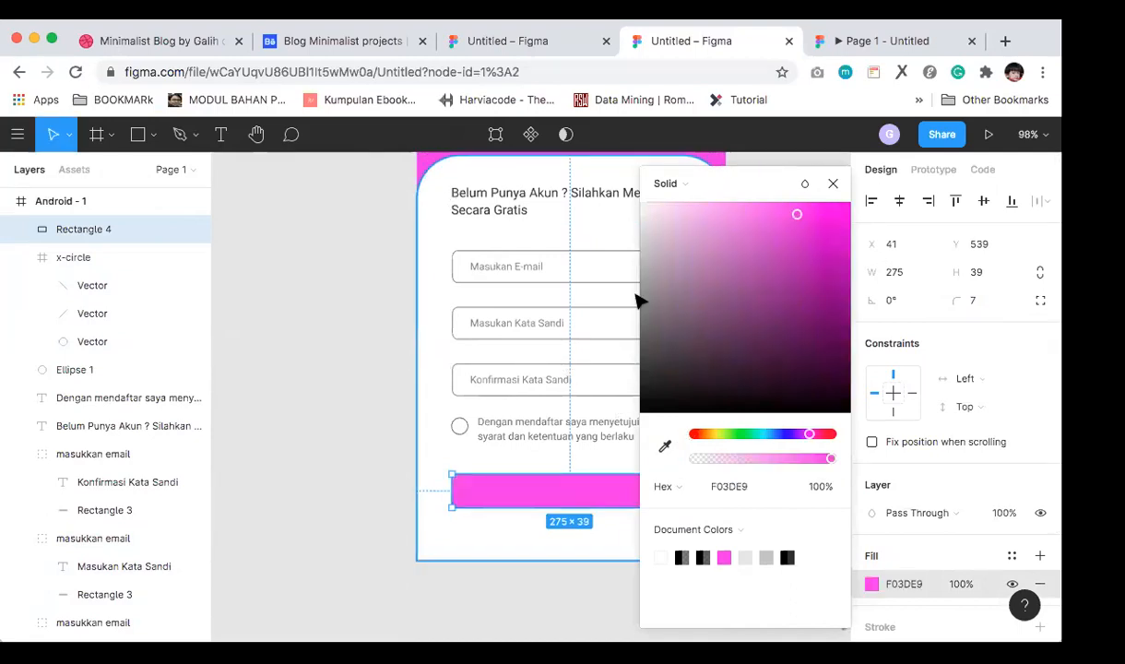
pyautogui.click(834, 184)
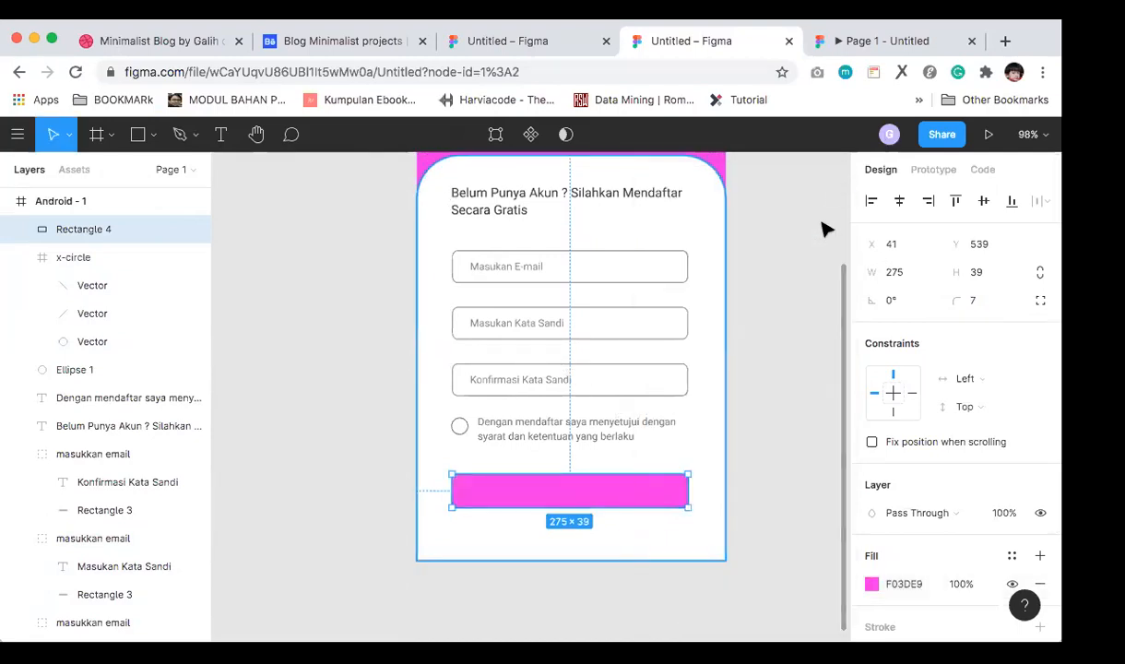
pyautogui.click(787, 375)
pyautogui.click(539, 492)
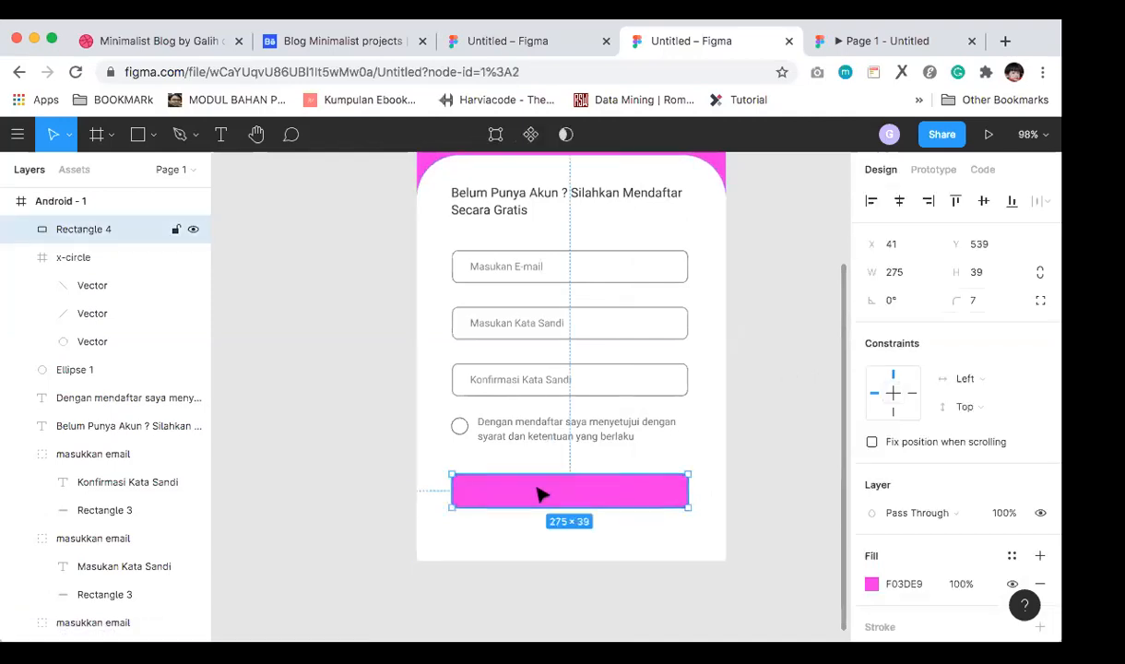
pyautogui.click(301, 230)
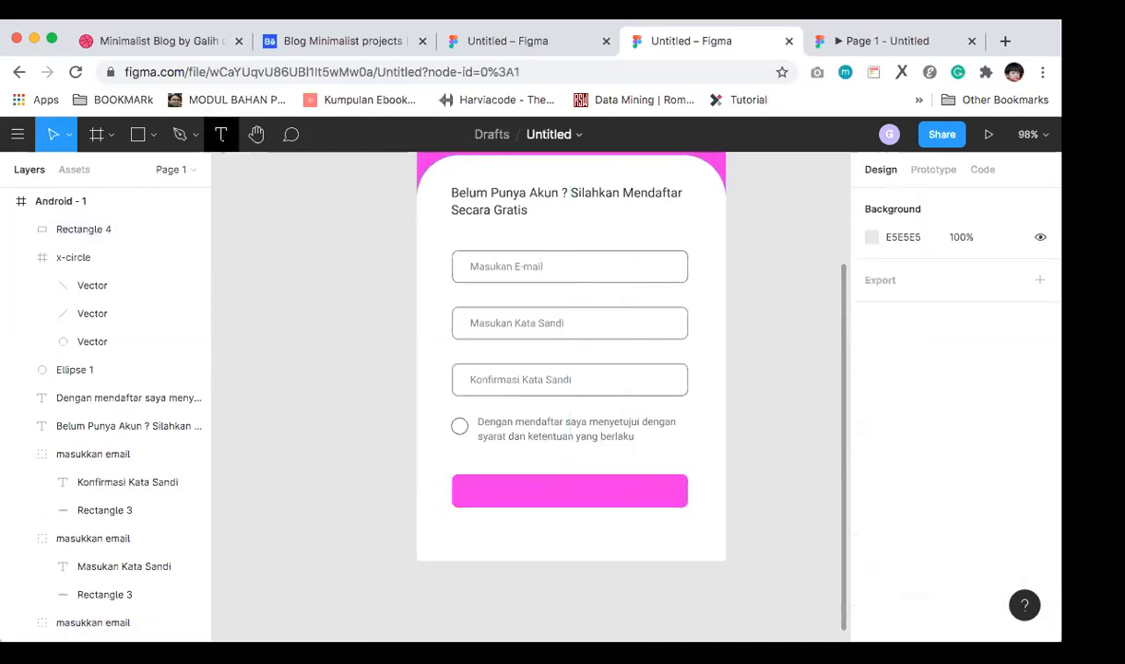
# Step: Add the text label "MENDAFTAR" on top of the pink button rectangle
pyautogui.click(222, 138)
pyautogui.click(500, 485)
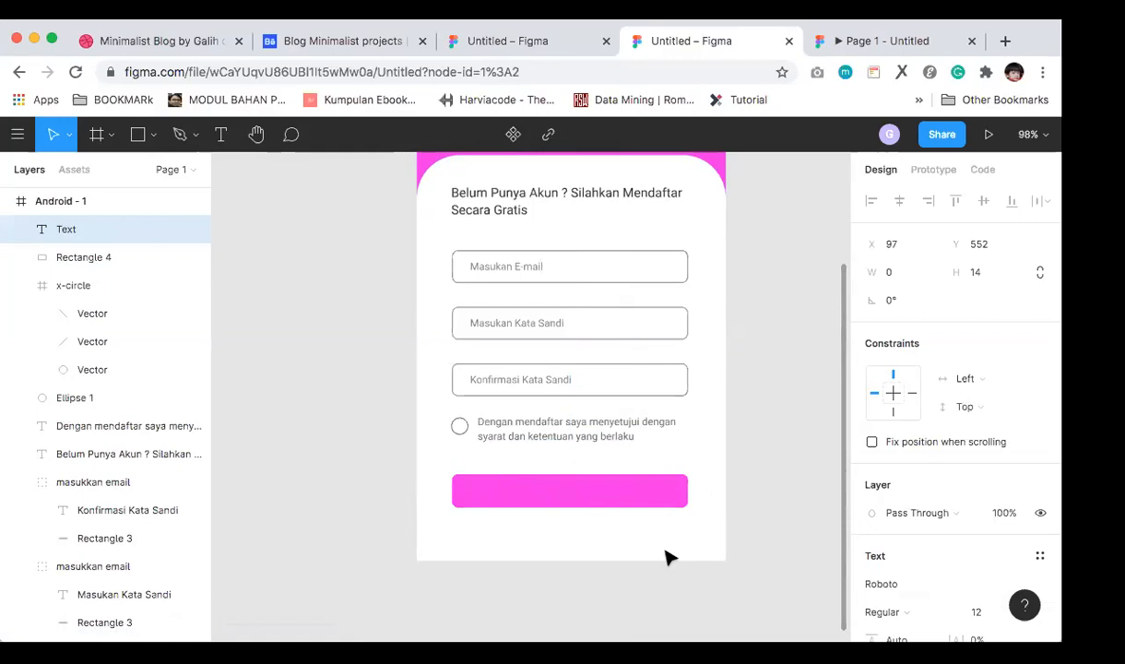
pyautogui.write('MENDAFTAR')
pyautogui.press('super+a')
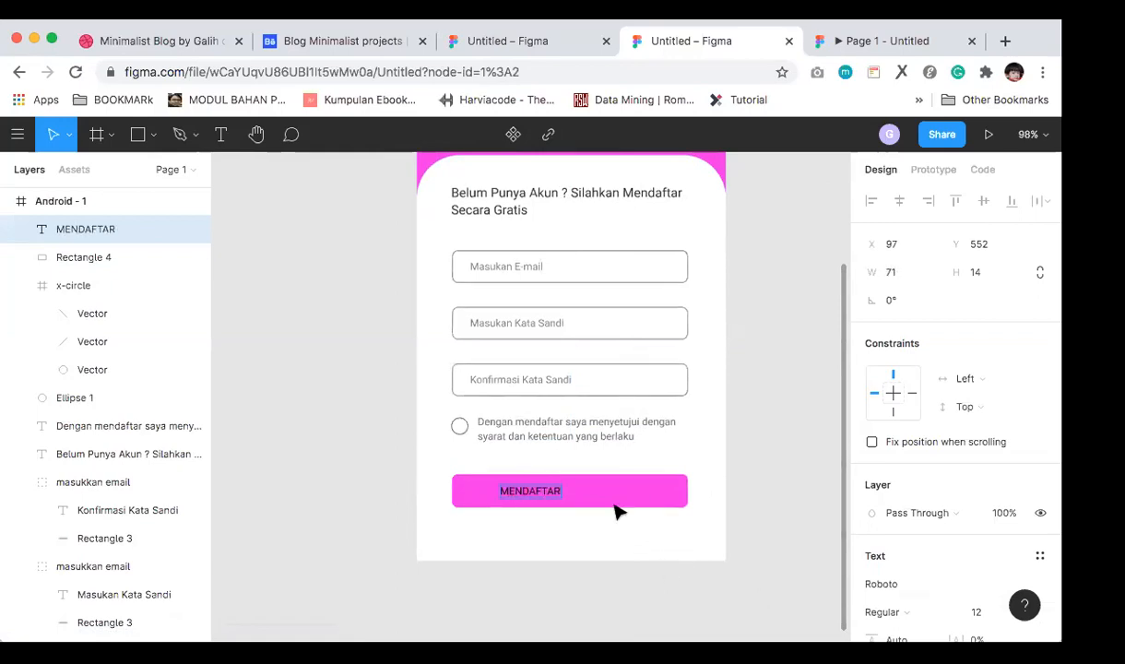
pyautogui.press('Escape')
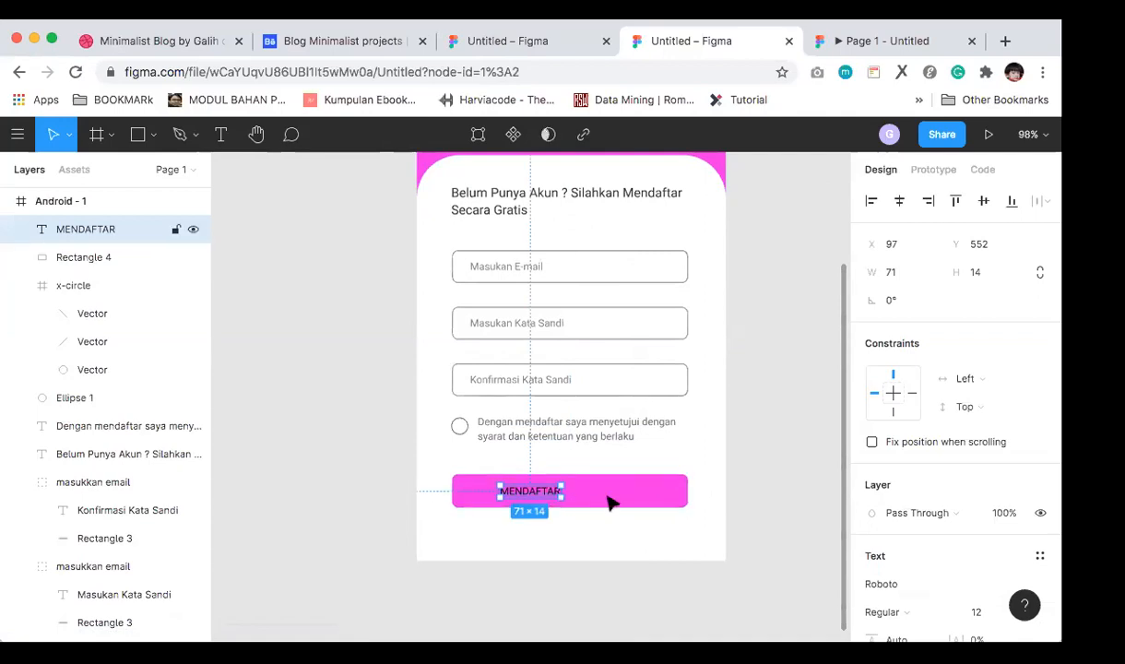
# Step: Align the MENDAFTAR label and the pink rectangle on their horizontal and vertical centers
pyautogui.keyDown('shift'); pyautogui.click(618, 505); pyautogui.keyUp('shift')
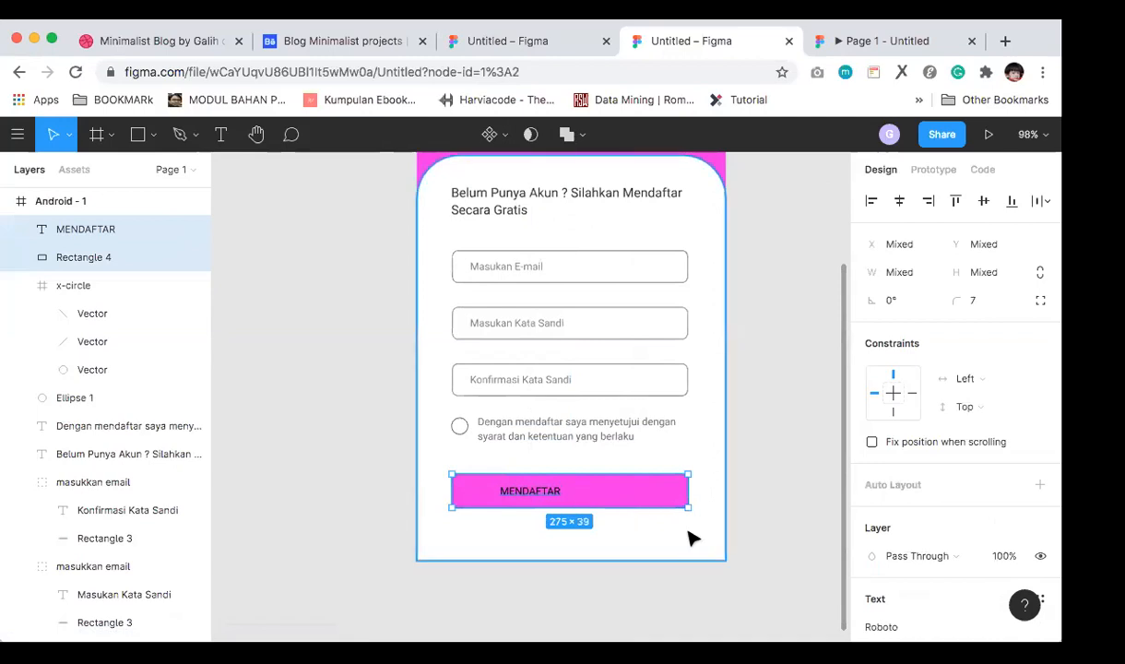
pyautogui.click(636, 527)
pyautogui.click(526, 492)
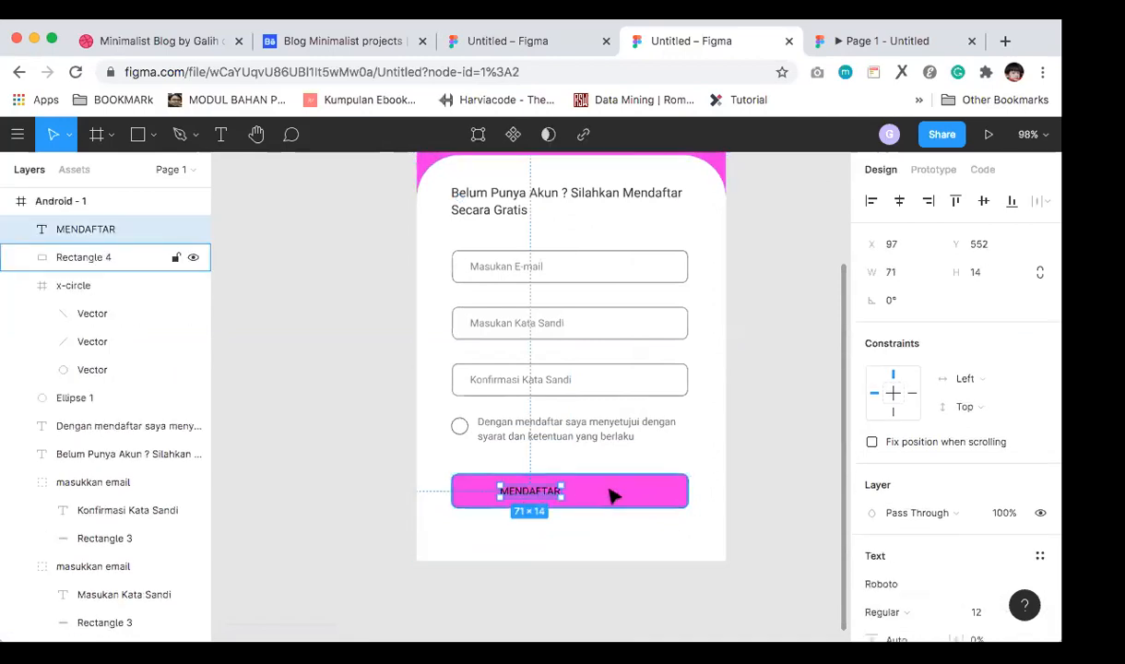
pyautogui.keyDown('shift'); pyautogui.click(609, 495); pyautogui.keyUp('shift')
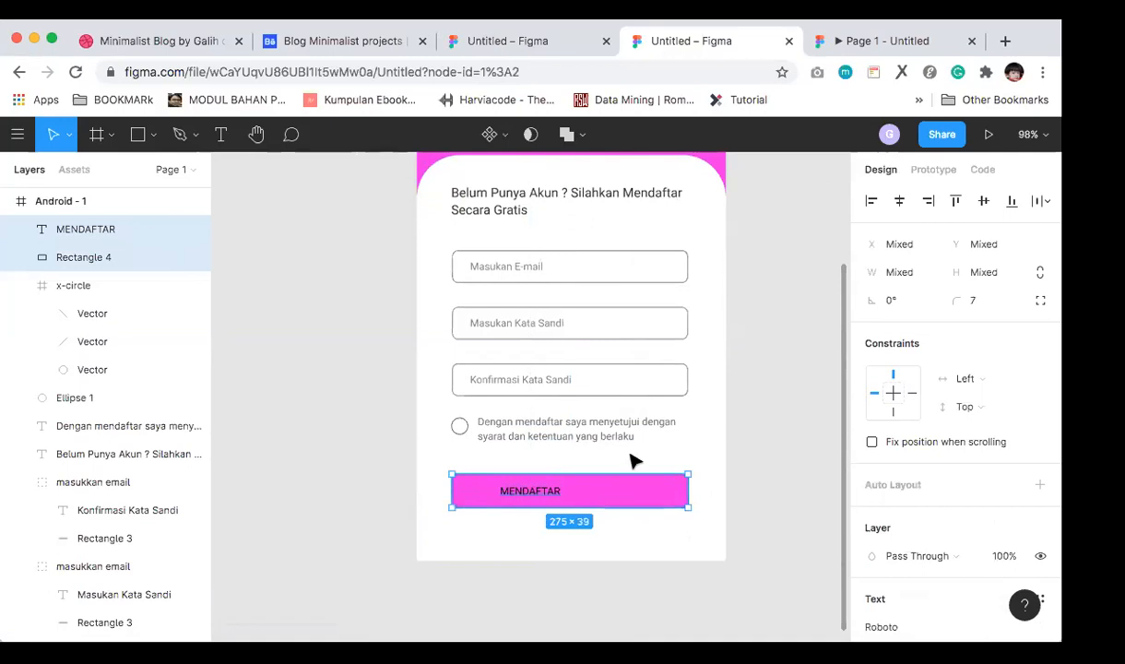
pyautogui.click(900, 202)
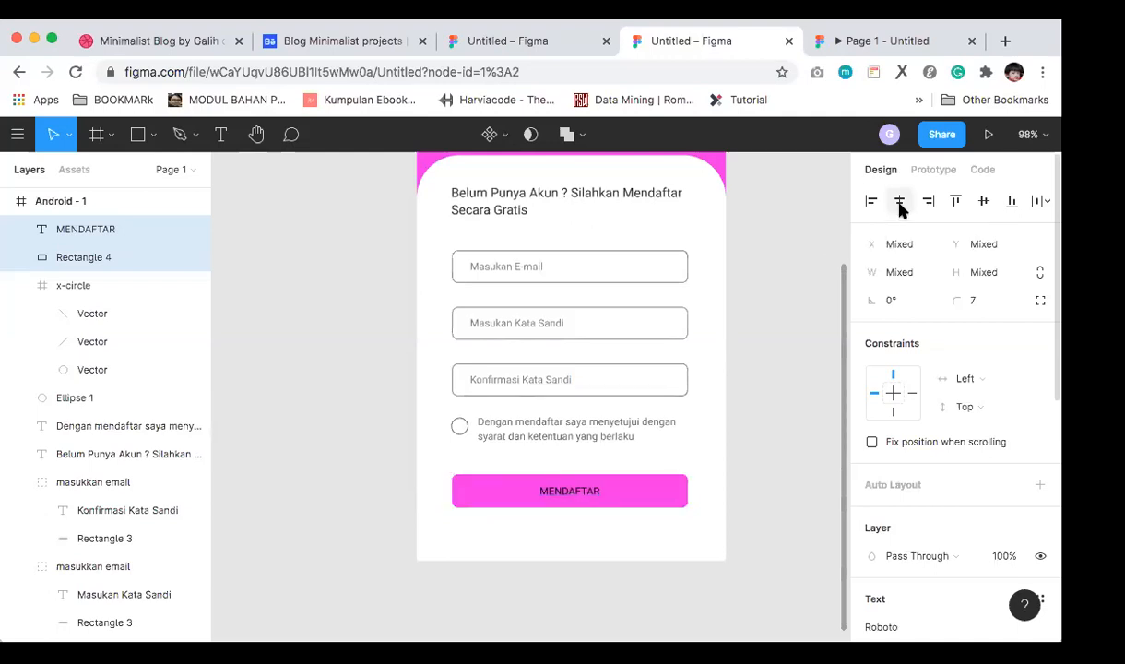
pyautogui.click(985, 201)
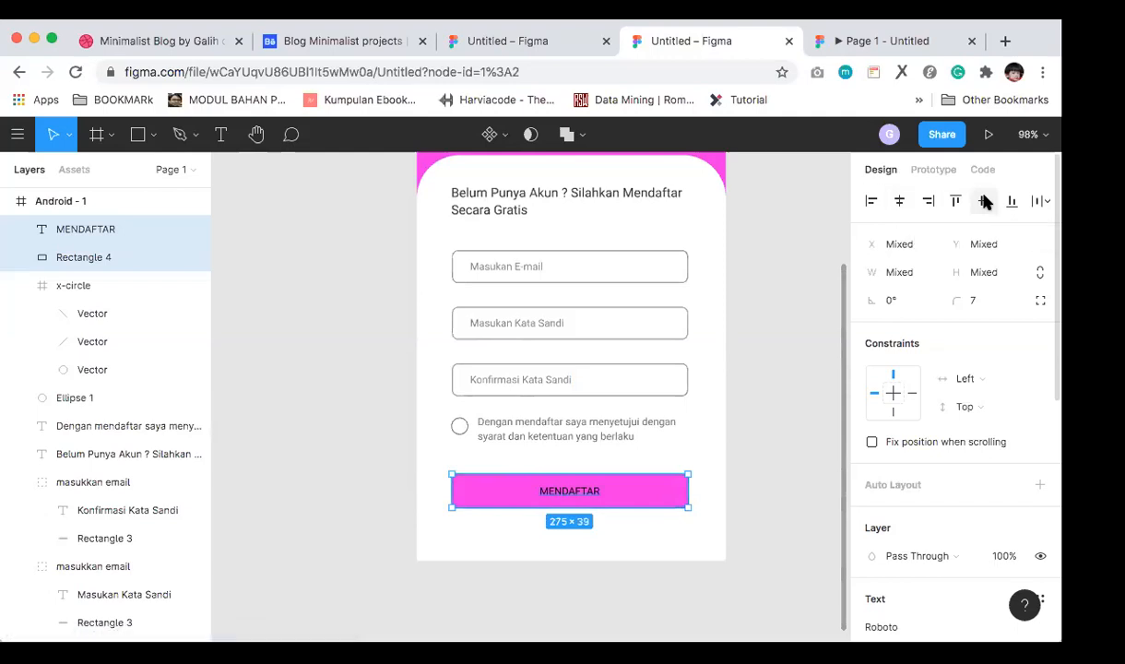
# Step: Set the MENDAFTAR label's font size to 17
pyautogui.scroll(2, 582, 502)
pyautogui.hscroll(2, 583, 503)
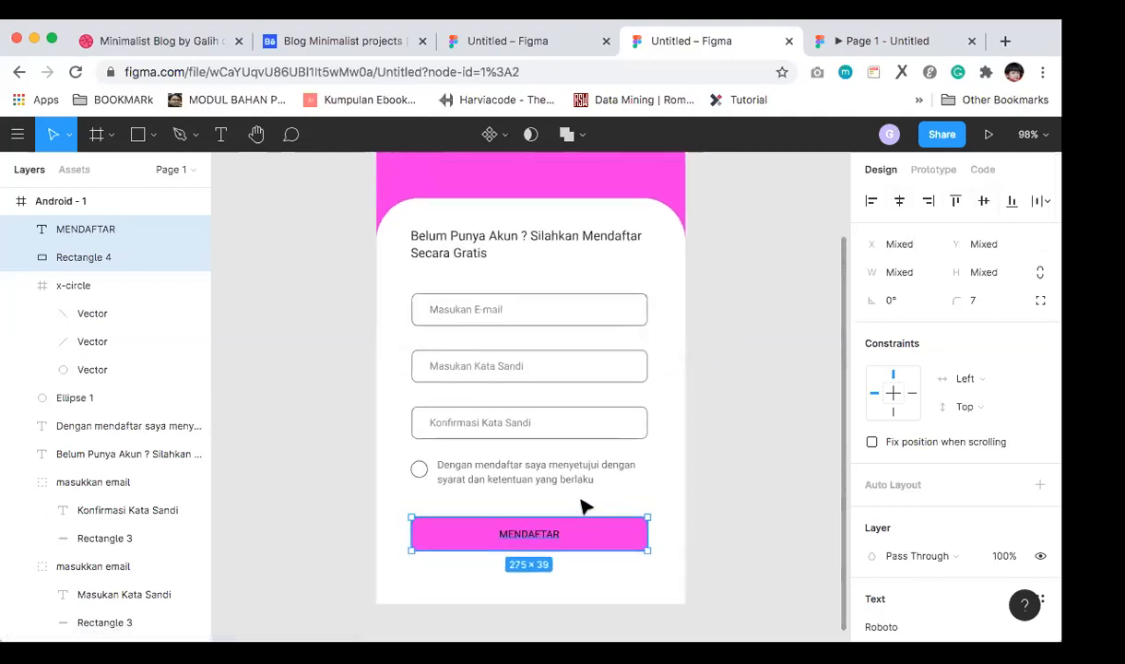
pyautogui.click(532, 532)
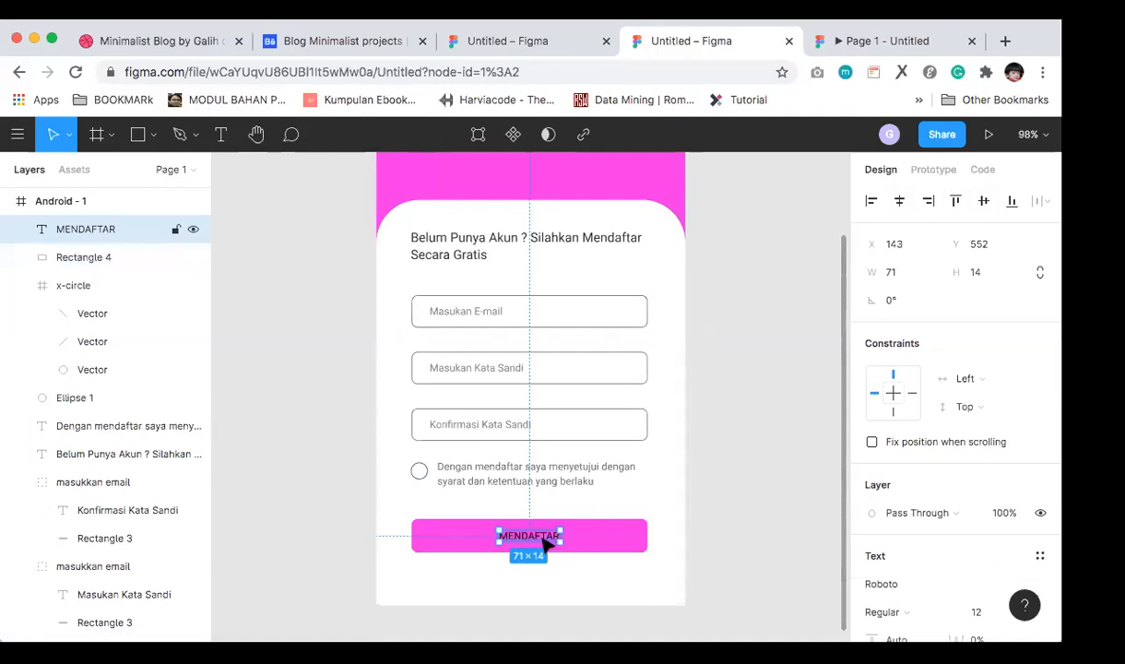
pyautogui.scroll(-5, 941, 533)
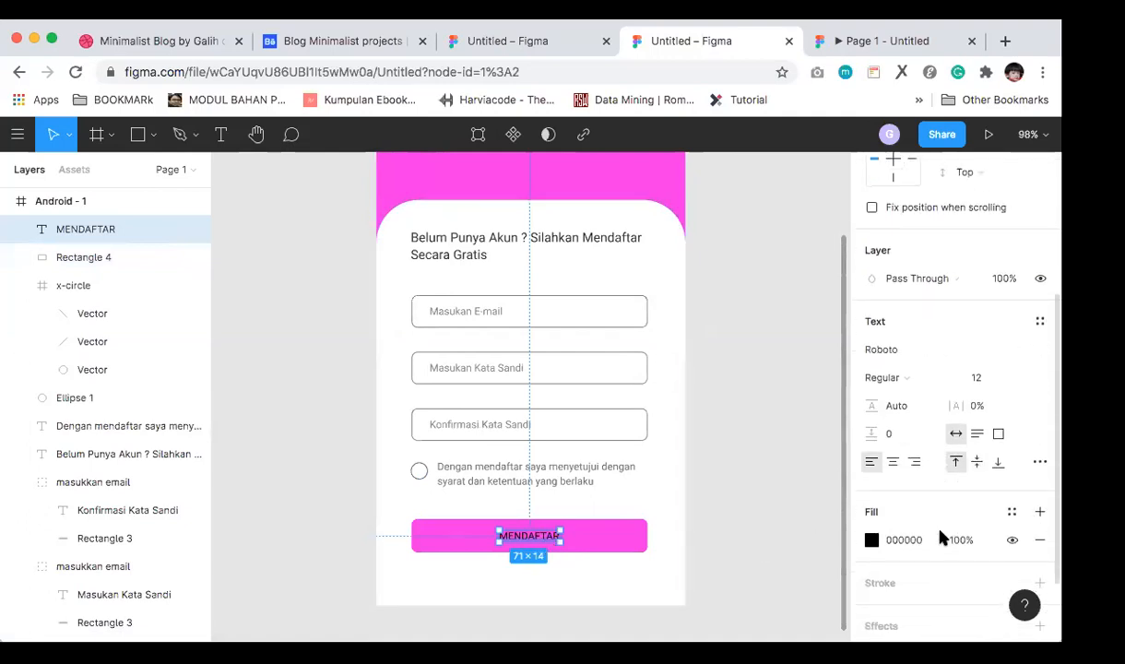
pyautogui.click(988, 380)
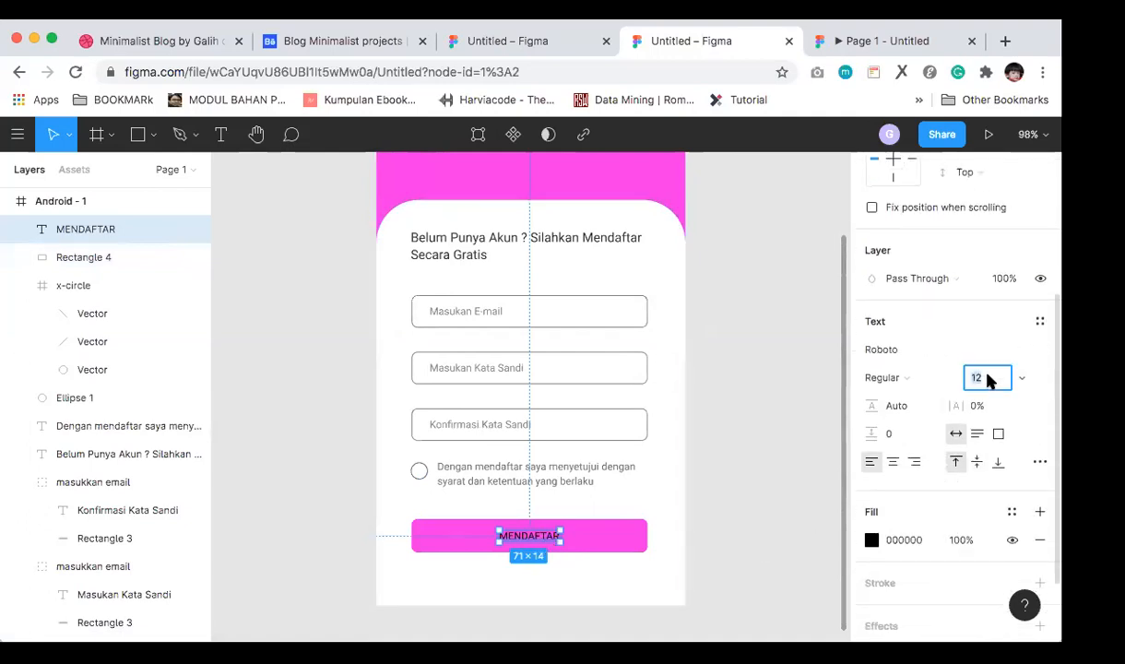
pyautogui.press('Return')
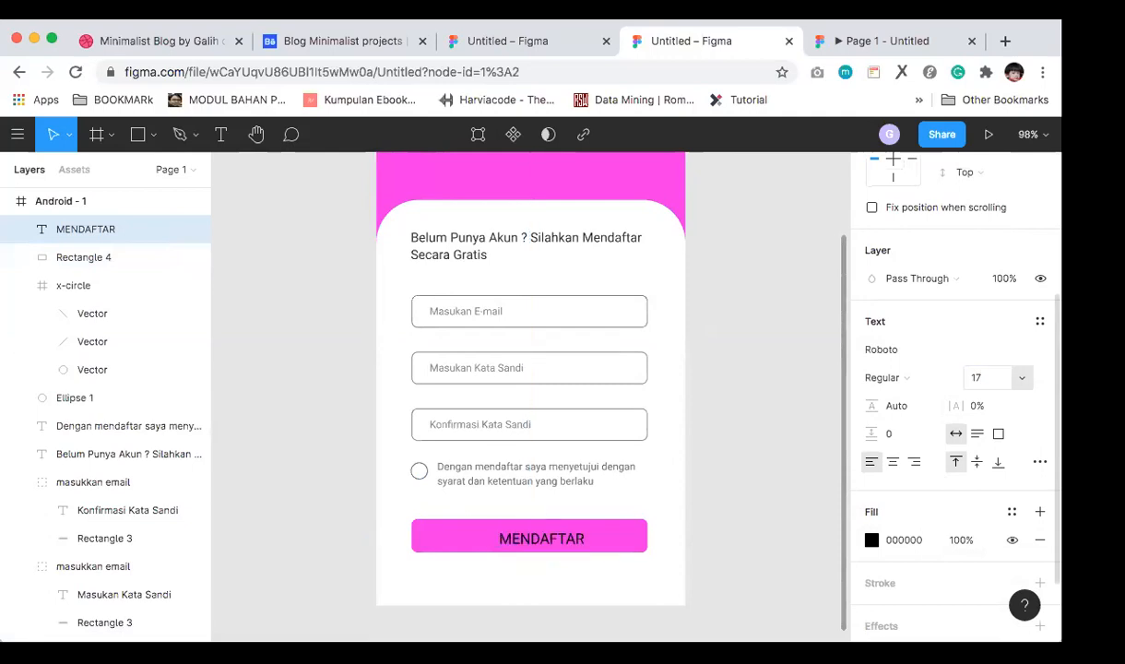
# Step: Re-center the enlarged MENDAFTAR label horizontally and vertically within the pink rectangle
pyautogui.scroll(2, 678, 419)
pyautogui.scroll(-4, 678, 420)
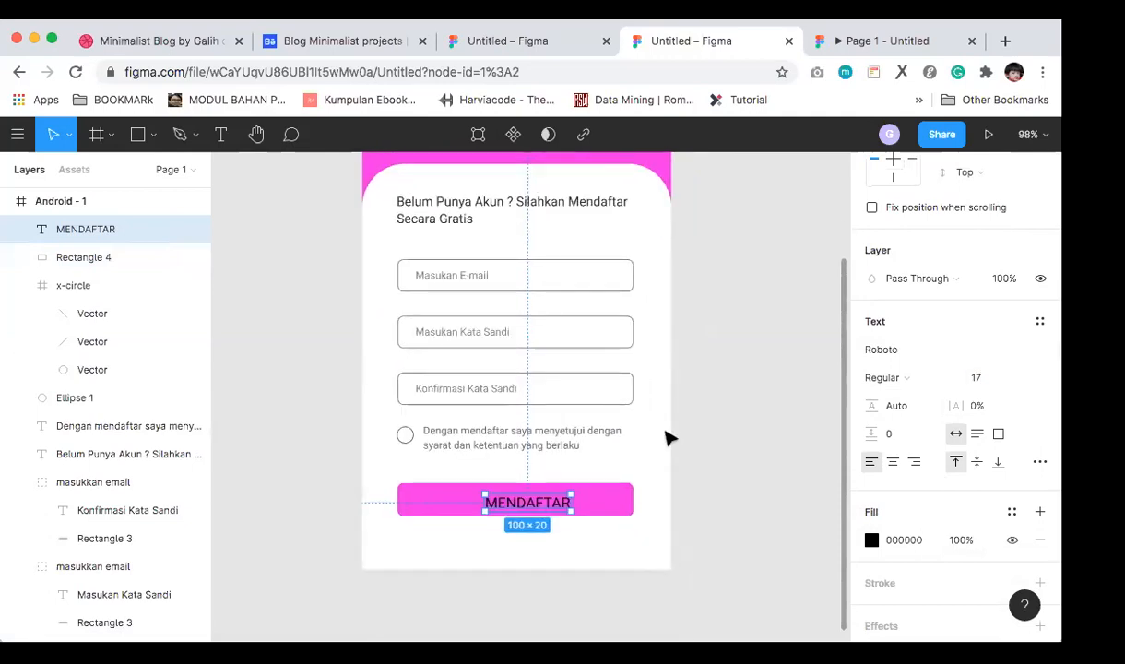
pyautogui.keyDown('shift'); pyautogui.click(620, 502); pyautogui.keyUp('shift')
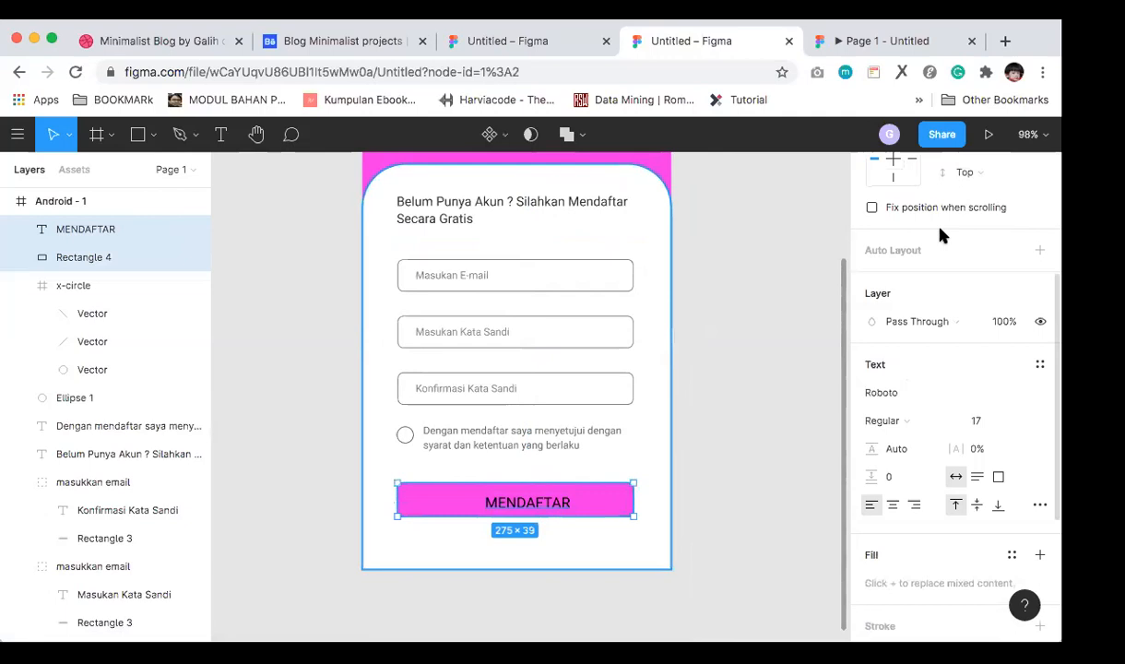
pyautogui.scroll(3, 894, 213)
pyautogui.click(900, 202)
pyautogui.click(984, 202)
# Step: Change the MENDAFTAR label's font weight to Medium
pyautogui.click(535, 506)
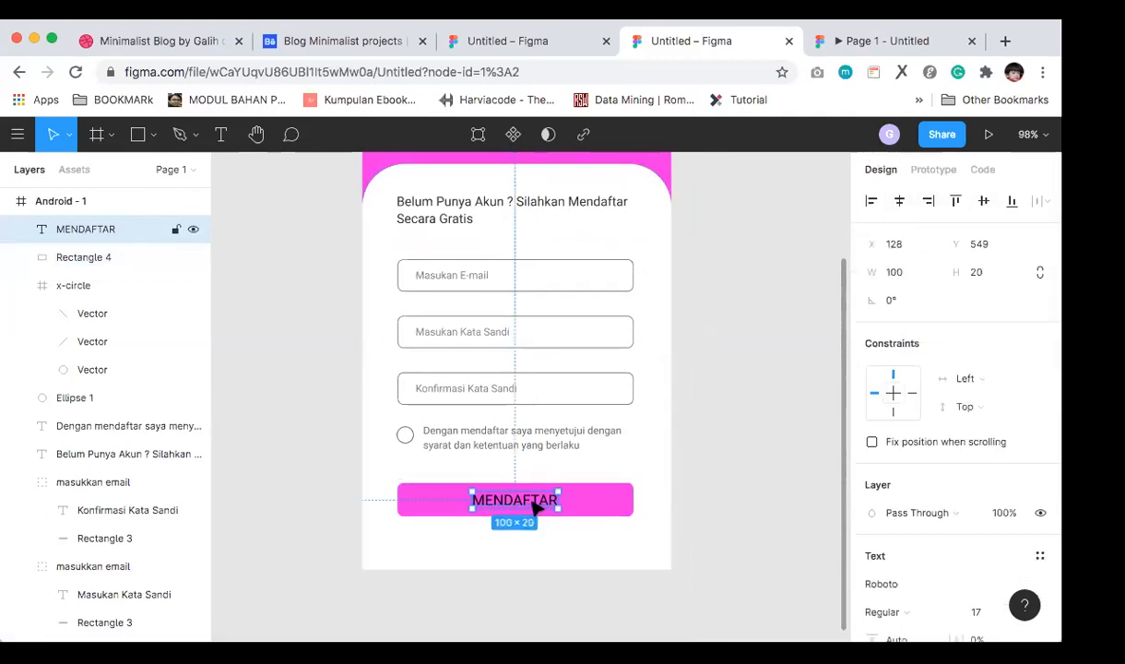
pyautogui.scroll(-2, 885, 583)
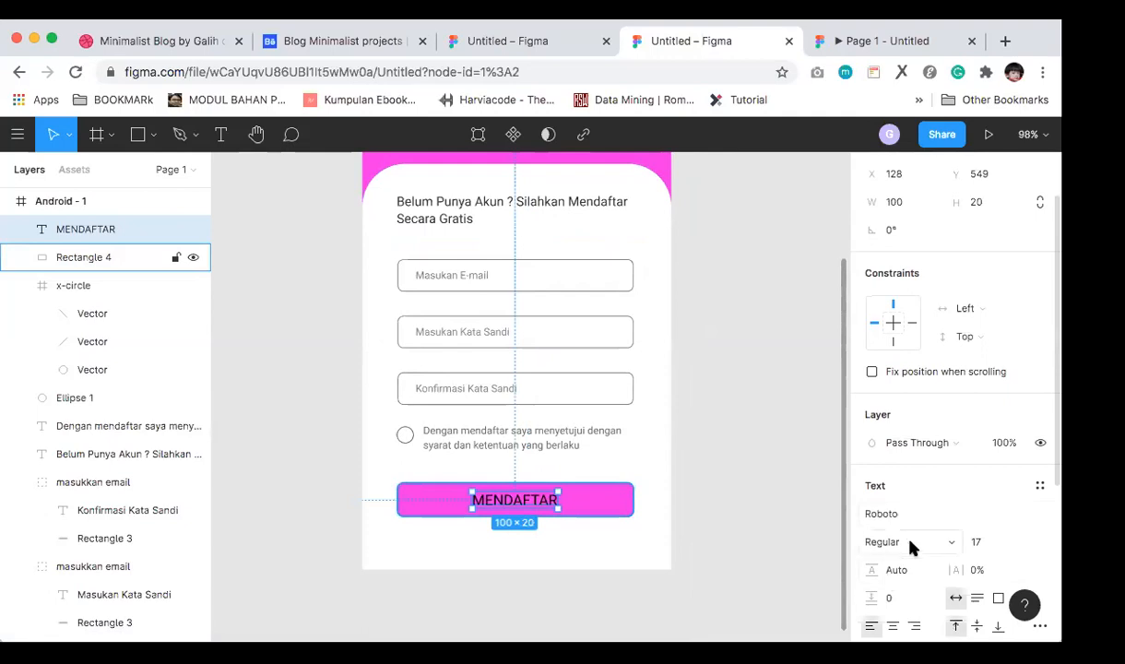
pyautogui.click(911, 546)
pyautogui.click(903, 568)
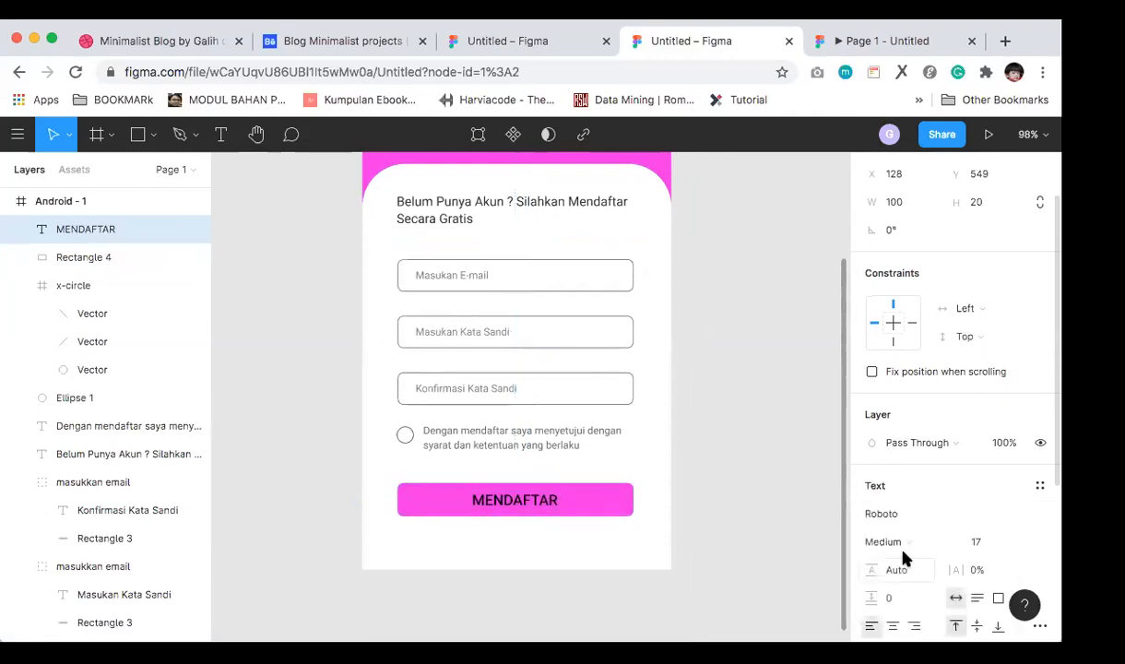
pyautogui.click(698, 508)
# Step: Set the MENDAFTAR label's fill color to white, FFFFFF
pyautogui.scroll(2, 699, 508)
pyautogui.scroll(-4, 698, 508)
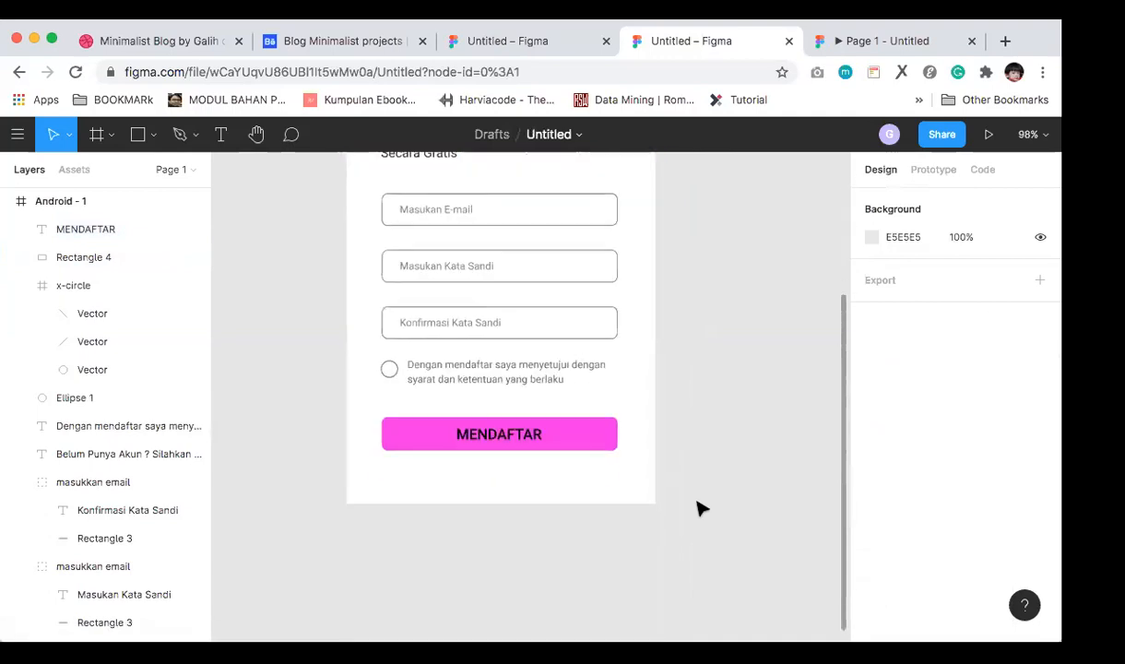
pyautogui.click(527, 437)
pyautogui.scroll(-3, 955, 526)
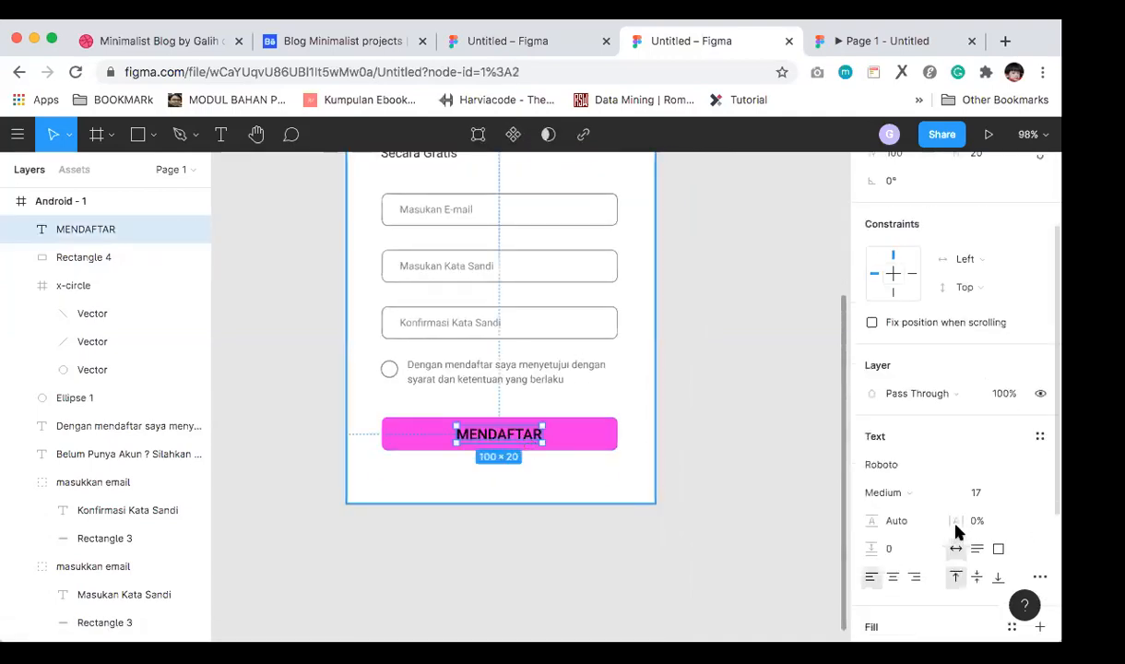
pyautogui.scroll(-4, 912, 496)
pyautogui.click(905, 481)
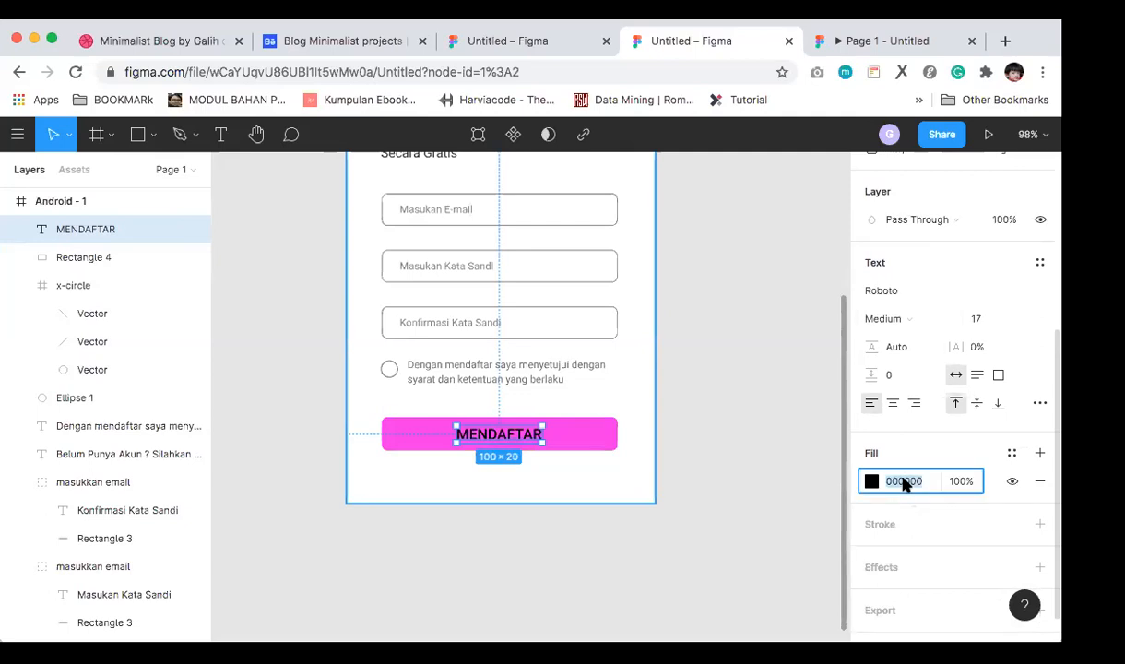
pyautogui.write('FFFFFF')
pyautogui.press('Return')
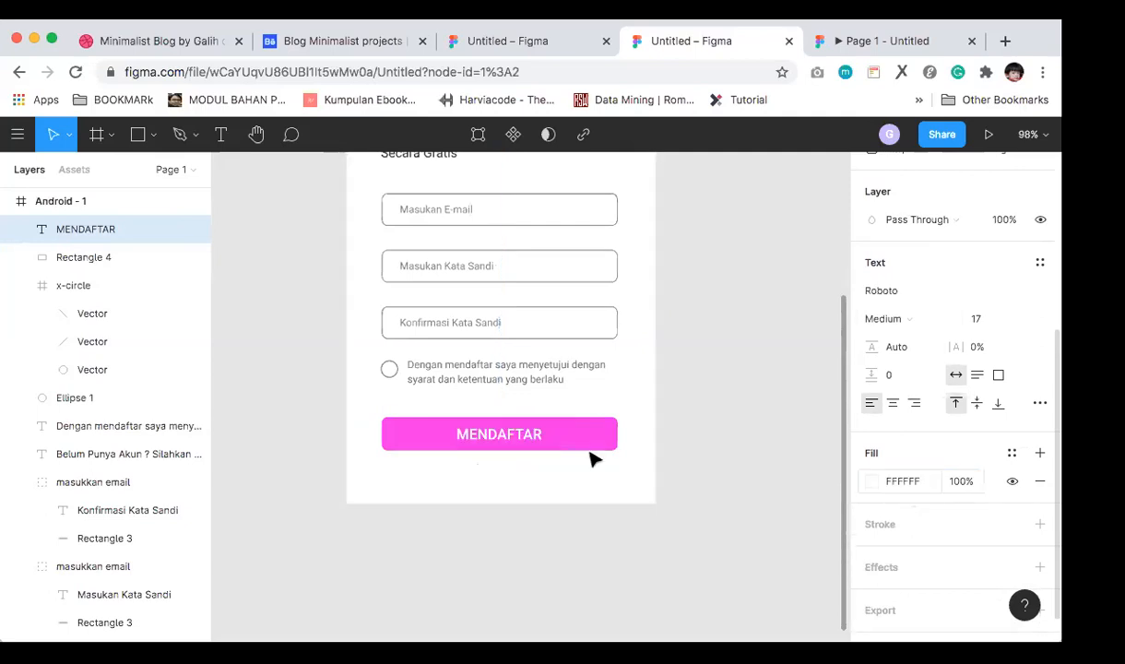
pyautogui.click(688, 473)
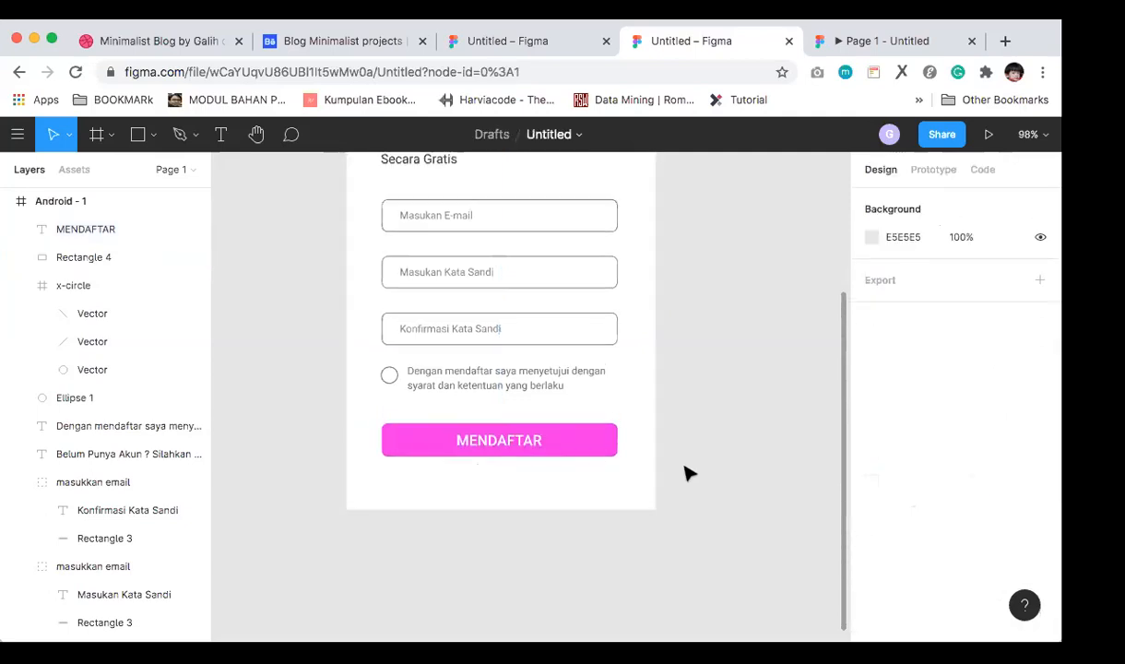
# Step: Stretch the pink button rectangle downward to a height of 48, keeping its width of 275
pyautogui.scroll(2, 686, 470)
pyautogui.click(591, 499)
pyautogui.scroll(-1, 591, 499)
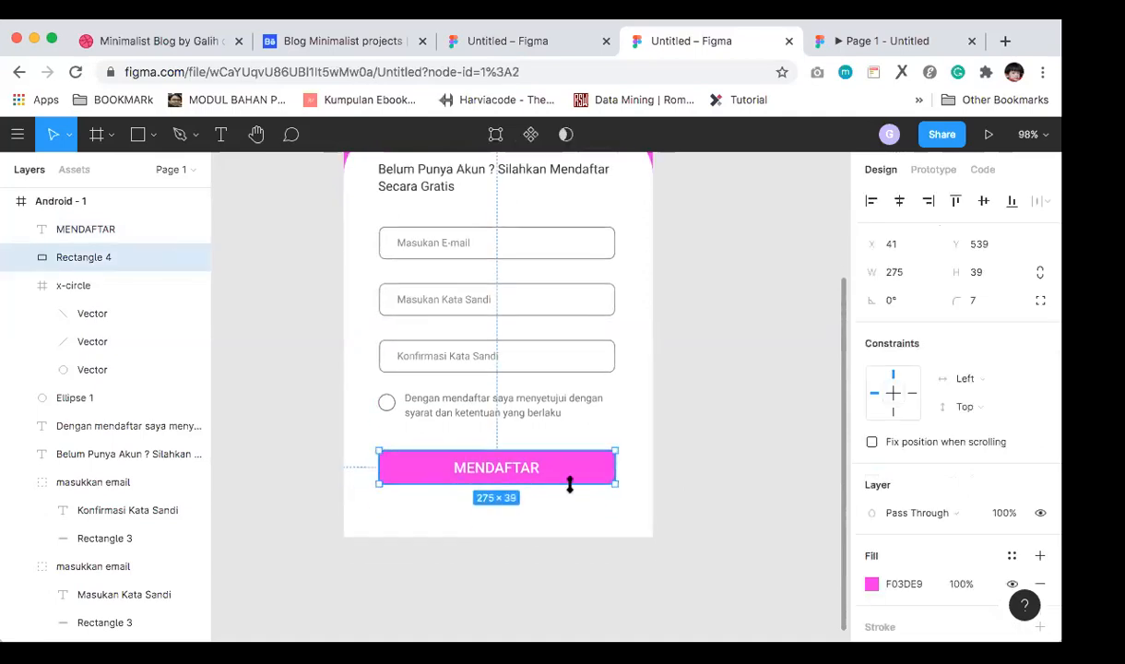
pyautogui.moveTo(570, 485); pyautogui.dragTo(570, 493)
# Step: Center the MENDAFTAR label vertically within the taller pink button and clear the selection
pyautogui.click(502, 466)
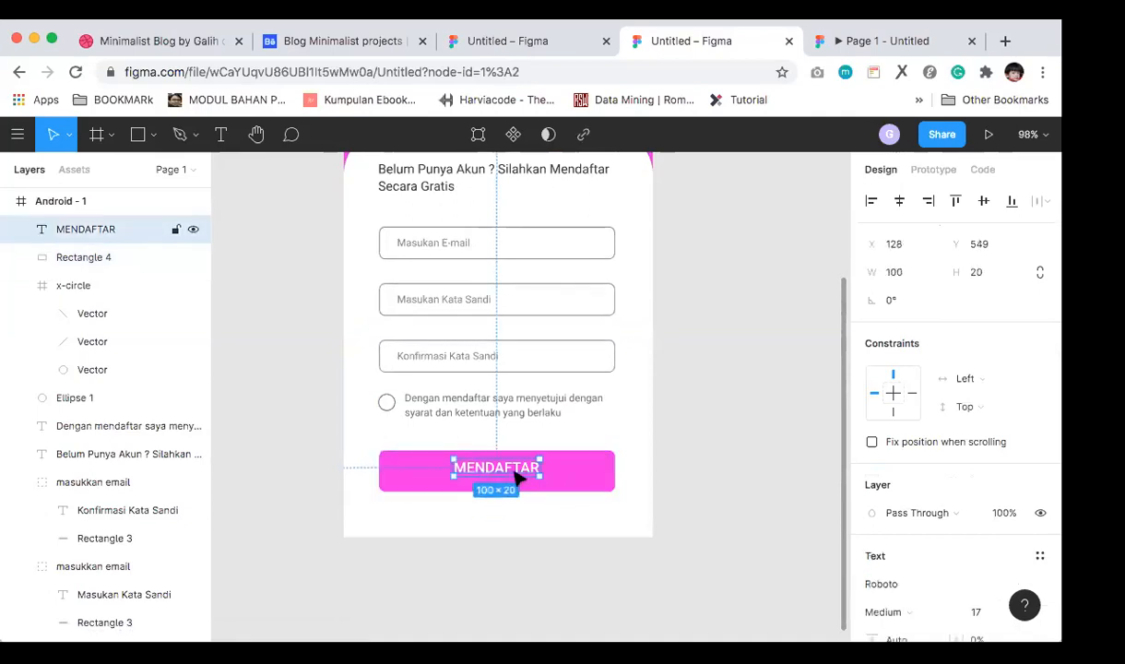
pyautogui.keyDown('shift'); pyautogui.click(540, 463); pyautogui.keyUp('shift')
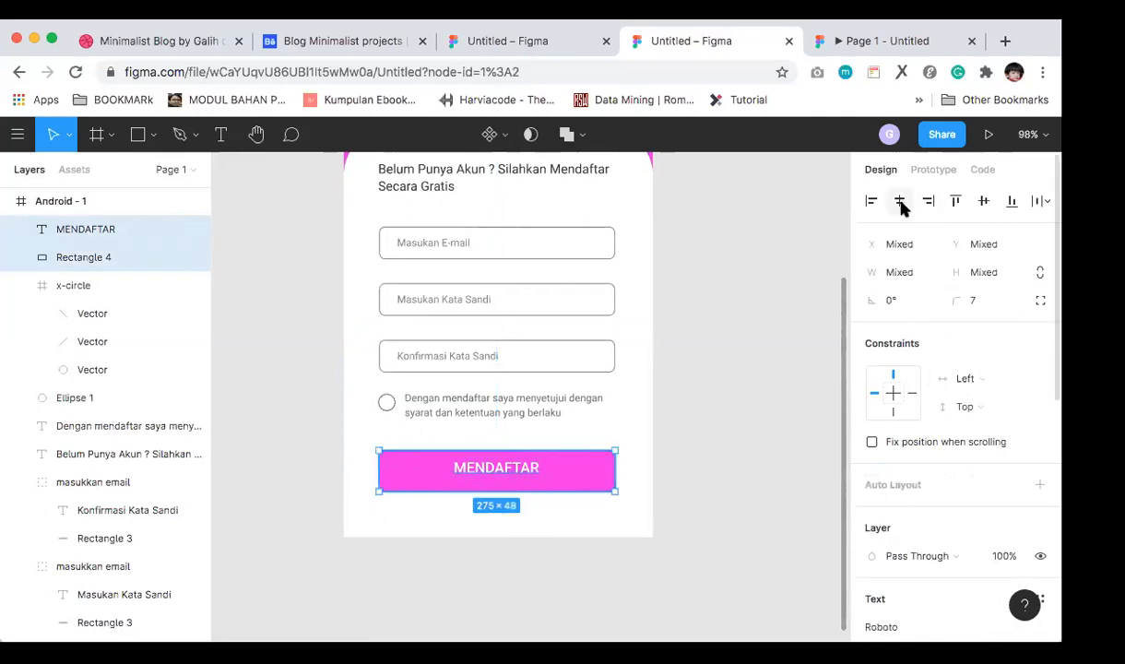
pyautogui.click(984, 205)
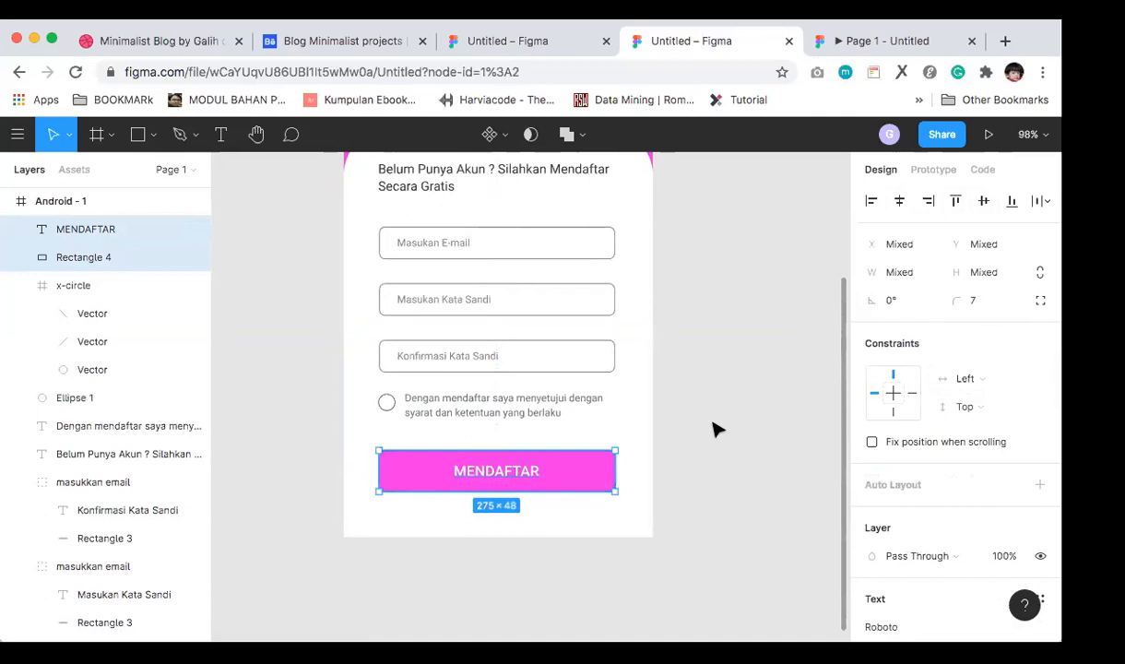
pyautogui.click(716, 429)
pyautogui.scroll(1, 716, 429)
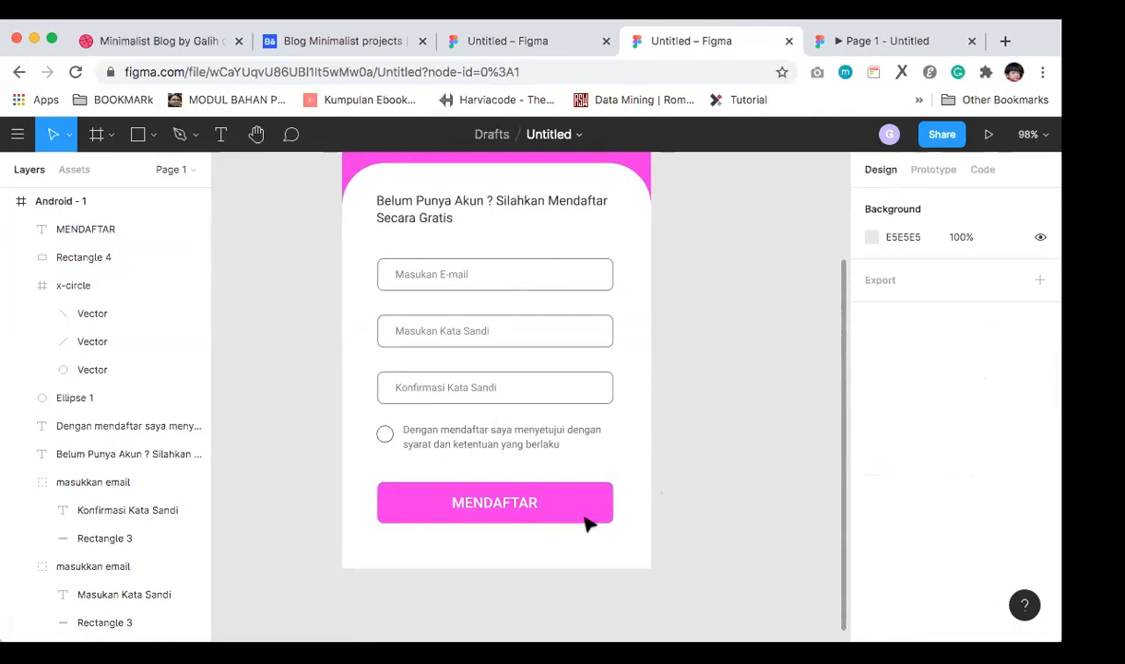
# Step: Stretch the white rounded panel rectangle downward to a height of 537, keeping its width of 360
pyautogui.click(517, 561)
pyautogui.scroll(-3, 516, 564)
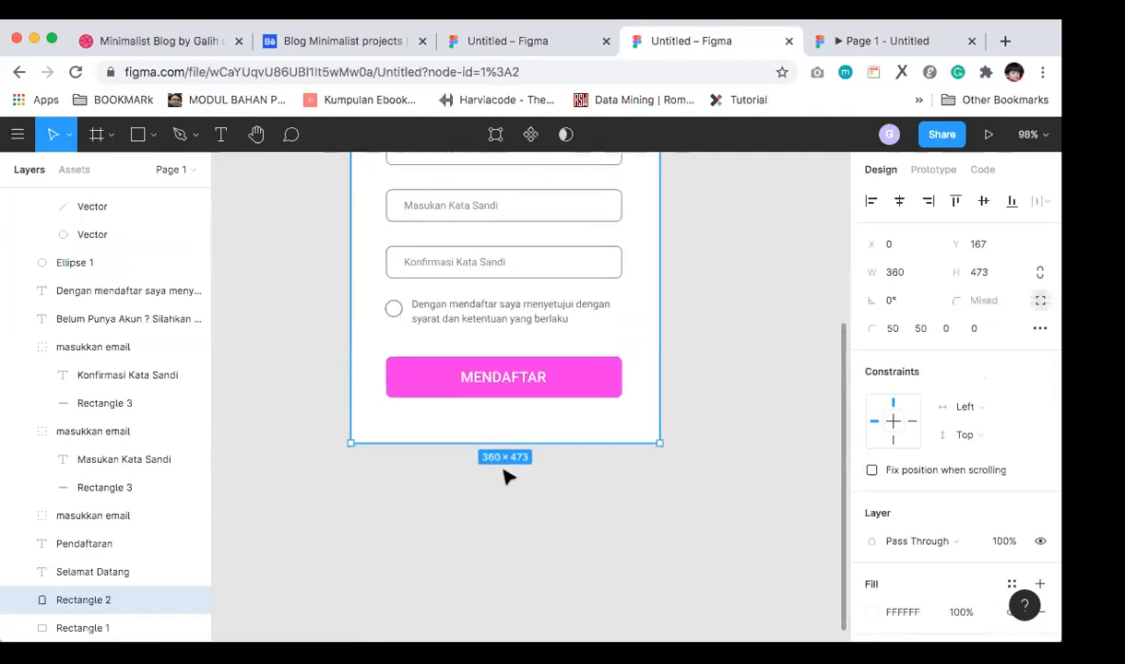
pyautogui.moveTo(487, 443); pyautogui.dragTo(485, 498)
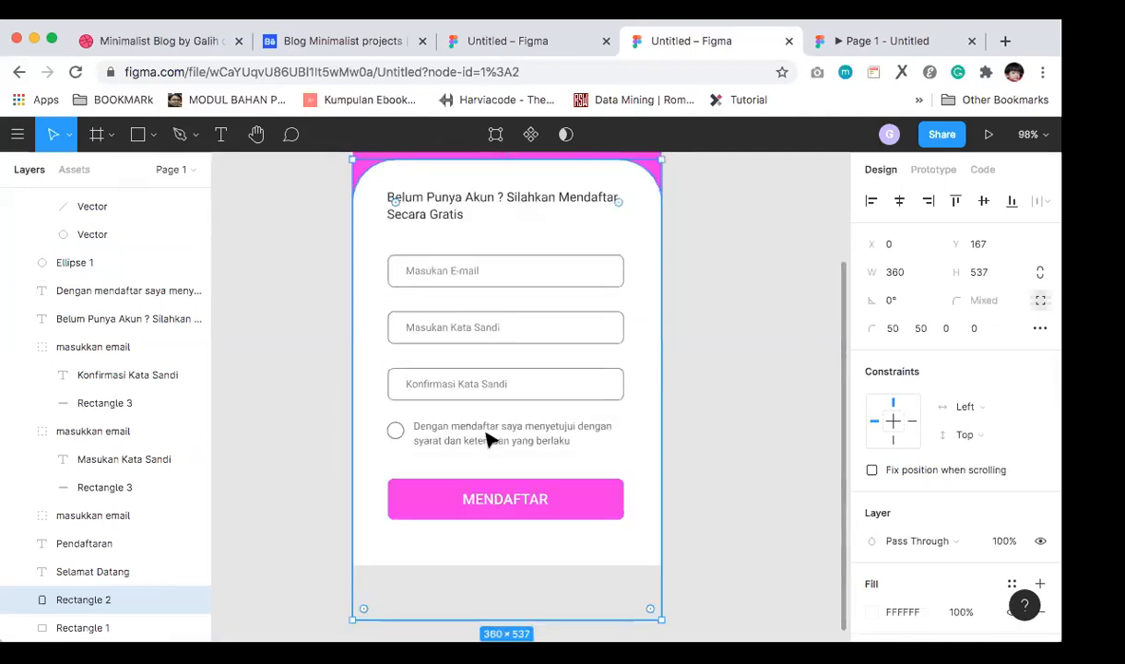
pyautogui.scroll(8, 487, 438)
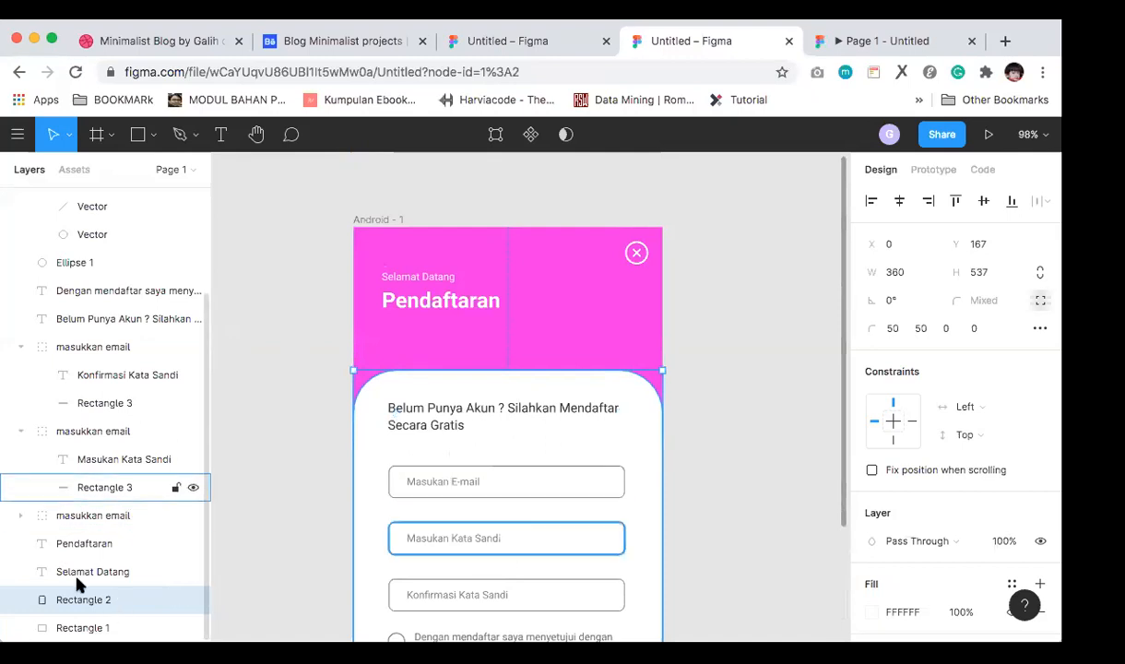
pyautogui.scroll(-5, 563, 489)
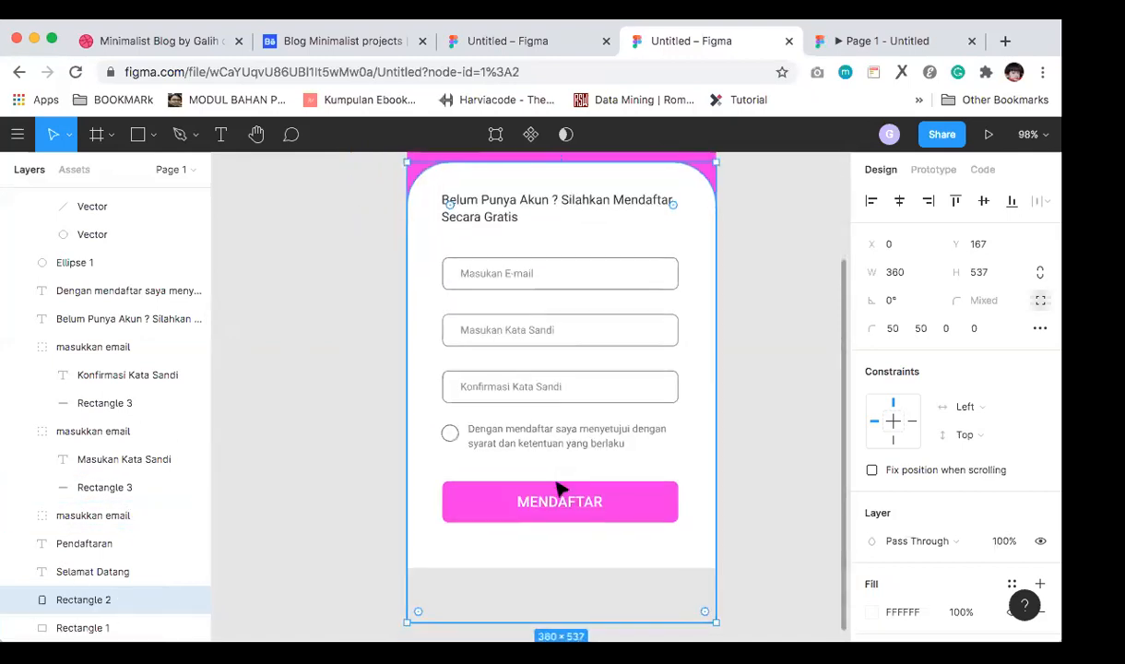
pyautogui.click(559, 485)
pyautogui.scroll(-3, 554, 476)
pyautogui.click(480, 452)
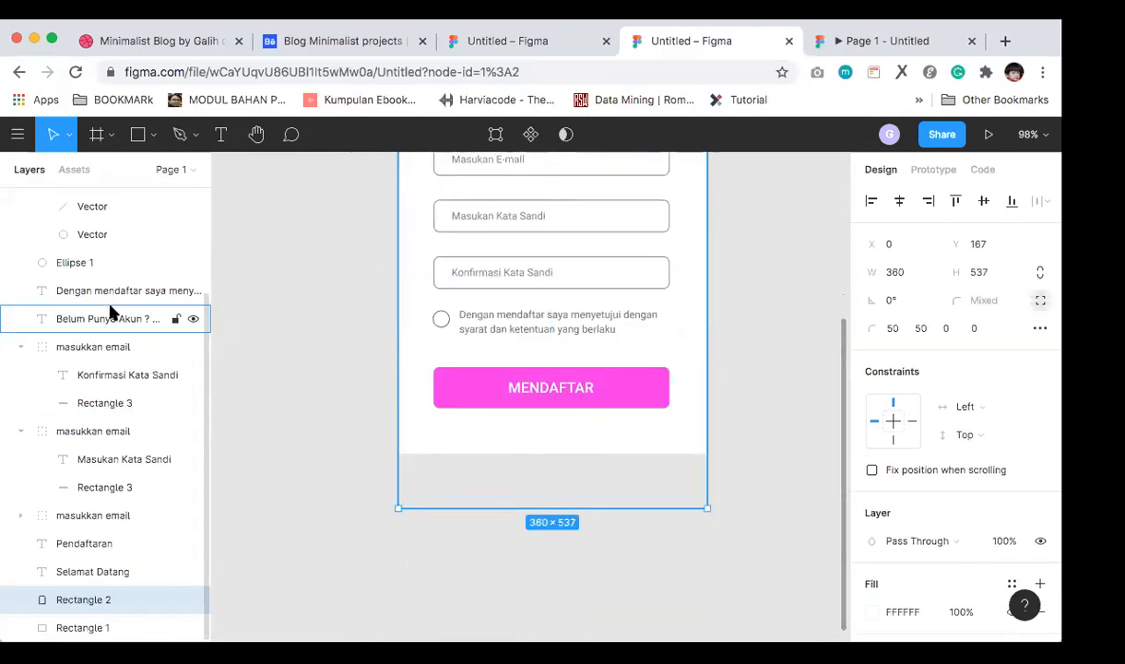
# Step: Extend the bottom edge of the Android - 1 frame downward past a height of 704, keeping its width of 360
pyautogui.scroll(3, 111, 307)
pyautogui.click(67, 202)
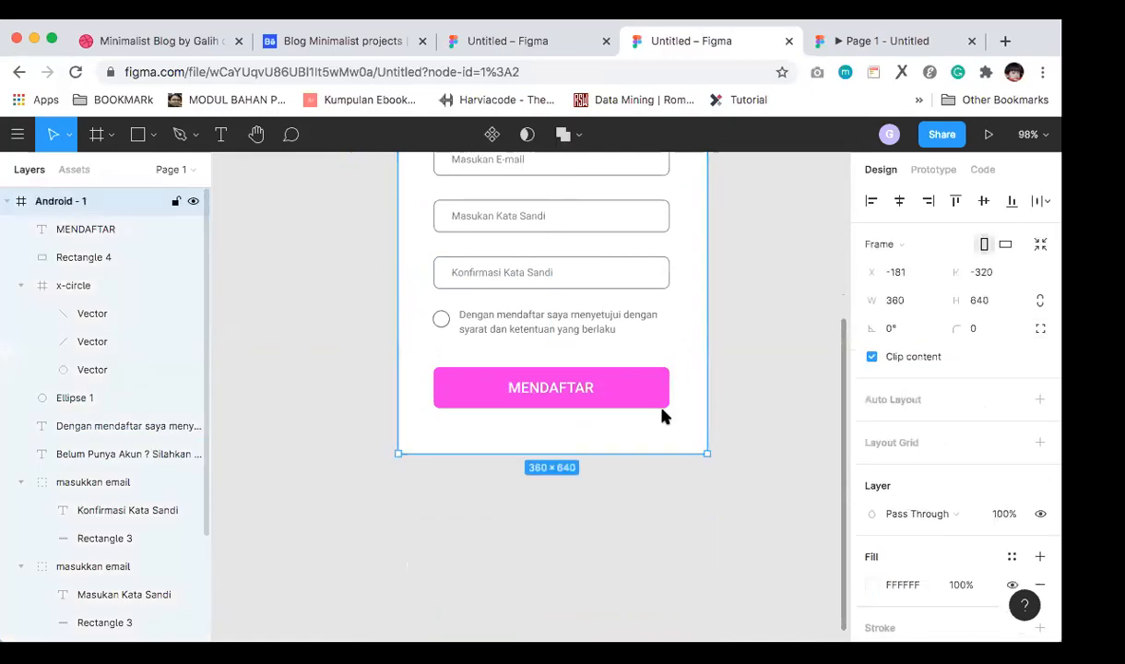
pyautogui.moveTo(563, 456); pyautogui.dragTo(555, 509)
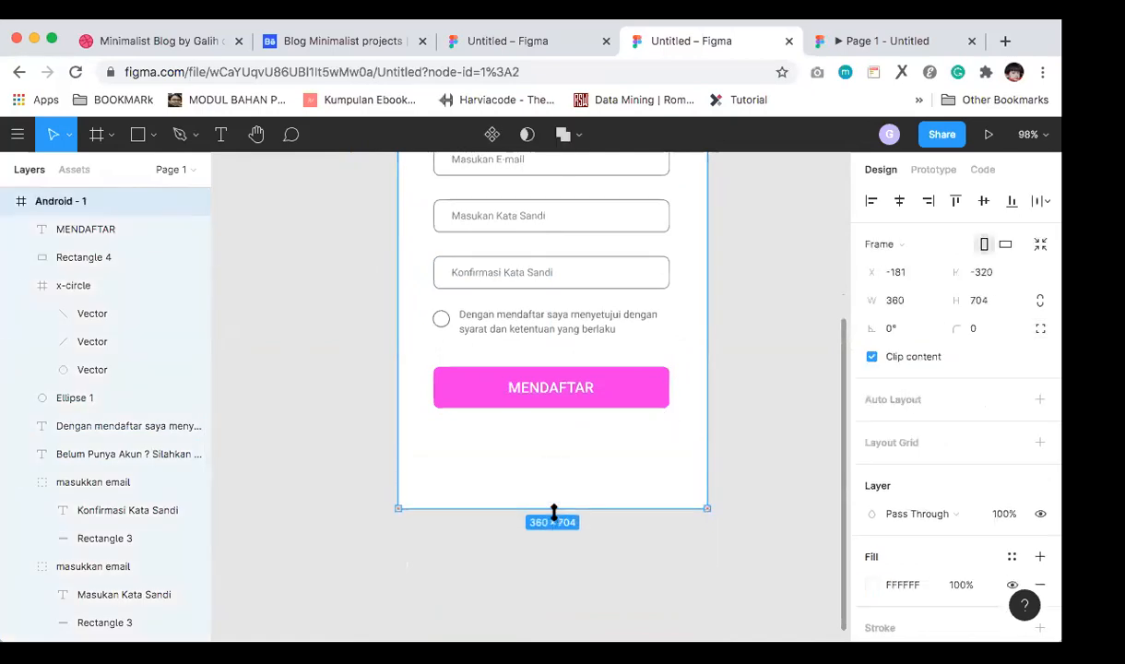
pyautogui.moveTo(477, 510); pyautogui.dragTo(477, 537)
pyautogui.click(269, 357)
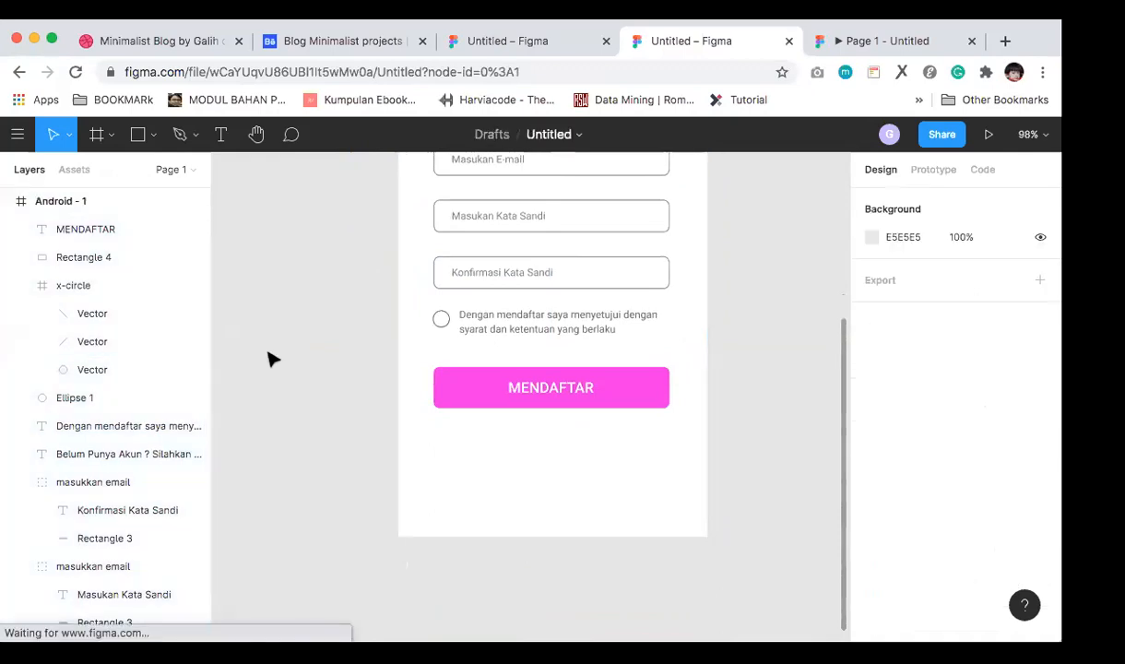
# Step: Stretch the white rounded panel to a height of 570 so its lower edge meets the frame's lower edge
pyautogui.click(471, 464)
pyautogui.moveTo(524, 508); pyautogui.dragTo(524, 536)
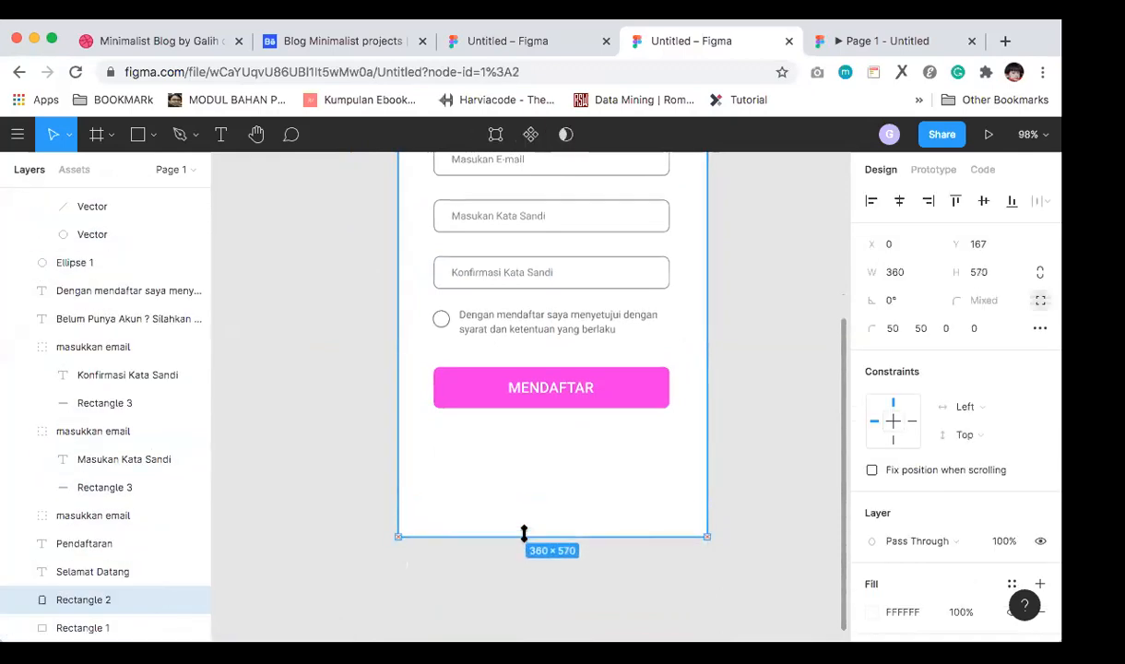
pyautogui.click(757, 492)
pyautogui.scroll(2, 757, 493)
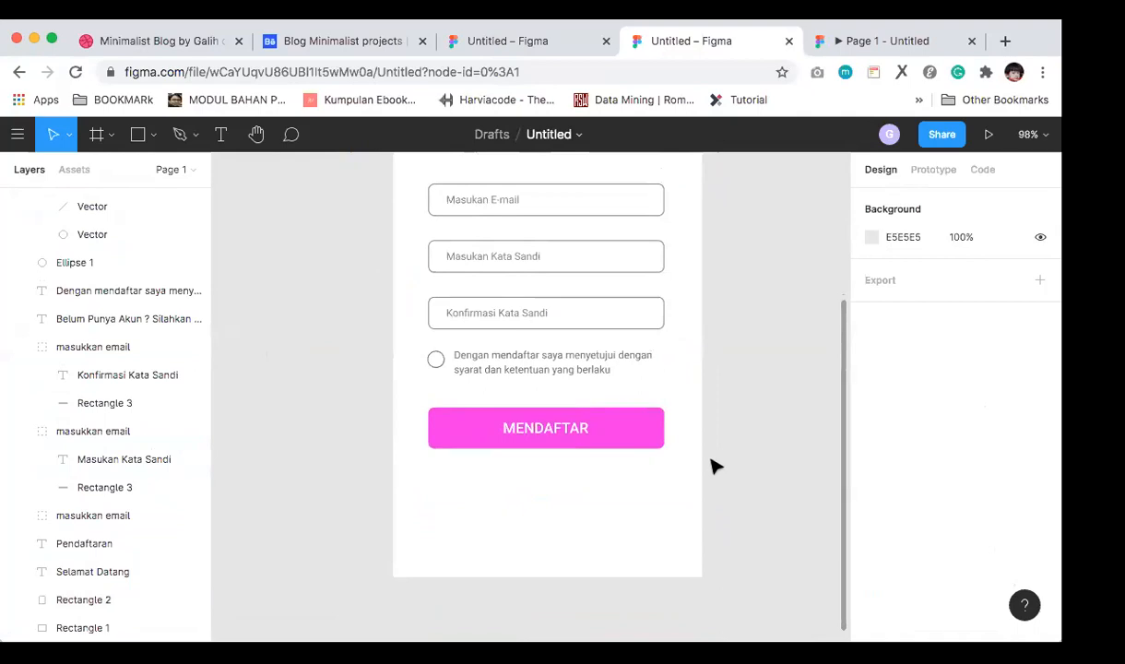
# Step: Add a Drop Shadow effect to the pink rectangle behind the MENDAFTAR label
pyautogui.click(660, 437)
pyautogui.click(660, 437)
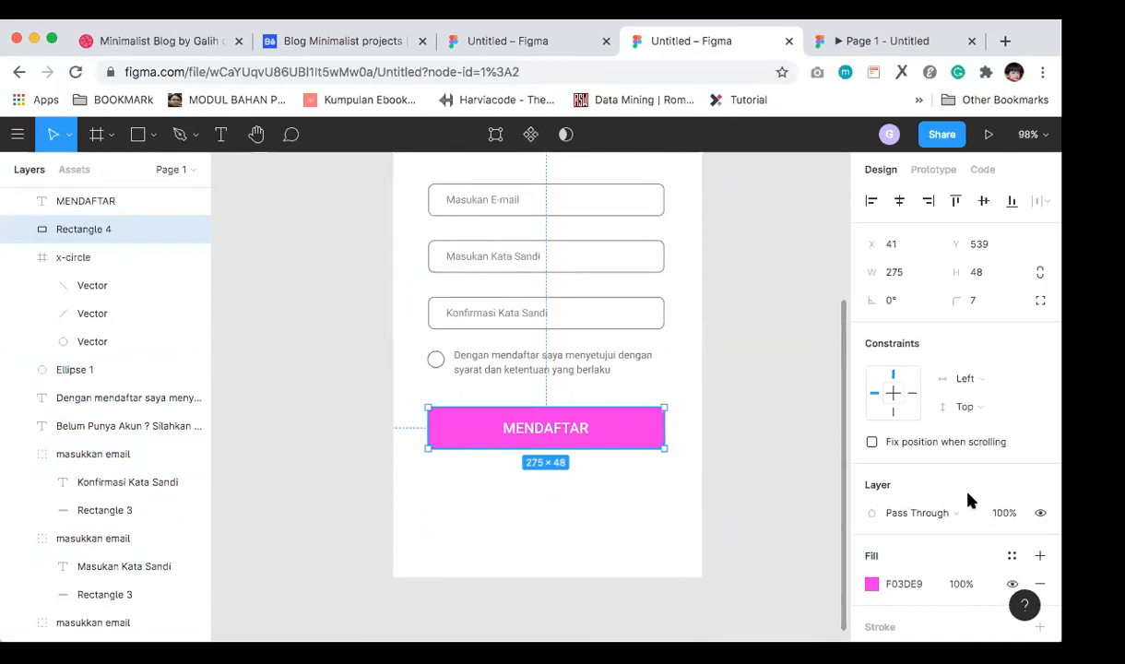
pyautogui.scroll(-3, 969, 498)
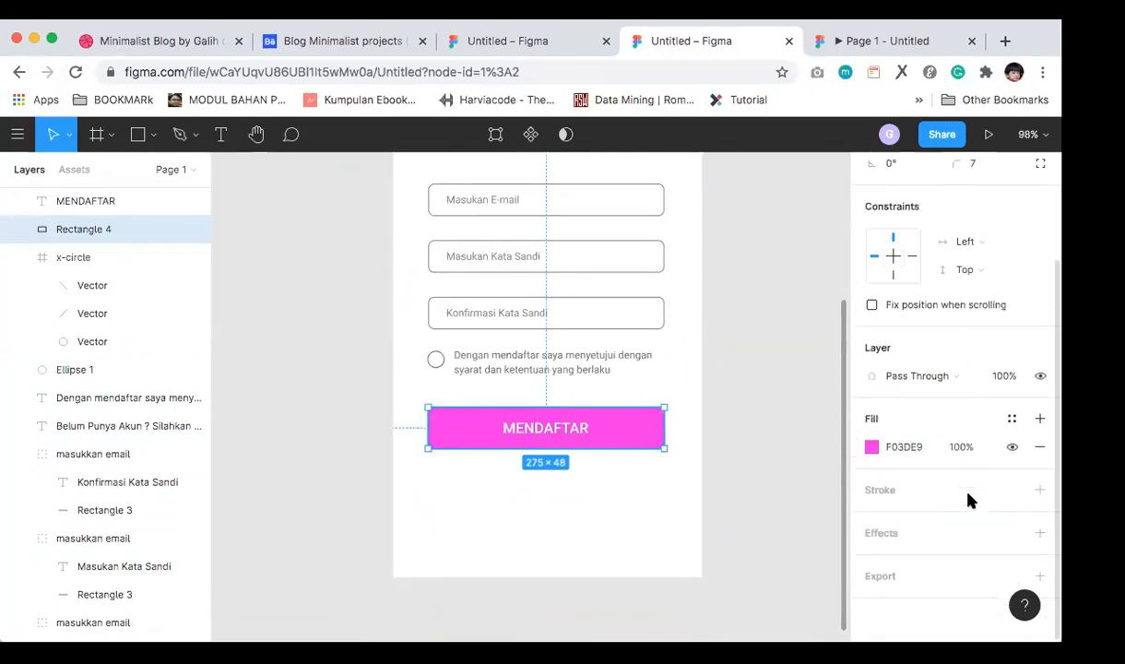
pyautogui.click(1038, 536)
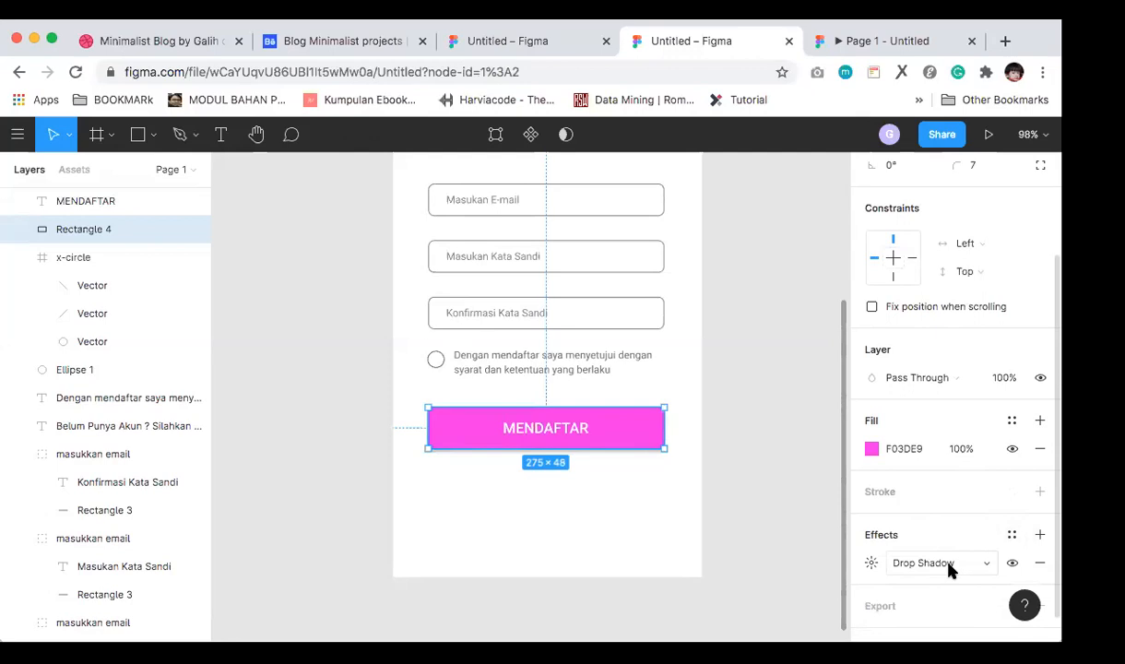
pyautogui.click(984, 558)
pyautogui.click(983, 560)
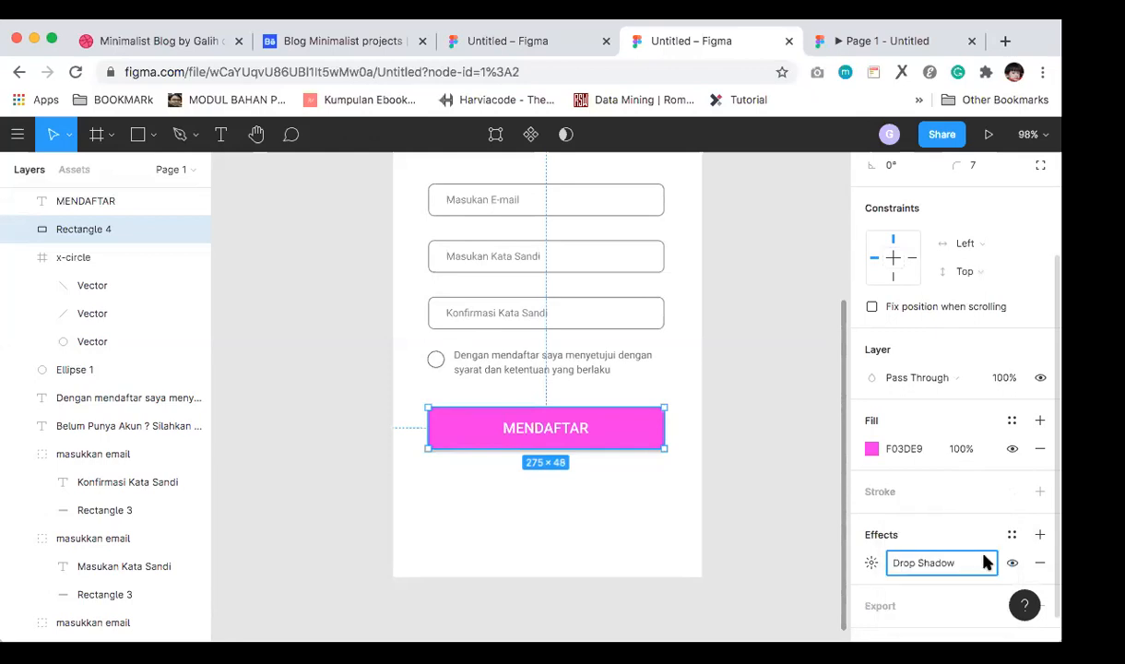
# Step: Set the button's drop shadow to an X offset of 8, a Y offset of 8 and a blur of 10
pyautogui.click(872, 562)
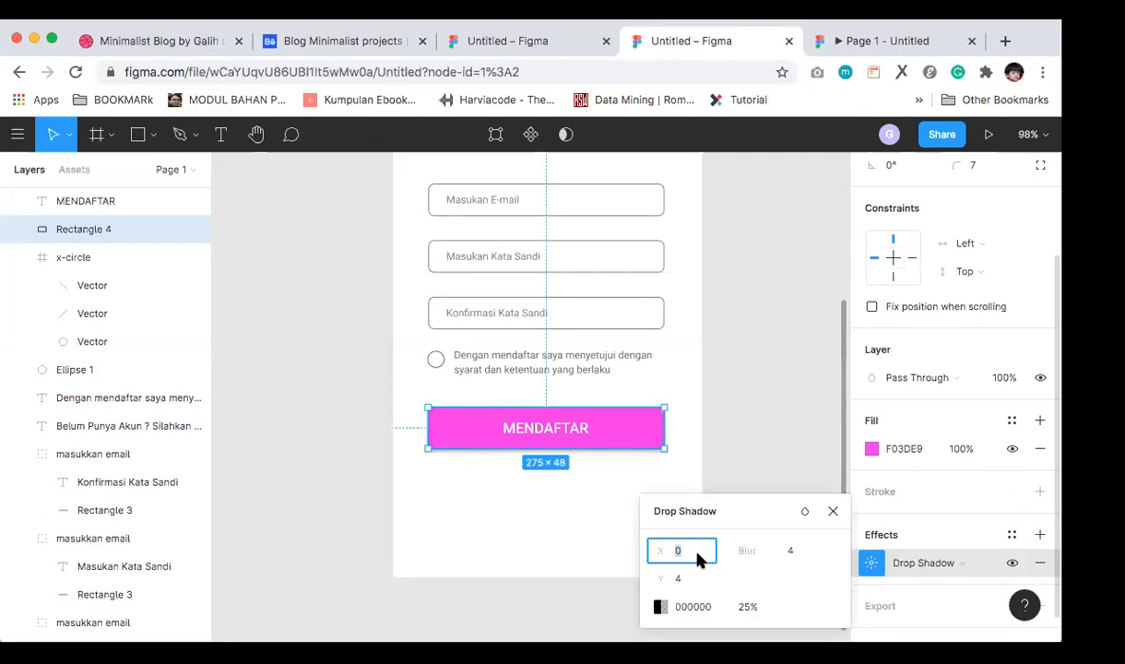
pyautogui.write('8')
pyautogui.click(682, 579)
pyautogui.write('8')
pyautogui.press('Return')
pyautogui.click(801, 559)
pyautogui.write('10')
pyautogui.press('Return')
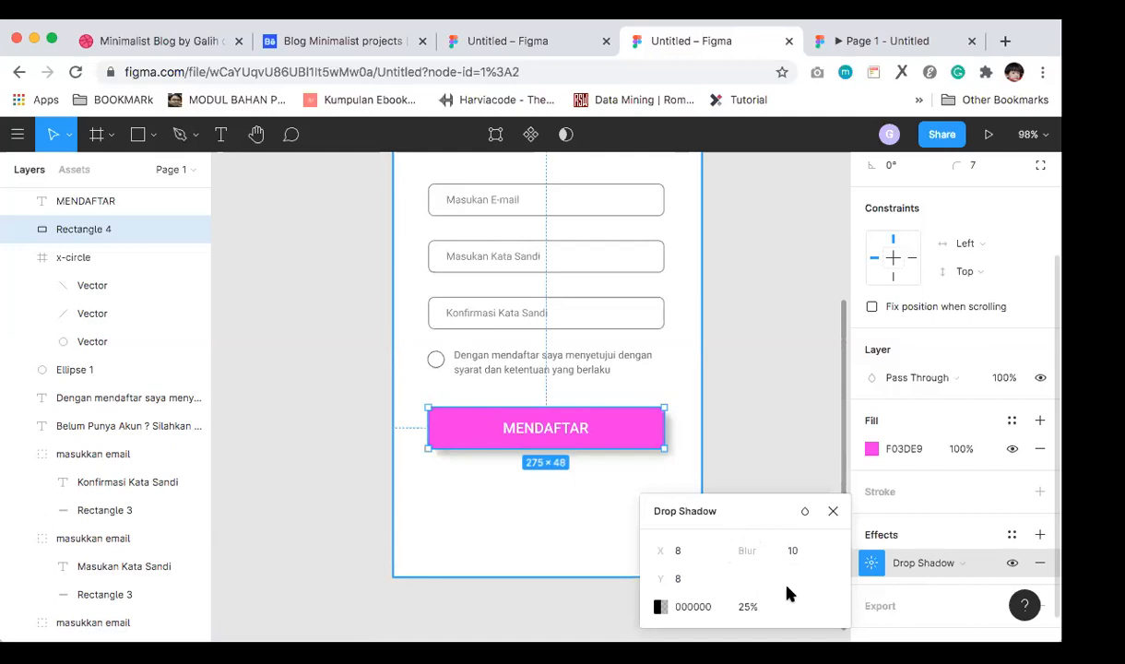
# Step: Reduce the button shadow's X and Y offsets to 4 each
pyautogui.click(684, 555)
pyautogui.click(689, 576)
pyautogui.write('4')
pyautogui.press('Return')
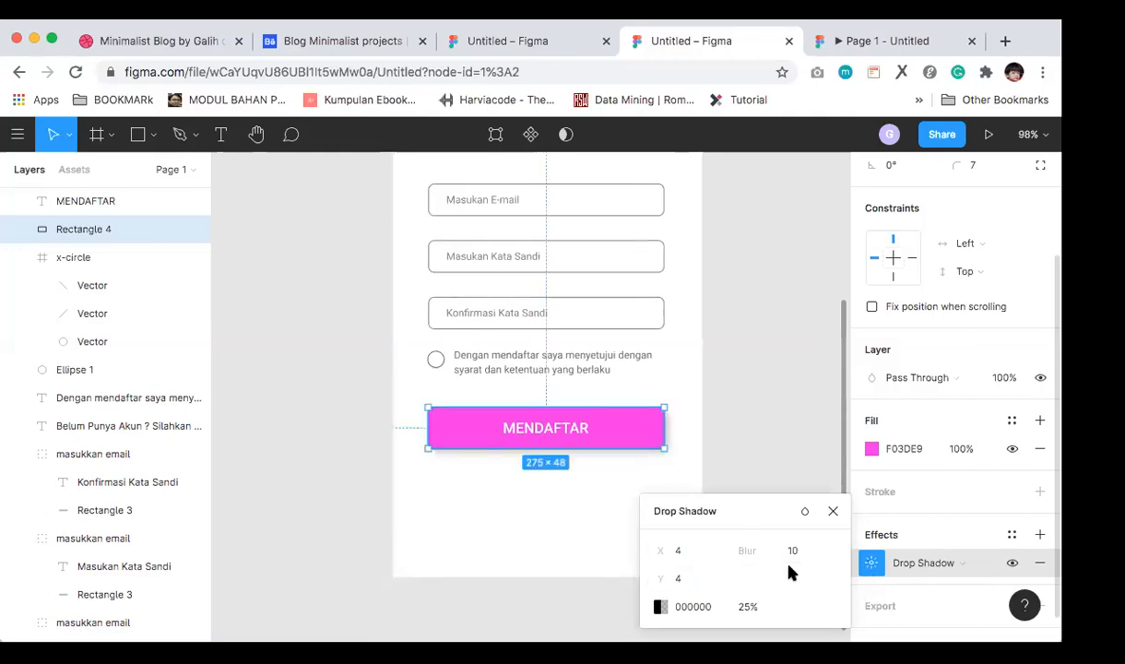
# Step: Set the button's drop shadow opacity to 50%, close the shadow settings and clear the selection
pyautogui.moveTo(756, 511); pyautogui.dragTo(804, 424)
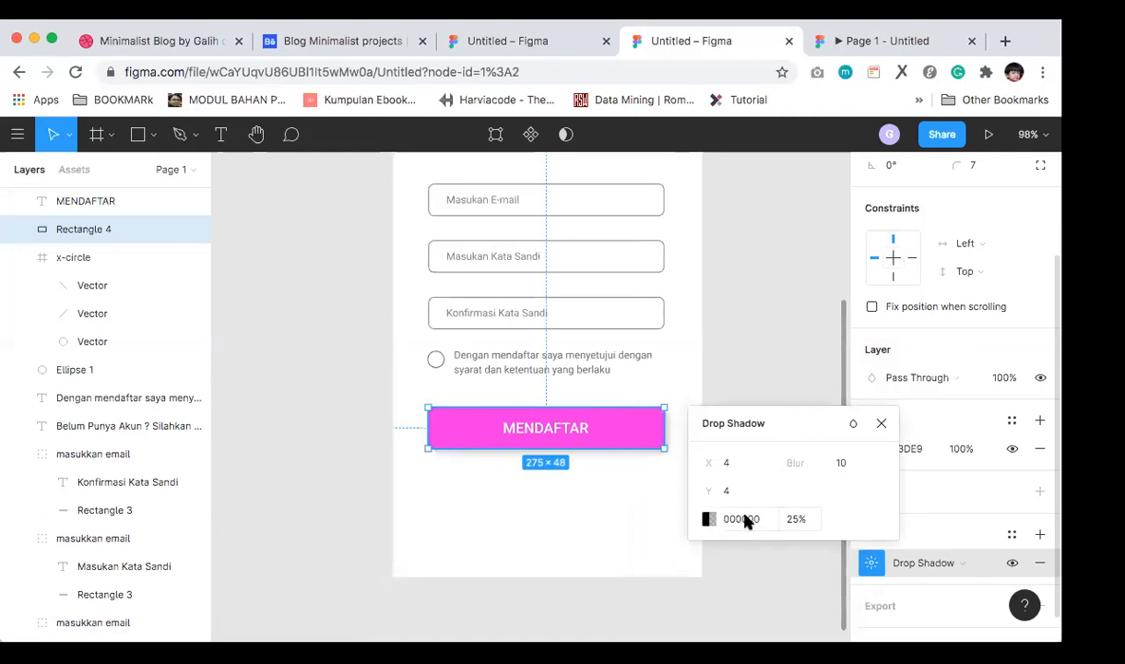
pyautogui.click(791, 522)
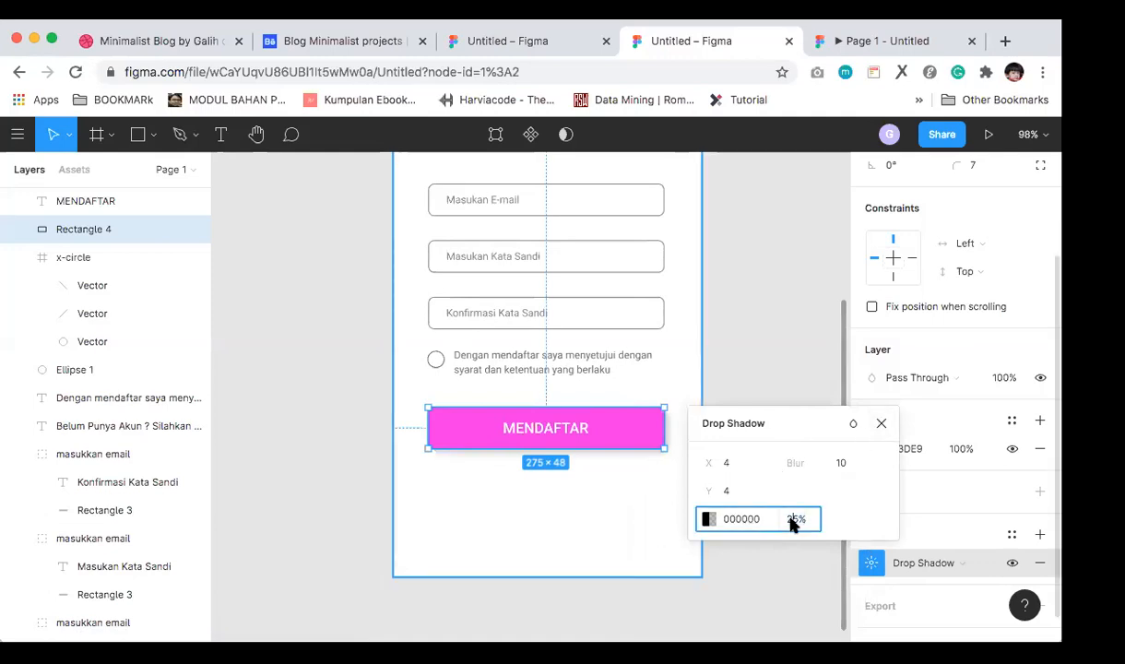
pyautogui.write('50')
pyautogui.press('Return')
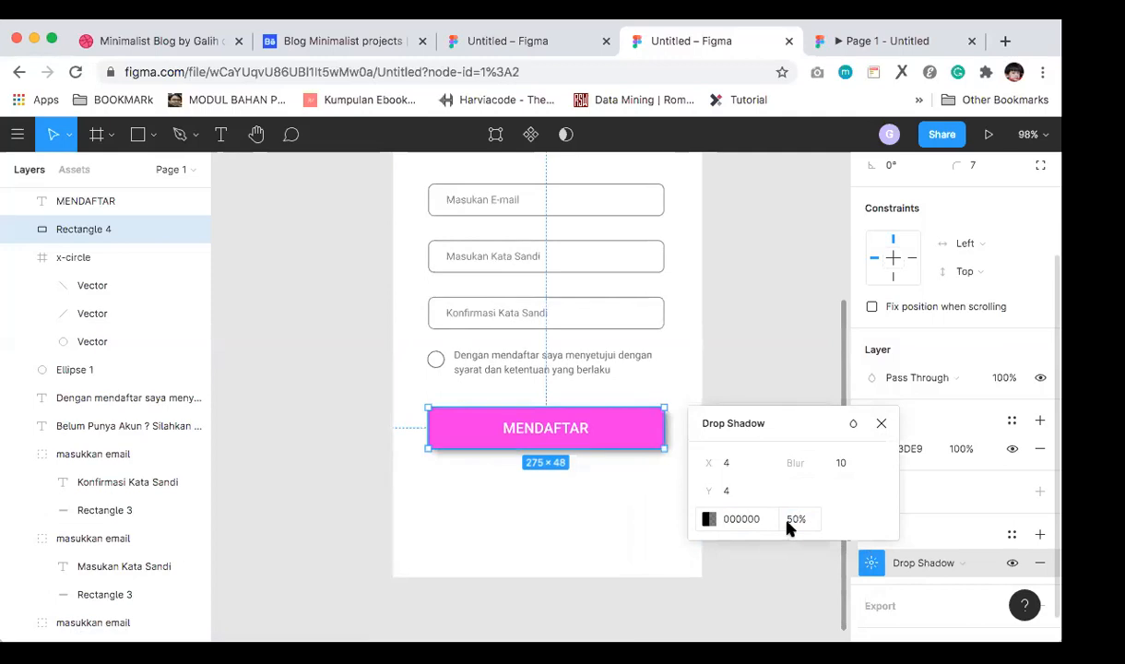
pyautogui.click(881, 424)
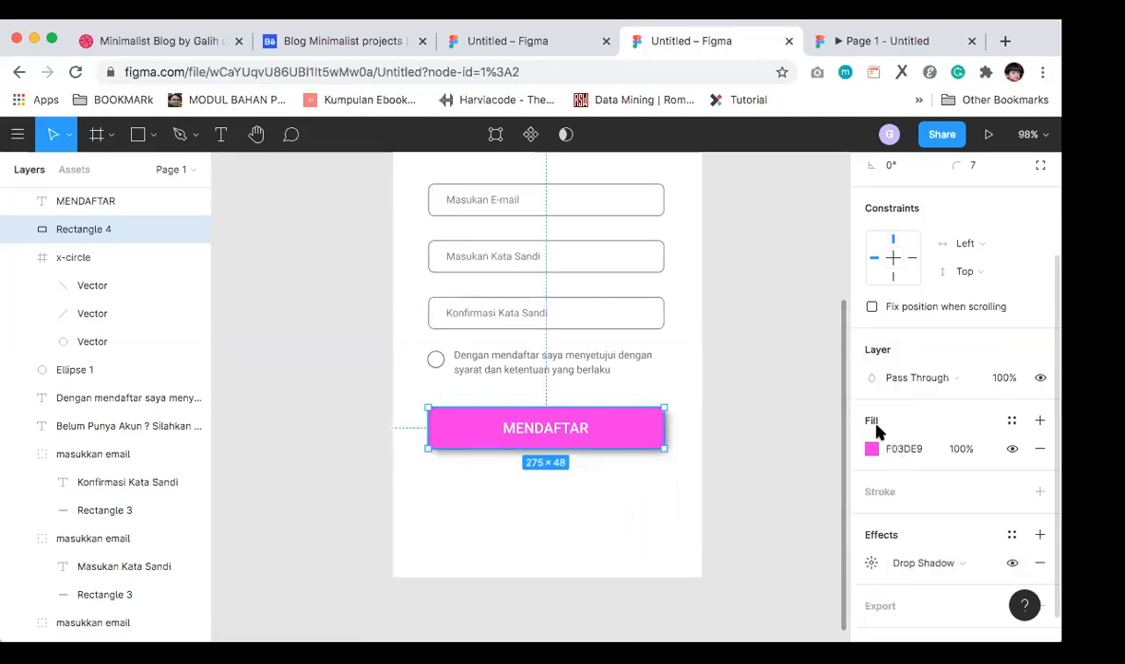
pyautogui.click(773, 475)
# Step: Examine the whole registration screen from the pink header down to the MENDAFTAR button and the space below it
pyautogui.scroll(3, 724, 478)
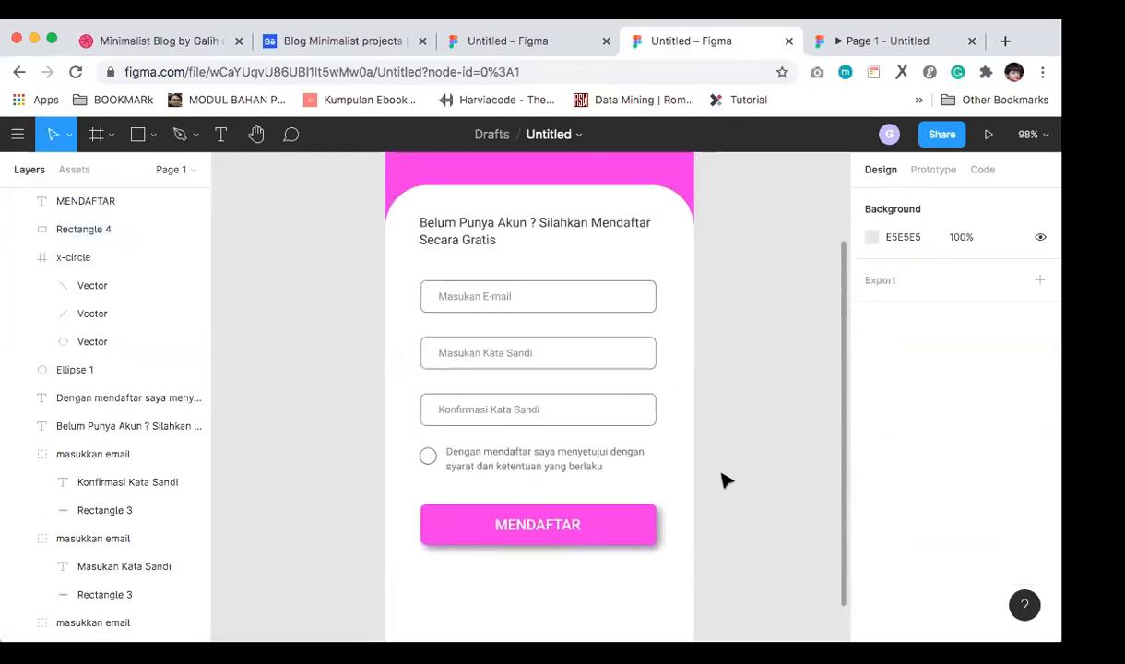
pyautogui.scroll(-3, 724, 478)
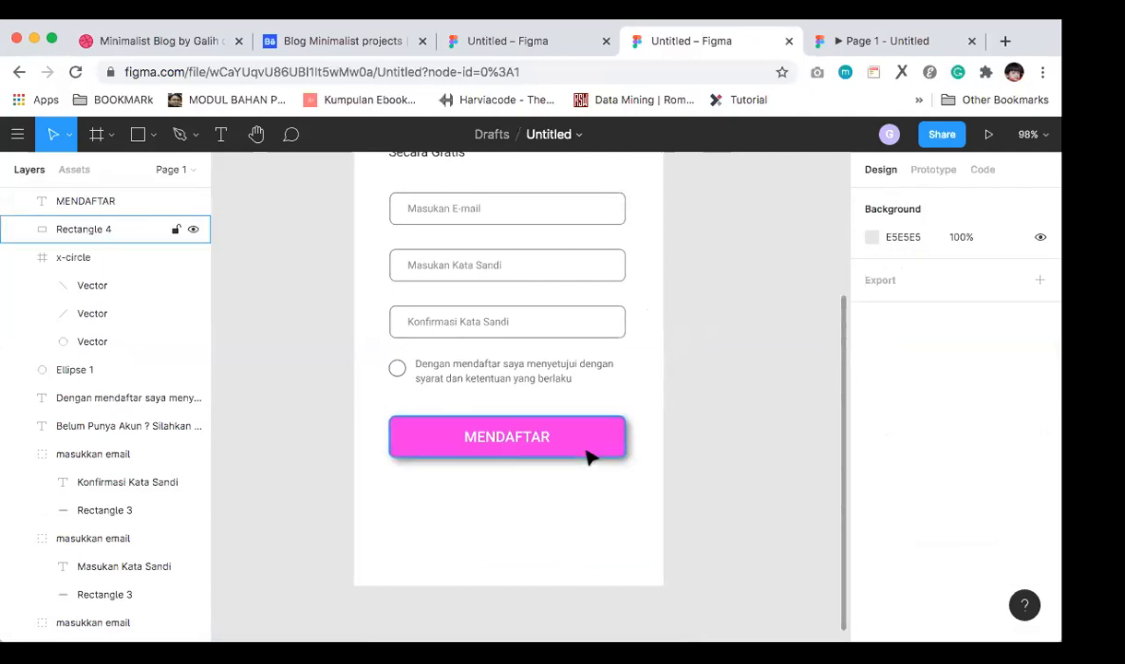
pyautogui.scroll(2, 590, 456)
pyautogui.scroll(2, 590, 456)
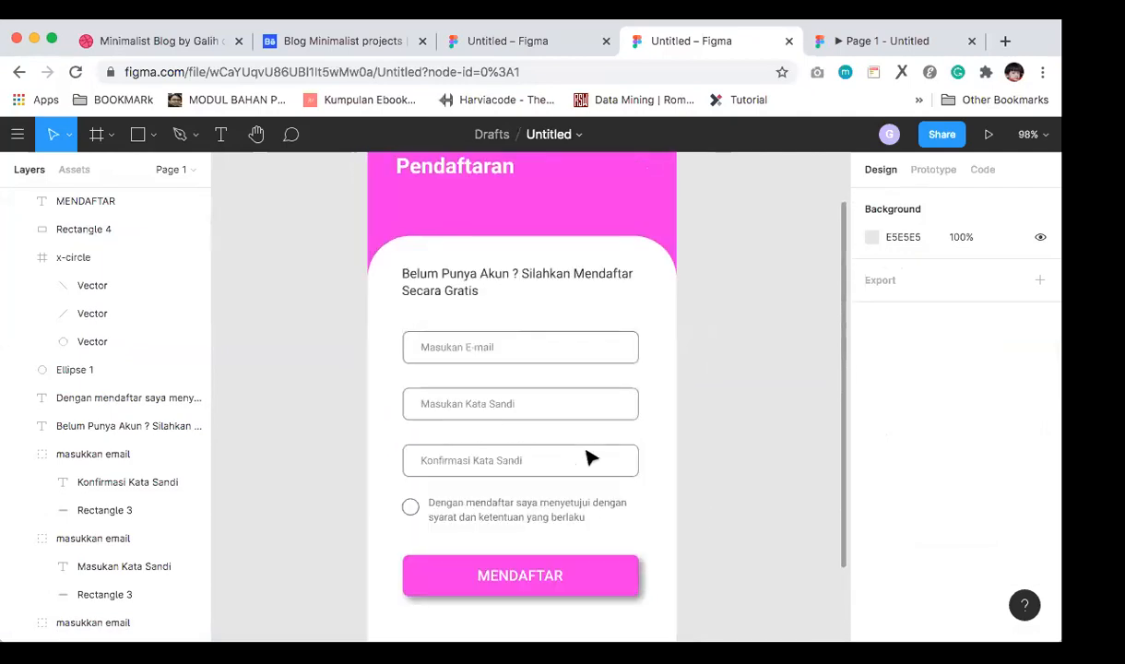
pyautogui.scroll(-3, 590, 456)
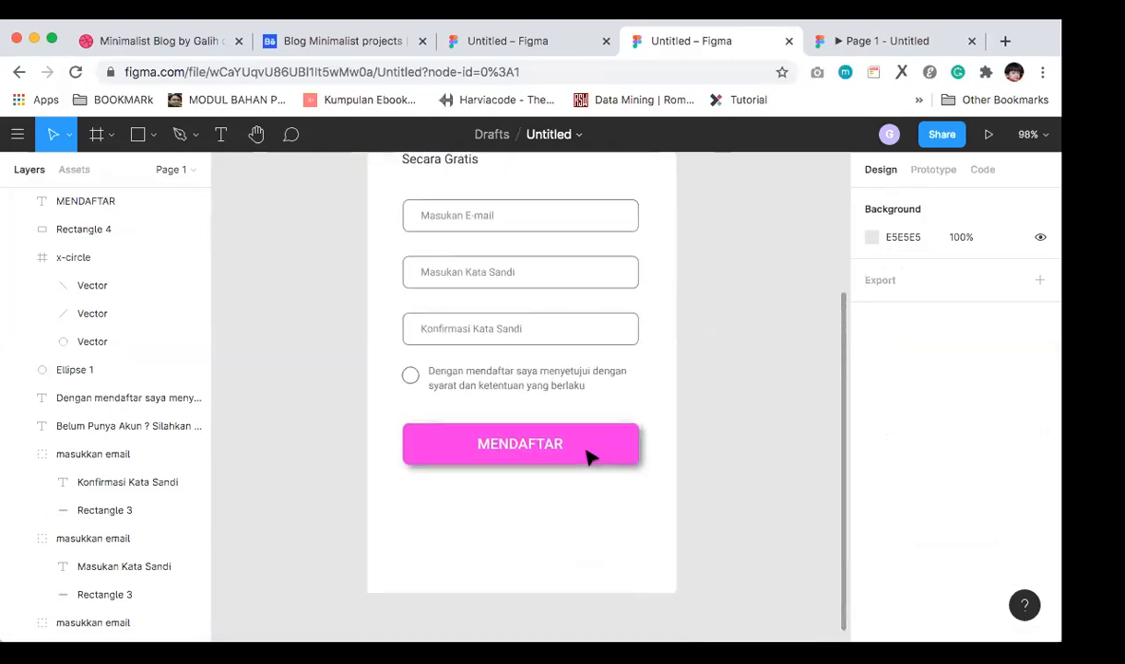
pyautogui.scroll(-1, 590, 457)
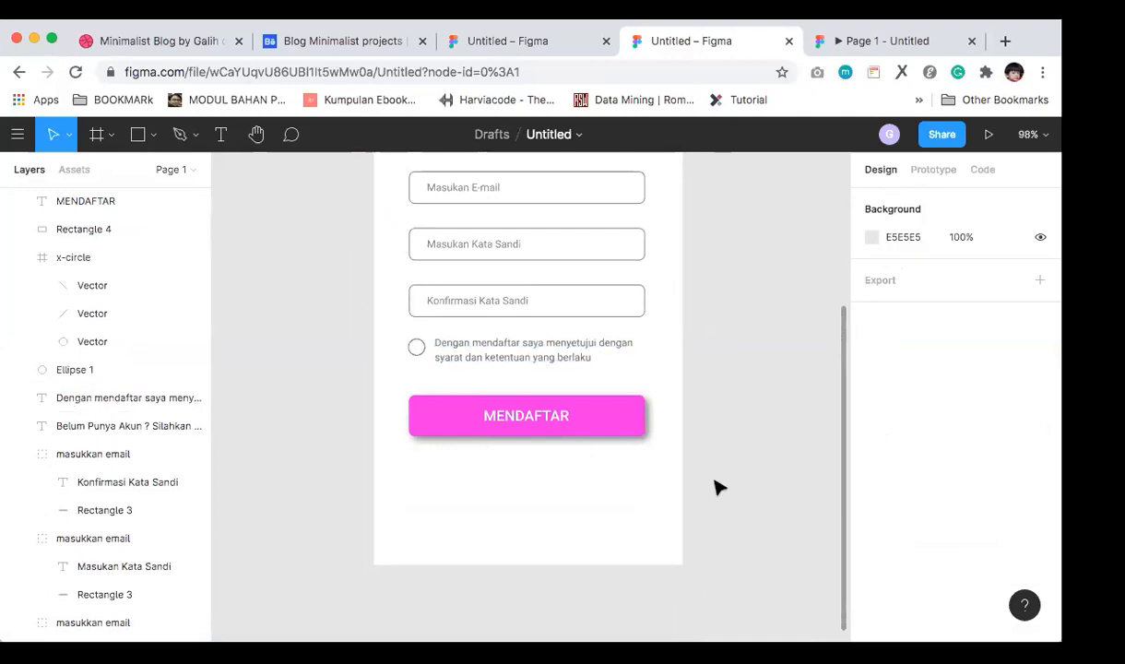
pyautogui.scroll(5, 719, 487)
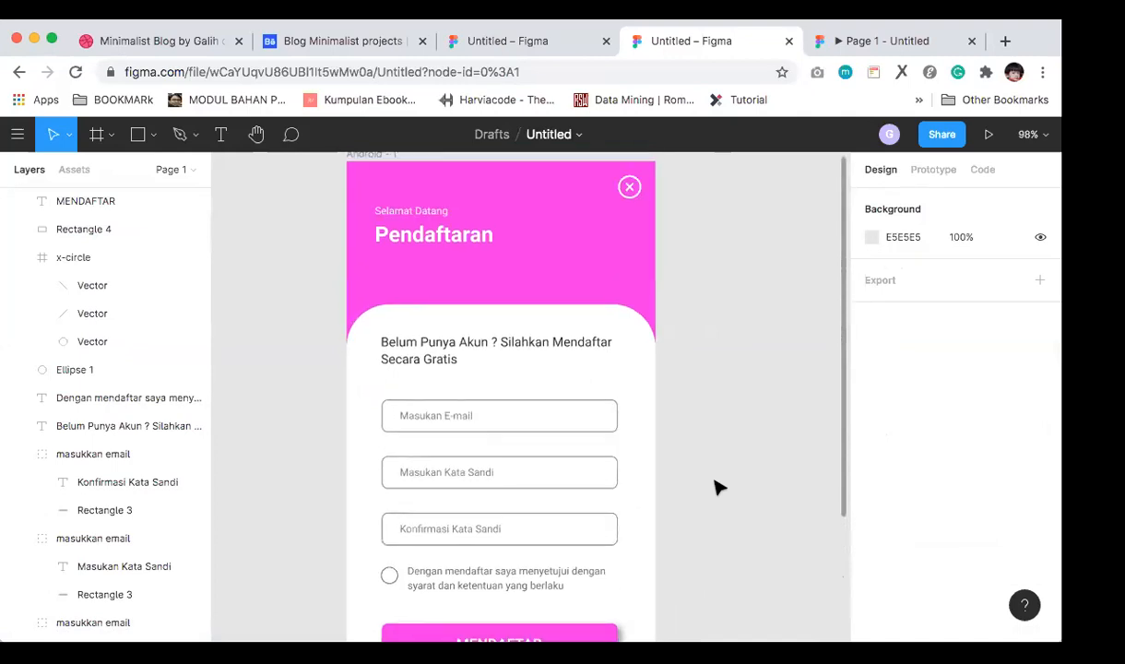
pyautogui.scroll(-1, 719, 487)
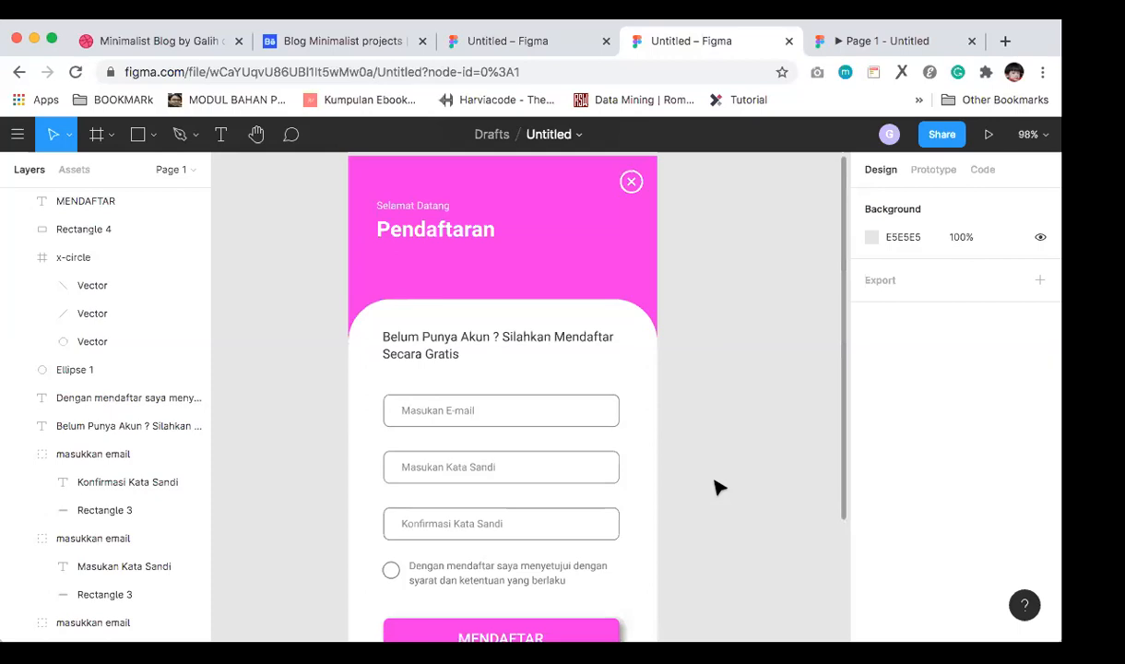
pyautogui.scroll(-5, 636, 465)
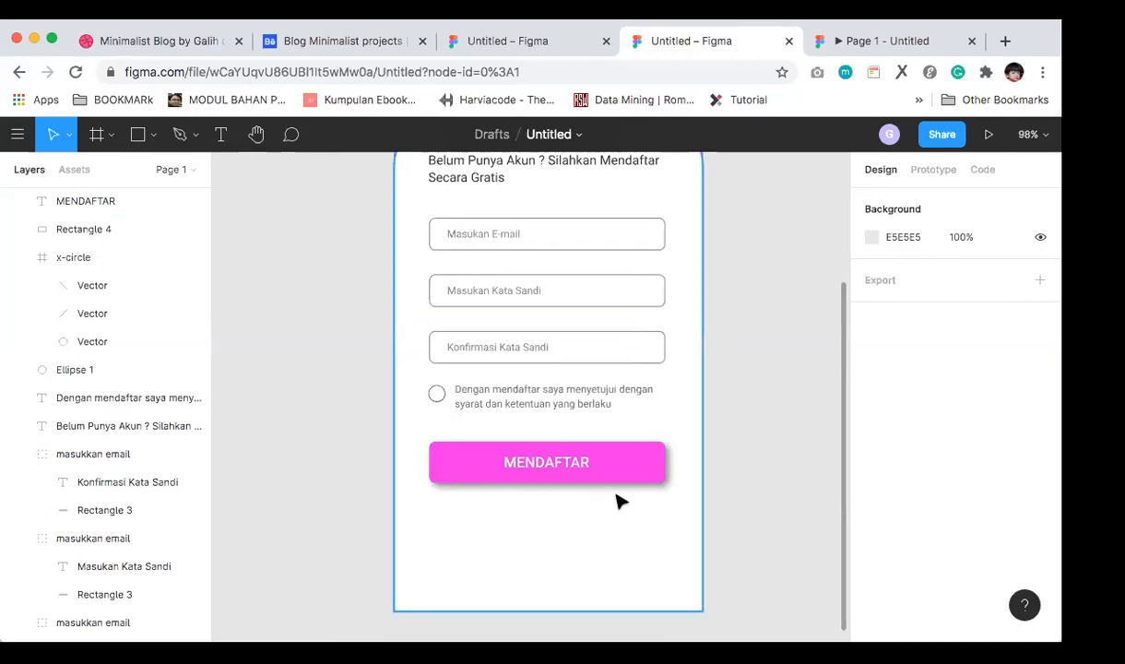
pyautogui.scroll(-2, 620, 501)
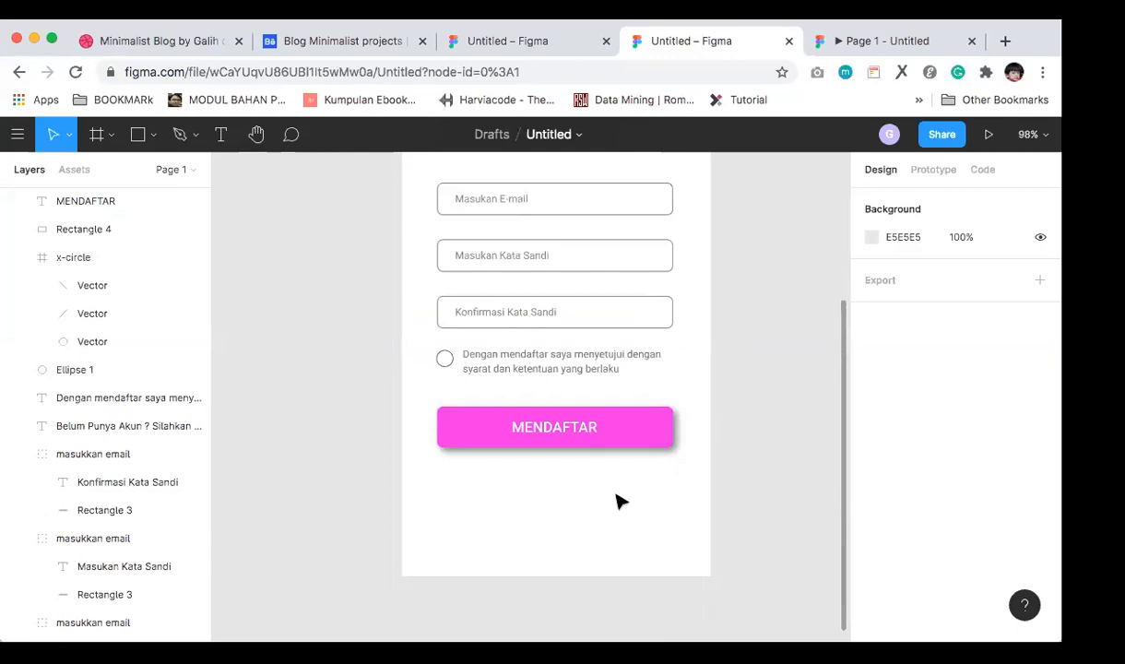
# Step: Add a text line reading "Sudah punya akun ? Login" below the MENDAFTAR button
pyautogui.click(220, 134)
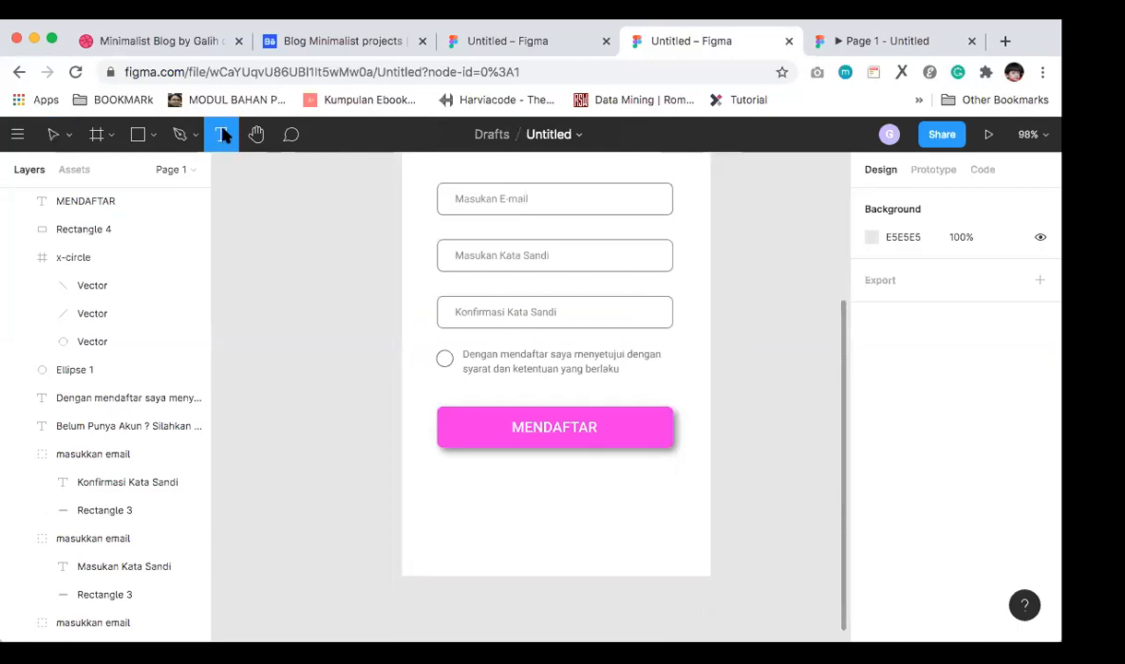
pyautogui.click(493, 490)
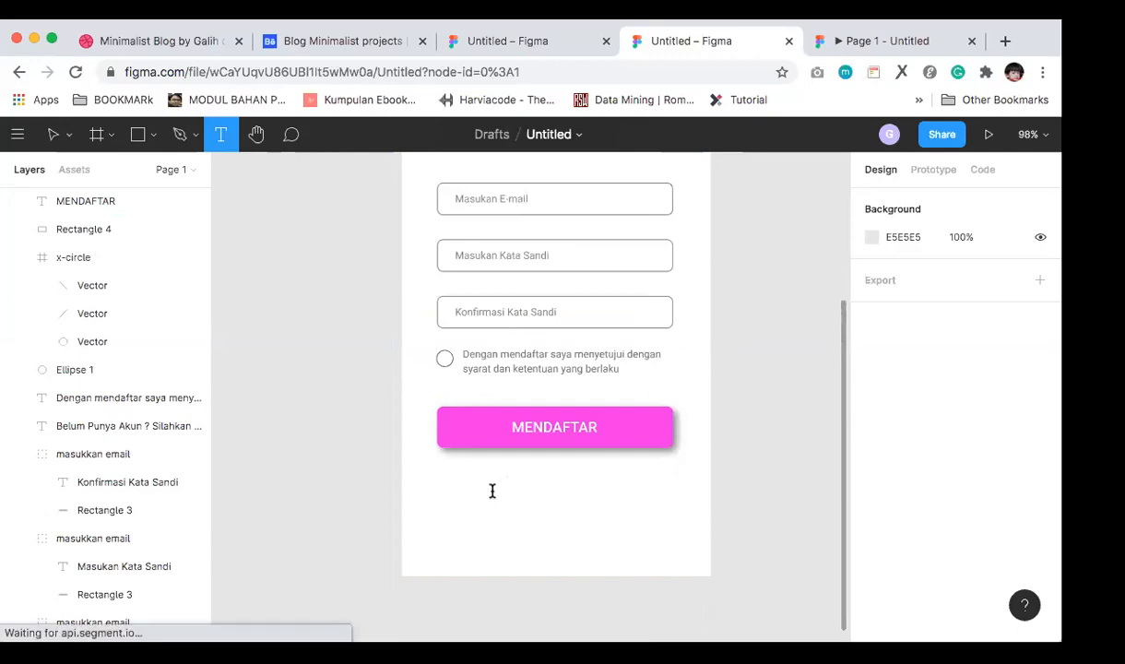
pyautogui.press('Escape')
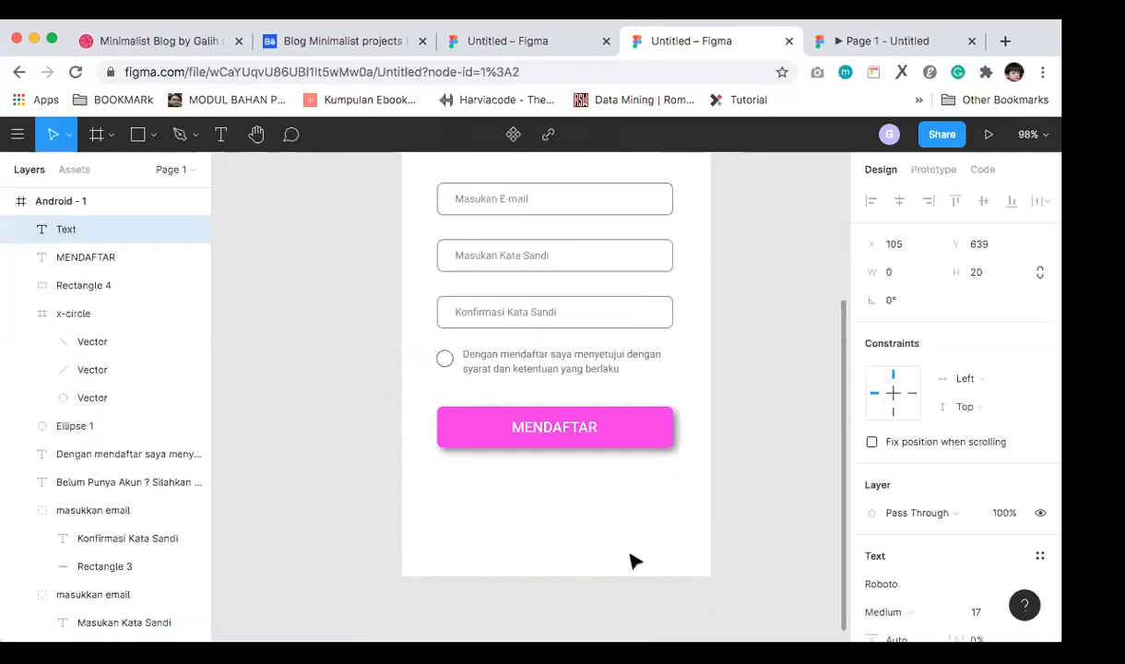
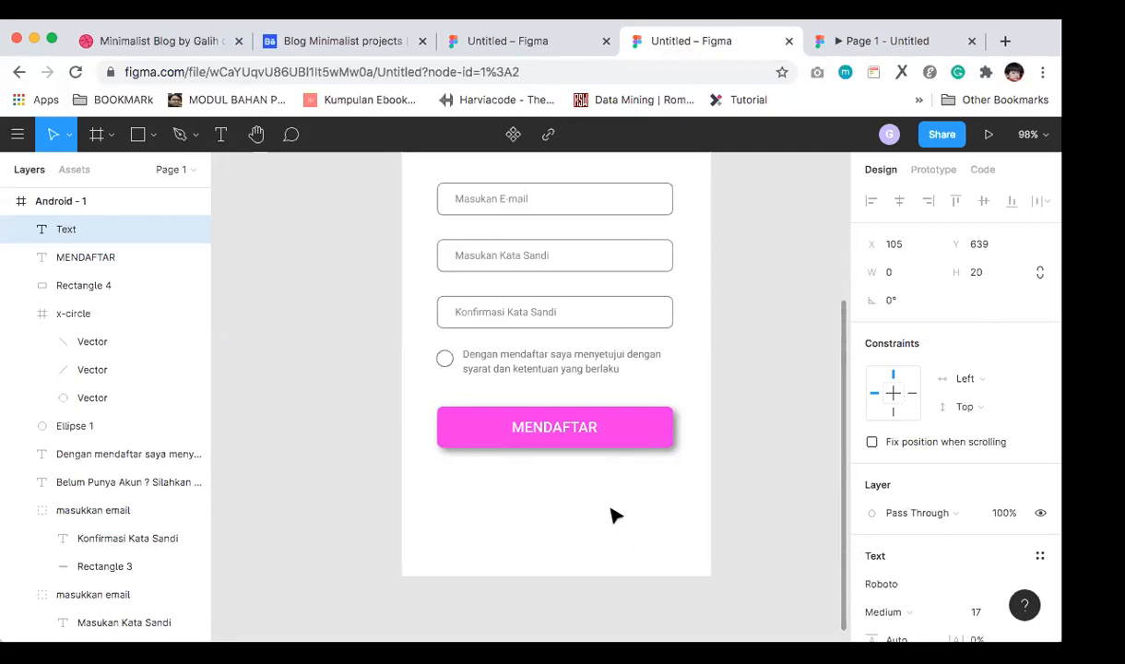
pyautogui.write('Sudah')
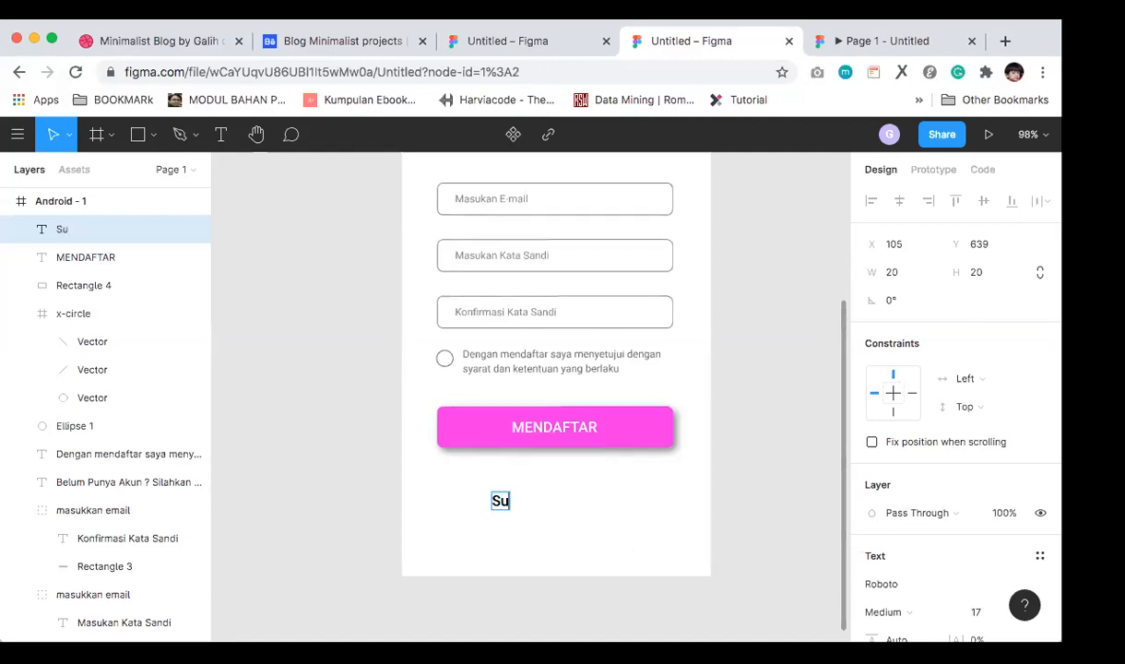
pyautogui.press('BackSpace')
pyautogui.press('BackSpace')
pyautogui.press('BackSpace')
pyautogui.press('BackSpace')
pyautogui.press('BackSpace')
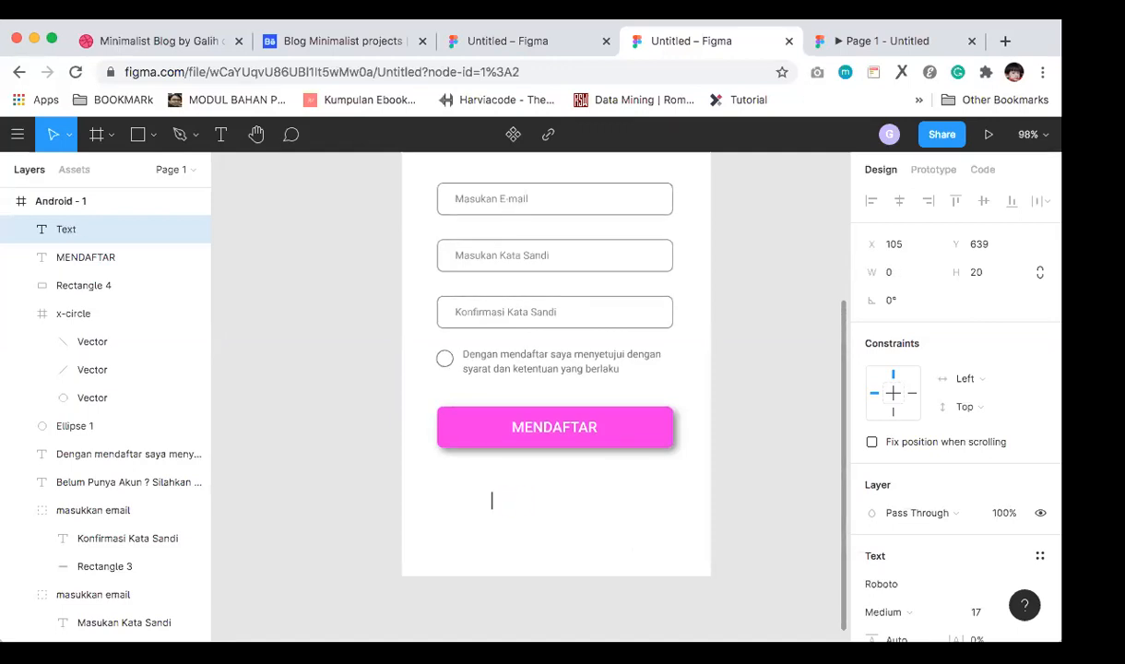
pyautogui.write('S')
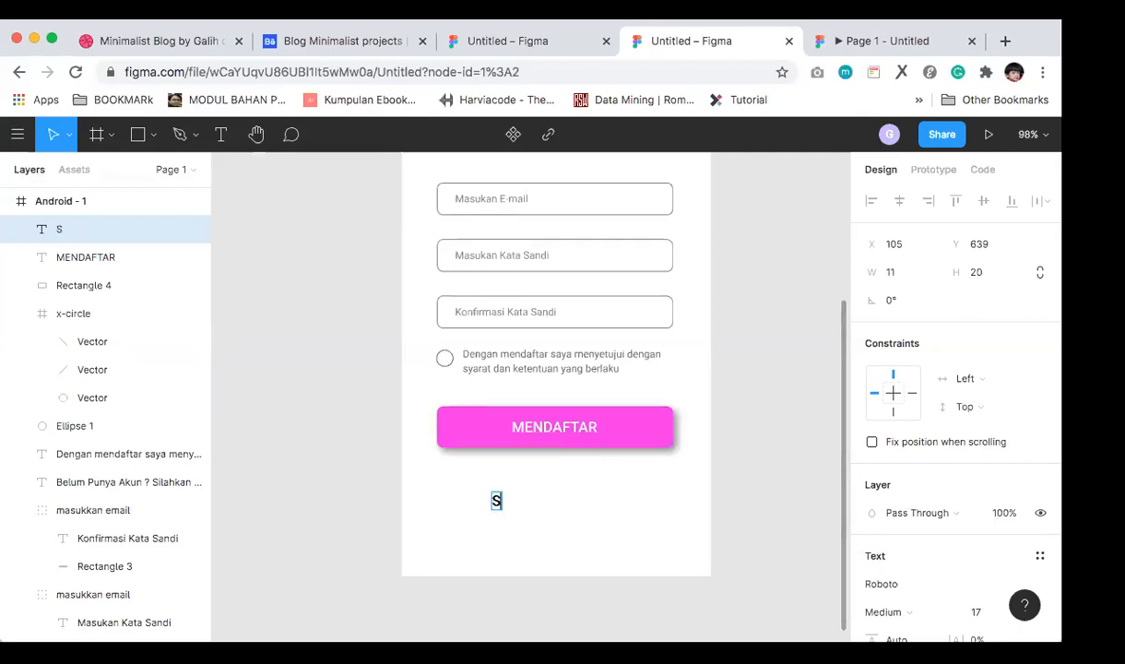
pyautogui.write('udah punya akun ?')
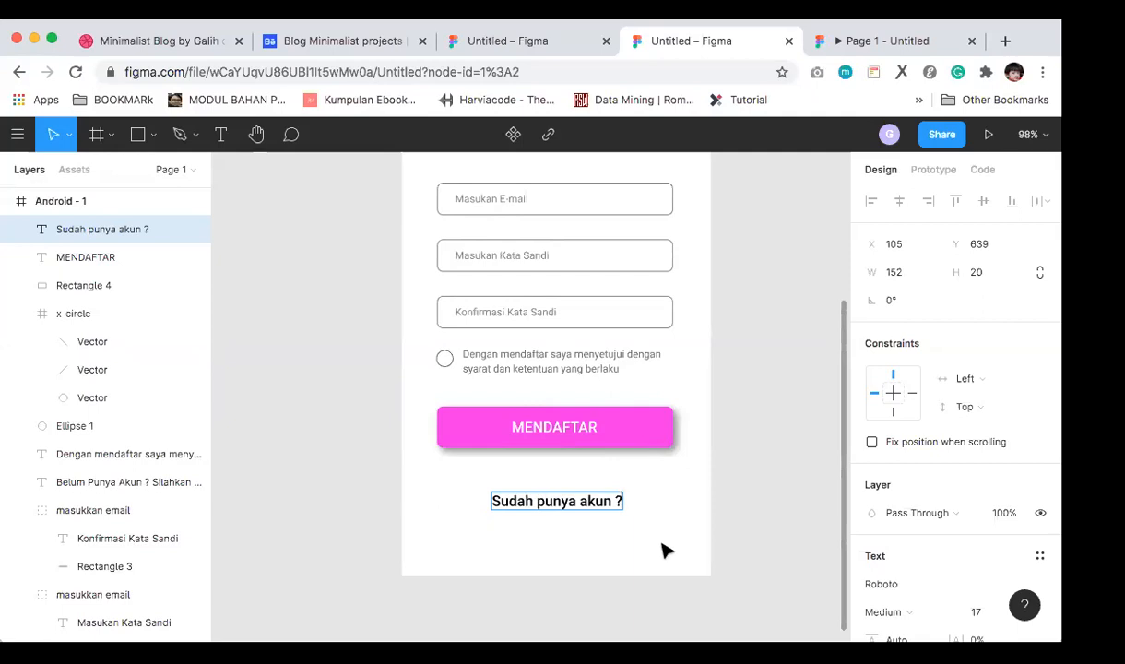
pyautogui.write(' Login')
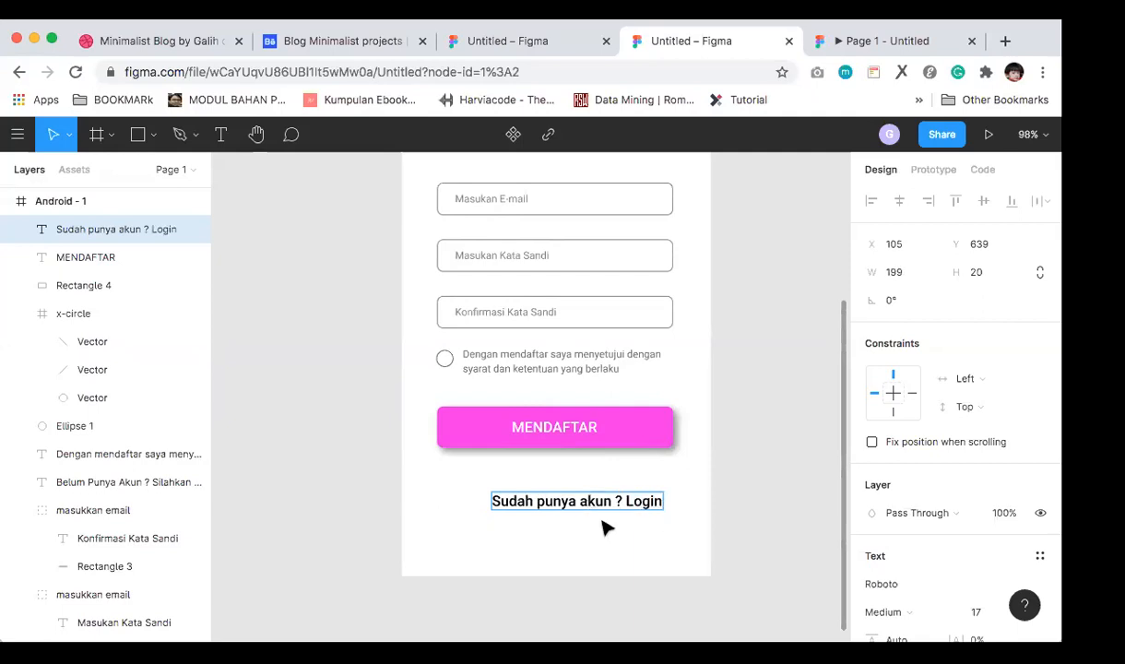
# Step: Center the "Sudah punya akun ? Login" line horizontally in the frame
pyautogui.press('Escape')
pyautogui.hotkey('shift', 'Left')
pyautogui.hotkey('shift', 'Left')
pyautogui.hotkey('shift', 'Left')
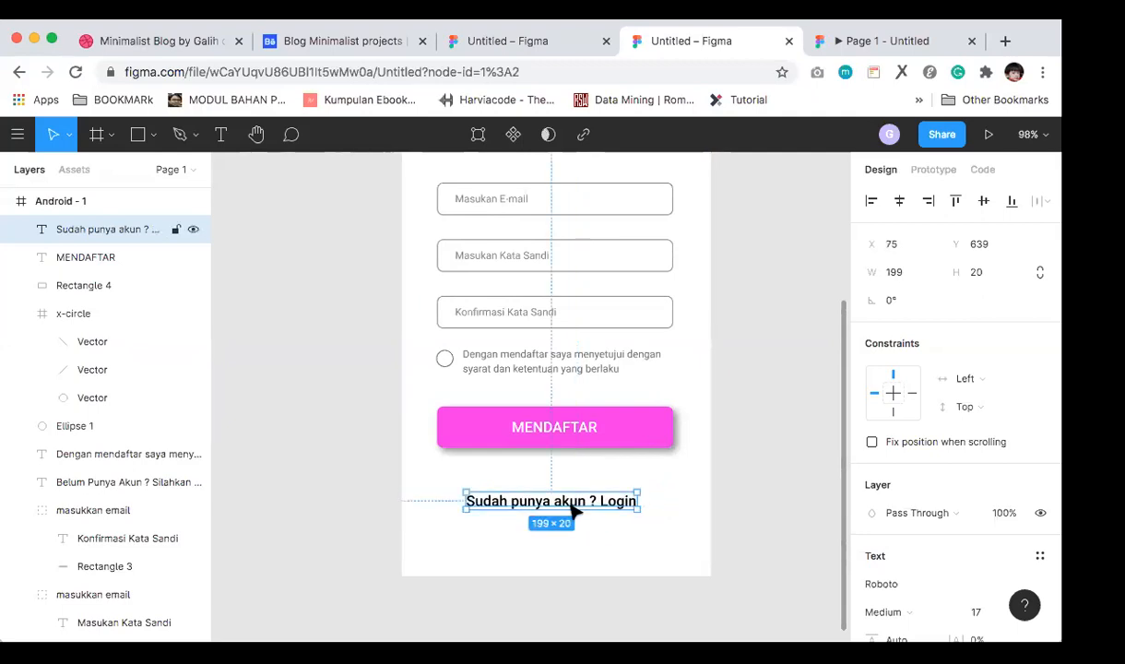
pyautogui.click(900, 203)
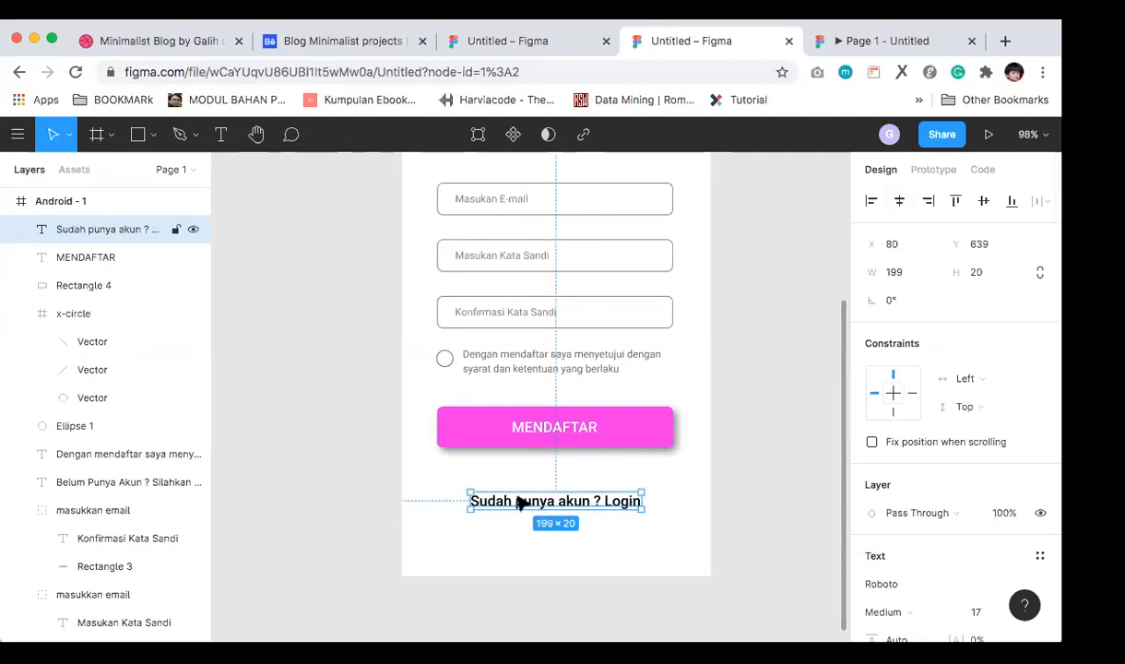
# Step: Set the login line's font size to 14 and its weight to Regular, and center it horizontally again
pyautogui.scroll(-5, 891, 535)
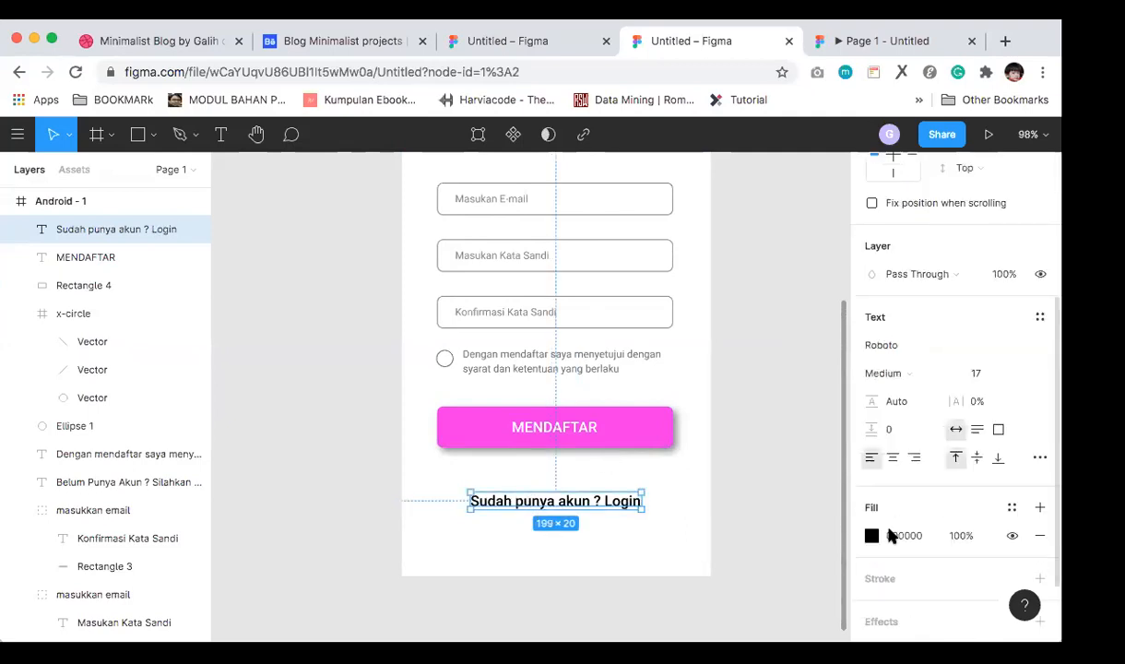
pyautogui.scroll(-1, 994, 344)
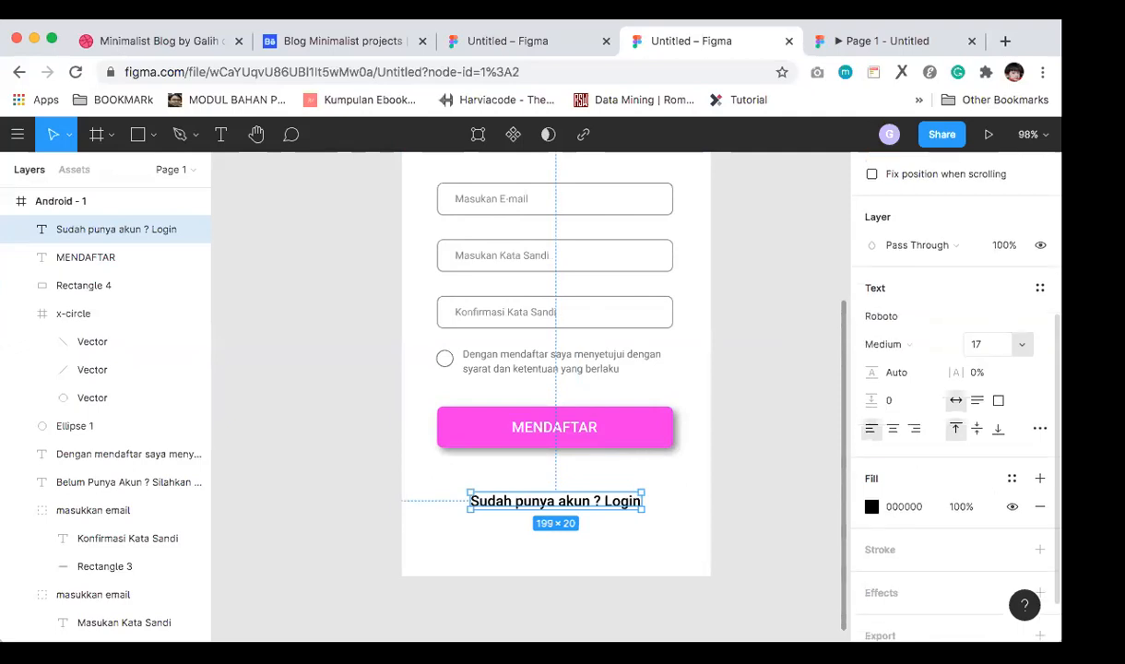
pyautogui.click(985, 344)
pyautogui.write('14')
pyautogui.press('Return')
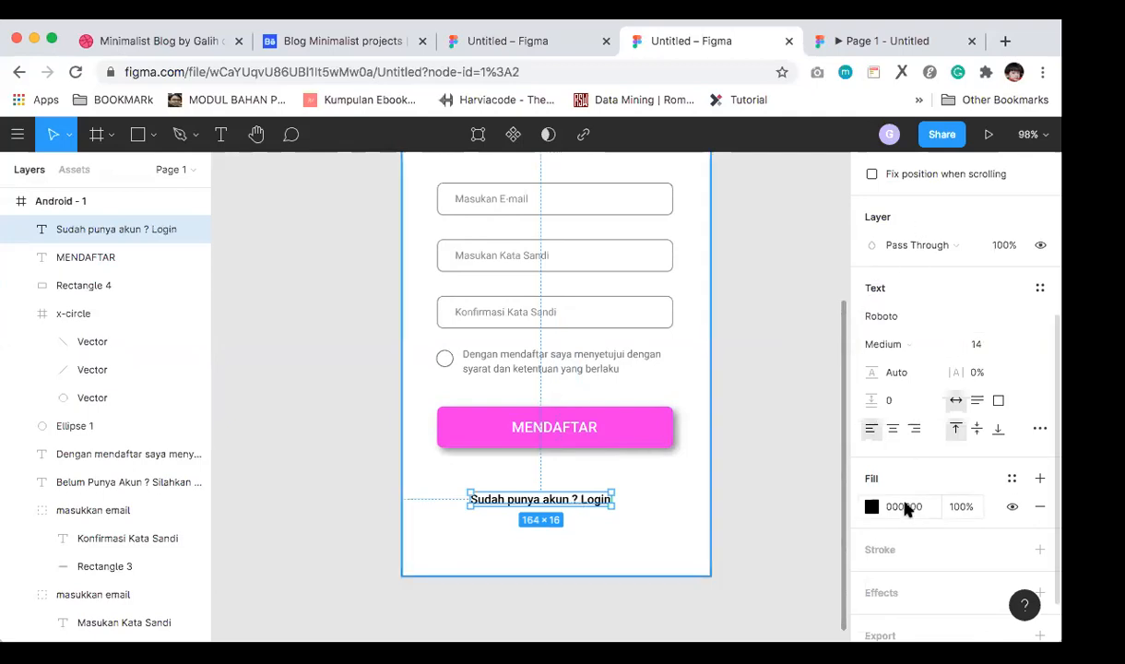
pyautogui.click(916, 347)
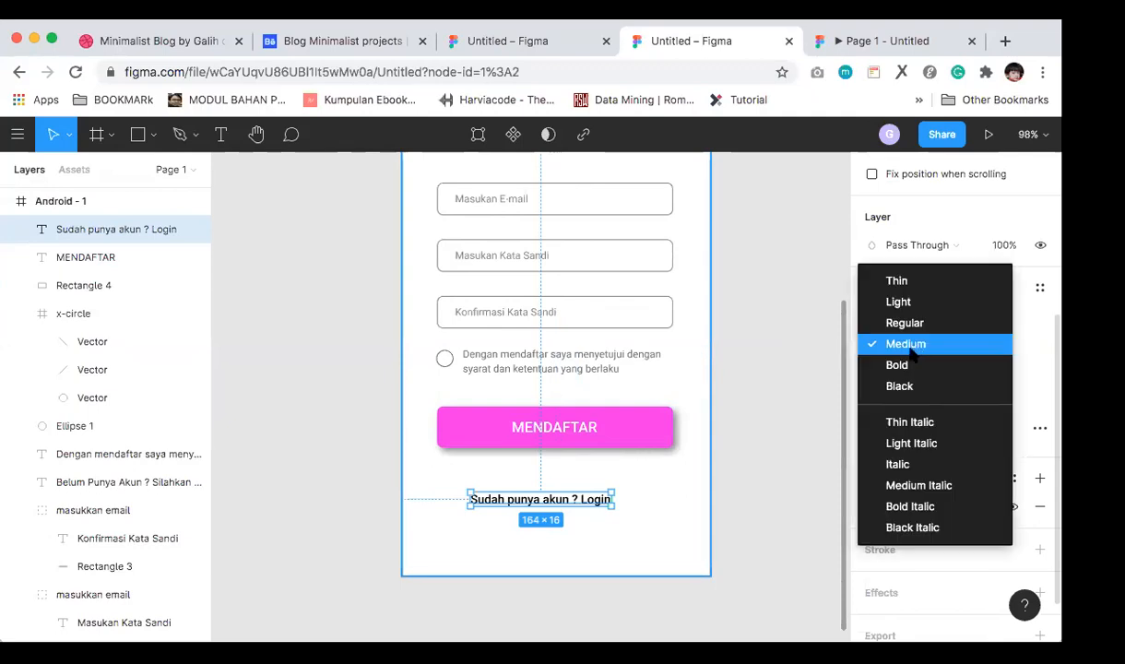
pyautogui.click(900, 322)
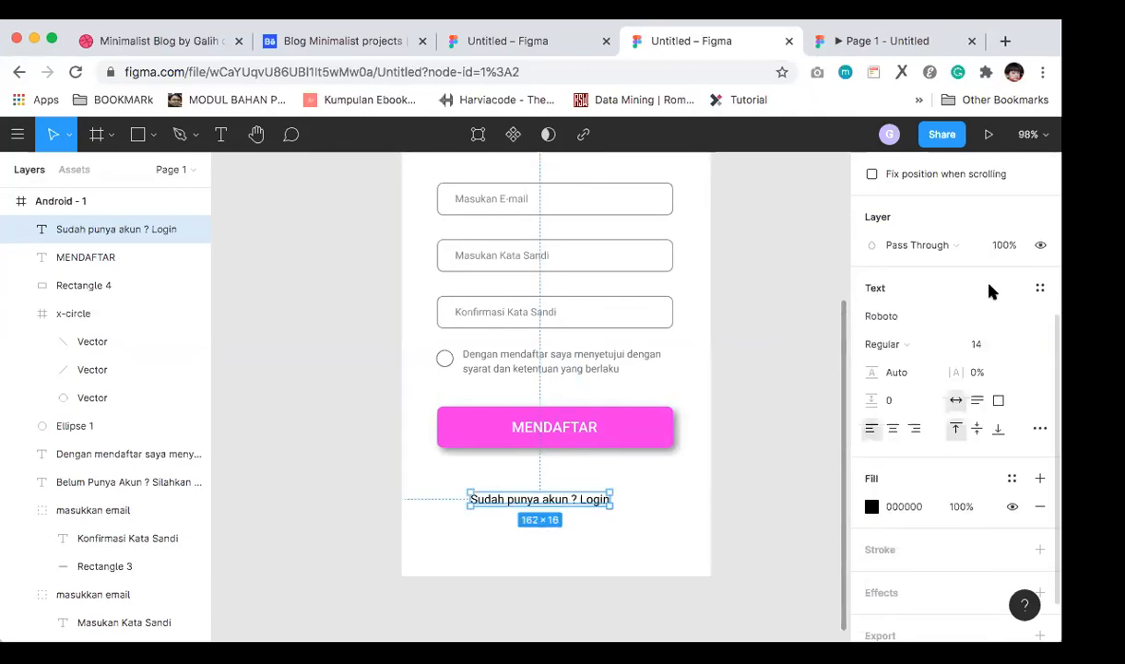
pyautogui.scroll(5, 987, 289)
pyautogui.click(902, 205)
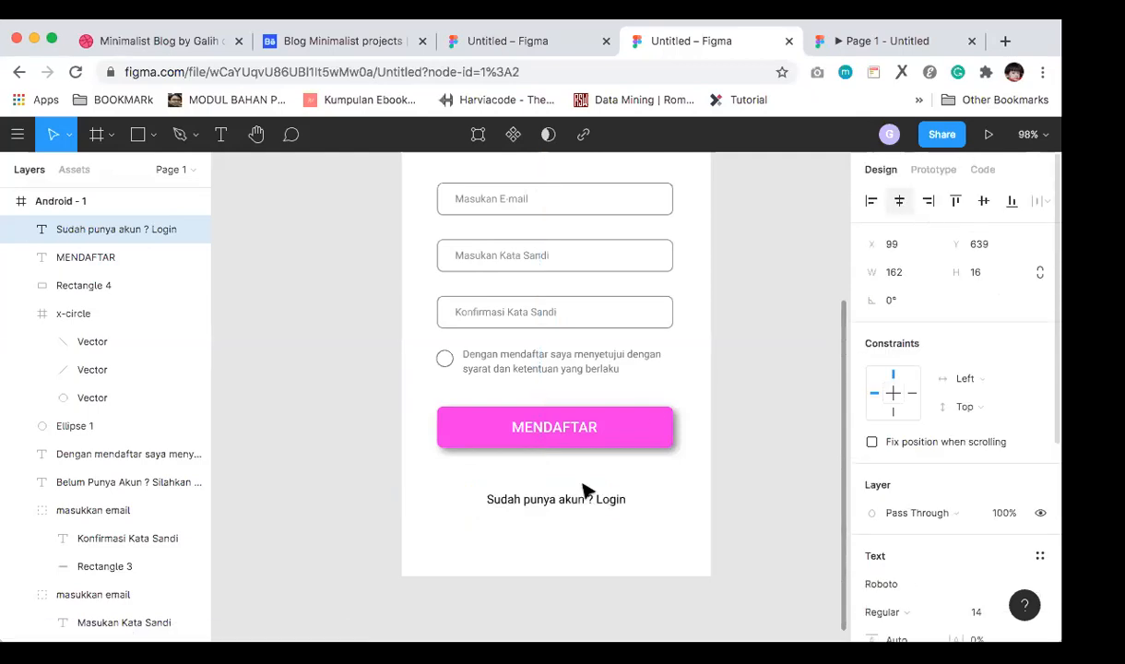
# Step: Color only the word "Login" in the line below the button with the document's pink F03DE9
pyautogui.doubleClick(609, 499)
pyautogui.click(609, 499)
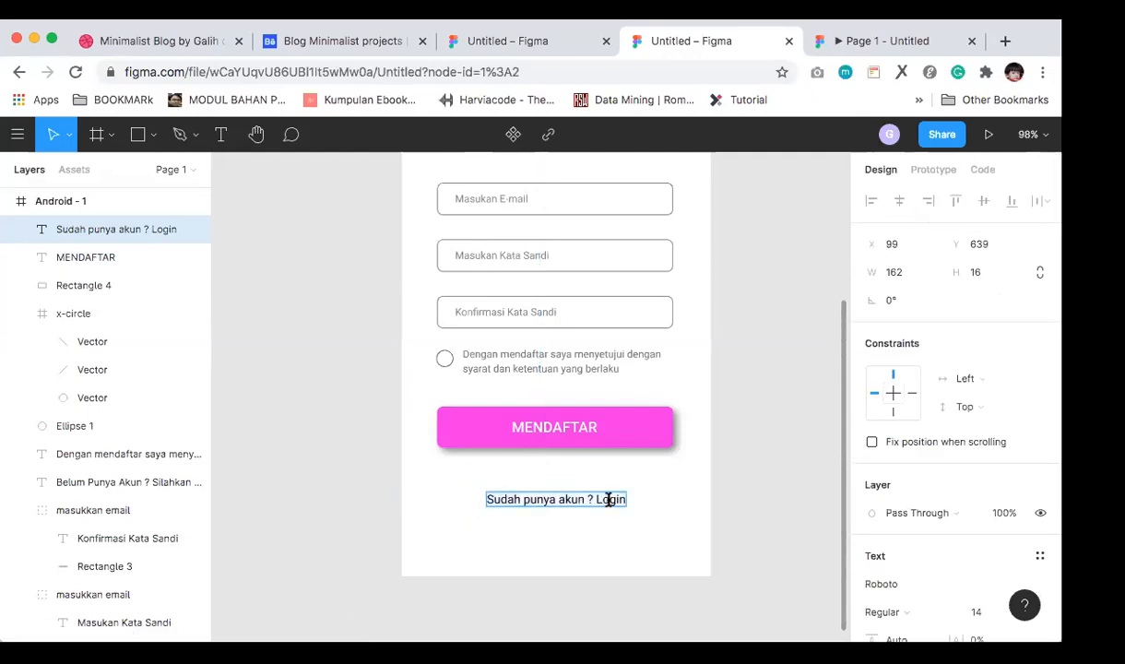
pyautogui.click(593, 499)
pyautogui.hotkey('shift', 'Right')
pyautogui.hotkey('shift', 'Right')
pyautogui.hotkey('shift', 'Right')
pyautogui.hotkey('shift', 'Right')
pyautogui.hotkey('shift', 'Right')
pyautogui.hotkey('shift', 'Right')
pyautogui.scroll(-3, 885, 535)
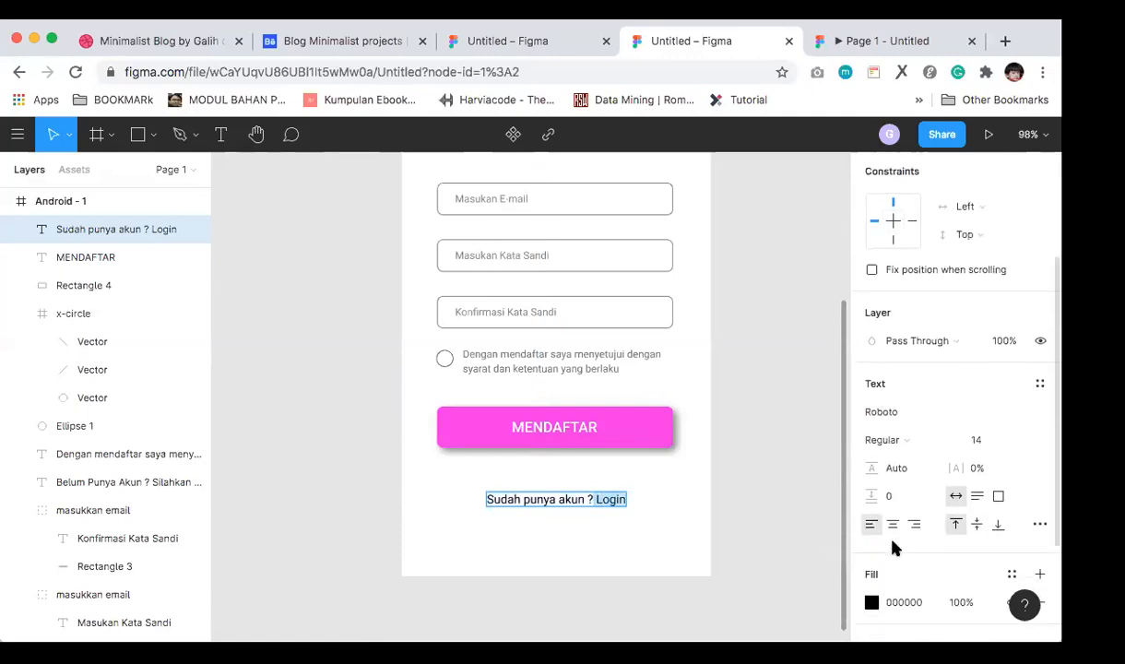
pyautogui.scroll(-1, 893, 547)
pyautogui.click(872, 527)
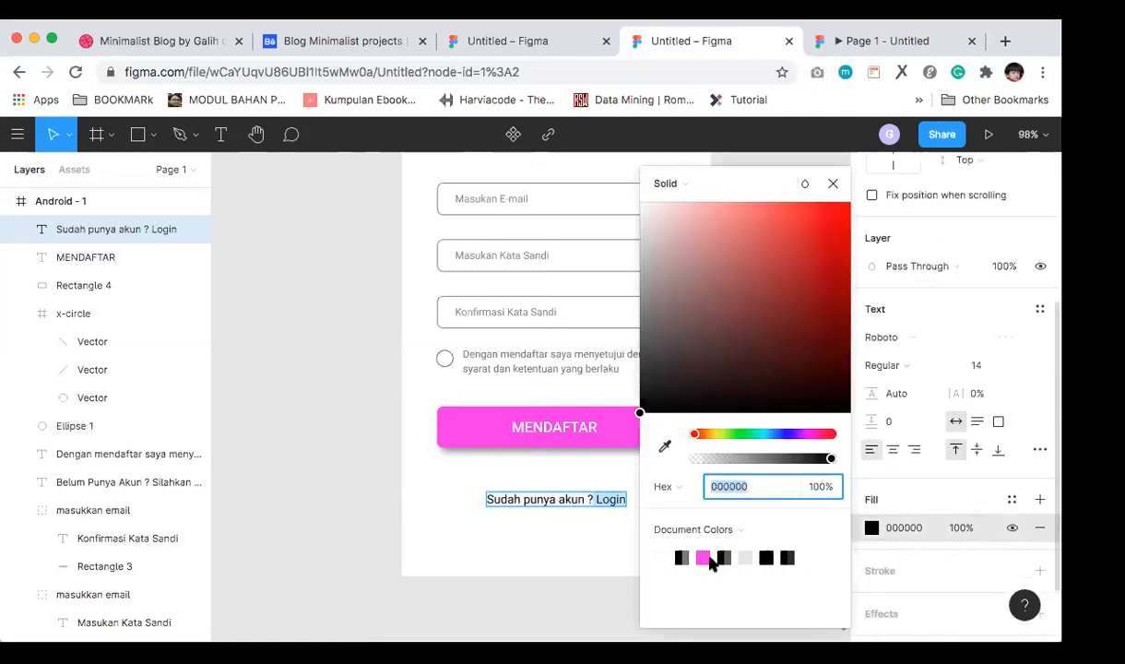
pyautogui.click(706, 555)
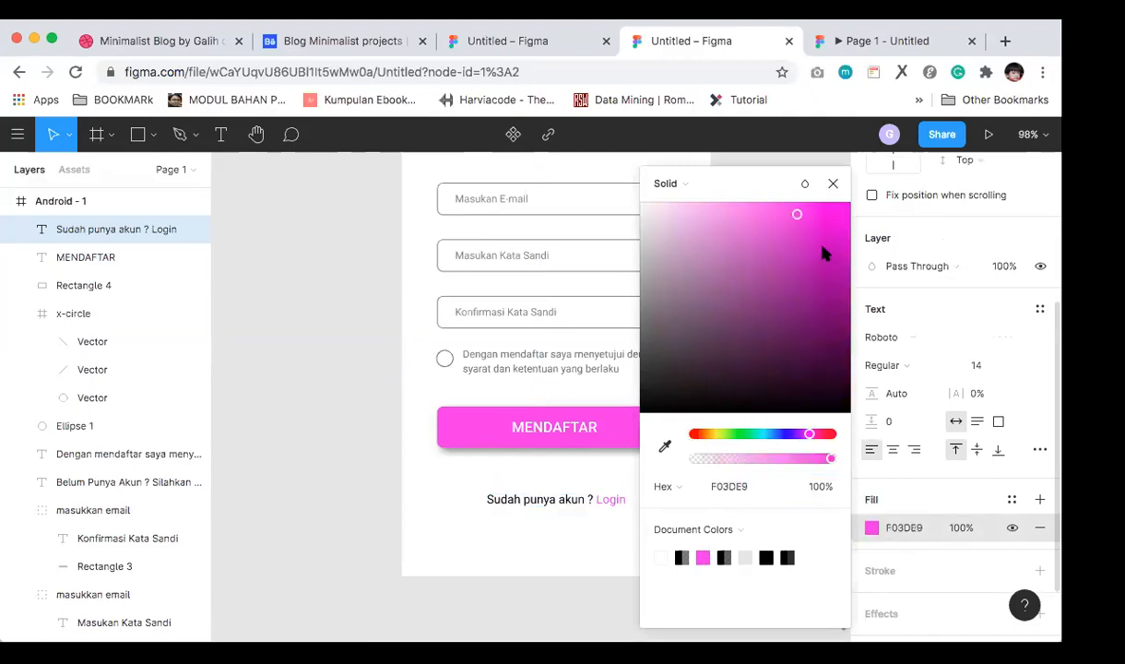
pyautogui.click(833, 183)
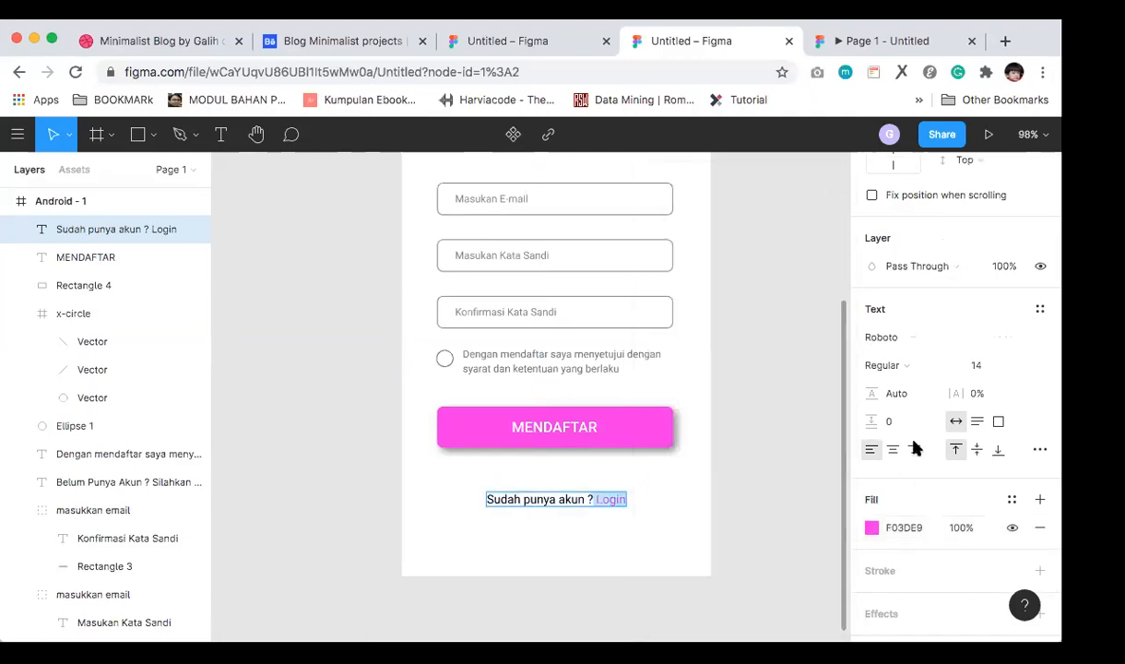
# Step: Set the weight of the word "Login" to Medium and clear the selection
pyautogui.click(946, 361)
pyautogui.click(909, 385)
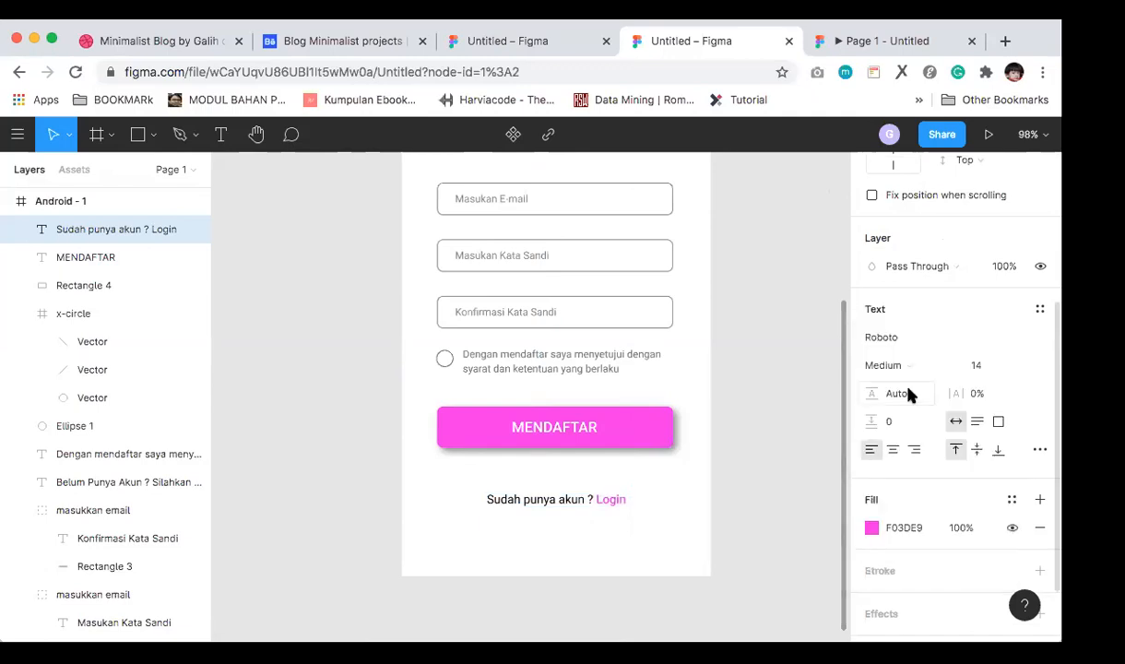
pyautogui.click(759, 502)
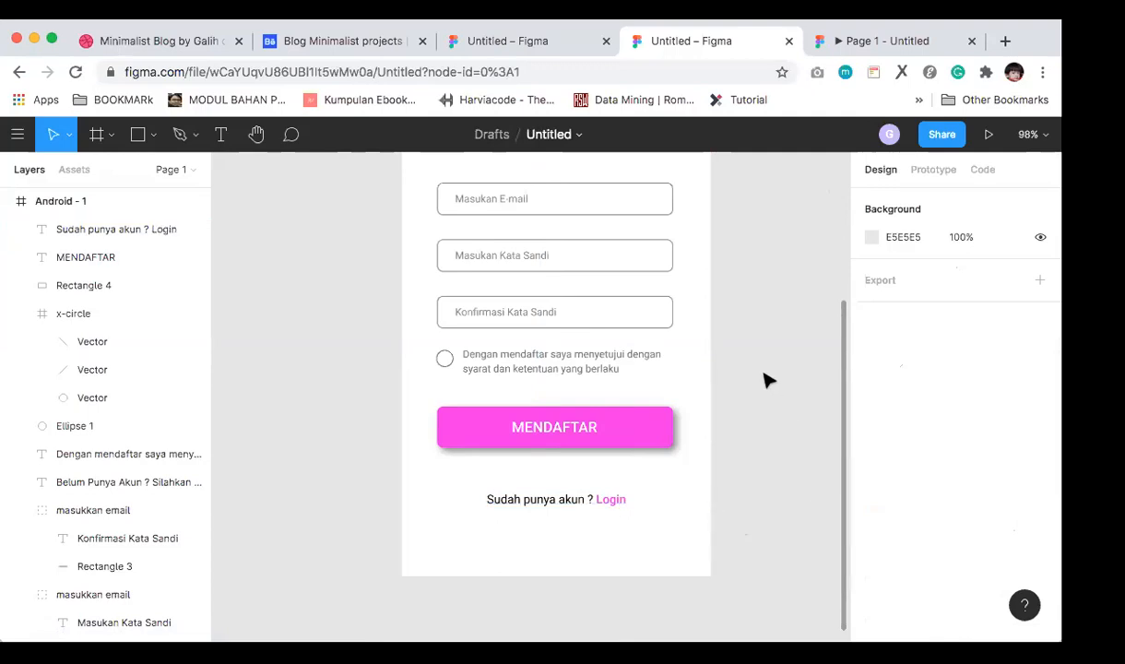
# Step: Review the registration layout from the Pendaftaran header to the login line, first close up and then as a whole
pyautogui.scroll(2, 765, 380)
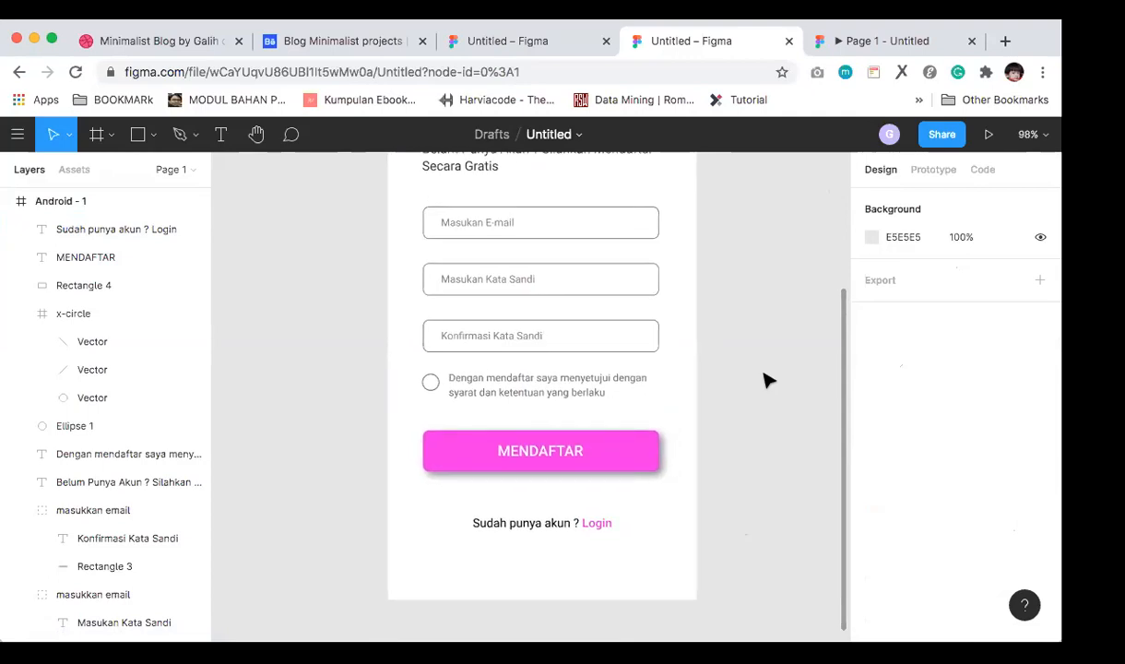
pyautogui.scroll(3, 766, 380)
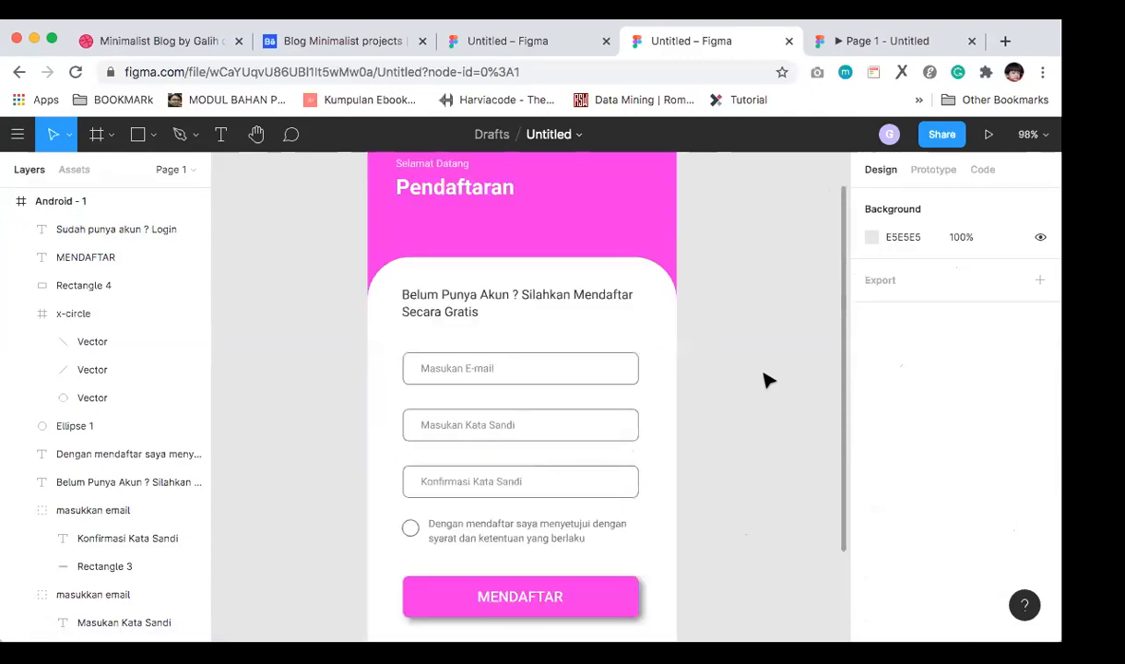
pyautogui.scroll(-3, 765, 380)
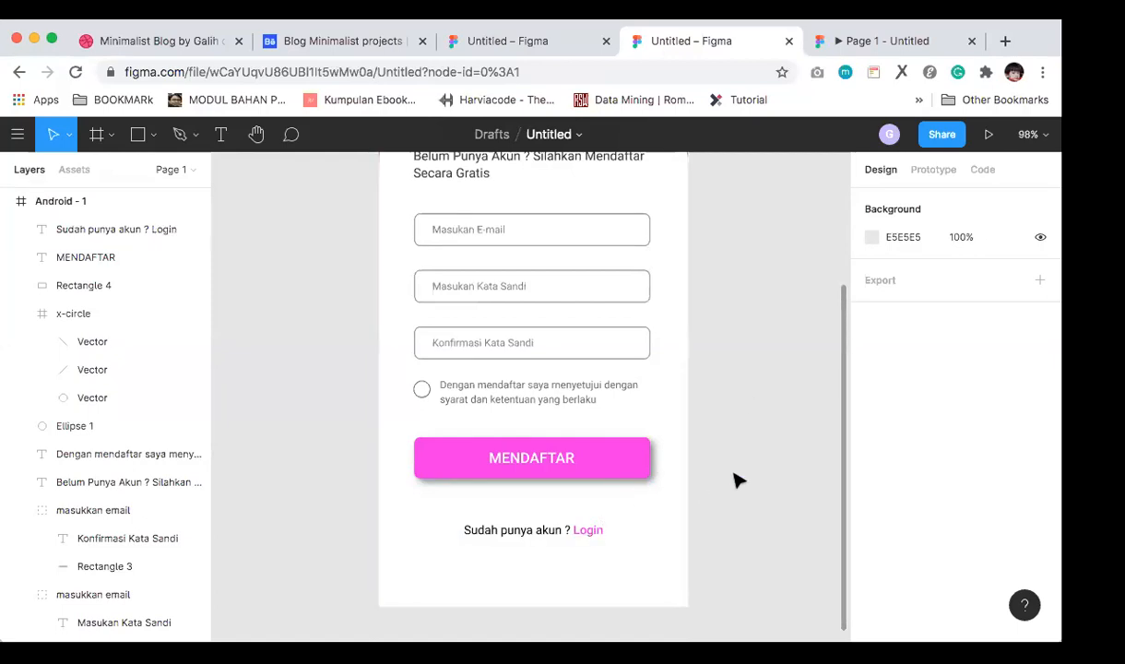
pyautogui.scroll(-2, 738, 480)
pyautogui.scroll(4, 738, 479)
pyautogui.hscroll(1, 738, 480)
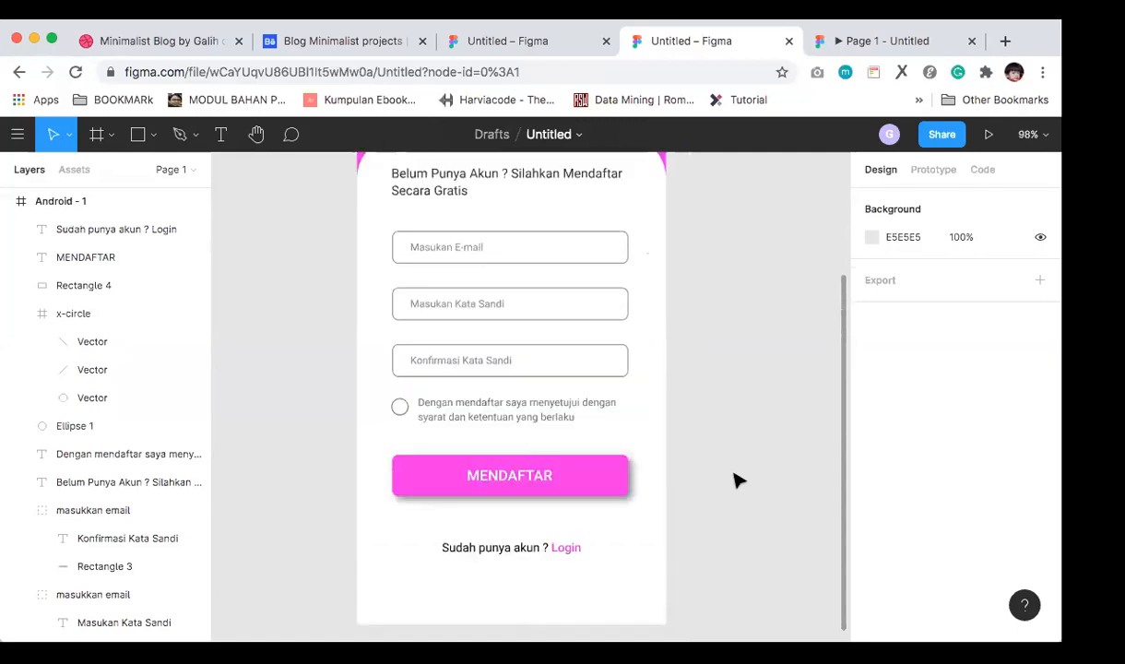
pyautogui.scroll(3, 738, 479)
pyautogui.hscroll(1, 738, 479)
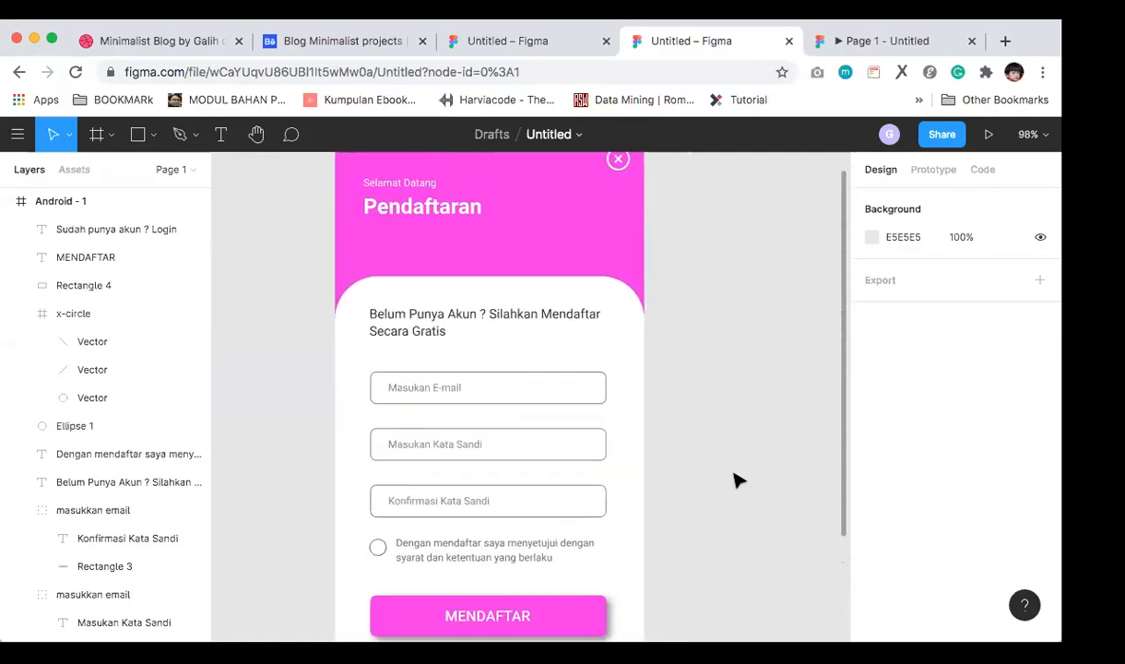
pyautogui.scroll(1, 744, 374)
pyautogui.keyDown('ctrl'); pyautogui.scroll(-1, 743, 376); pyautogui.keyUp('ctrl')
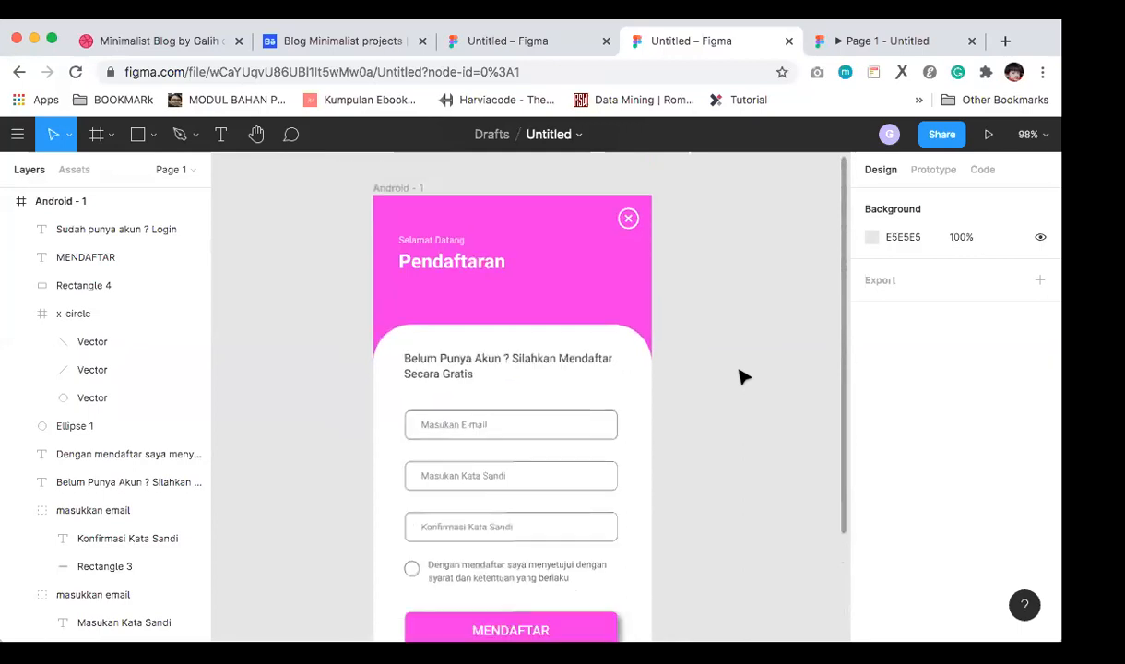
pyautogui.keyDown('ctrl'); pyautogui.scroll(-3, 744, 376); pyautogui.keyUp('ctrl')
pyautogui.scroll(-2, 744, 376)
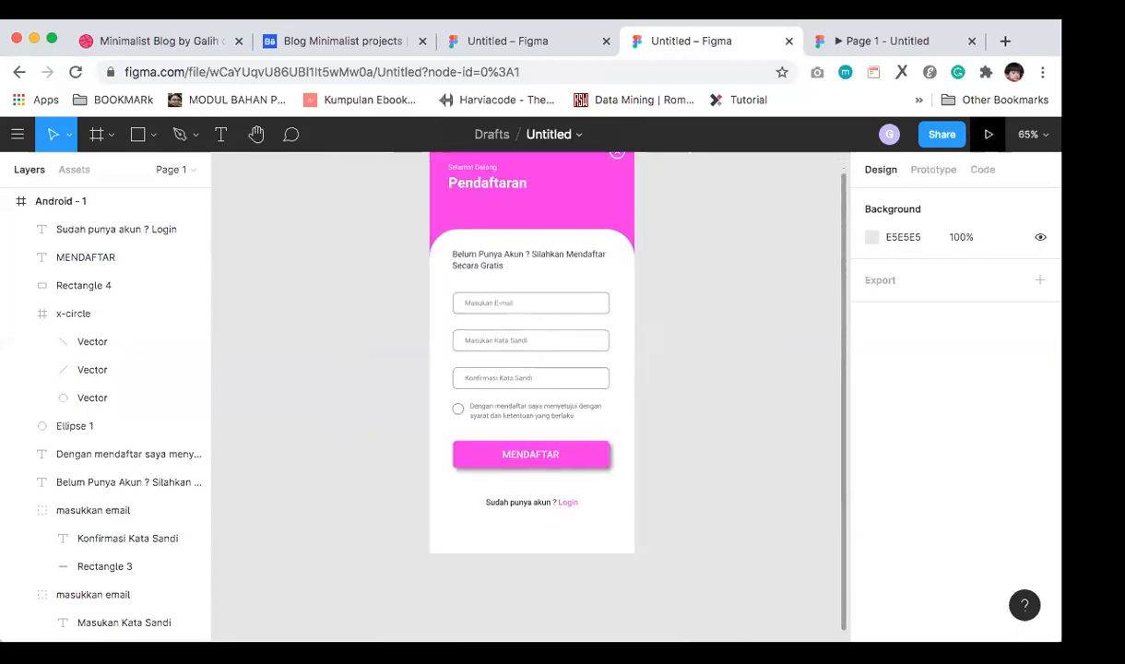
# Step: Preview the registration screen in the phone prototype through to the login line, and return to the design file
pyautogui.press('super+alt+Return')
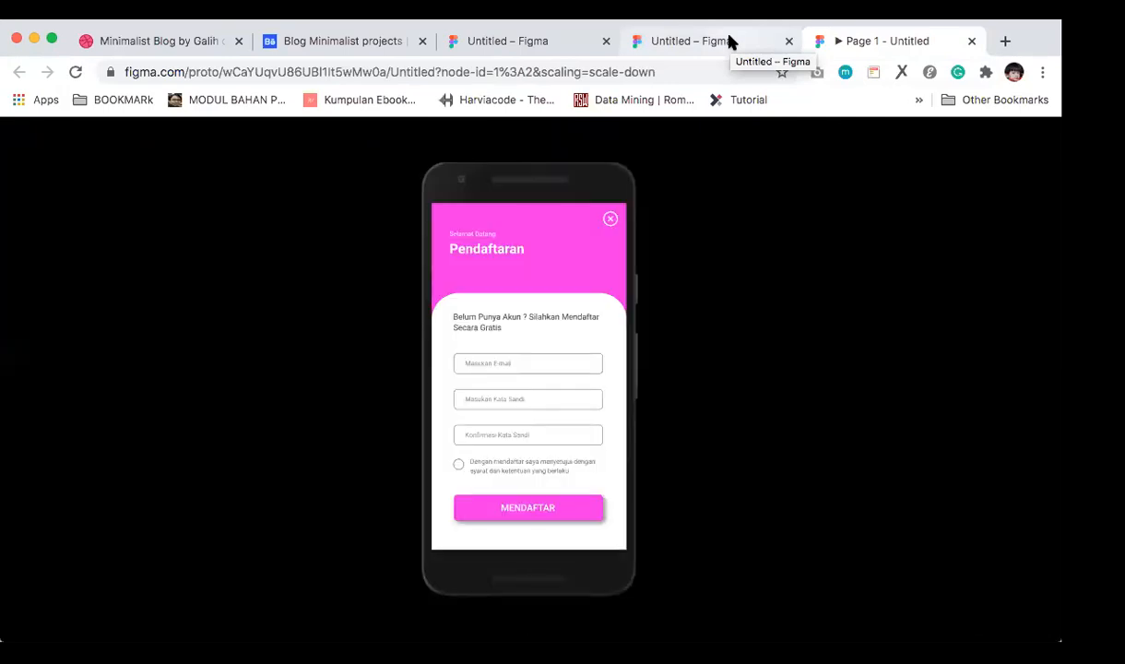
pyautogui.scroll(-2, 515, 494)
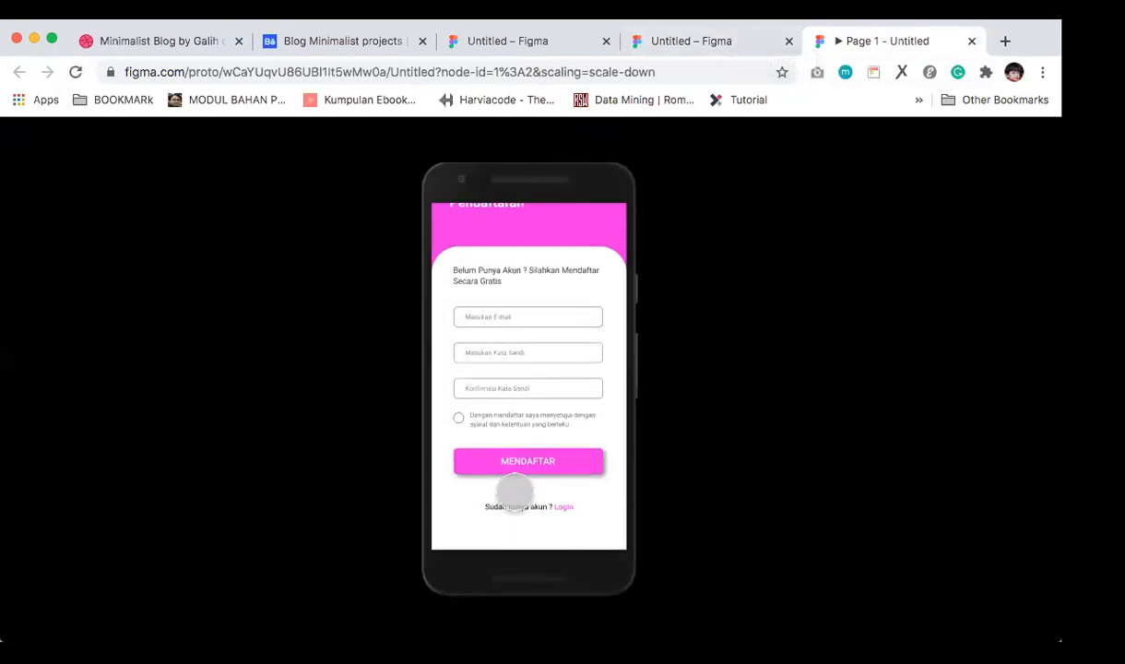
pyautogui.scroll(2, 547, 420)
pyautogui.scroll(-2, 547, 420)
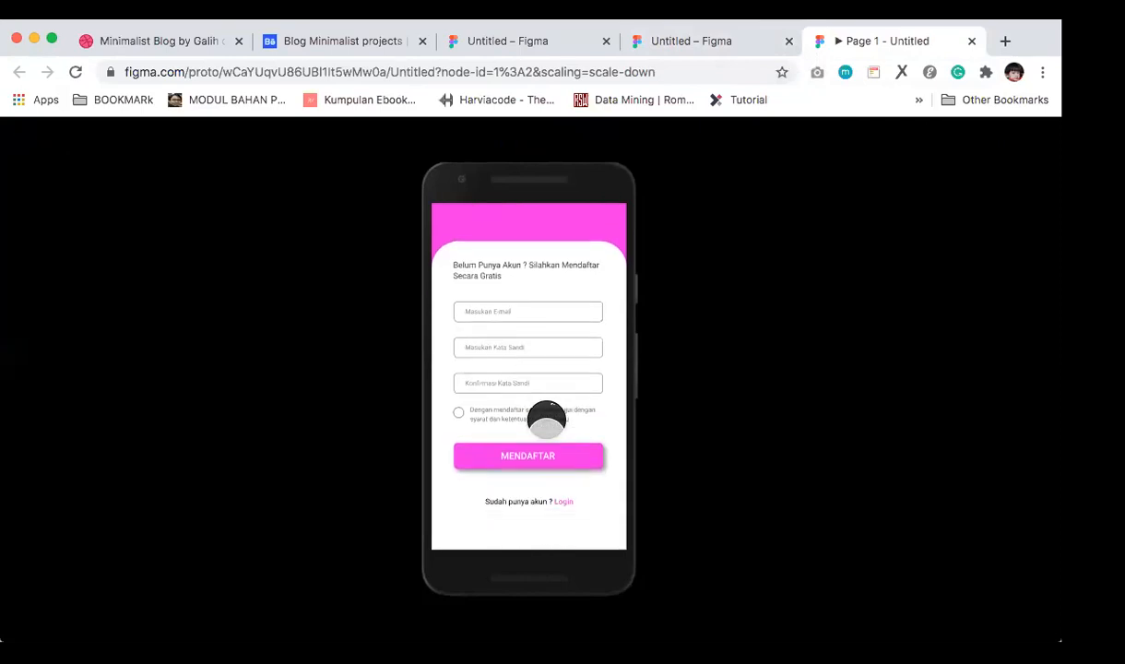
pyautogui.scroll(1, 547, 420)
pyautogui.scroll(1, 547, 420)
pyautogui.scroll(-1, 547, 420)
pyautogui.scroll(-1, 547, 420)
pyautogui.click(713, 41)
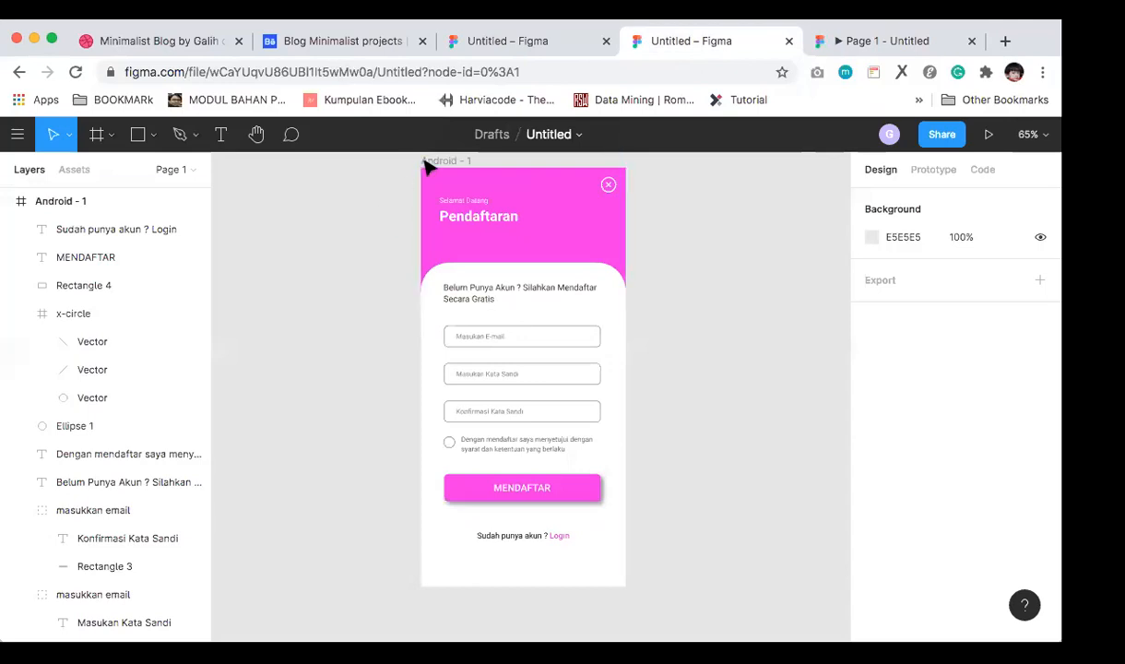
# Step: Rename the Android - 1 frame as Pendaftaran and clear the selection
pyautogui.click(426, 164)
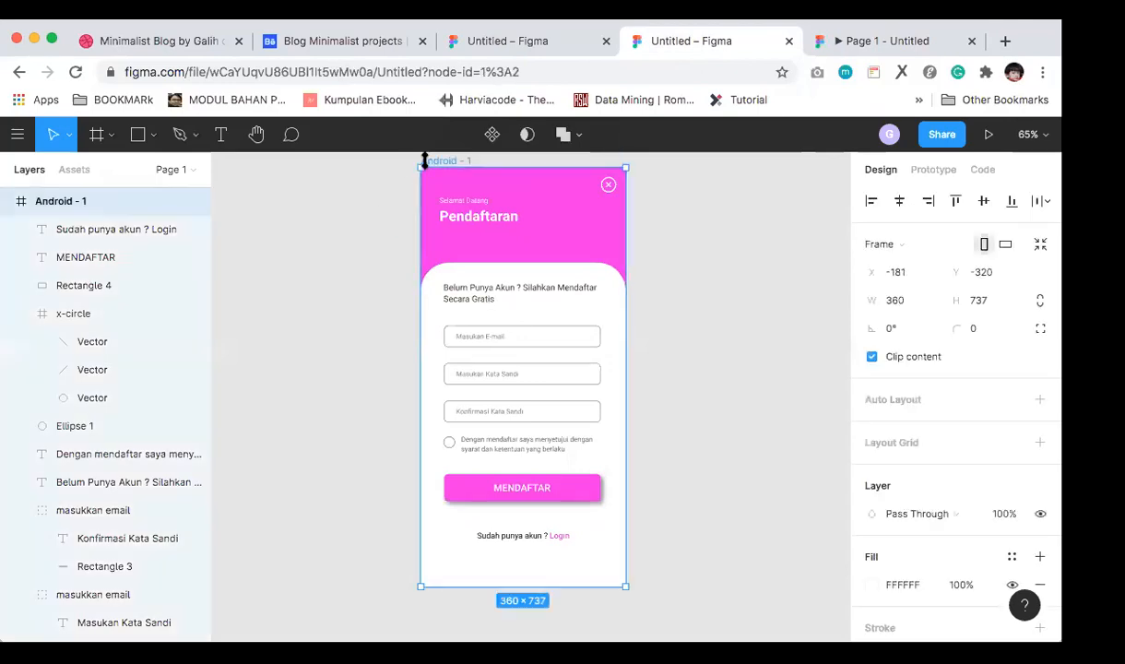
pyautogui.press('super+r')
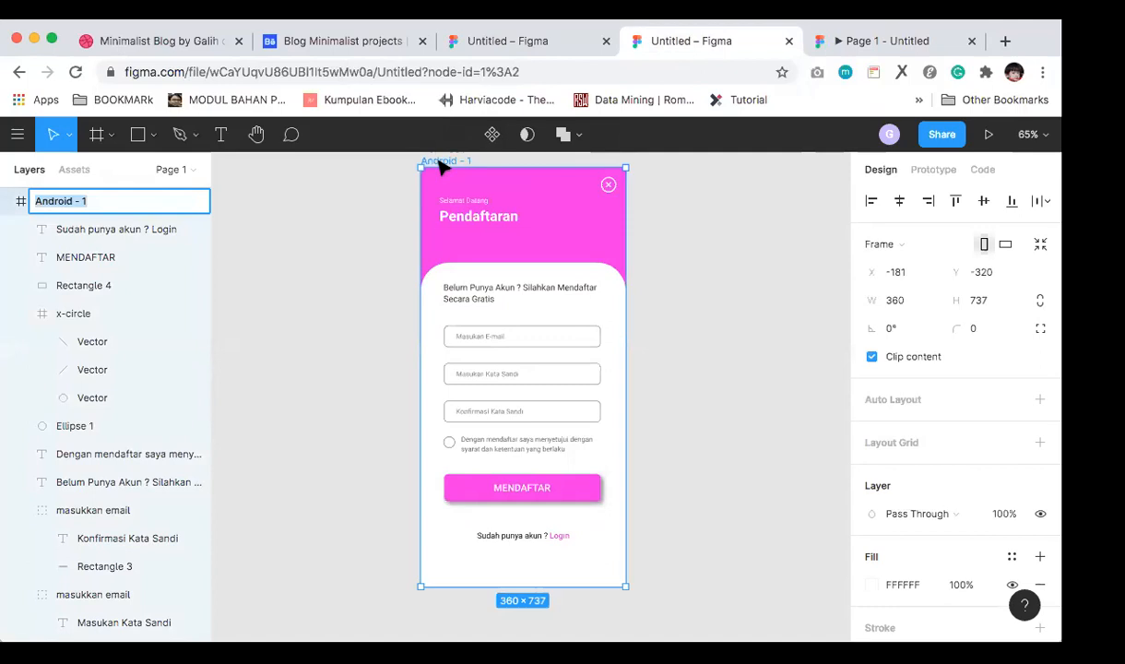
pyautogui.write('Pendaftaran')
pyautogui.click(343, 244)
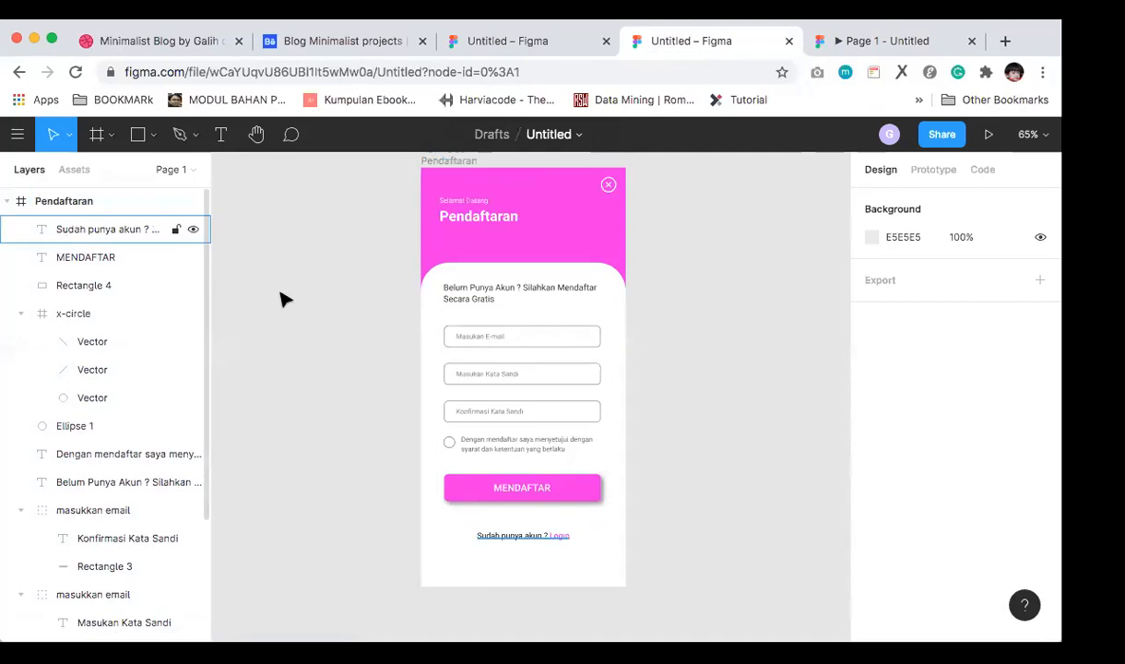
# Step: Try a linear gradient on the pink header rectangle behind the Pendaftaran title and select its transparent end stop
pyautogui.hscroll(2, 711, 329)
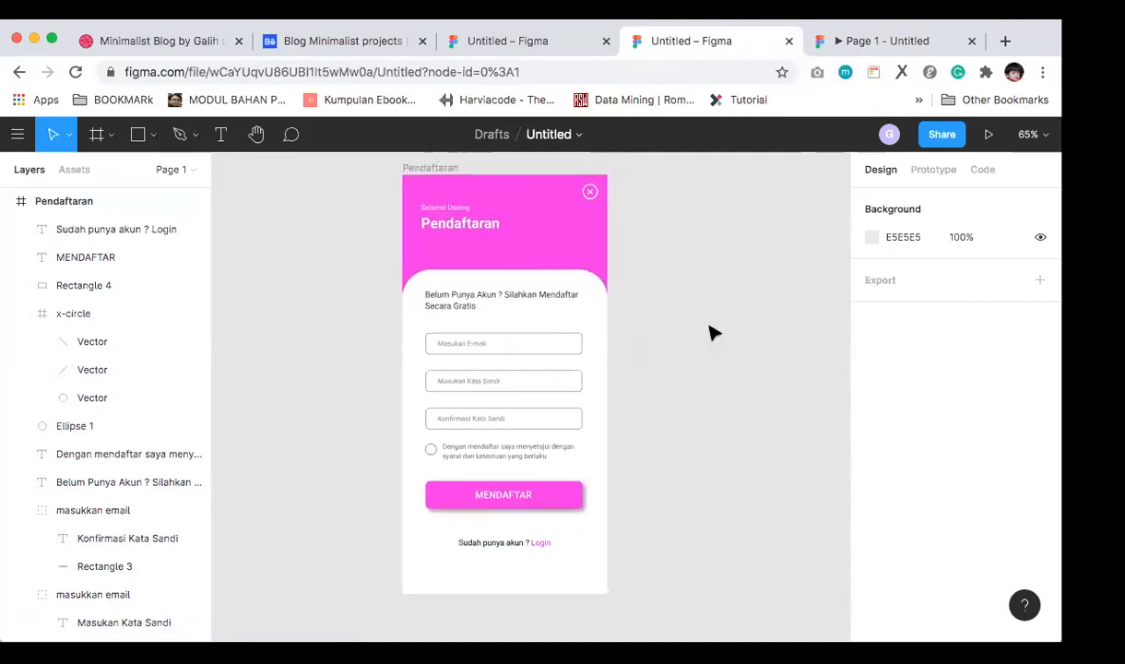
pyautogui.hscroll(3, 711, 332)
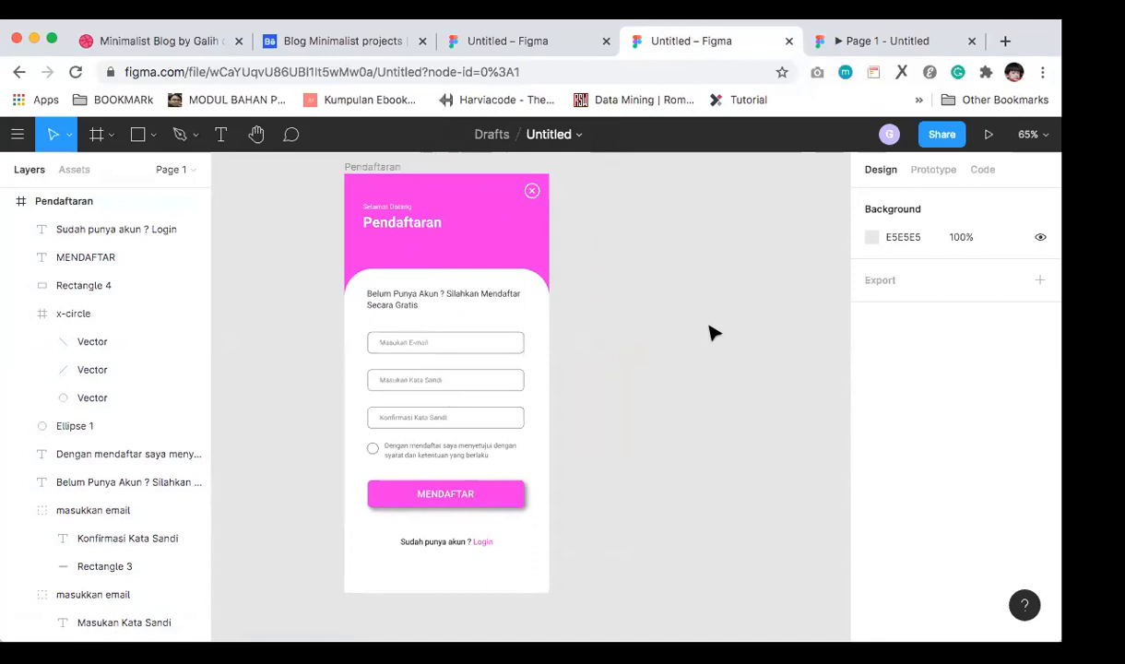
pyautogui.click(528, 263)
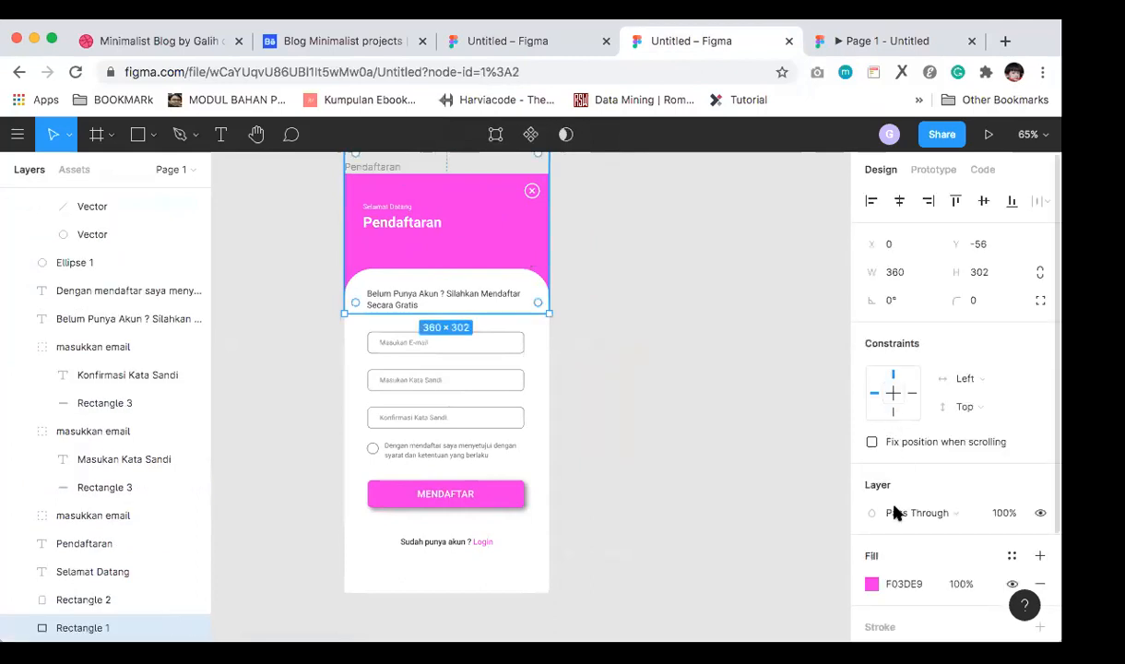
pyautogui.scroll(-3, 881, 556)
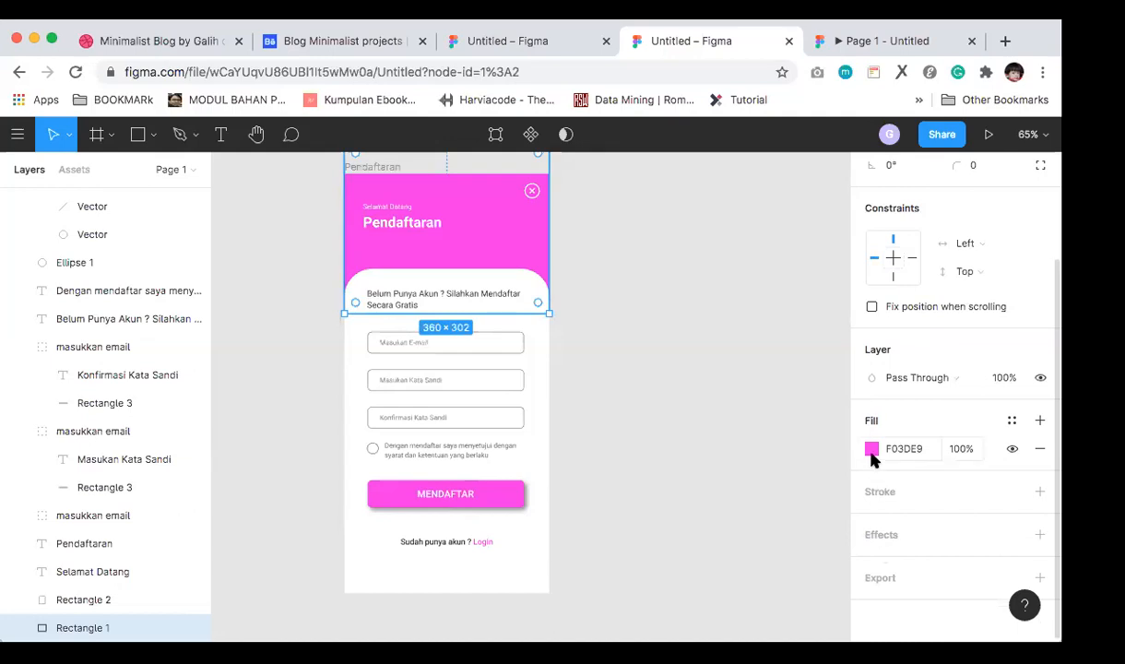
pyautogui.click(872, 449)
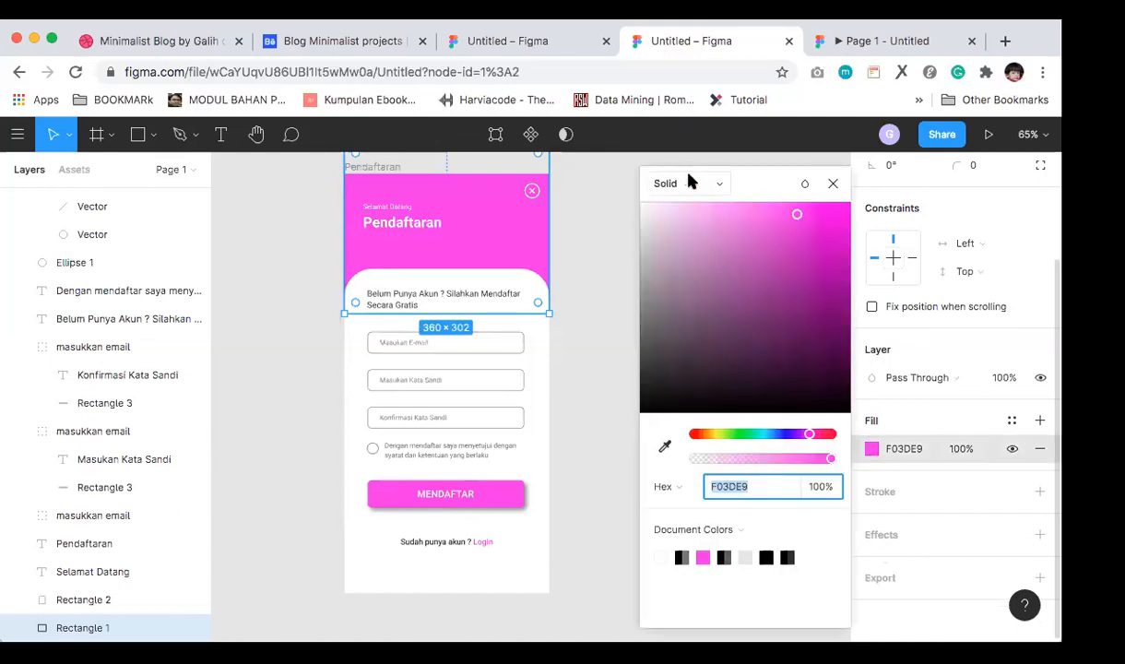
pyautogui.click(721, 185)
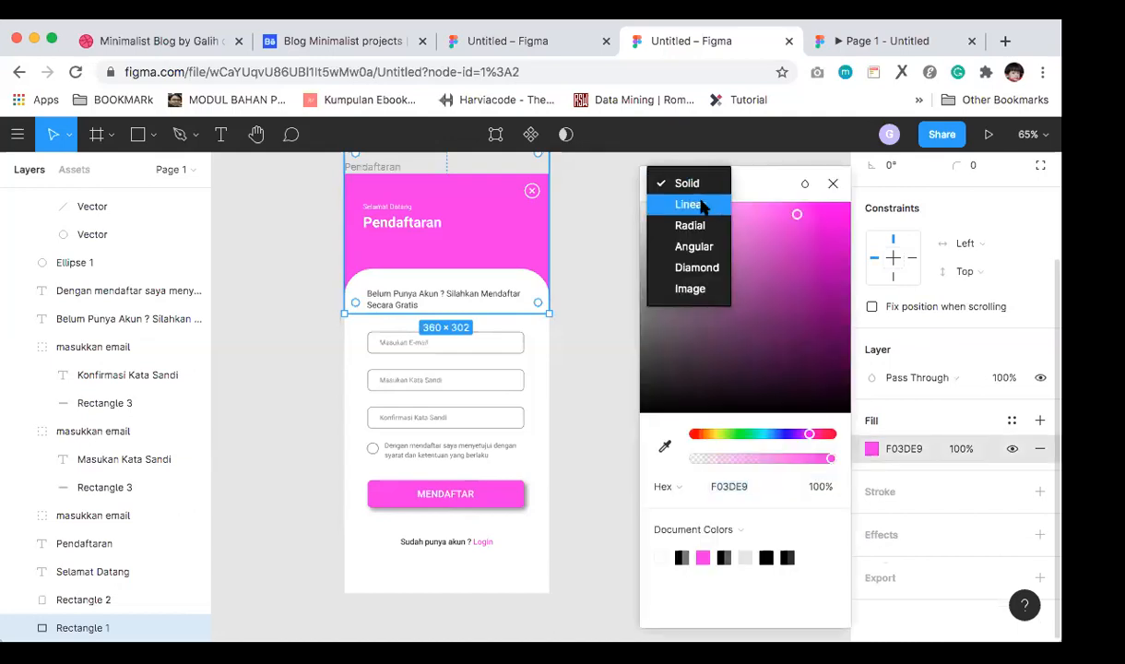
pyautogui.click(704, 207)
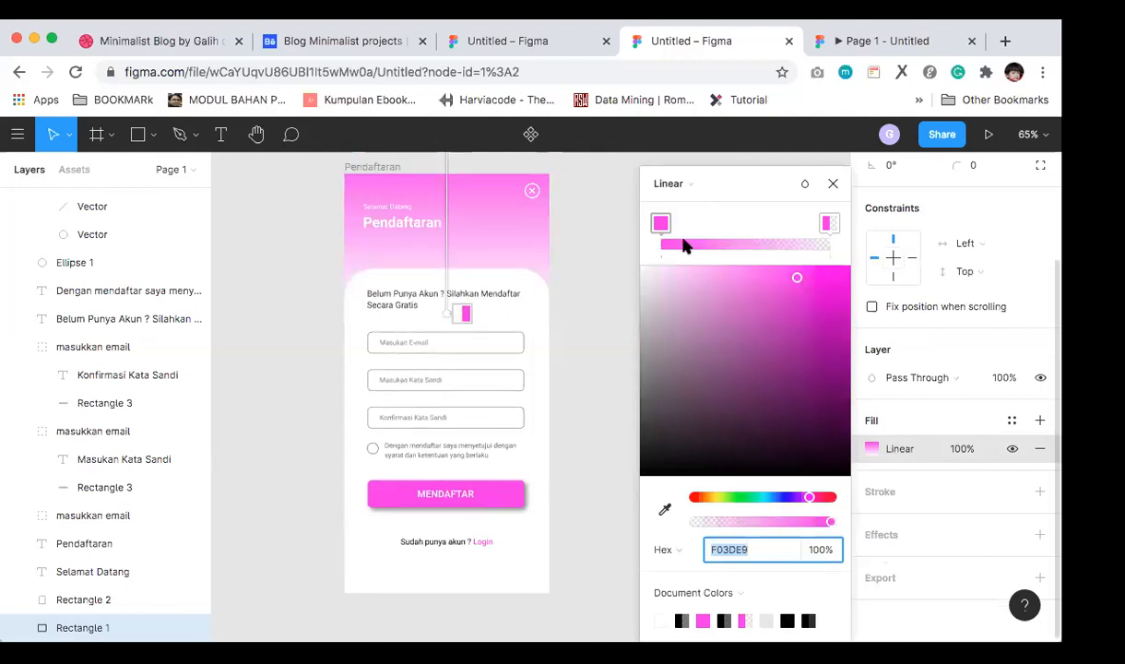
pyautogui.moveTo(829, 226); pyautogui.dragTo(794, 225)
pyautogui.moveTo(878, 247); pyautogui.dragTo(876, 243)
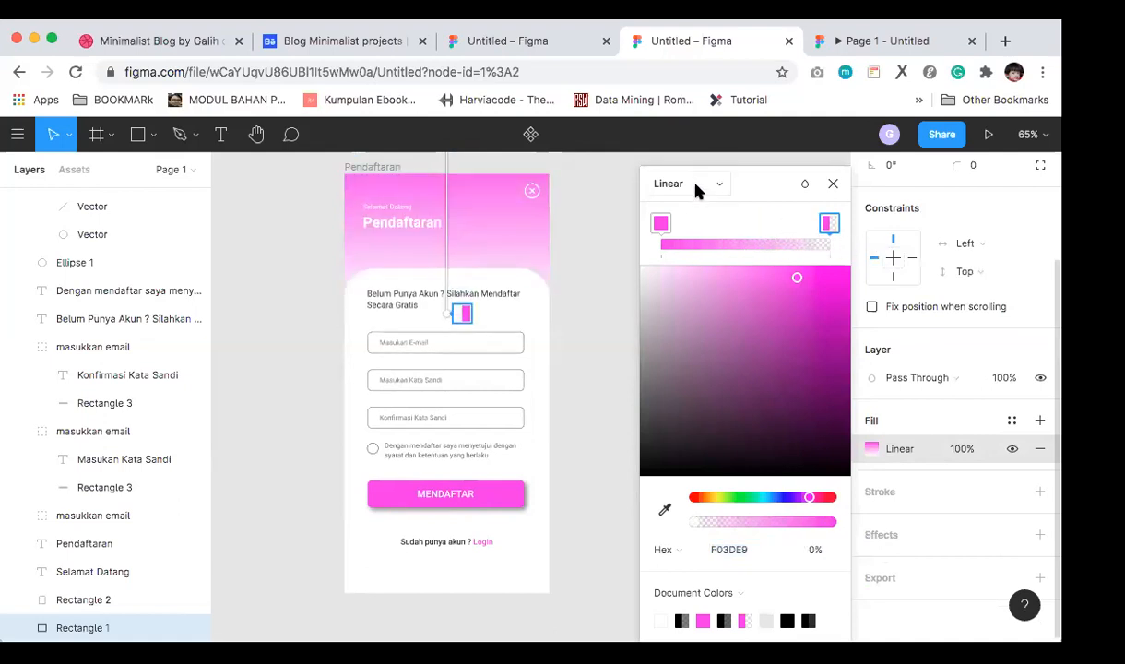
# Step: Try radial and angular gradients on the header rectangle, restore its solid F03DE9 fill, and clear the selection
pyautogui.click(722, 182)
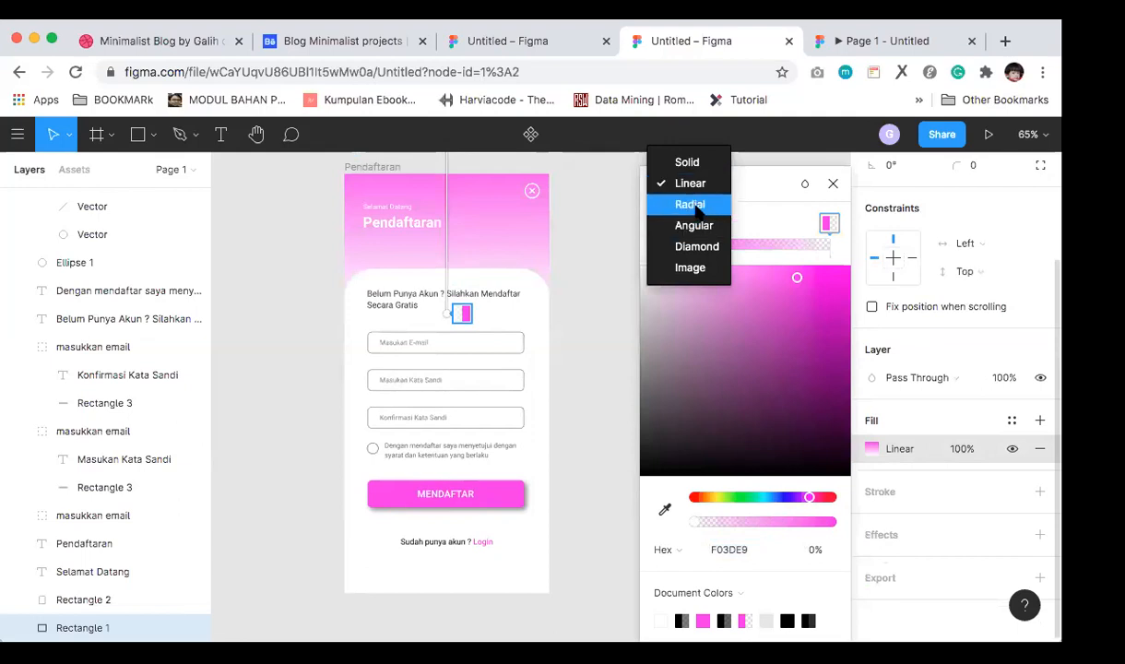
pyautogui.click(693, 204)
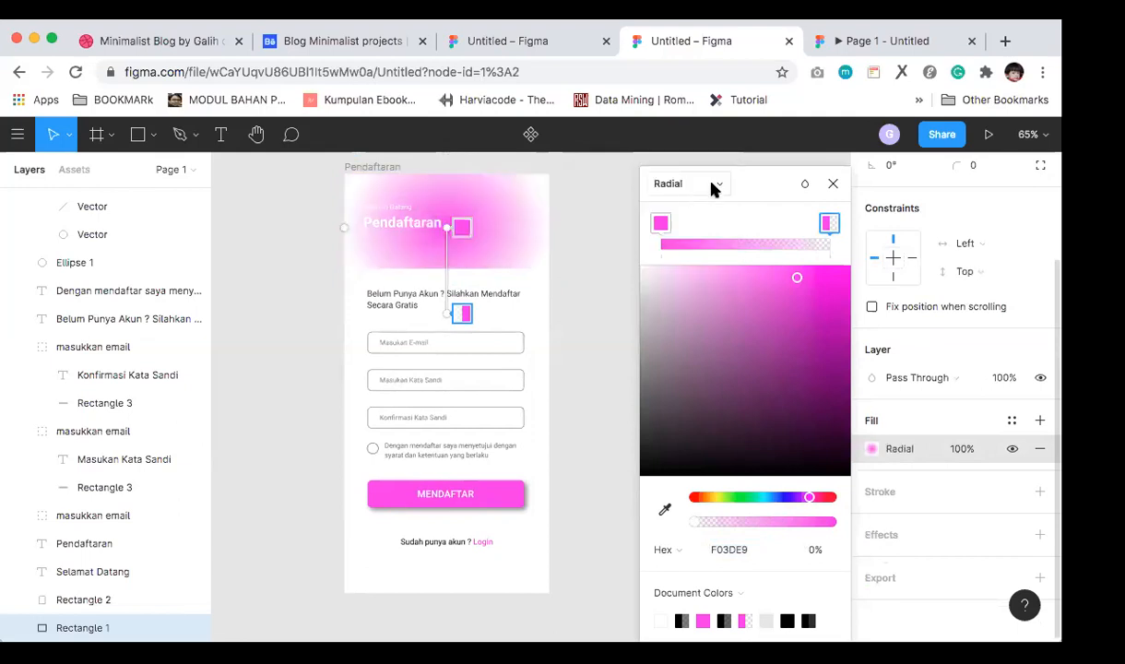
pyautogui.click(713, 184)
pyautogui.click(711, 203)
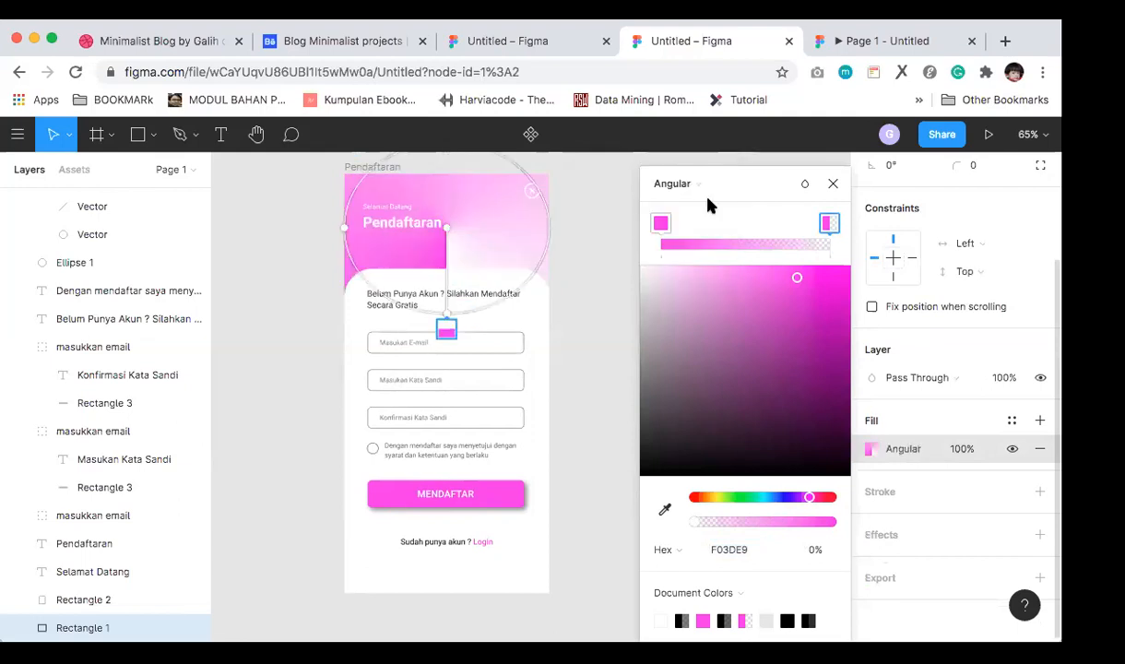
pyautogui.click(716, 185)
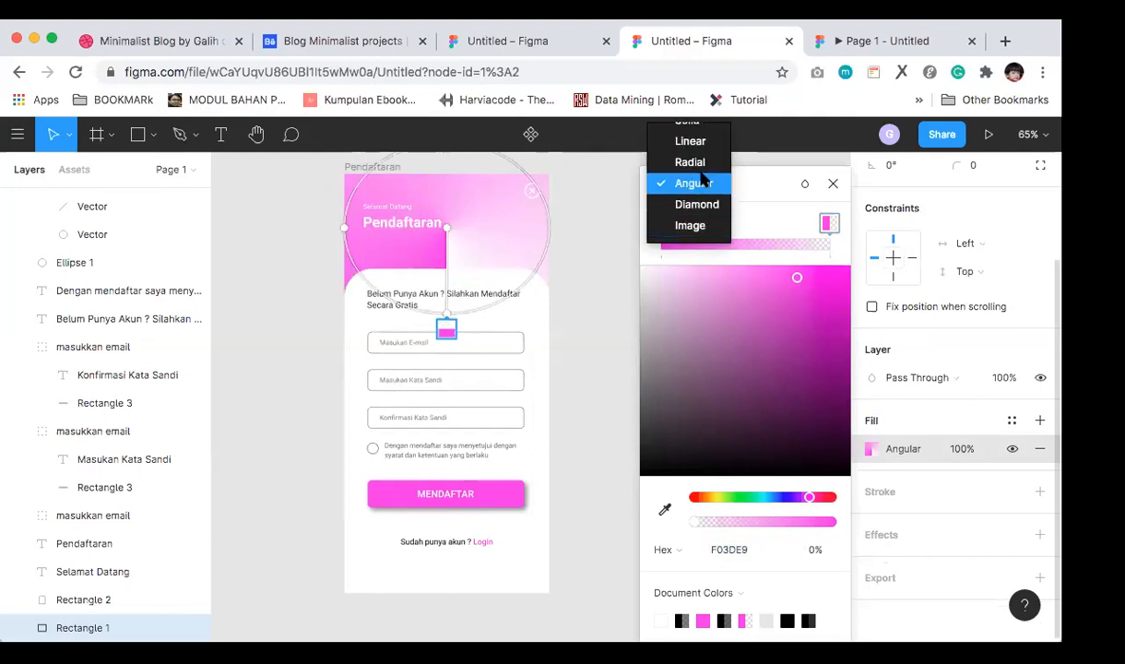
pyautogui.click(688, 141)
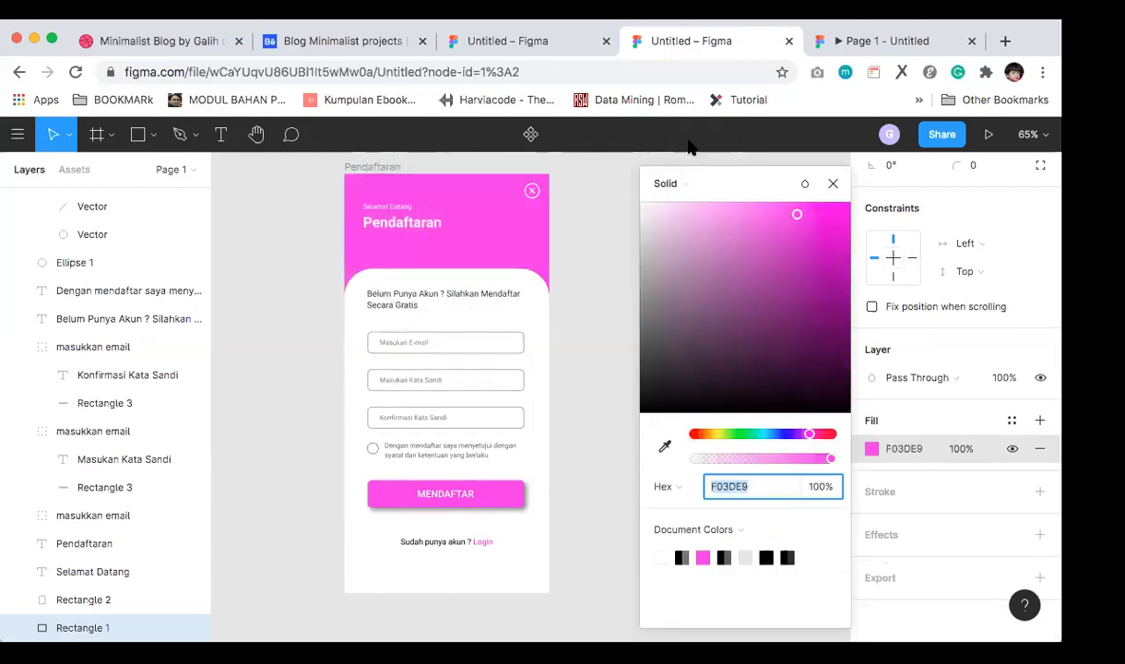
pyautogui.click(832, 185)
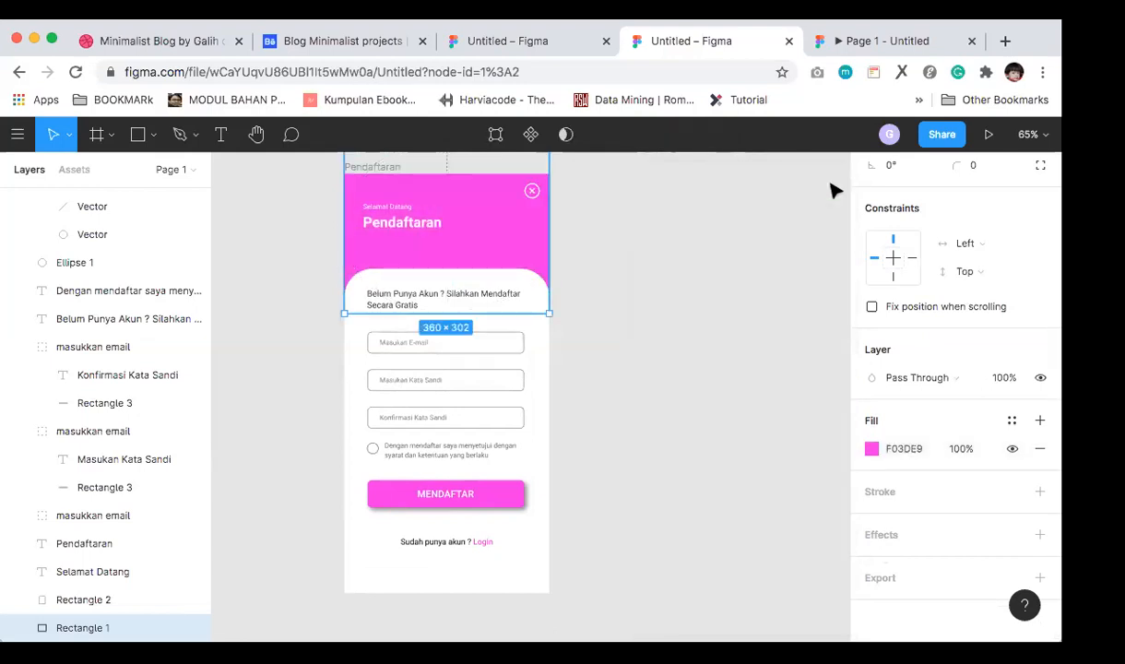
pyautogui.click(735, 292)
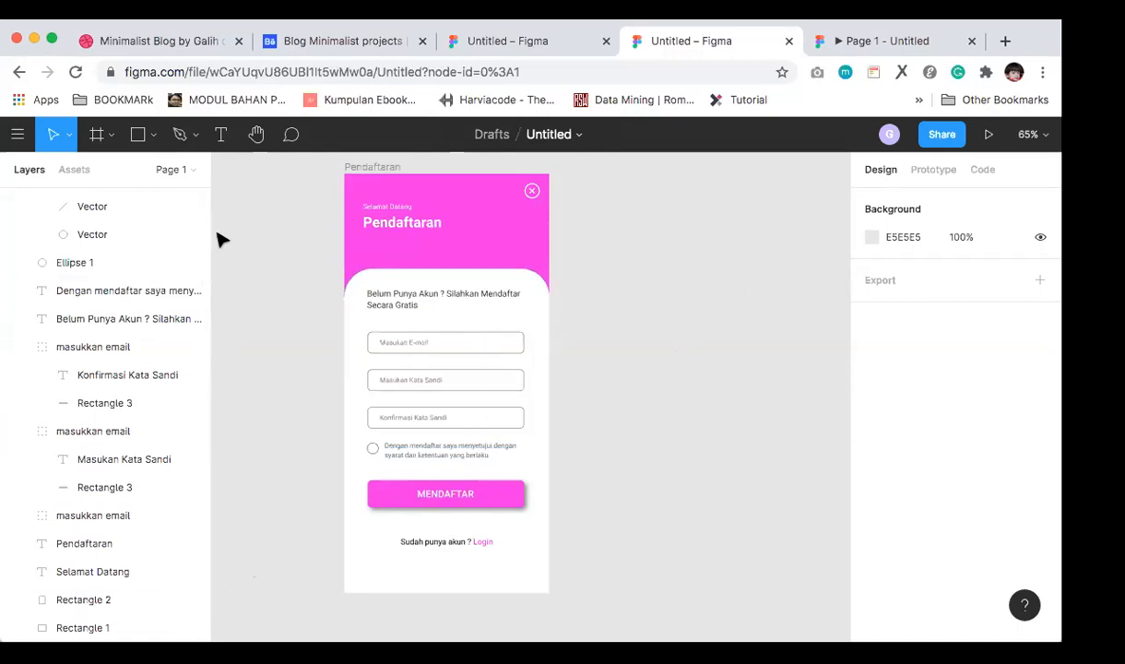
# Step: Draw an ellipse about 91 × 88 in the pink header, between the Pendaftaran title and the close icon
pyautogui.click(153, 135)
pyautogui.click(153, 135)
pyautogui.click(153, 135)
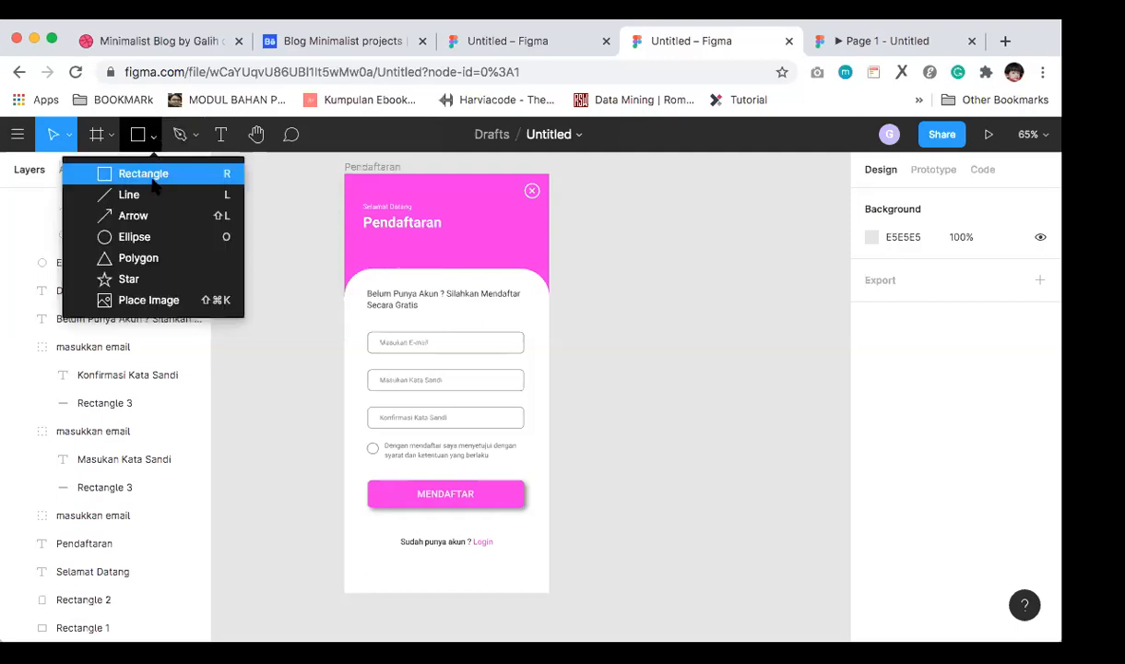
pyautogui.click(150, 234)
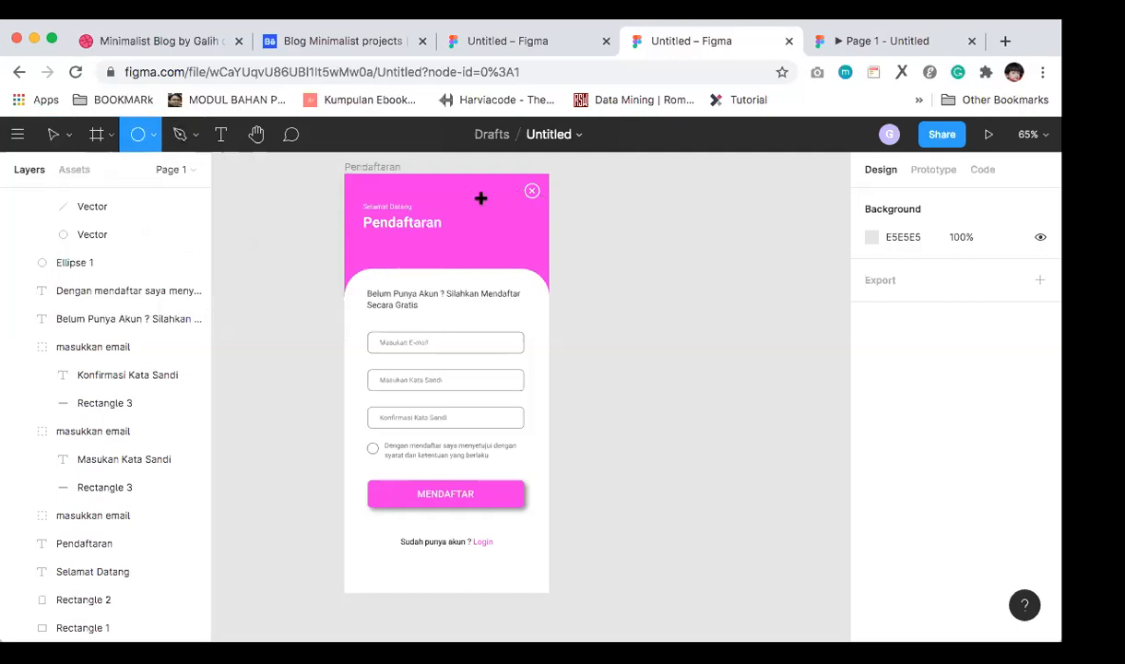
pyautogui.moveTo(463, 197); pyautogui.dragTo(518, 250)
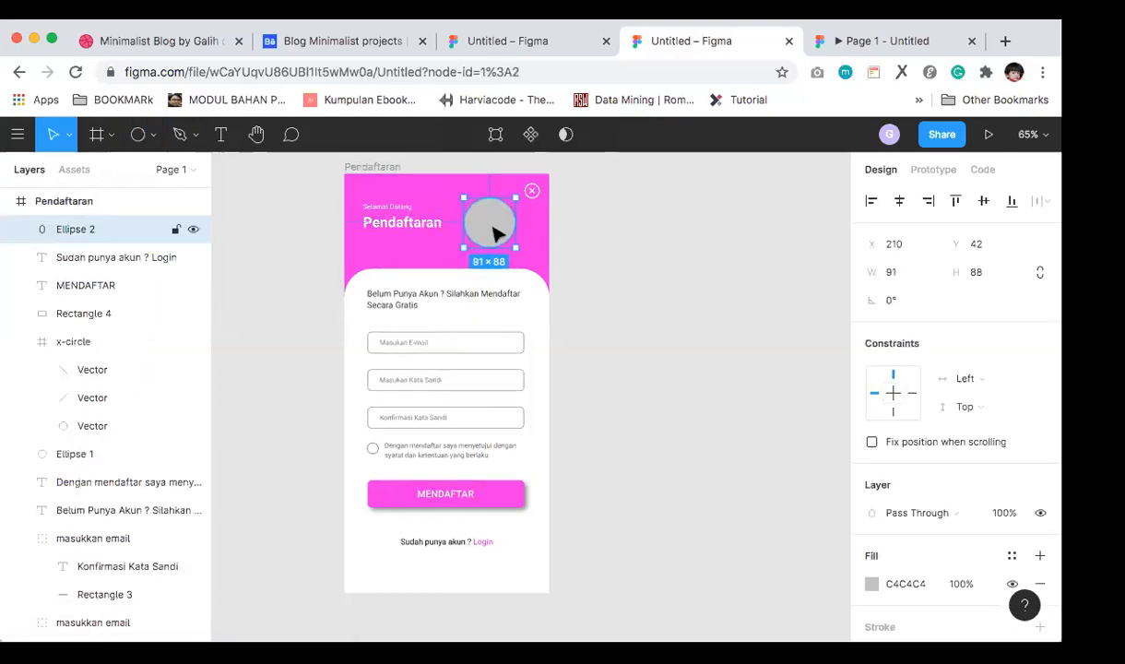
pyautogui.rightClick(496, 234)
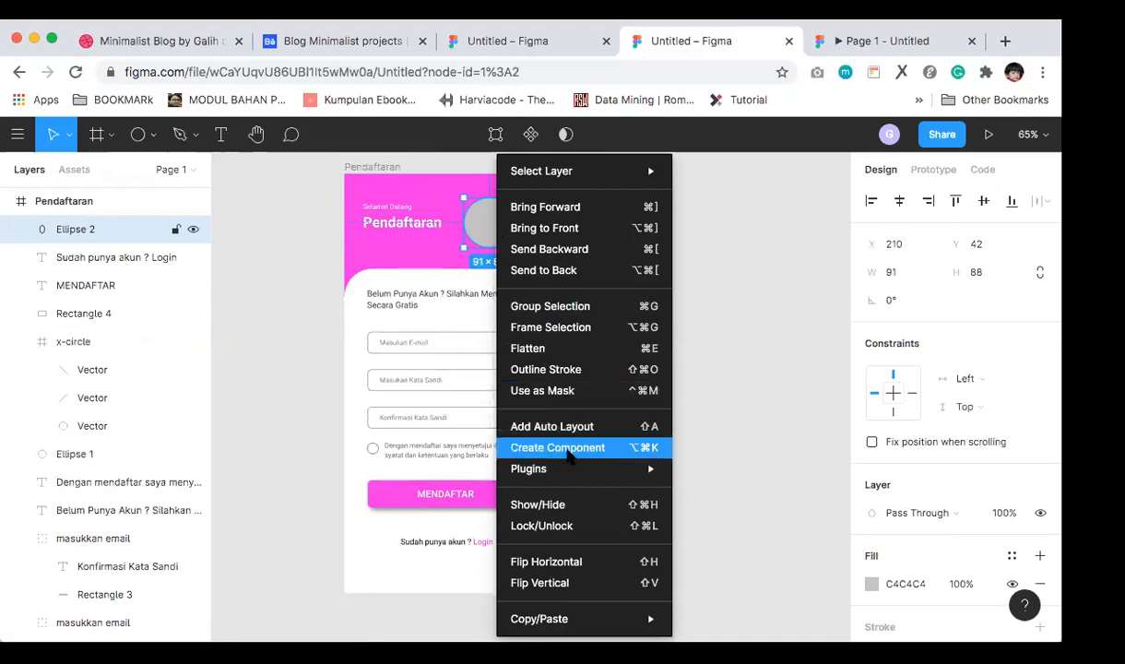
pyautogui.moveTo(573, 466)
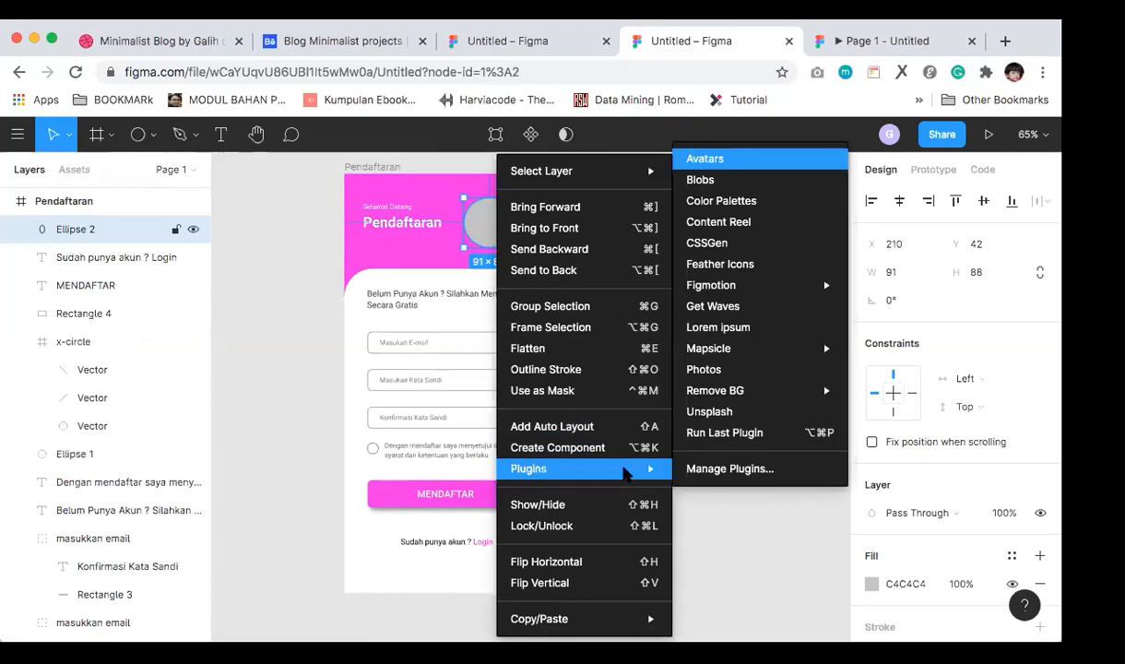
pyautogui.click(628, 372)
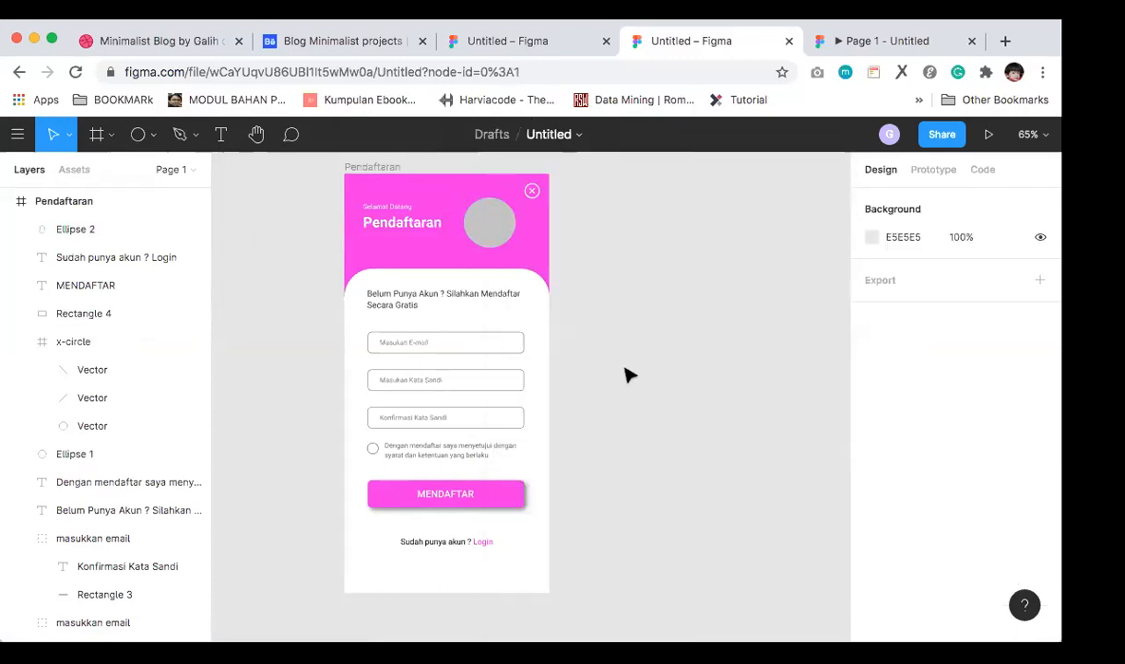
# Step: Try to place the portrait JPG of the man in glasses from the Downloads folder with the header ellipse selected
pyautogui.click(495, 228)
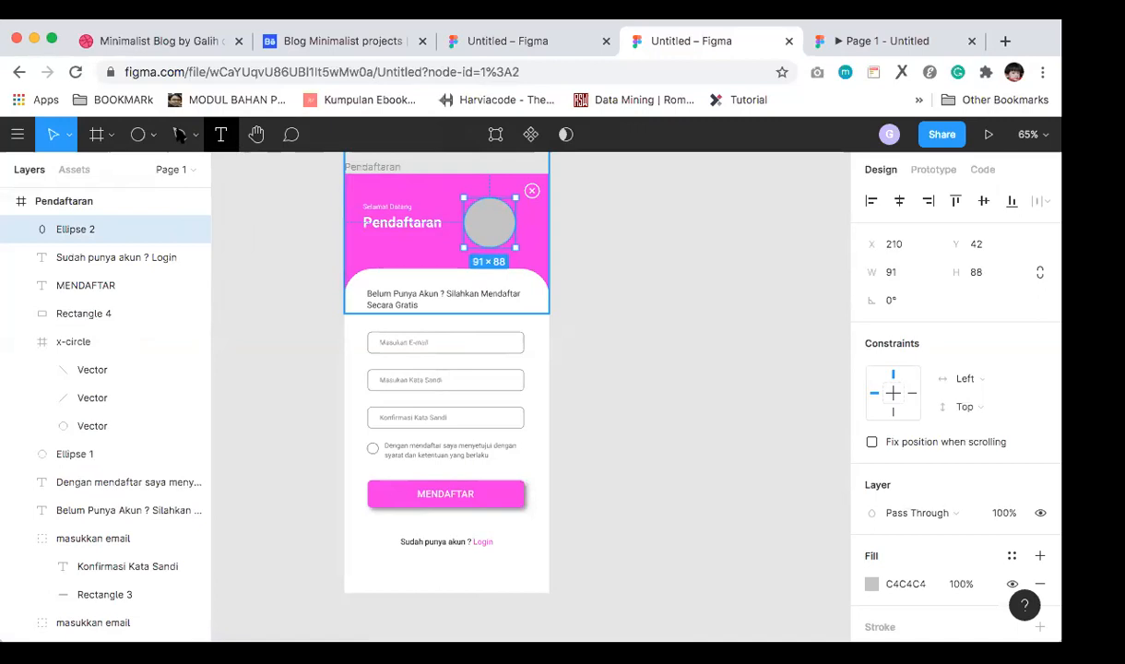
pyautogui.click(154, 134)
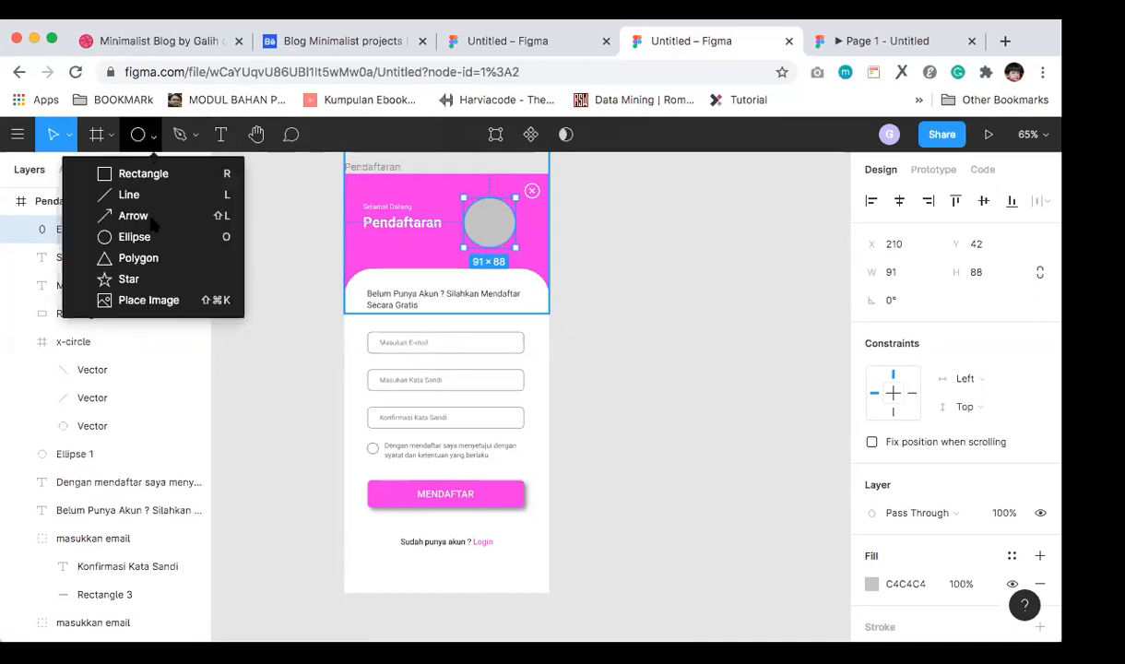
pyautogui.click(166, 296)
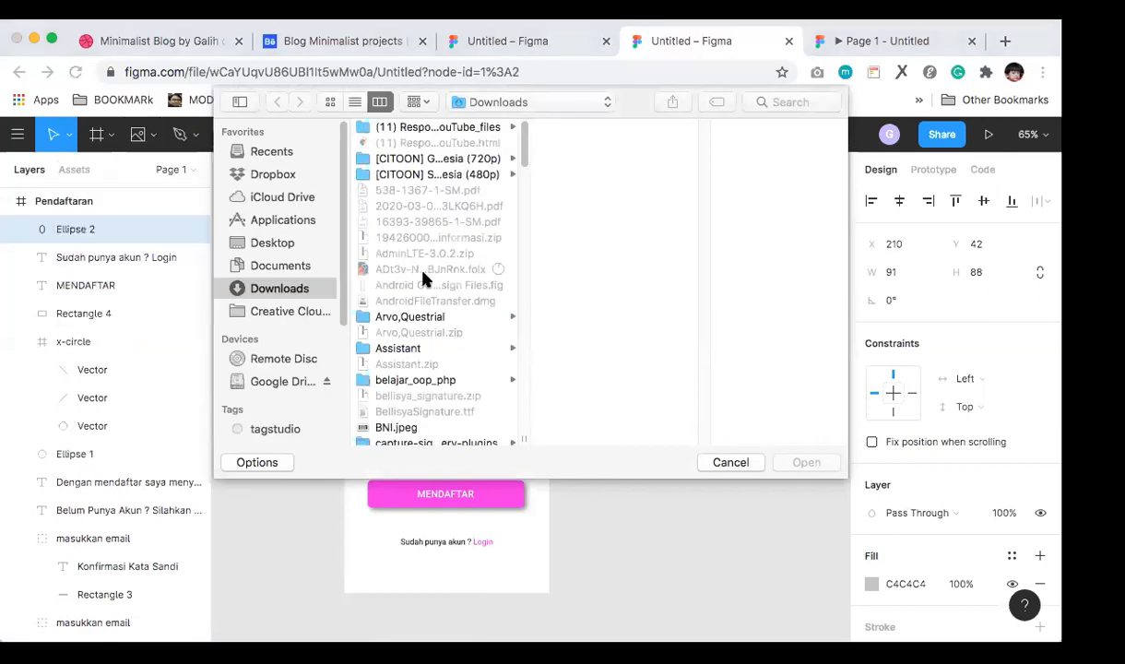
pyautogui.scroll(-3, 406, 351)
pyautogui.scroll(-5, 417, 354)
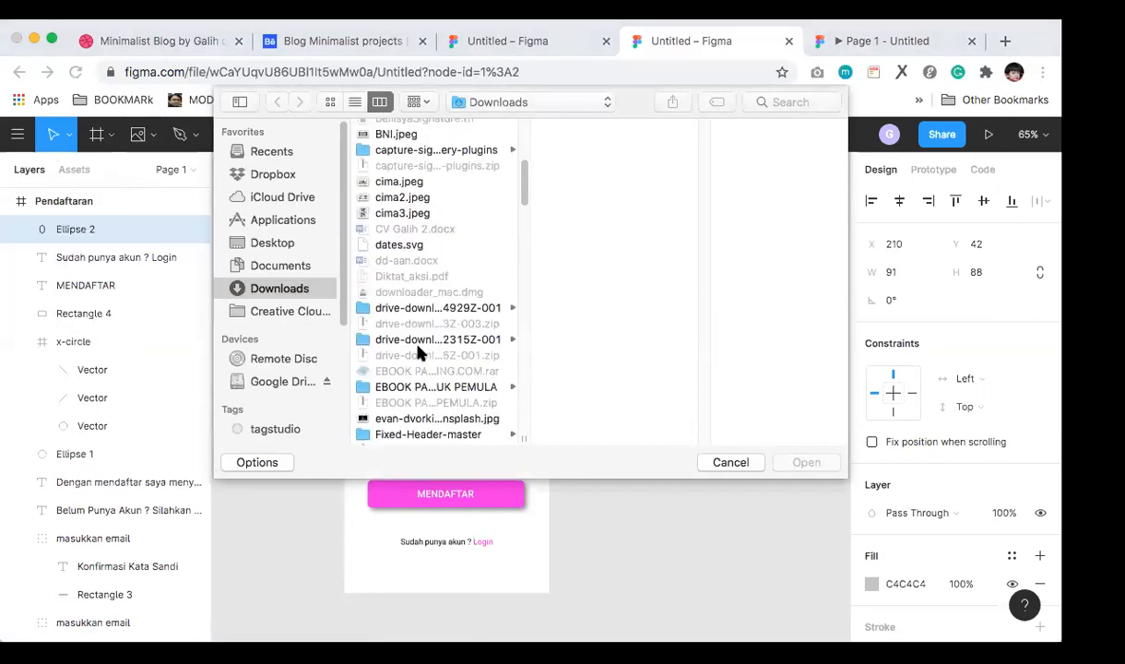
pyautogui.scroll(-3, 420, 353)
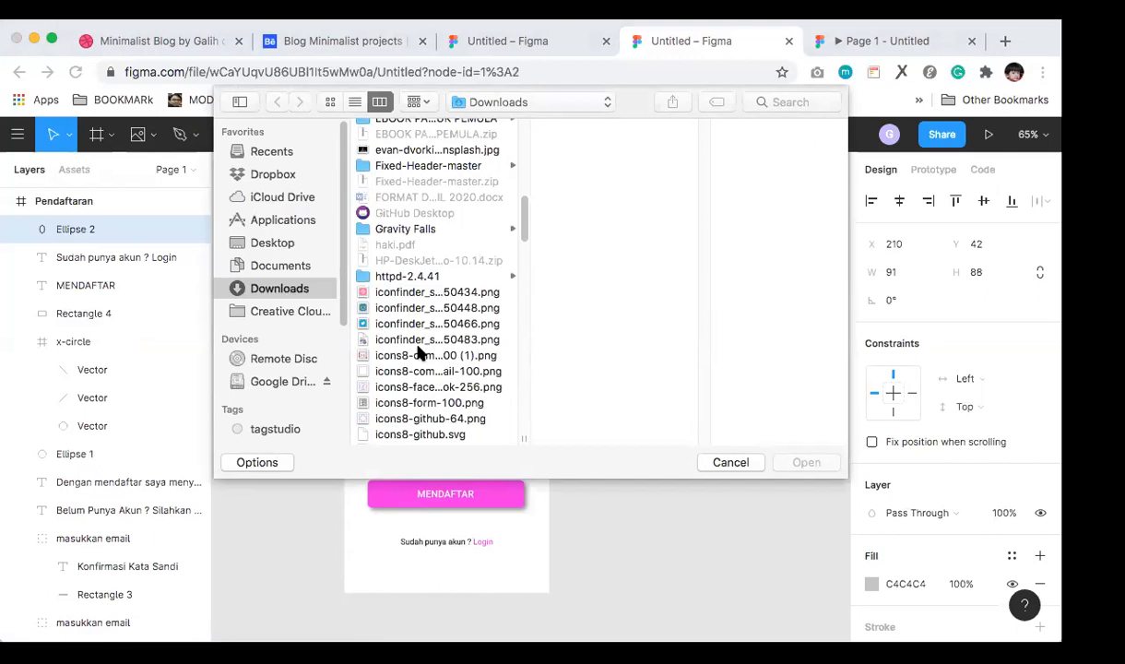
pyautogui.click(392, 153)
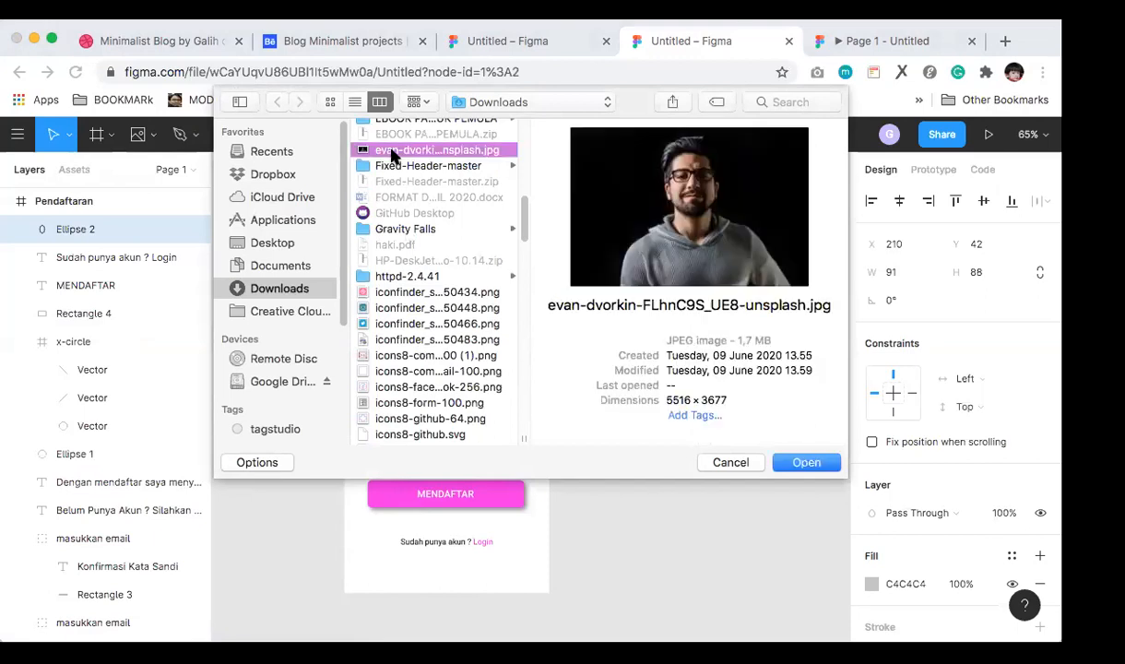
pyautogui.click(807, 463)
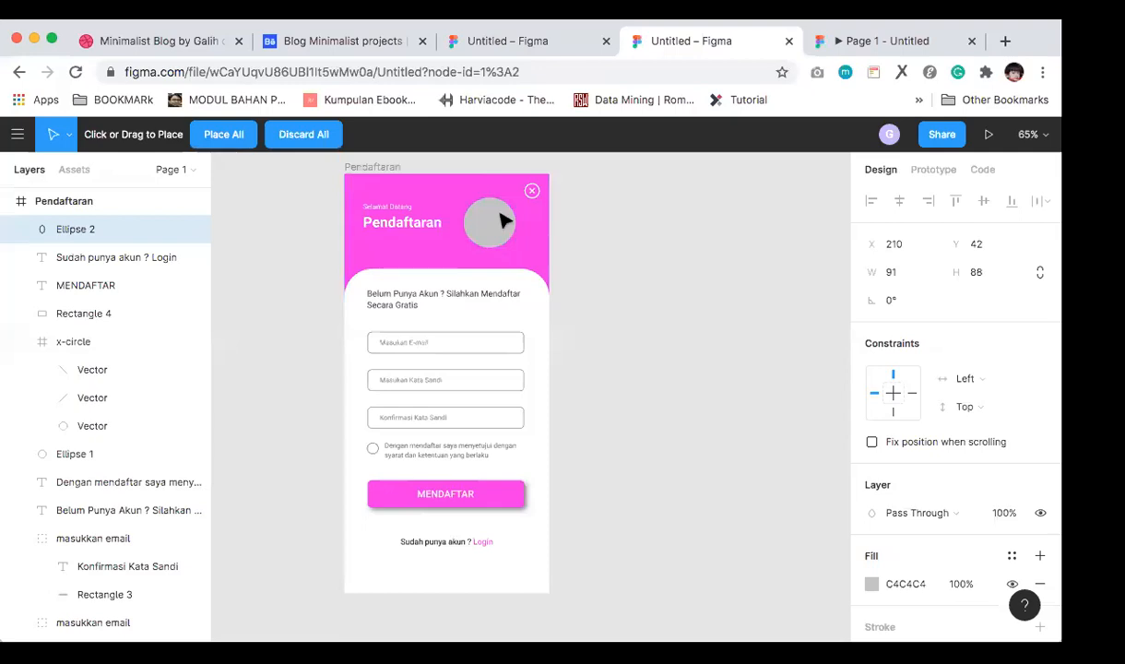
pyautogui.click(225, 134)
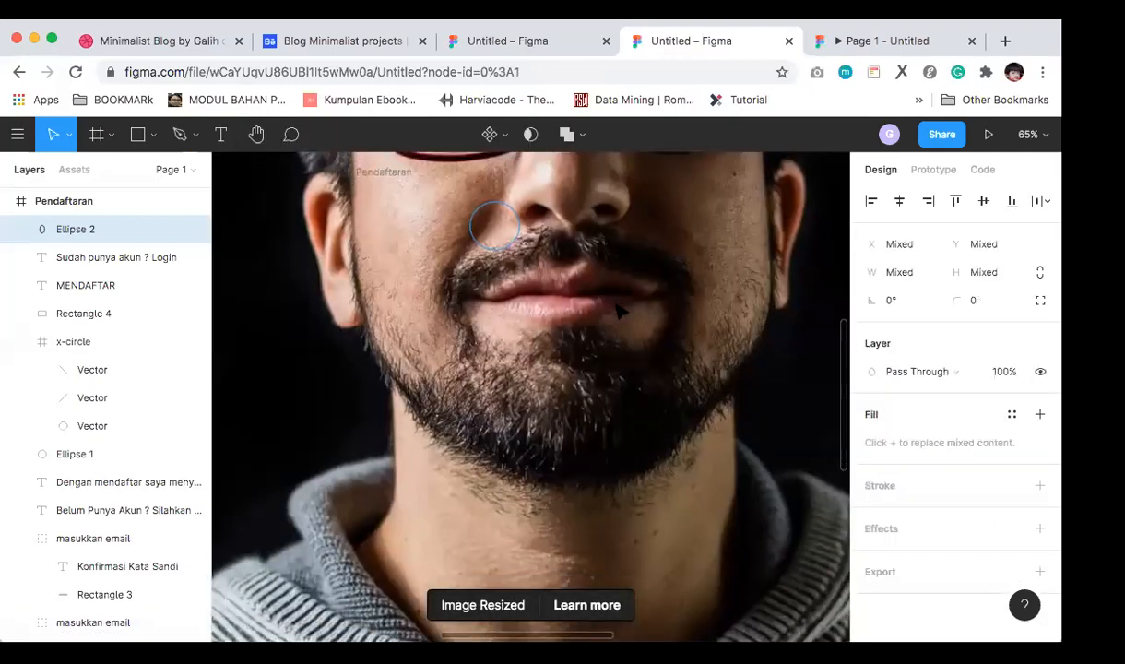
pyautogui.scroll(-3, 621, 312)
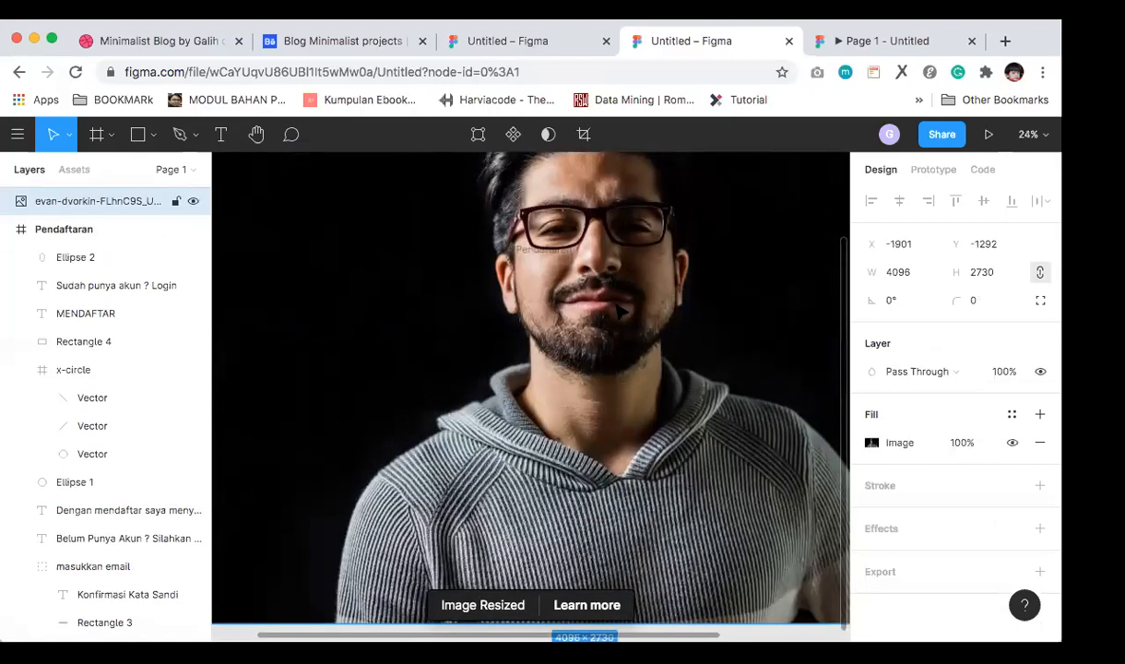
# Step: Undo the portrait photo's placement and return to a close view of the header ellipse
pyautogui.hotkey('ctrl', 'z')
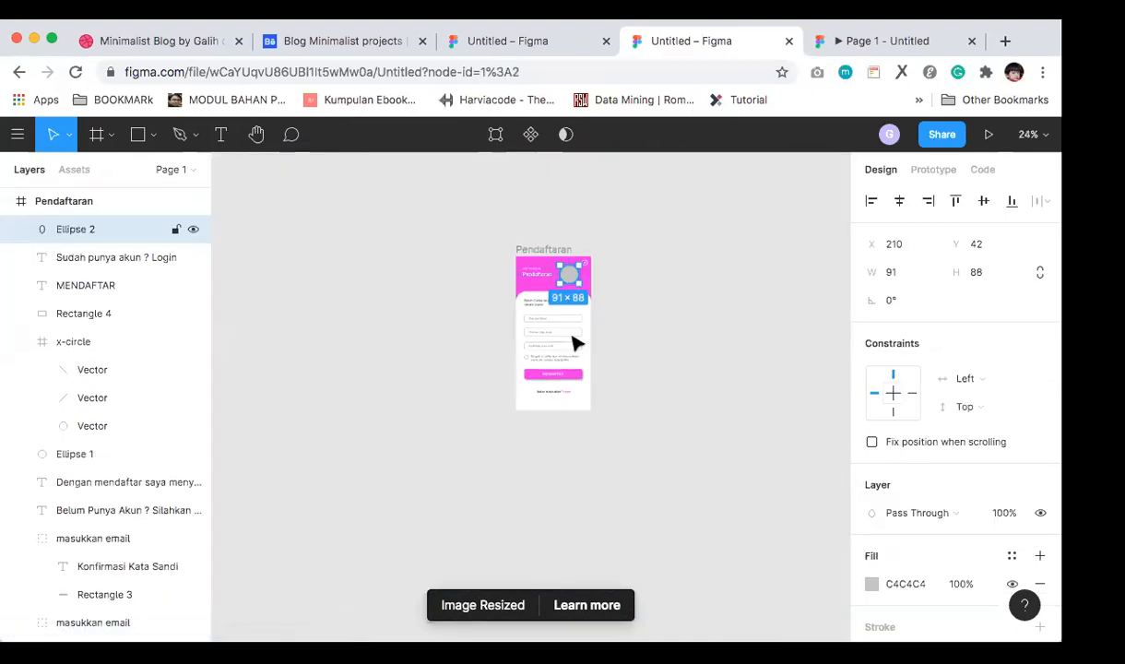
pyautogui.scroll(3, 574, 342)
pyautogui.scroll(5, 574, 342)
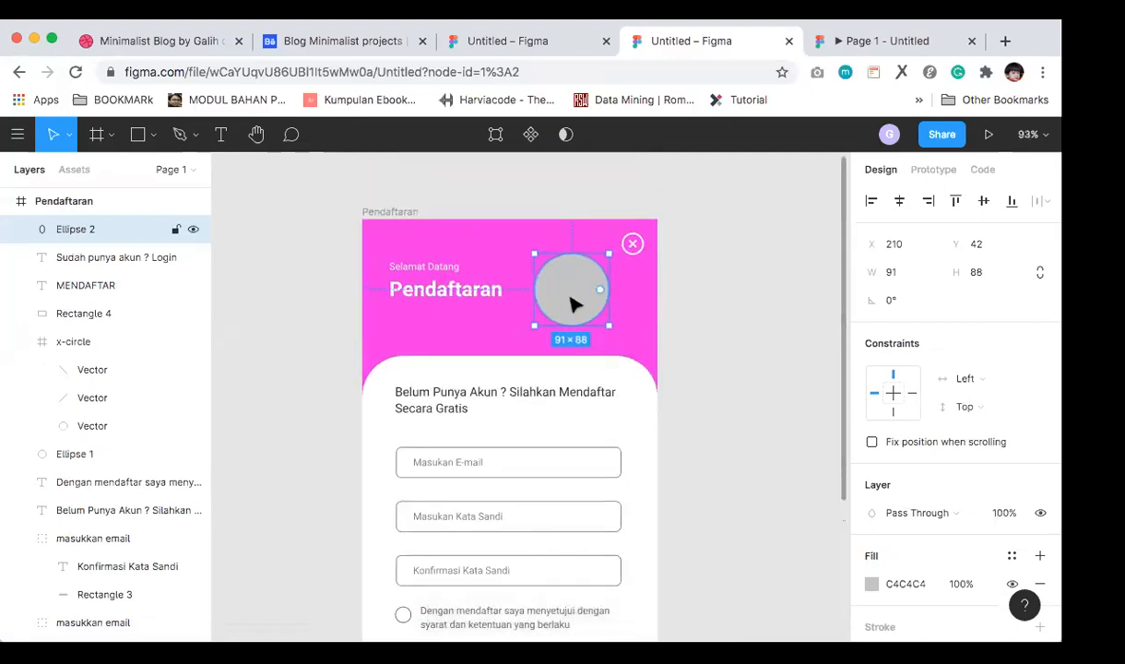
# Step: Try to run the Unsplash plugin on the grey ellipse in the pink header
pyautogui.rightClick(573, 303)
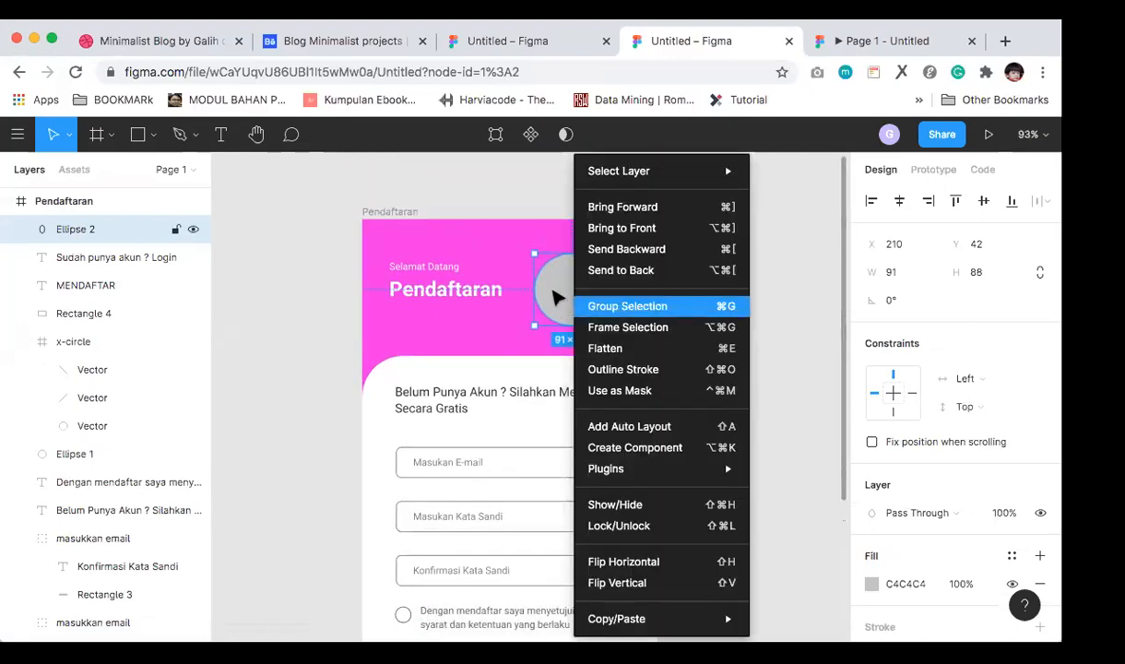
pyautogui.moveTo(608, 466)
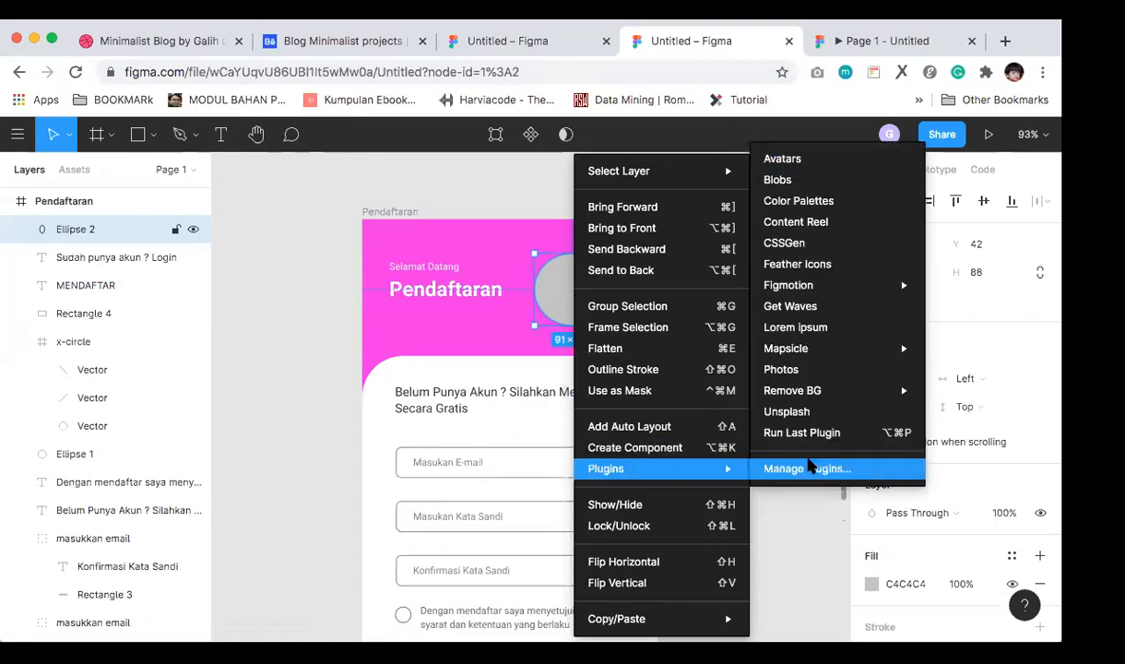
pyautogui.click(816, 415)
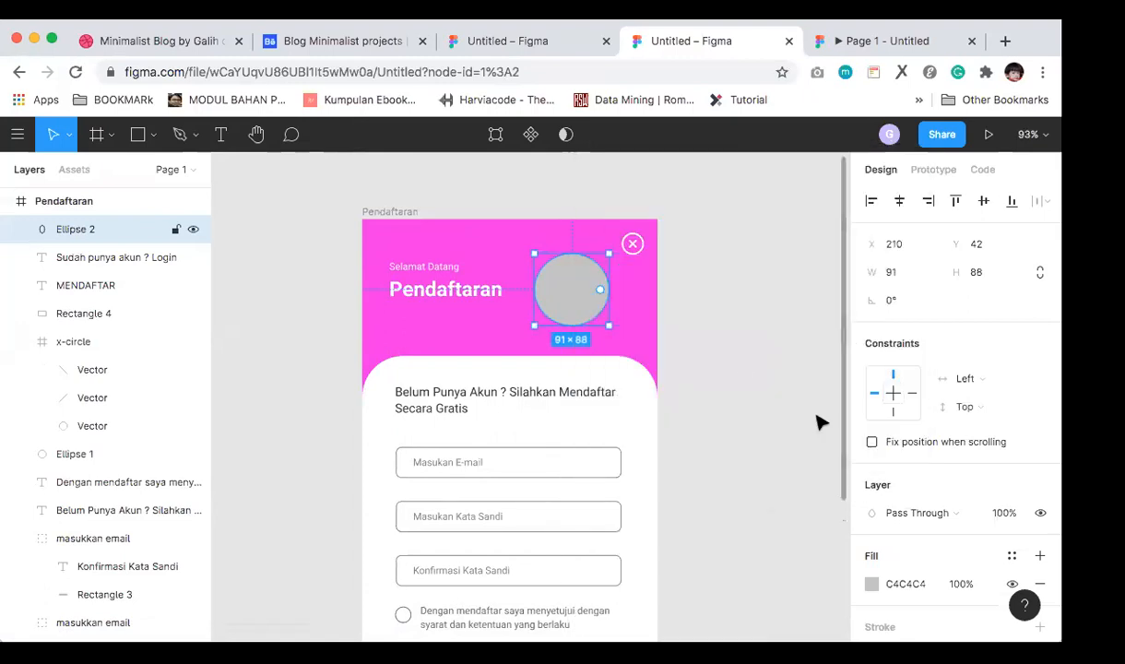
pyautogui.rightClick(579, 286)
pyautogui.moveTo(637, 471)
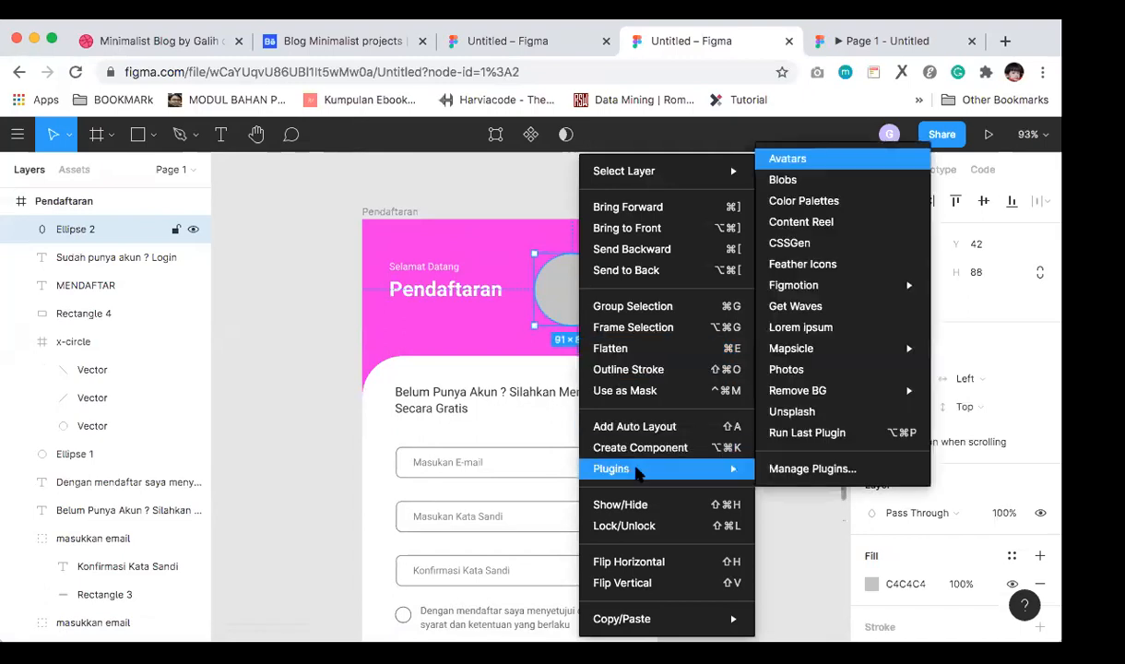
pyautogui.click(790, 420)
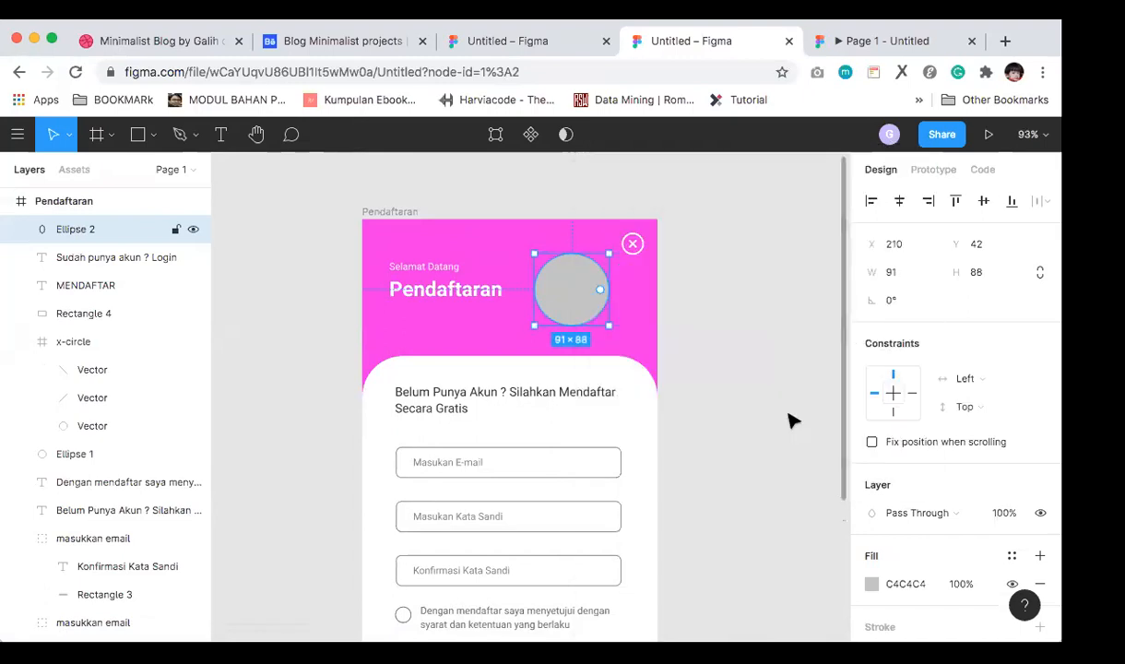
# Step: Delete the grey ellipse from the Pendaftaran header
pyautogui.scroll(-2, 791, 421)
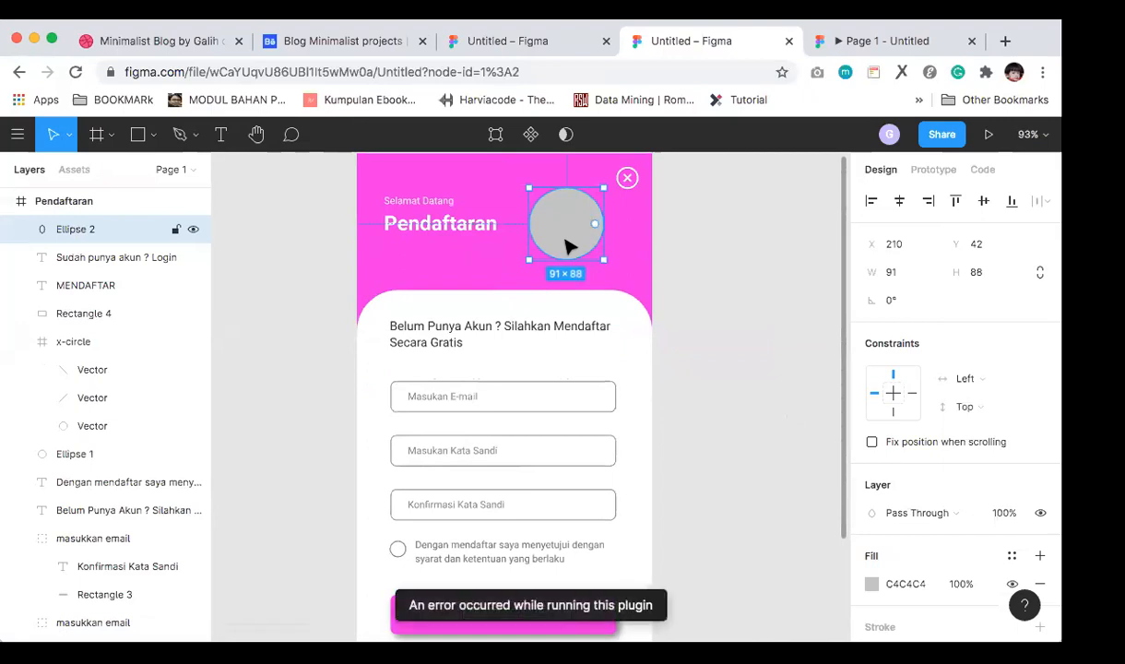
pyautogui.scroll(-1, 573, 359)
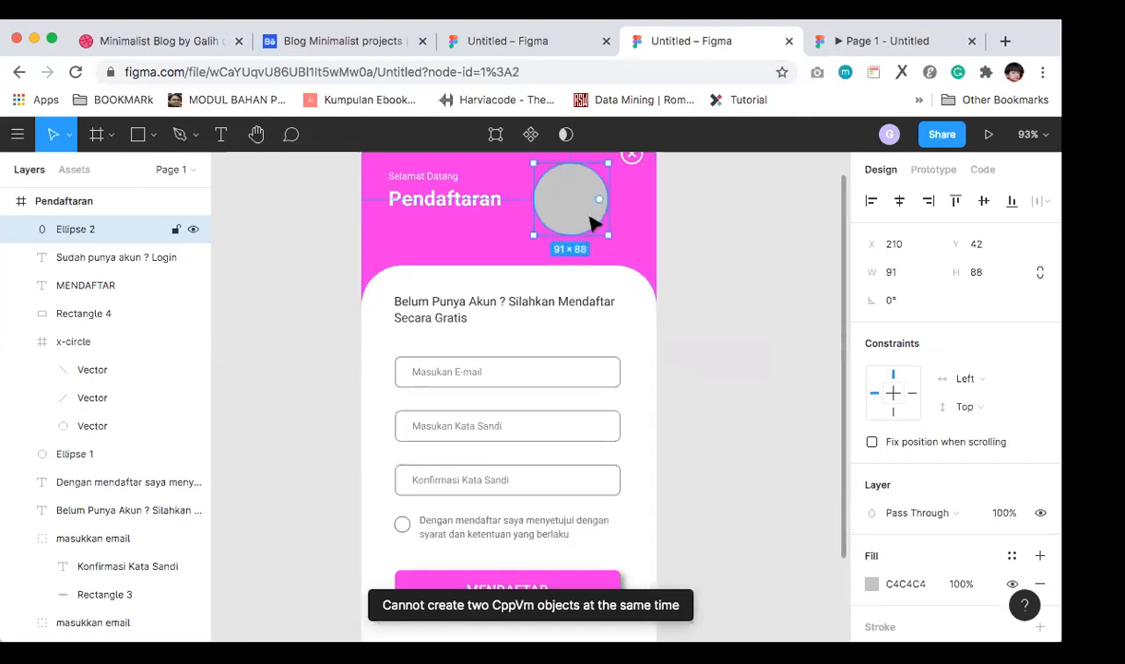
pyautogui.press('Delete')
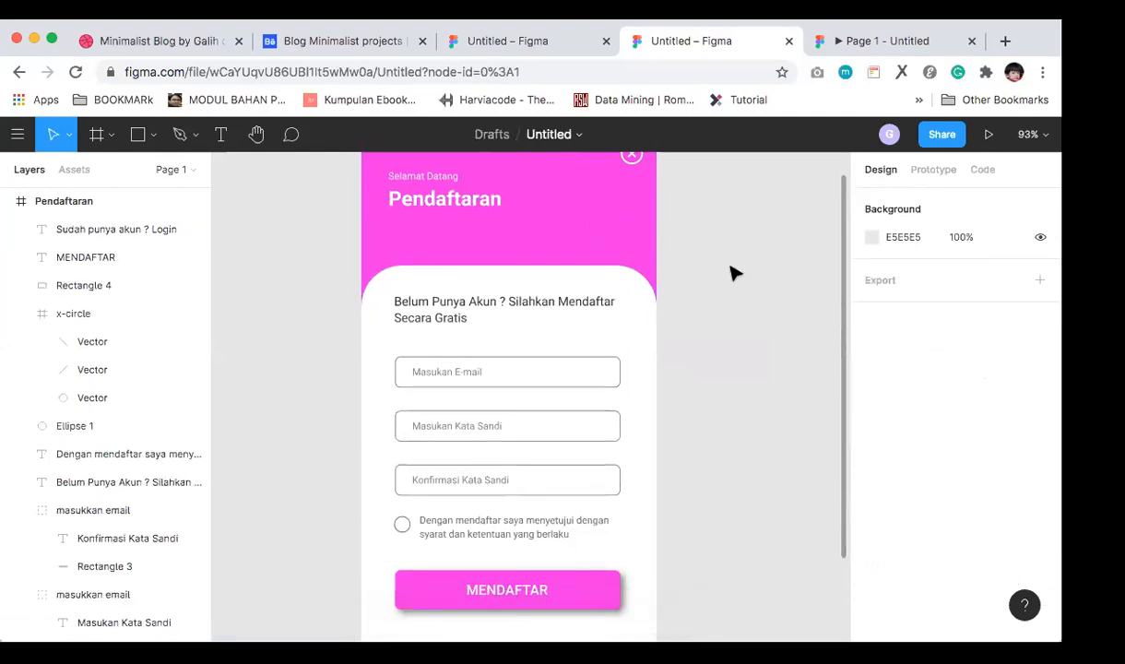
# Step: Duplicate the whole Pendaftaran frame and rename the copy Login
pyautogui.scroll(-5, 730, 273)
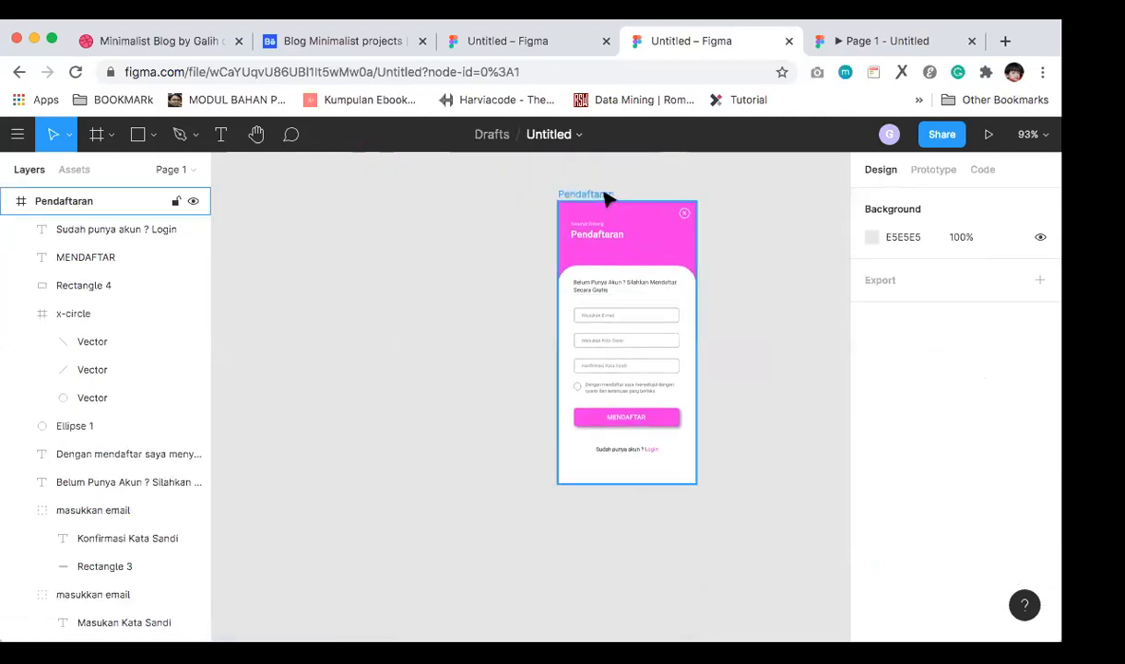
pyautogui.click(8, 201)
pyautogui.click(51, 209)
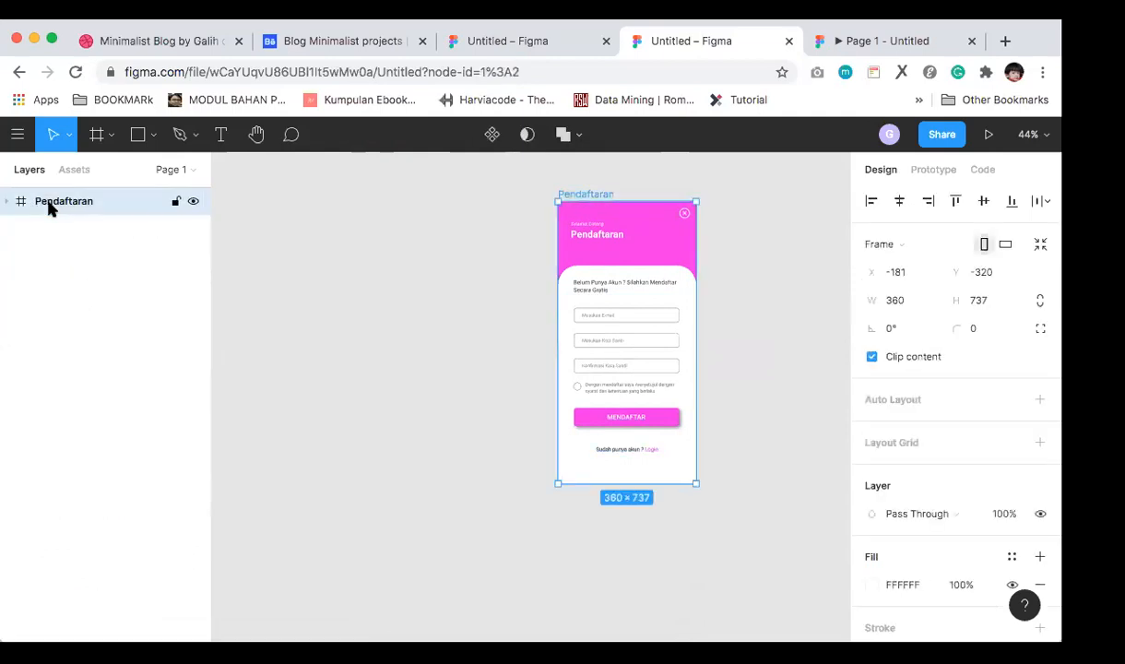
pyautogui.press('super+d')
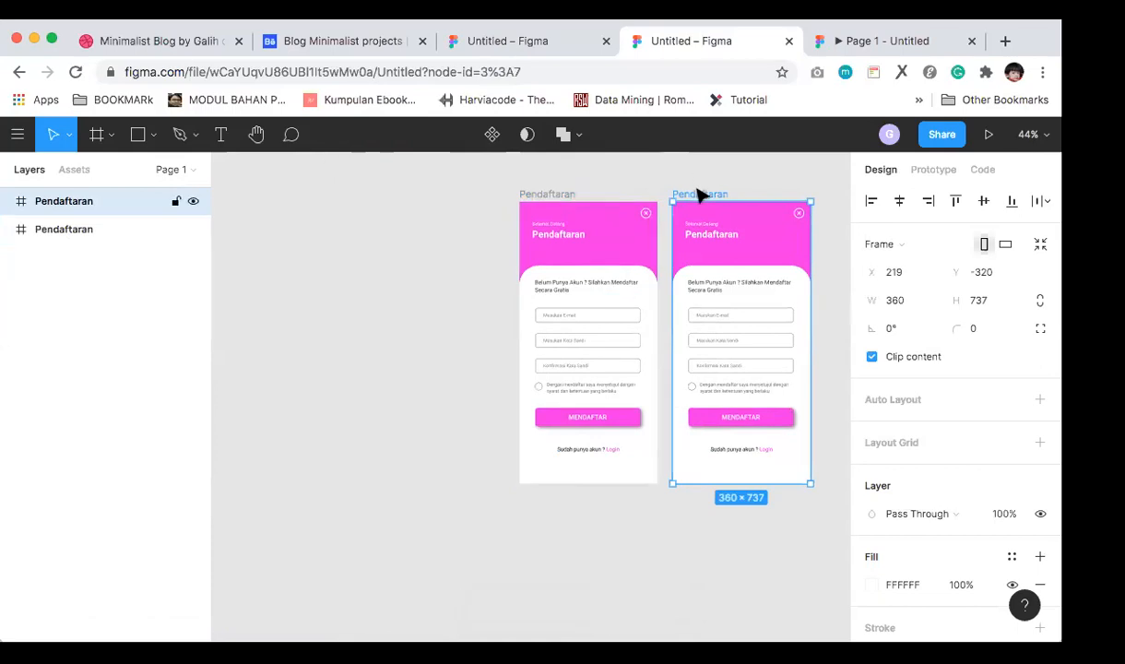
pyautogui.press('super+r')
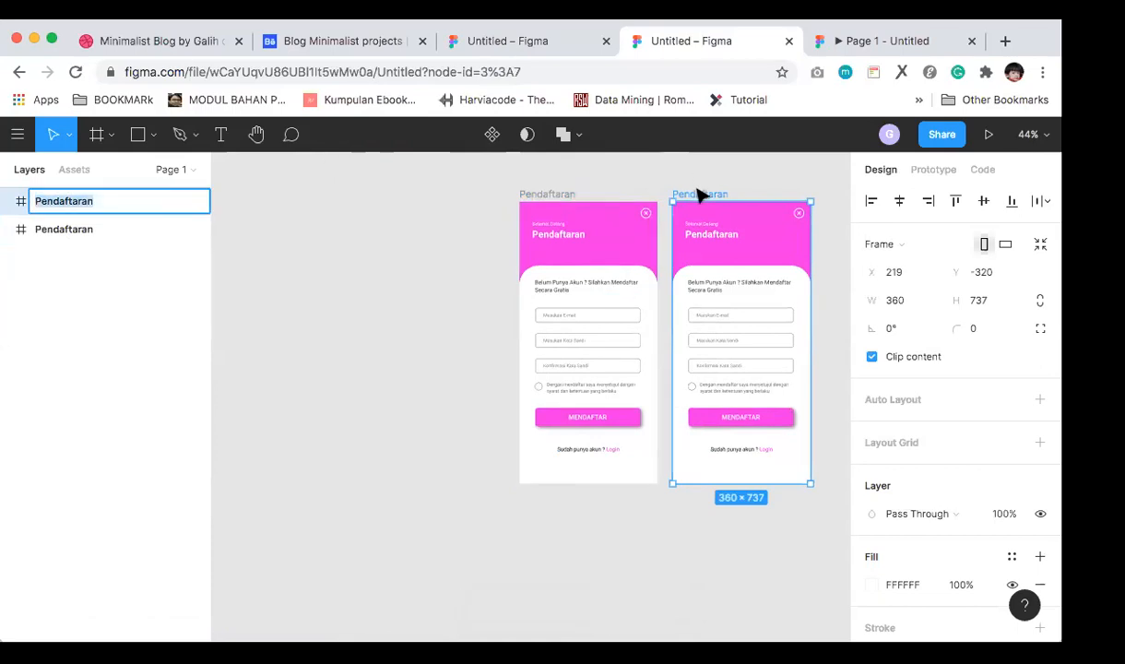
pyautogui.write('Login')
pyautogui.press('Return')
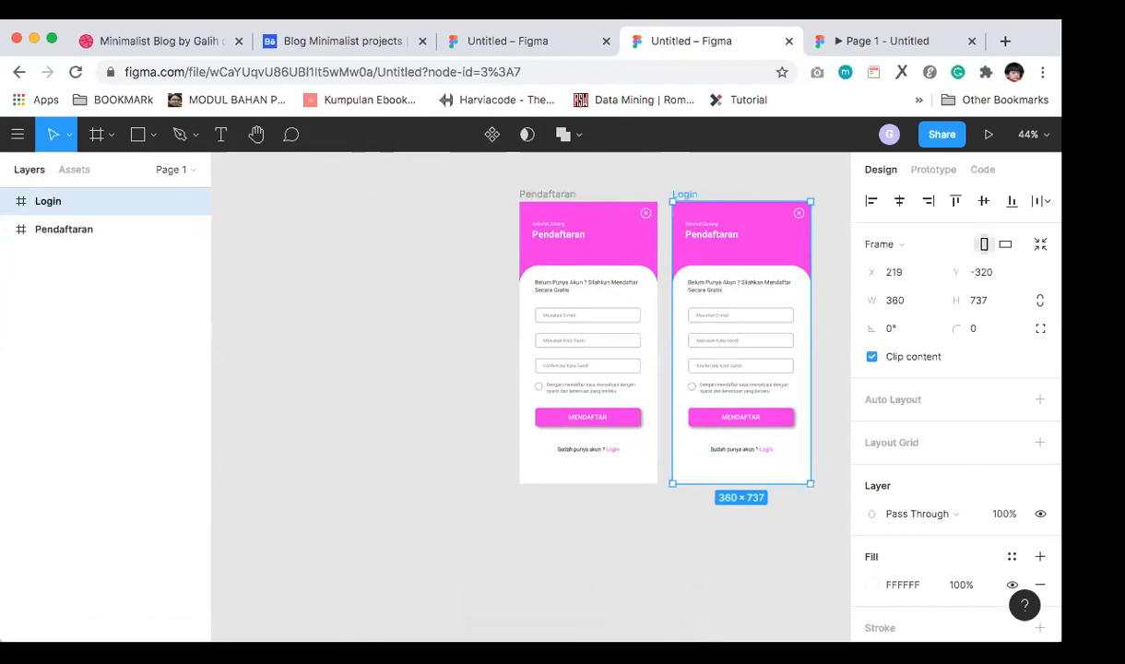
# Step: Change the header title in the Login frame to "Login"
pyautogui.hscroll(3, 687, 238)
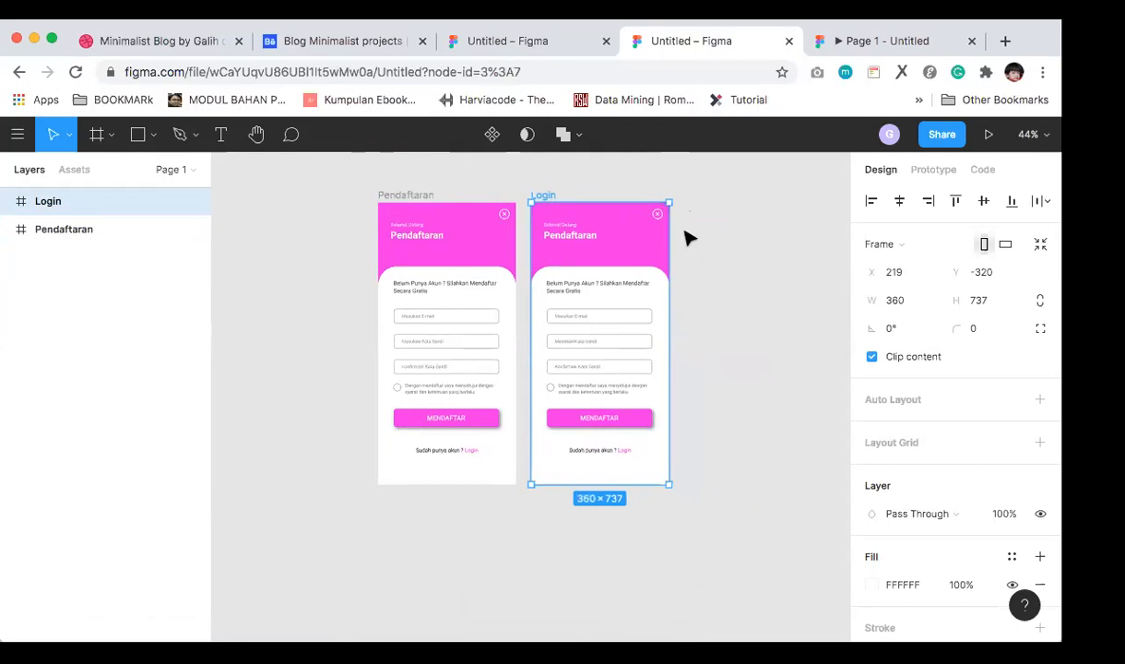
pyautogui.doubleClick(577, 236)
pyautogui.write('Login')
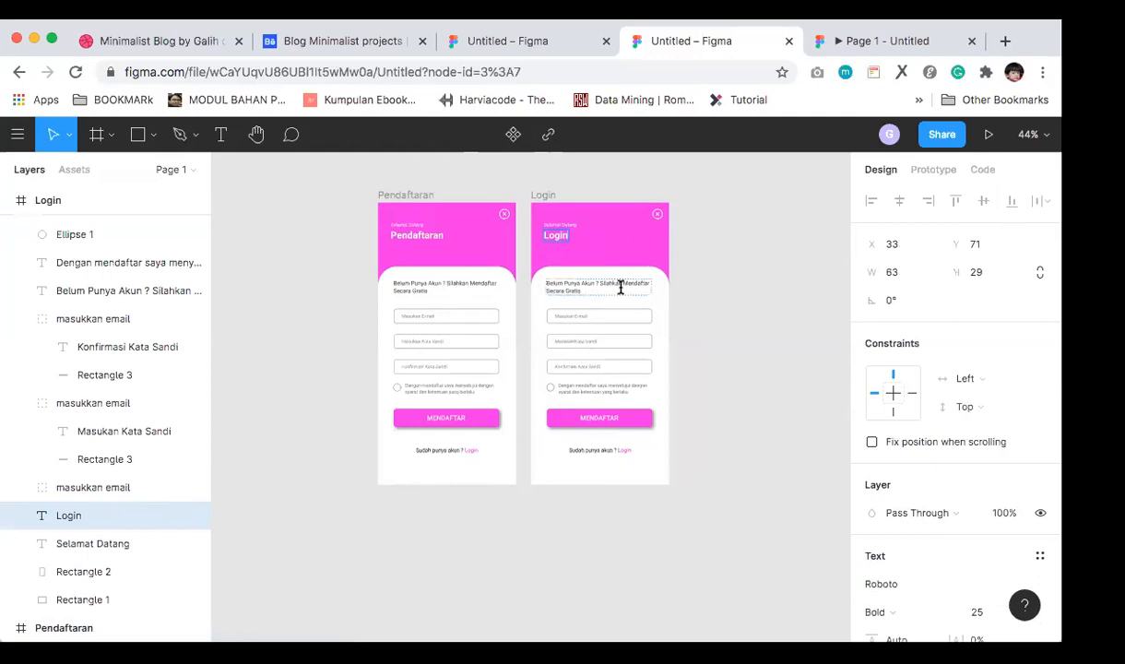
# Step: Replace the Login frame's intro text with "Silahkan Login terlebih dahulu Sebelum Menggunakan Aplikasi" on two lines, breaking after "Sebelum"
pyautogui.click(588, 284)
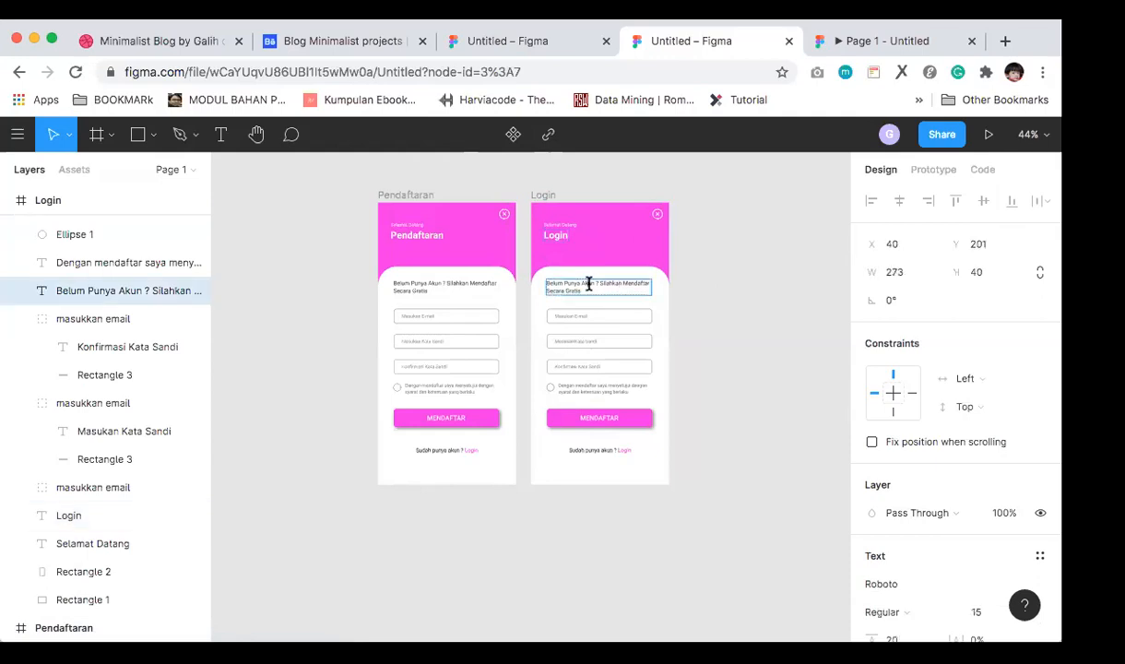
pyautogui.press('Return')
pyautogui.write('Silahkan Login terlebih dahul')
pyautogui.write('ulu')
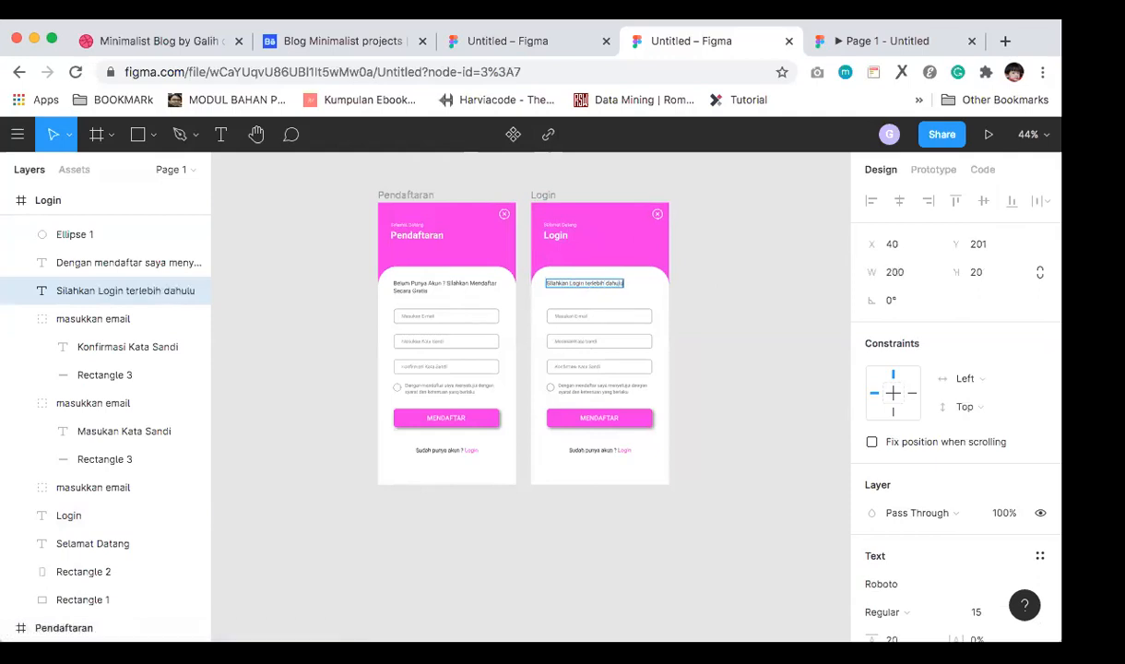
pyautogui.write(' Sebelum')
pyautogui.press('Return')
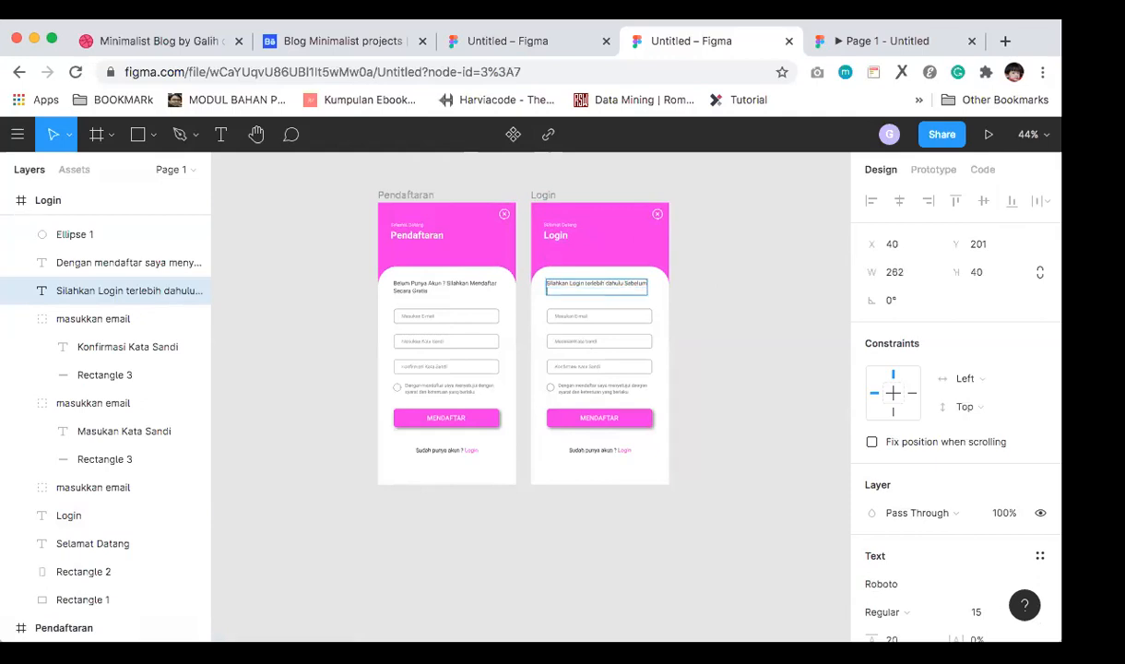
pyautogui.write('Menggunakan Aplikasi')
pyautogui.press('Escape')
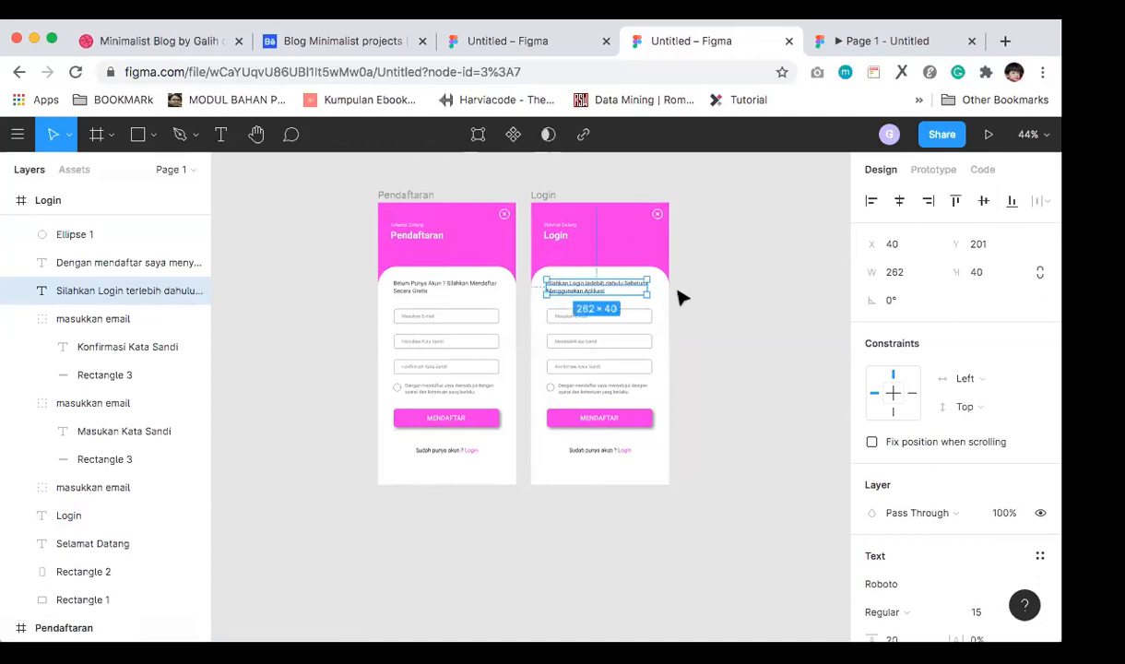
# Step: Delete the Konfirmasi Kata Sandi field from the Login frame
pyautogui.scroll(2, 595, 293)
pyautogui.scroll(5, 595, 293)
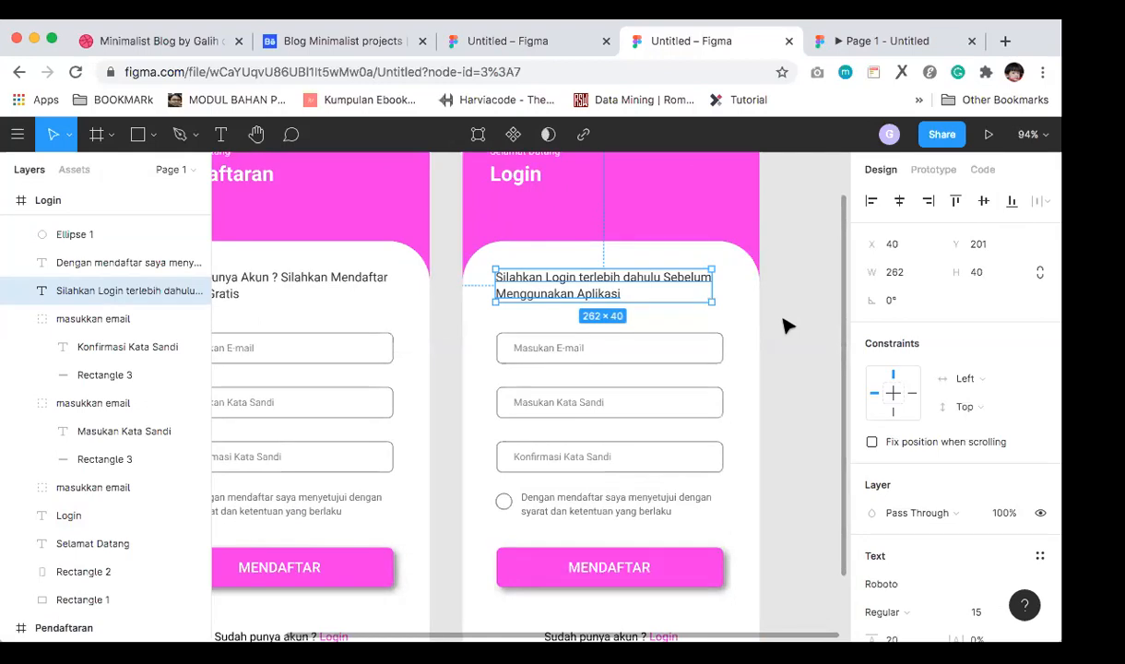
pyautogui.click(651, 443)
pyautogui.press('Delete')
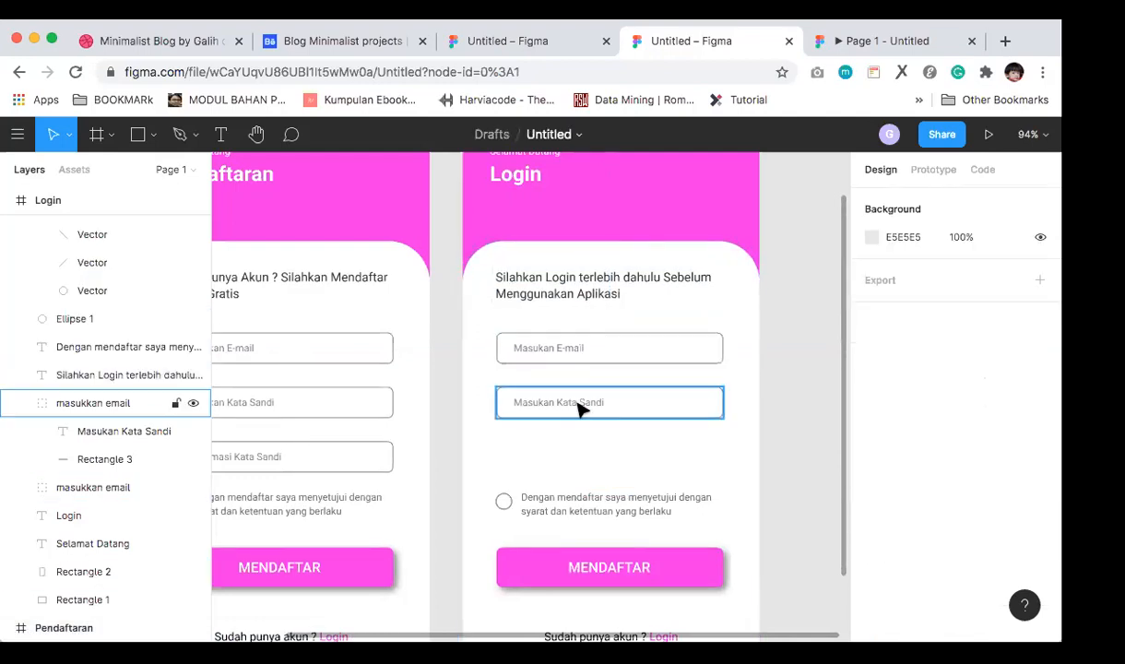
# Step: Delete the terms agreement text and its small circle from the Login frame
pyautogui.click(561, 503)
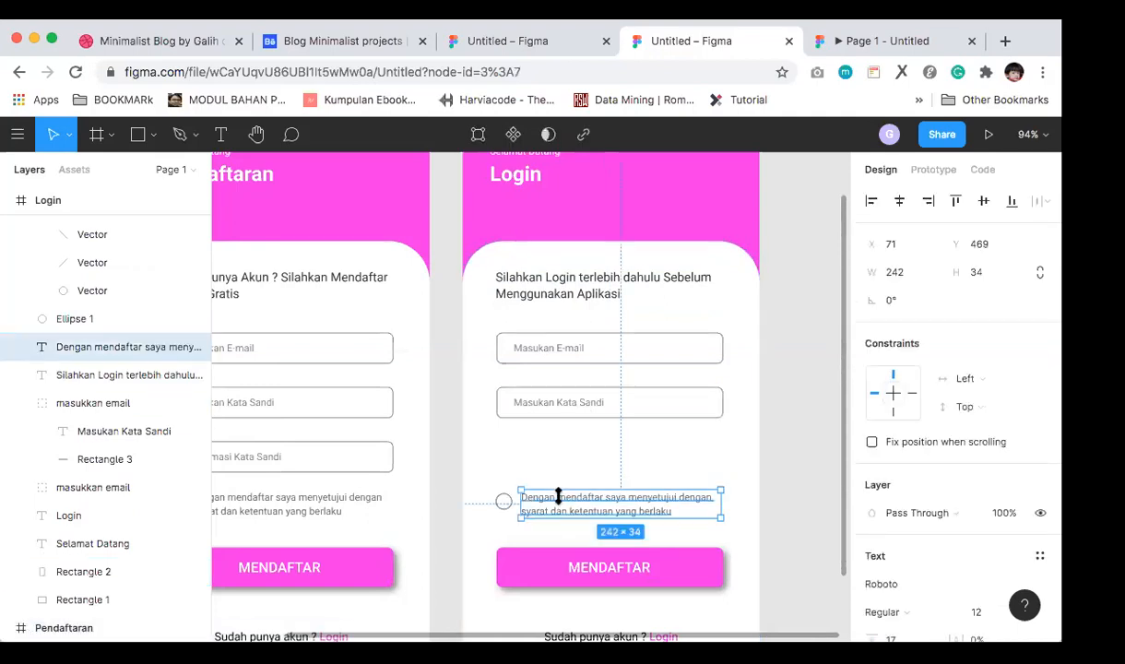
pyautogui.press('BackSpace')
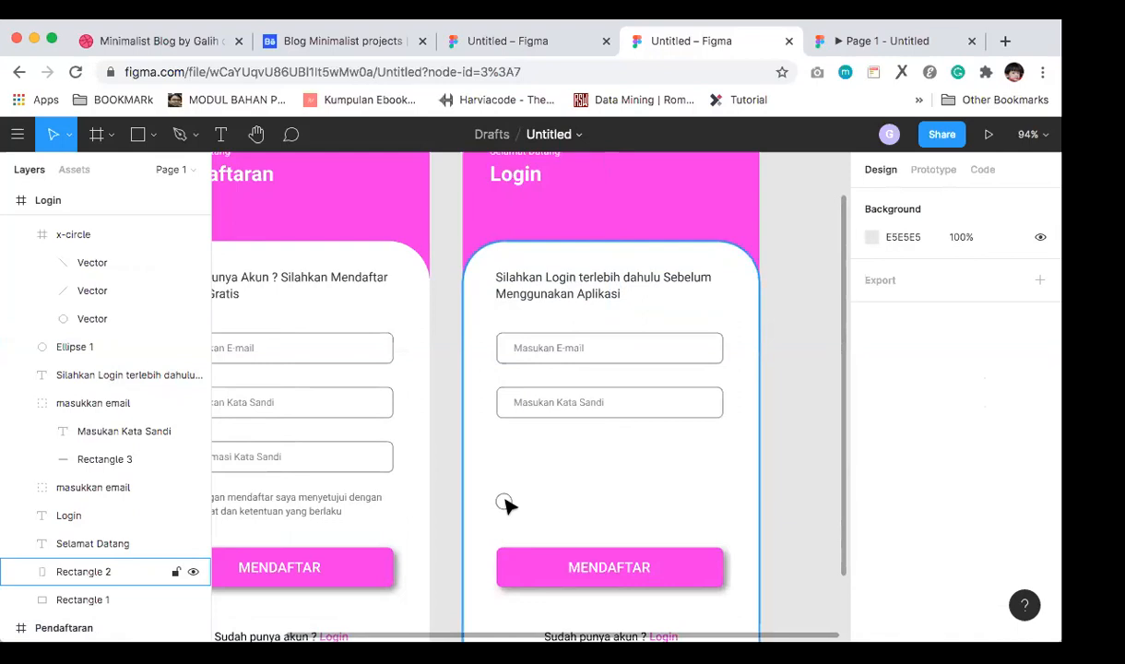
pyautogui.click(507, 500)
pyautogui.click(505, 502)
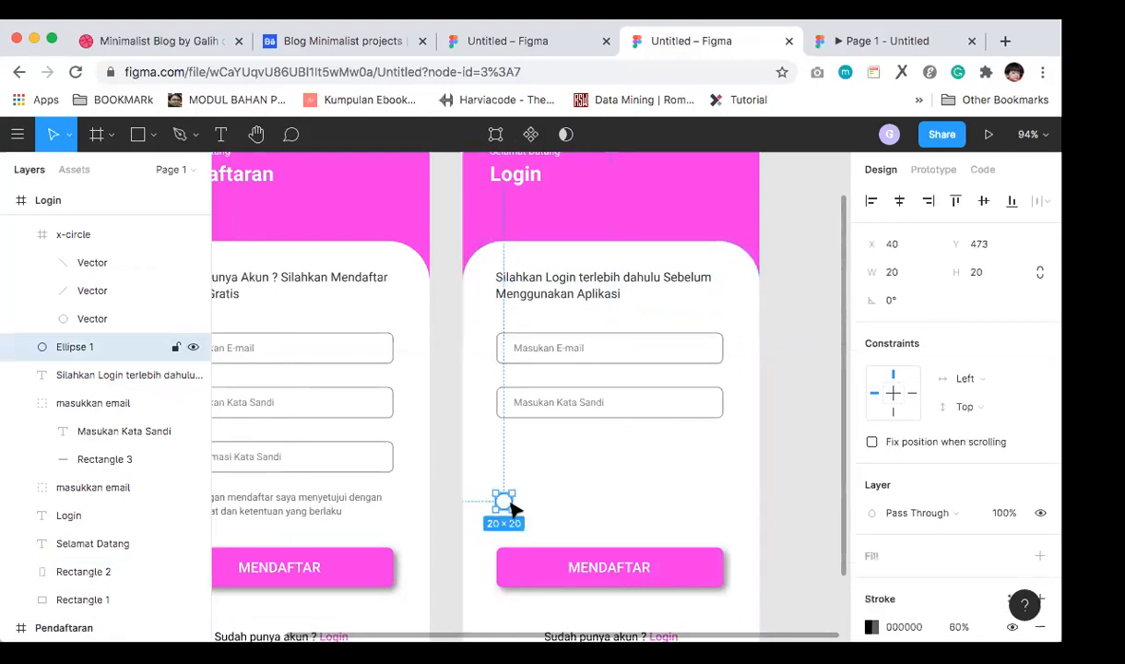
pyautogui.press('BackSpace')
# Step: Duplicate the Login frame's "Sudah punya akun ? Login" text and move the copy up below the Masukan Kata Sandi field, at Y 409
pyautogui.scroll(-2, 515, 510)
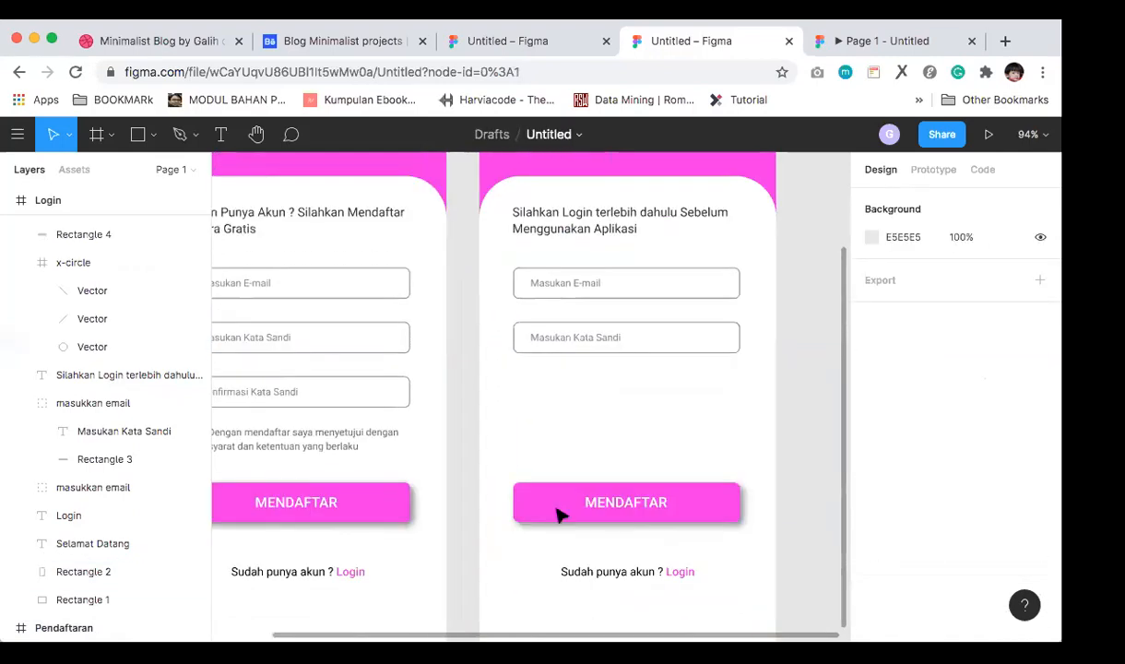
pyautogui.click(630, 576)
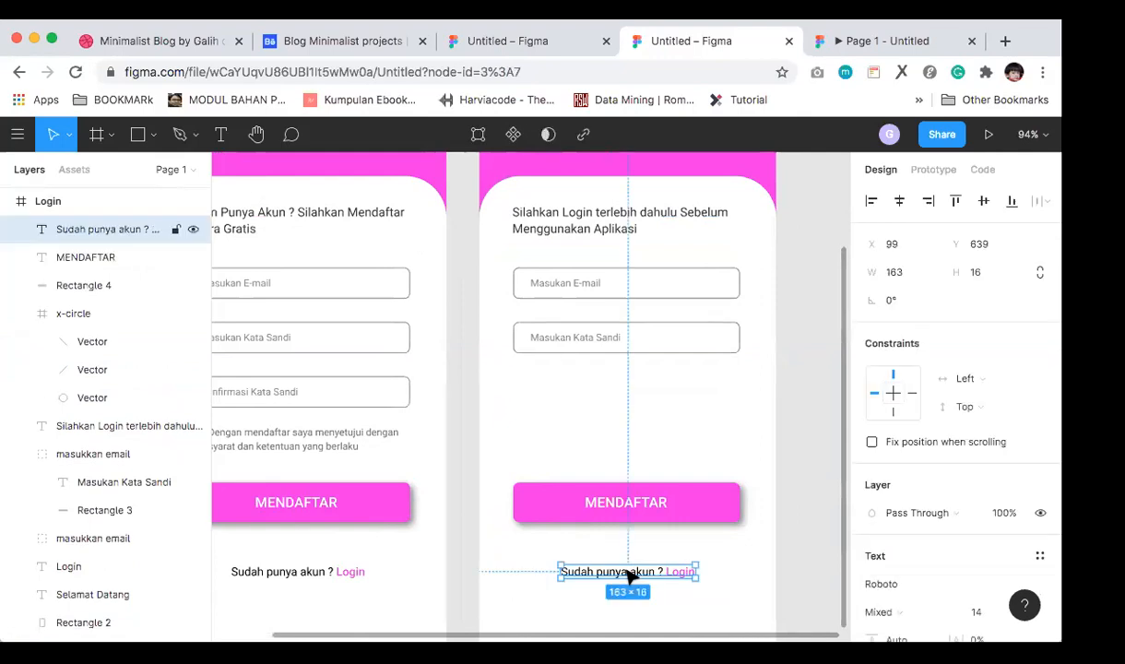
pyautogui.press('super+d')
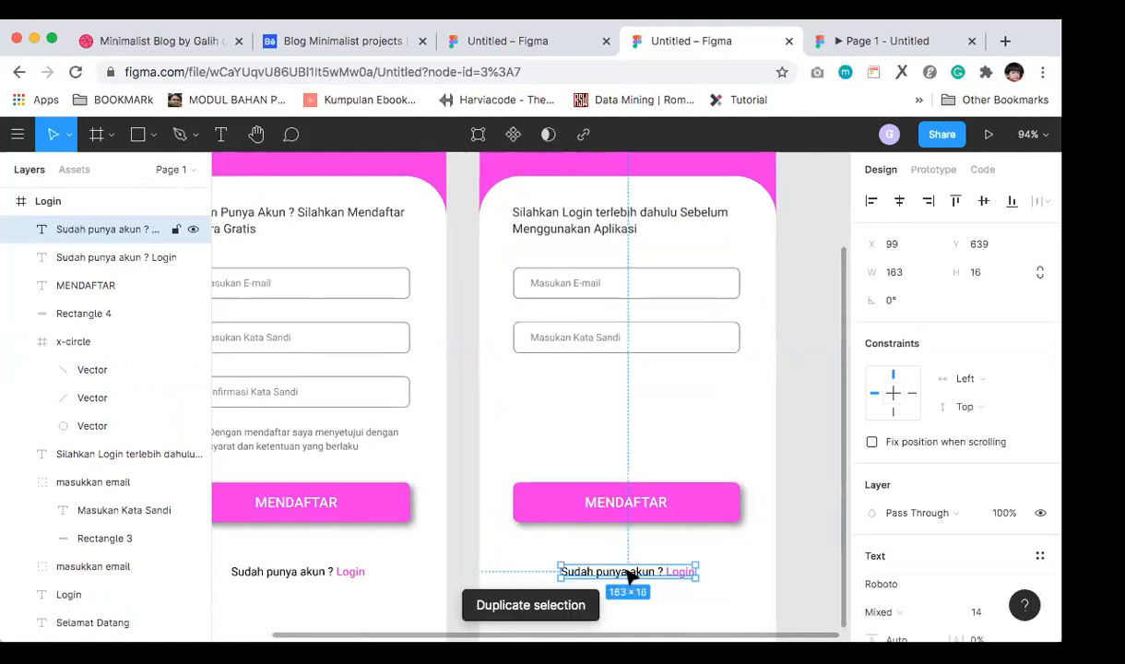
pyautogui.hotkey('shift', 'Up')
pyautogui.hotkey('shift', 'Up')
pyautogui.hotkey('shift', 'Up')
pyautogui.hotkey('shift', 'Up')
pyautogui.hotkey('shift', 'Up')
pyautogui.hotkey('shift', 'Up')
pyautogui.hotkey('shift', 'Up')
pyautogui.hotkey('shift', 'Up')
pyautogui.hotkey('shift', 'Up')
pyautogui.hotkey('shift', 'Up')
pyautogui.hotkey('shift', 'Up')
pyautogui.hotkey('shift', 'Up')
pyautogui.hotkey('shift', 'Up')
pyautogui.hotkey('shift', 'Up')
pyautogui.hotkey('shift', 'Up')
pyautogui.hotkey('shift', 'Up')
pyautogui.hotkey('shift', 'Up')
pyautogui.hotkey('shift', 'Up')
pyautogui.hotkey('shift', 'Up')
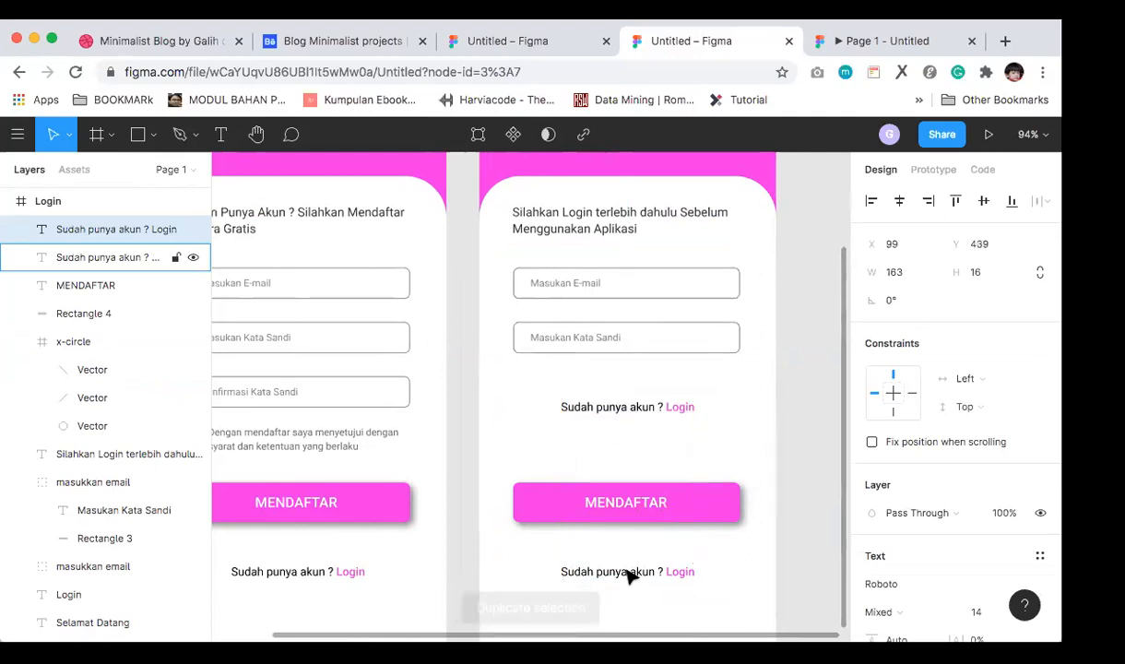
pyautogui.hotkey('shift', 'Up')
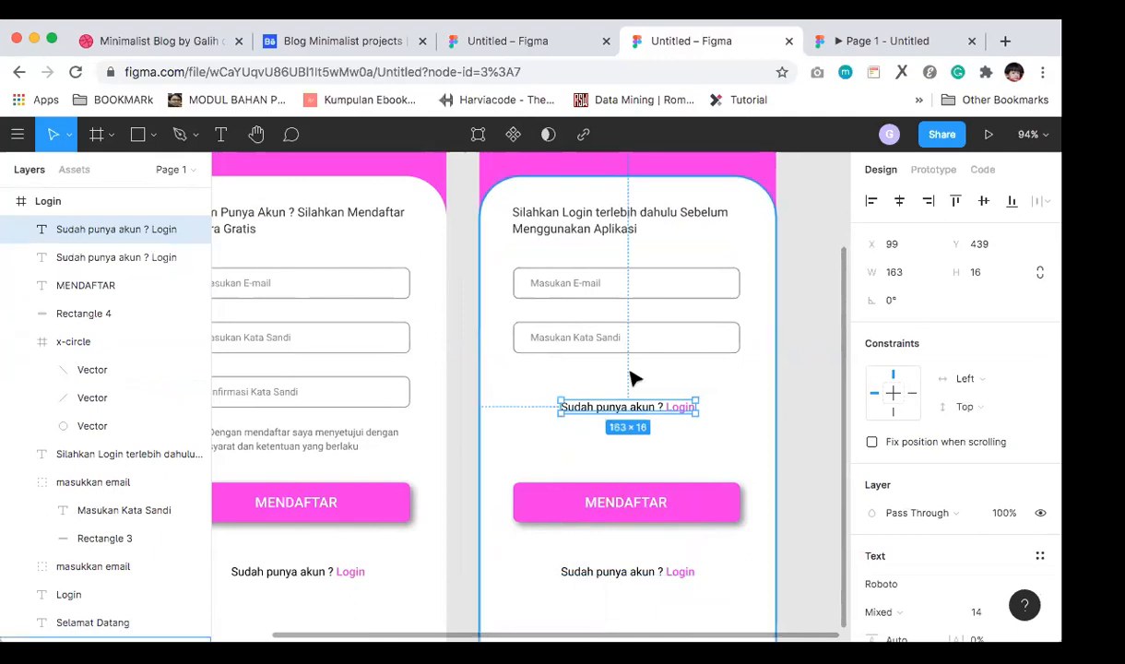
pyautogui.hotkey('shift', 'Up')
pyautogui.hotkey('shift', 'Up')
pyautogui.hotkey('shift', 'Up')
# Step: Shift the duplicated text horizontally to X 42, lining it up with the input fields' left edge
pyautogui.hotkey('shift', 'Left')
pyautogui.hotkey('shift', 'Left')
pyautogui.hotkey('shift', 'Left')
pyautogui.hotkey('shift', 'Left')
pyautogui.hotkey('shift', 'Left')
pyautogui.hotkey('shift', 'Left')
pyautogui.hotkey('shift', 'Left')
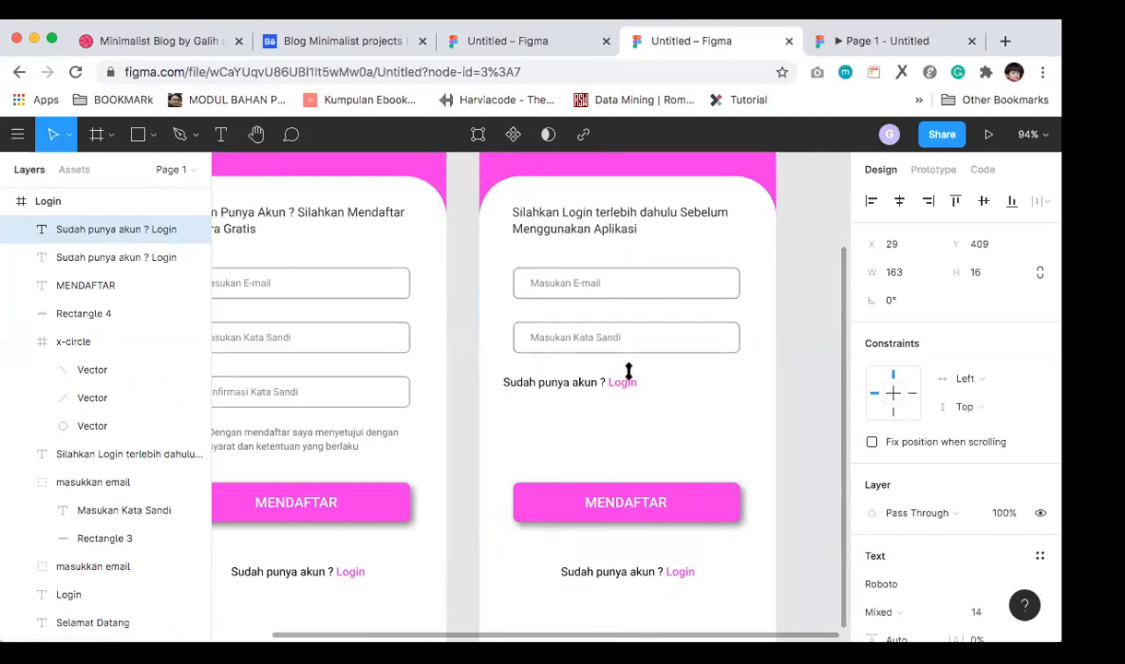
pyautogui.press('Right')
pyautogui.press('Right')
pyautogui.press('Right')
pyautogui.press('Right')
pyautogui.press('Right')
pyautogui.press('Right')
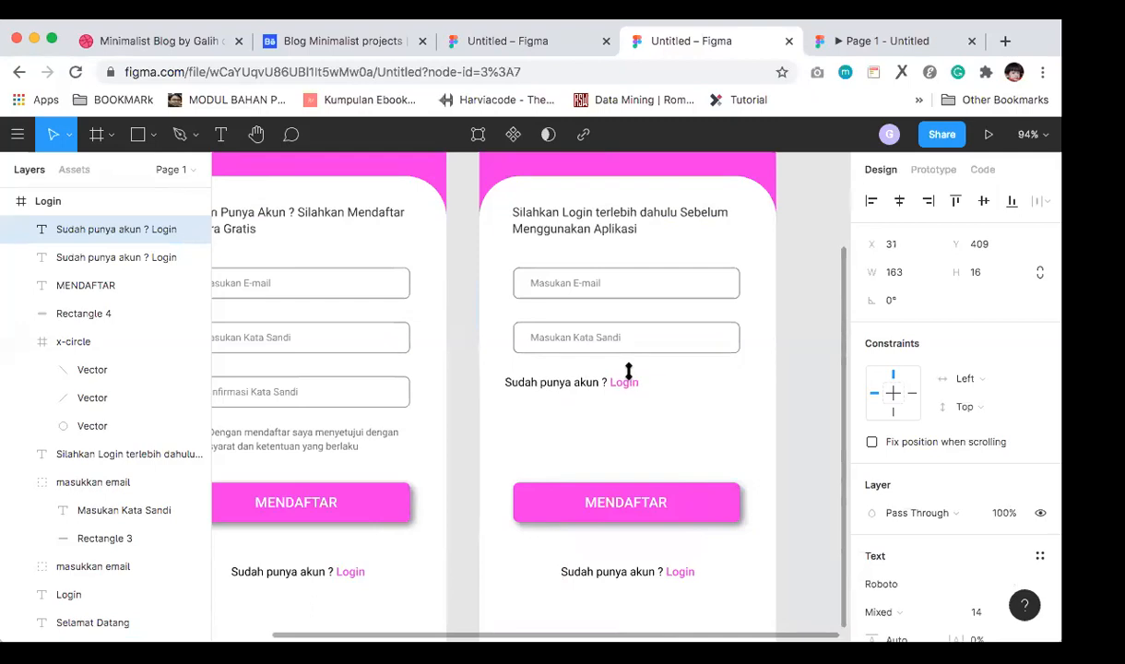
pyautogui.press('Right')
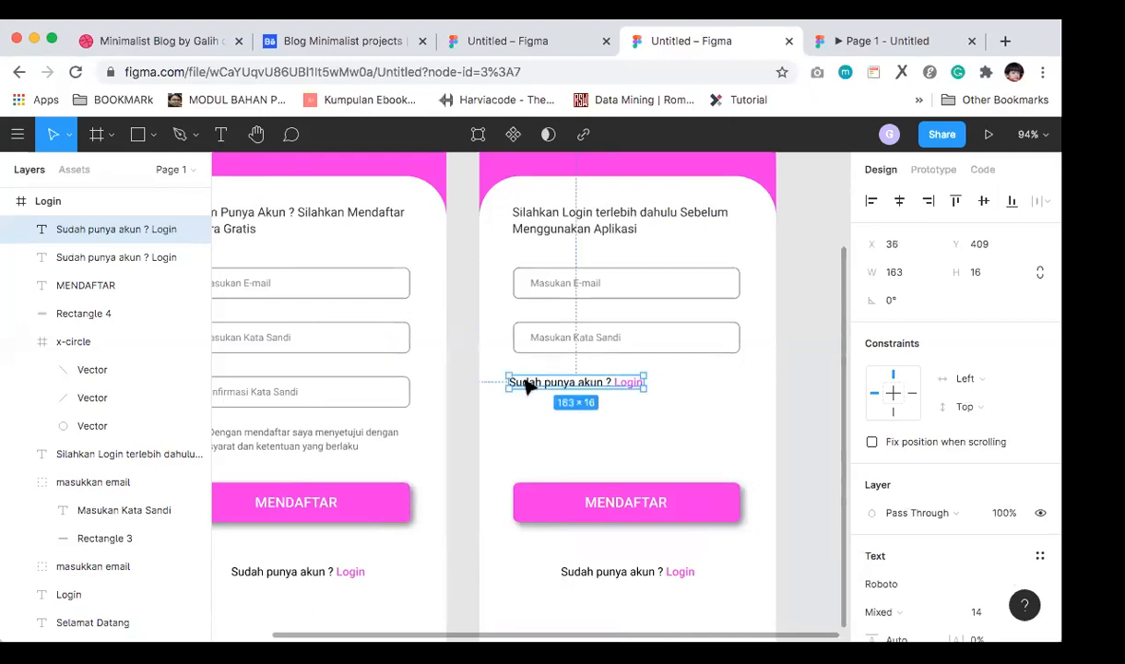
pyautogui.press('Right')
pyautogui.press('Right')
pyautogui.press('Right')
pyautogui.press('Right')
pyautogui.press('Right')
pyautogui.press('Right')
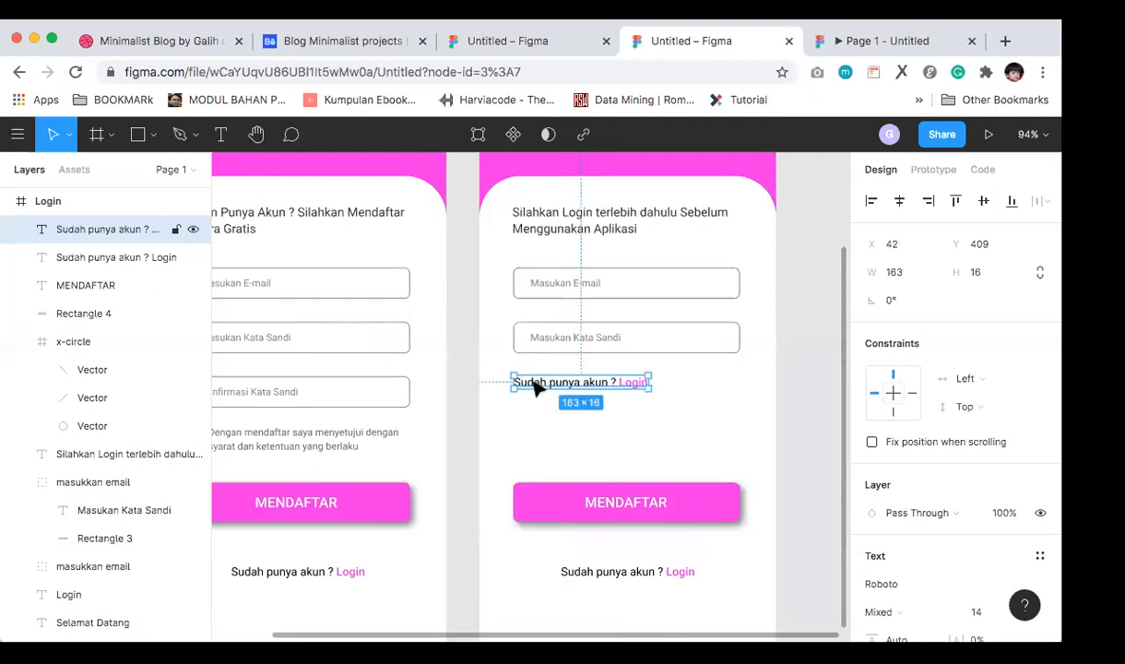
# Step: Replace the duplicated text with "Lupa Kata Sandi ?" and select all of its characters
pyautogui.doubleClick(536, 388)
pyautogui.write('Lupa Kata Sandi')
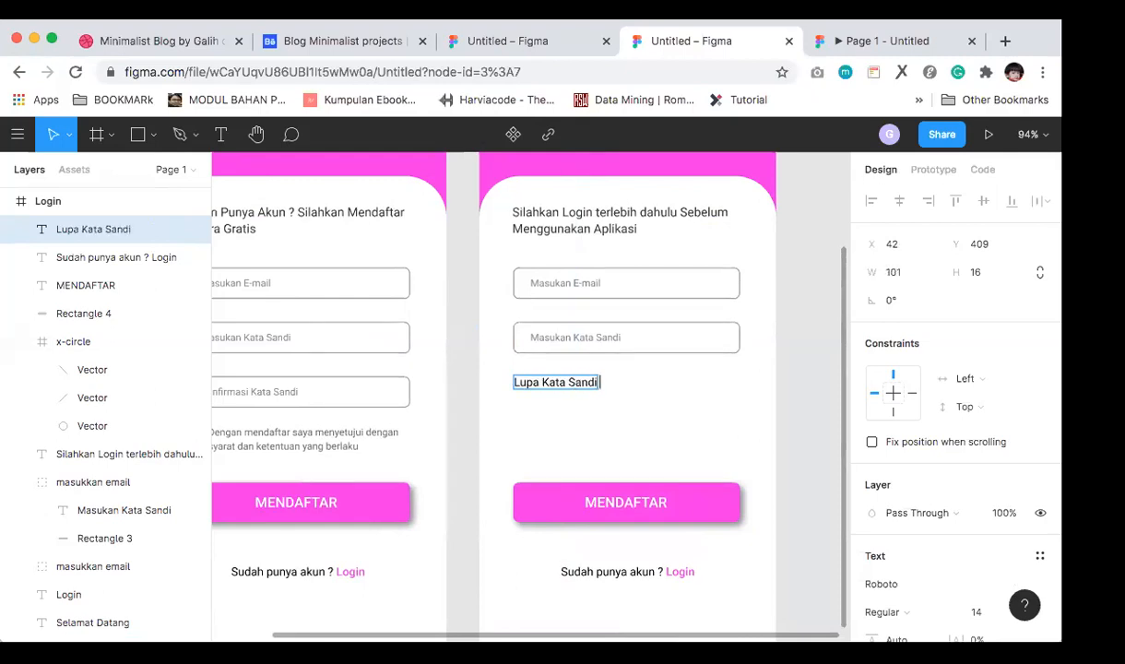
pyautogui.write(' ?')
pyautogui.press('super+a')
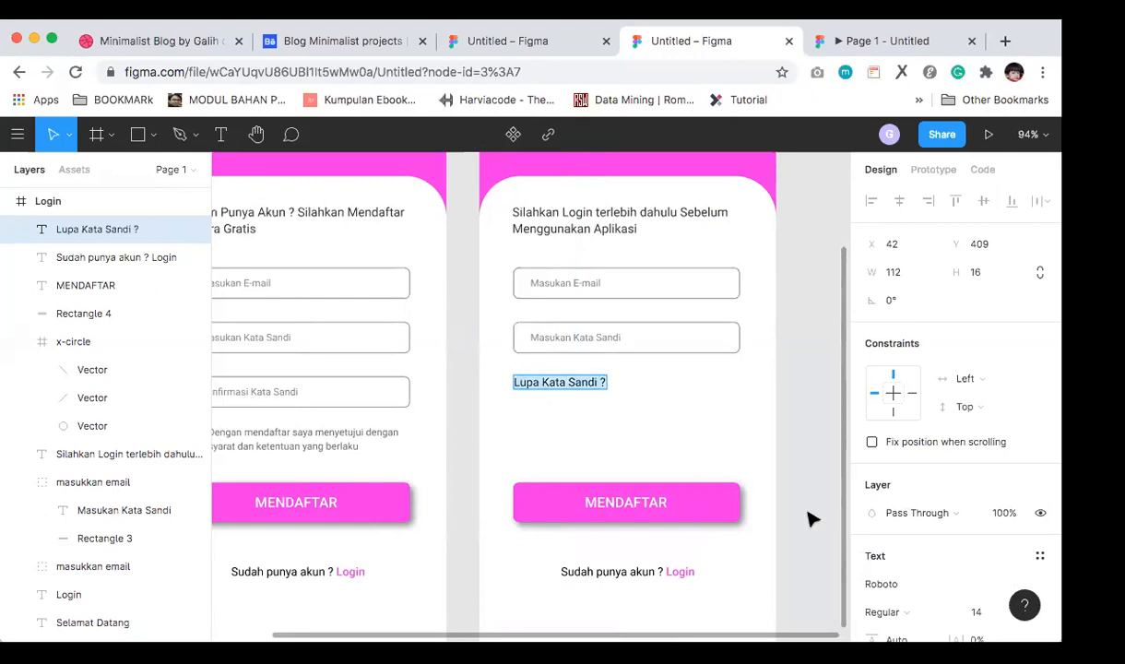
# Step: Colour the Login frame's "Lupa Kata Sandi ?" text with the document's pink, F03DE9
pyautogui.scroll(-5, 904, 547)
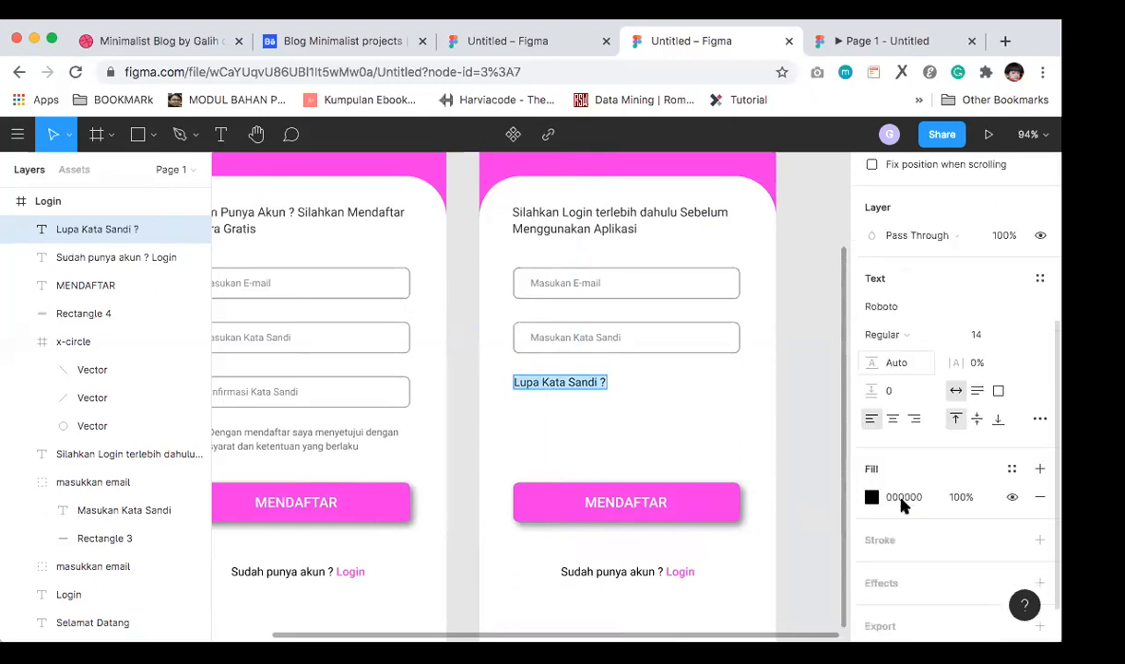
pyautogui.click(871, 447)
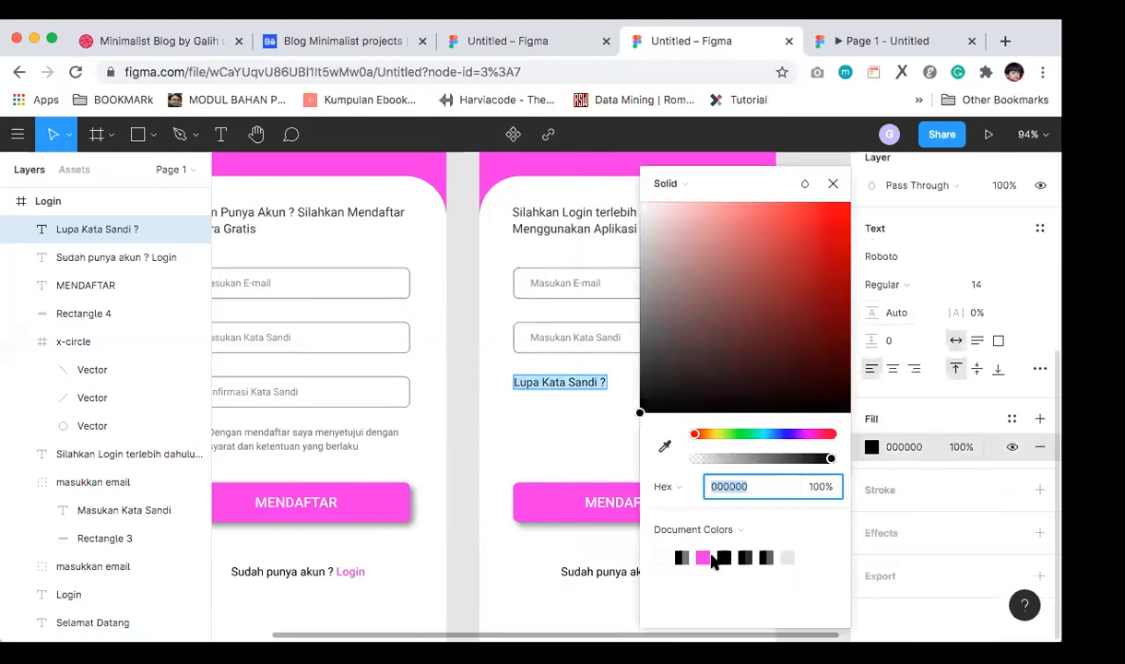
pyautogui.click(704, 556)
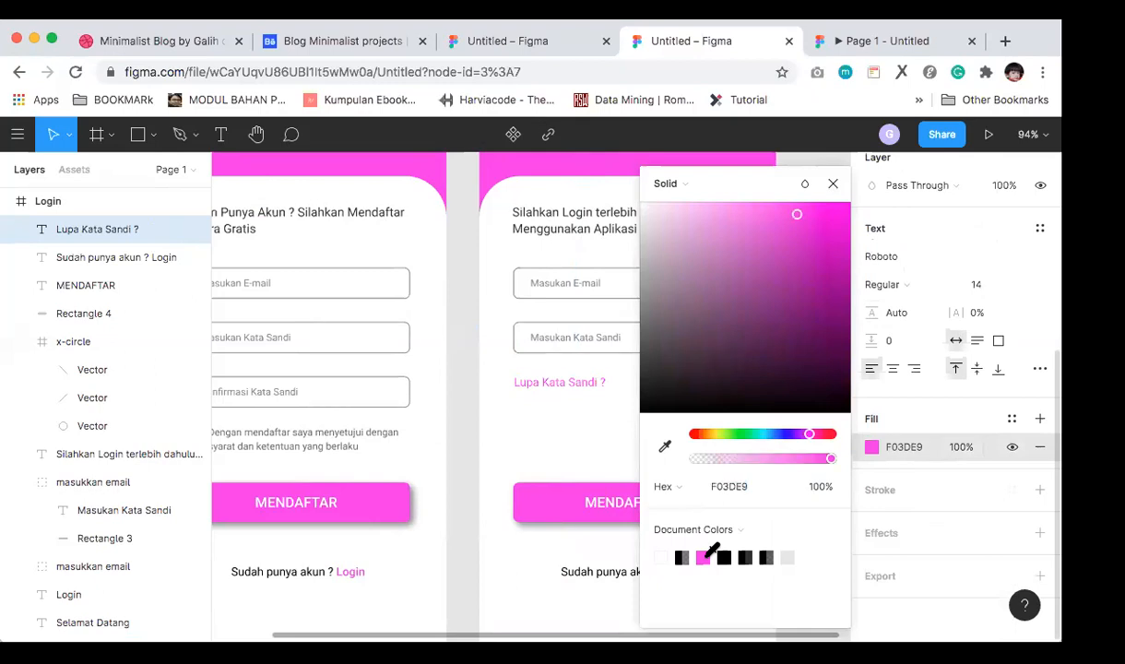
pyautogui.click(831, 186)
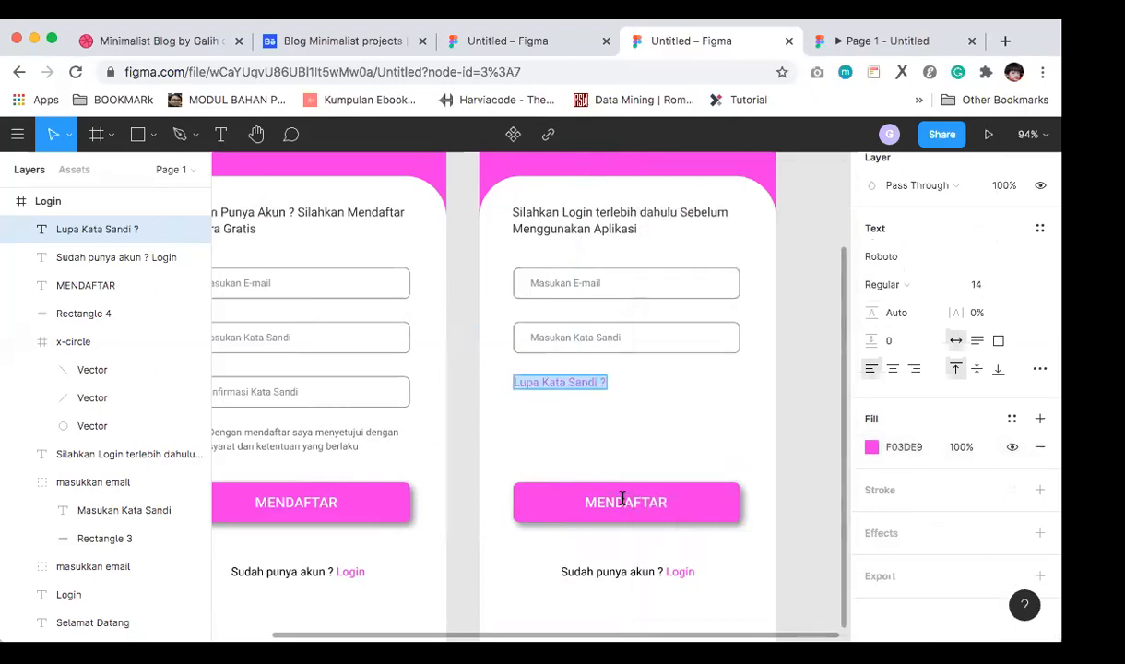
# Step: Replace the Login frame's "MENDAFTAR" button label with "LOGIN"
pyautogui.click(622, 497)
pyautogui.write('LOGIN')
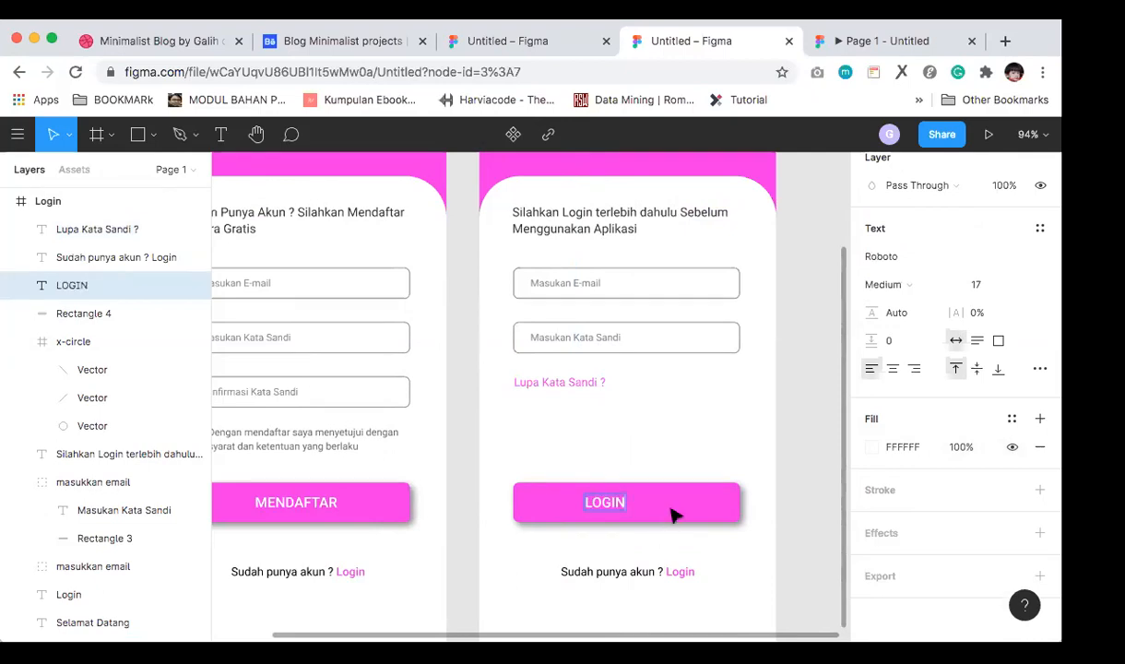
pyautogui.press('Escape')
# Step: Try centring the LOGIN label alone within its frame horizontally and vertically, and undo the vertical alignment
pyautogui.scroll(5, 962, 256)
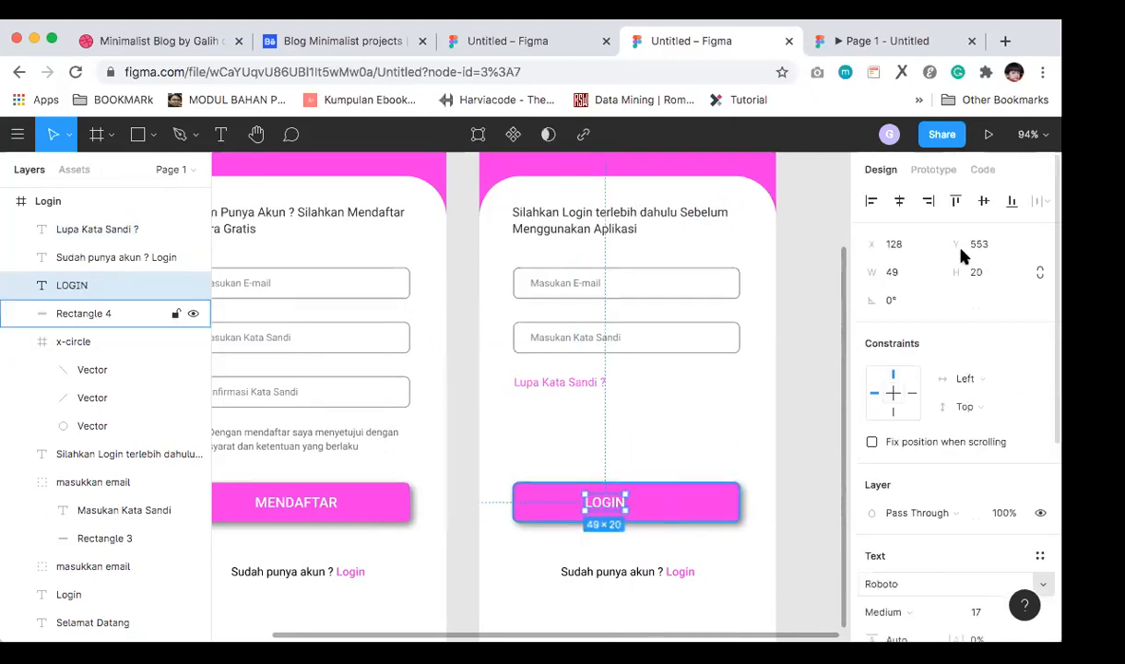
pyautogui.click(900, 201)
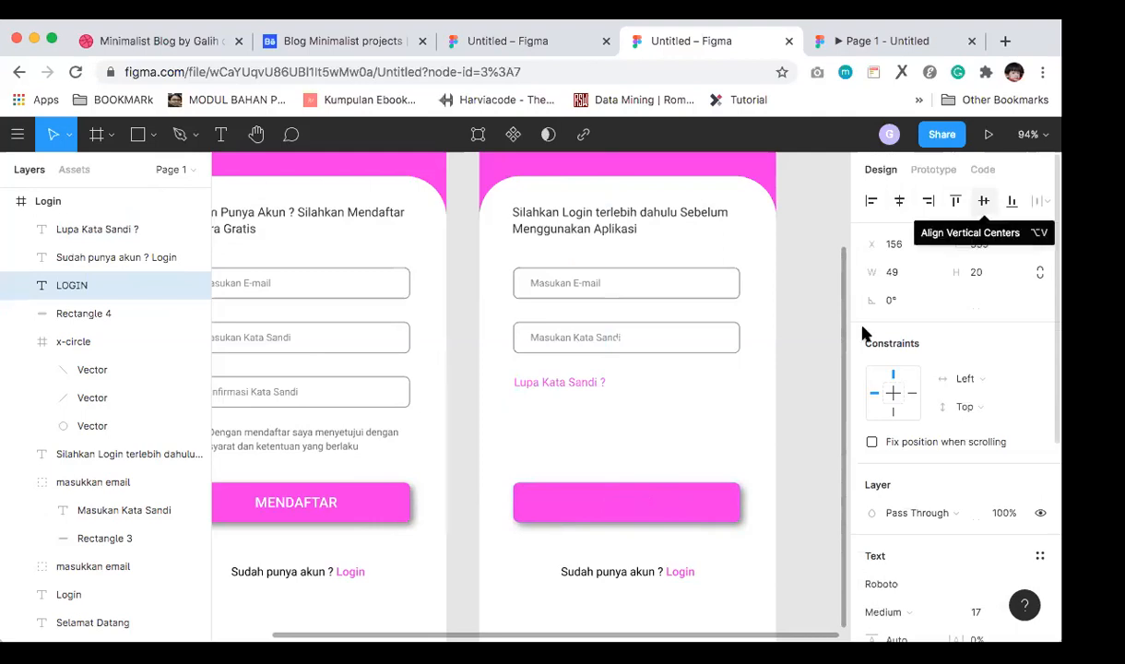
pyautogui.click(984, 202)
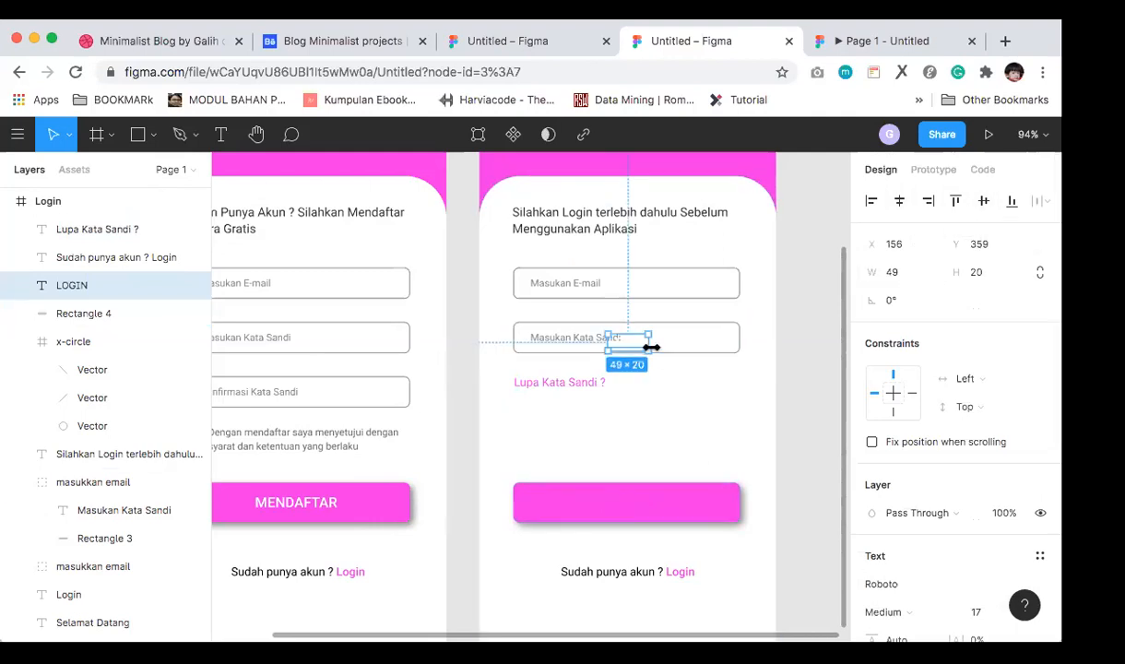
pyautogui.press('super+z')
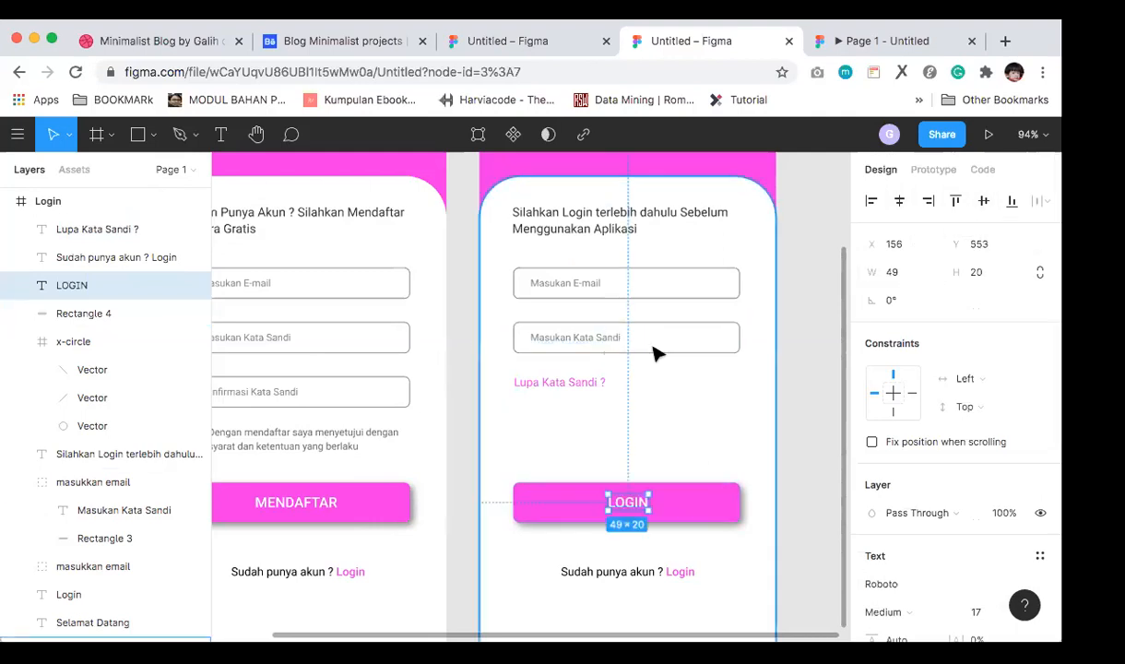
# Step: Centre the LOGIN label and its pink button rectangle on each other in both directions, and group the two
pyautogui.keyDown('shift'); pyautogui.click(712, 506); pyautogui.keyUp('shift')
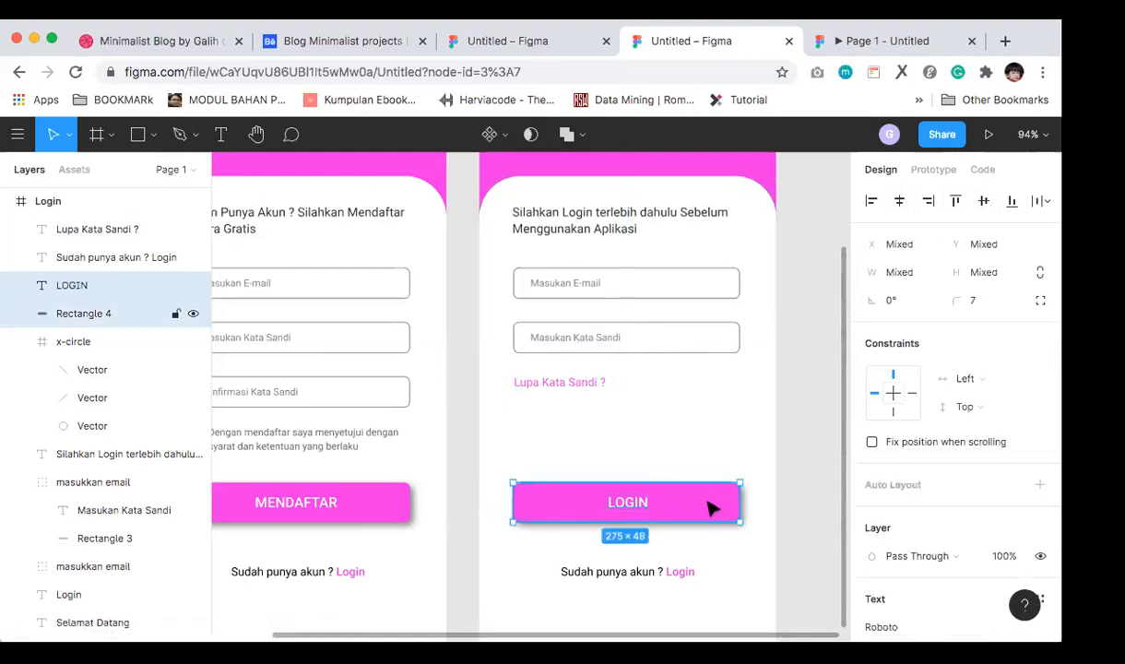
pyautogui.click(635, 506)
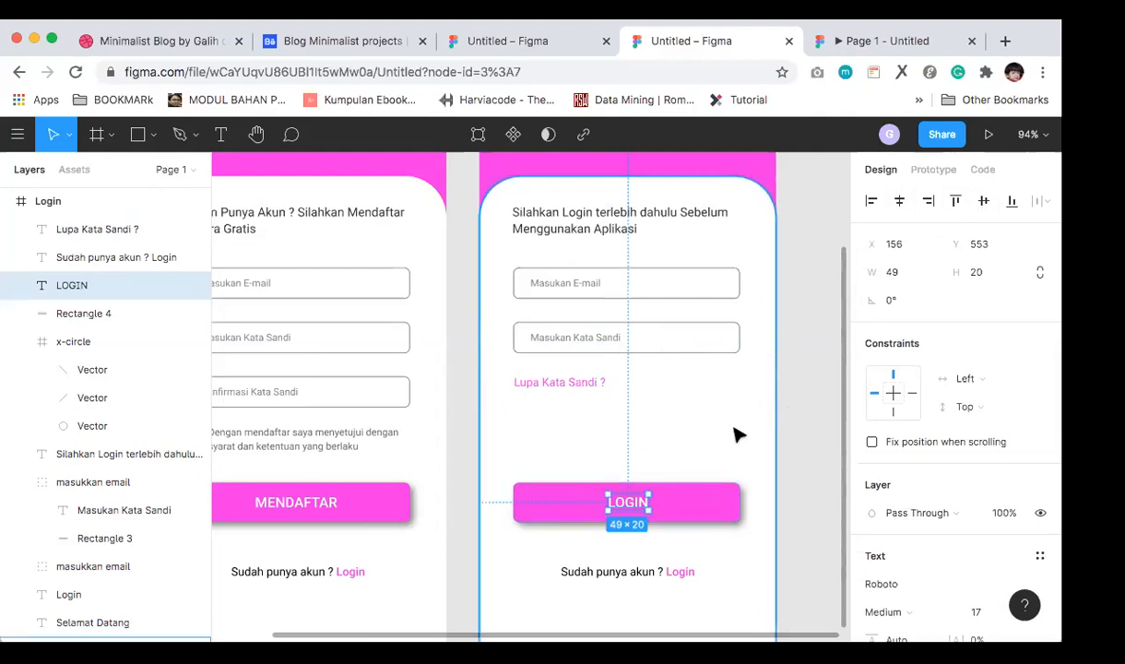
pyautogui.keyDown('shift'); pyautogui.click(708, 508); pyautogui.keyUp('shift')
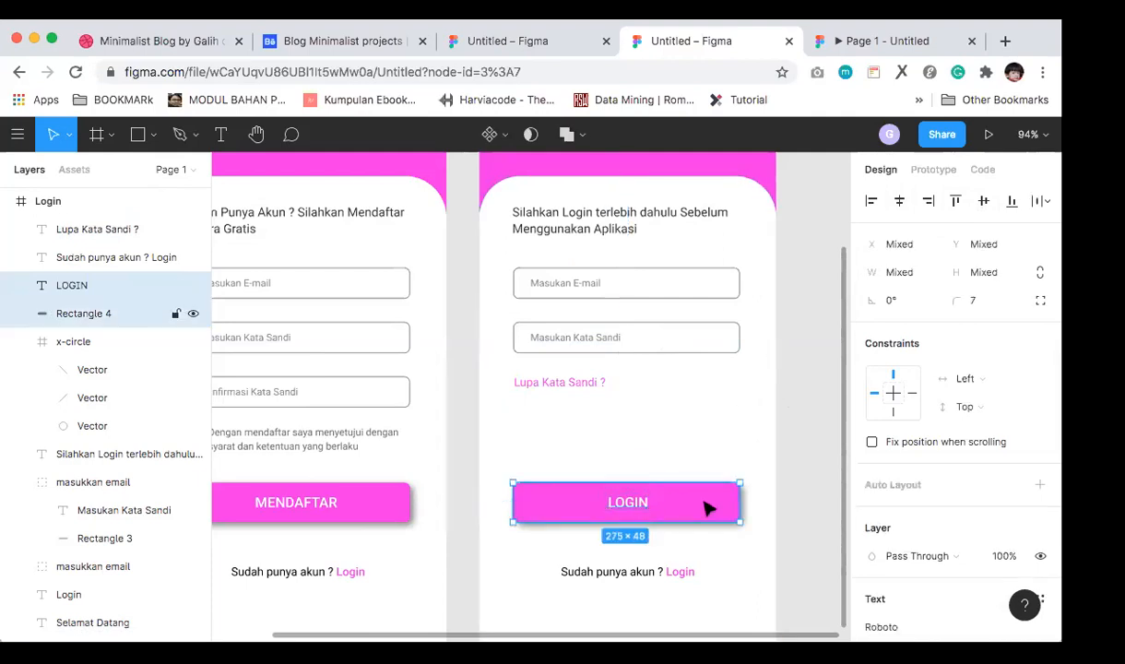
pyautogui.click(901, 205)
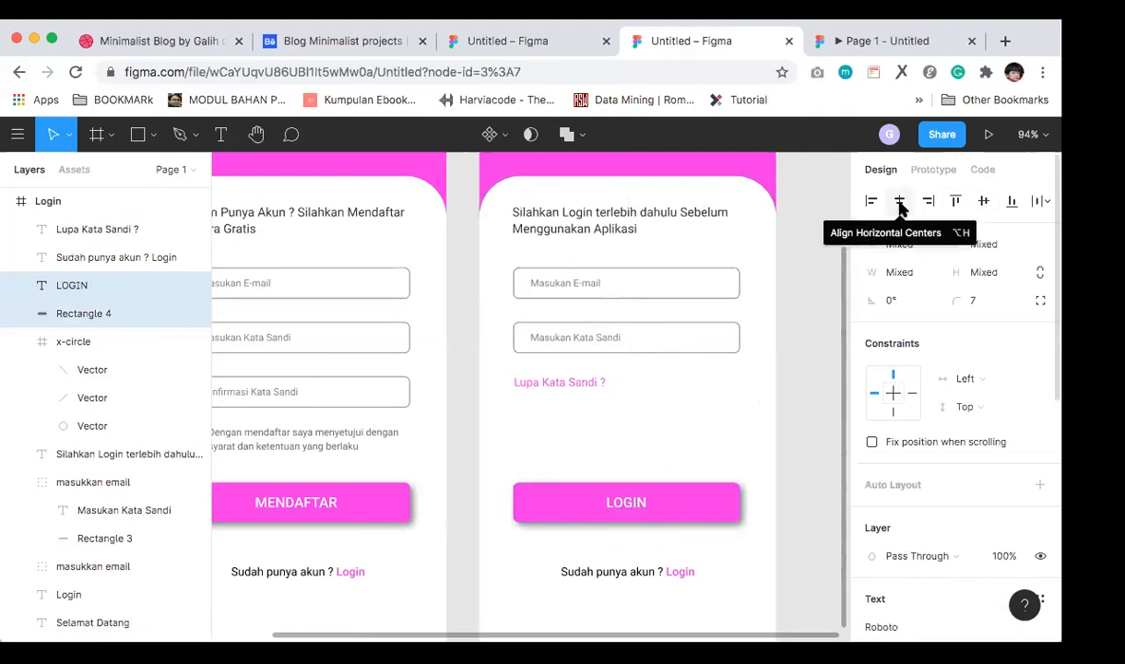
pyautogui.click(983, 205)
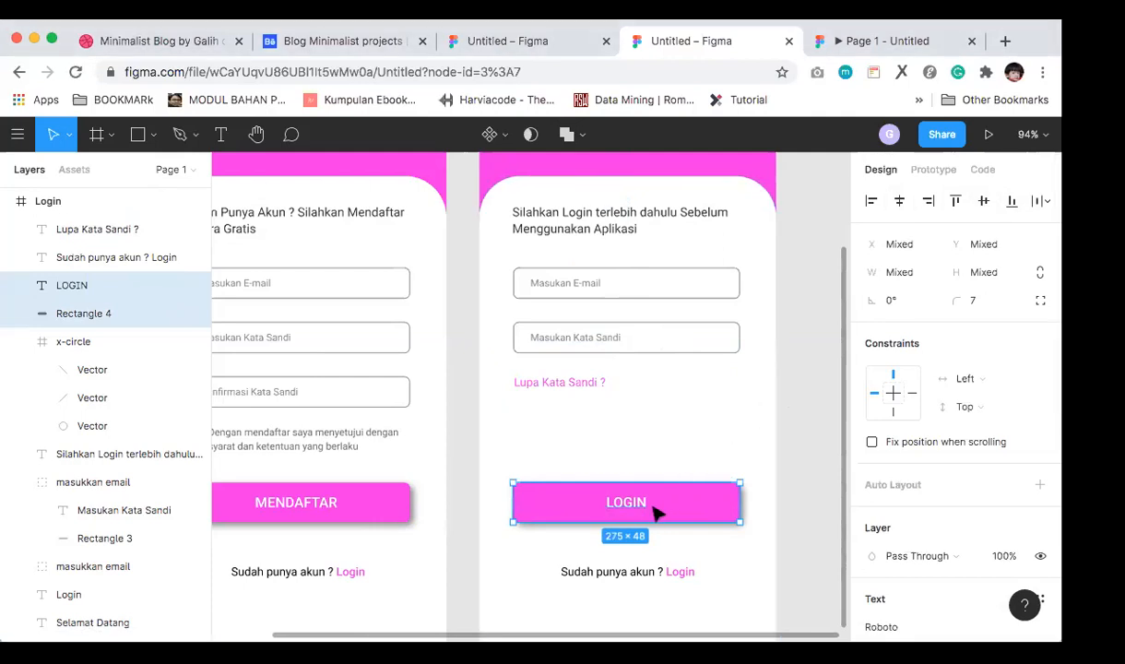
pyautogui.press('super+g')
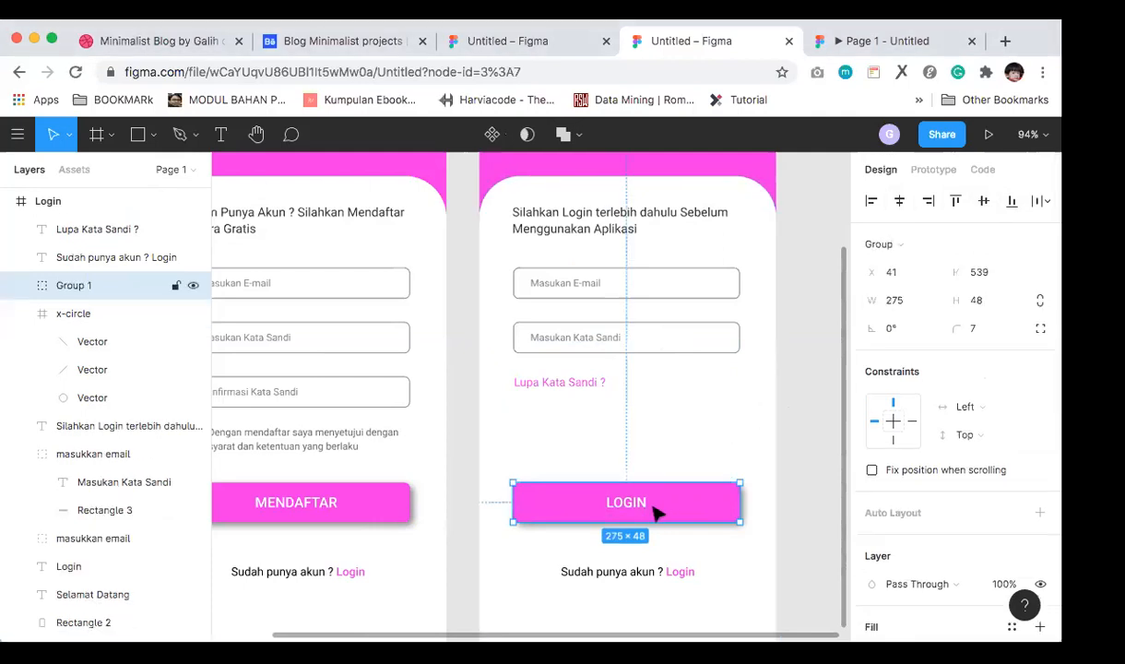
# Step: Move the grouped LOGIN button up to Y 459, below the "Lupa Kata Sandi ?" text
pyautogui.hotkey('shift', 'Up')
pyautogui.hotkey('shift', 'Up')
pyautogui.hotkey('shift', 'Up')
pyautogui.hotkey('shift', 'Up')
pyautogui.hotkey('shift', 'Up')
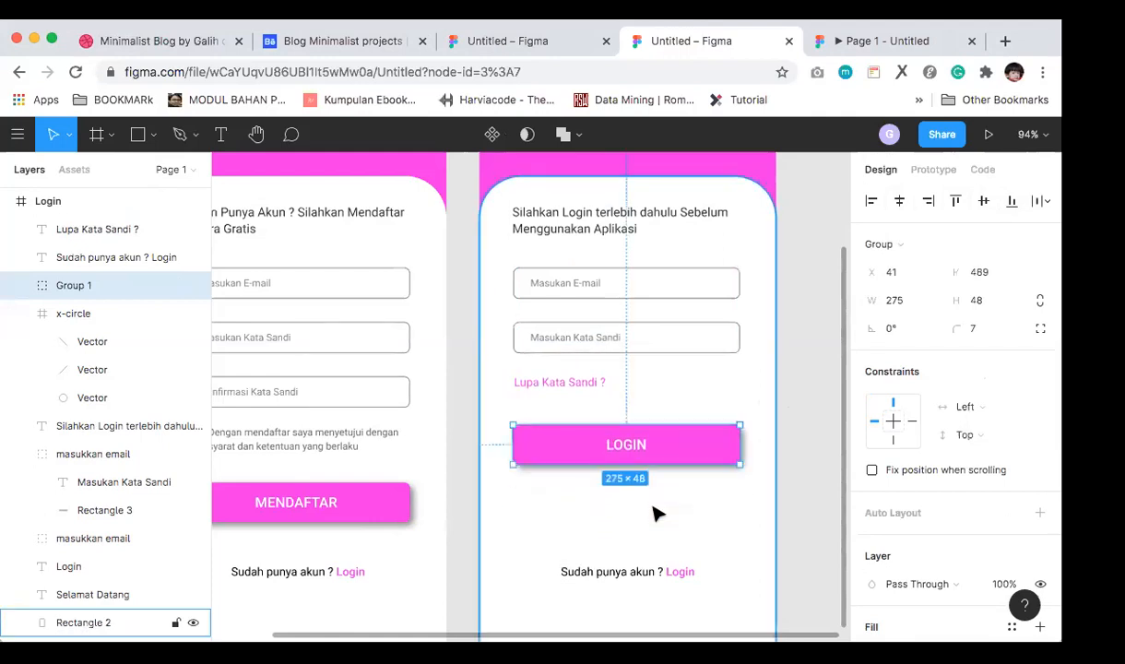
pyautogui.hotkey('shift', 'Up')
pyautogui.hotkey('shift', 'Up')
pyautogui.hotkey('shift', 'Up')
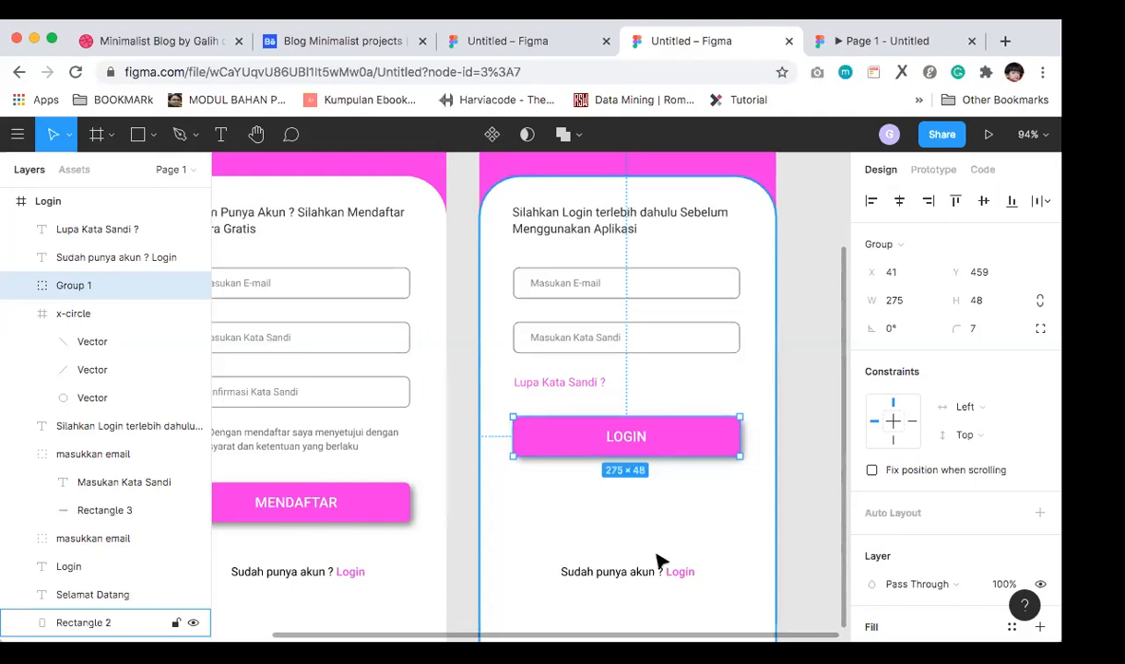
# Step: Change the word "Sudah" to "Belum" in the Login frame's "Sudah punya akun ? Login" text
pyautogui.doubleClick(614, 573)
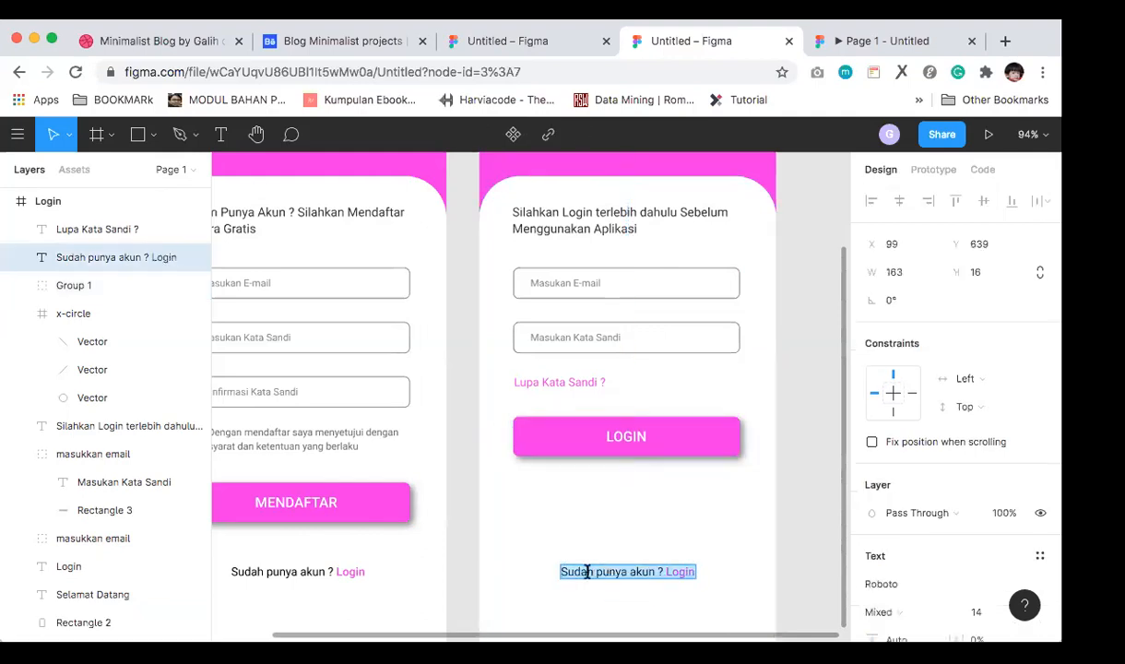
pyautogui.click(586, 573)
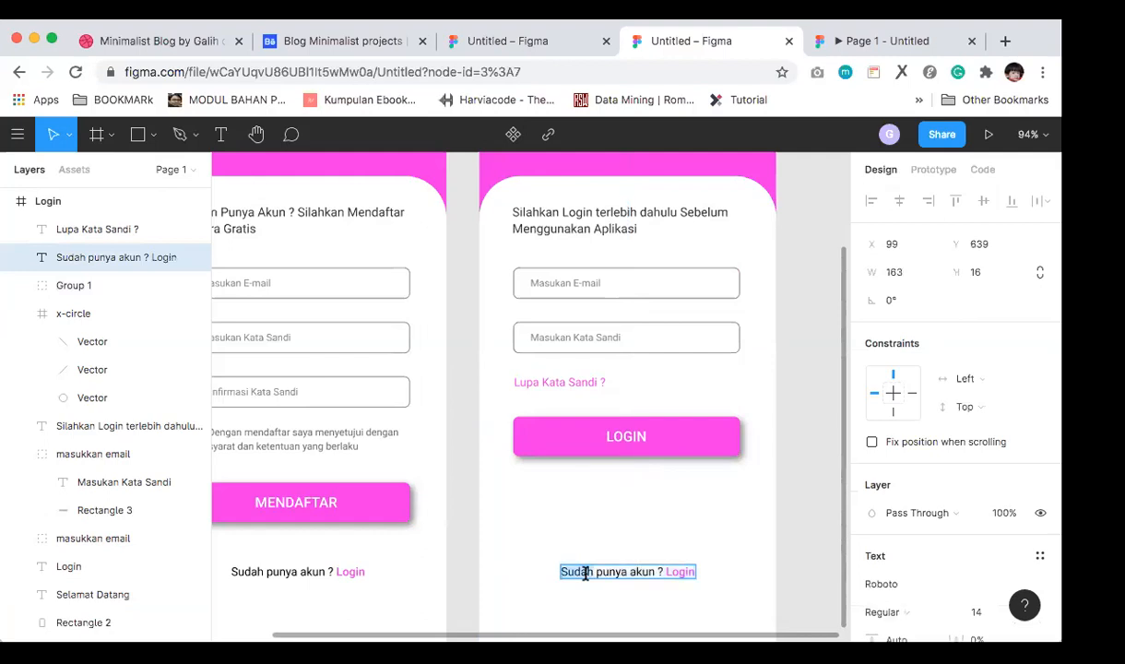
pyautogui.write('Belum')
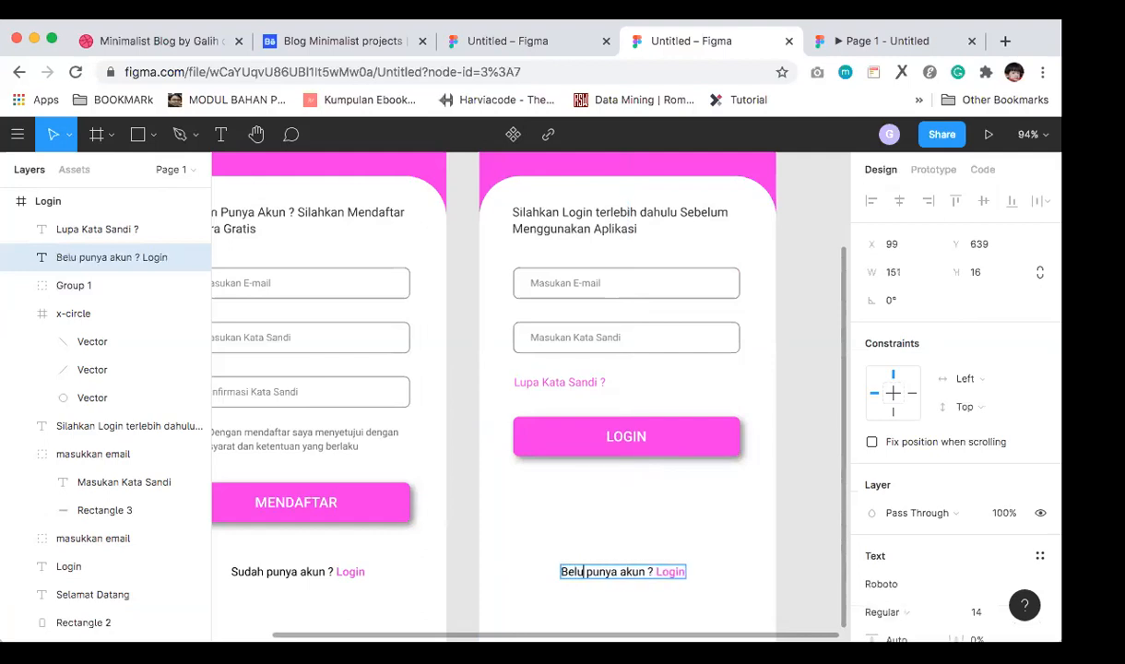
# Step: Remove the pink word "Login" from the end of the "Belum punya akun ?" text
pyautogui.press('Right')
pyautogui.press('Right')
pyautogui.press('Right')
pyautogui.press('Right')
pyautogui.press('Right')
pyautogui.press('Right')
pyautogui.press('Right')
pyautogui.press('Right')
pyautogui.press('Right')
pyautogui.press('Right')
pyautogui.press('Right')
pyautogui.press('Right')
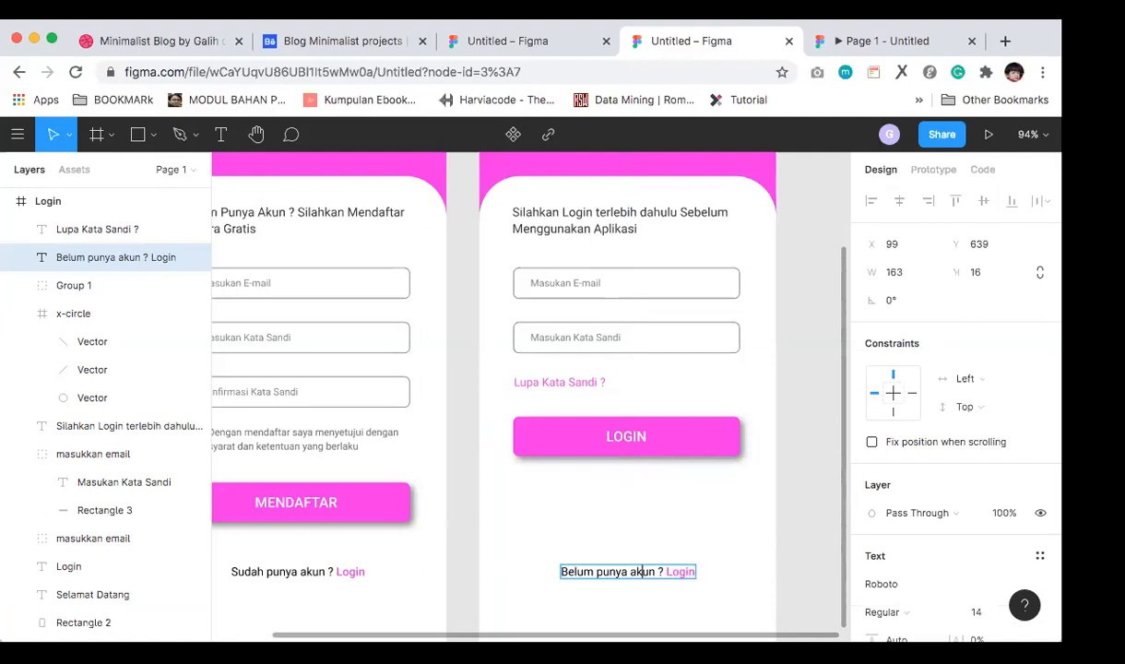
pyautogui.hotkey('shift', 'Right')
pyautogui.hotkey('shift', 'Right')
pyautogui.hotkey('shift', 'Right')
pyautogui.hotkey('shift', 'Right')
pyautogui.hotkey('shift', 'Right')
pyautogui.write('P')
pyautogui.press('BackSpace')
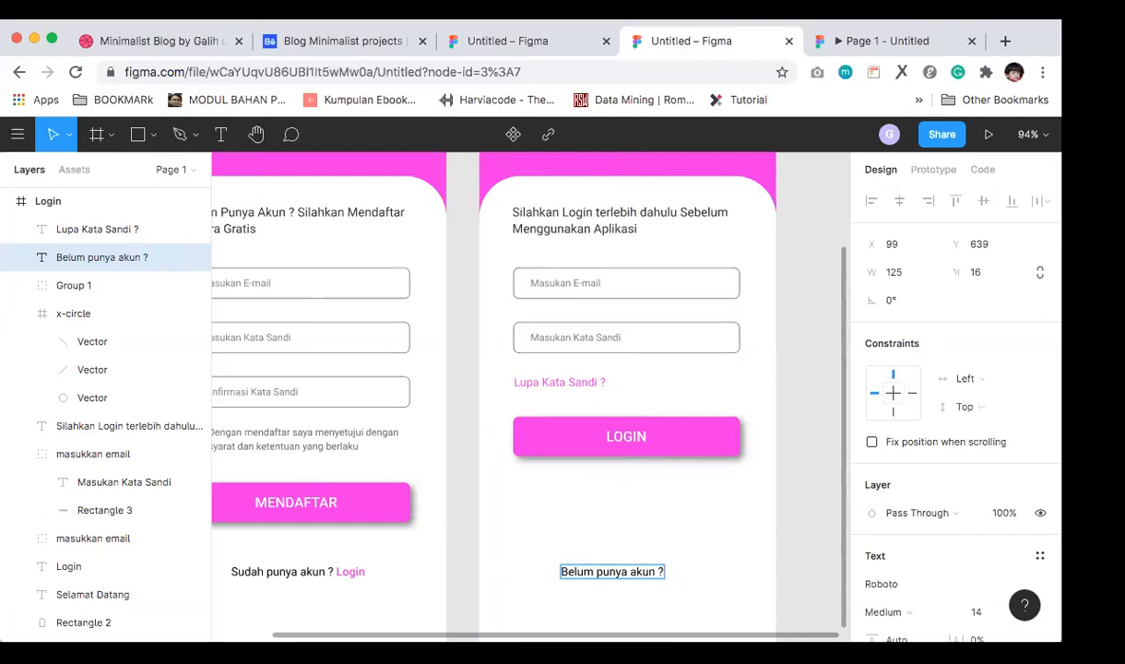
pyautogui.write('PEndaftaran')
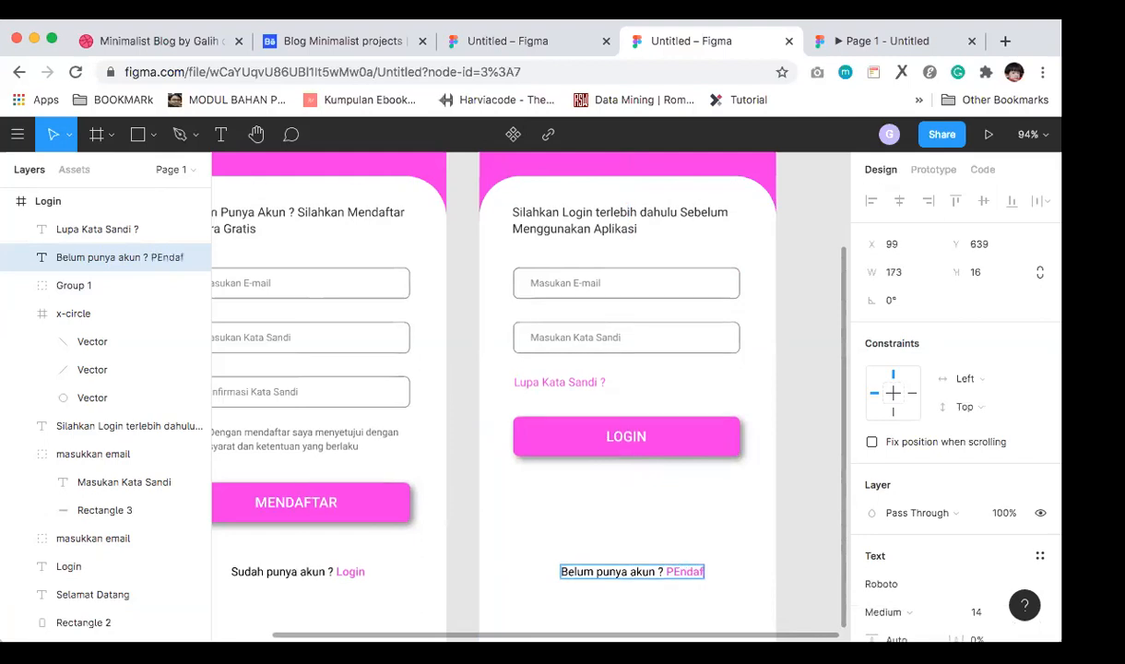
pyautogui.press('Left')
pyautogui.press('Left')
pyautogui.press('Left')
pyautogui.press('Left')
pyautogui.press('Left')
pyautogui.press('Left')
pyautogui.press('Left')
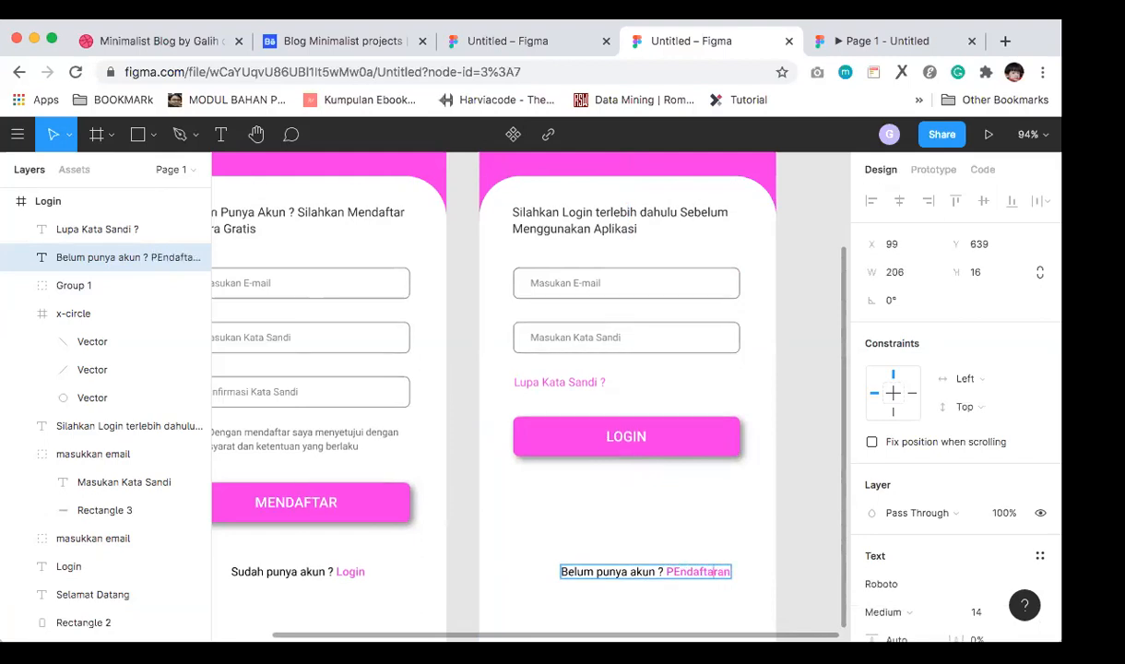
pyautogui.press('BackSpace')
pyautogui.press('BackSpace')
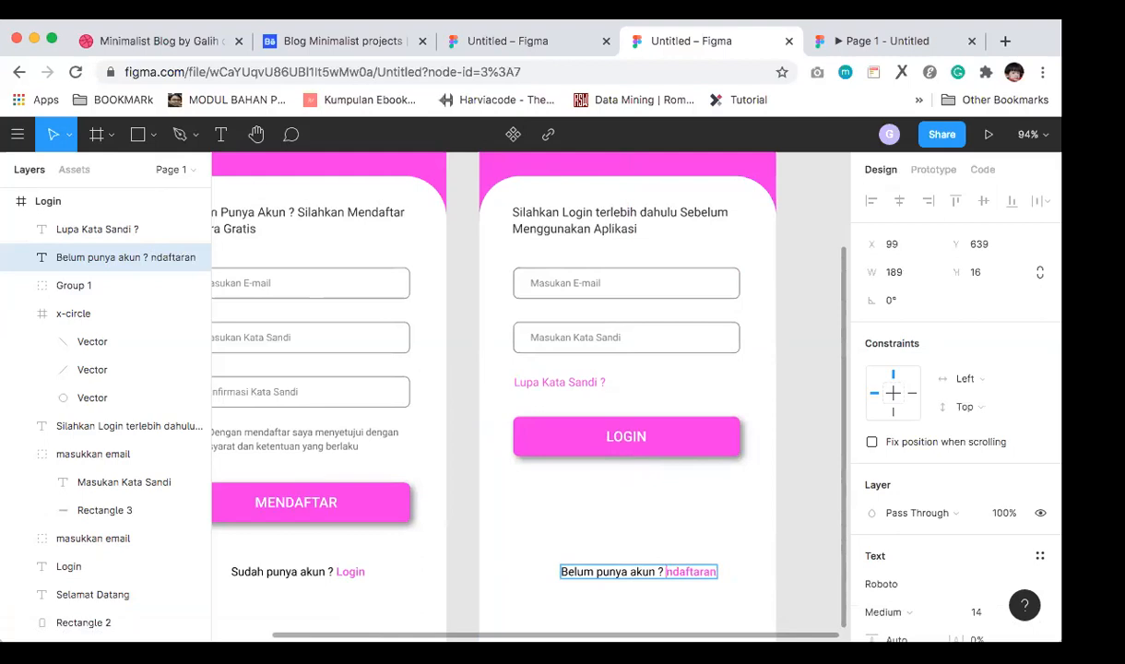
# Step: Replace the leftover pink word "ndaftaran" after "Belum punya akun ?" with "Daftar Disini"
pyautogui.hotkey('shift', 'Right')
pyautogui.hotkey('shift', 'Right')
pyautogui.hotkey('shift', 'Right')
pyautogui.hotkey('shift', 'Right')
pyautogui.hotkey('shift', 'Right')
pyautogui.hotkey('shift', 'Right')
pyautogui.hotkey('shift', 'Right')
pyautogui.hotkey('shift', 'Right')
pyautogui.hotkey('shift', 'Right')
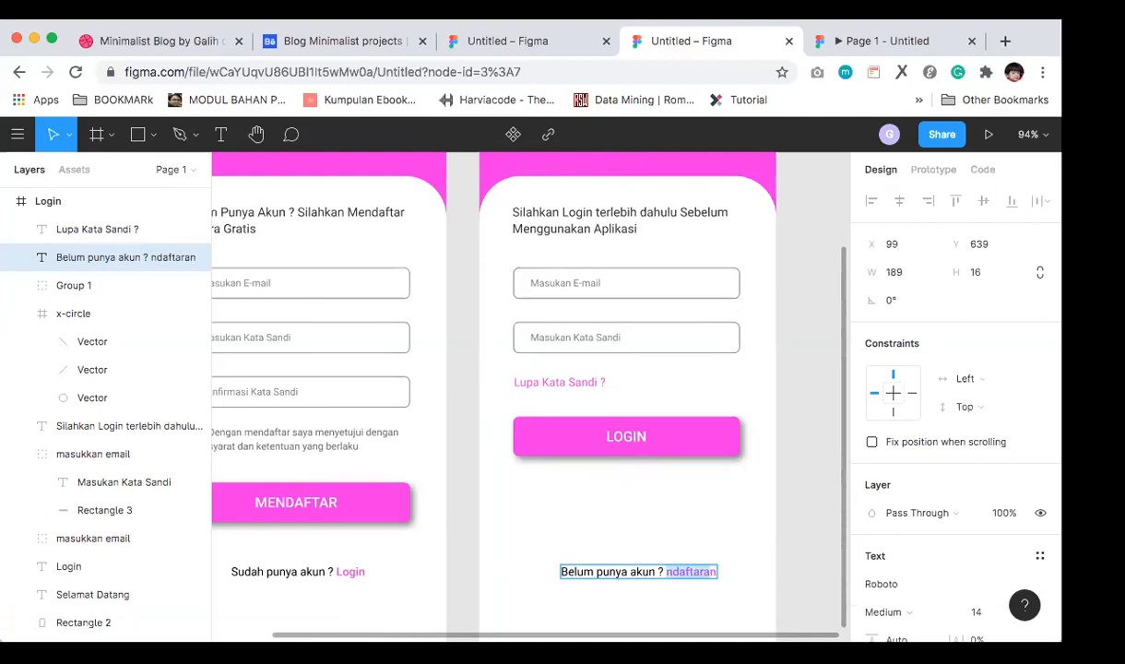
pyautogui.write('Dafyar')
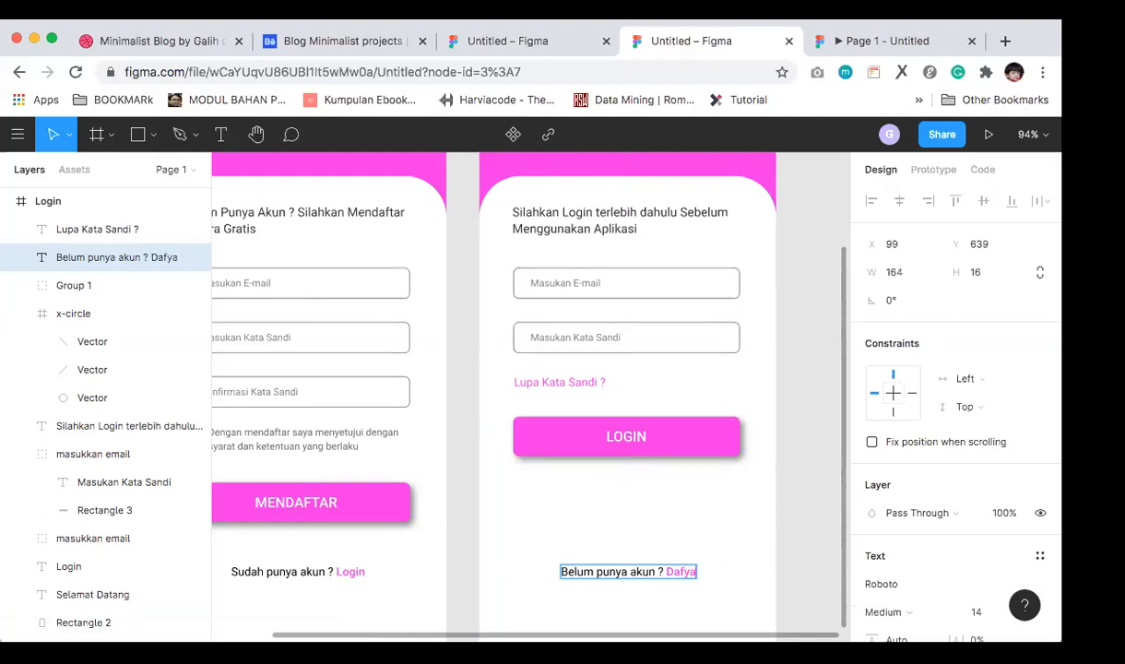
pyautogui.press('BackSpace')
pyautogui.press('BackSpace')
pyautogui.press('BackSpace')
pyautogui.write('tar Disini')
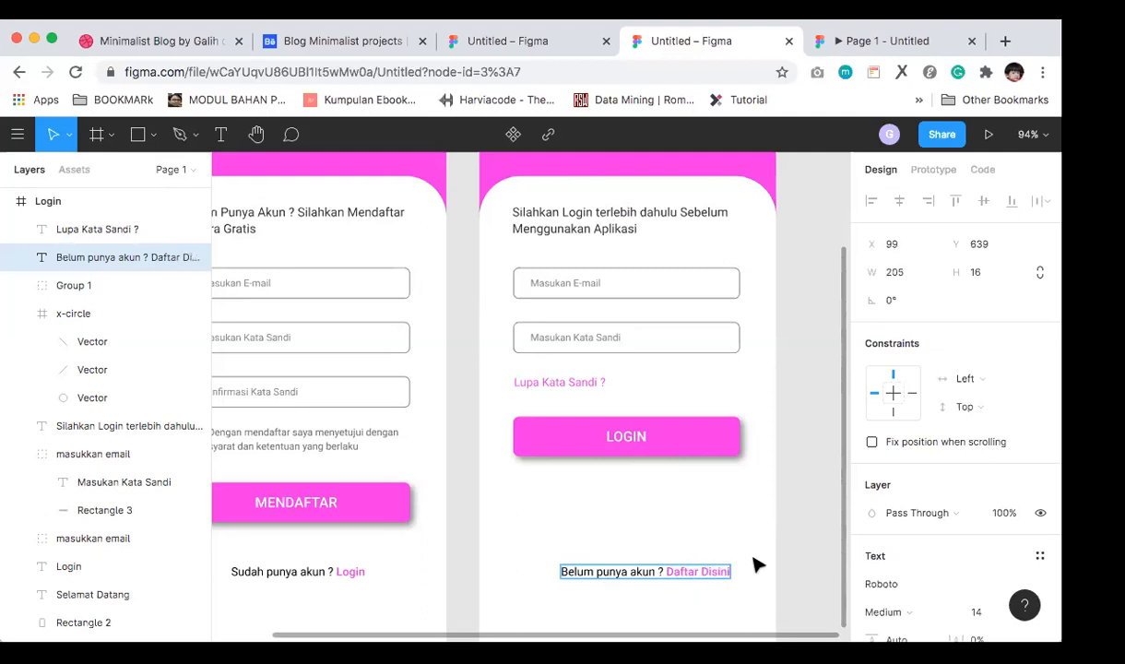
# Step: Move the "Belum punya akun ? Daftar Disini" text up to Y 539, just below the LOGIN button
pyautogui.press('Escape')
pyautogui.hotkey('shift', 'Up')
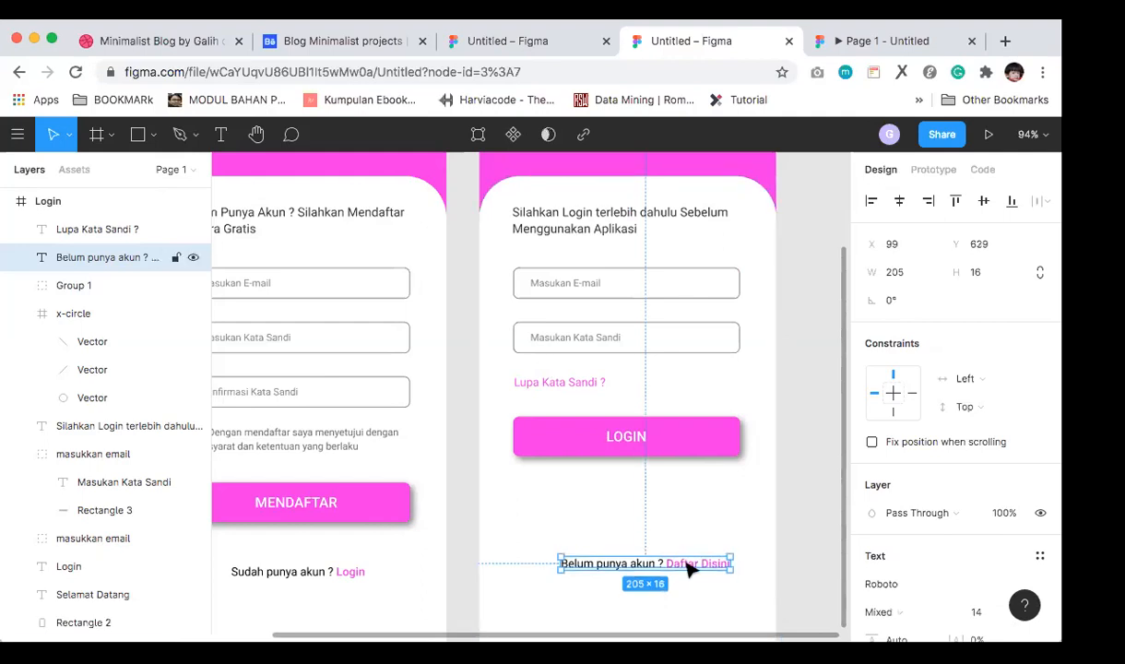
pyautogui.hotkey('shift', 'Up')
pyautogui.hotkey('shift', 'Up')
pyautogui.hotkey('shift', 'Up')
pyautogui.hotkey('shift', 'Up')
pyautogui.hotkey('shift', 'Up')
pyautogui.hotkey('shift', 'Up')
pyautogui.hotkey('shift', 'Up')
pyautogui.hotkey('shift', 'Up')
pyautogui.hotkey('shift', 'Up')
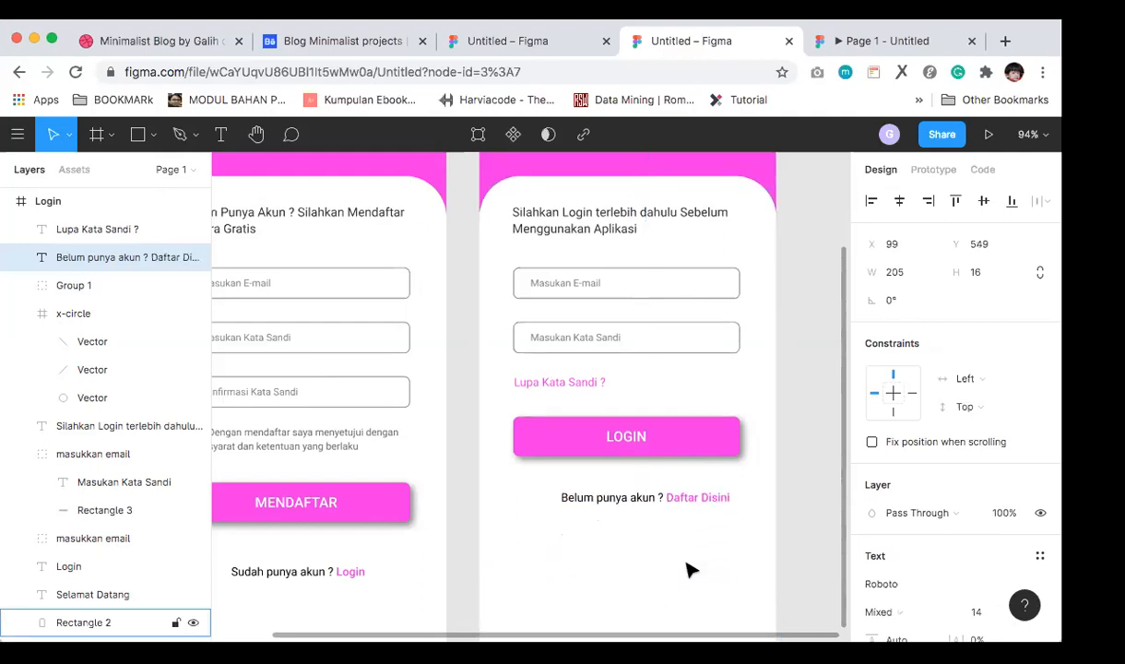
# Step: Move the Pendaftaran frame's "Sudah punya akun ? Login" text to X 149, Y 619, beneath the right end of the MENDAFTAR button
pyautogui.click(353, 573)
pyautogui.hotkey('shift', 'Up')
pyautogui.hscroll(-3, 353, 573)
pyautogui.scroll(-2, 353, 573)
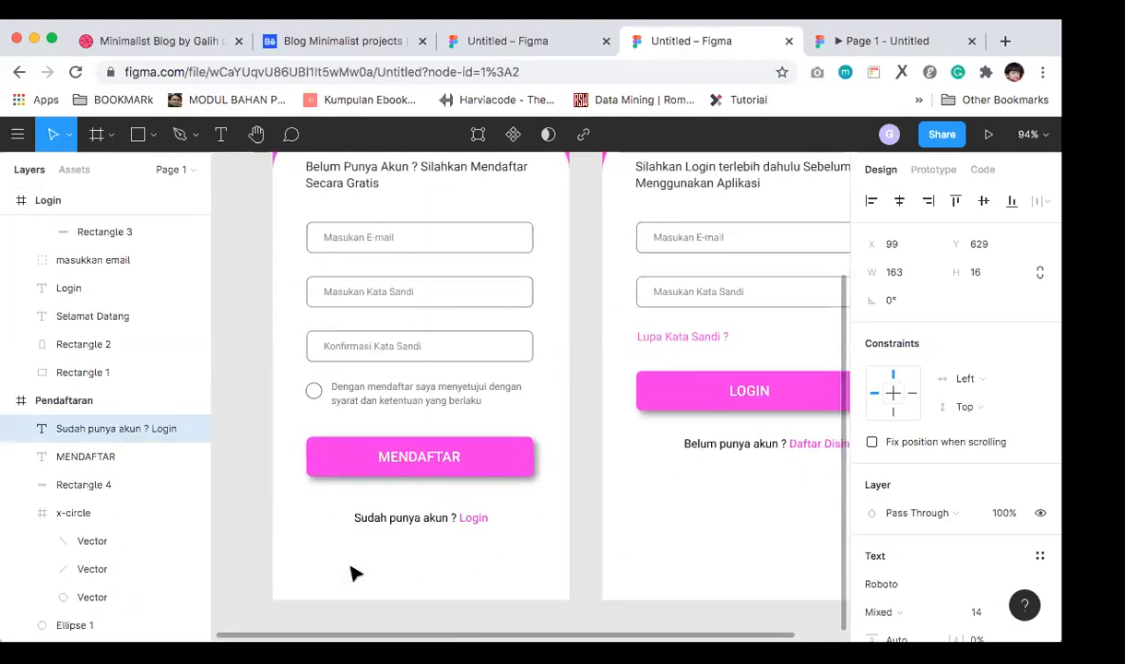
pyautogui.hotkey('shift', 'Right')
pyautogui.hotkey('shift', 'Right')
pyautogui.hotkey('shift', 'Right')
pyautogui.hotkey('shift', 'Right')
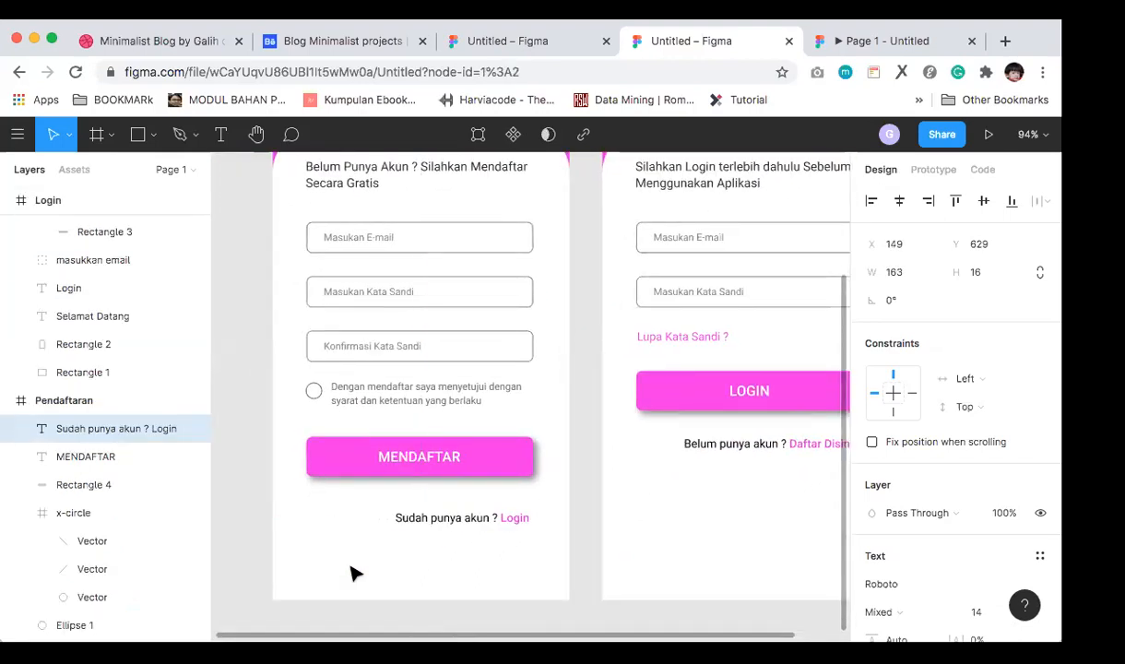
pyautogui.hotkey('shift', 'Right')
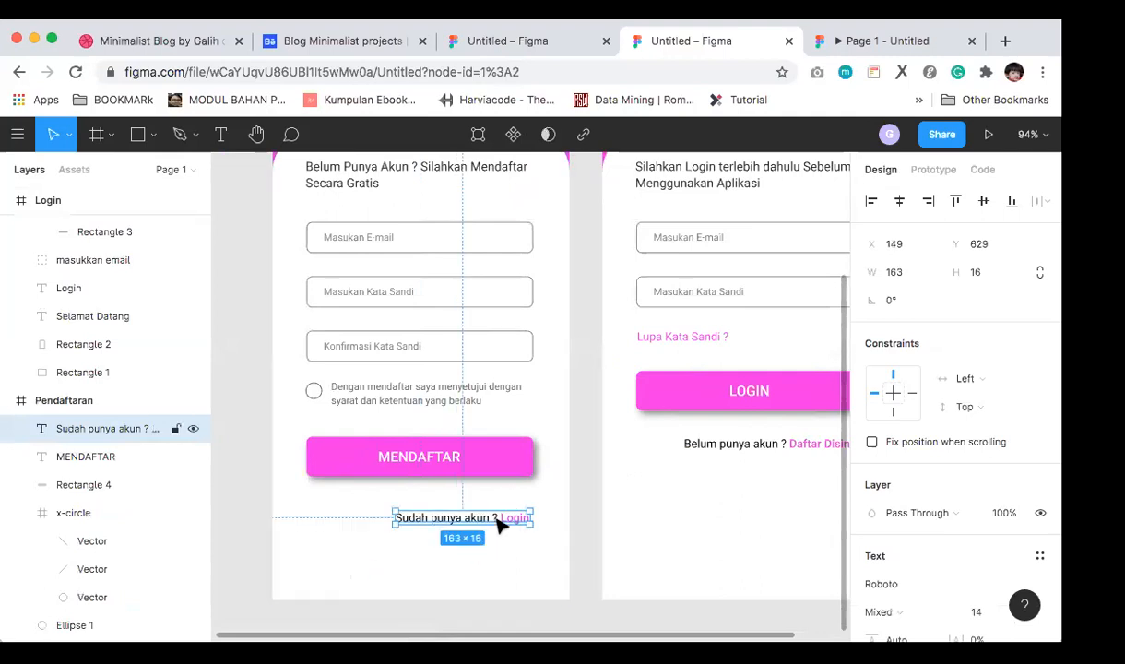
pyautogui.hotkey('shift', 'Up')
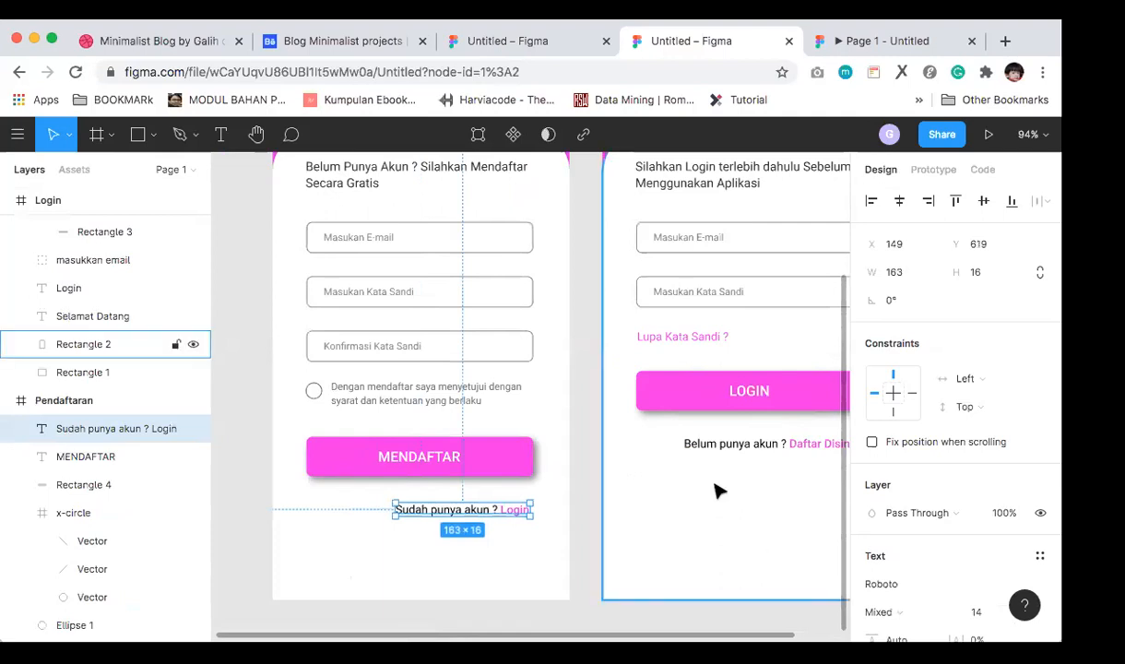
# Step: Move the Login frame's "Belum punya akun ? Daftar Disini" text to X 109, Y 540, in line with the LOGIN button's right edge
pyautogui.click(712, 452)
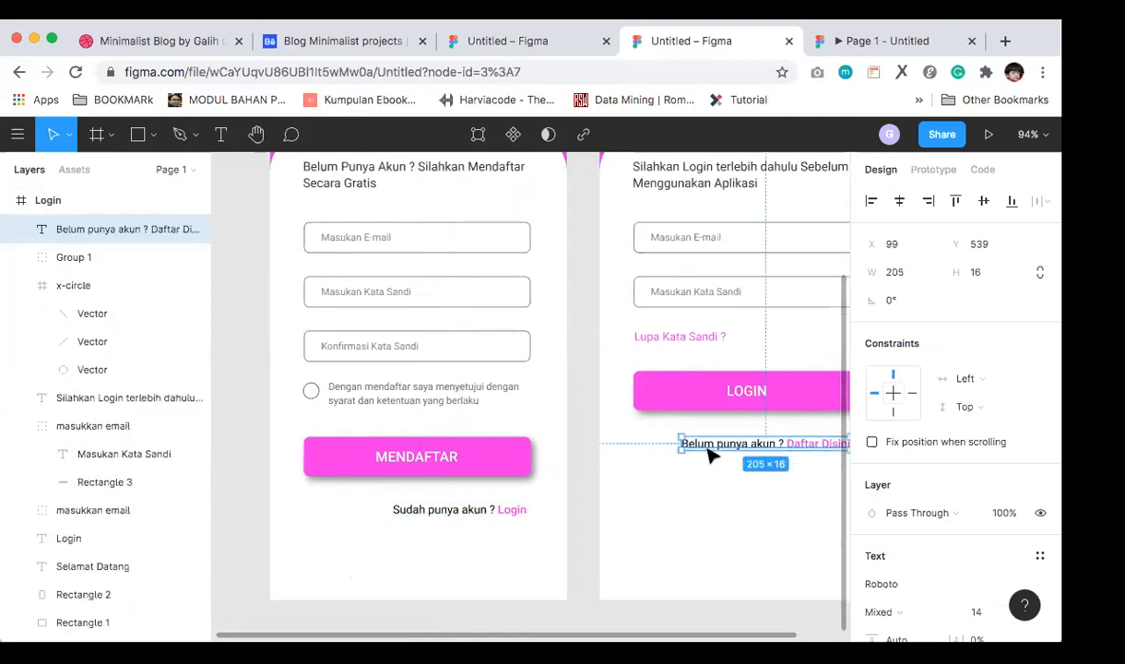
pyautogui.hscroll(3, 711, 454)
pyautogui.hotkey('shift', 'Right')
pyautogui.press('Down')
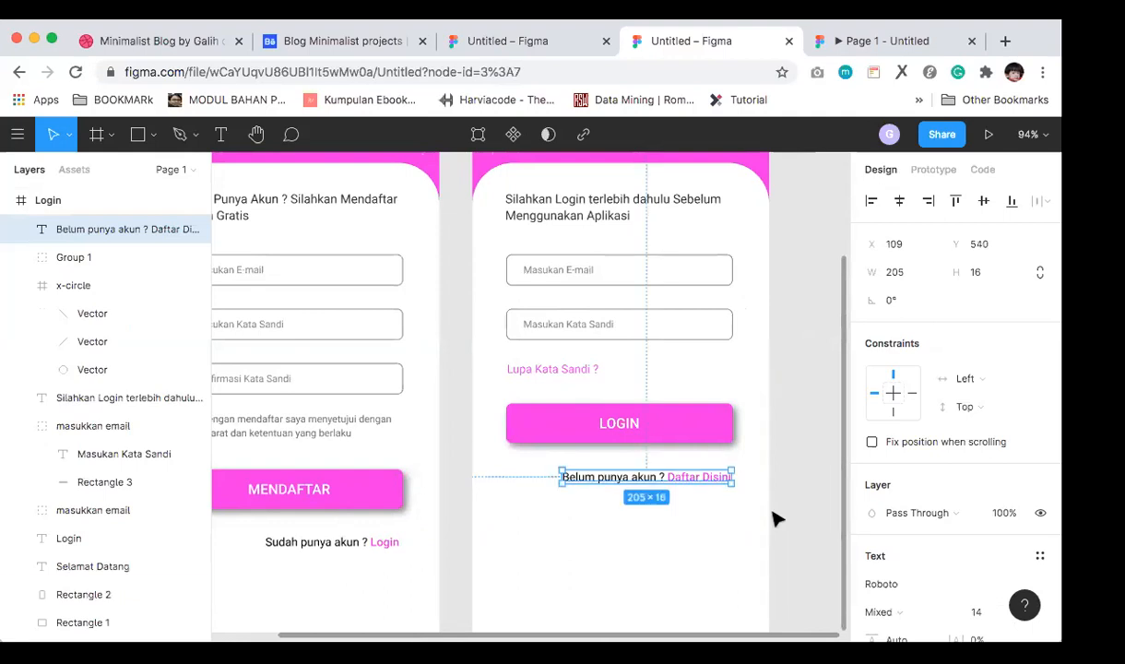
pyautogui.click(782, 521)
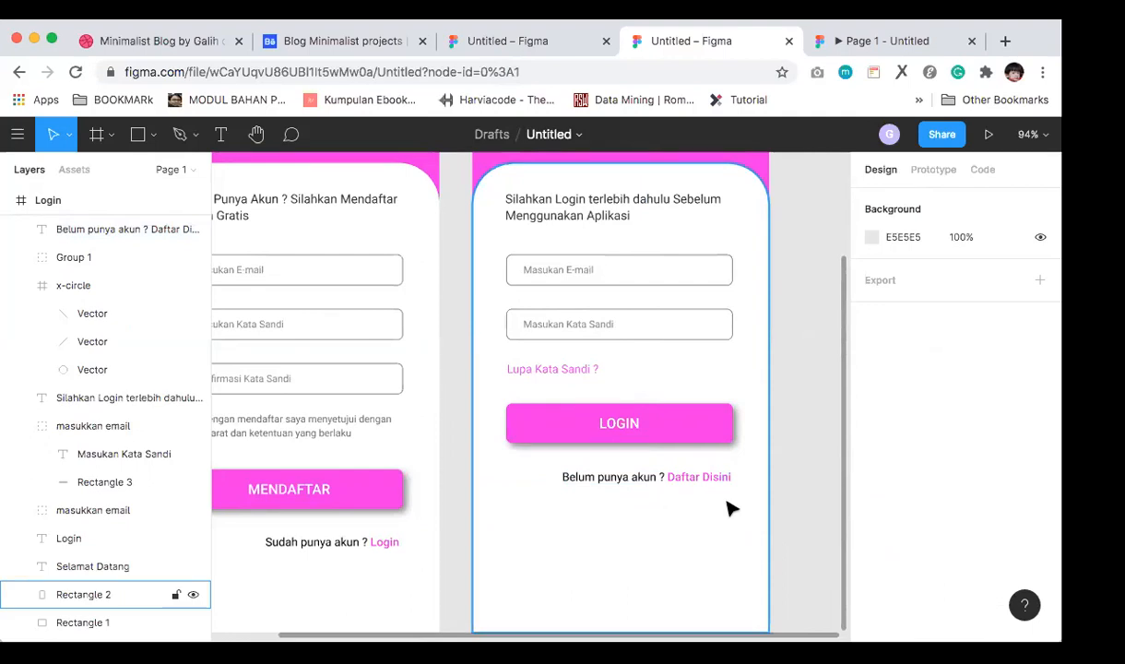
# Step: Shorten the white rounded panel in the Login frame from its bottom edge to a height of 453
pyautogui.scroll(-3, 660, 482)
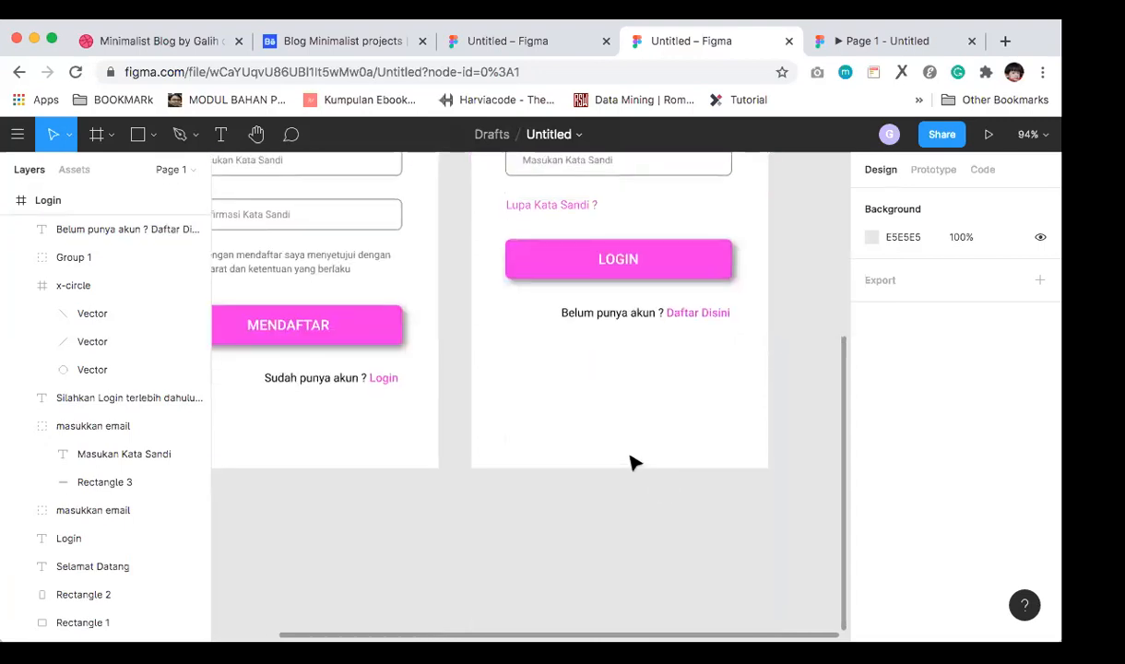
pyautogui.click(633, 463)
pyautogui.moveTo(630, 466); pyautogui.dragTo(632, 366)
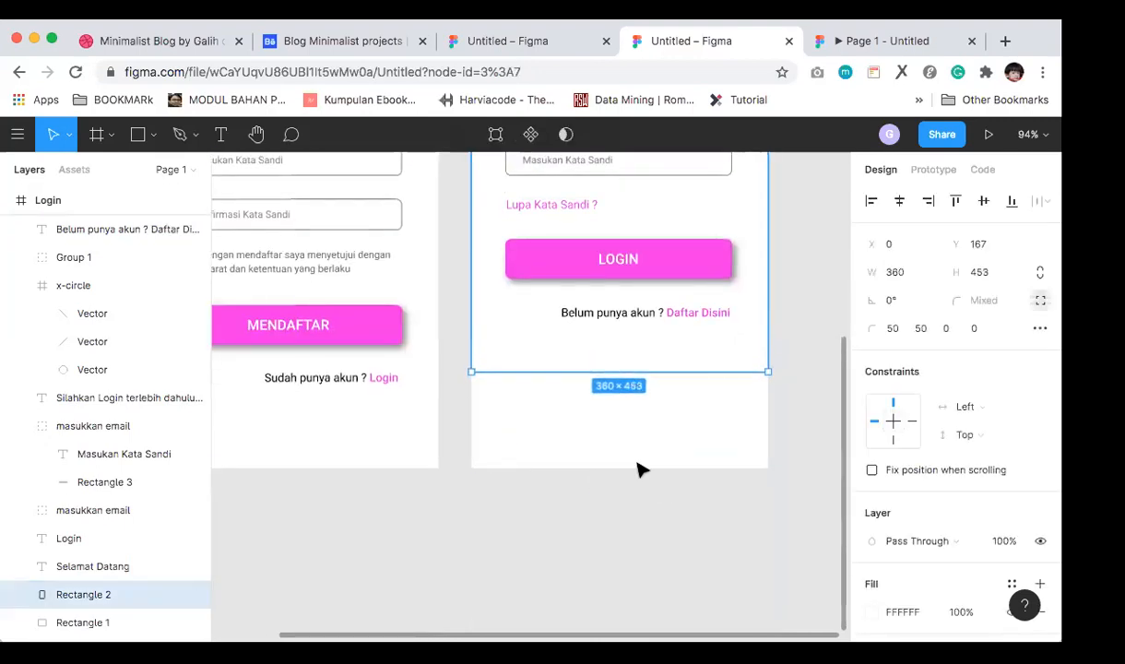
pyautogui.click(616, 446)
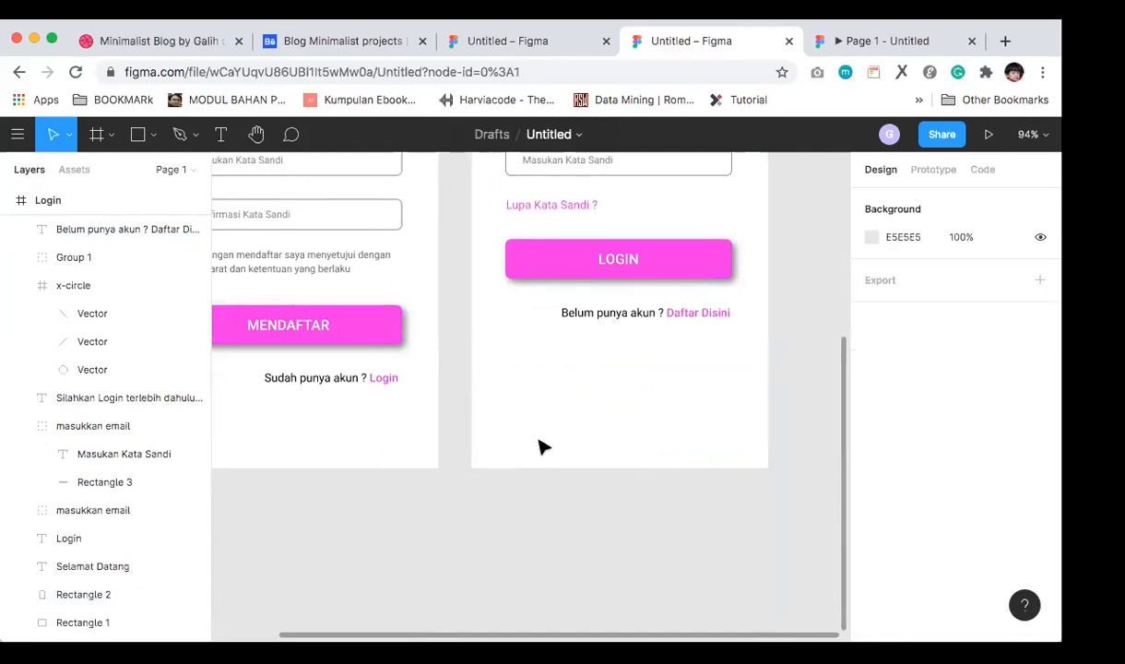
# Step: Shorten the Login frame from its bottom edge so that it ends roughly at the bottom of the white panel
pyautogui.scroll(1, 90, 369)
pyautogui.scroll(-1, 91, 368)
pyautogui.scroll(-6, 88, 369)
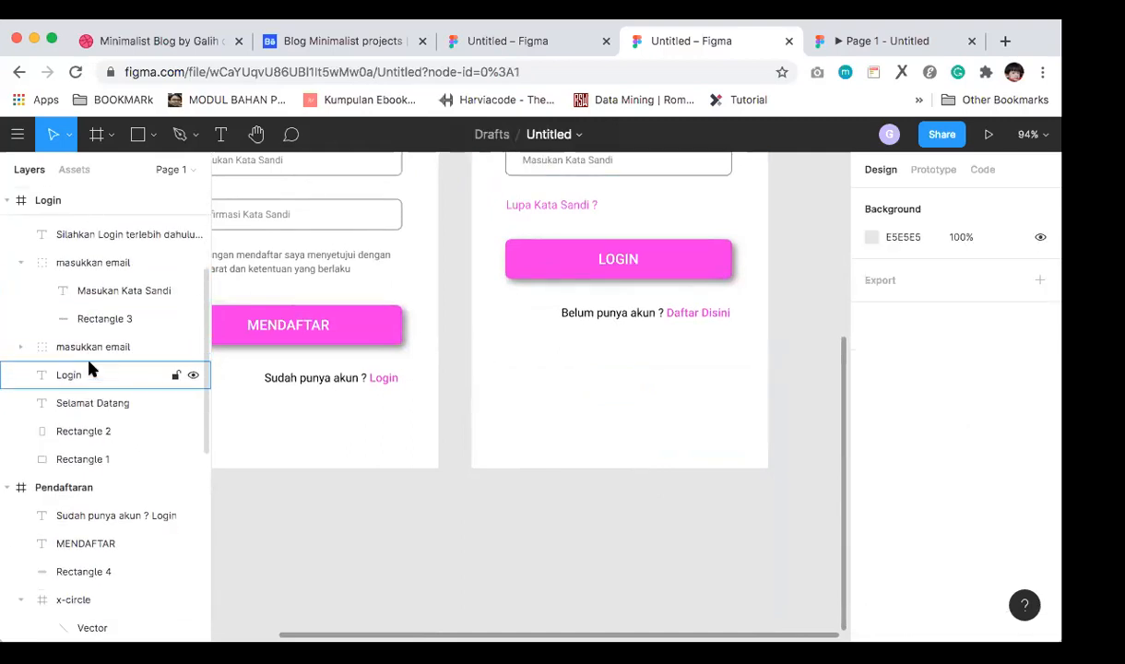
pyautogui.click(87, 465)
pyautogui.click(79, 434)
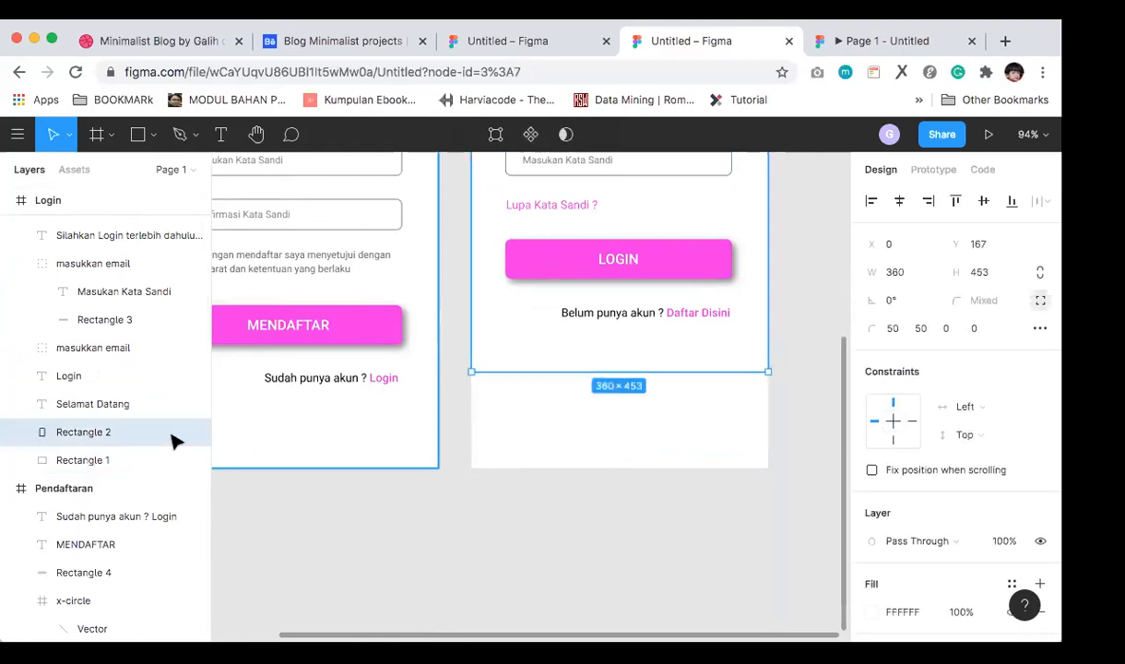
pyautogui.click(108, 460)
pyautogui.scroll(5, 108, 460)
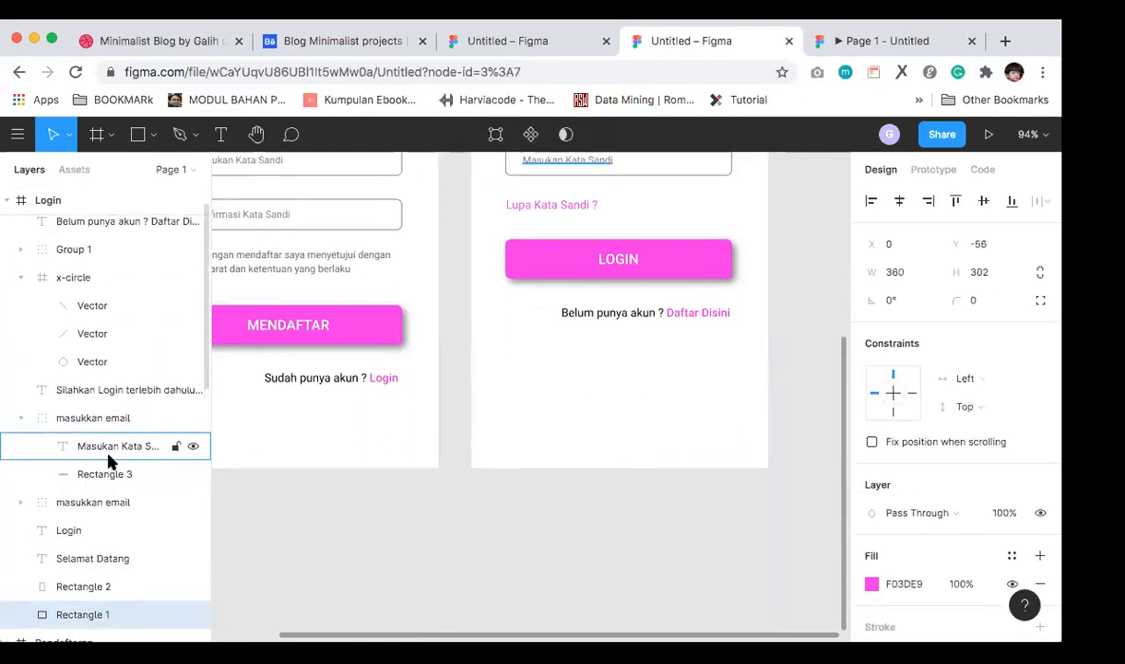
pyautogui.scroll(1, 108, 460)
pyautogui.click(42, 200)
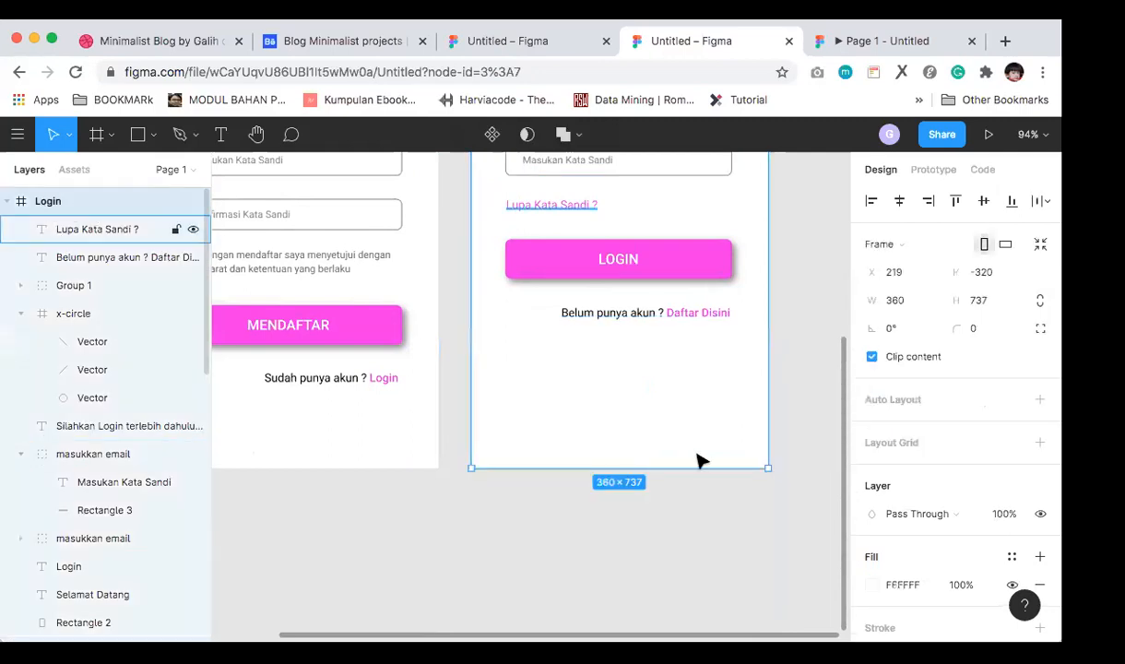
pyautogui.moveTo(651, 468); pyautogui.dragTo(640, 376)
pyautogui.click(678, 472)
# Step: Give the Login frame's "Belum punya akun ? Daftar Disini" text a prototype interaction triggered On Tap
pyautogui.scroll(-3, 678, 472)
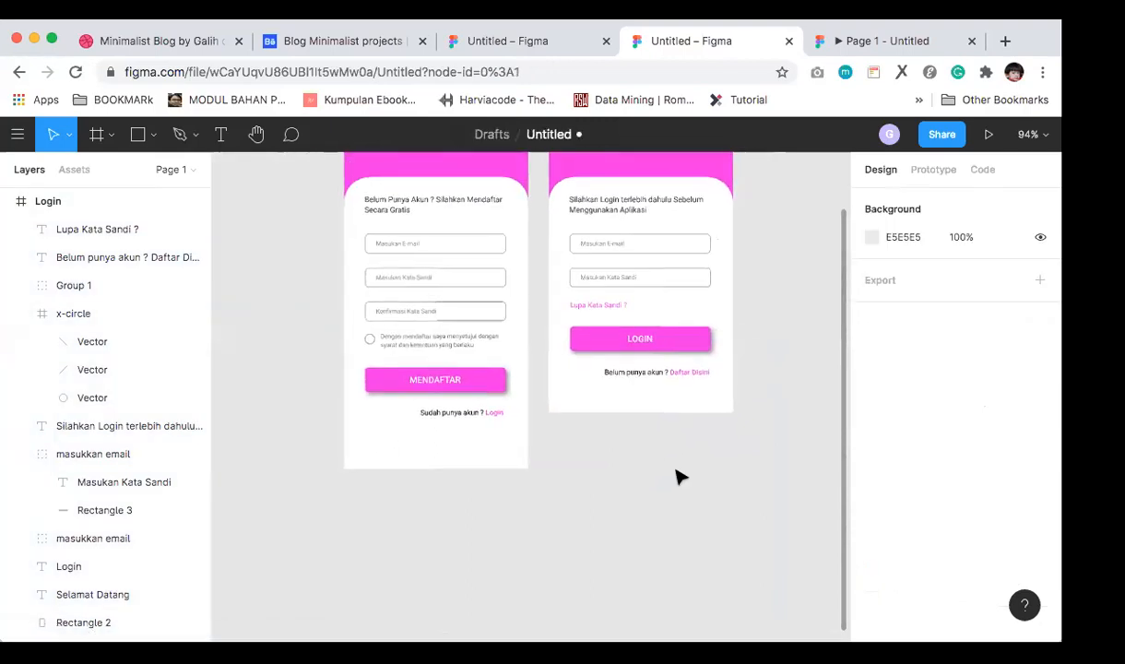
pyautogui.scroll(3, 678, 477)
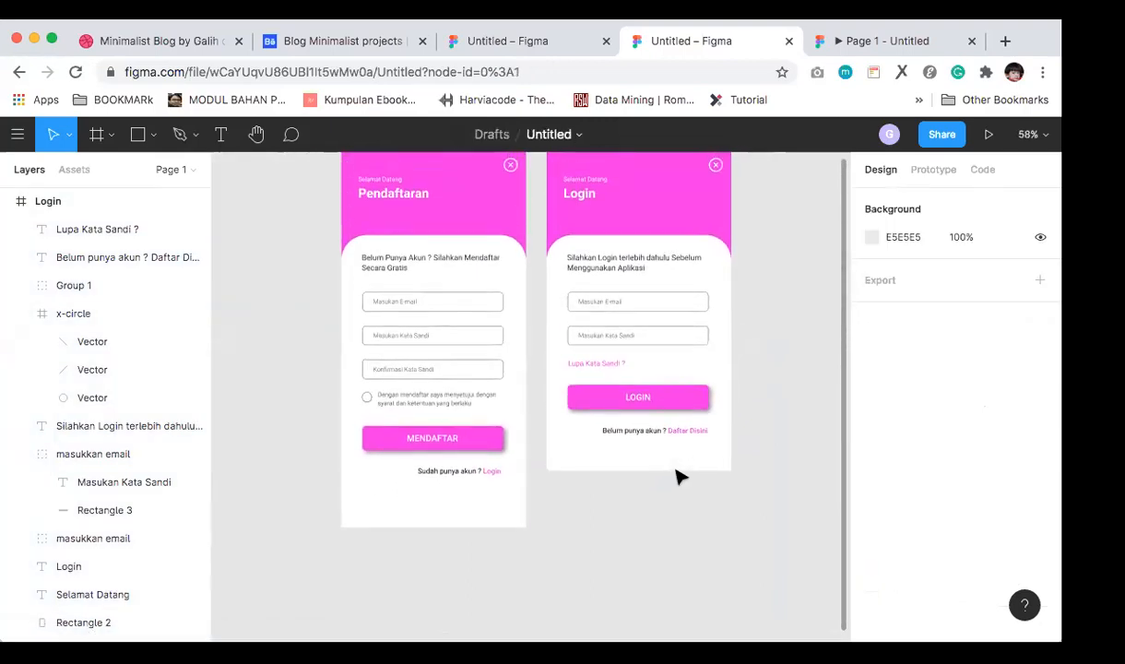
pyautogui.scroll(2, 678, 477)
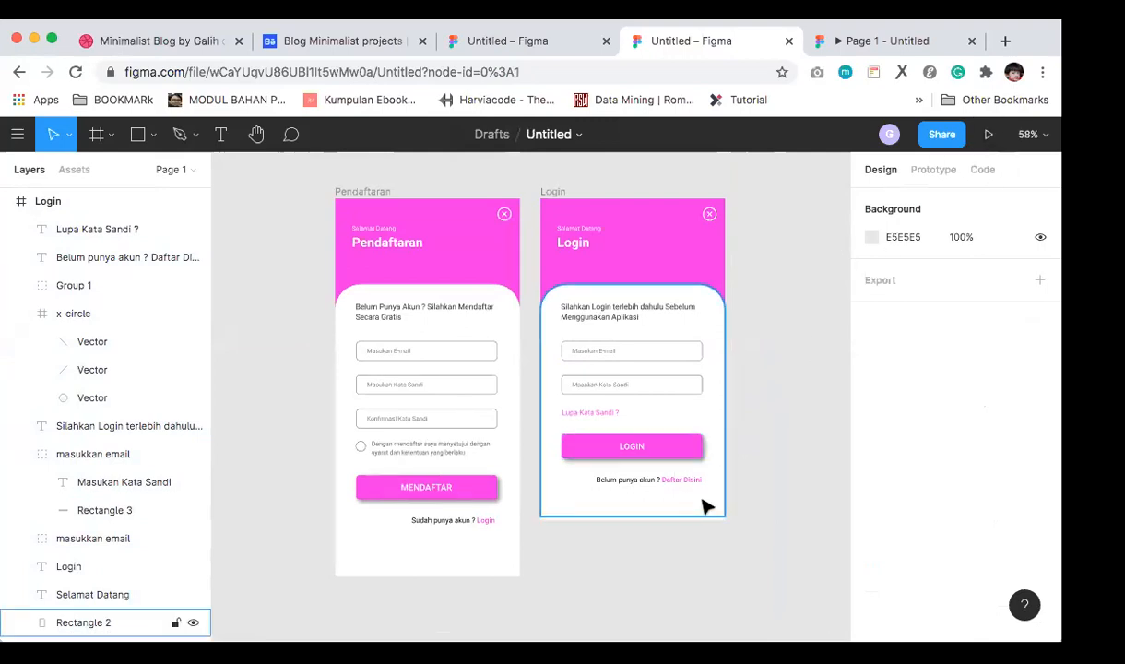
pyautogui.scroll(-1, 703, 496)
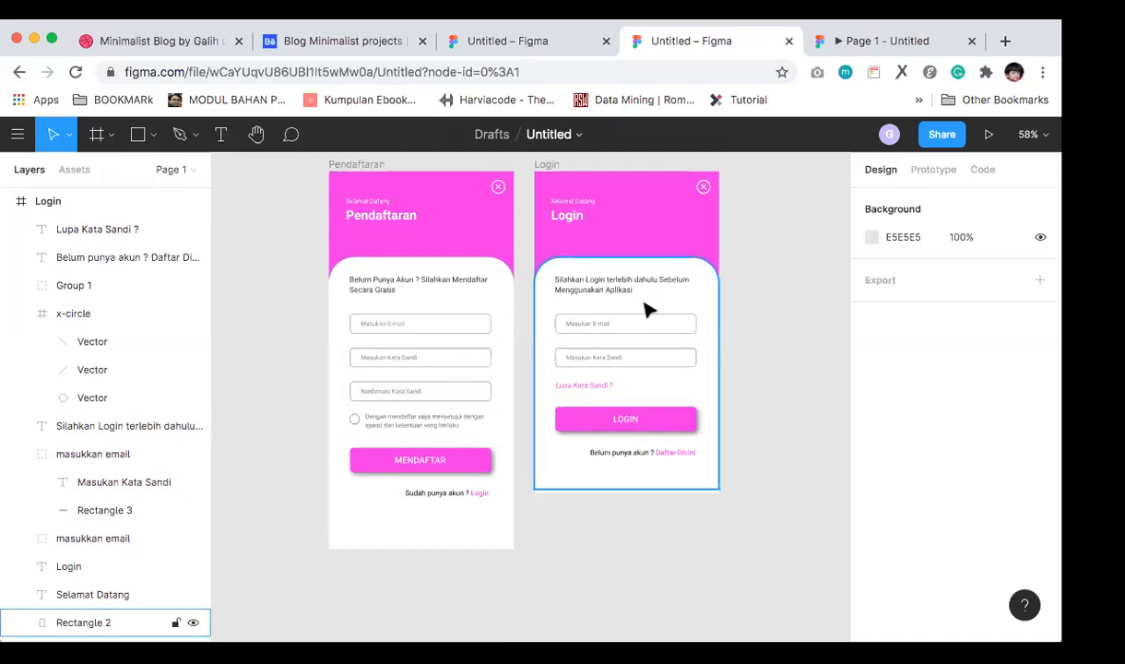
pyautogui.click(680, 454)
pyautogui.doubleClick(681, 454)
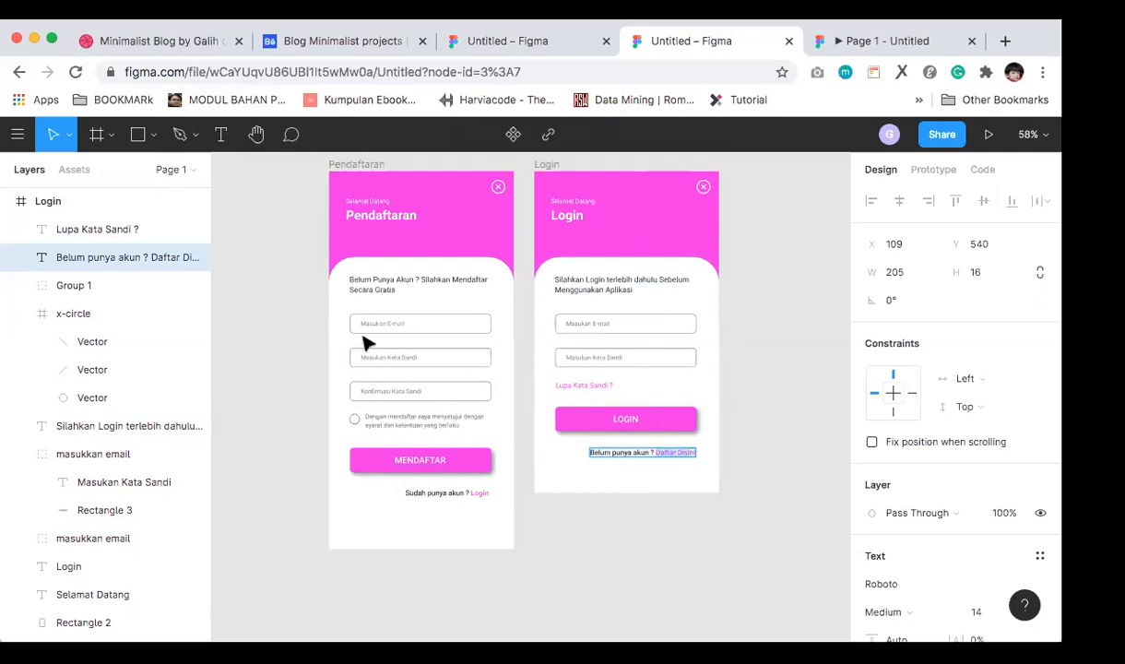
pyautogui.click(932, 171)
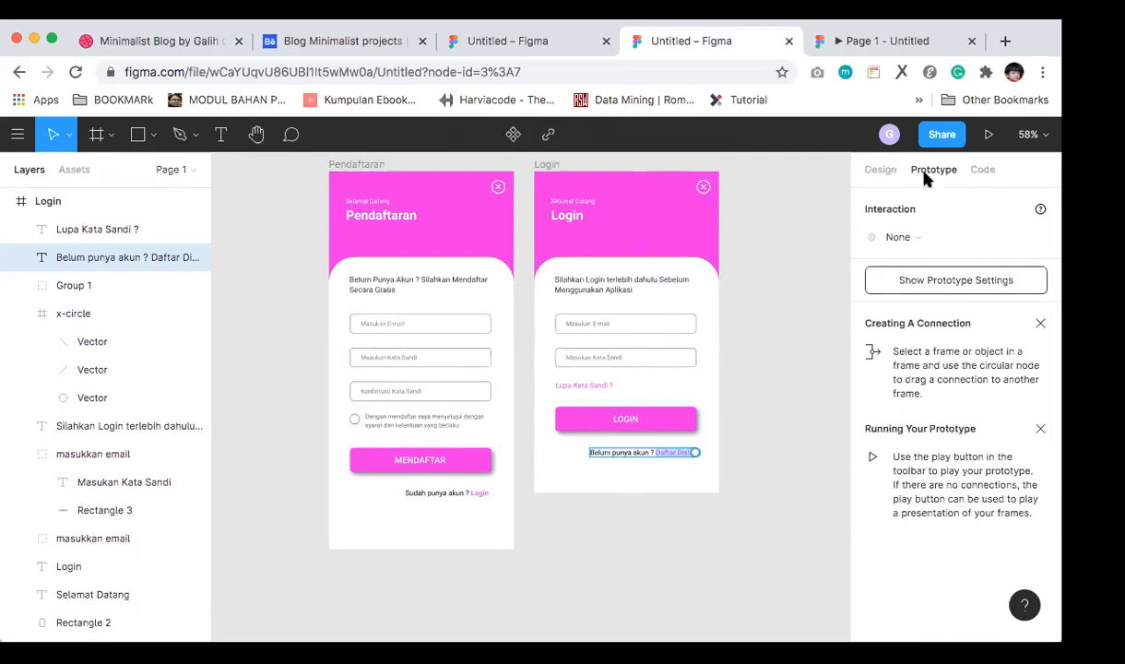
pyautogui.click(956, 239)
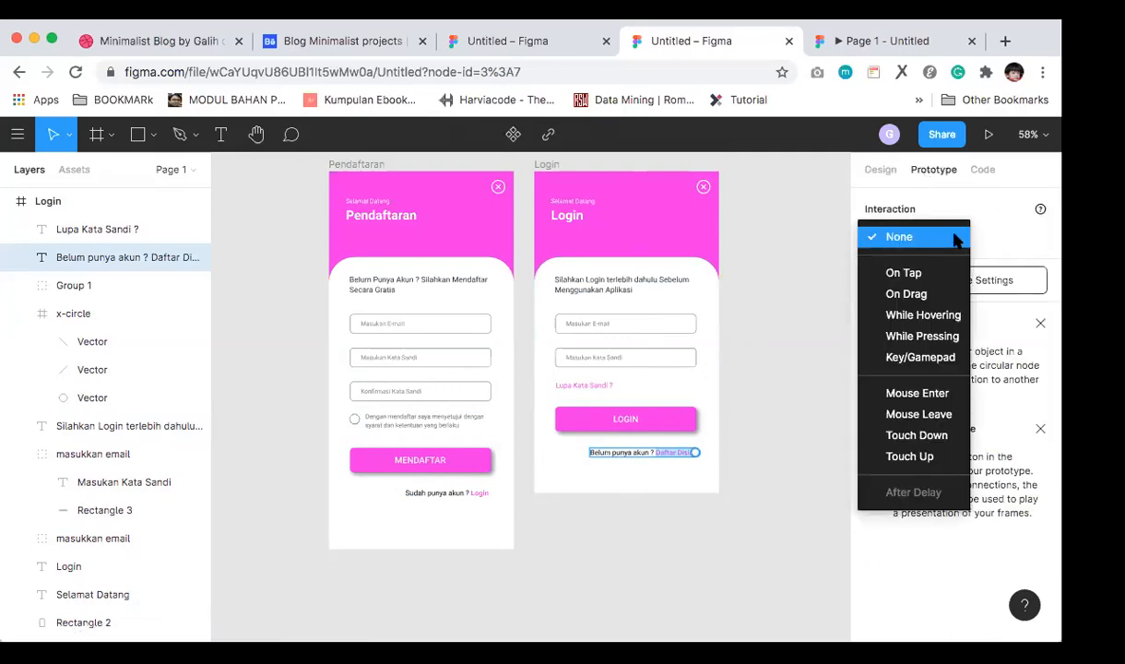
pyautogui.click(926, 276)
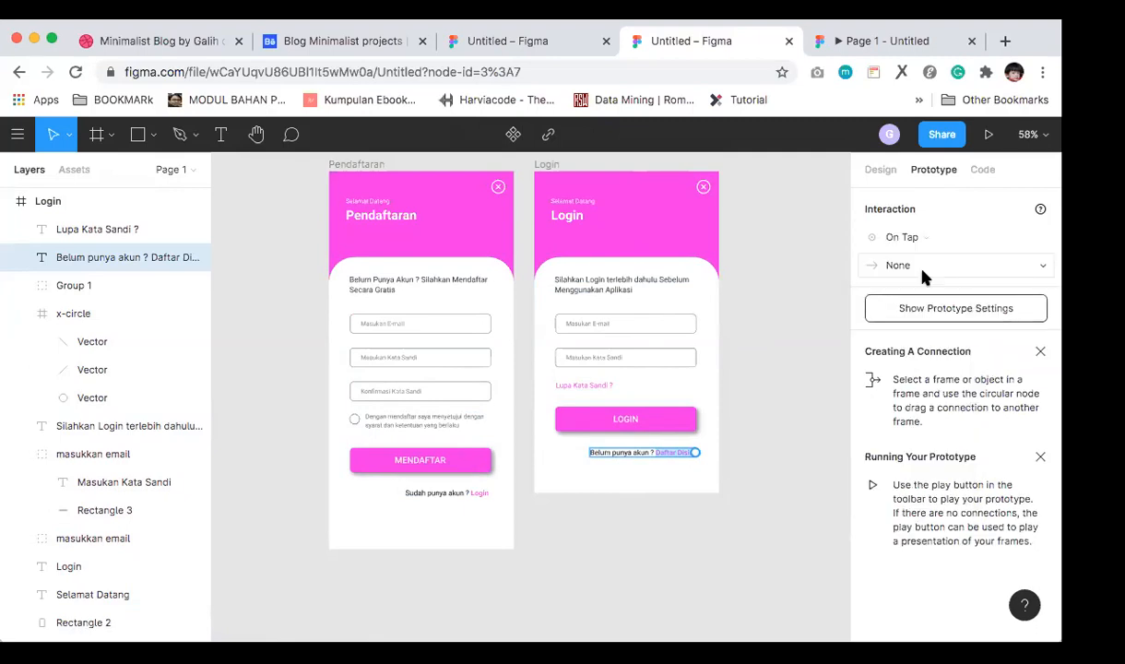
# Step: Set the action of the text's tap interaction to Navigate To the Pendaftaran frame
pyautogui.click(1039, 268)
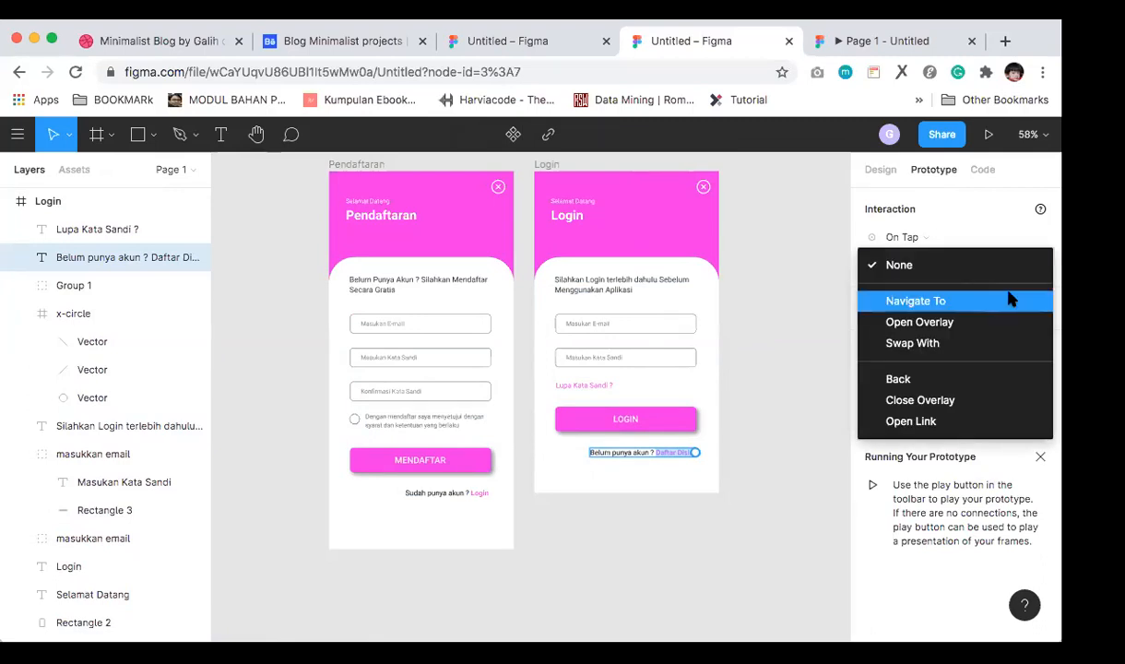
pyautogui.click(1012, 300)
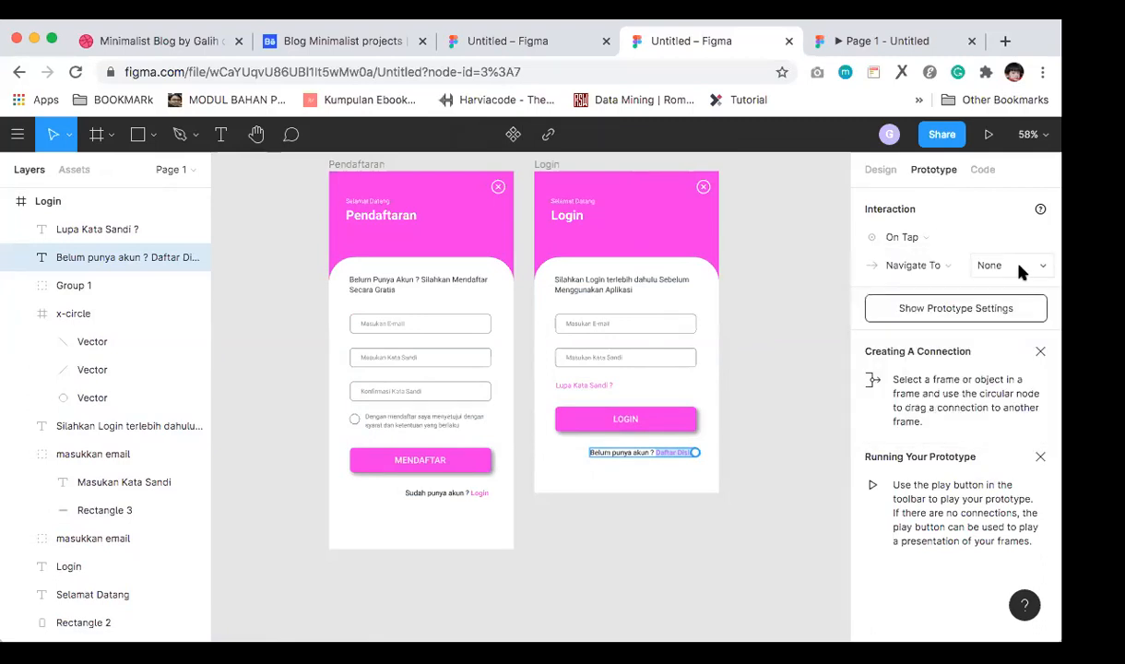
pyautogui.click(1040, 267)
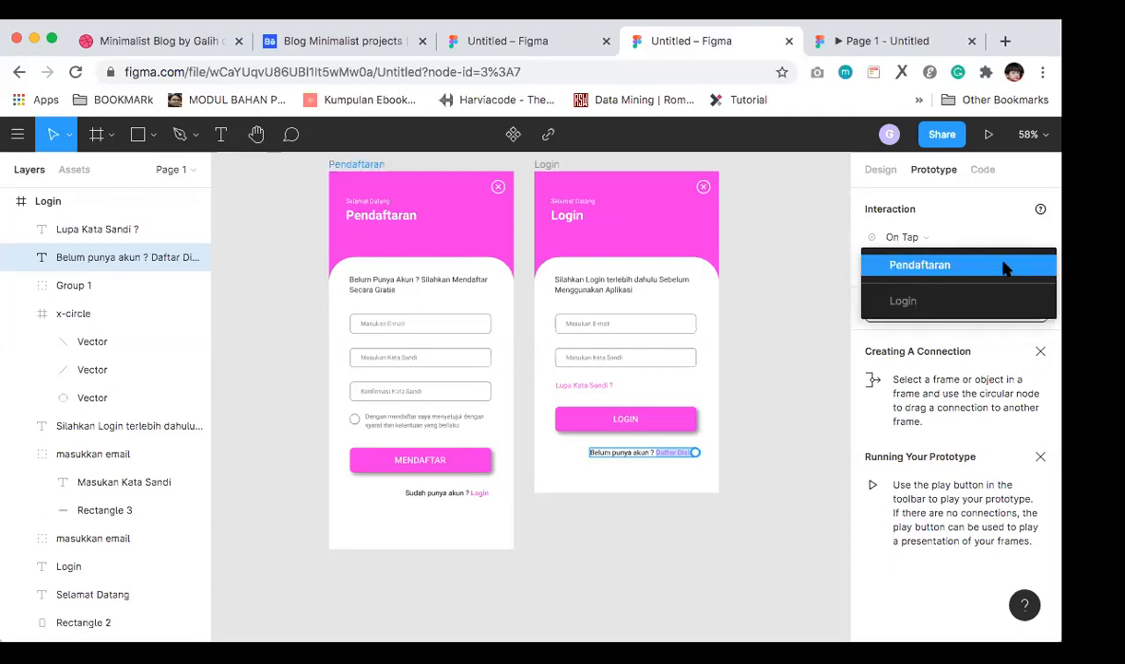
pyautogui.click(1006, 266)
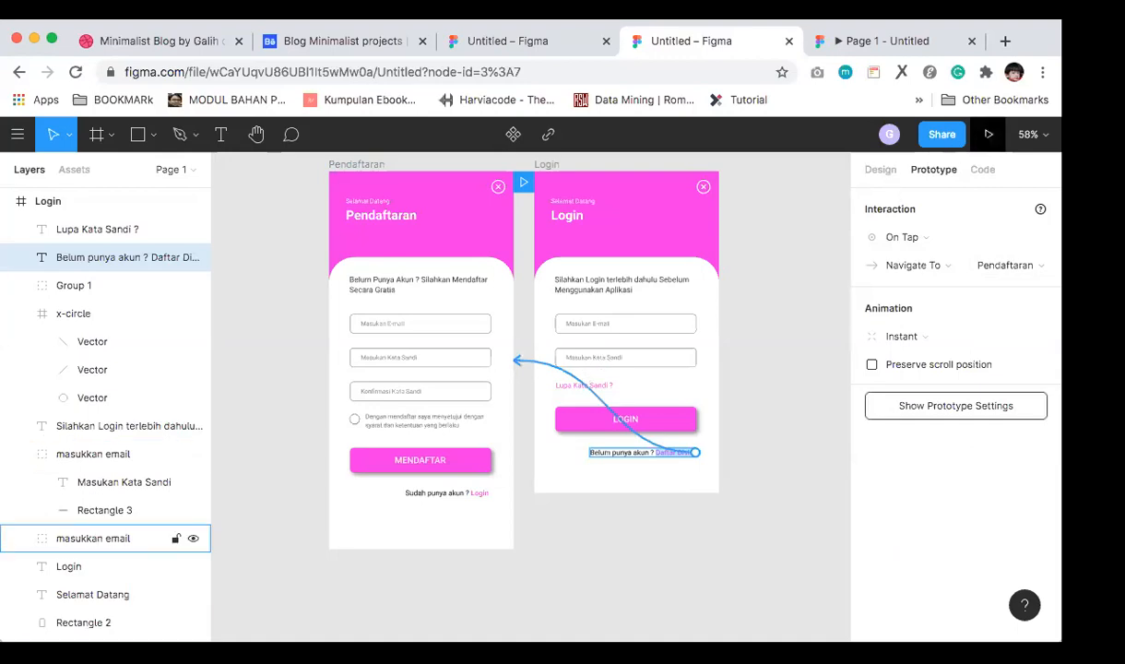
# Step: Run the prototype, test the "Daftar Disini" link on the Login screen and look through the whole Pendaftaran screen
pyautogui.click(988, 134)
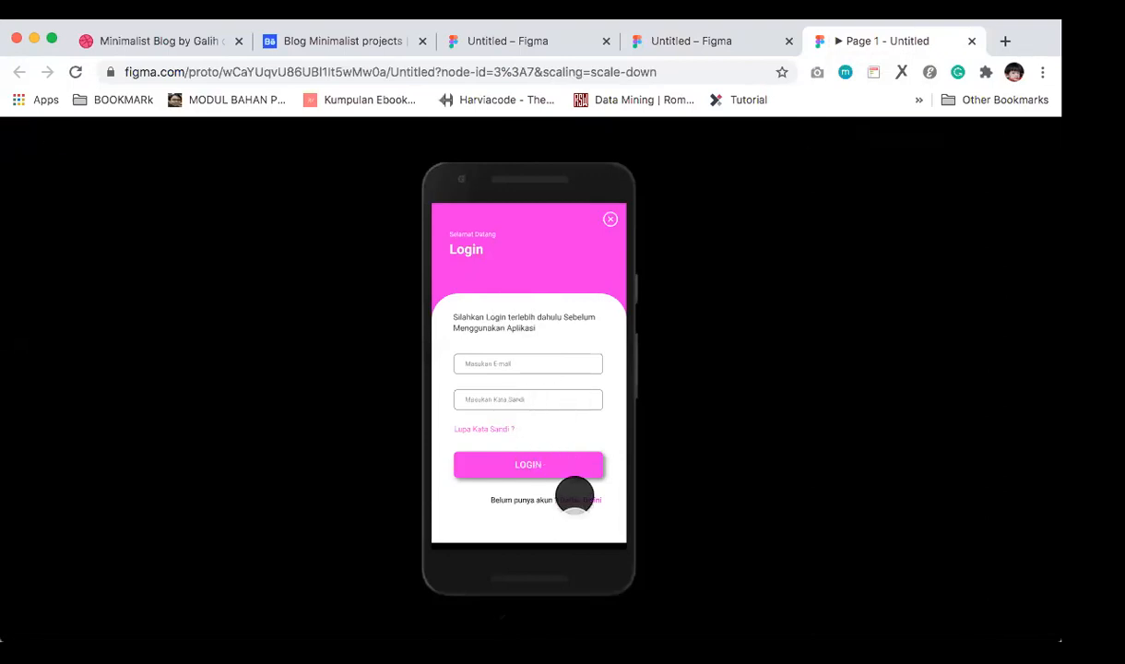
pyautogui.click(574, 495)
pyautogui.click(575, 495)
pyautogui.click(575, 495)
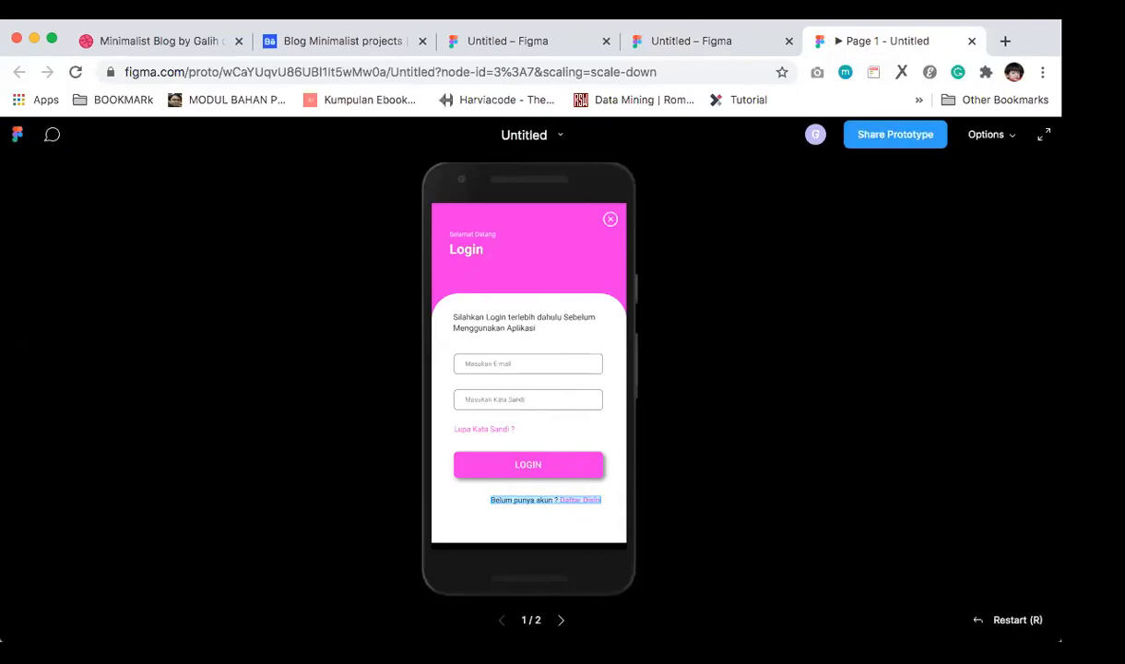
pyautogui.click(683, 41)
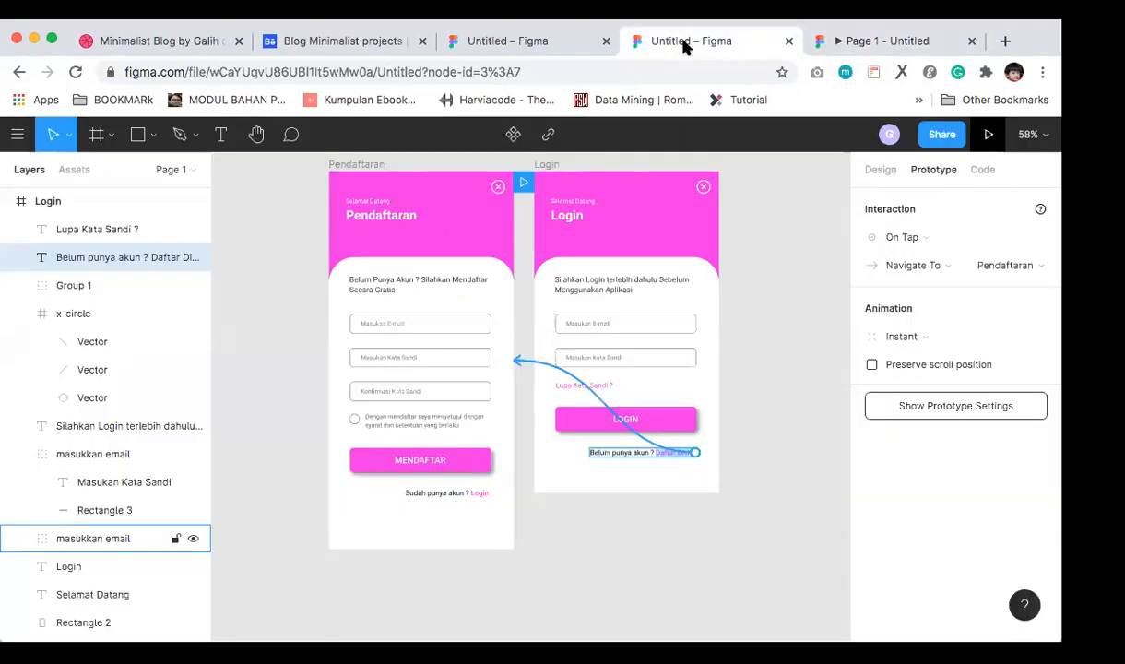
pyautogui.click(757, 448)
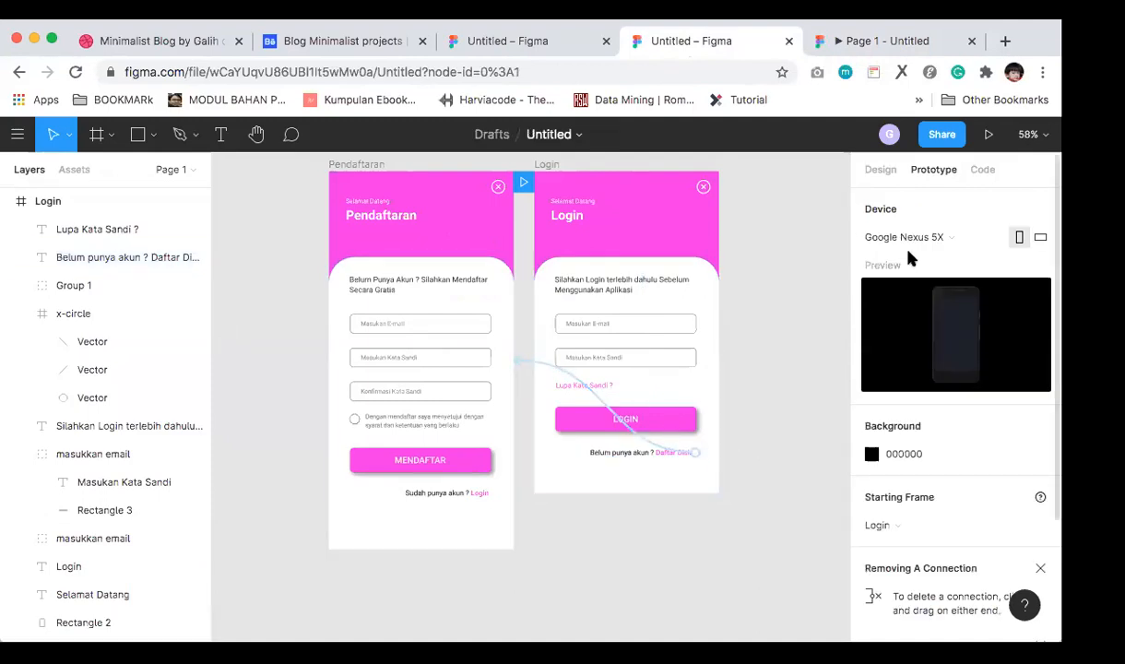
pyautogui.click(839, 39)
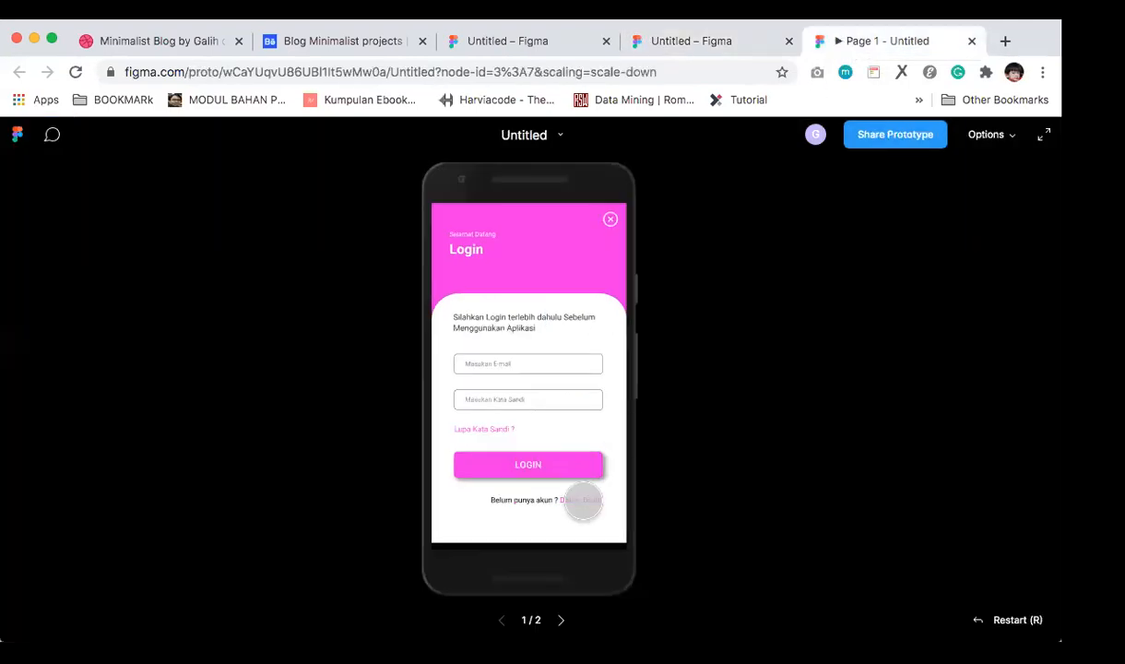
pyautogui.click(566, 500)
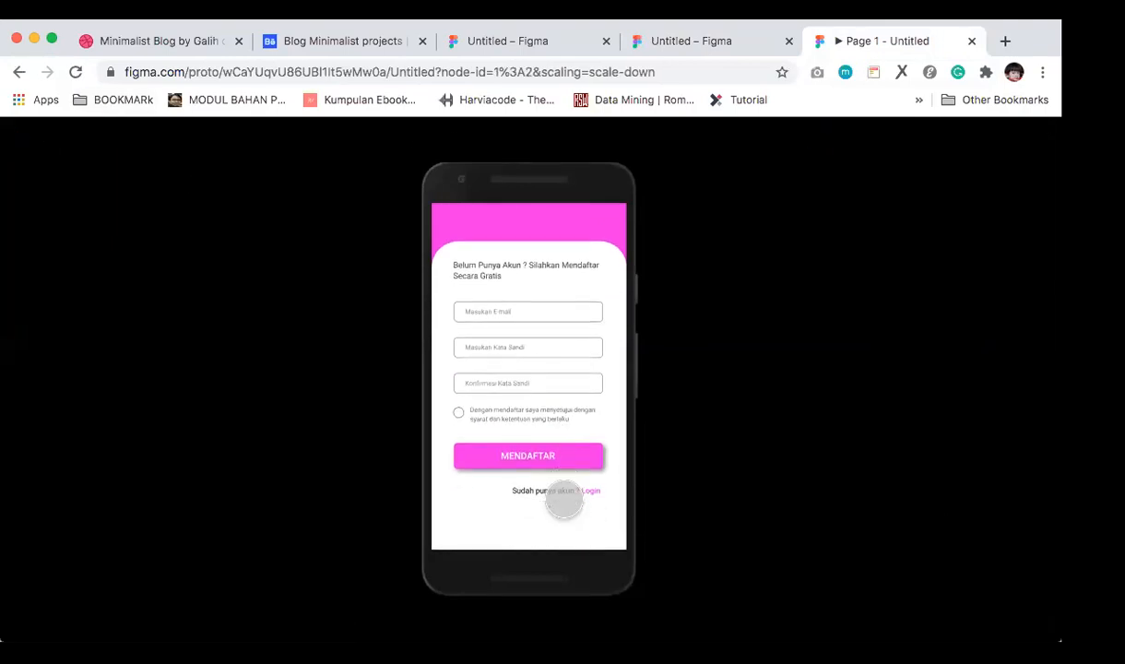
pyautogui.scroll(-2, 565, 500)
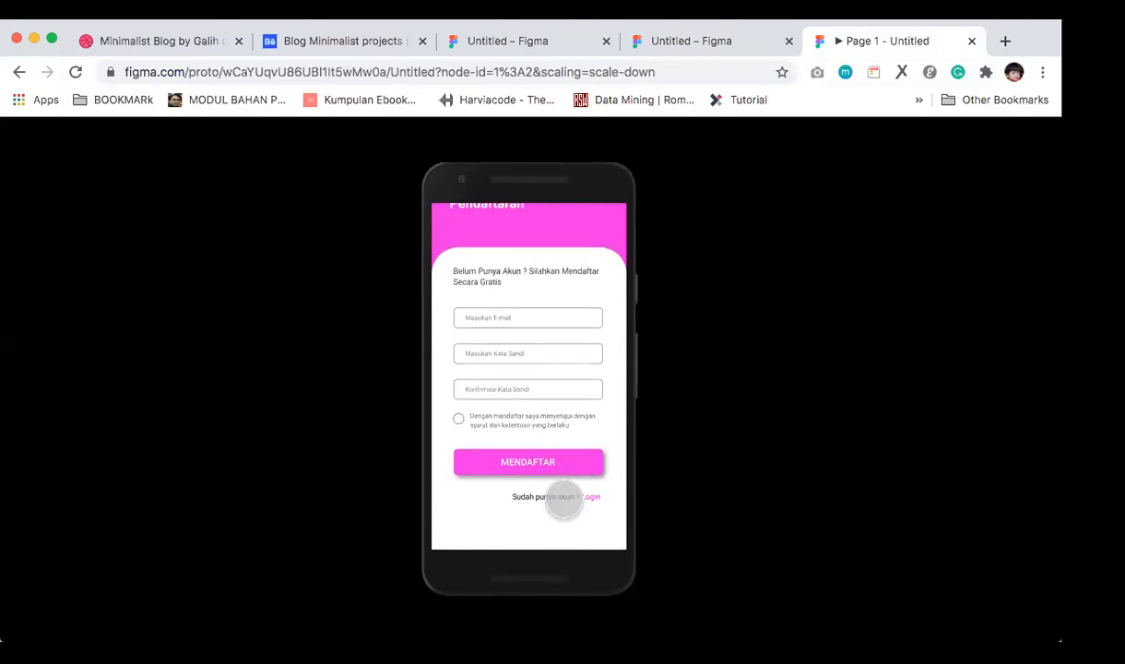
pyautogui.scroll(2, 565, 498)
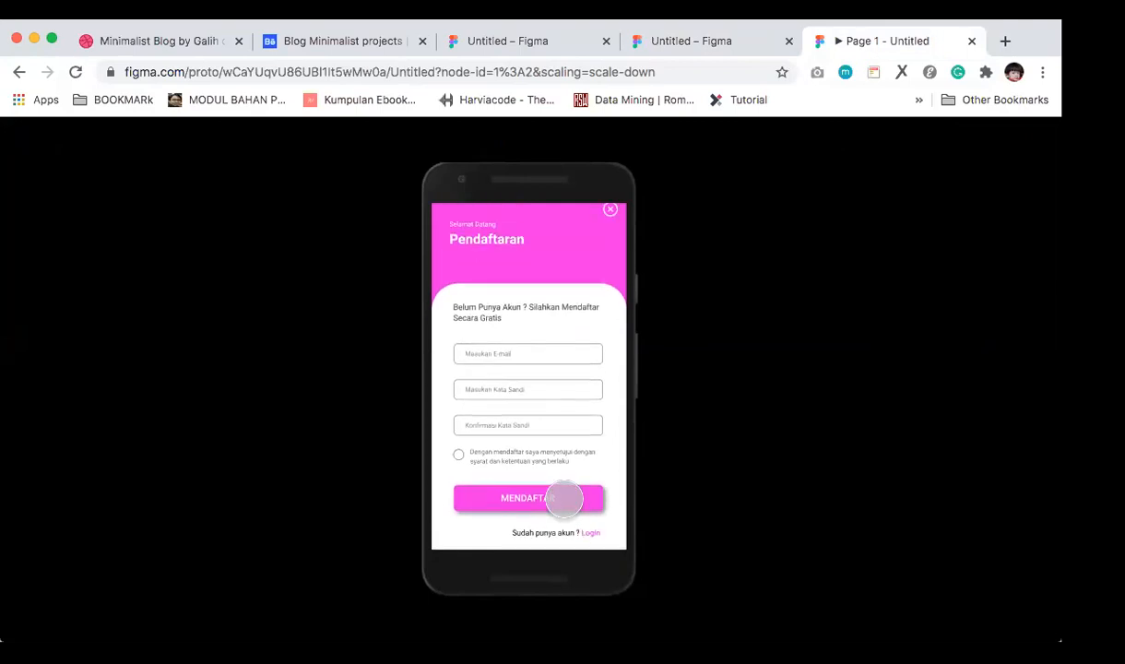
# Step: Leave the prototype preview for the Pendaftaran and Login design file, and return from it to the drafts overview
pyautogui.click(724, 51)
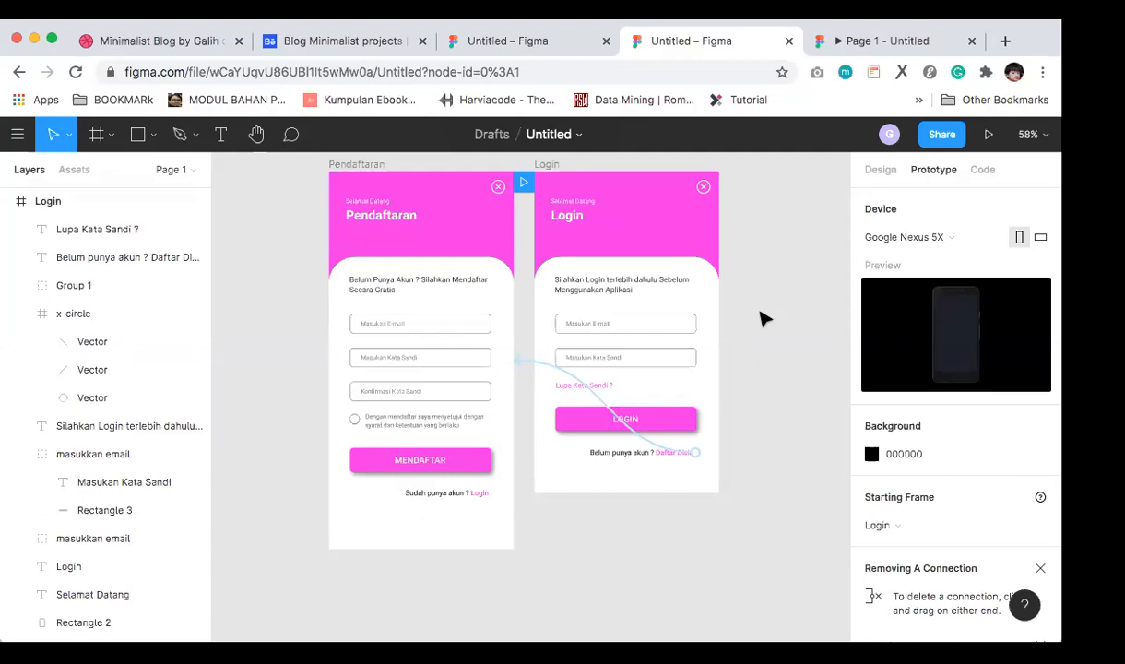
pyautogui.click(537, 220)
pyautogui.scroll(1, 765, 385)
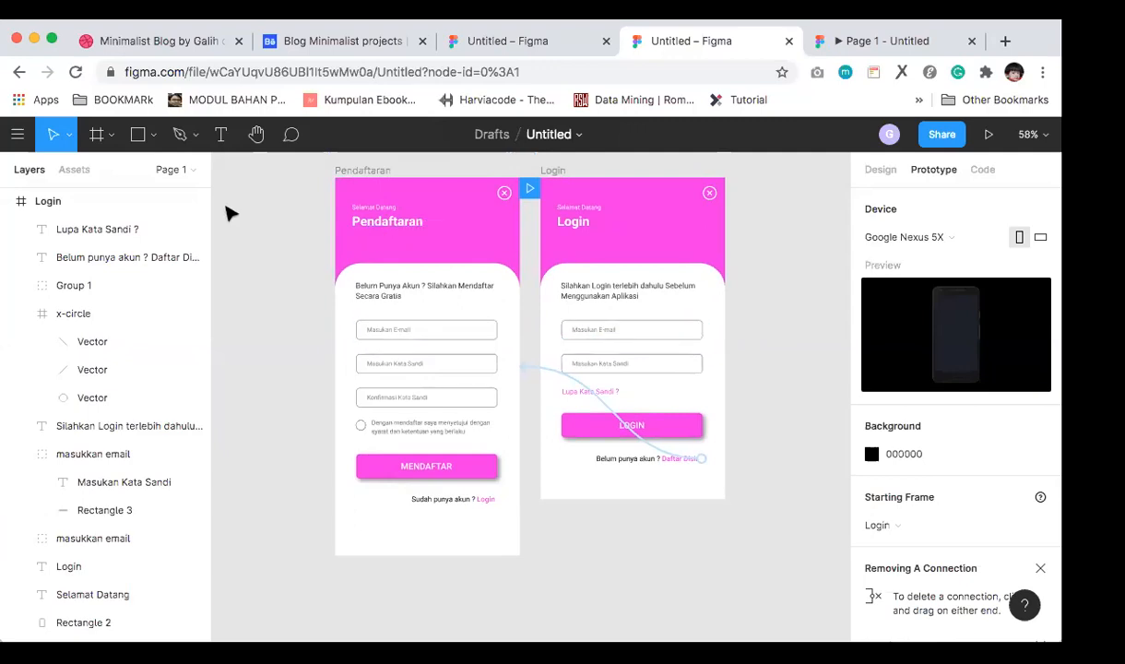
pyautogui.click(17, 134)
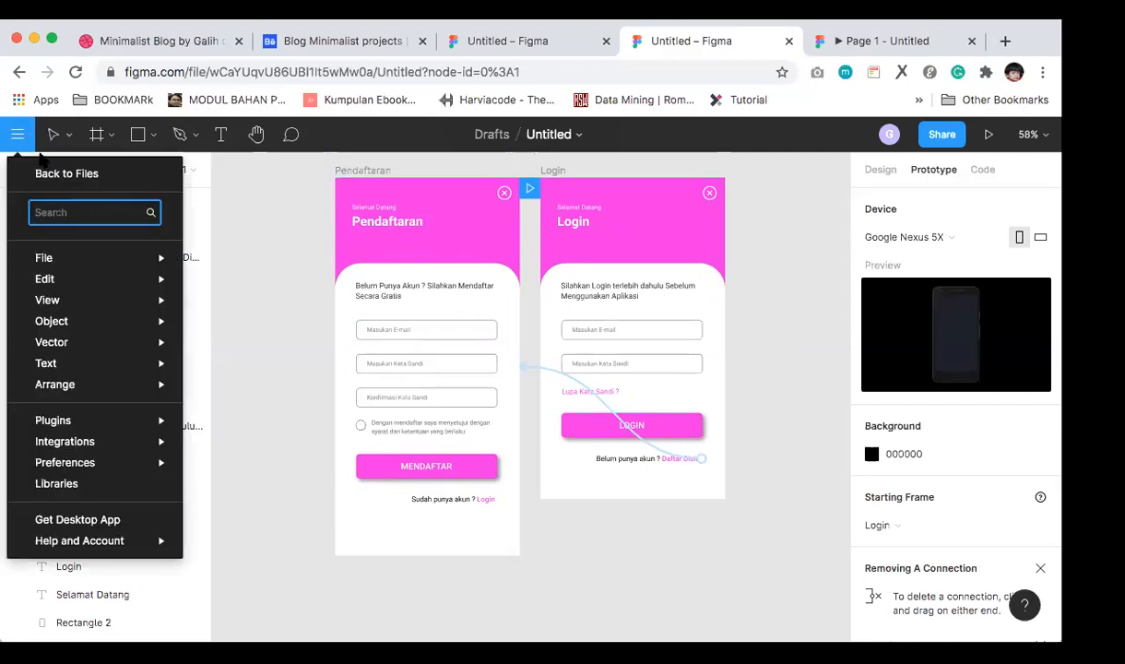
pyautogui.click(53, 172)
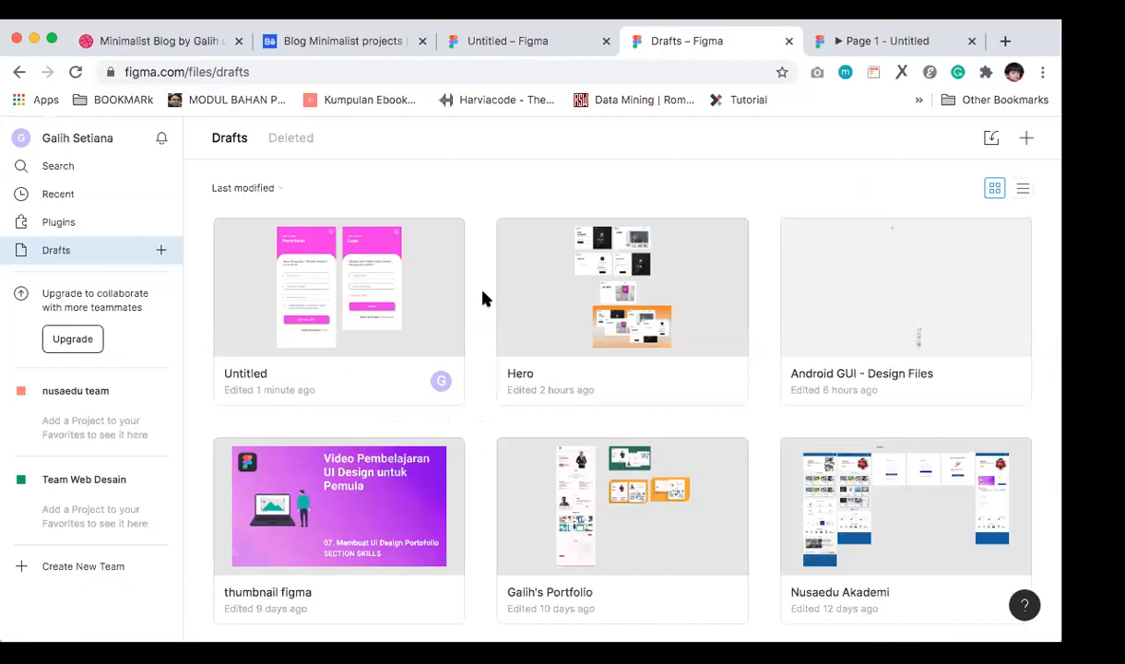
# Step: Look through all the draft files for ready-made Android interface kits
pyautogui.scroll(-5, 486, 299)
pyautogui.scroll(-4, 616, 360)
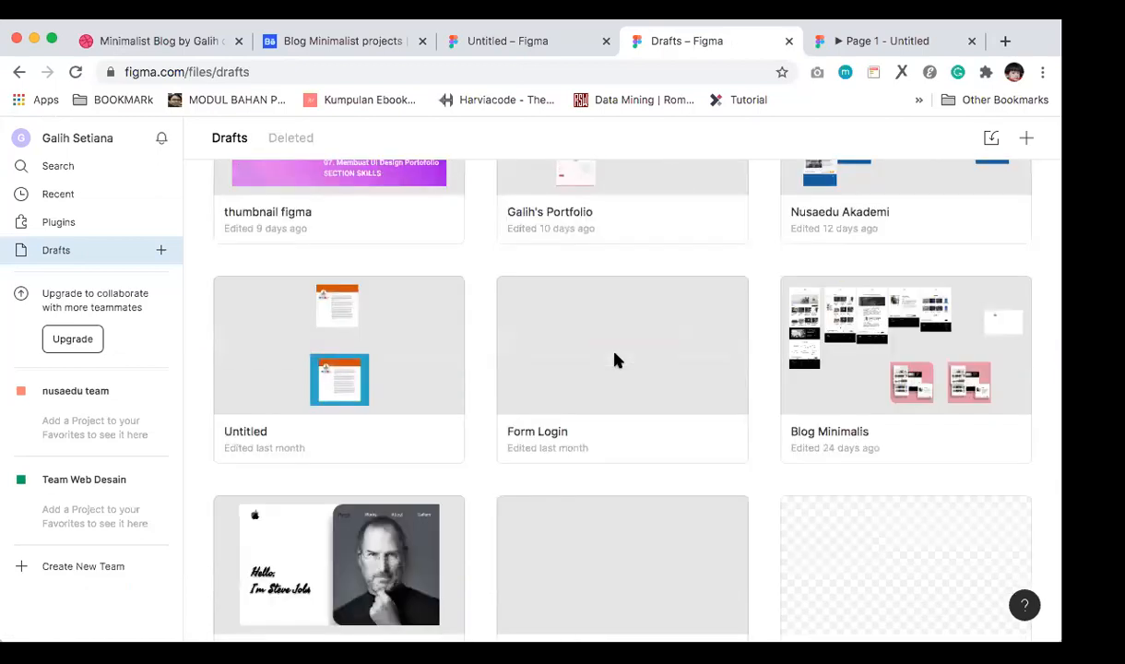
pyautogui.scroll(-3, 616, 360)
pyautogui.scroll(-6, 616, 360)
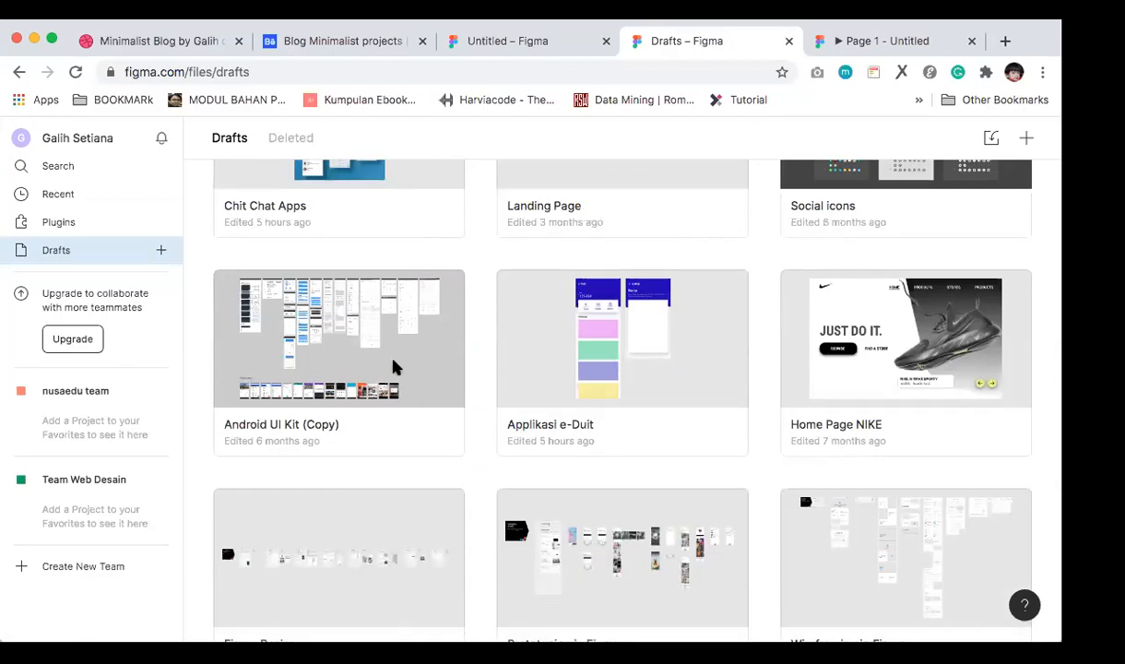
pyautogui.scroll(-1, 392, 367)
pyautogui.scroll(5, 392, 367)
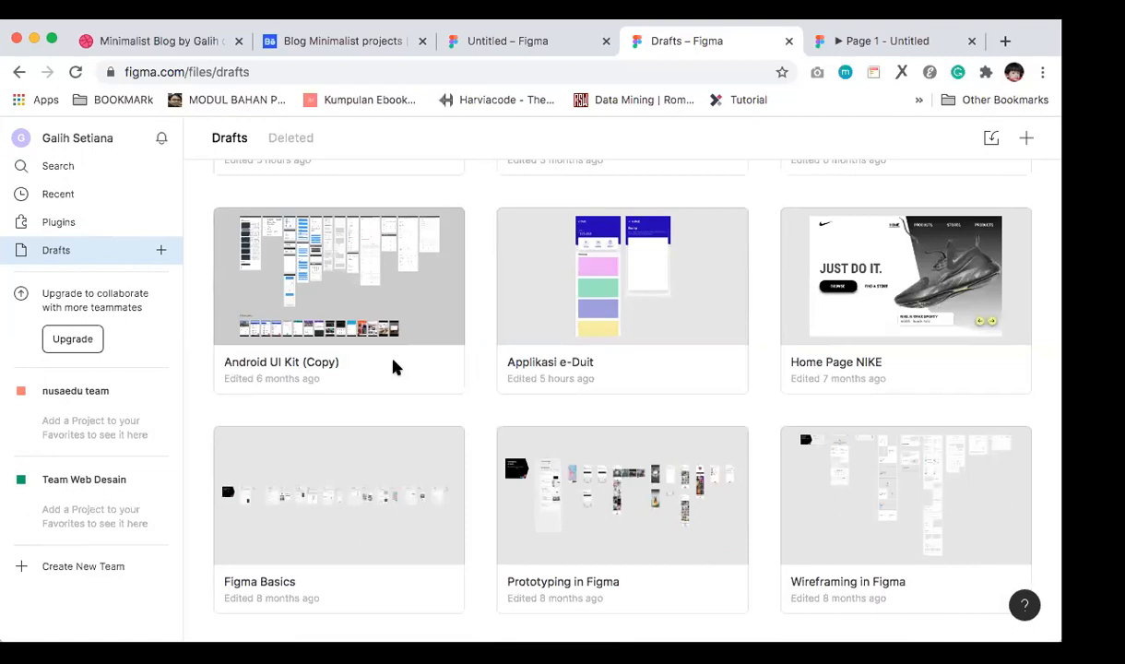
pyautogui.scroll(6, 392, 367)
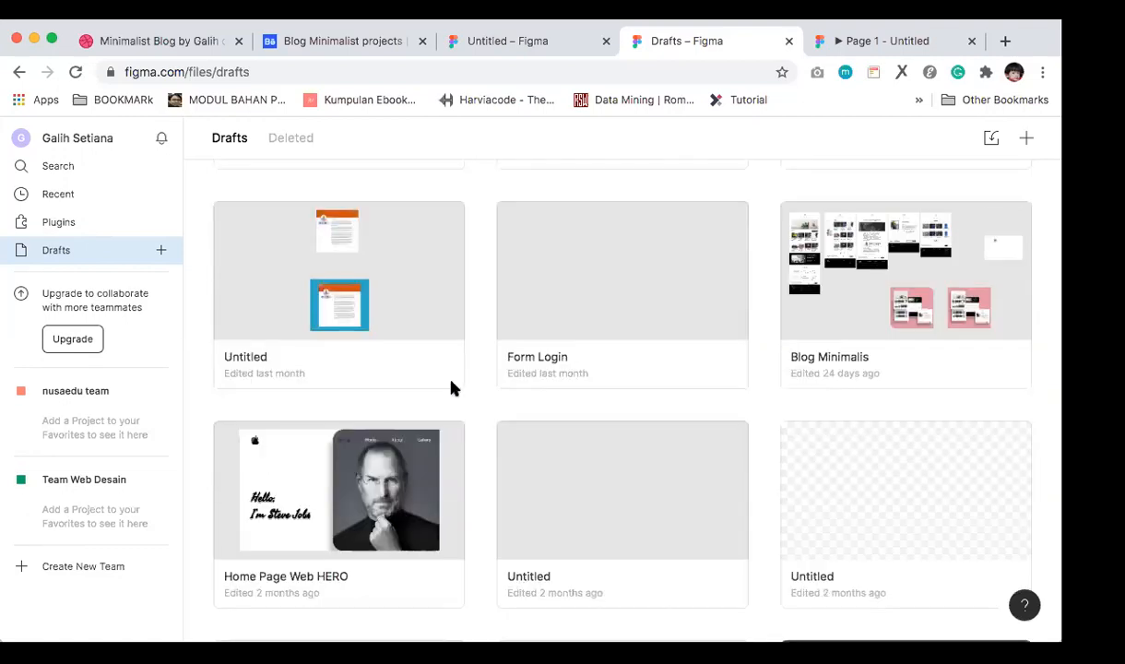
pyautogui.scroll(5, 459, 399)
pyautogui.scroll(2, 459, 398)
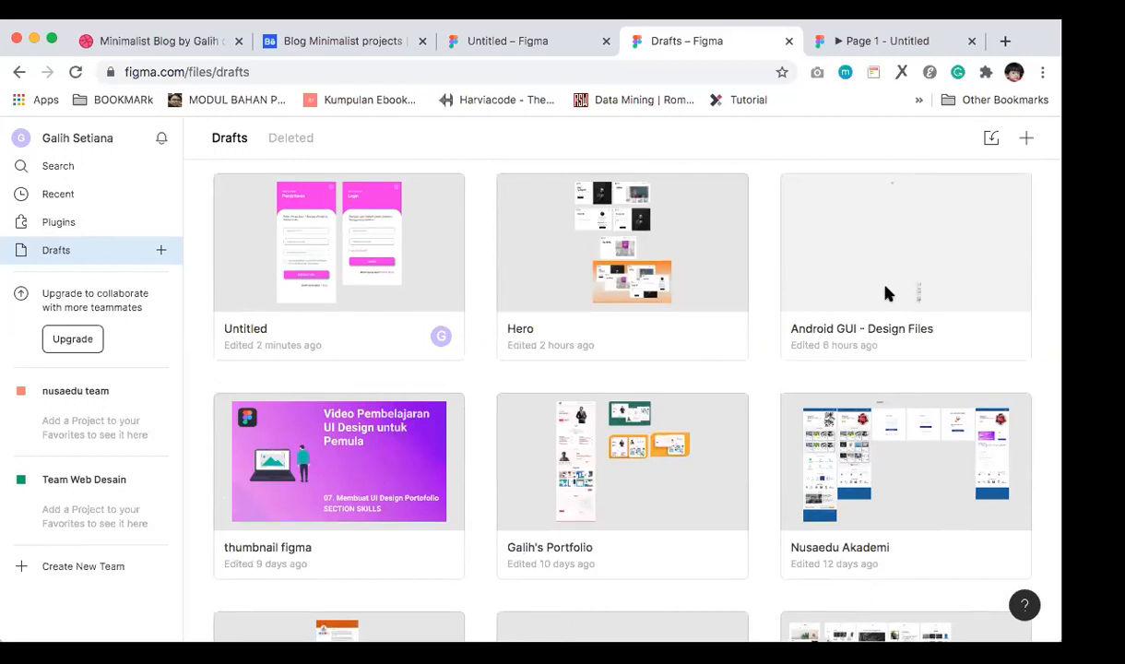
pyautogui.scroll(-16, 541, 441)
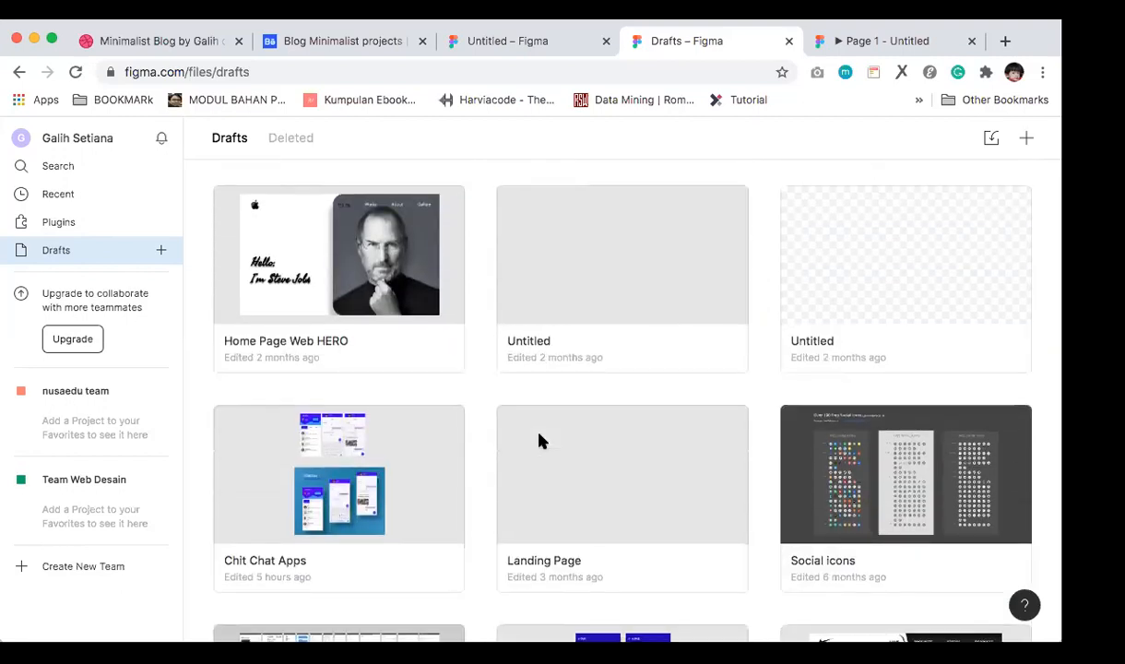
pyautogui.scroll(-2, 540, 441)
pyautogui.scroll(18, 472, 452)
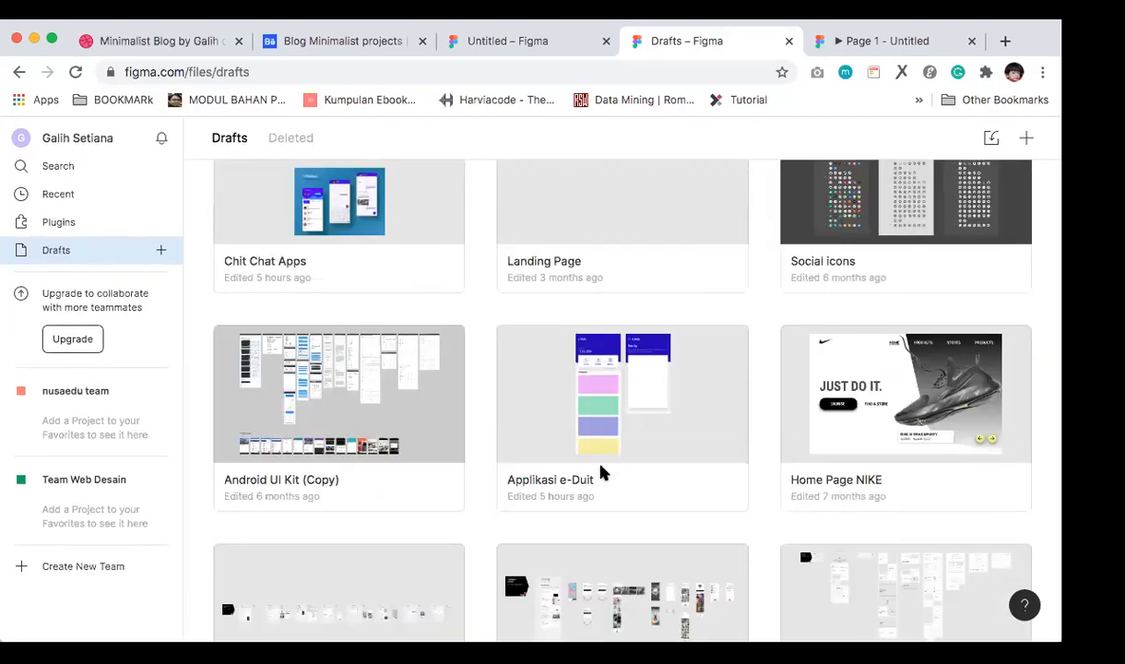
pyautogui.scroll(2, 602, 468)
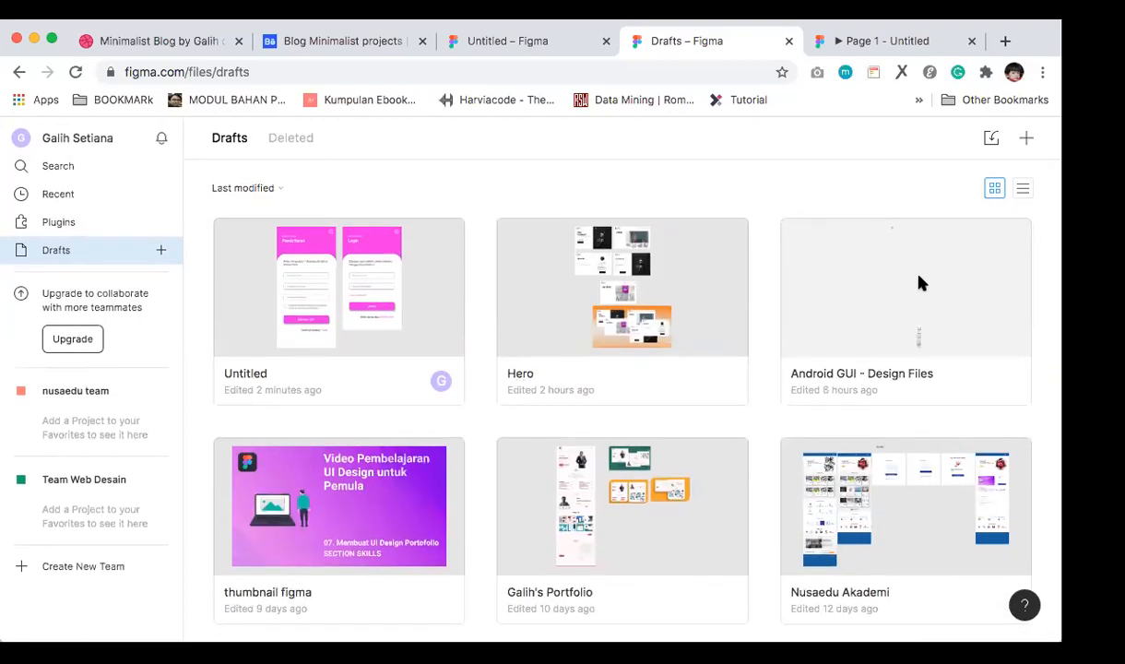
# Step: Open the "Android GUI - Design Files" draft and select its Lock Screen frame
pyautogui.doubleClick(919, 284)
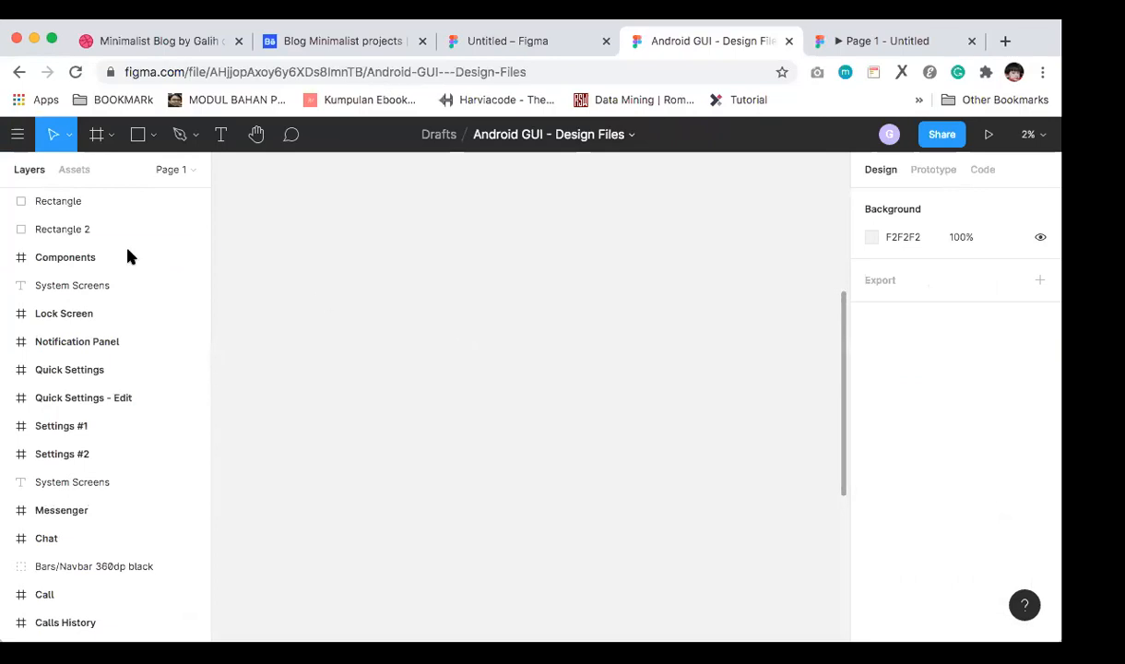
pyautogui.scroll(3, 595, 355)
pyautogui.scroll(2, 526, 369)
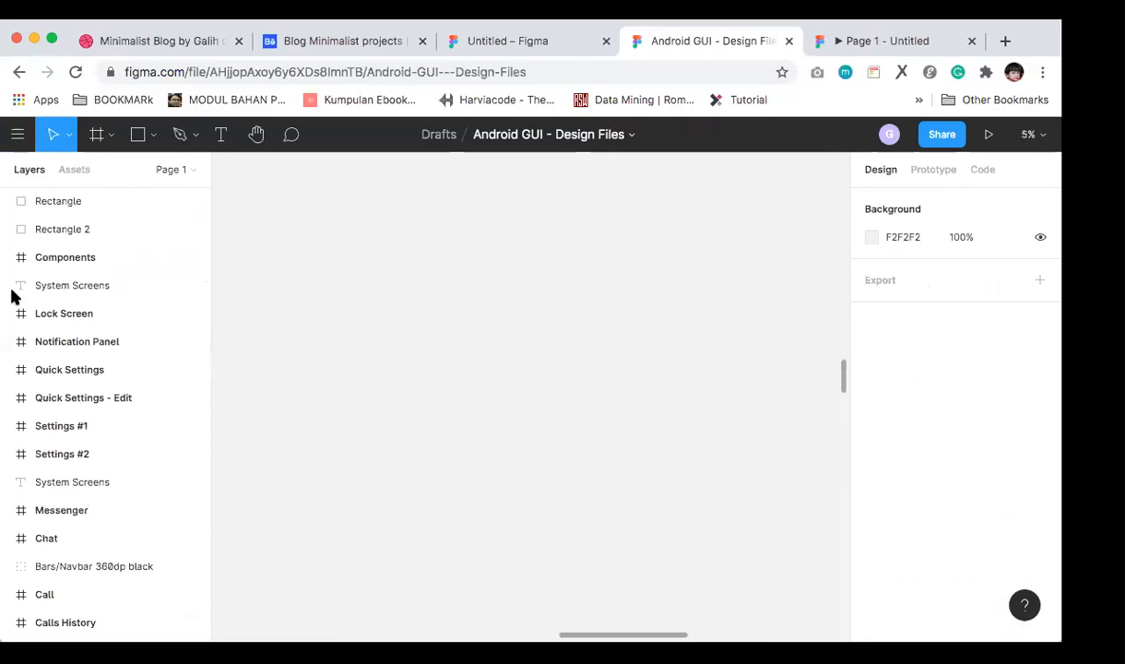
pyautogui.click(66, 312)
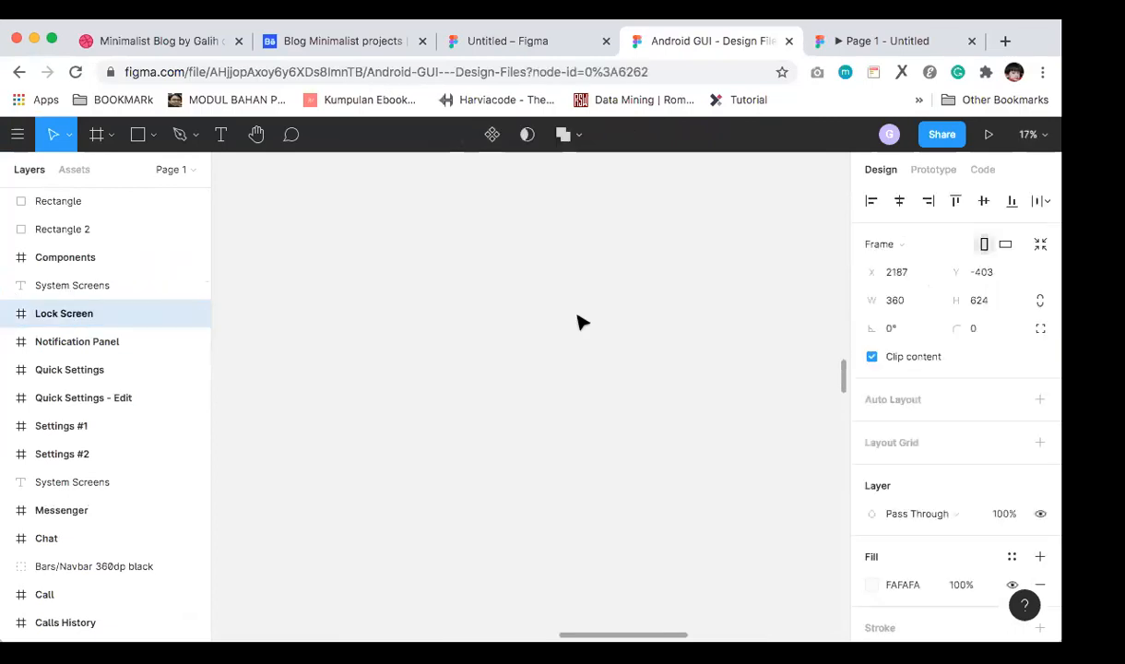
# Step: Examine the layer list and canvas of the Android GUI file for its screens, dialogs and keyboards
pyautogui.scroll(-10, 42, 429)
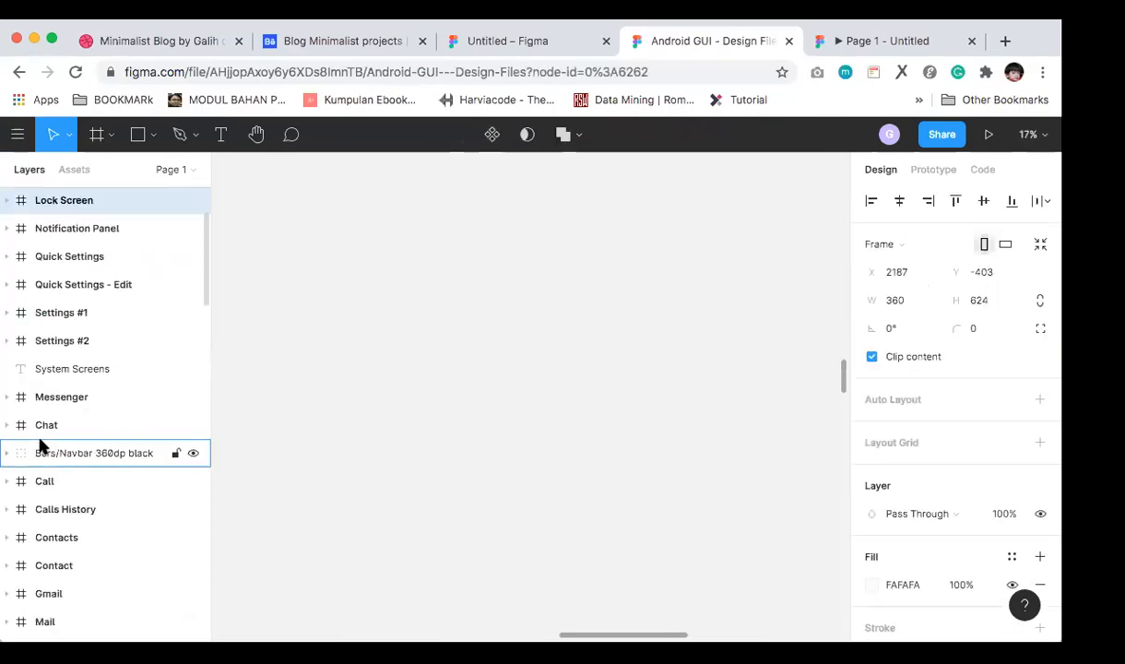
pyautogui.scroll(-15, 44, 409)
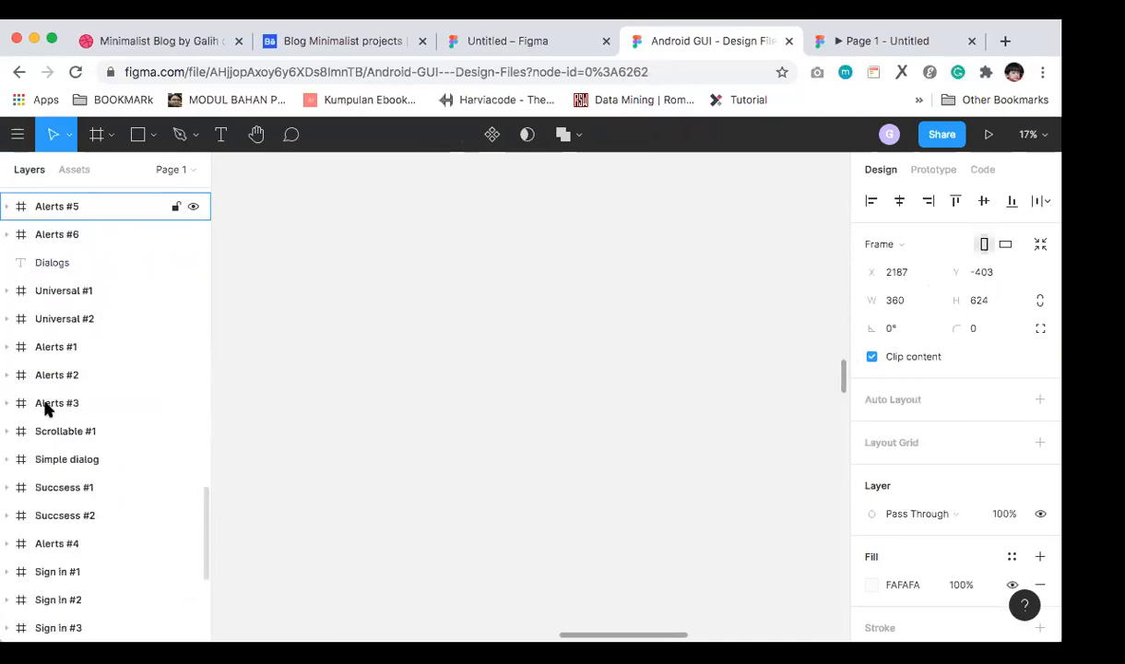
pyautogui.scroll(4, 579, 277)
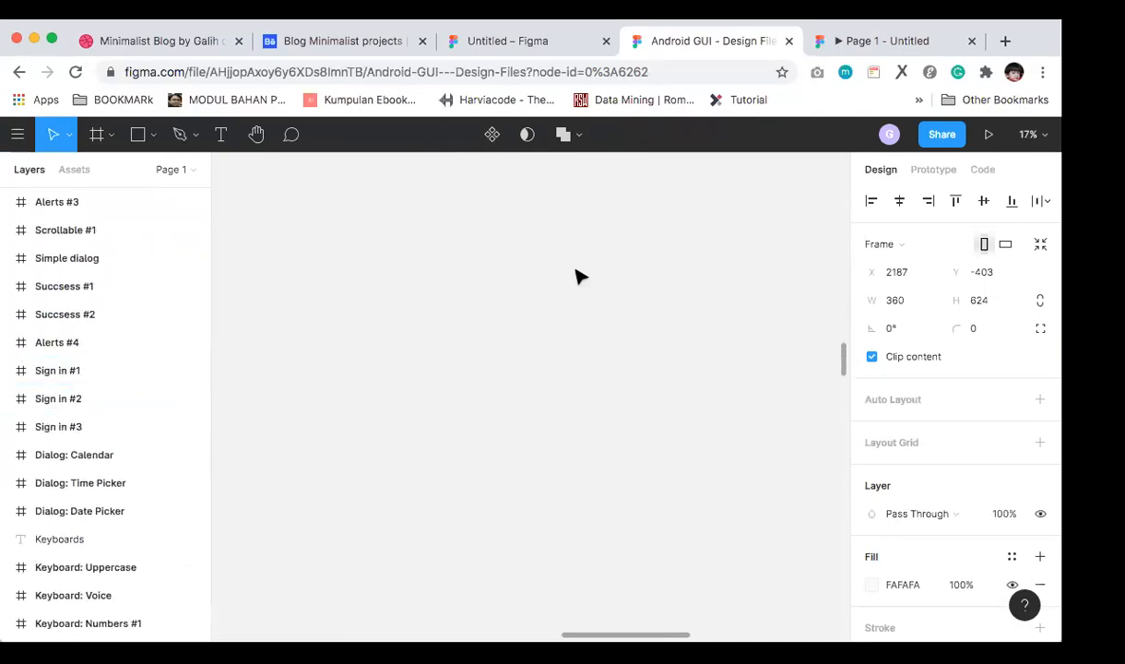
pyautogui.scroll(5, 579, 277)
pyautogui.scroll(5, 580, 277)
pyautogui.scroll(-1, 579, 276)
pyautogui.hscroll(-1, 580, 276)
pyautogui.scroll(-3, 580, 276)
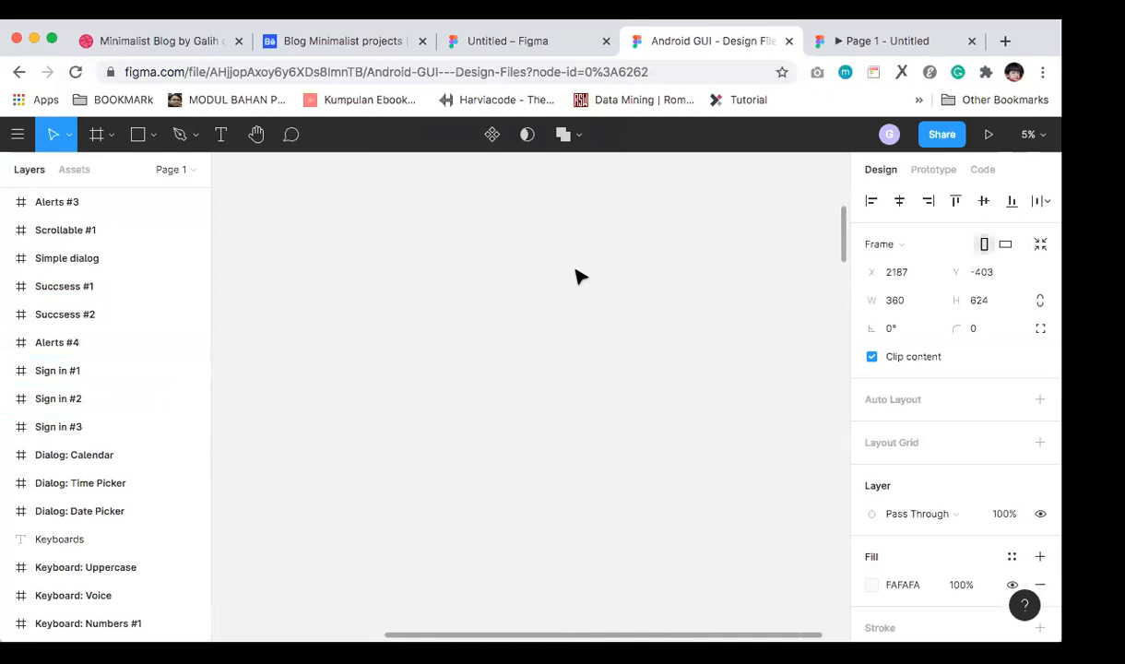
pyautogui.scroll(-3, 573, 270)
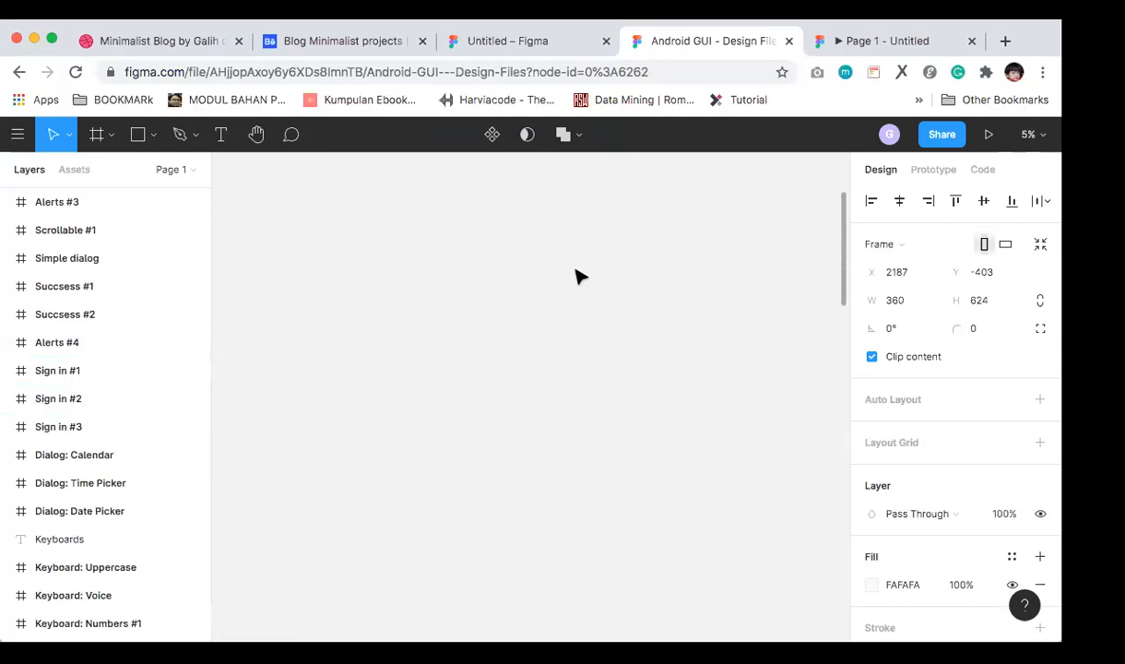
pyautogui.scroll(3, 579, 275)
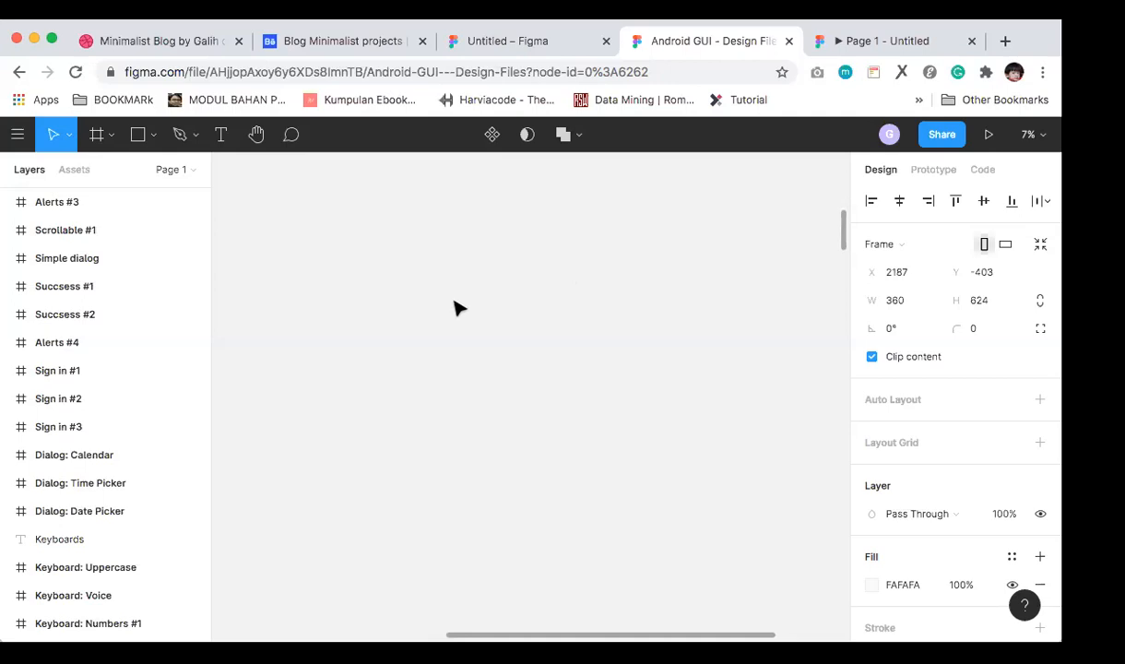
pyautogui.scroll(-3, 522, 346)
pyautogui.scroll(-1, 520, 340)
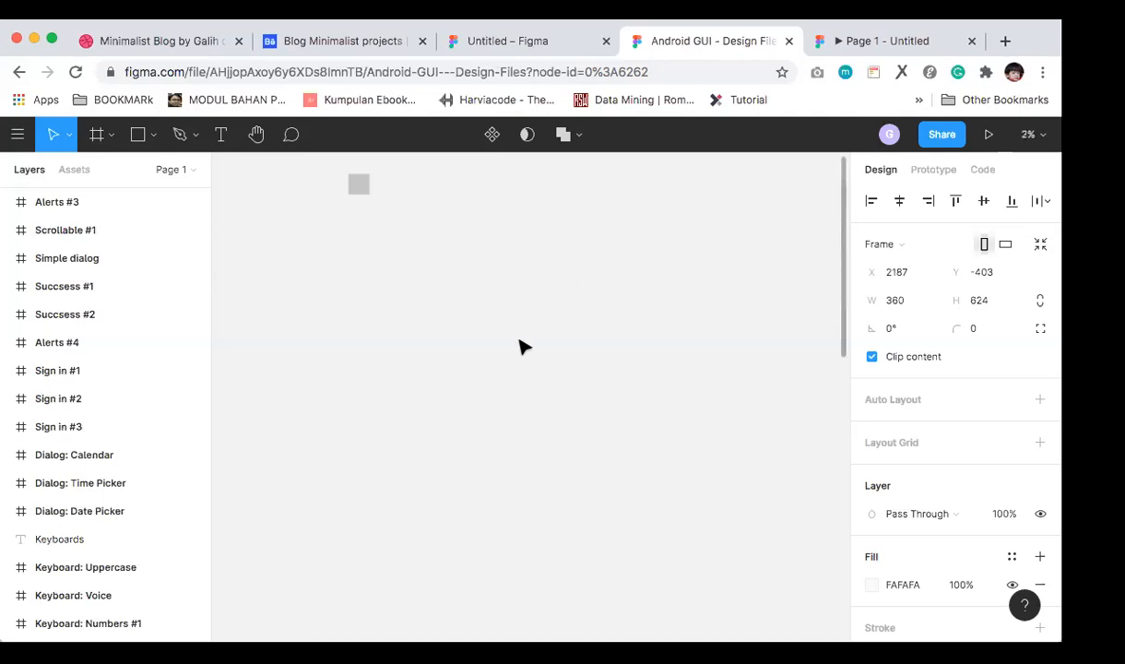
pyautogui.scroll(2, 357, 187)
pyautogui.scroll(3, 360, 192)
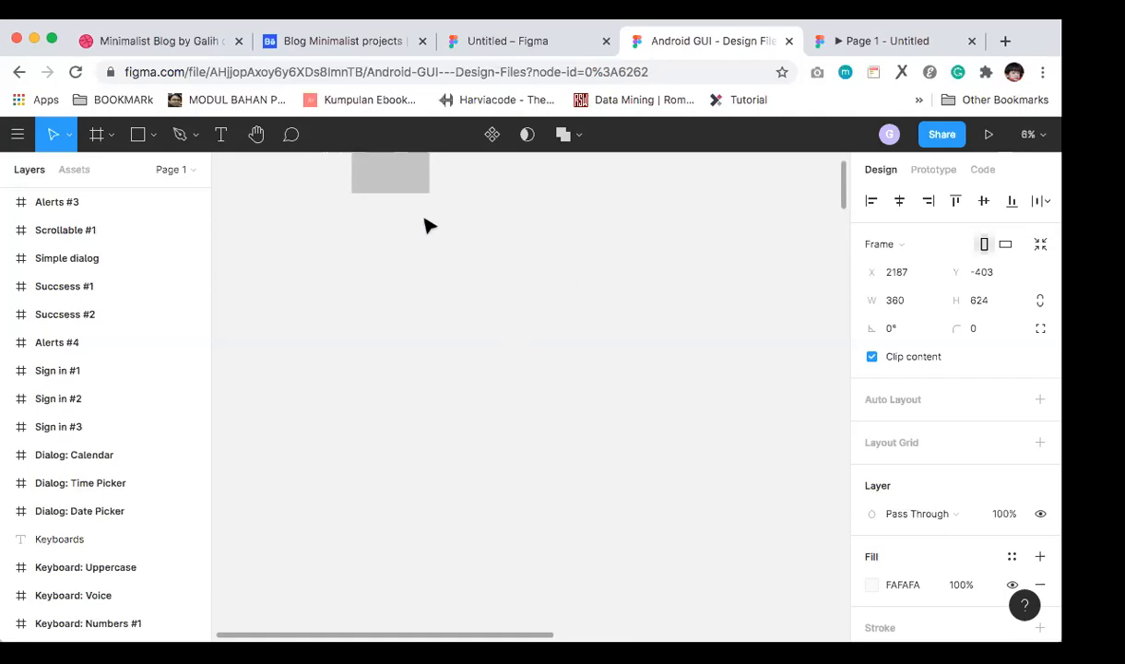
# Step: Return to the drafts overview and open the "Android UI Kit (Copy)" file
pyautogui.click(484, 40)
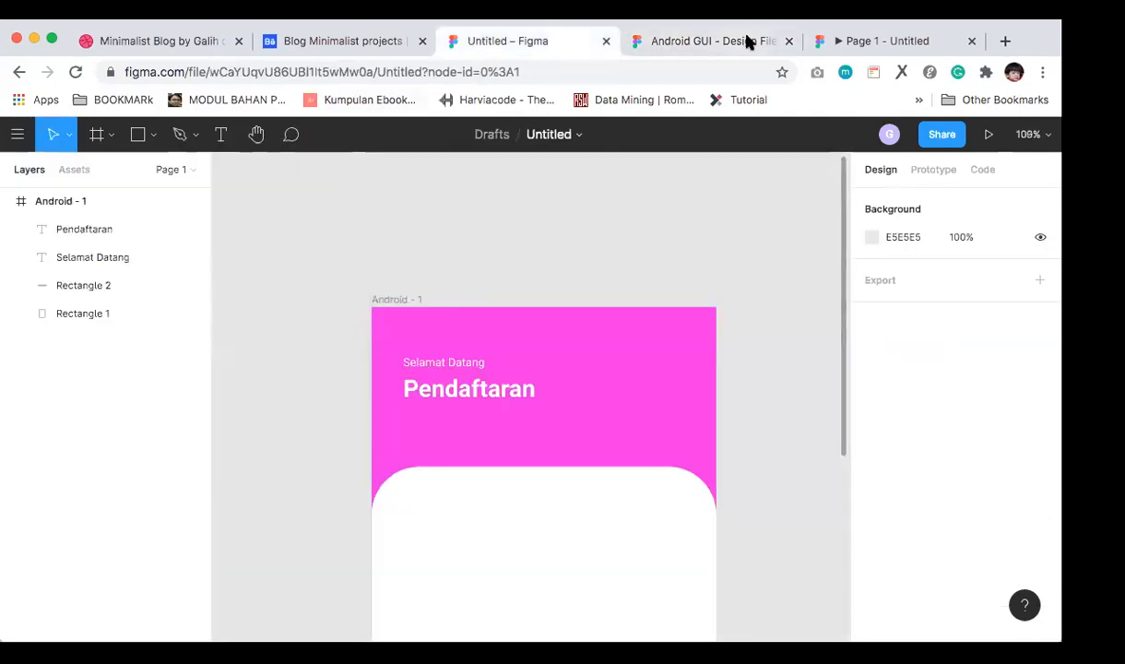
pyautogui.click(713, 36)
pyautogui.click(17, 133)
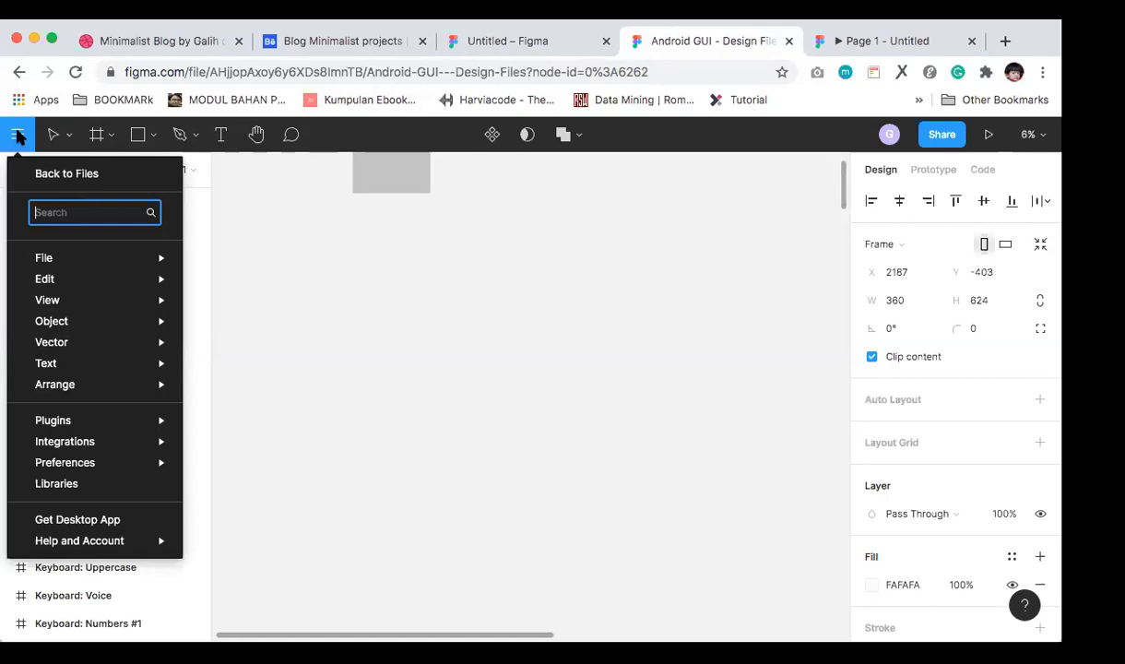
pyautogui.click(41, 170)
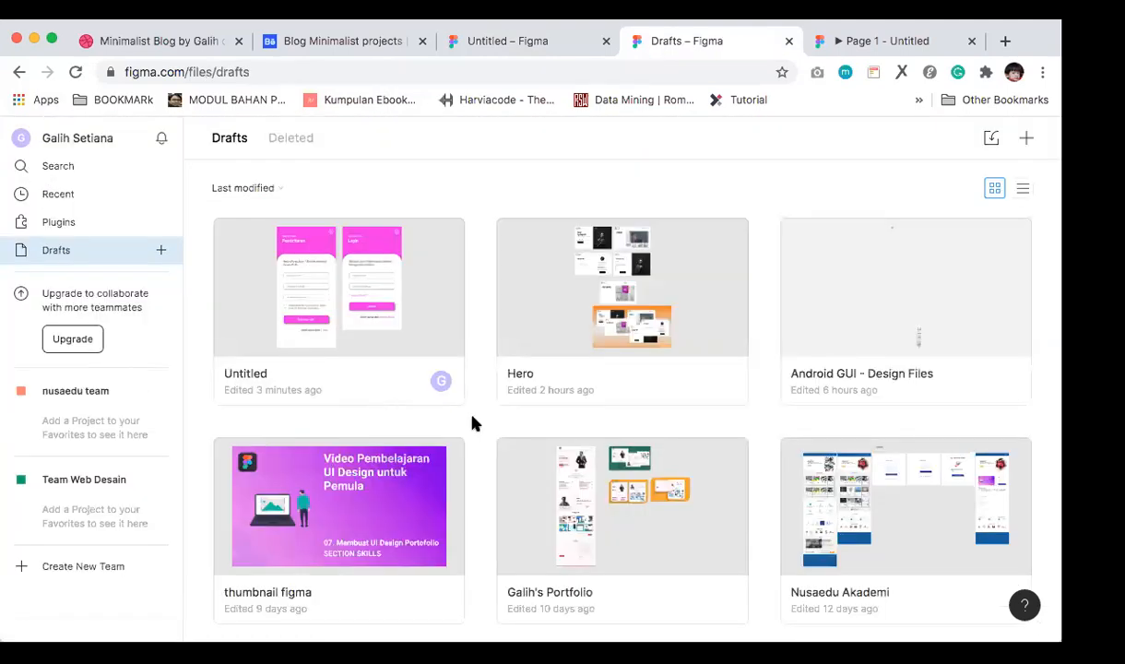
pyautogui.scroll(-15, 472, 423)
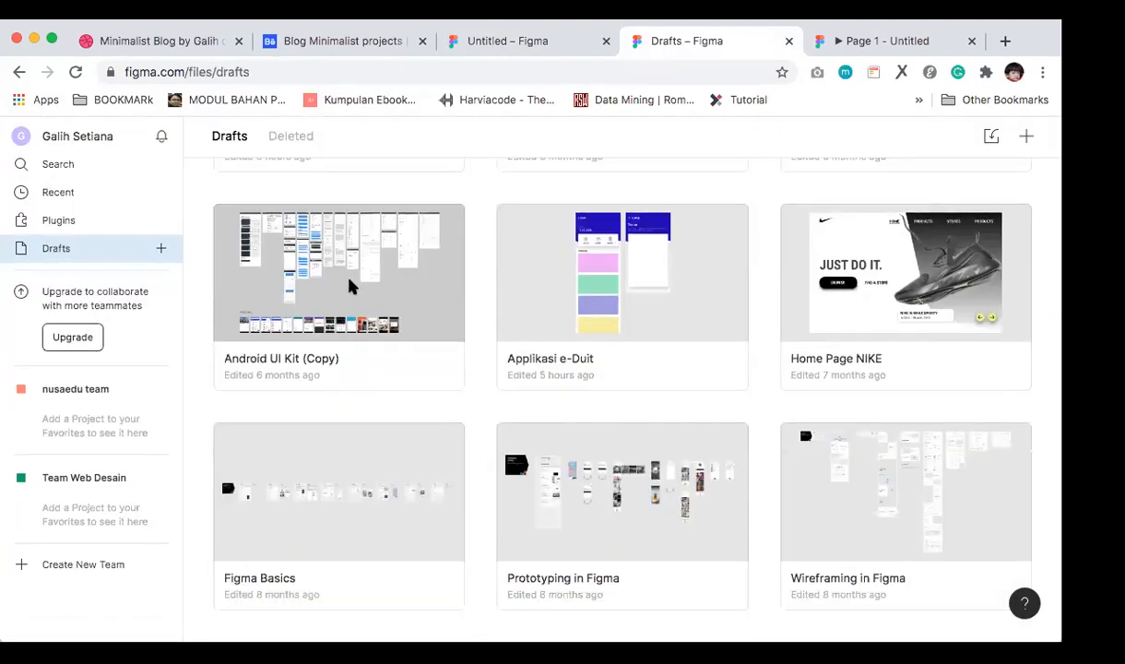
pyautogui.doubleClick(351, 287)
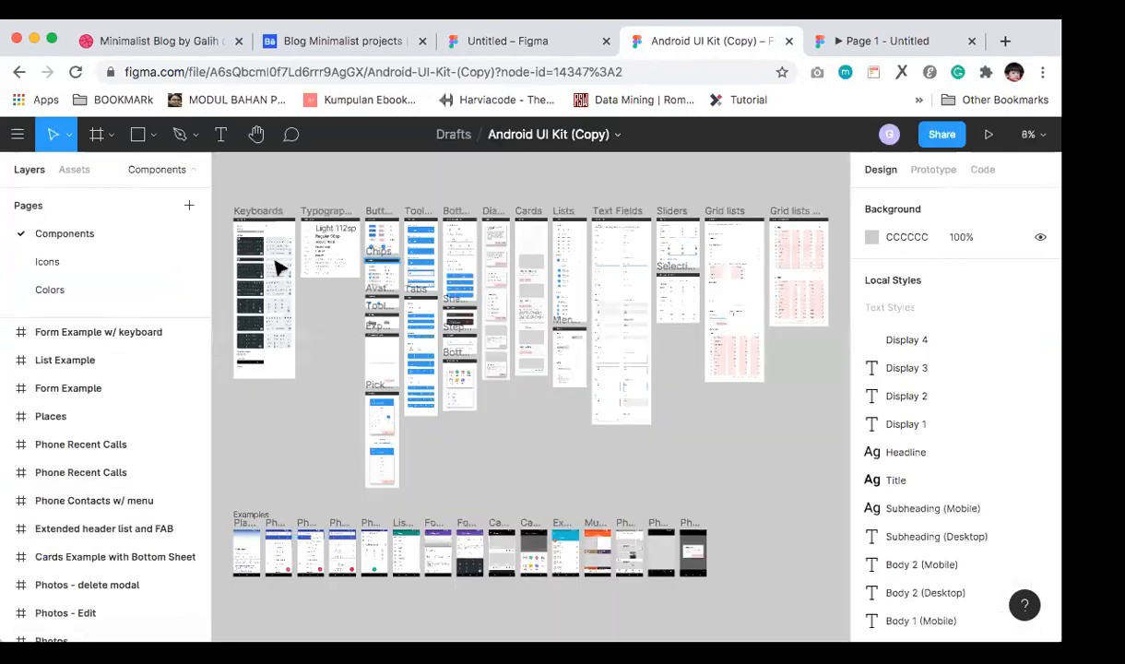
# Step: Select the dark uppercase keyboard in the Keyboards frame and expand the keyboards/caps/light layer down to its individual key layers
pyautogui.scroll(-3, 327, 294)
pyautogui.hscroll(-1, 327, 294)
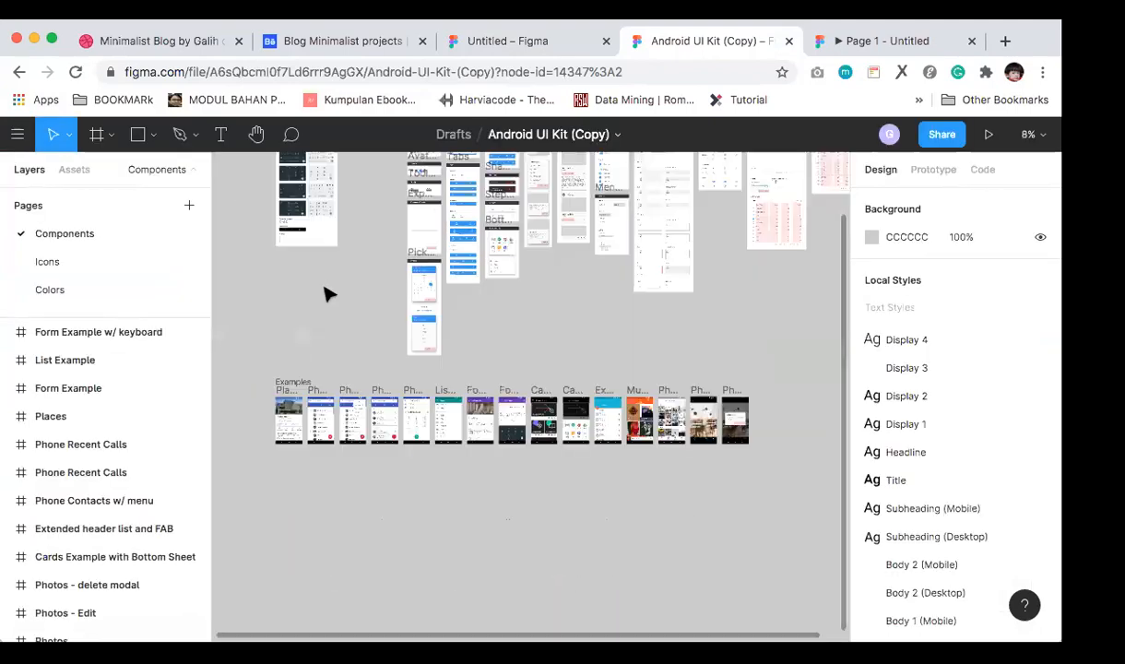
pyautogui.scroll(10, 327, 293)
pyautogui.scroll(8, 412, 227)
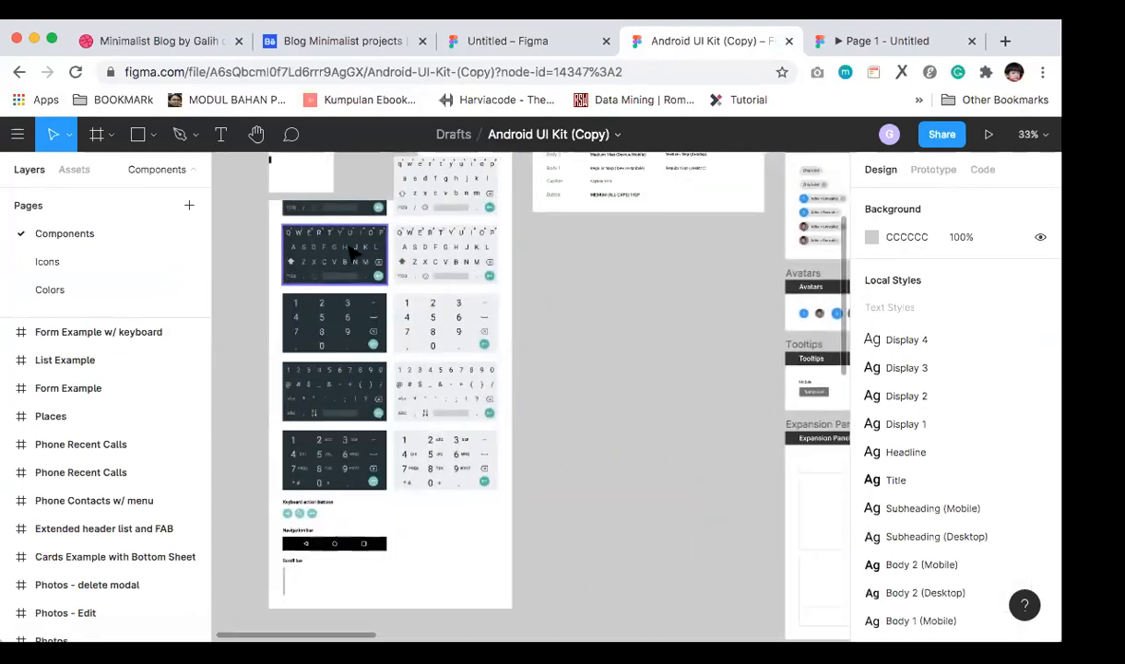
pyautogui.scroll(3, 353, 253)
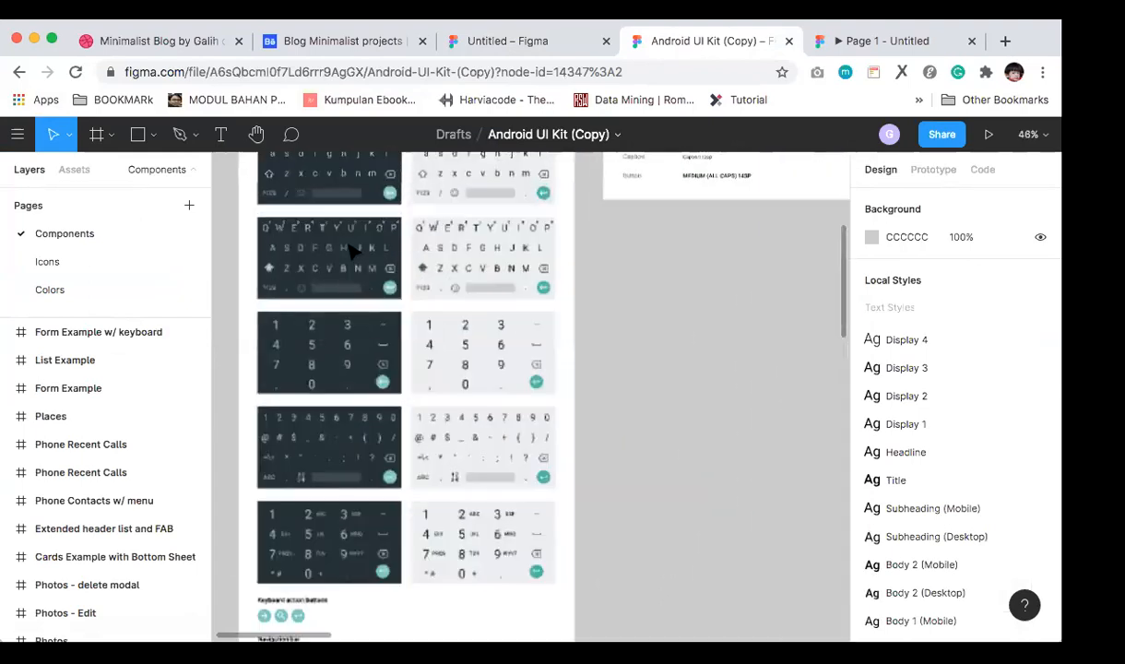
pyautogui.scroll(3, 353, 249)
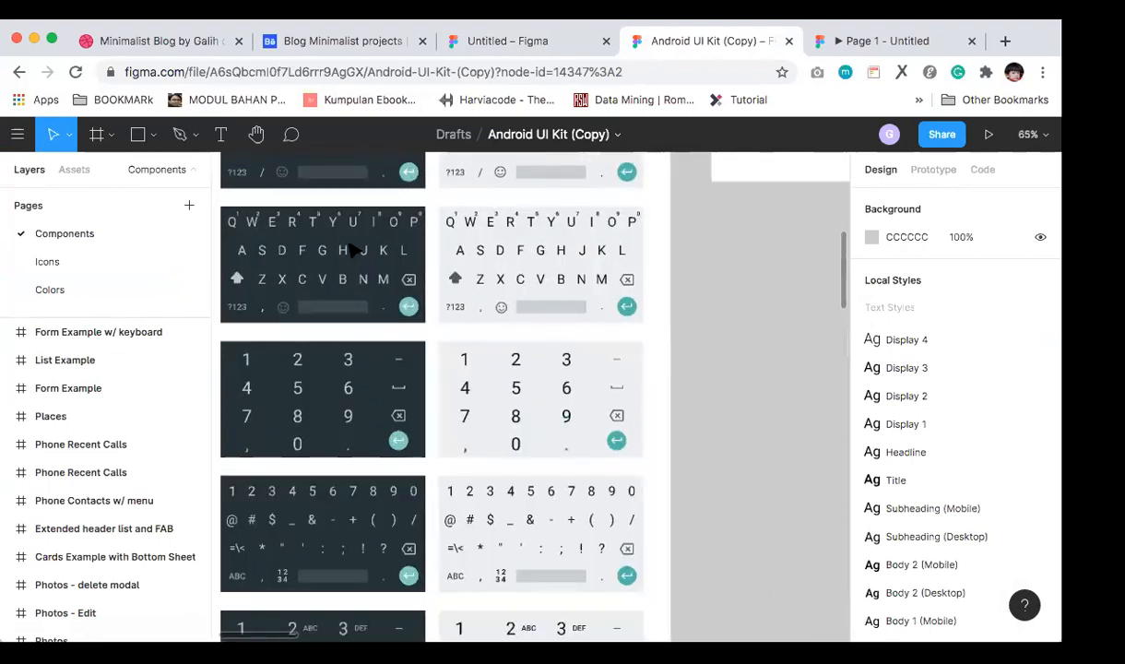
pyautogui.scroll(5, 354, 249)
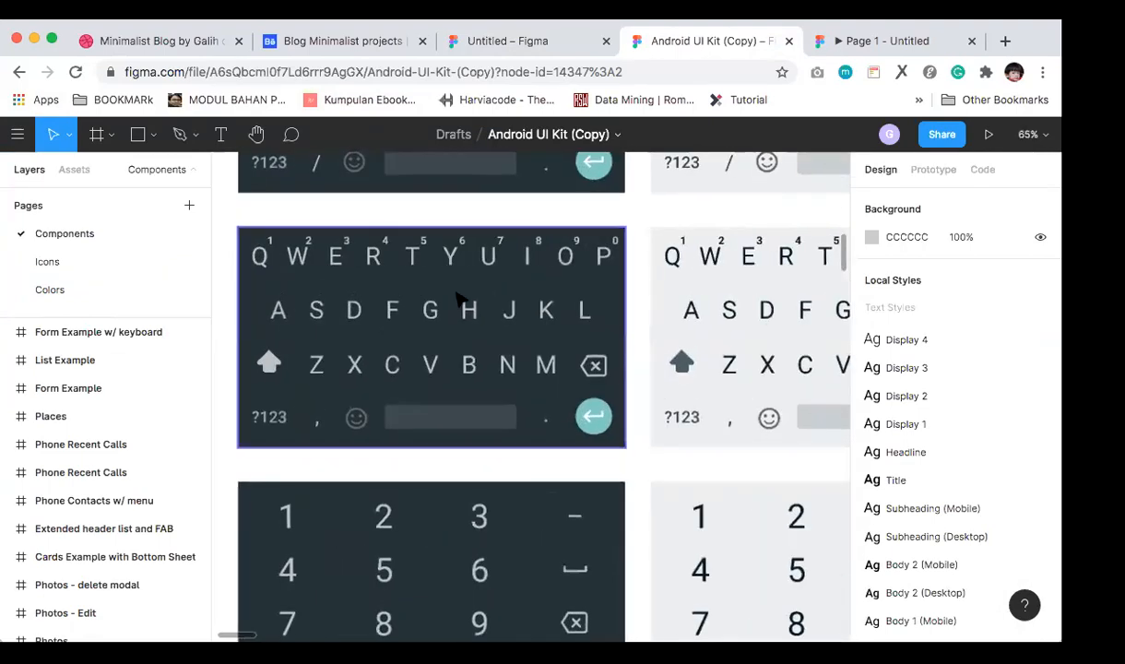
pyautogui.click(461, 300)
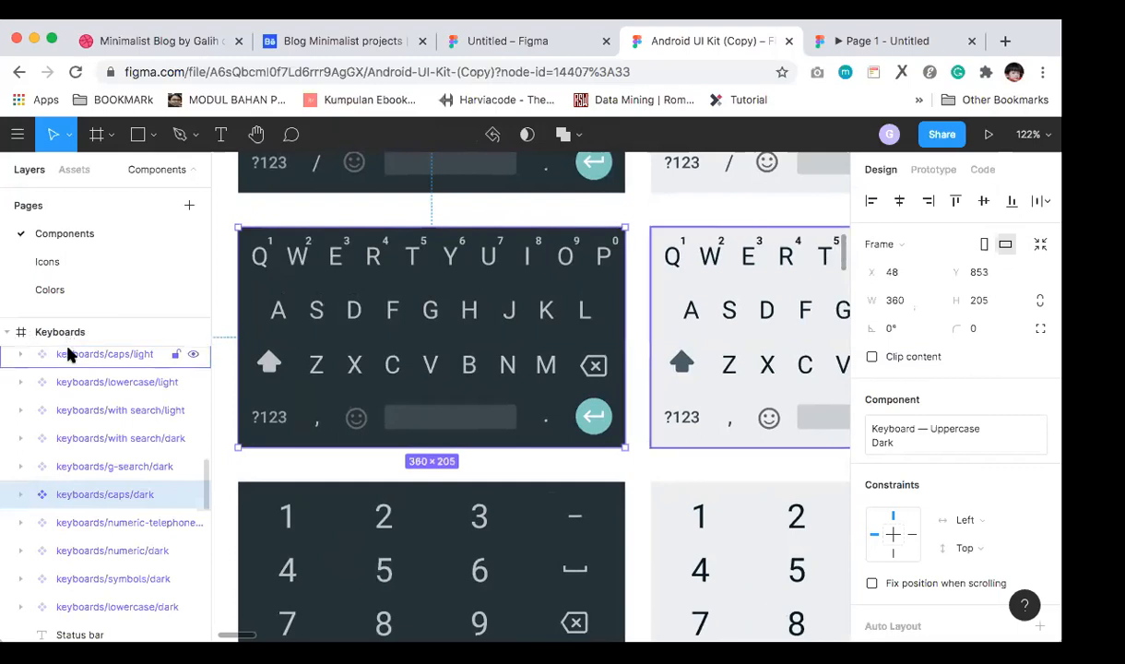
pyautogui.click(19, 355)
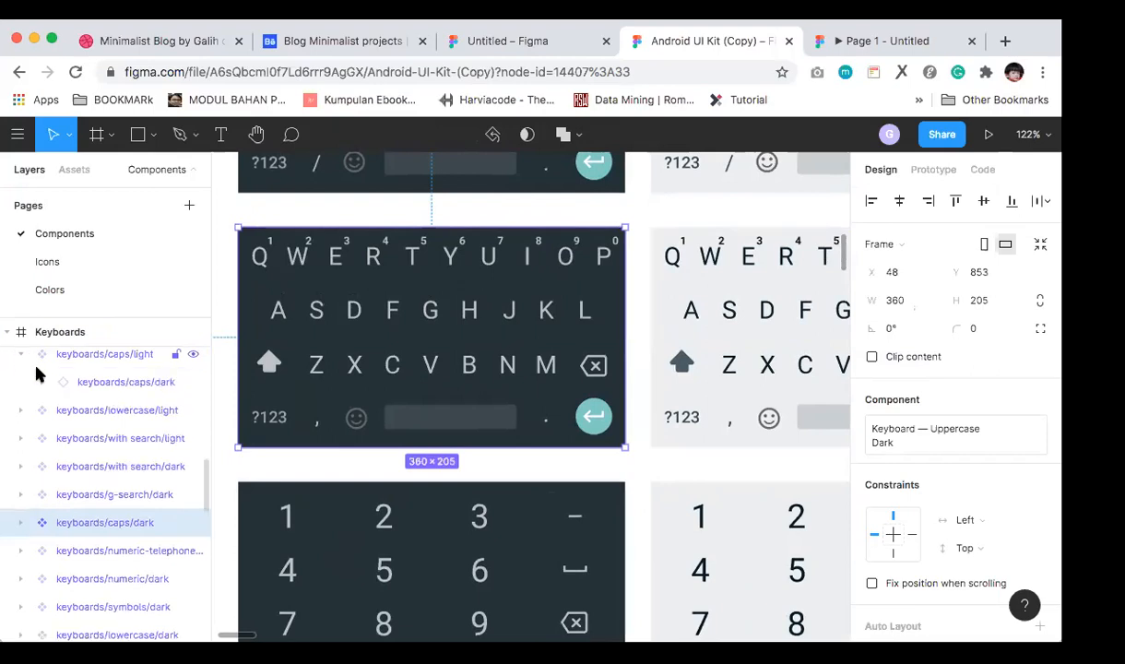
pyautogui.click(41, 382)
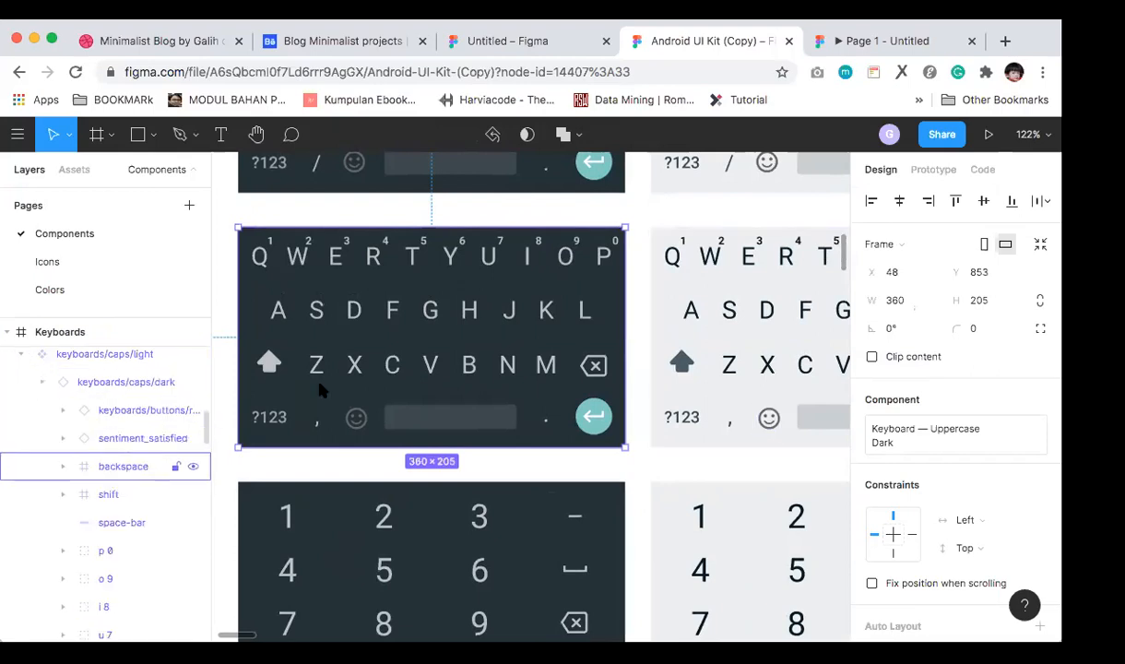
# Step: Examine the kit's other component frames, from typography, chips and toolbars to tabs, snackbars and the shifting bottom navigation
pyautogui.scroll(-10, 477, 384)
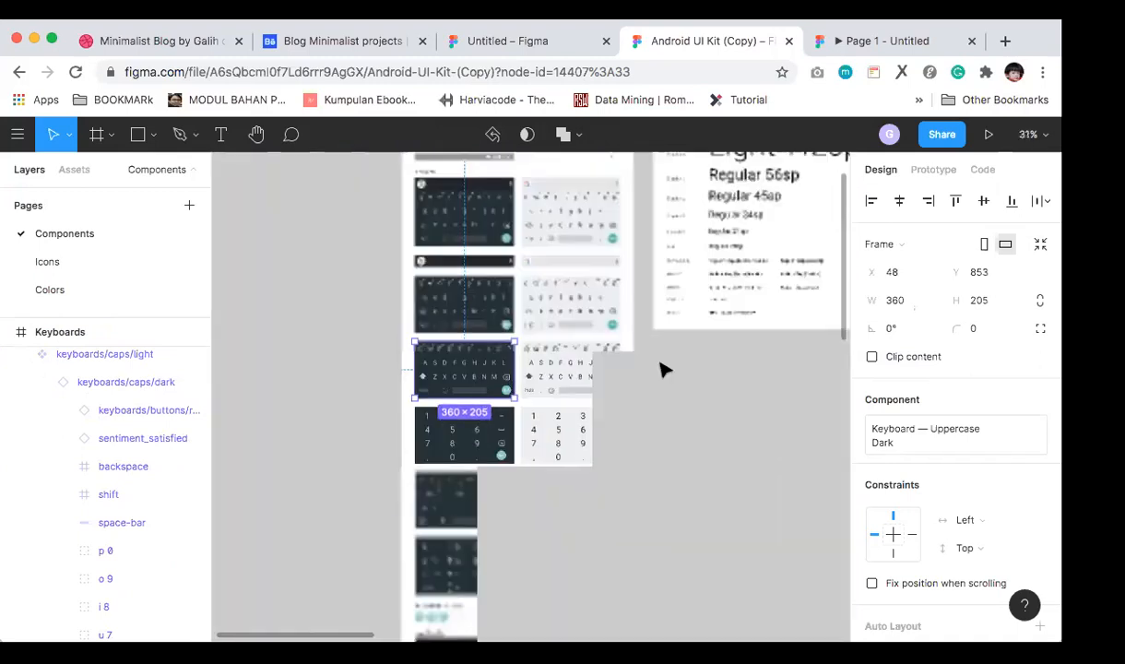
pyautogui.hscroll(5, 660, 370)
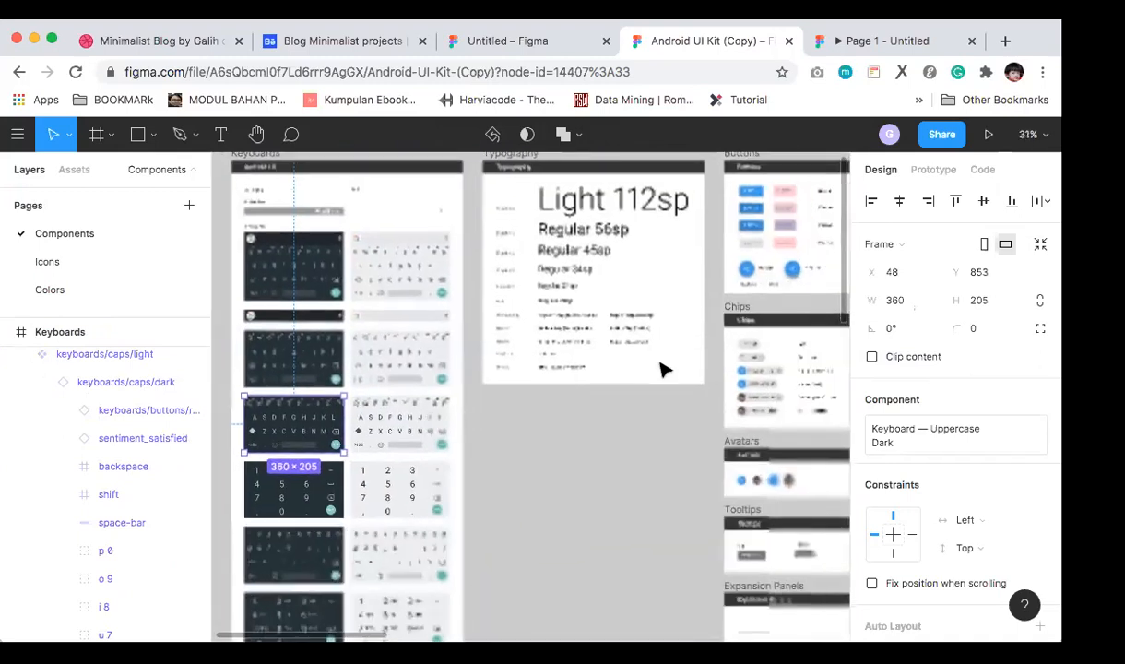
pyautogui.hscroll(3, 590, 368)
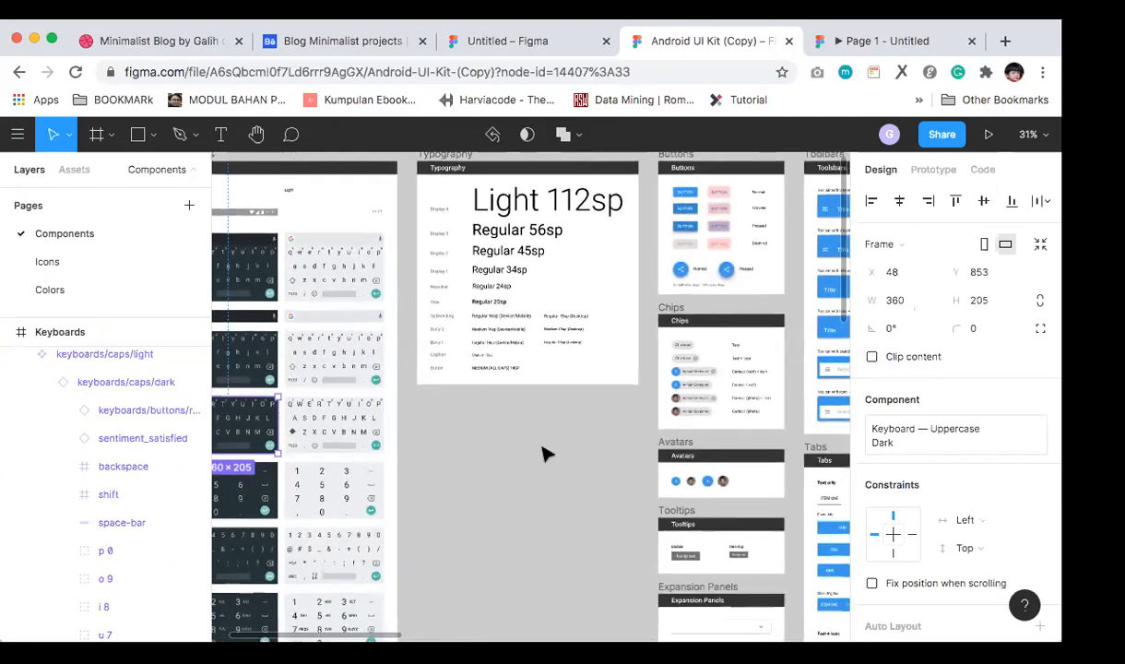
pyautogui.hscroll(5, 543, 454)
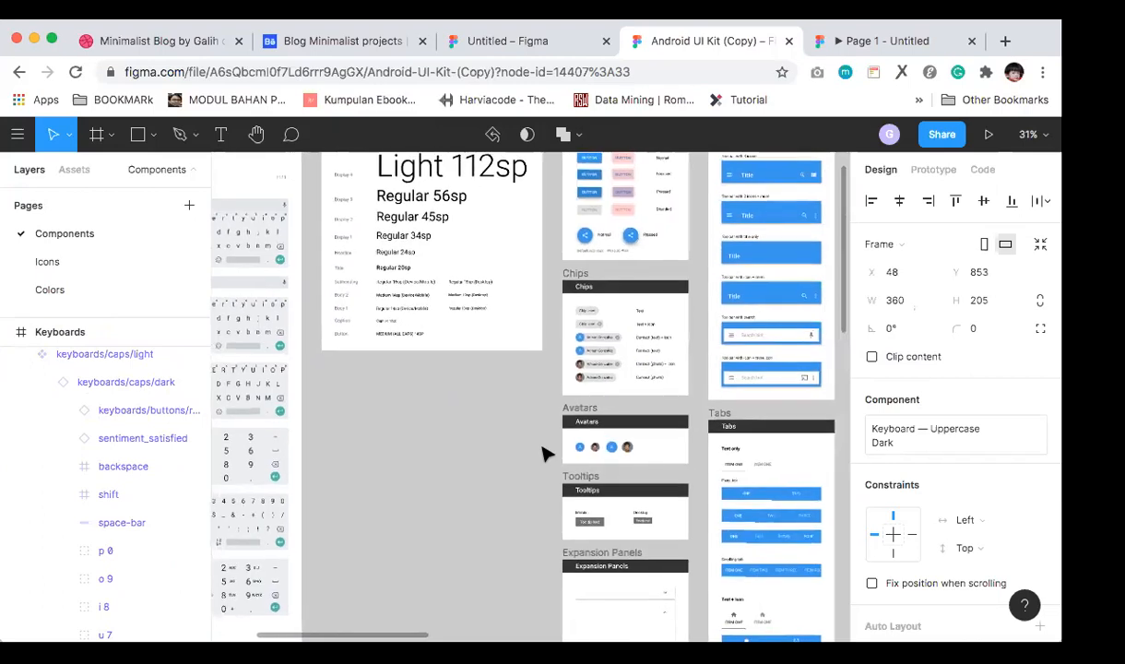
pyautogui.hscroll(3, 547, 454)
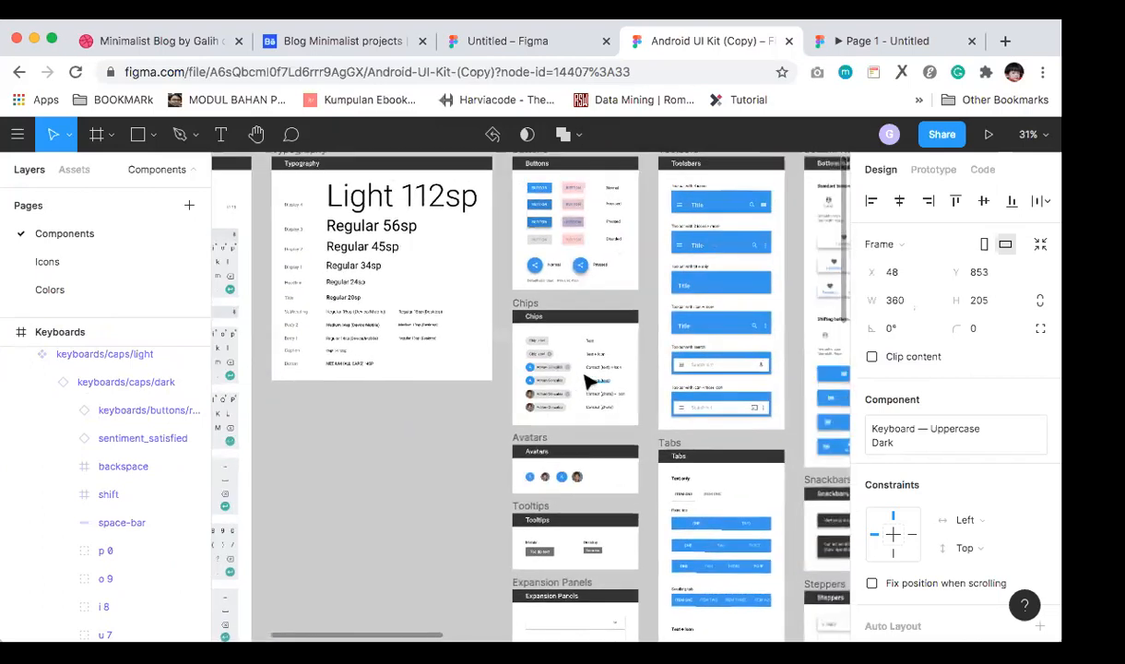
pyautogui.scroll(-5, 601, 429)
pyautogui.scroll(-1, 601, 429)
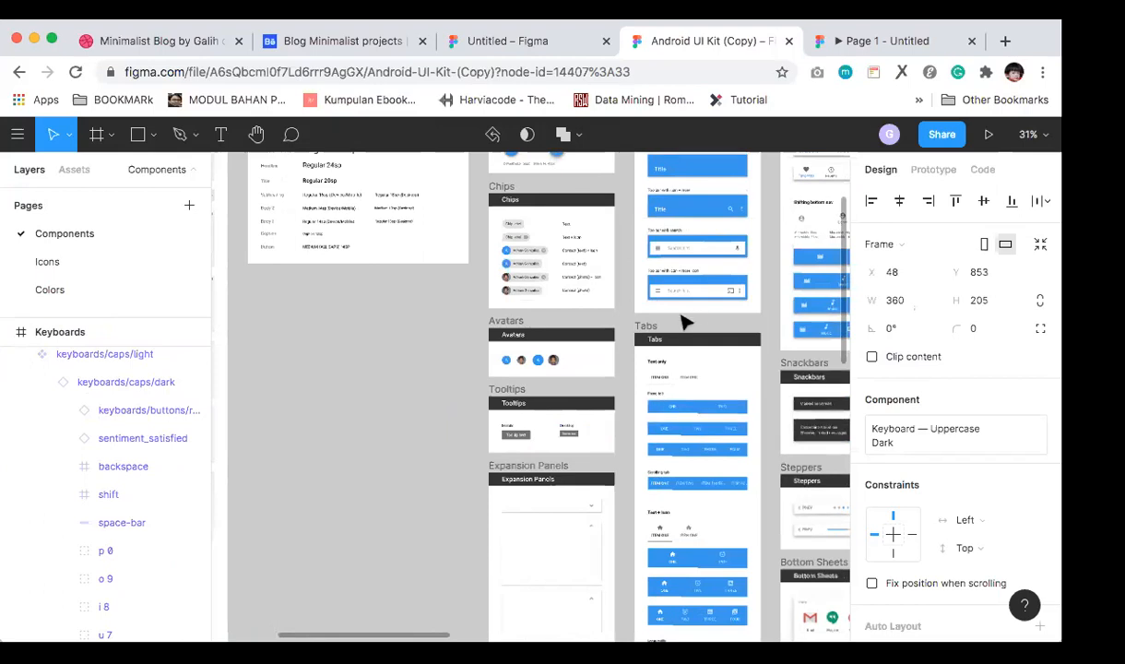
pyautogui.hscroll(5, 684, 322)
pyautogui.hscroll(-1, 734, 269)
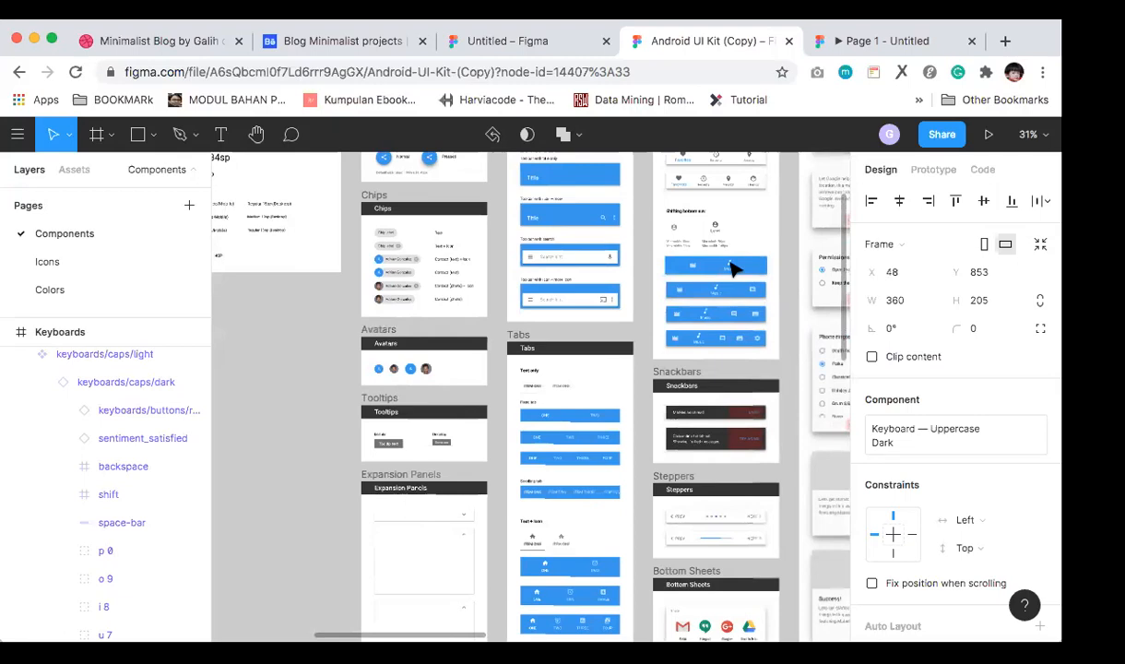
pyautogui.scroll(5, 734, 269)
pyautogui.scroll(2, 719, 350)
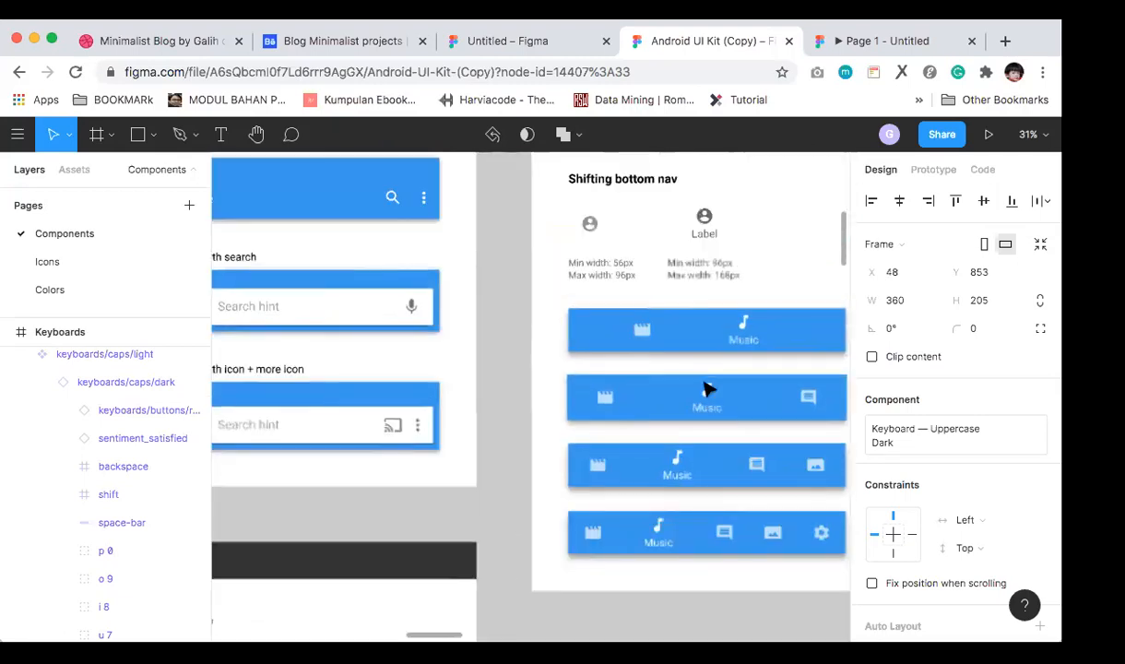
pyautogui.scroll(-1, 704, 383)
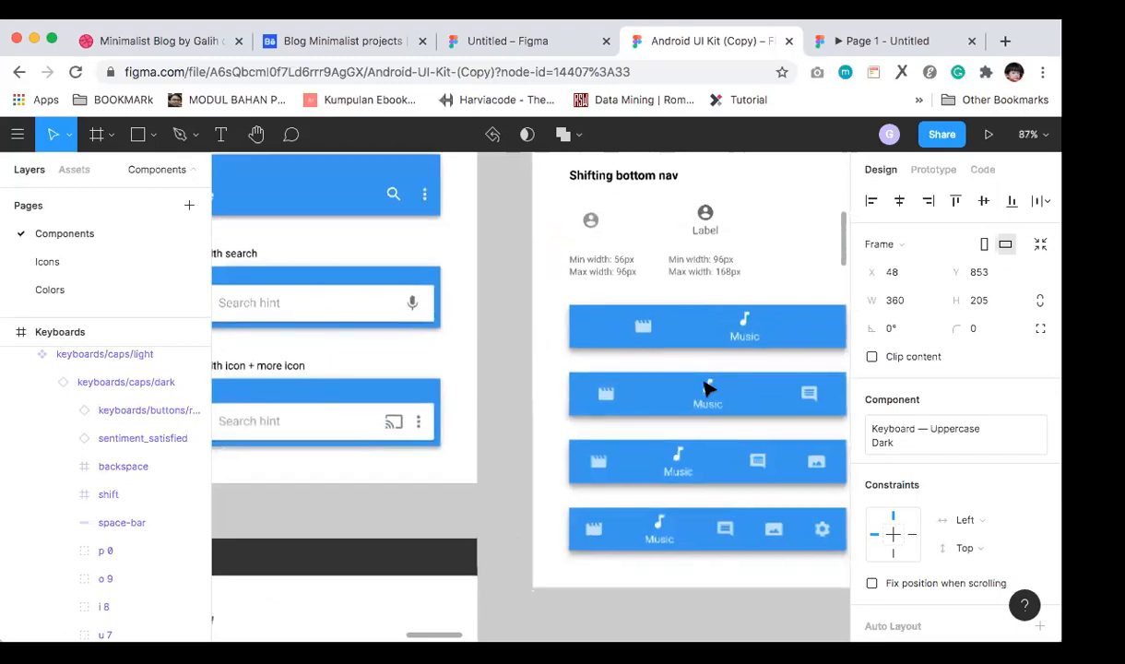
pyautogui.scroll(-5, 706, 387)
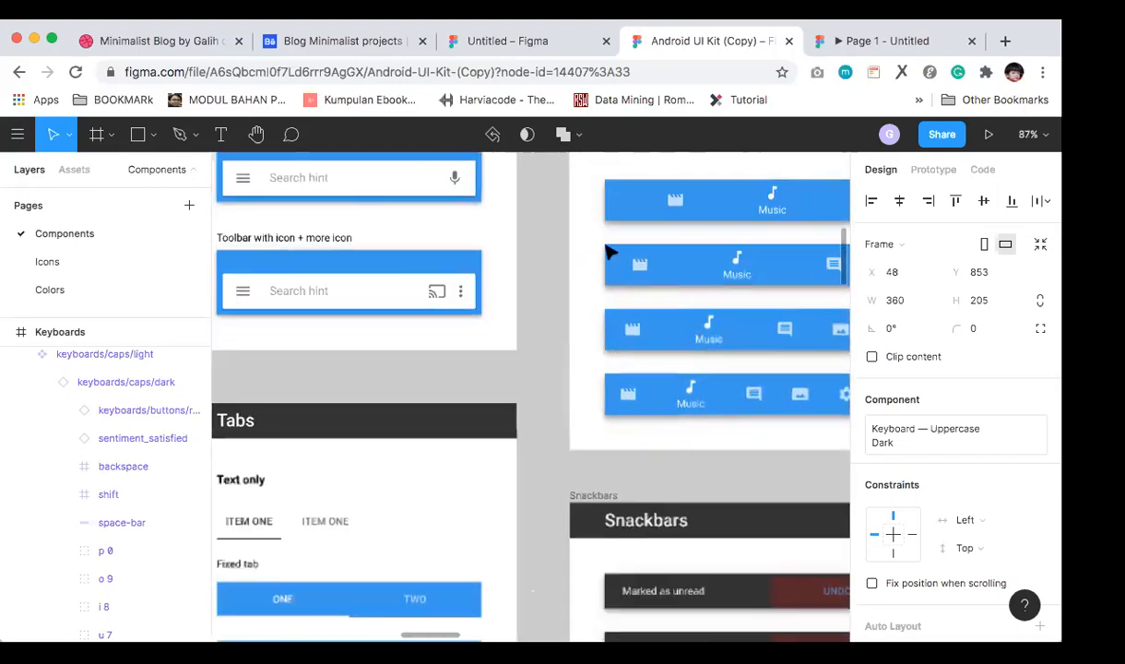
pyautogui.scroll(-5, 583, 242)
# Step: Return to the Untitled design file and review the Pendaftaran and Login screens side by side
pyautogui.click(506, 41)
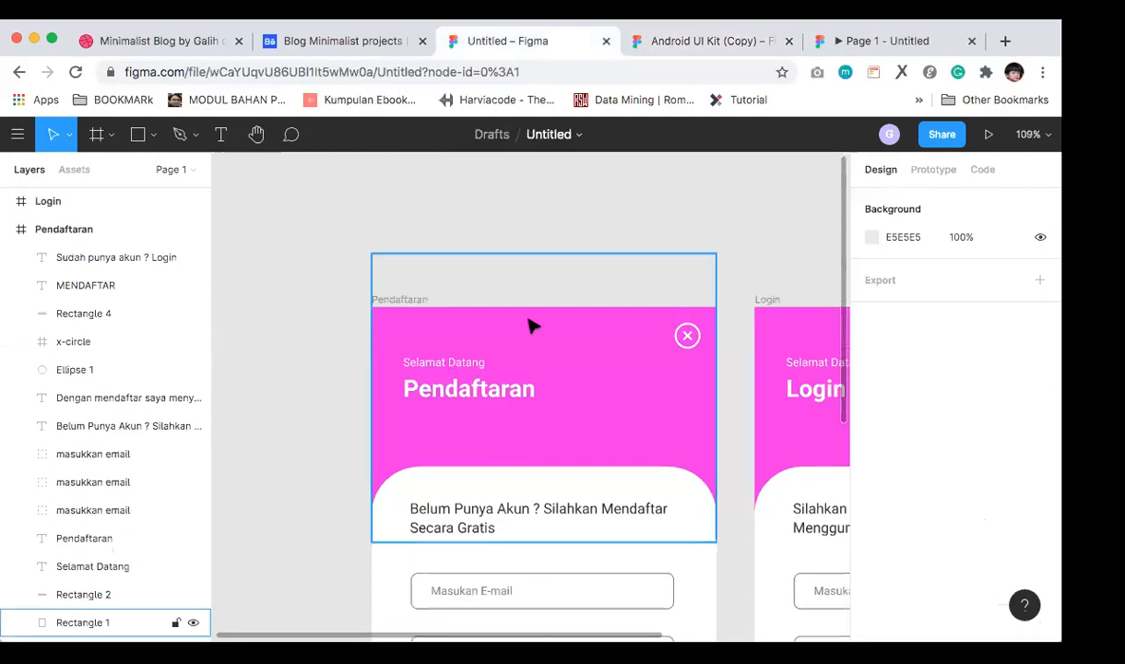
pyautogui.scroll(-2, 532, 324)
pyautogui.scroll(-5, 532, 325)
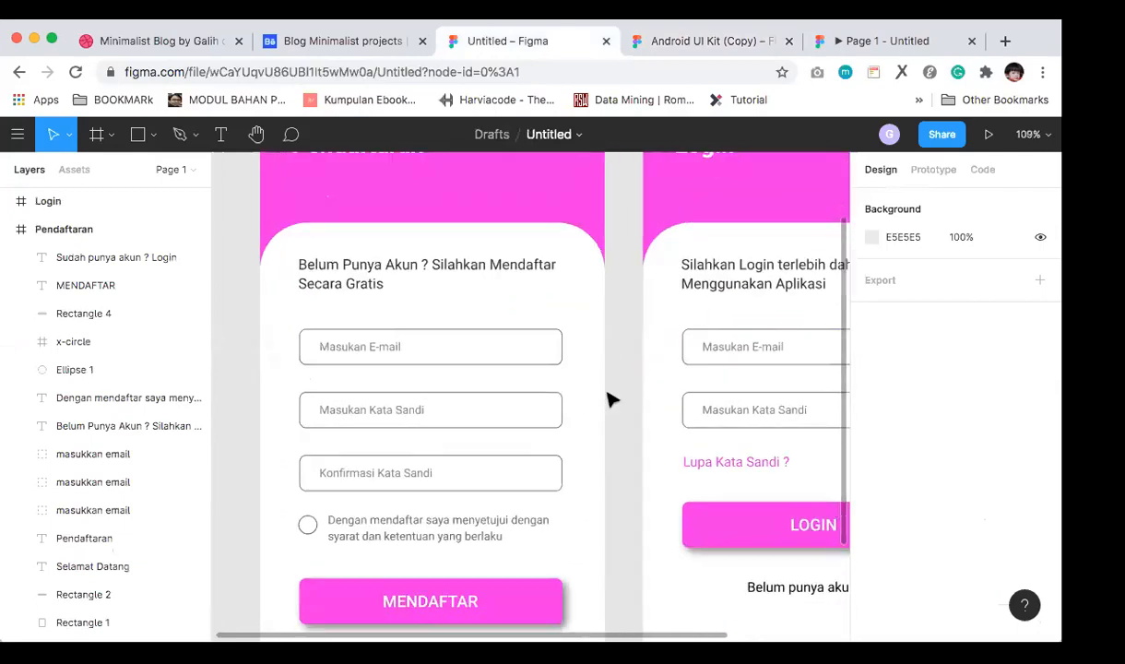
pyautogui.scroll(-3, 609, 399)
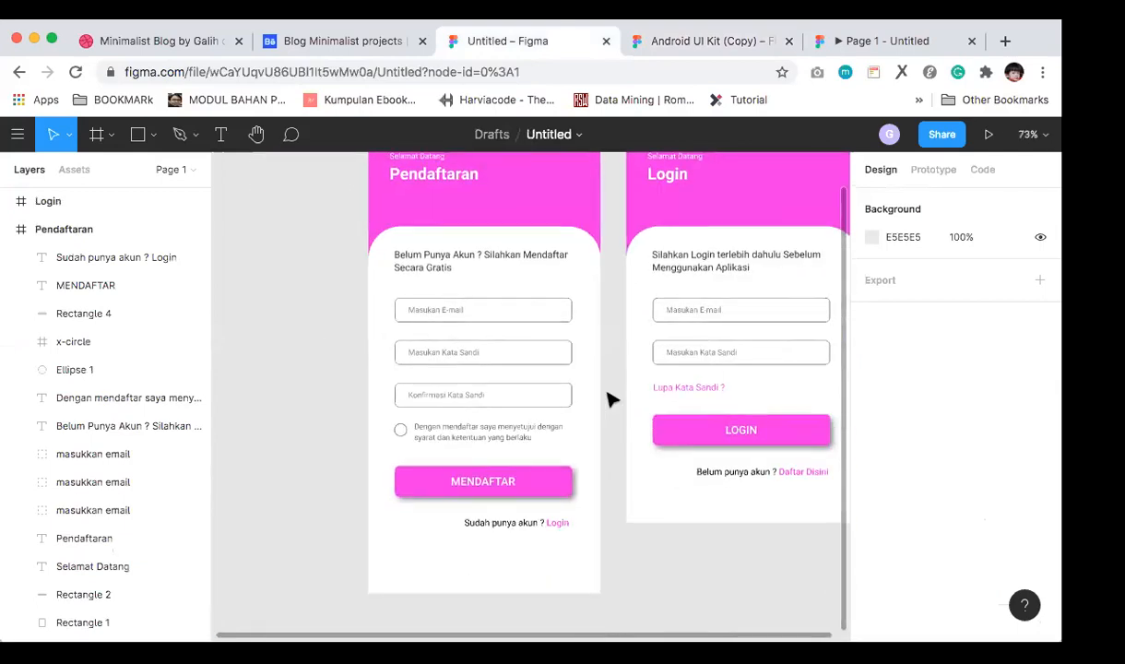
pyautogui.scroll(1, 609, 399)
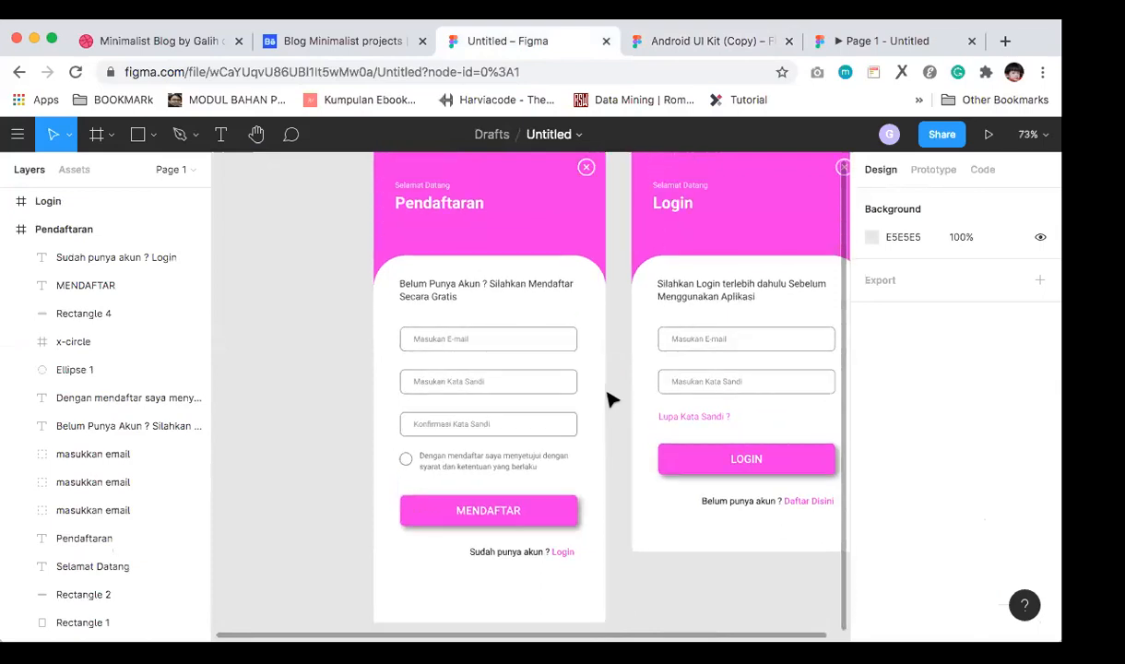
pyautogui.scroll(1, 609, 399)
pyautogui.scroll(1, 608, 399)
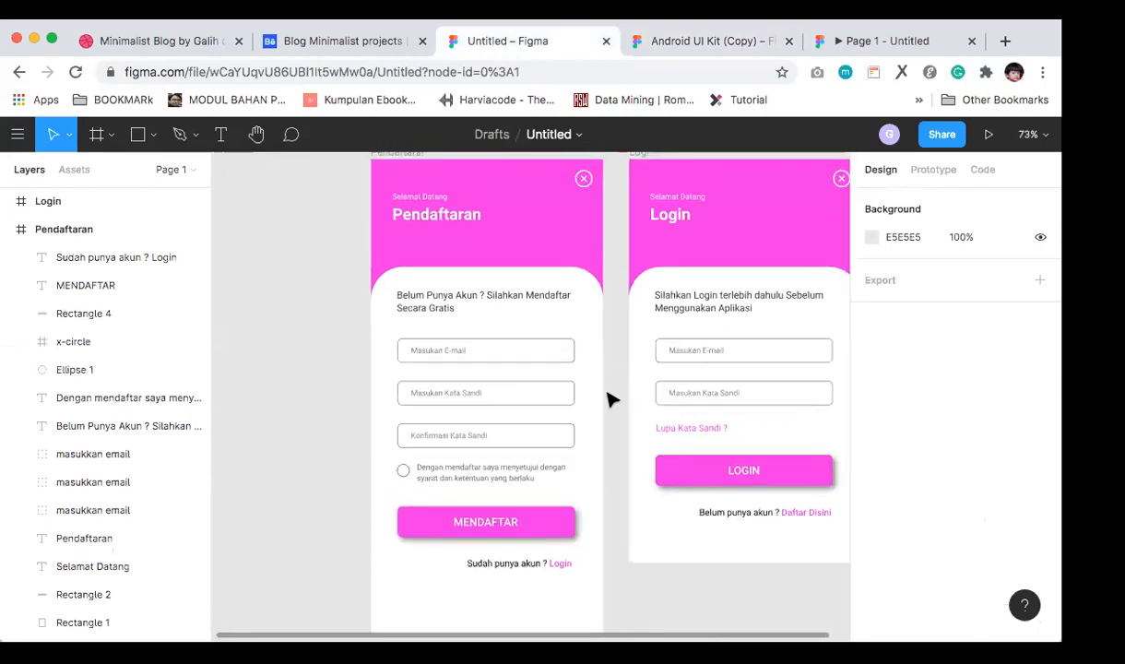
pyautogui.scroll(1, 609, 399)
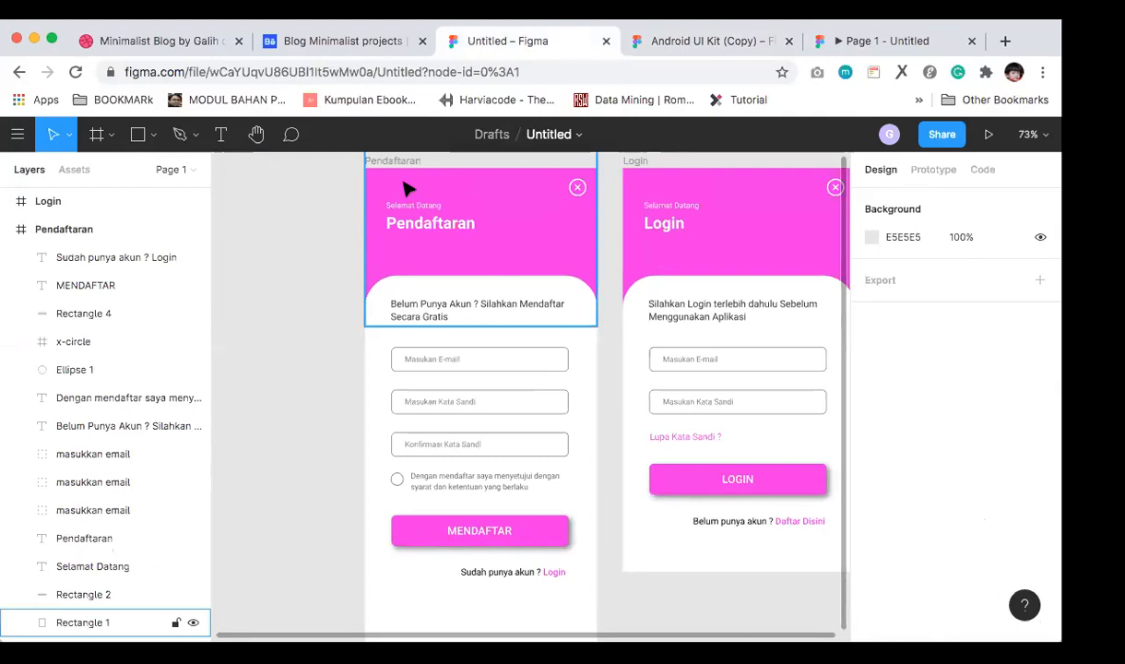
pyautogui.scroll(2, 408, 189)
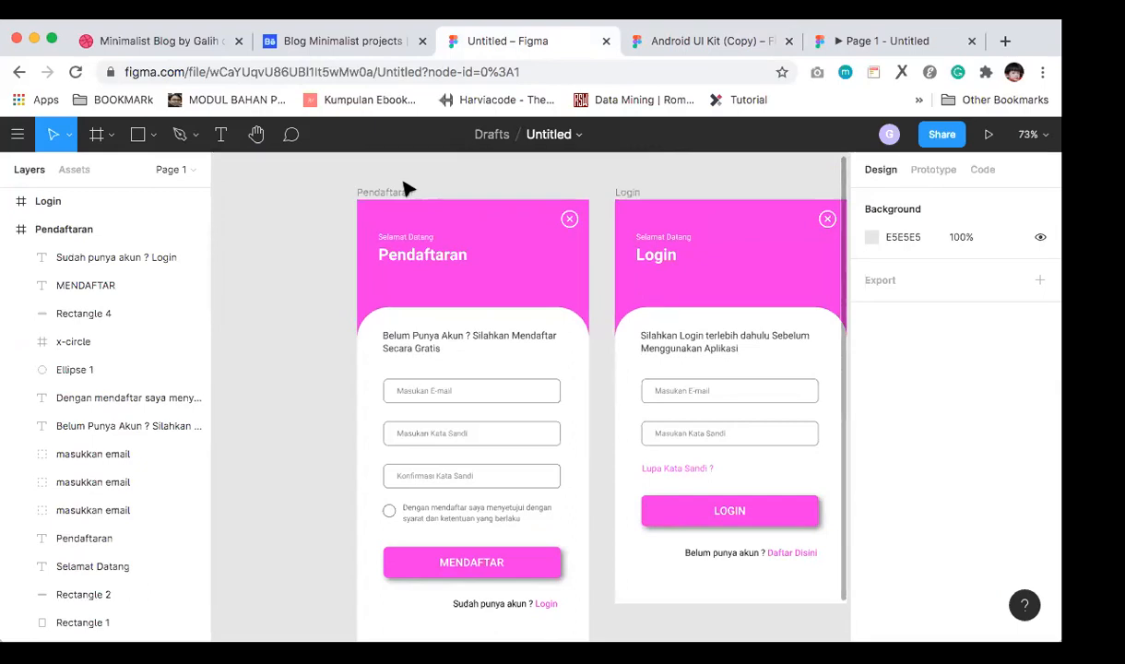
pyautogui.hscroll(3, 498, 338)
pyautogui.scroll(-1, 498, 338)
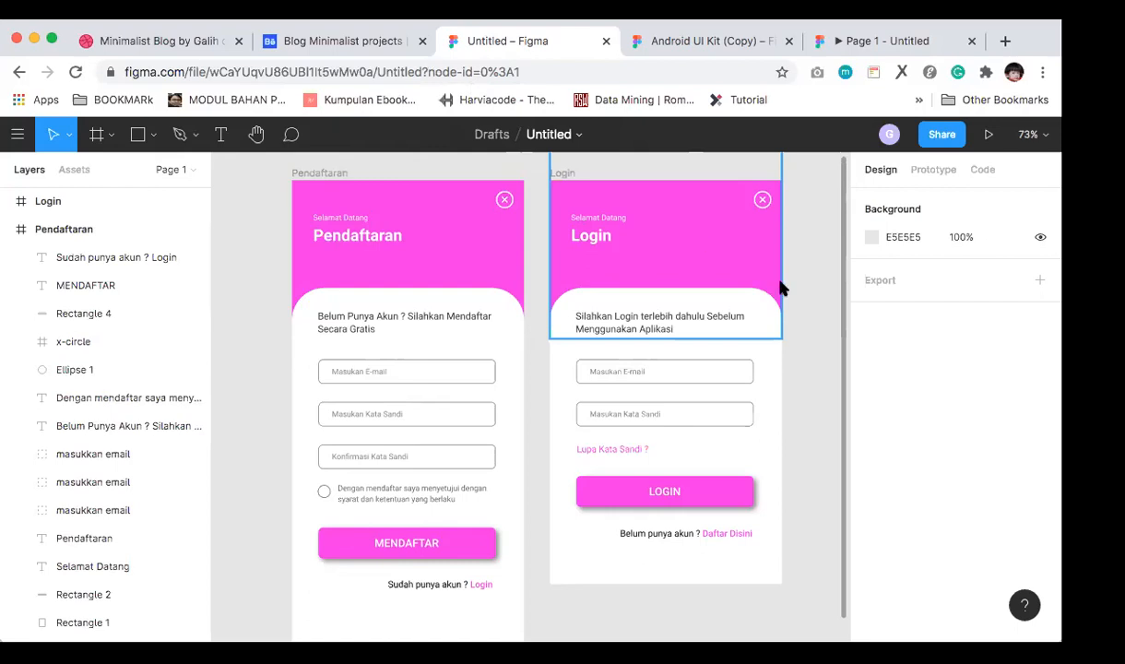
# Step: Draw a new frame of about 234 × 323 on the empty canvas beside the Login screen
pyautogui.scroll(3, 636, 299)
pyautogui.hscroll(4, 636, 299)
pyautogui.scroll(-2, 635, 299)
pyautogui.hscroll(2, 635, 298)
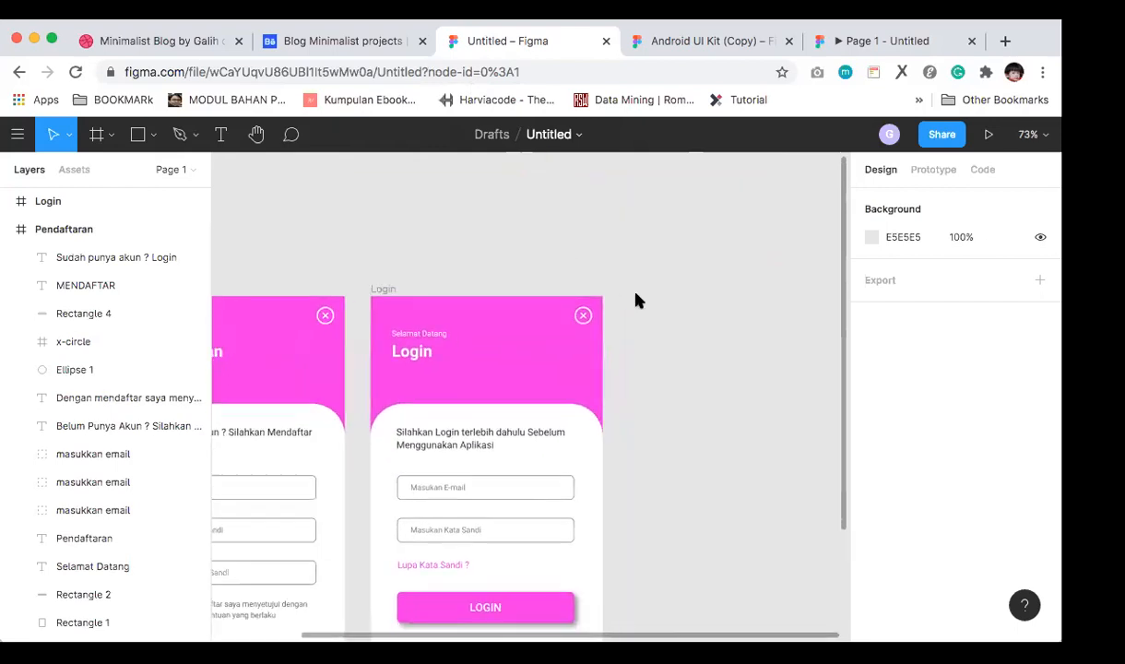
pyautogui.scroll(-2, 635, 299)
pyautogui.hscroll(2, 635, 299)
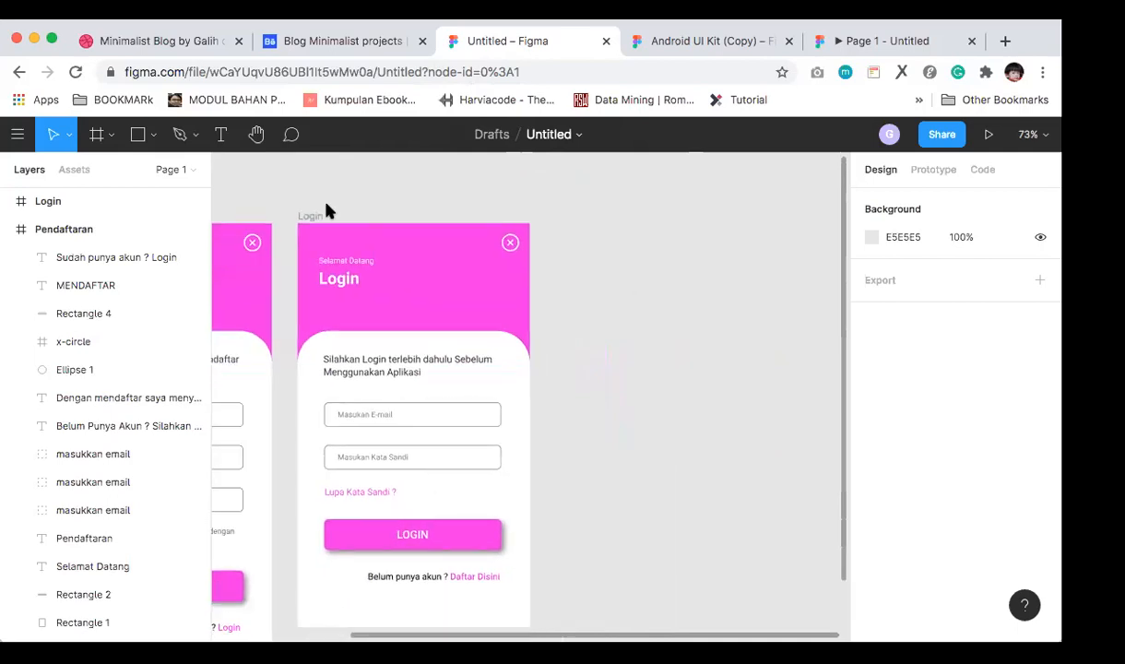
pyautogui.click(110, 135)
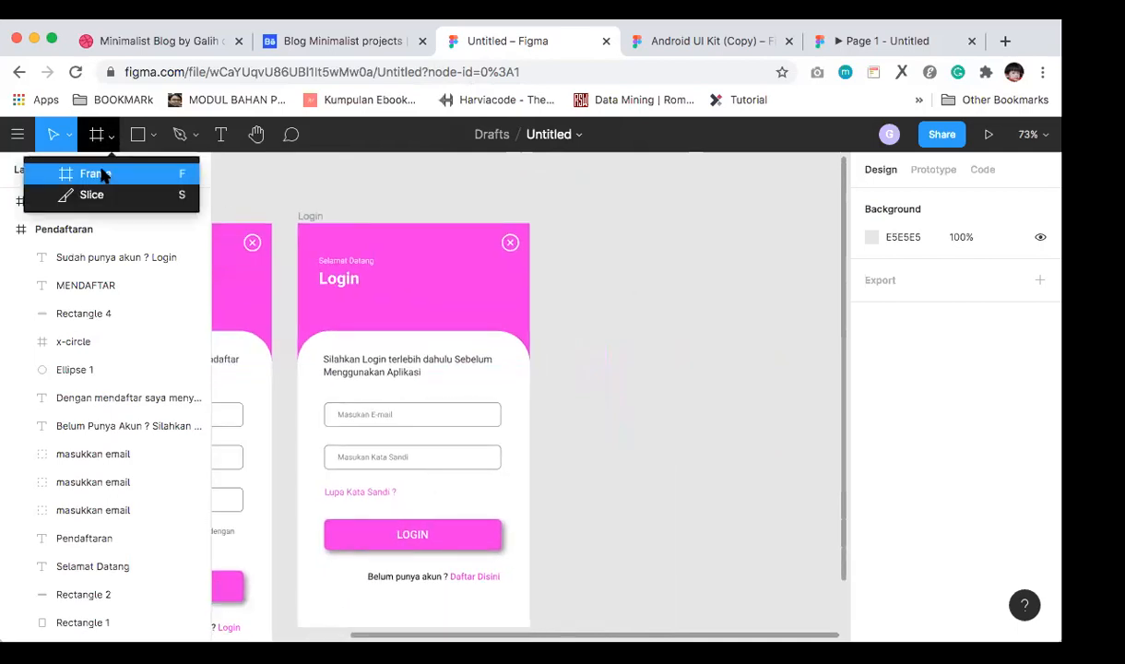
pyautogui.click(96, 174)
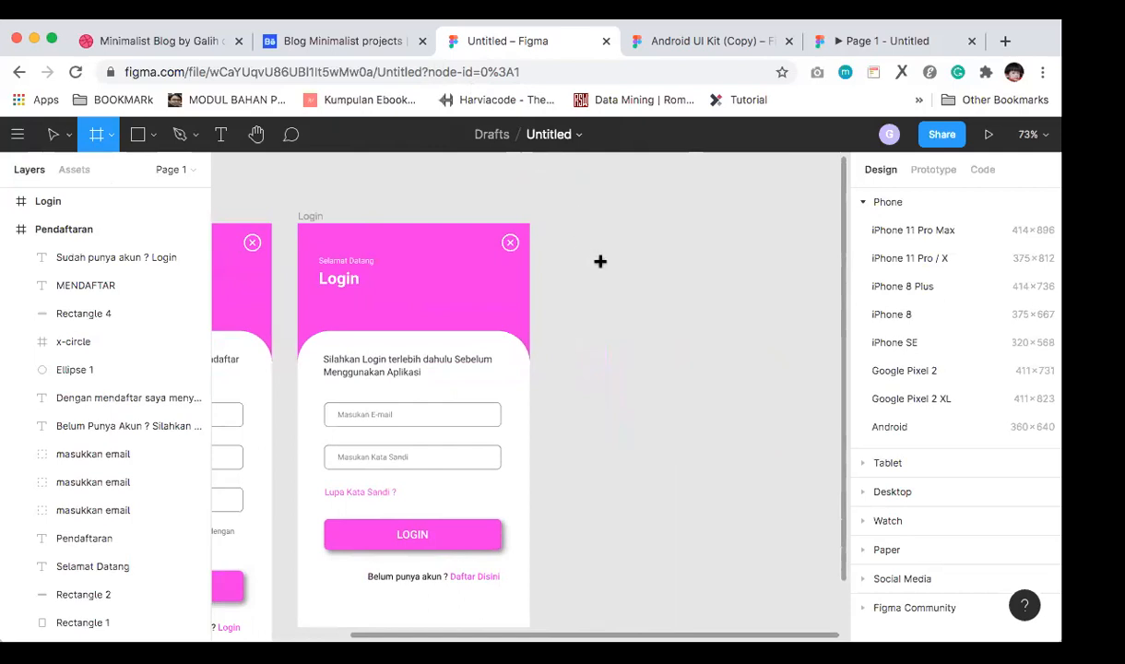
pyautogui.moveTo(594, 223)
pyautogui.mouseDown()
pyautogui.moveTo(684, 382)
pyautogui.moveTo(744, 431)
pyautogui.mouseUp()
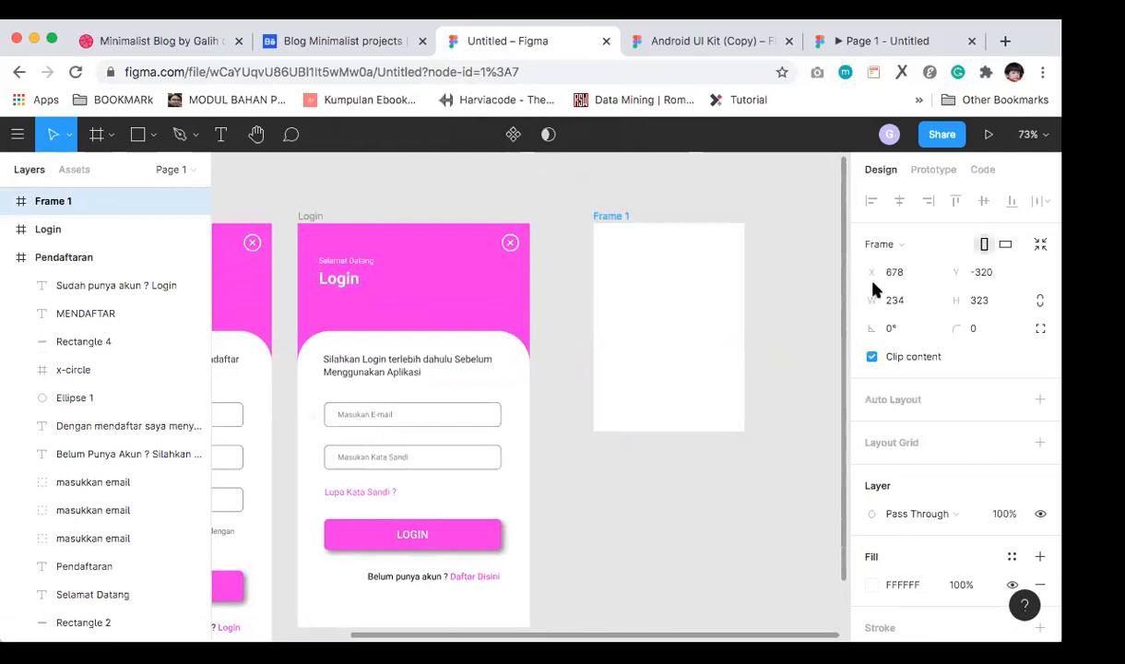
# Step: Set the new frame's width to 400 and its height to 500
pyautogui.click(921, 304)
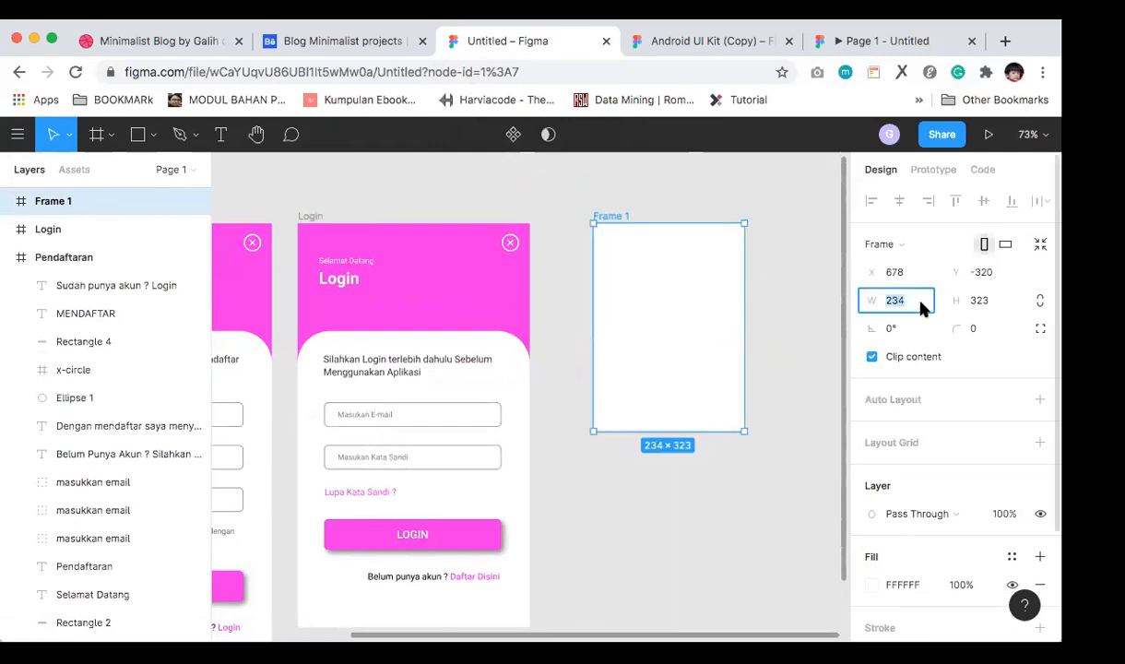
pyautogui.write('400')
pyautogui.press('Tab')
pyautogui.write('500')
pyautogui.press('Return')
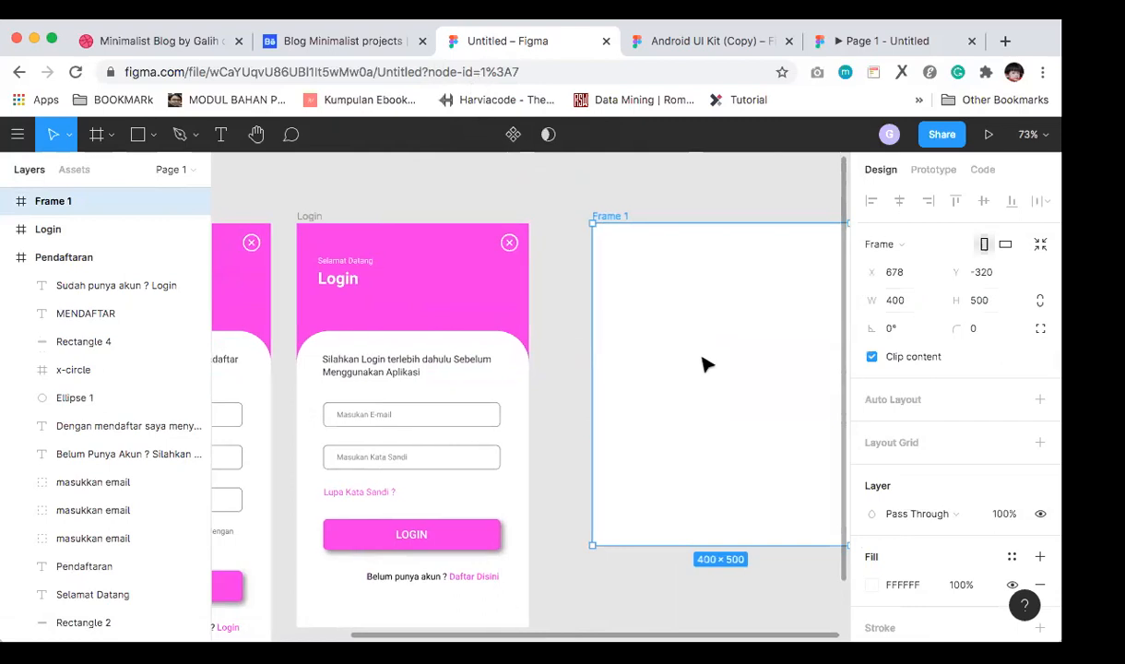
# Step: Change the new frame's width to 370
pyautogui.hscroll(2, 703, 364)
pyautogui.click(916, 305)
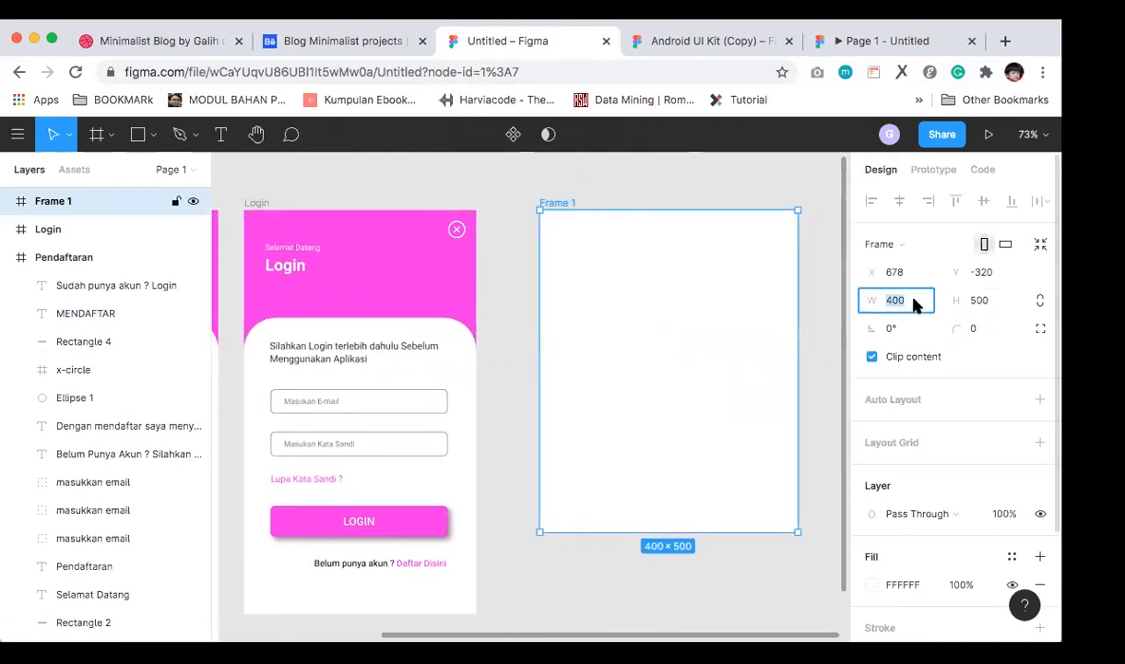
pyautogui.write('370')
pyautogui.press('Return')
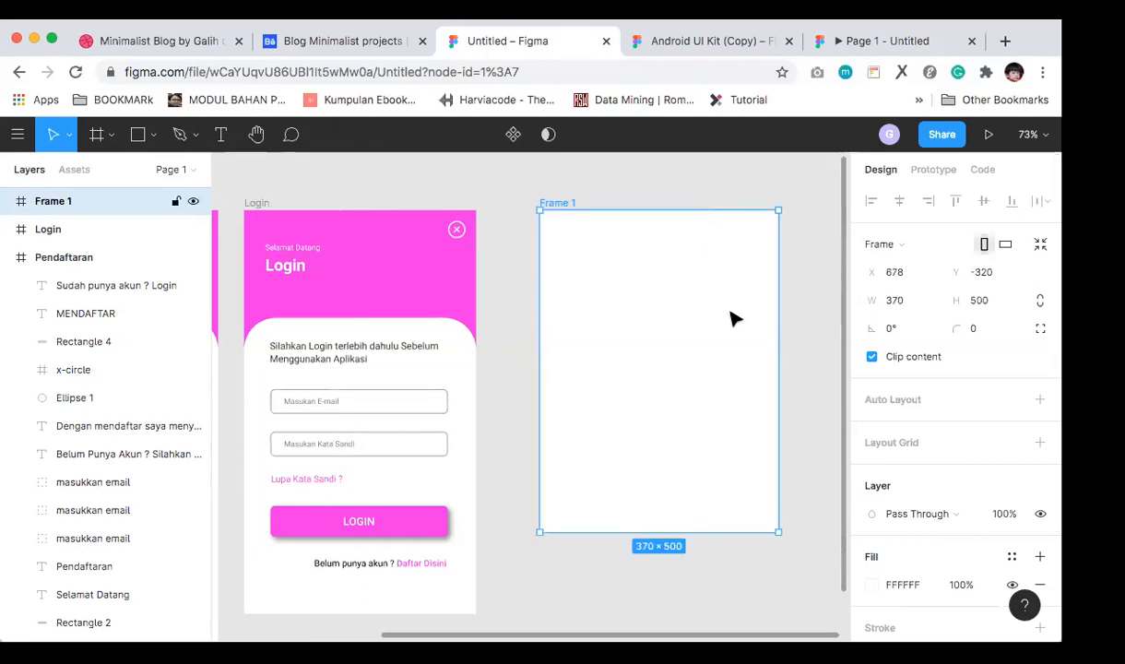
# Step: Review the Frame tool's preset phone sizes and other preset categories, leaving no extra frame inside Frame 1
pyautogui.click(109, 134)
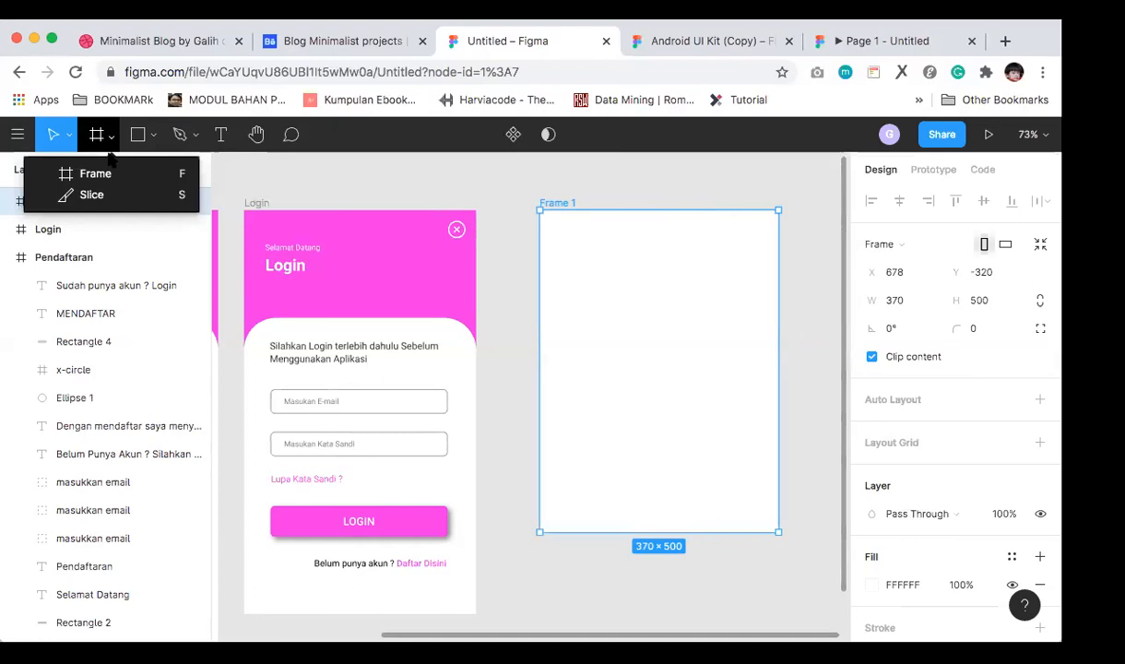
pyautogui.click(109, 171)
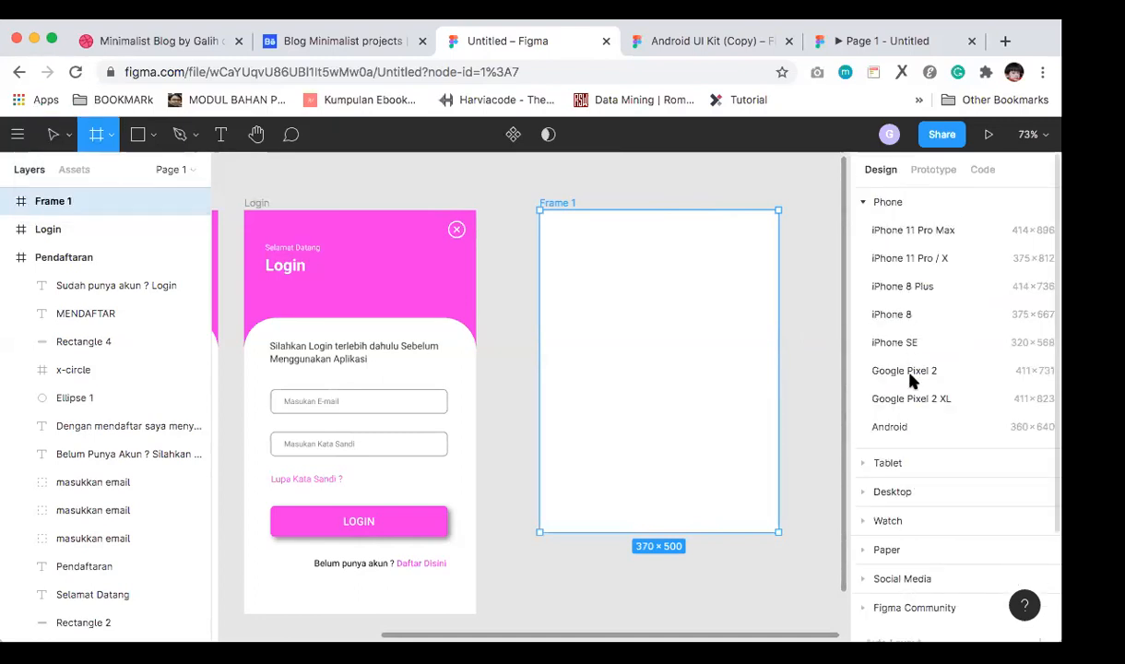
pyautogui.scroll(-1, 909, 380)
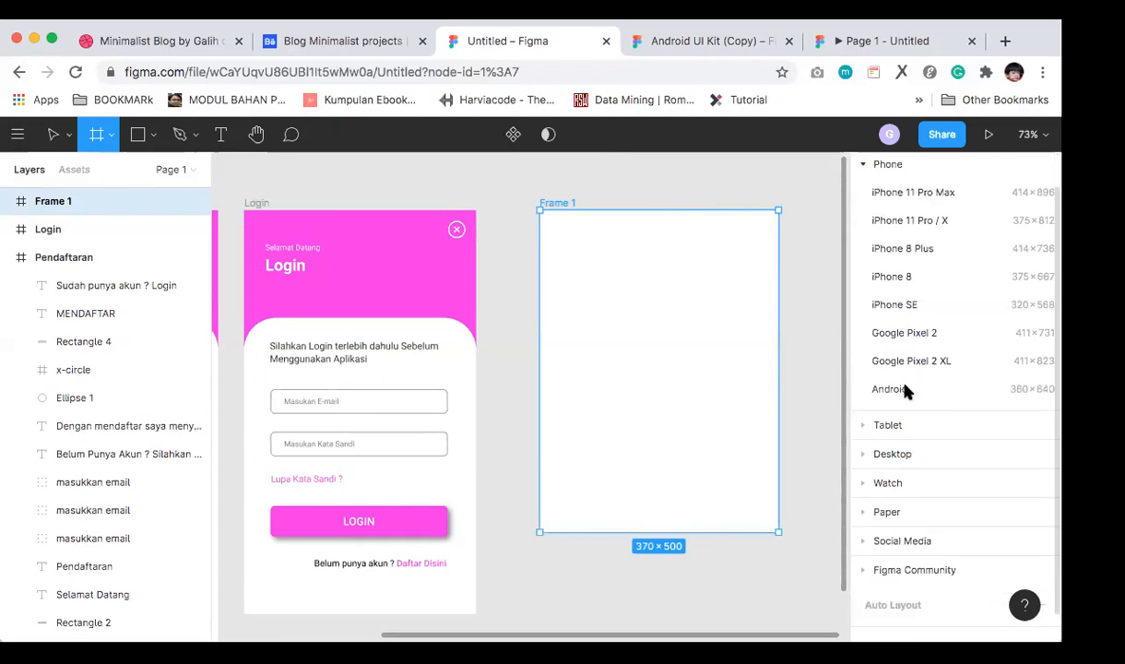
pyautogui.scroll(-1, 913, 434)
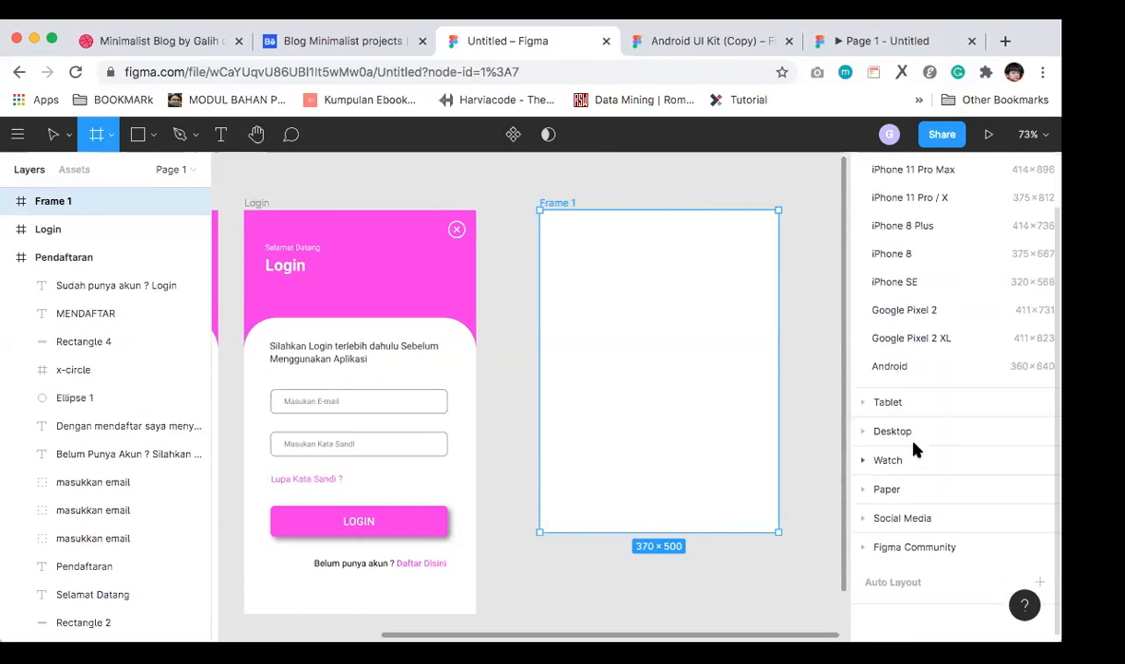
pyautogui.click(651, 422)
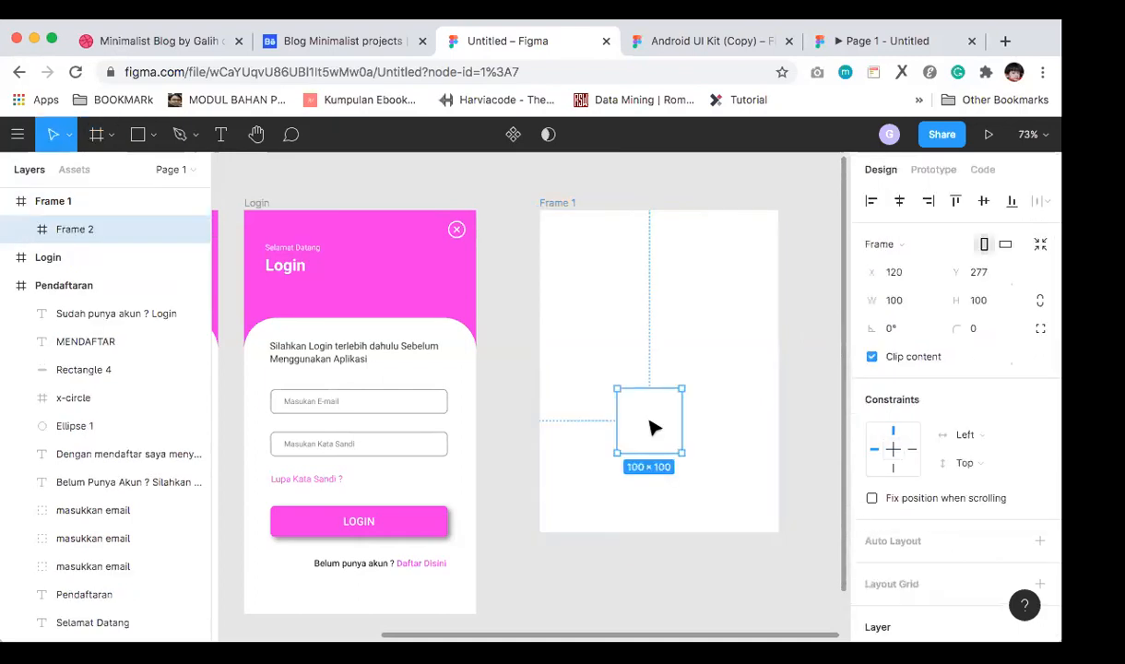
pyautogui.press('BackSpace')
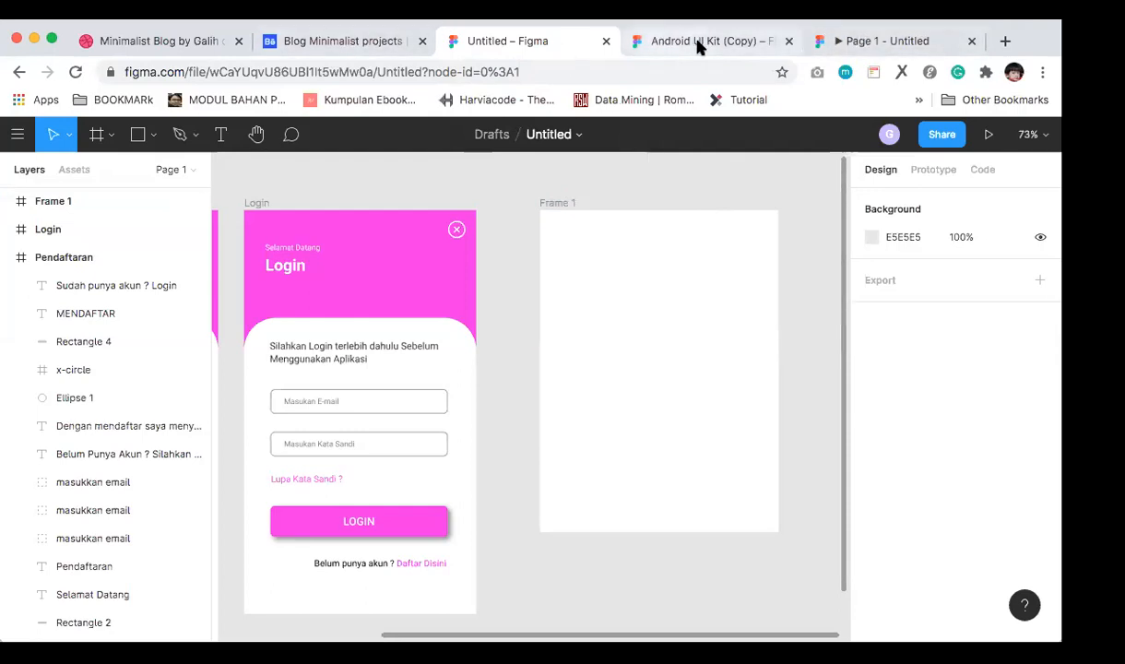
# Step: Open culrs.com/#/red in place of the Android UI Kit file and browse its red color palettes
pyautogui.click(836, 40)
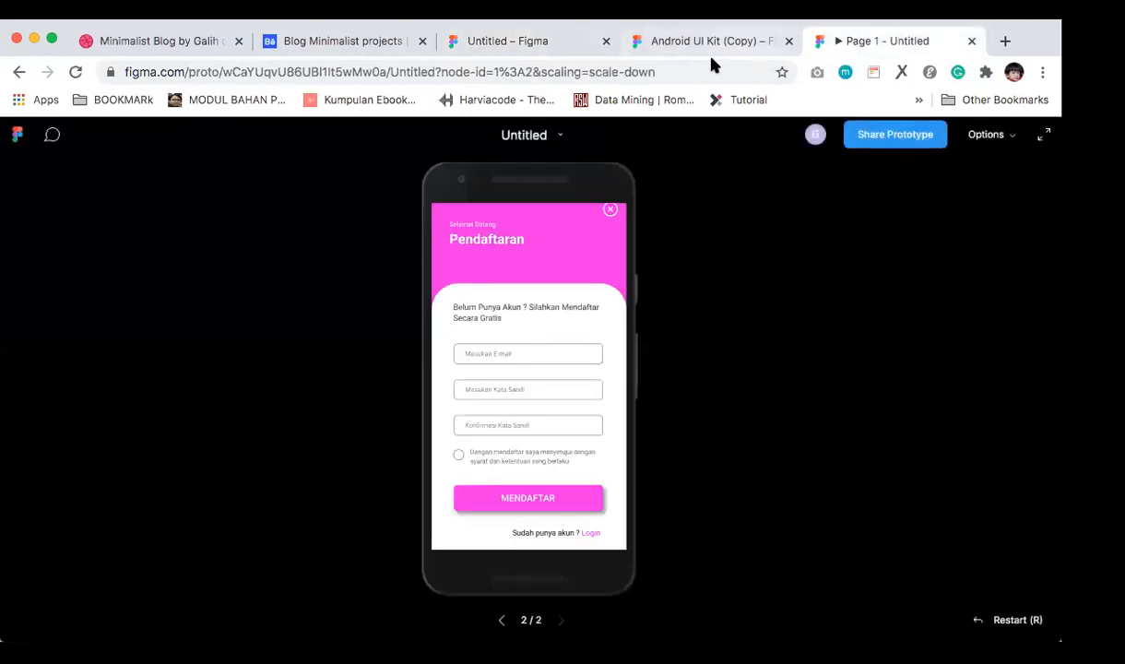
pyautogui.click(673, 41)
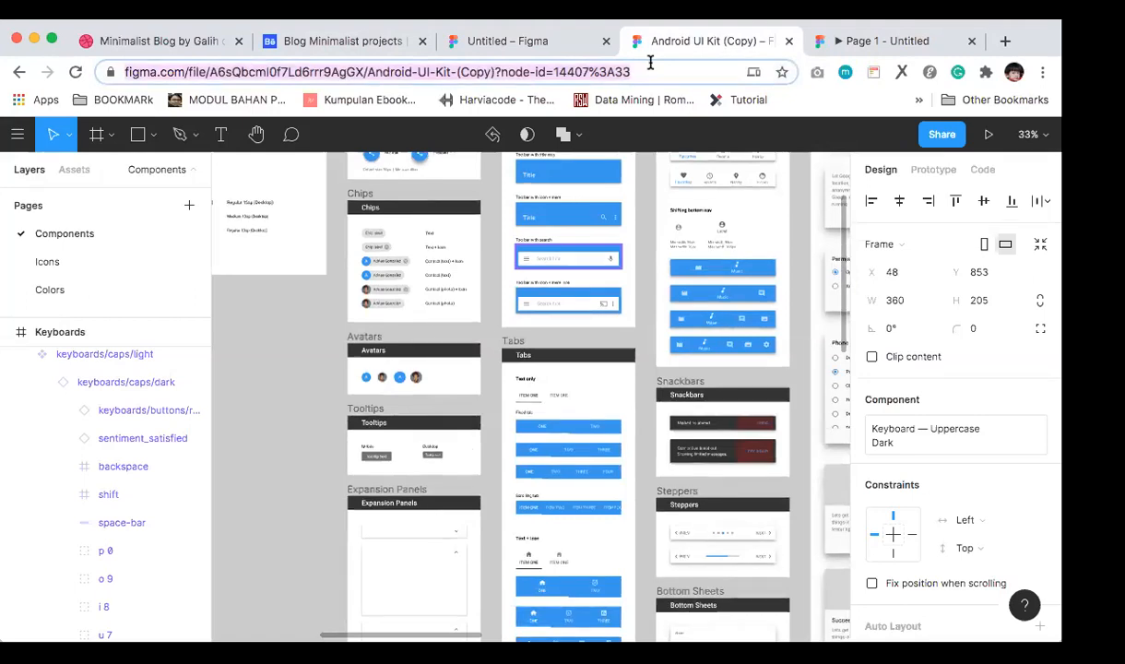
pyautogui.click(650, 65)
pyautogui.write('culrs.com/#/red')
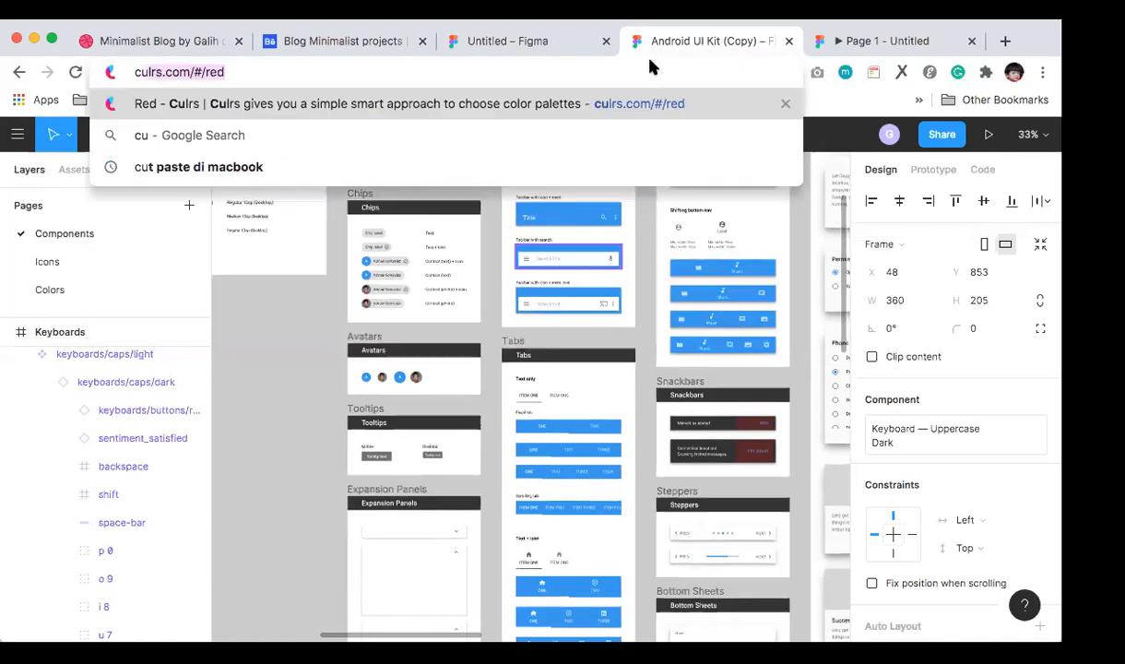
pyautogui.press('Return')
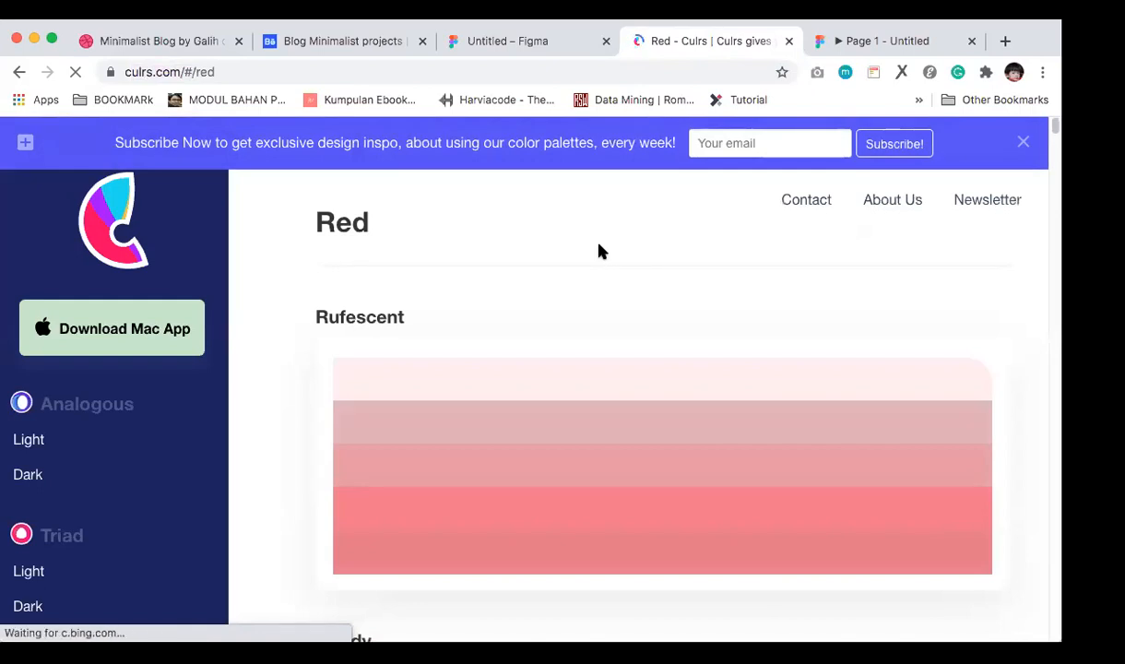
pyautogui.scroll(-2, 658, 337)
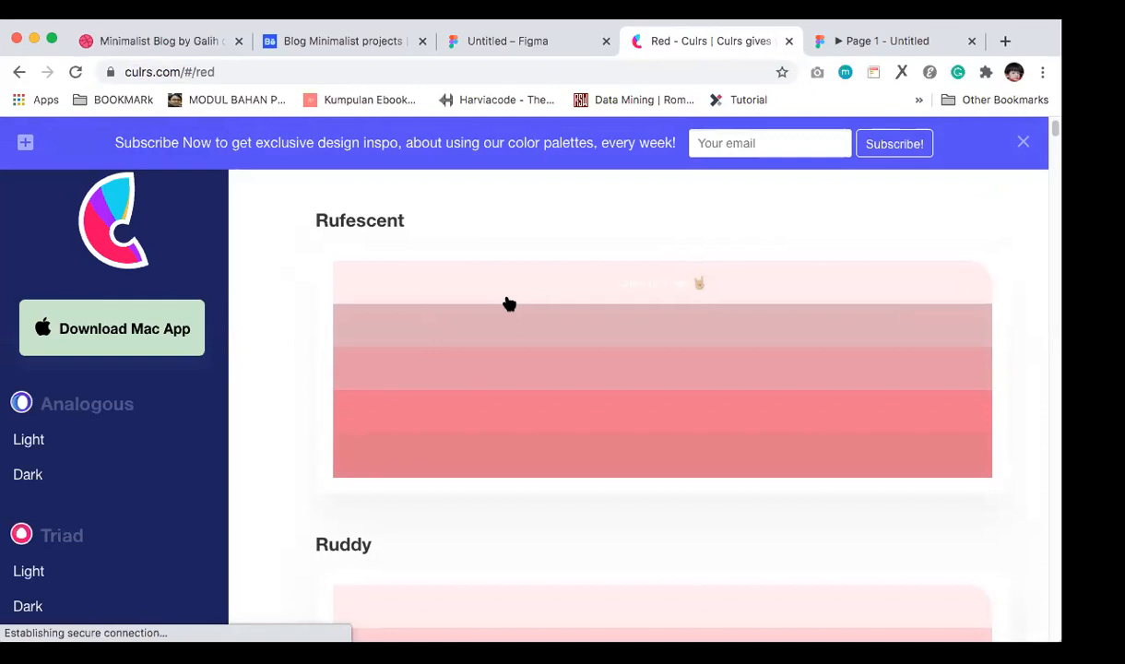
pyautogui.scroll(-4, 509, 304)
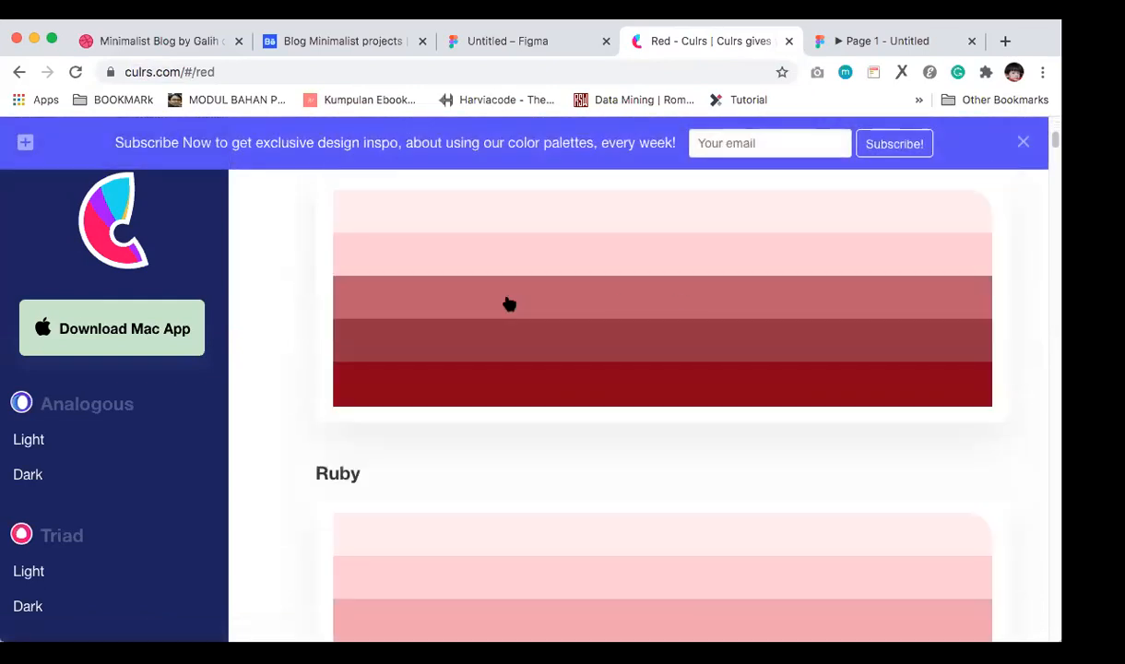
pyautogui.scroll(-6, 597, 373)
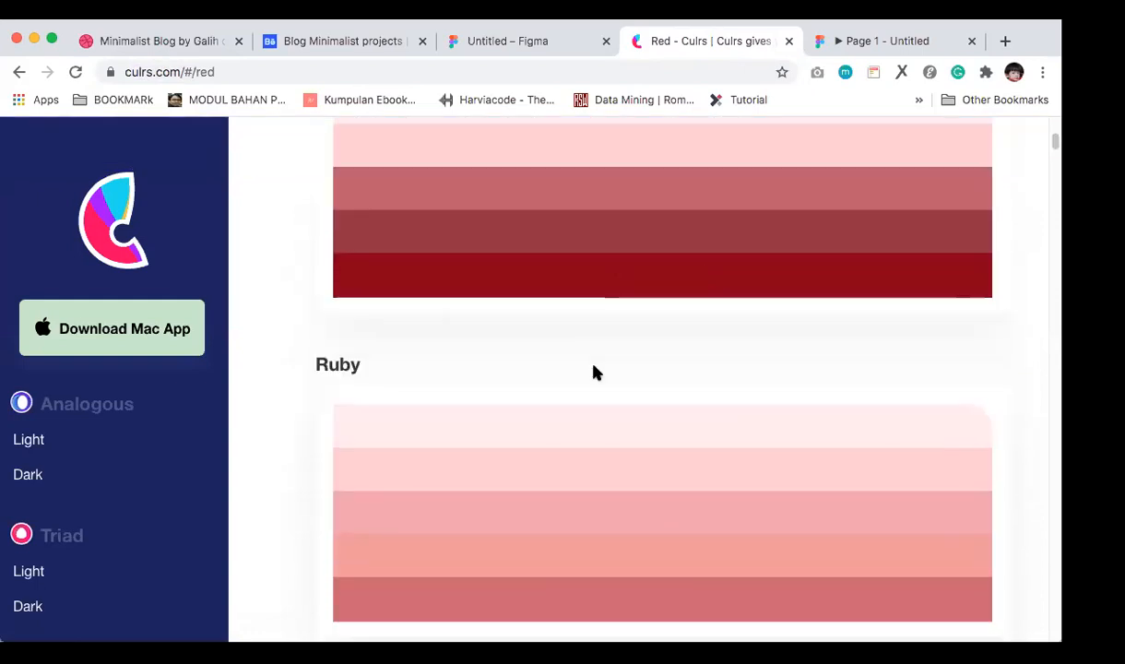
pyautogui.scroll(-6, 596, 374)
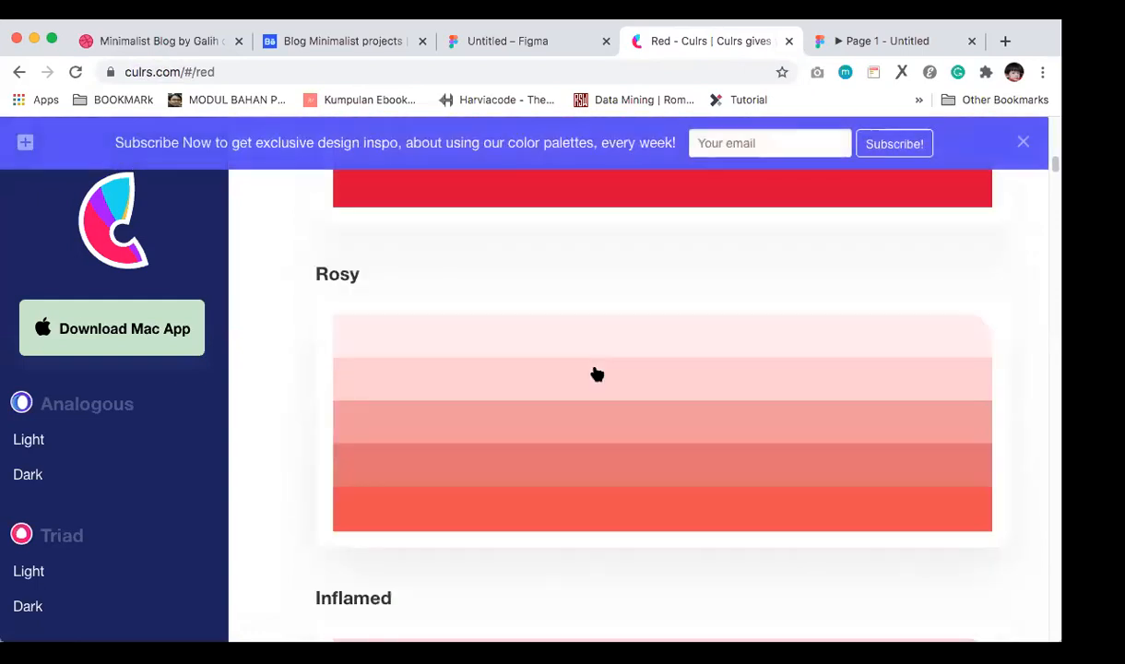
pyautogui.scroll(-3, 597, 374)
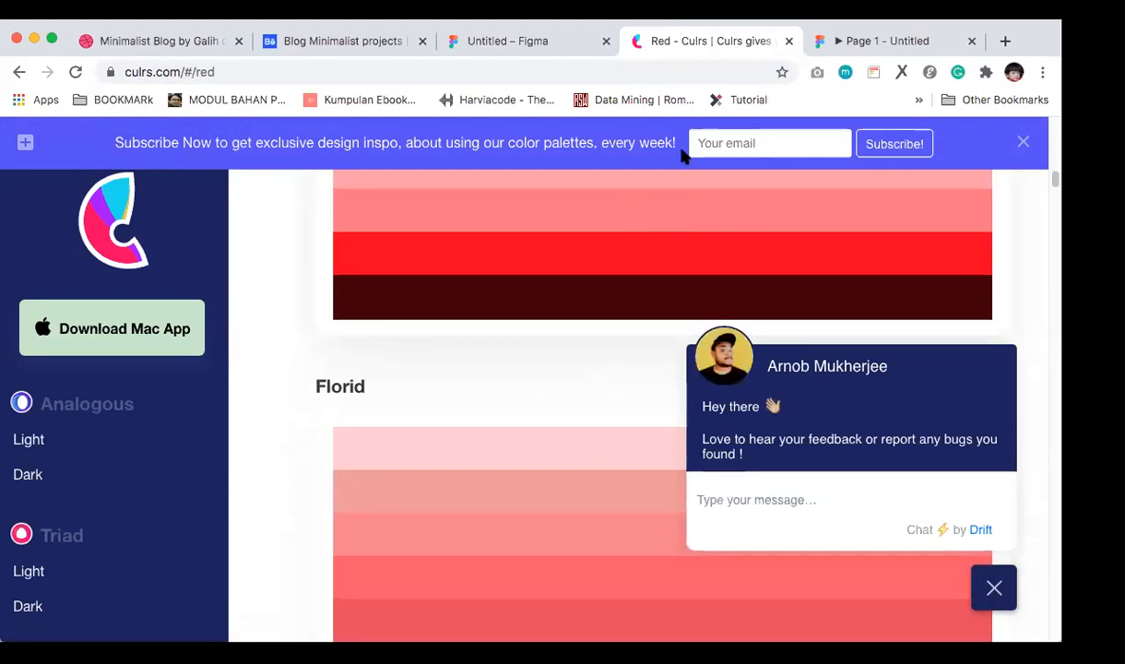
# Step: Search Google Images for neumorphism and preview the Justinmind result showing the music player screens
pyautogui.click(601, 69)
pyautogui.write('ne')
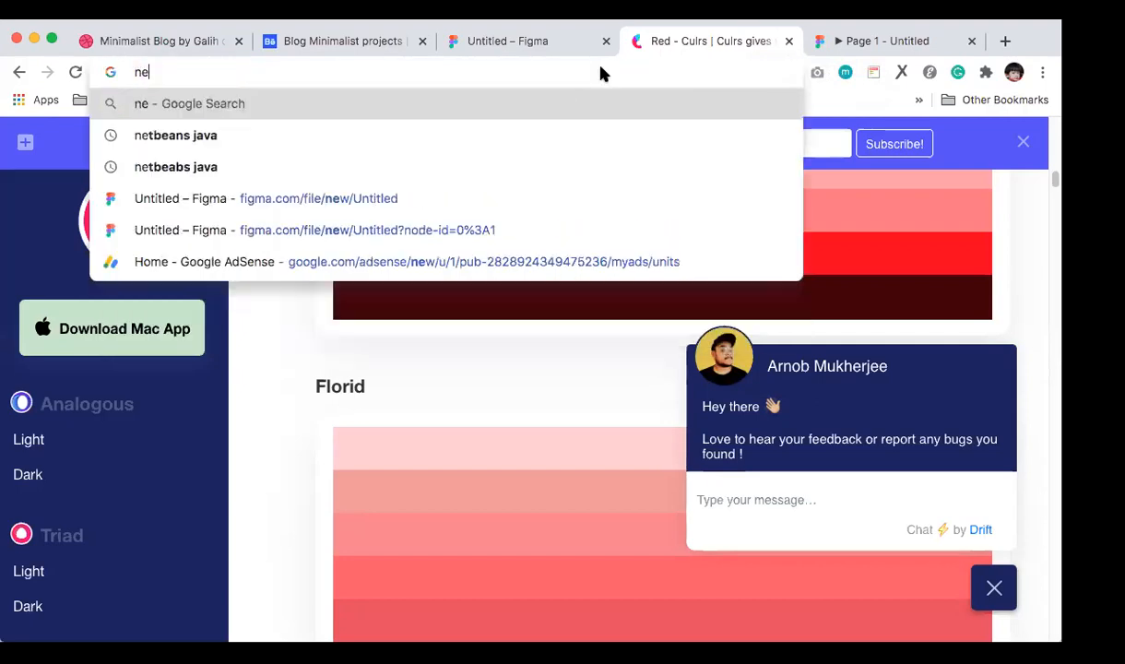
pyautogui.write('umorphism')
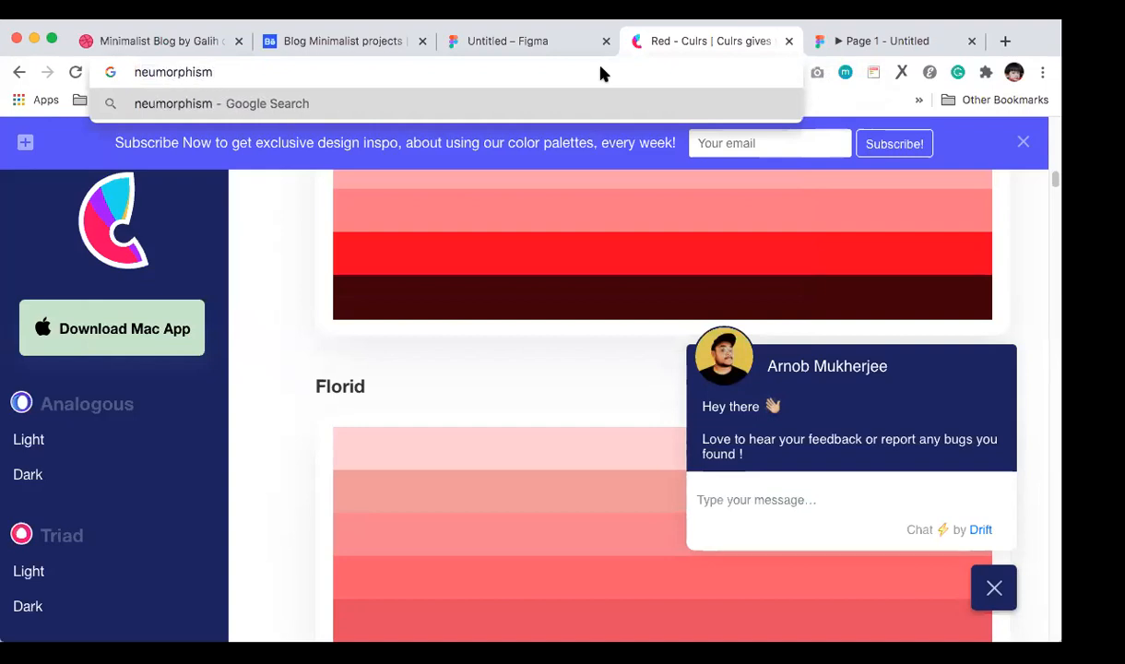
pyautogui.press('Return')
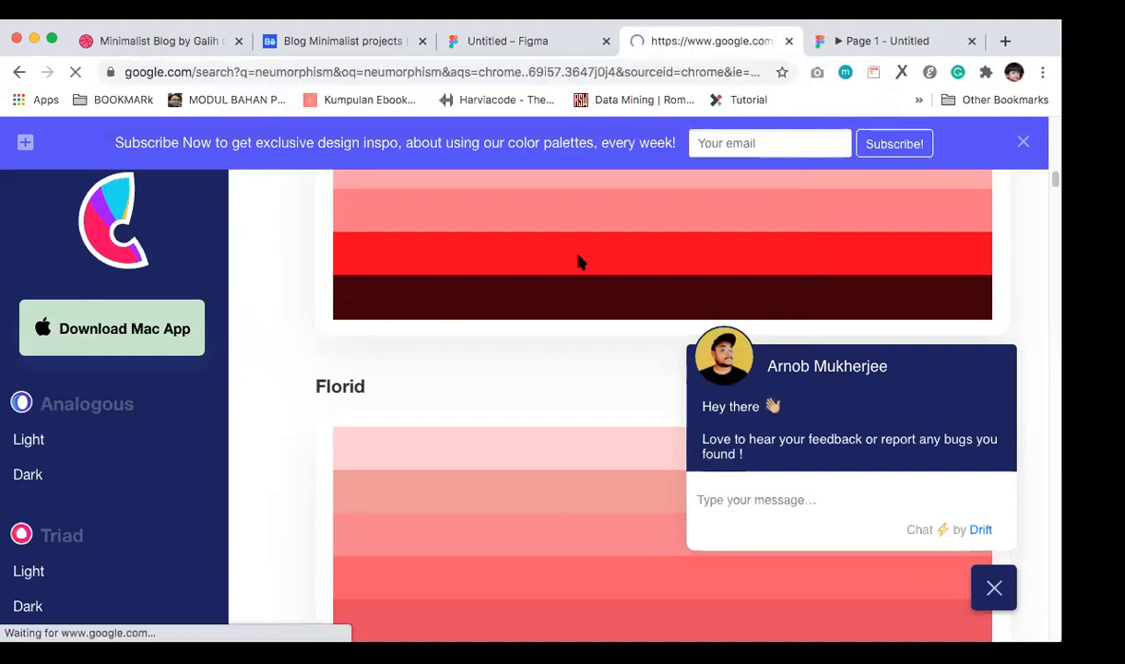
pyautogui.scroll(-3, 416, 370)
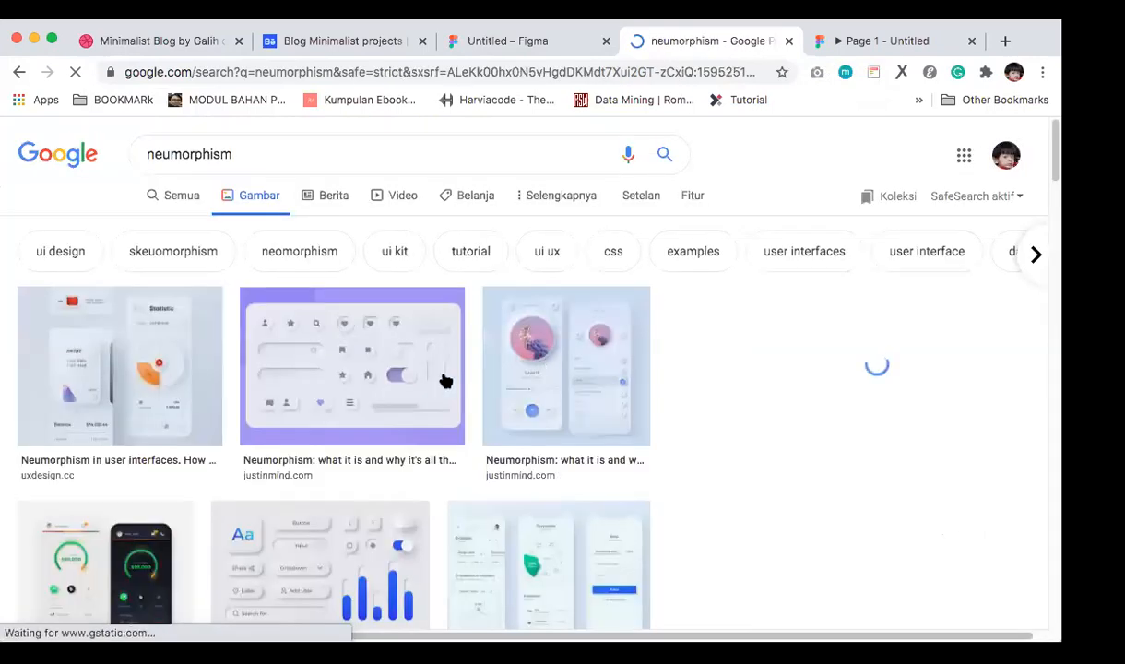
pyautogui.click(537, 380)
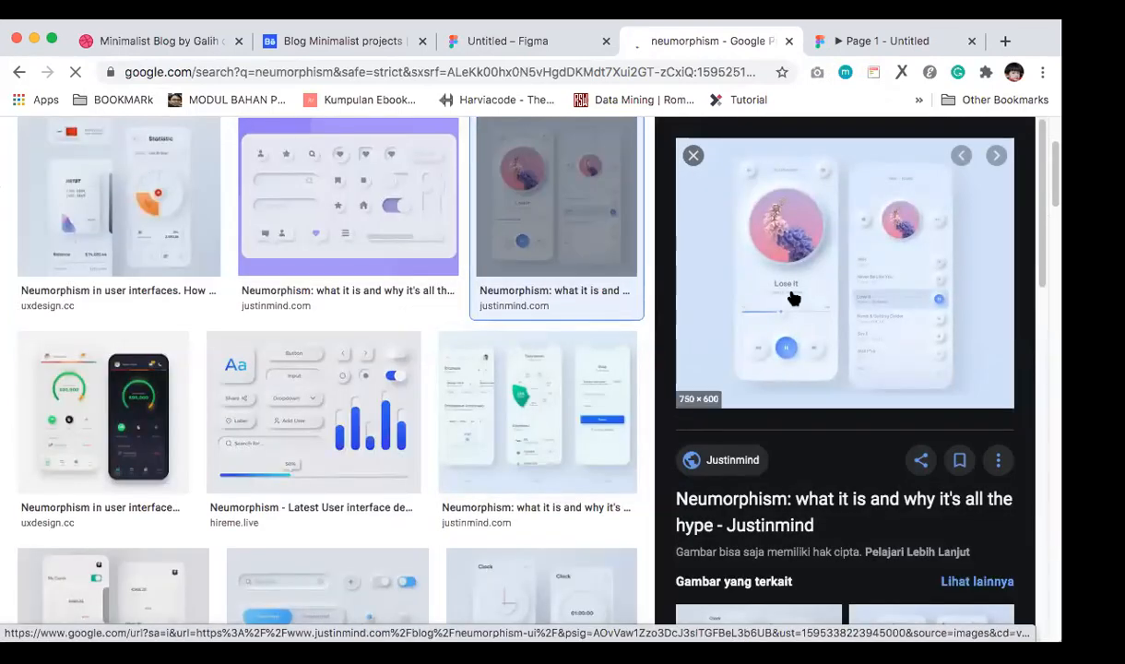
# Step: Open the Justinmind neumorphism article and examine its lead illustration of soft-shadowed interface components
pyautogui.click(835, 319)
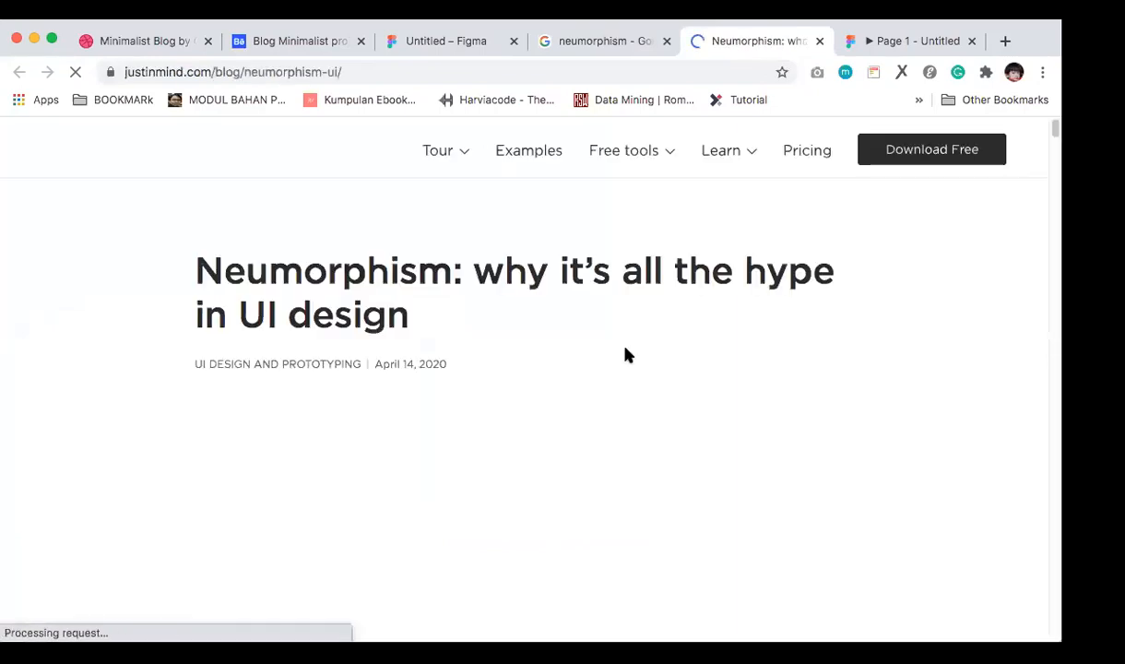
pyautogui.scroll(-1, 625, 354)
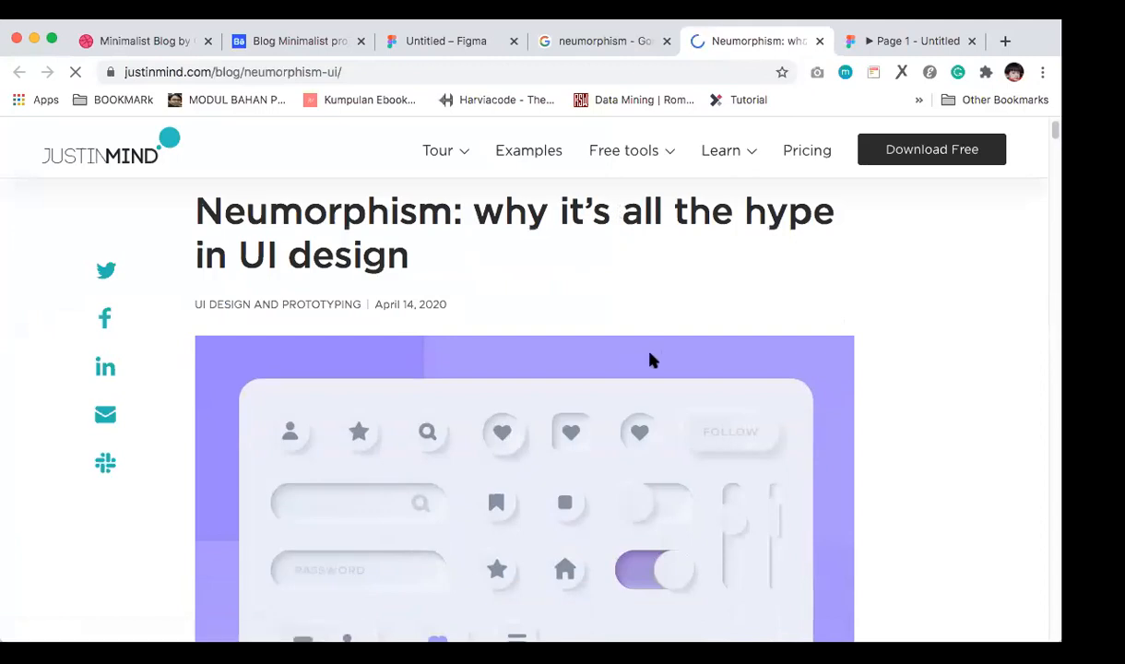
pyautogui.scroll(-3, 651, 359)
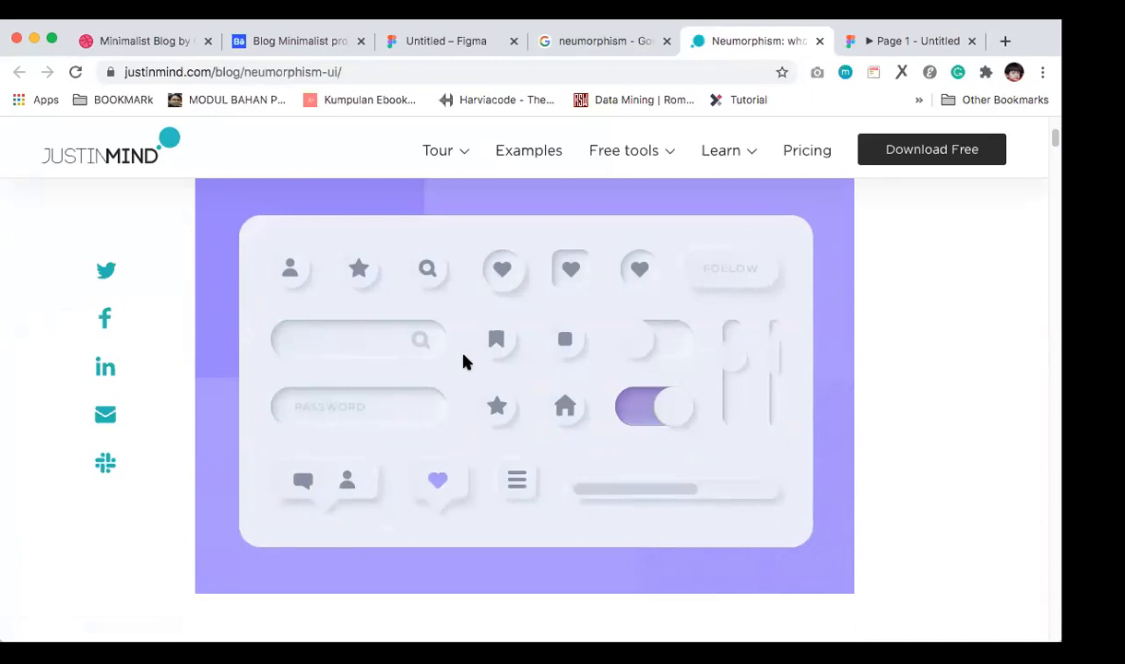
pyautogui.scroll(-1, 464, 358)
pyautogui.scroll(-10, 464, 362)
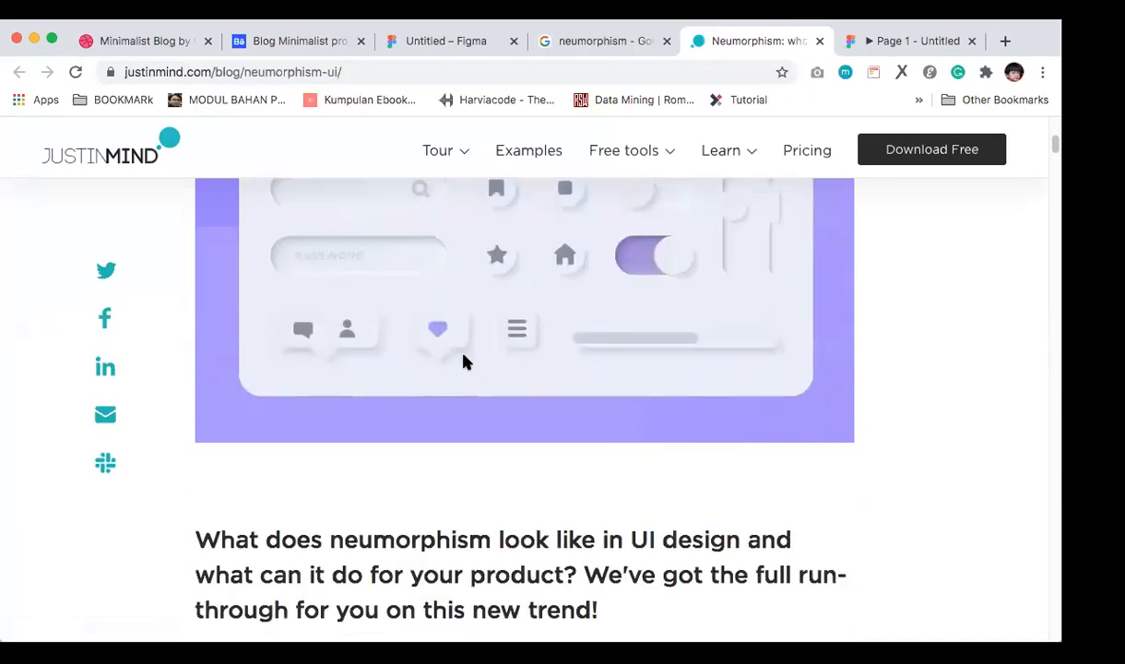
pyautogui.scroll(10, 464, 362)
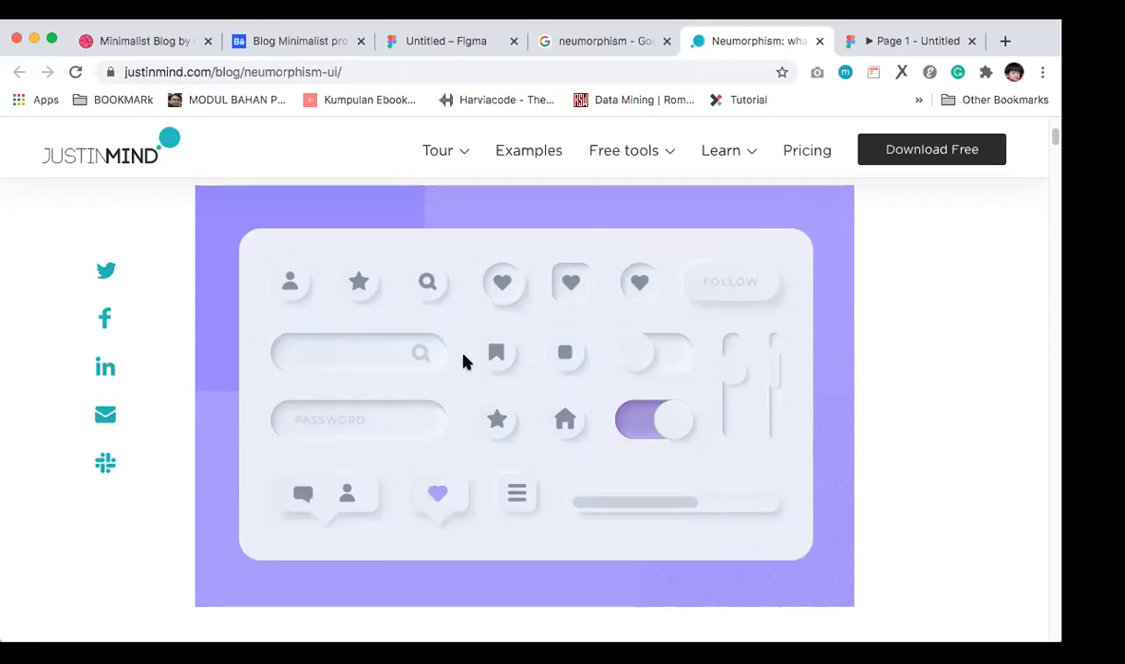
# Step: Look up "ktm motor" from the image results page and browse the KTM Indonesia home page's design
pyautogui.click(574, 46)
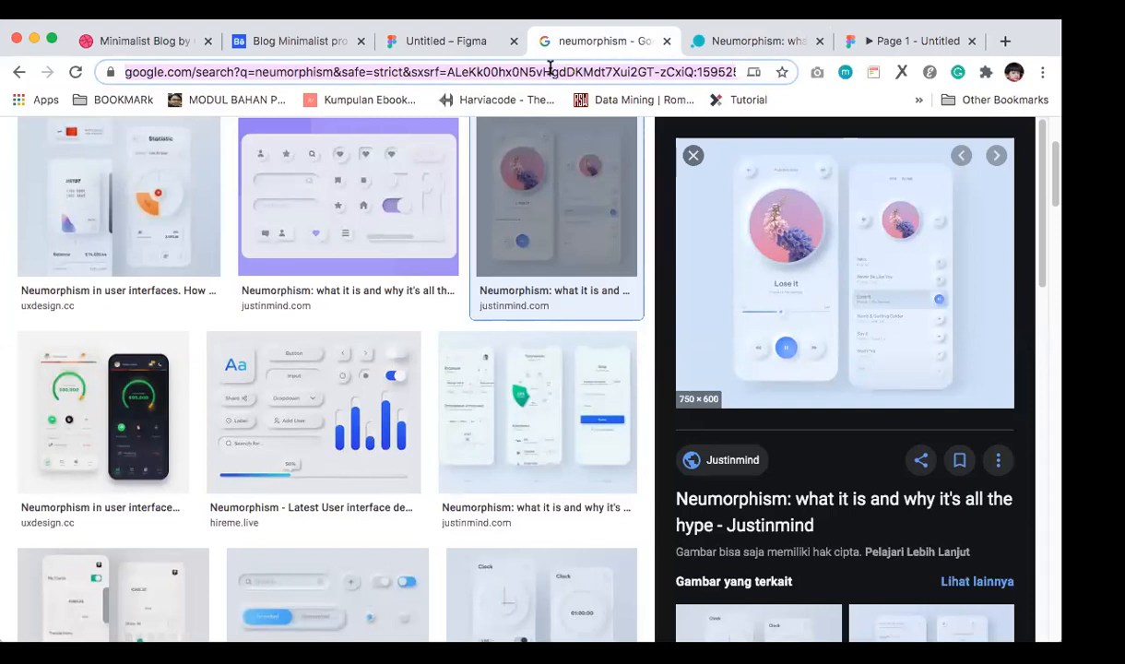
pyautogui.click(552, 70)
pyautogui.write('ktm motor')
pyautogui.press('Return')
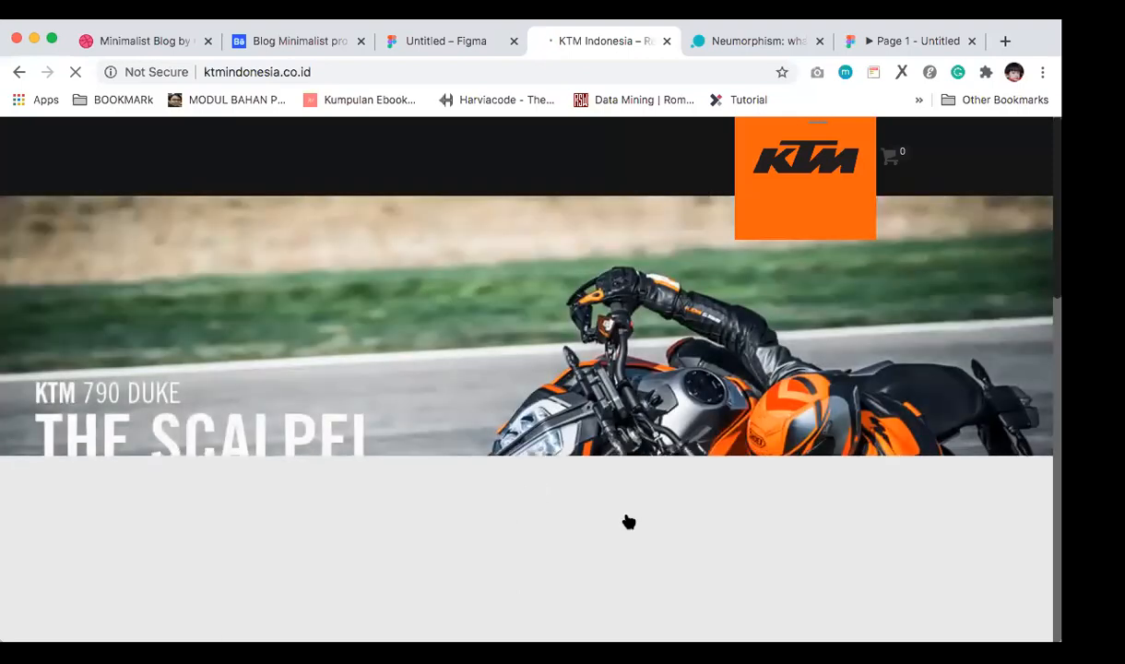
pyautogui.scroll(-10, 628, 507)
pyautogui.scroll(-3, 544, 442)
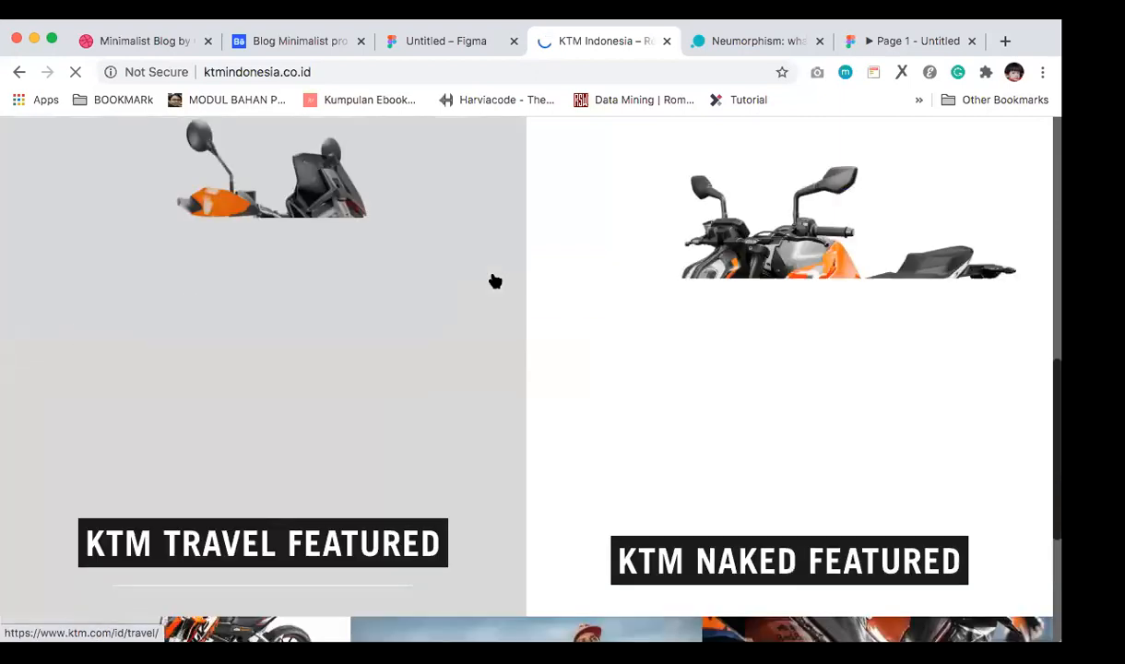
pyautogui.scroll(8, 478, 269)
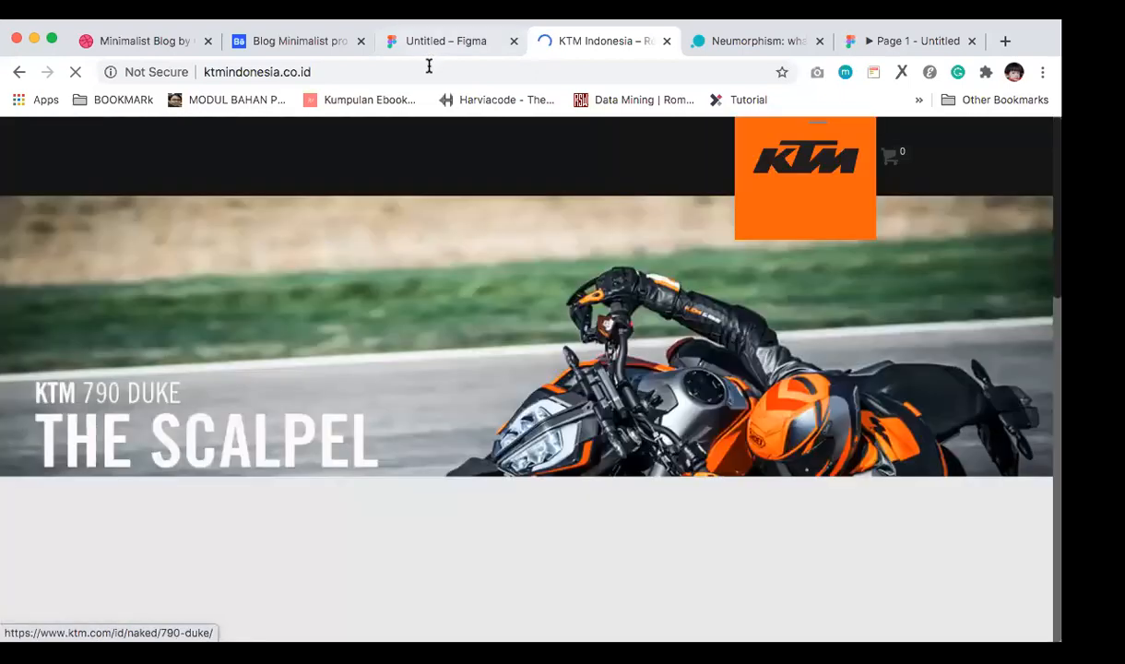
# Step: Browse the official Kawasaki motorcycle site found by searching for kawasaki, and return to the Untitled Figma file
pyautogui.click(429, 71)
pyautogui.write('kawasaki')
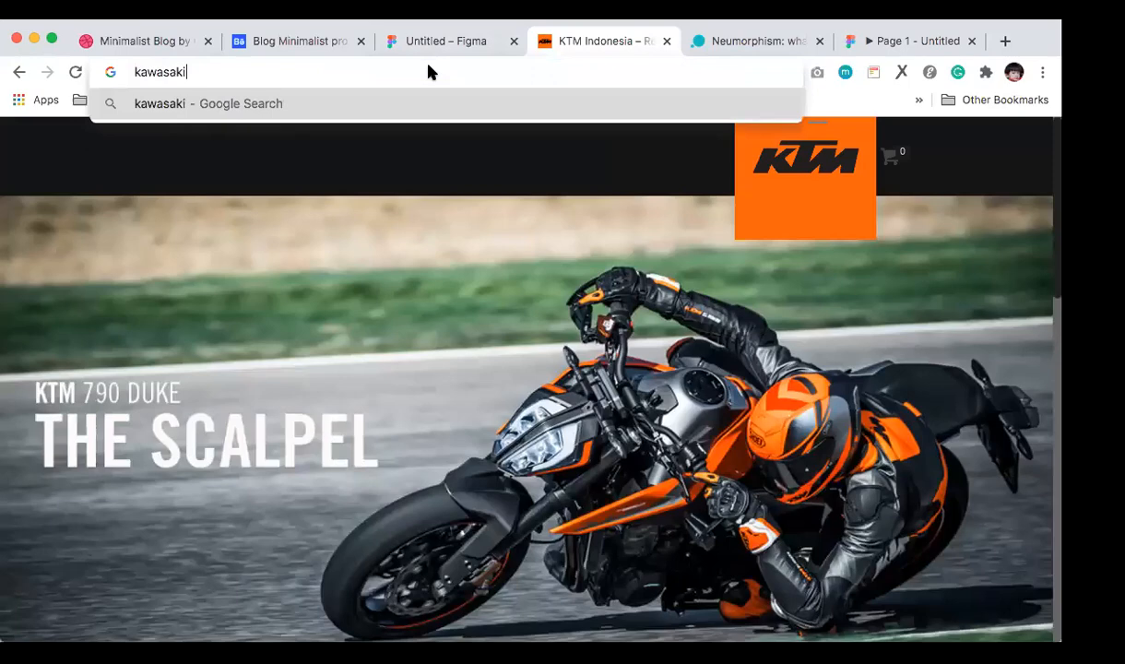
pyautogui.press('Return')
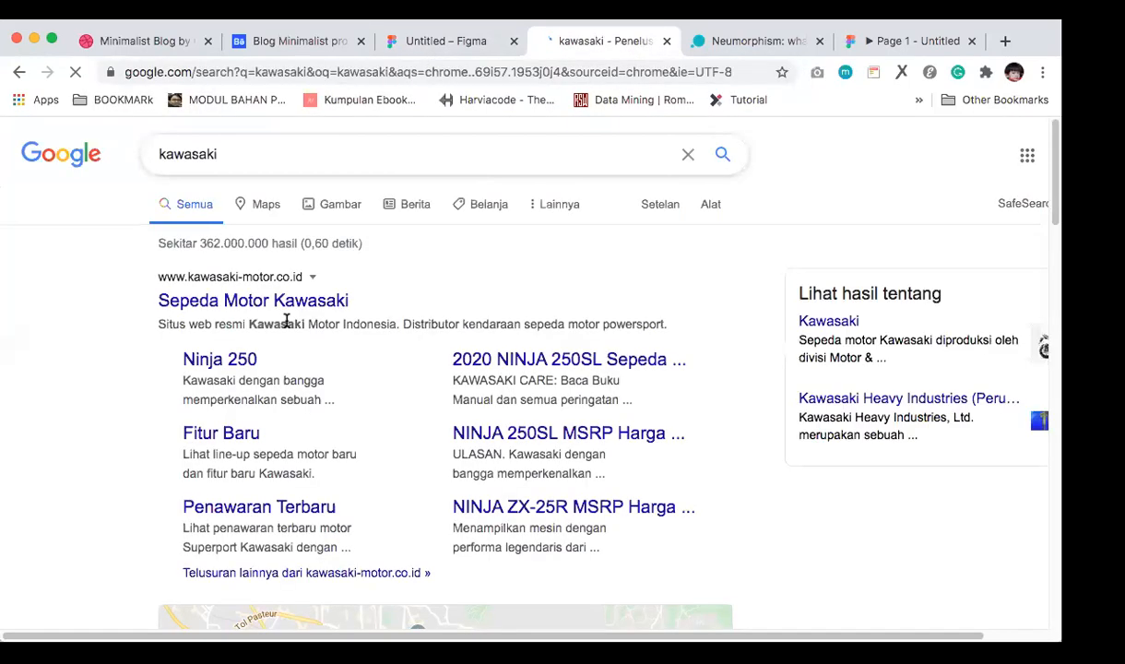
pyautogui.click(262, 303)
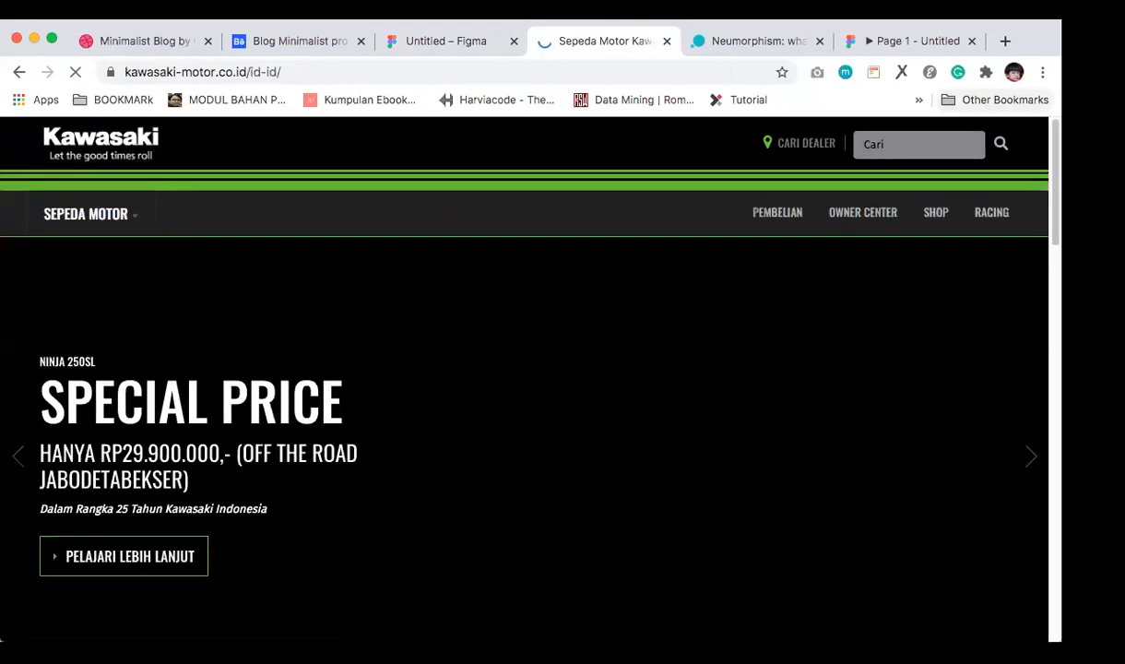
pyautogui.scroll(-2, 524, 379)
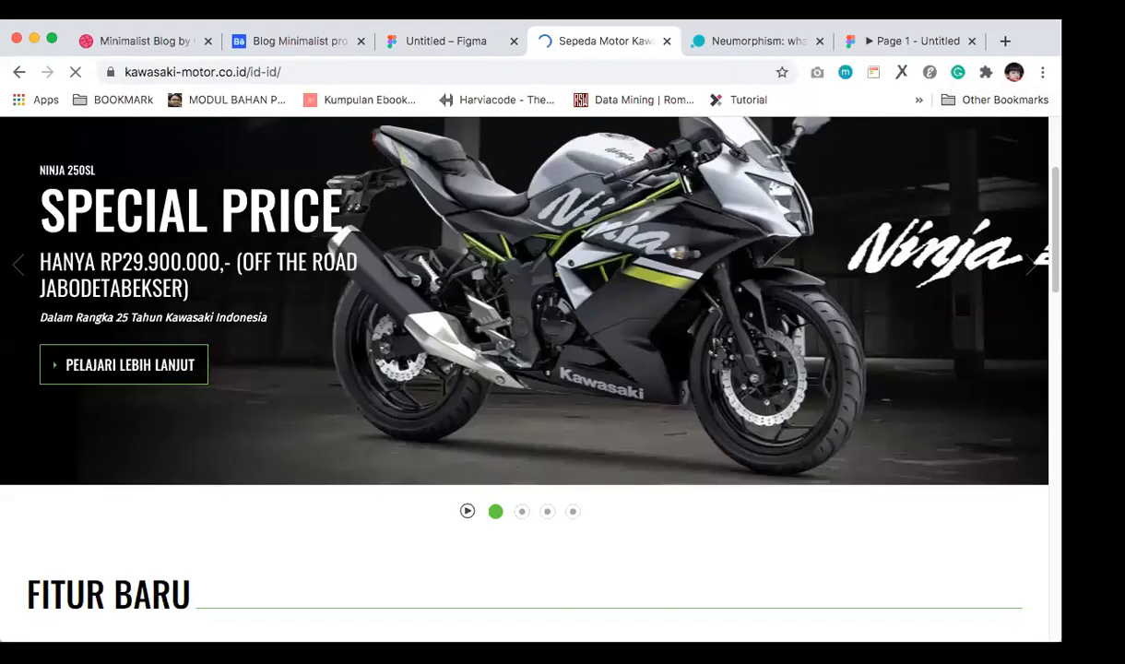
pyautogui.scroll(-4, 666, 274)
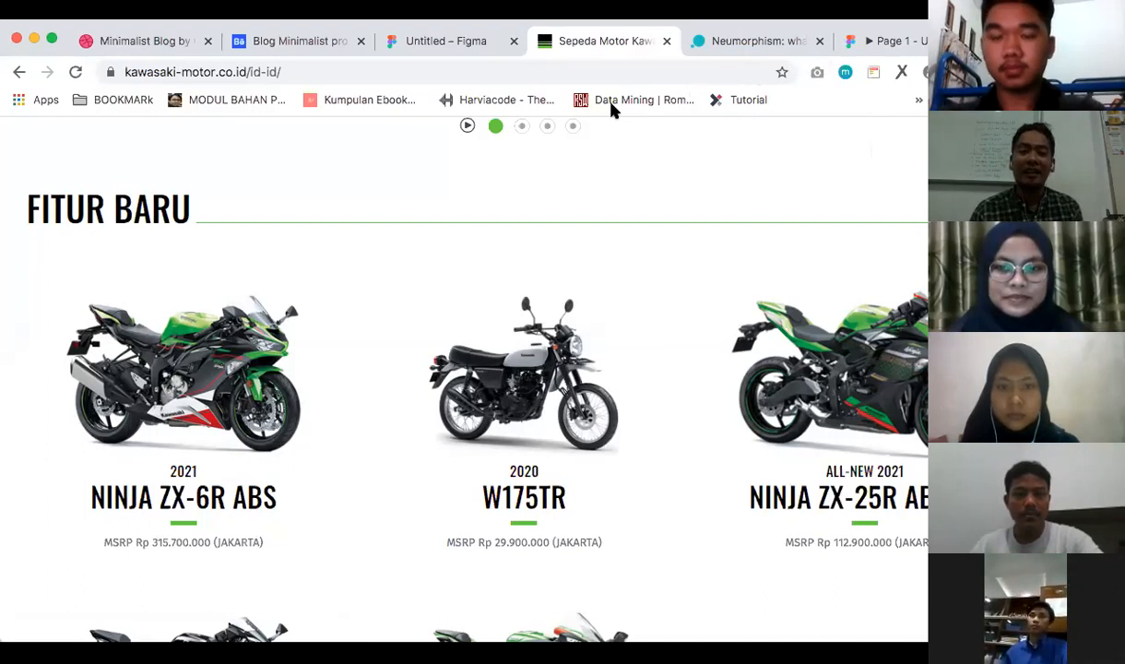
pyautogui.click(438, 46)
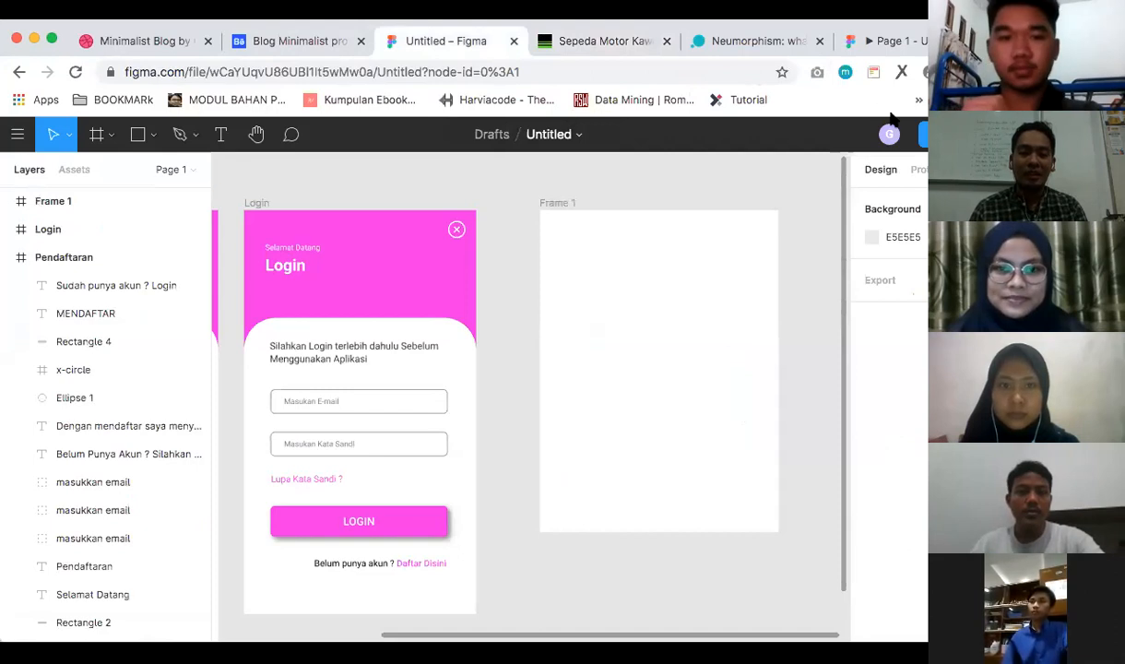
# Step: Select the pink header rectangle on the Login screen and review the Pendaftaran and Login screens side by side
pyautogui.hscroll(-2, 452, 248)
pyautogui.hscroll(-2, 465, 259)
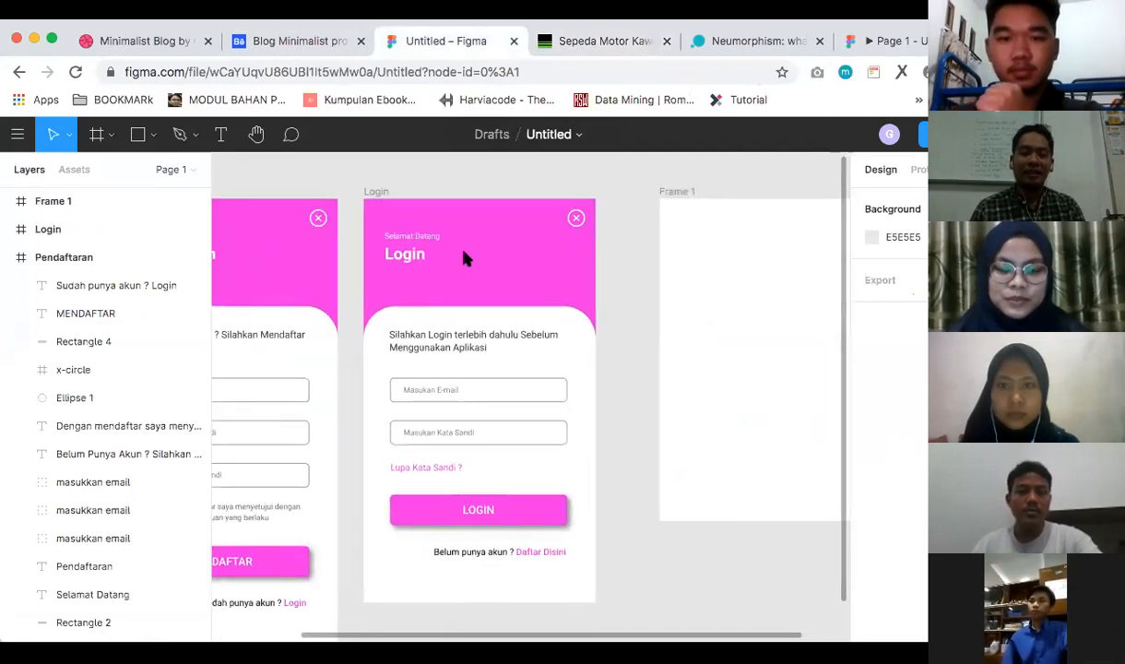
pyautogui.scroll(-2, 465, 259)
pyautogui.hscroll(-2, 466, 259)
pyautogui.scroll(1, 465, 259)
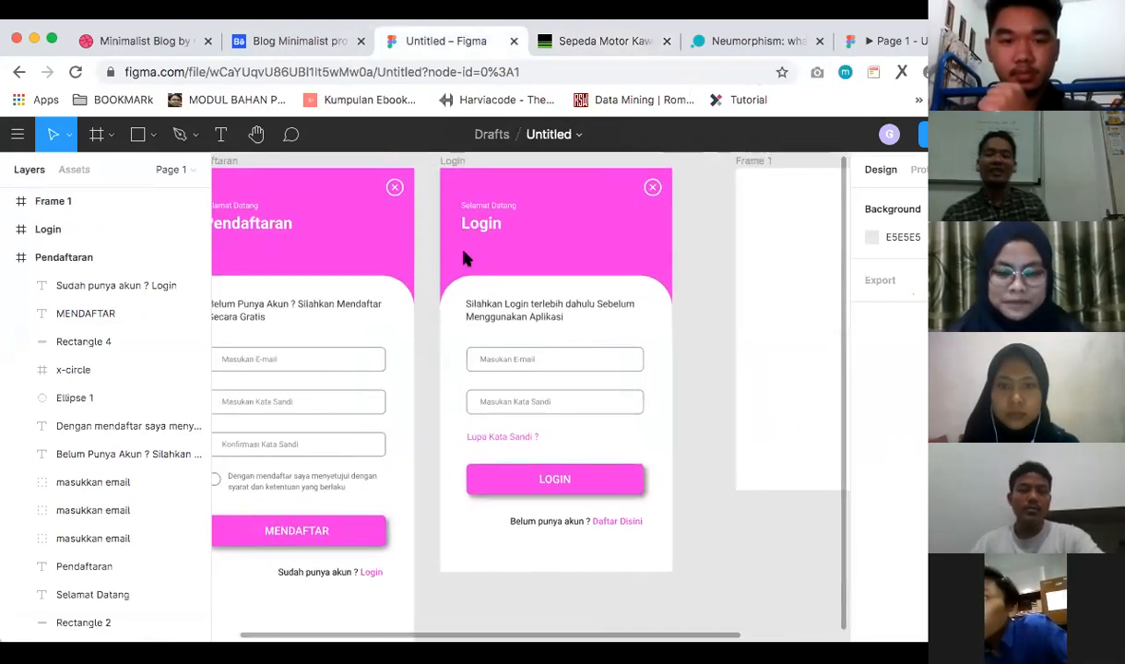
pyautogui.click(552, 262)
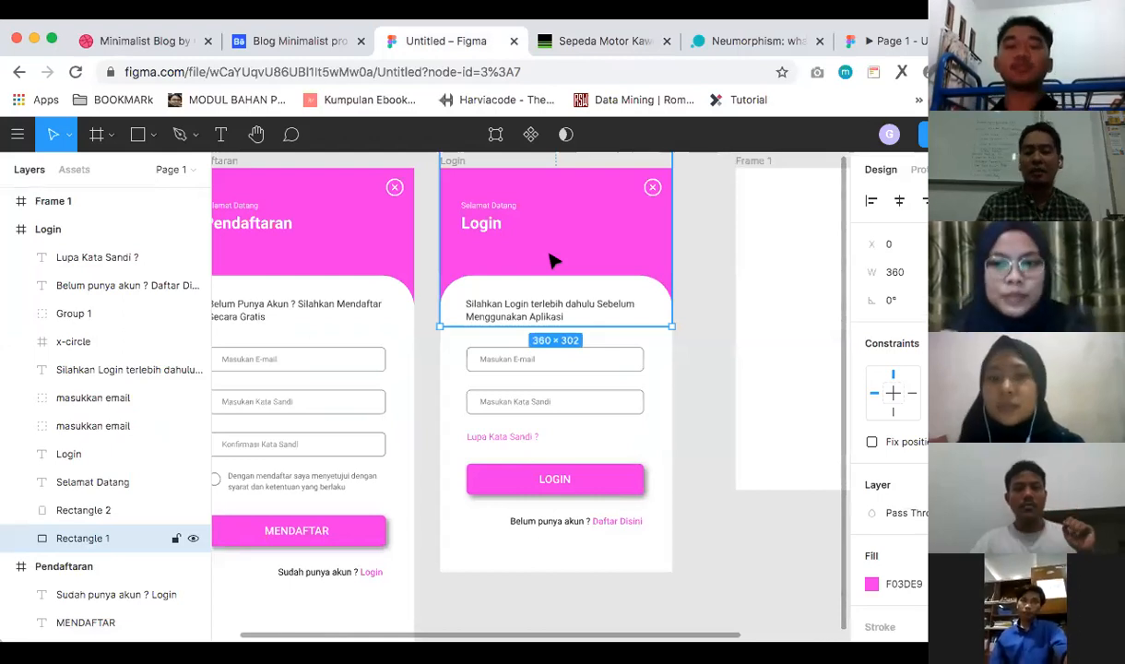
pyautogui.hscroll(4, 552, 262)
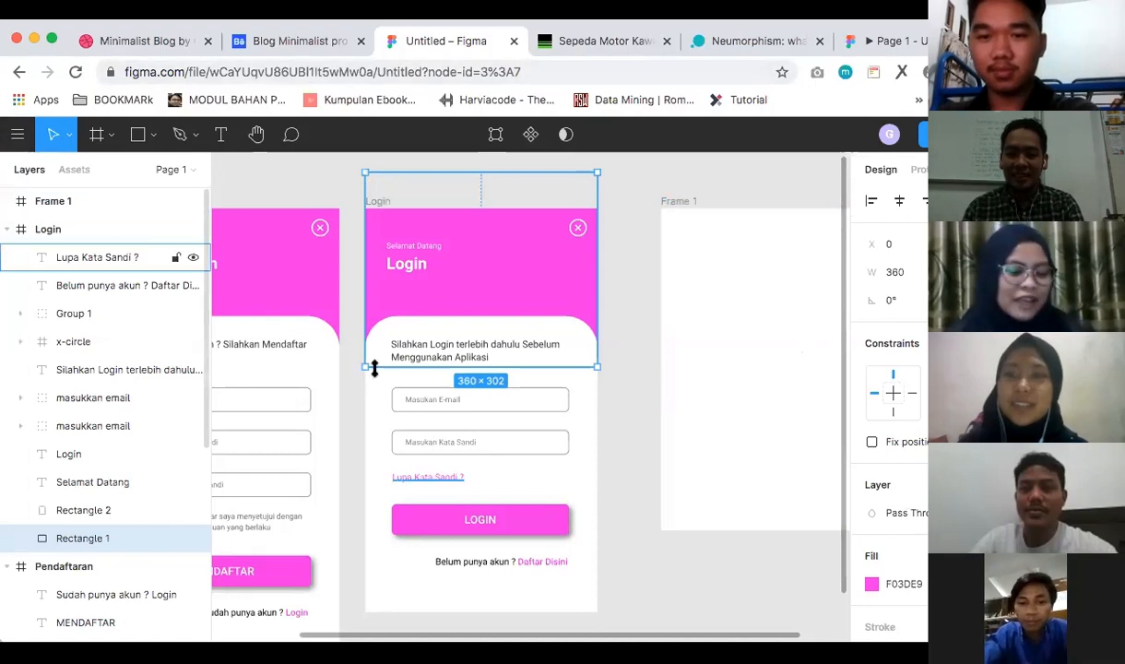
pyautogui.hscroll(-3, 376, 369)
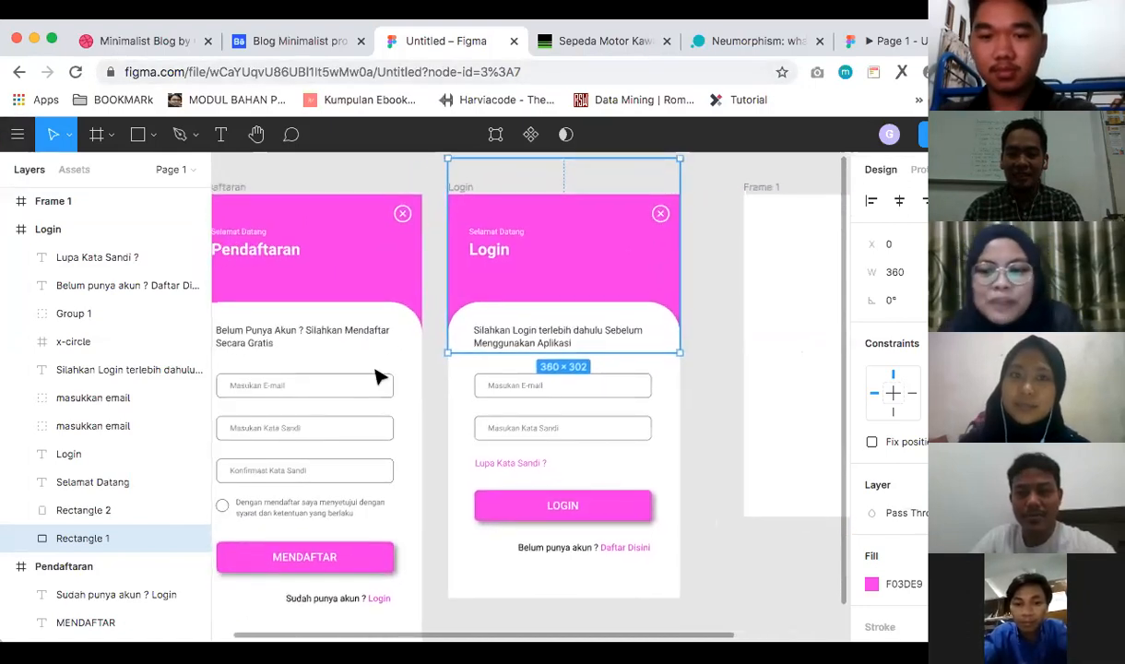
pyautogui.hscroll(-2, 378, 376)
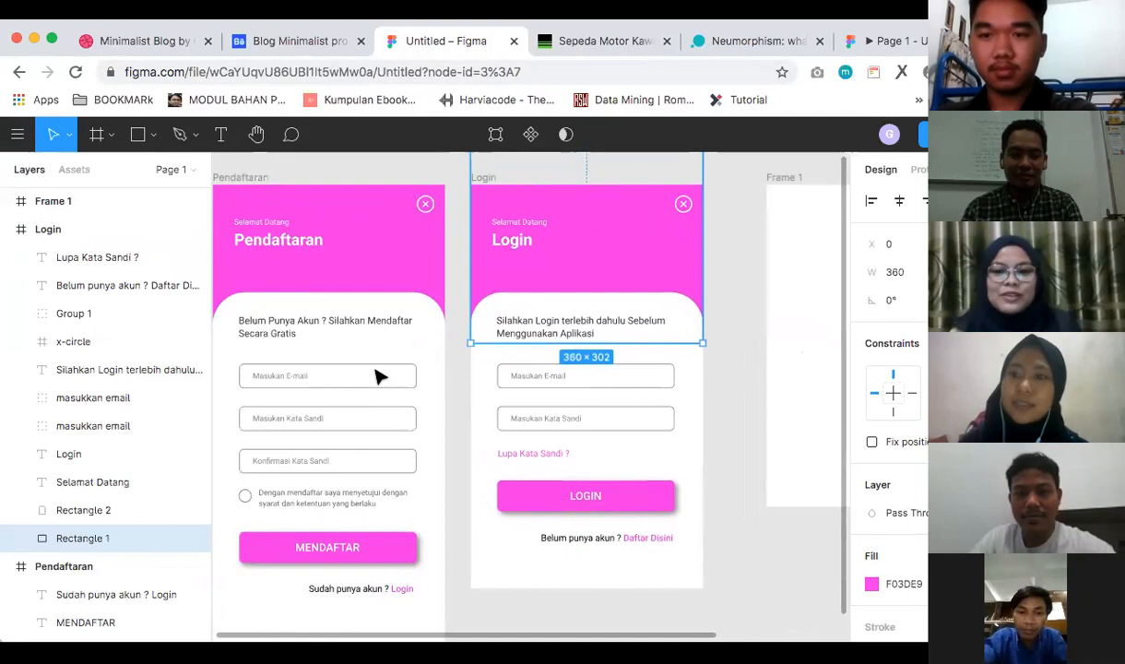